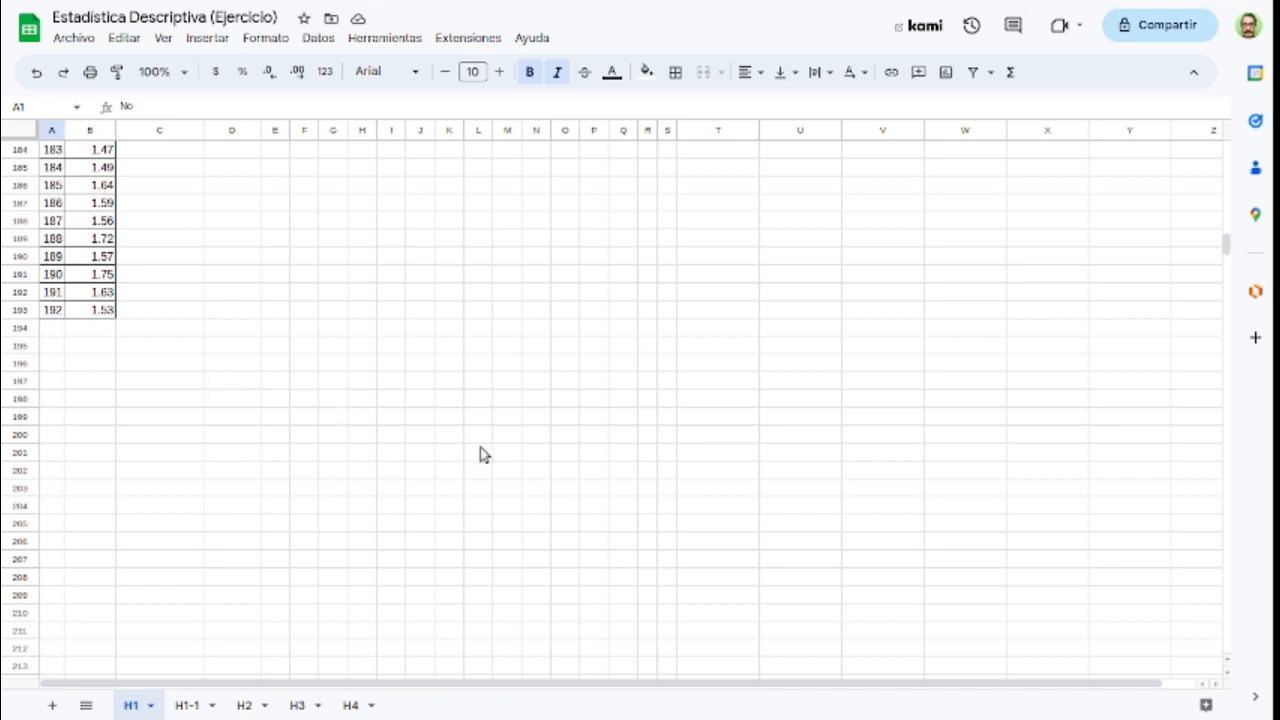
Step: Examine the Estatura list and the Estatutas data matrix in E2:Q16 on sheet H1
{"action": "scroll", "coordinate": [480, 447], "scroll_direction": "up", "scroll_amount": 8}
{"action": "scroll", "coordinate": [481, 455], "scroll_direction": "up", "scroll_amount": 13}
{"action": "scroll", "coordinate": [478, 455], "scroll_direction": "up", "scroll_amount": 18}
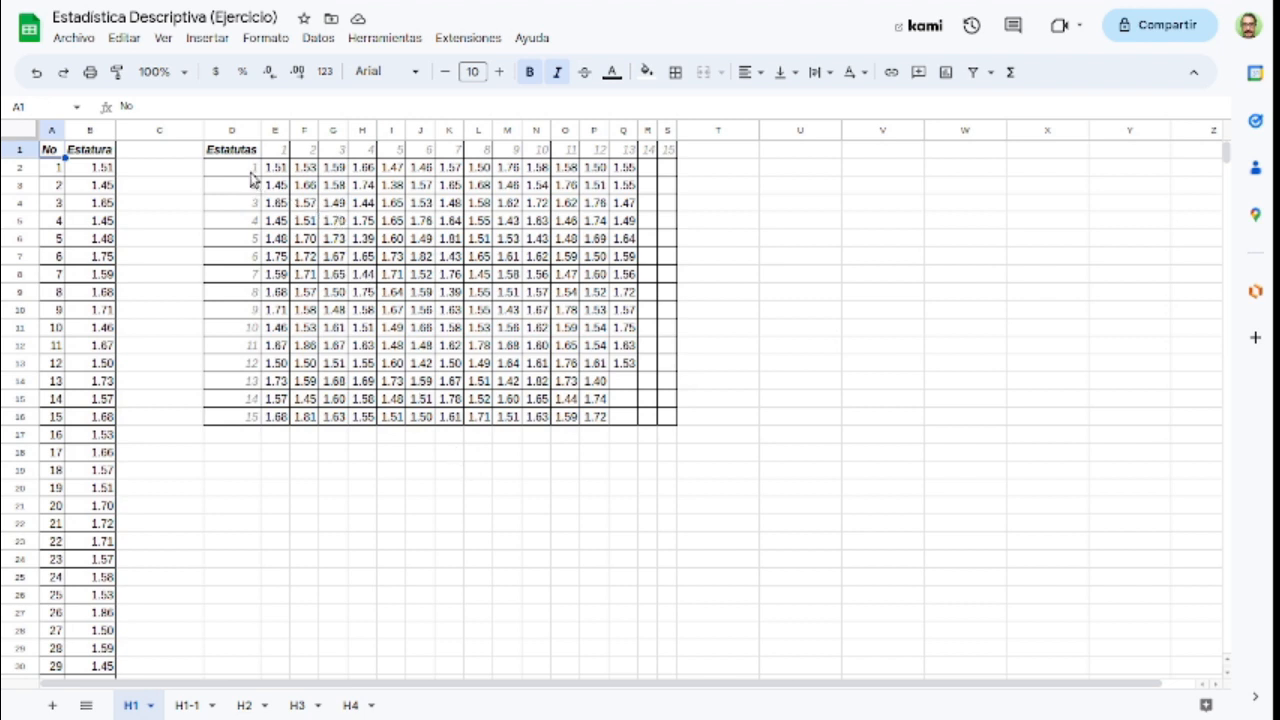
{"action": "left_click_drag", "start_coordinate": [278, 168], "coordinate": [630, 425]}
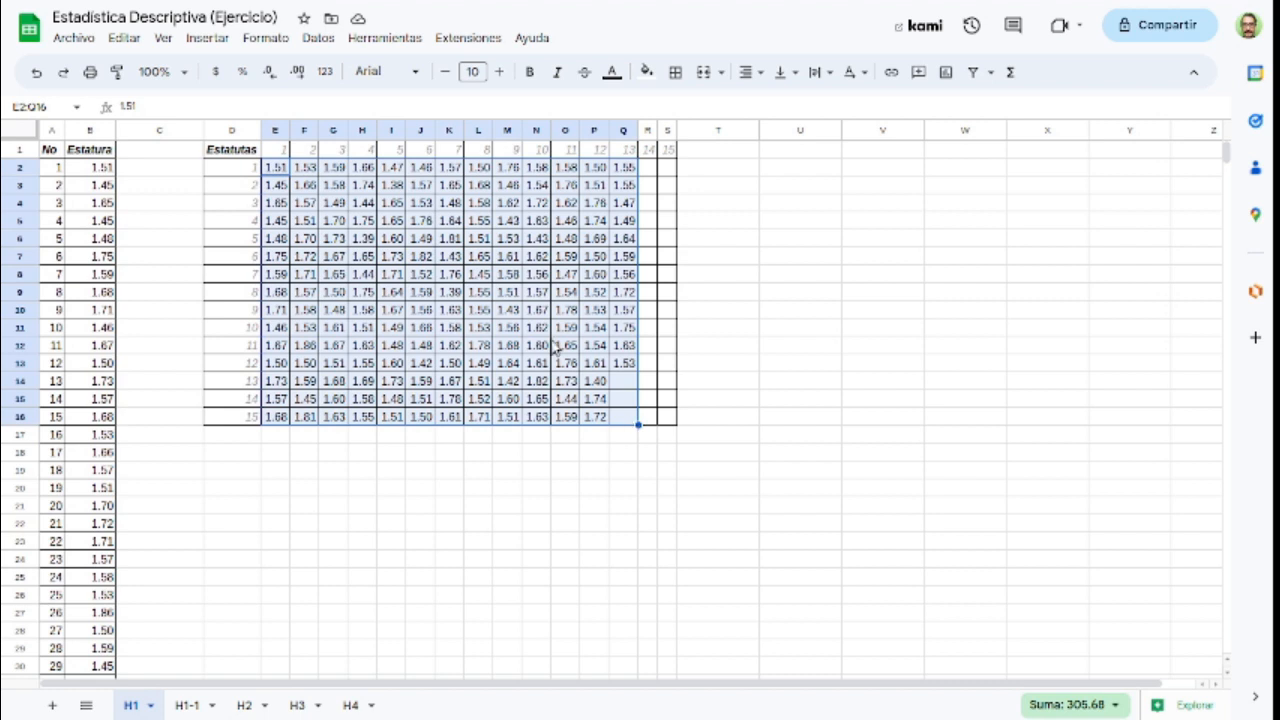
{"action": "left_click", "coordinate": [281, 172]}
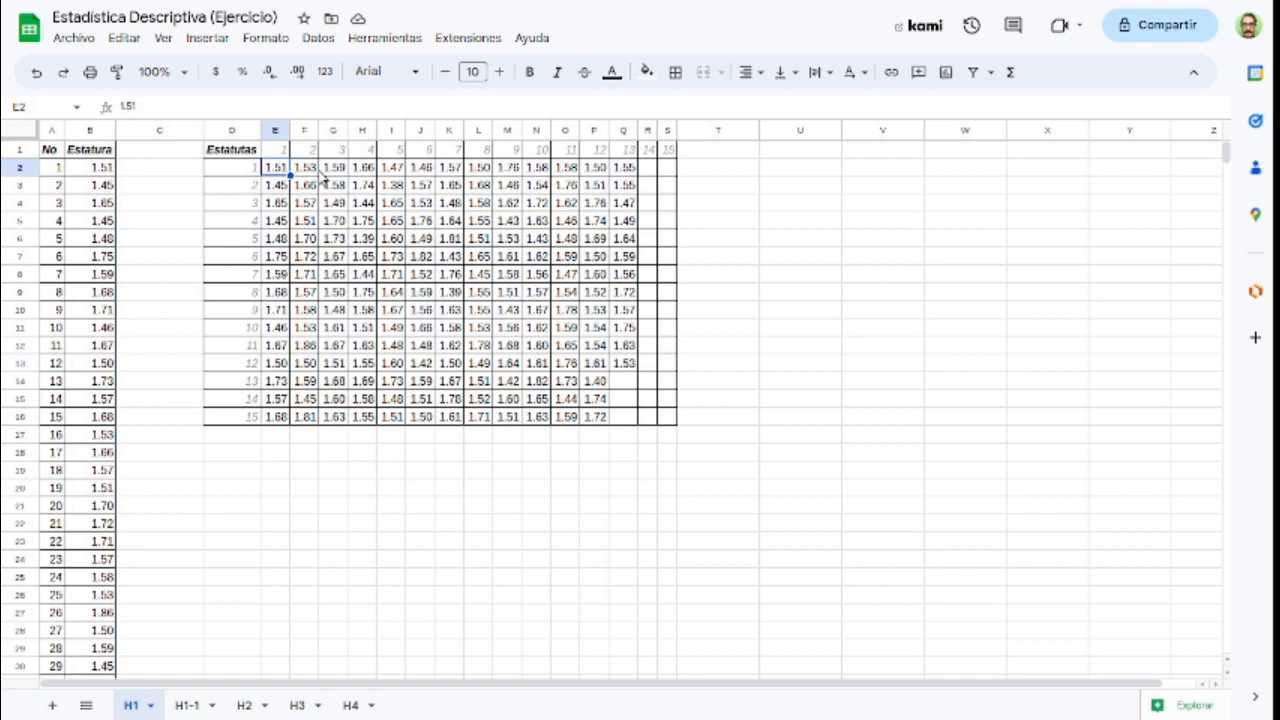
{"action": "left_click", "coordinate": [337, 173]}
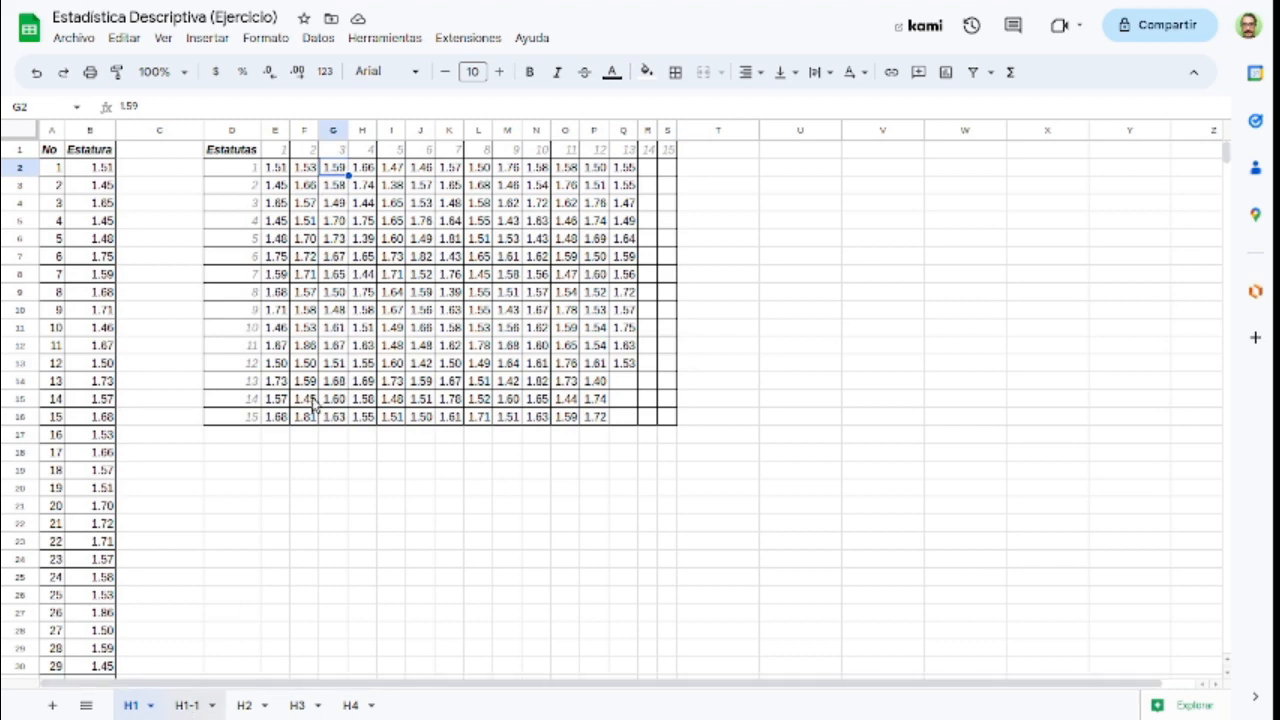
Step: On sheet H1-1, insert a chart from the Estatura values in B2:B193
{"action": "left_click", "coordinate": [188, 705]}
{"action": "scroll", "coordinate": [334, 450], "scroll_direction": "up", "scroll_amount": 11}
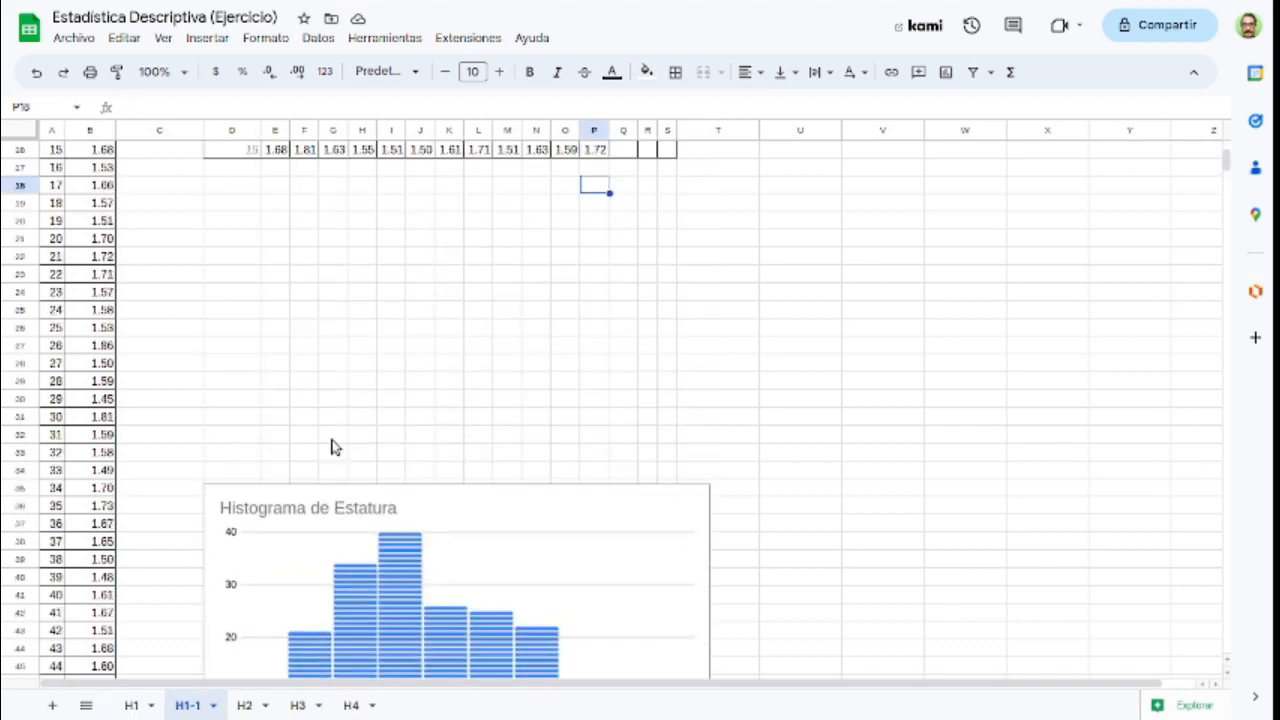
{"action": "scroll", "coordinate": [334, 450], "scroll_direction": "up", "scroll_amount": 1}
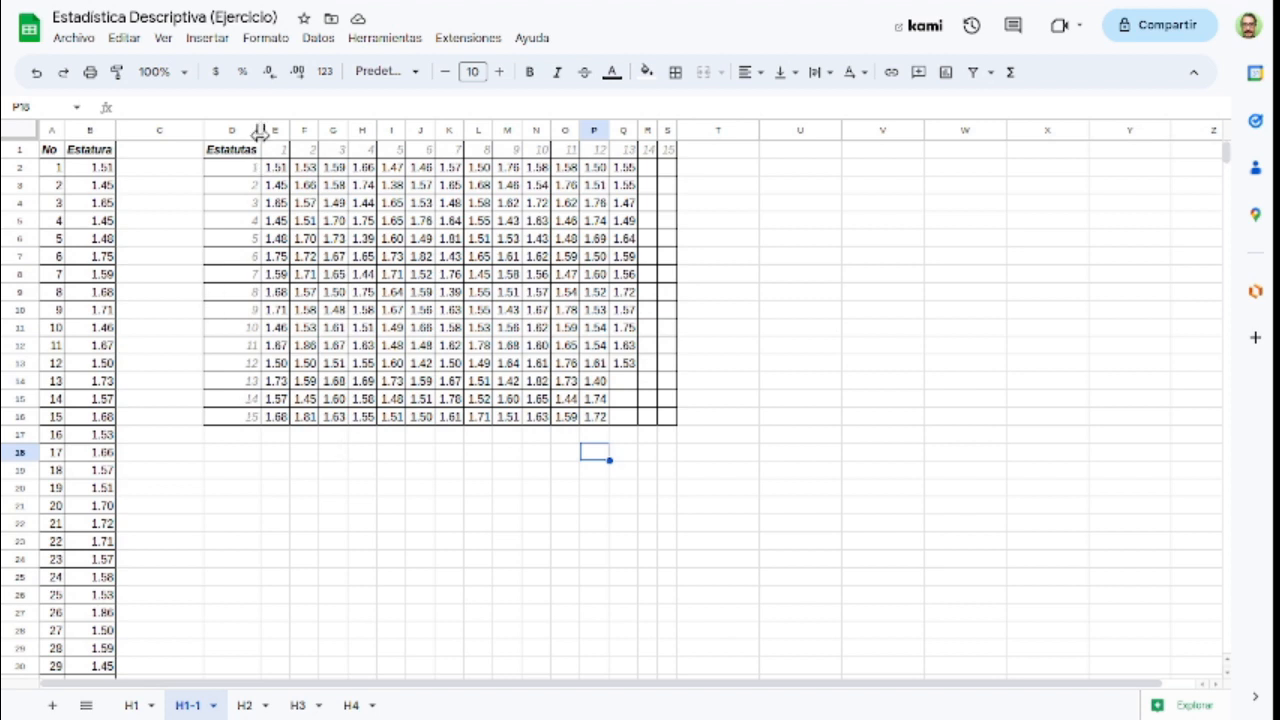
{"action": "left_click", "coordinate": [97, 168]}
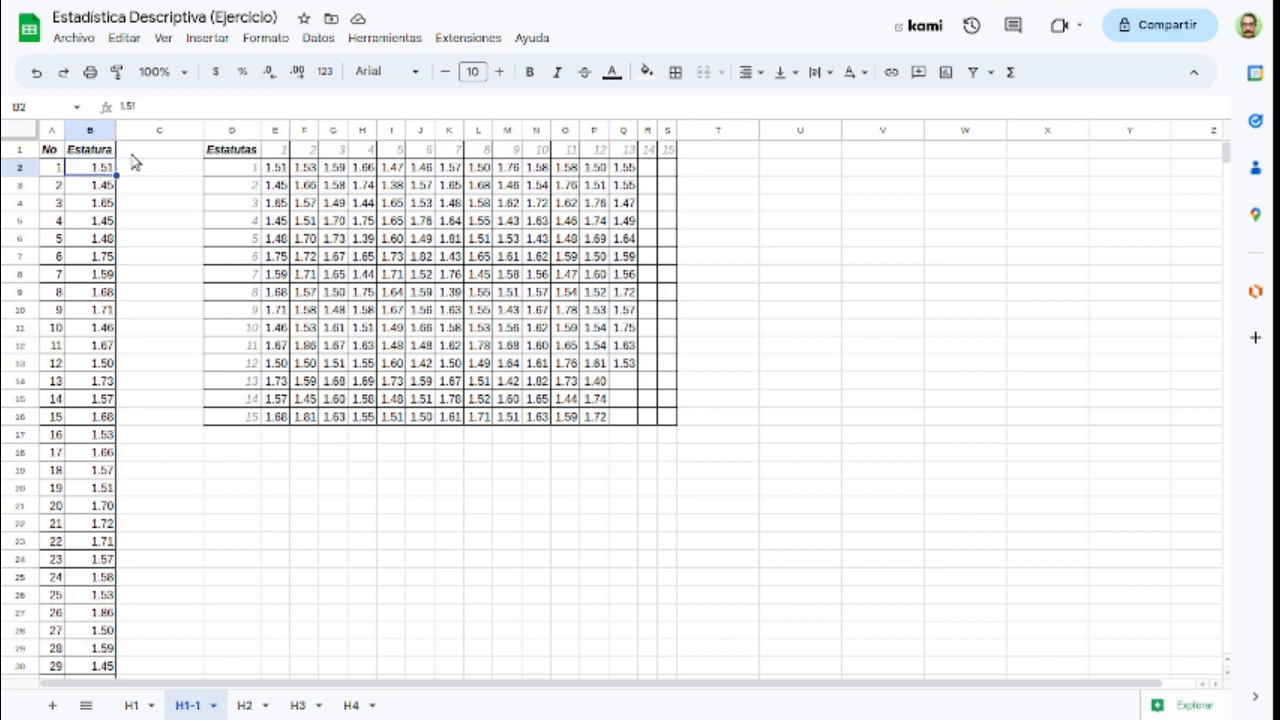
{"action": "key", "text": "ctrl+shift+Down"}
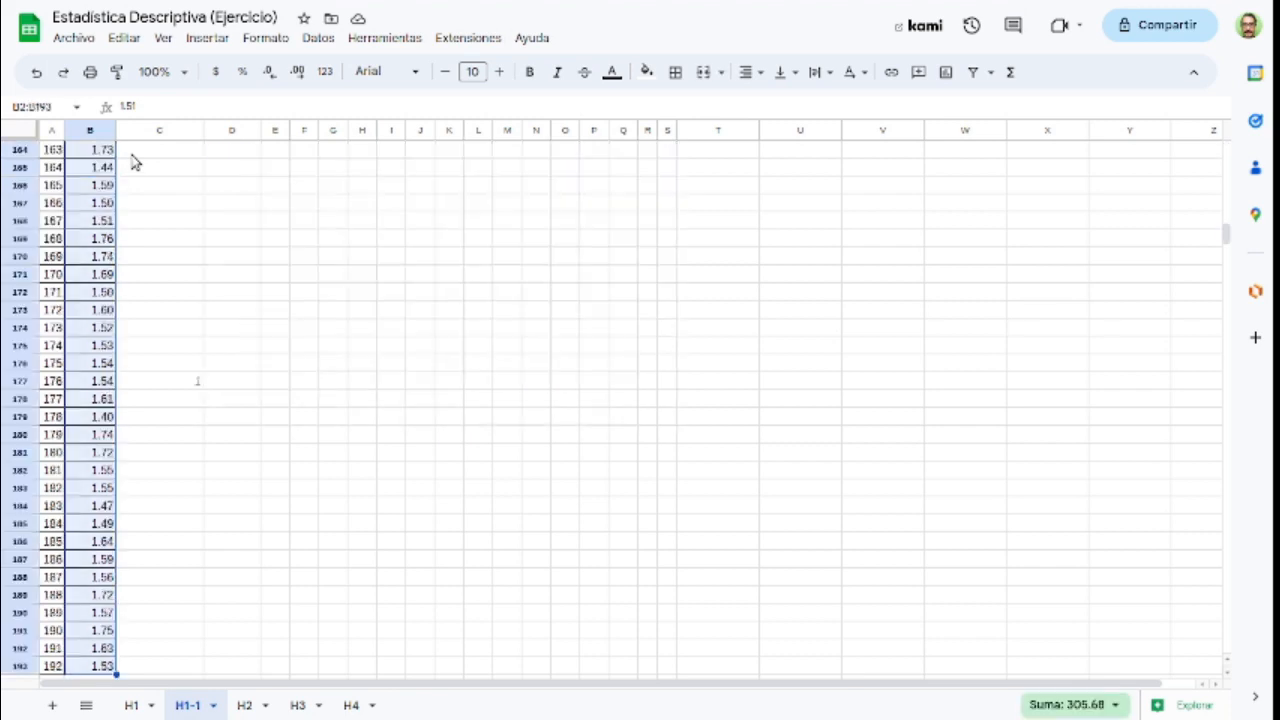
{"action": "left_click_drag", "start_coordinate": [1226, 233], "coordinate": [1228, 147]}
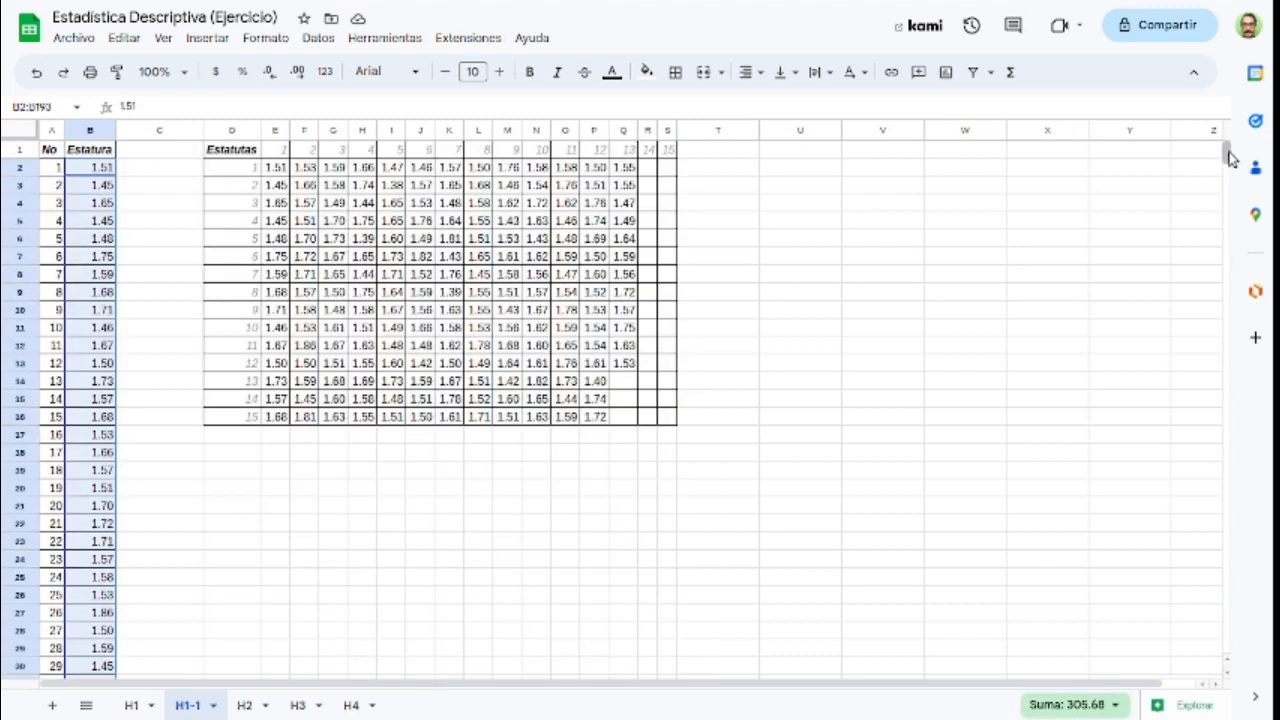
{"action": "left_click", "coordinate": [943, 78]}
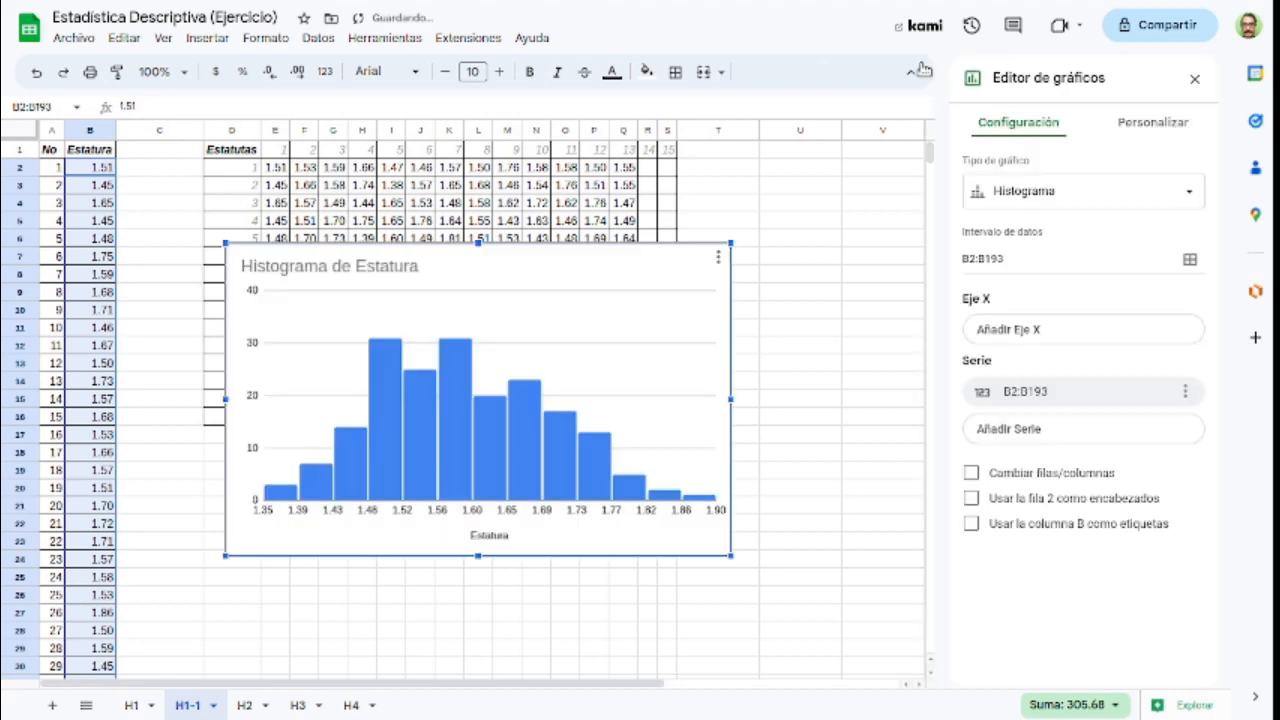
Step: Change the new chart's type from histogram to a clustered column chart
{"action": "left_click", "coordinate": [1055, 195]}
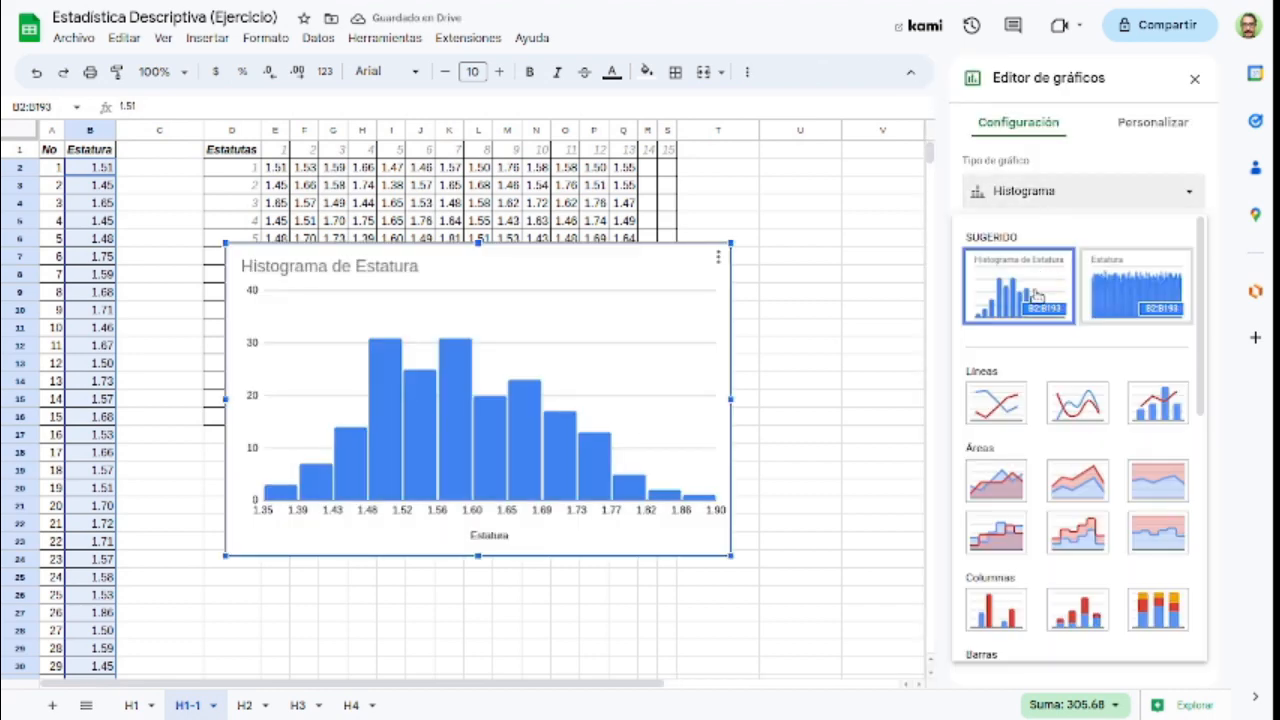
{"action": "scroll", "coordinate": [1030, 400], "scroll_direction": "down", "scroll_amount": 1}
{"action": "scroll", "coordinate": [1030, 400], "scroll_direction": "down", "scroll_amount": 1}
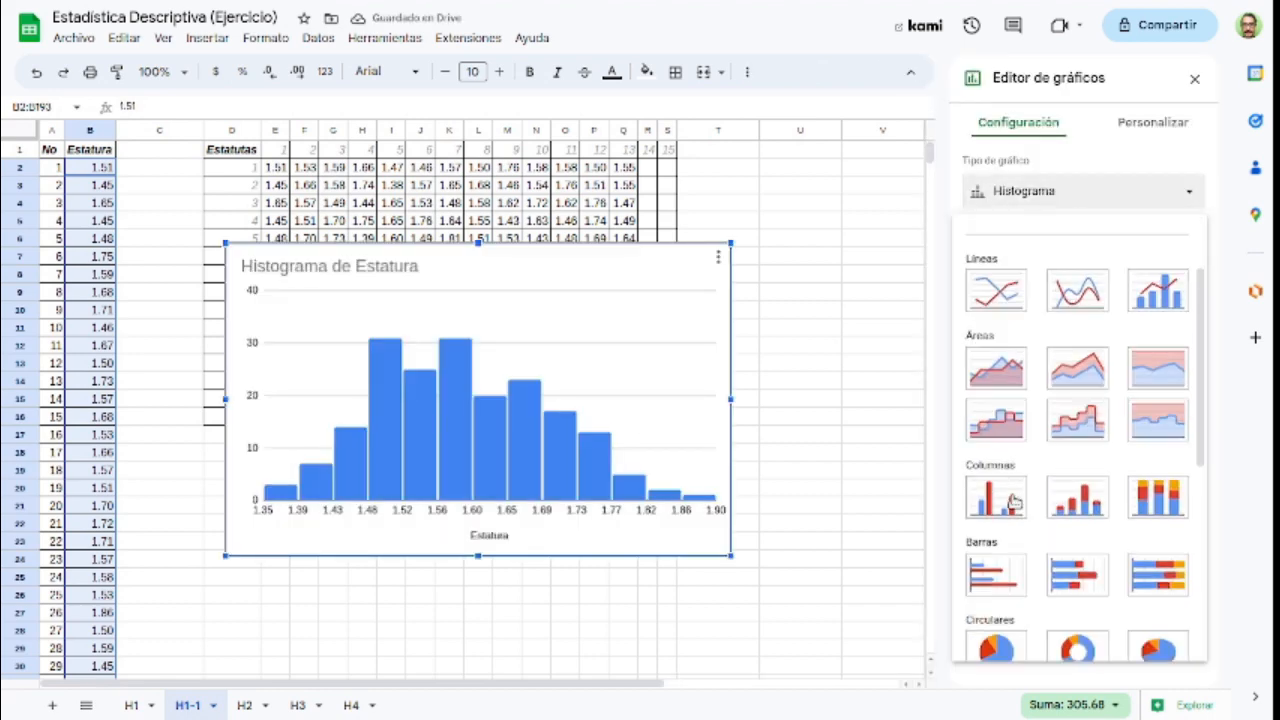
{"action": "left_click", "coordinate": [1014, 502]}
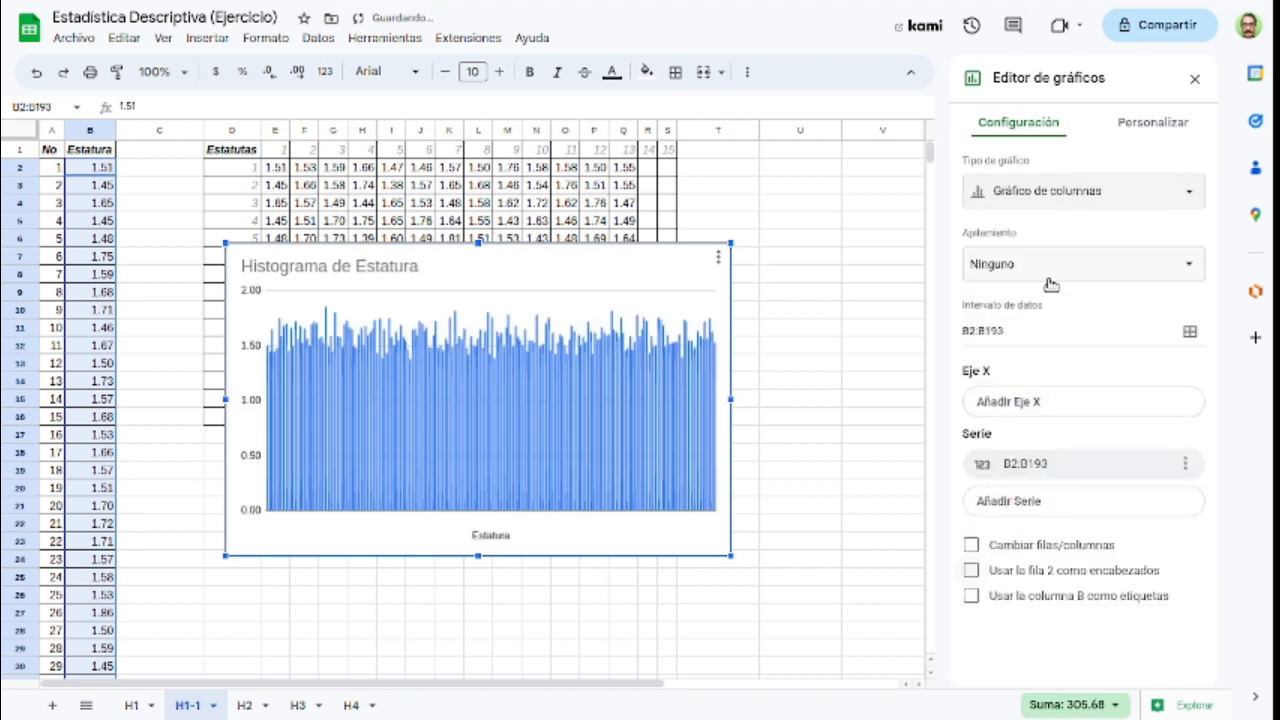
Step: Place the column chart over the Estatutas matrix, beside the first rows of the Estatura data
{"action": "left_click", "coordinate": [550, 316]}
{"action": "left_click_drag", "start_coordinate": [558, 285], "coordinate": [526, 471]}
{"action": "scroll", "coordinate": [583, 398], "scroll_direction": "down", "scroll_amount": 5}
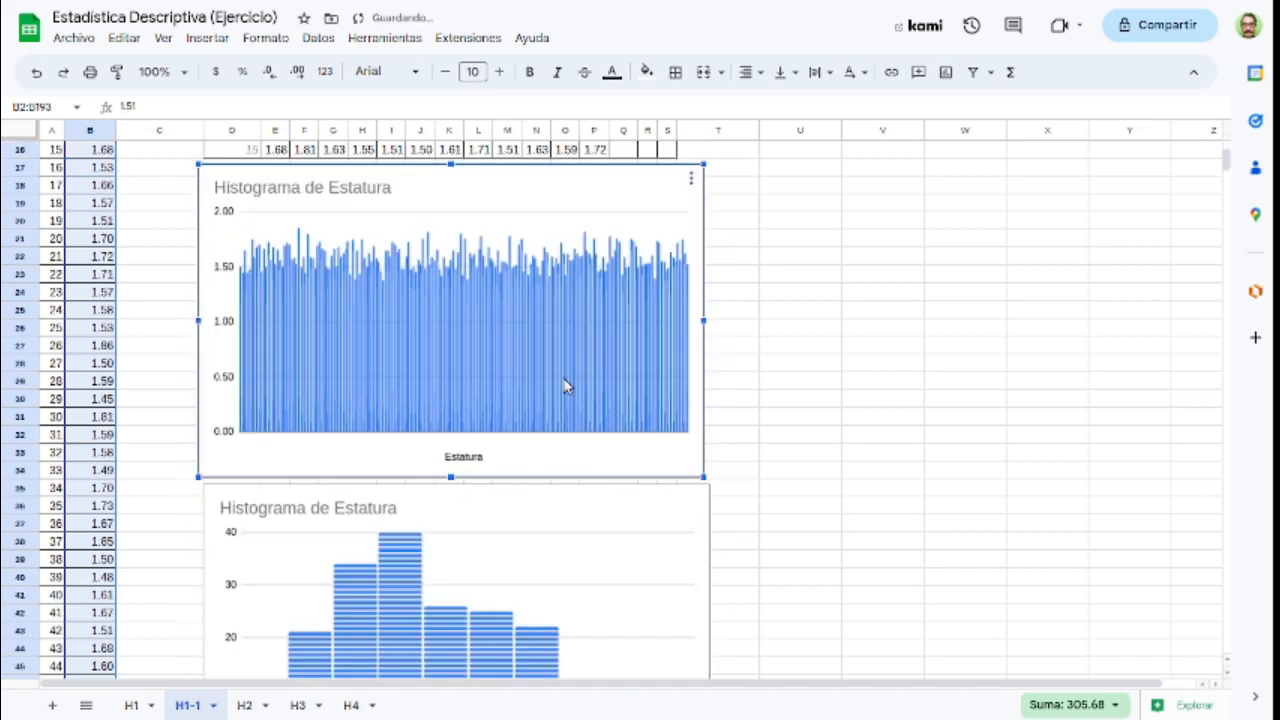
{"action": "scroll", "coordinate": [565, 390], "scroll_direction": "up", "scroll_amount": 3}
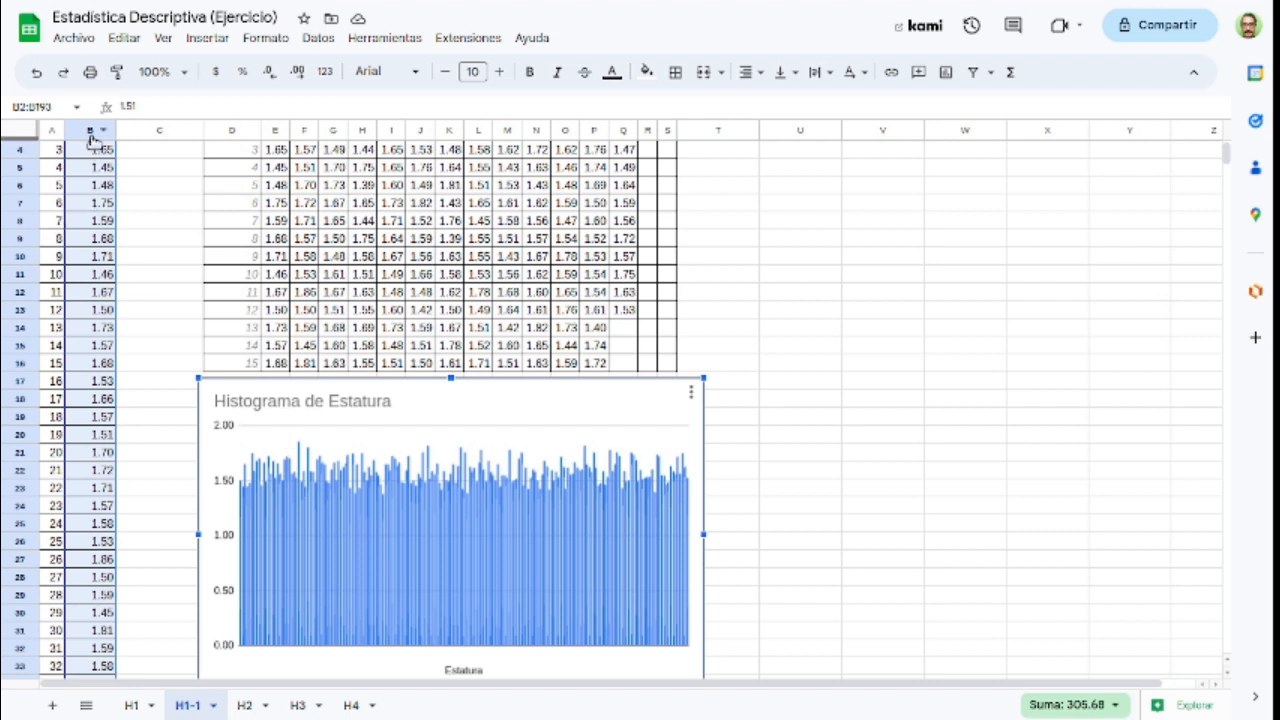
{"action": "scroll", "coordinate": [108, 285], "scroll_direction": "up", "scroll_amount": 1}
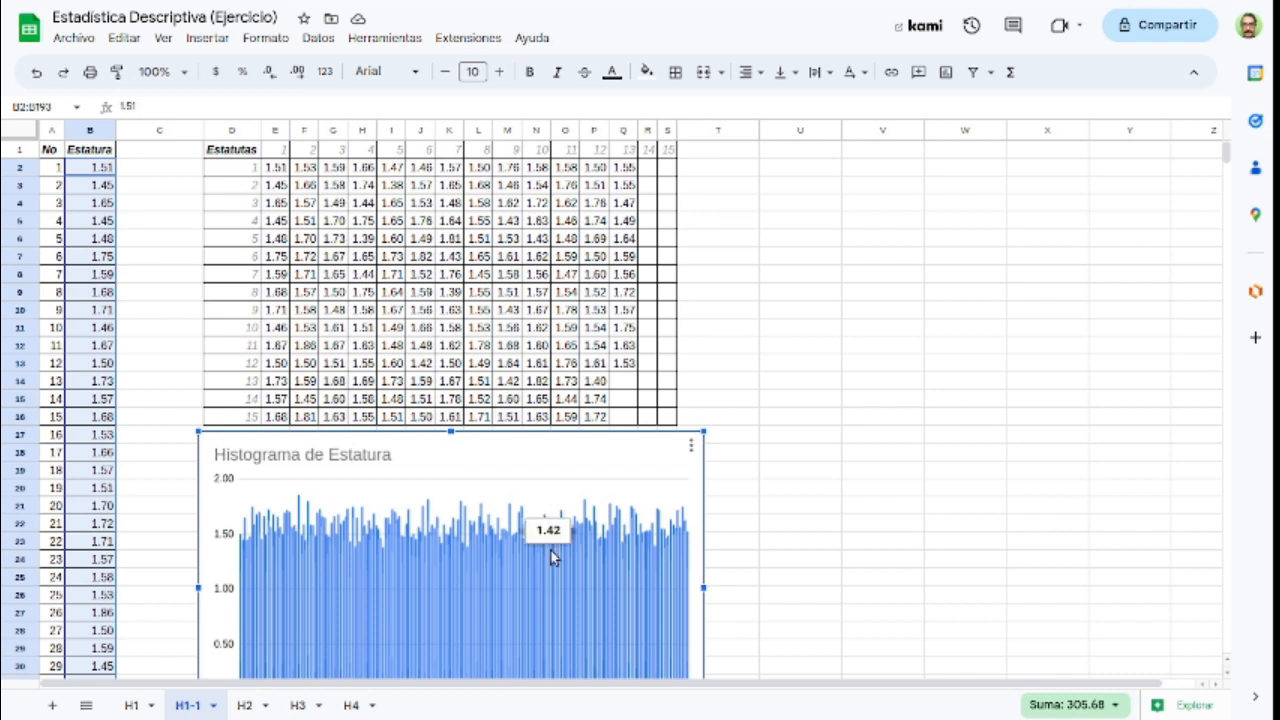
{"action": "left_click_drag", "start_coordinate": [546, 455], "coordinate": [551, 237]}
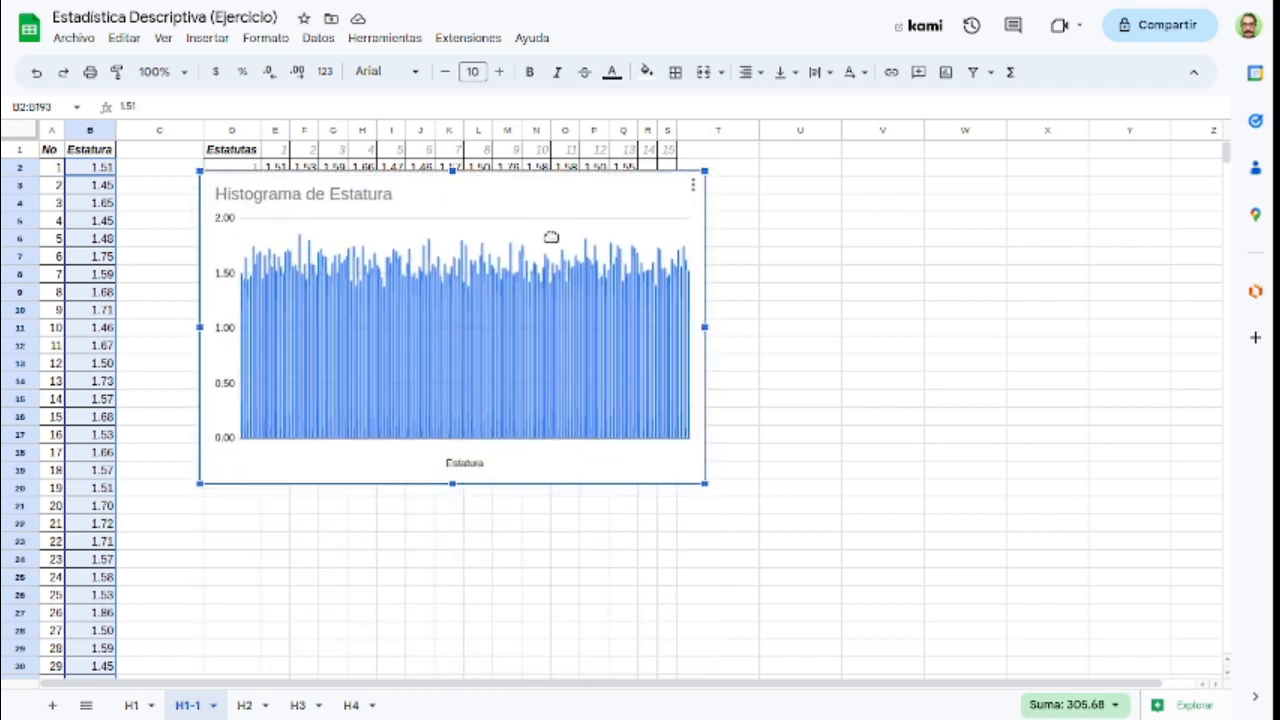
Step: Sort the Estatura range B2:B193 in ascending order (A to Z) by column B and return to its header
{"action": "left_click", "coordinate": [93, 170]}
{"action": "key", "text": "ctrl+shift+Down"}
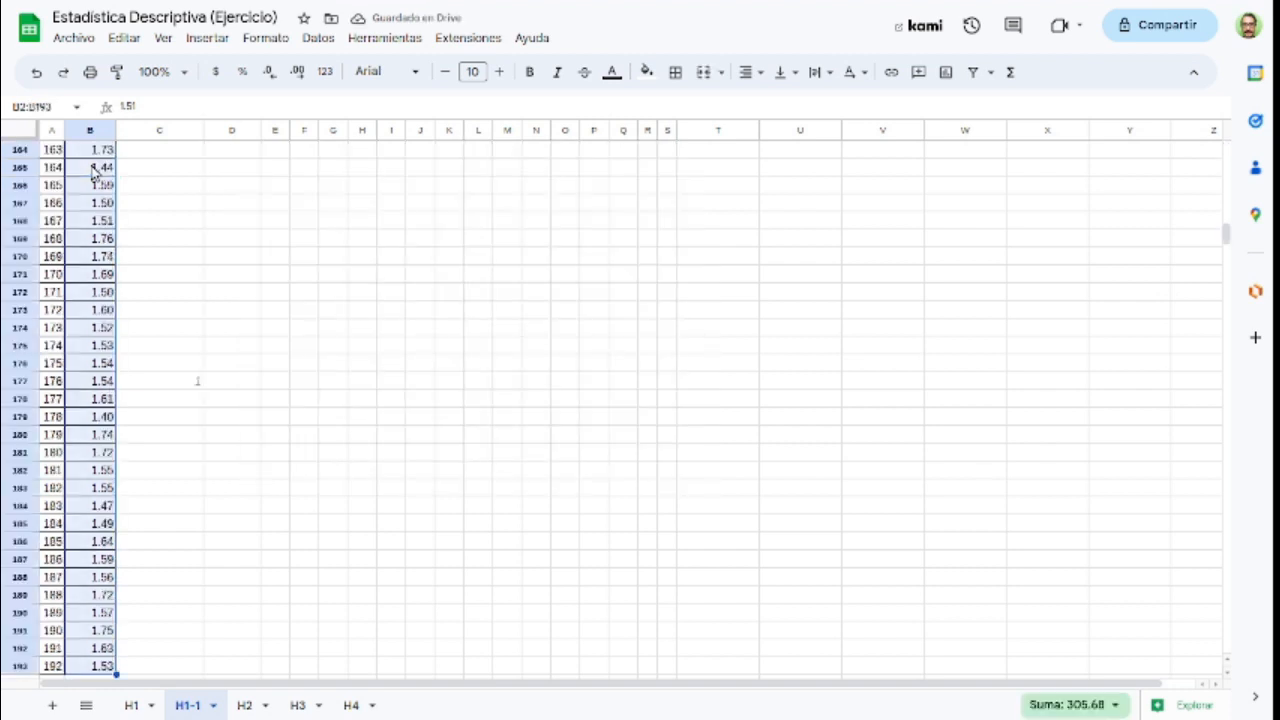
{"action": "left_click", "coordinate": [320, 38]}
{"action": "mouse_move", "coordinate": [358, 100]}
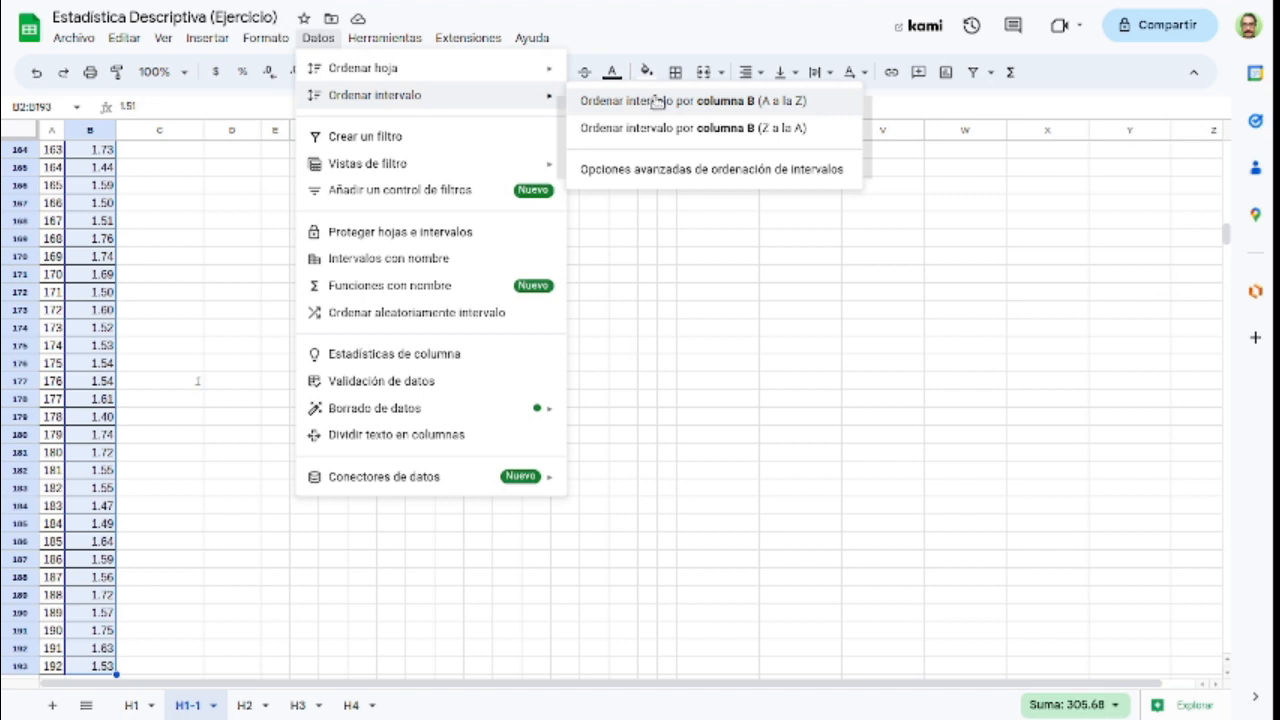
{"action": "left_click", "coordinate": [598, 106]}
{"action": "left_click", "coordinate": [107, 187]}
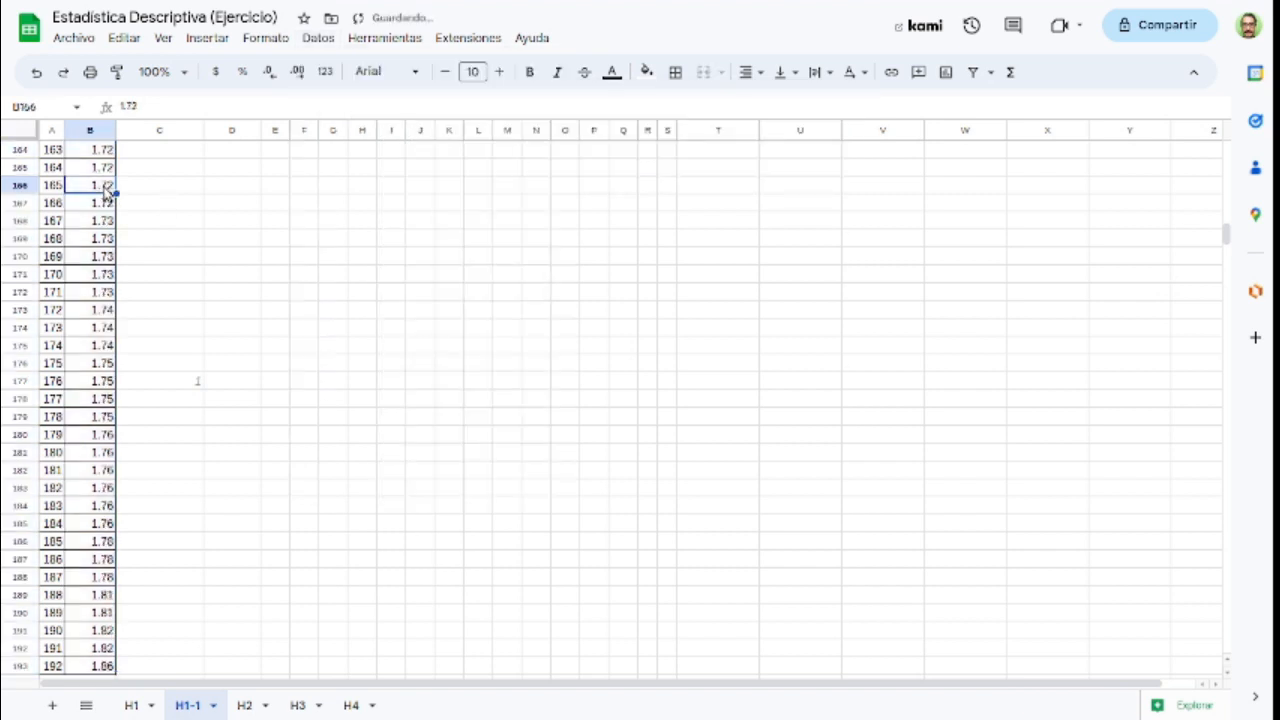
{"action": "key", "text": "ctrl+Up"}
Step: Move the column chart into the space between the Estatutas matrix and the existing histogram
{"action": "left_click", "coordinate": [543, 314]}
{"action": "mouse_move", "coordinate": [526, 291]}
{"action": "left_mouse_down"}
{"action": "mouse_move", "coordinate": [522, 467]}
{"action": "mouse_move", "coordinate": [504, 288]}
{"action": "left_mouse_up"}
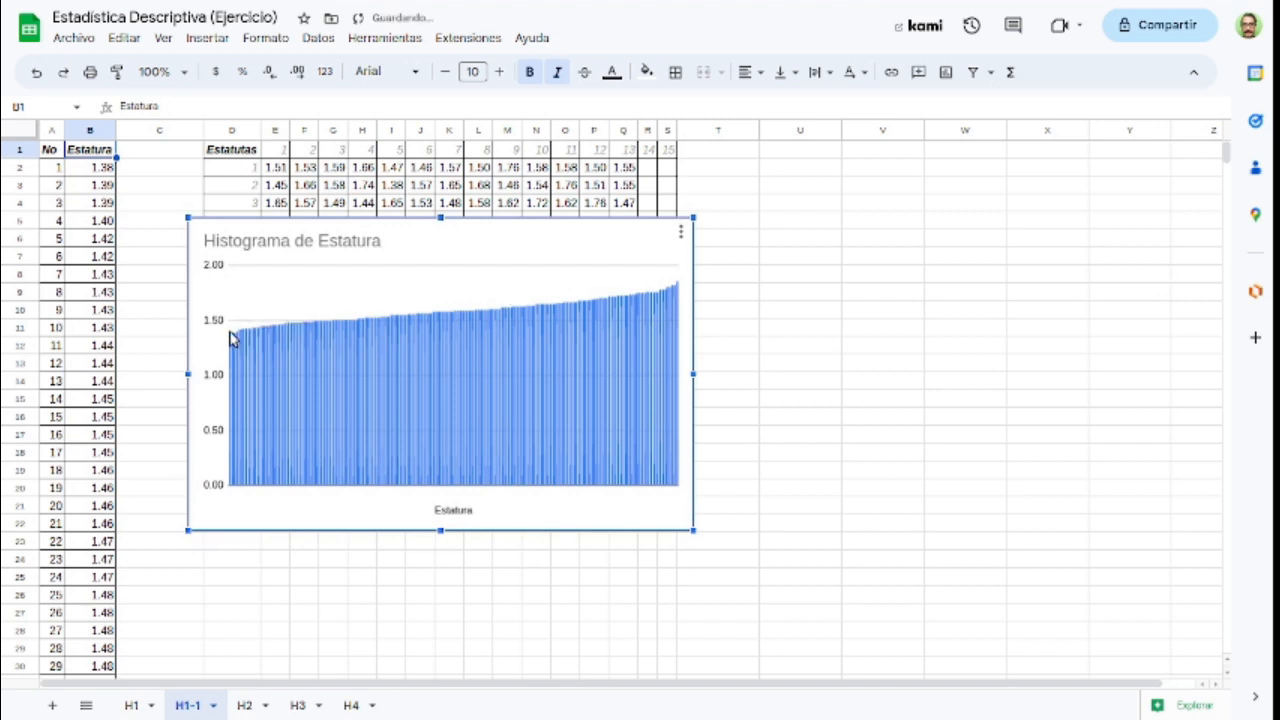
{"action": "mouse_move", "coordinate": [230, 341]}
{"action": "left_click_drag", "start_coordinate": [399, 227], "coordinate": [414, 366]}
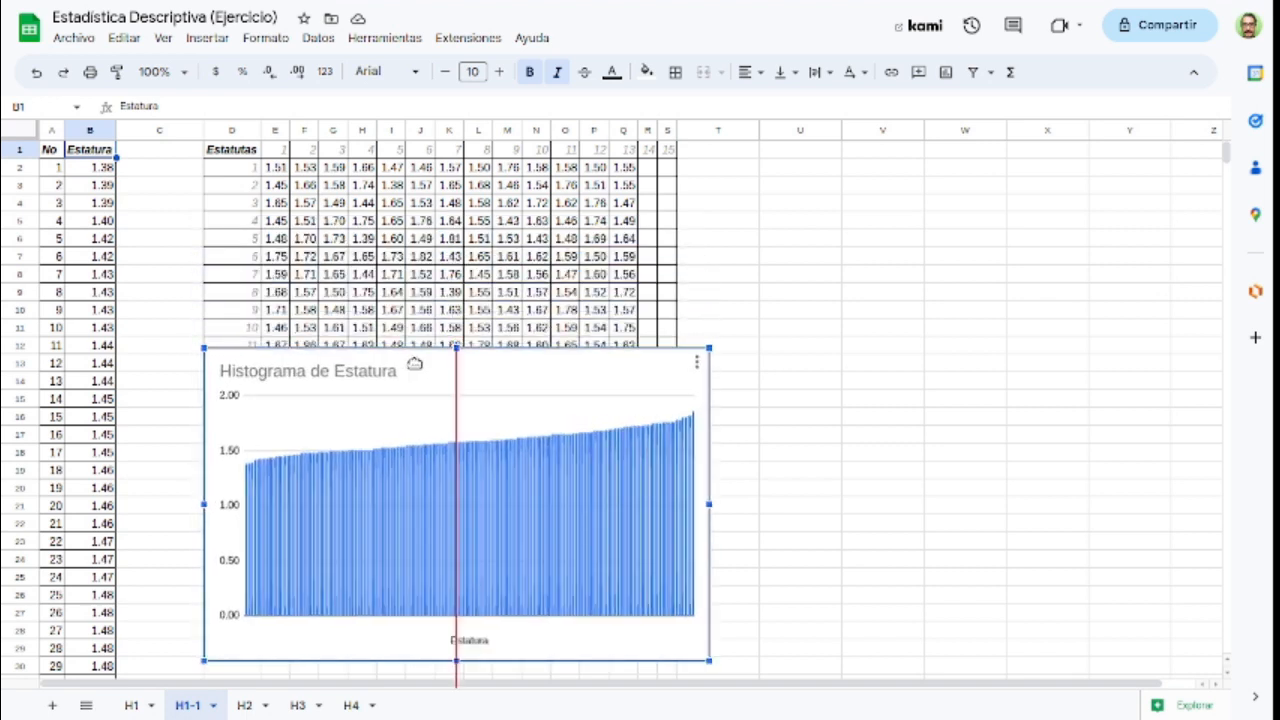
{"action": "scroll", "coordinate": [429, 315], "scroll_direction": "down", "scroll_amount": 1}
{"action": "scroll", "coordinate": [425, 314], "scroll_direction": "down", "scroll_amount": 2}
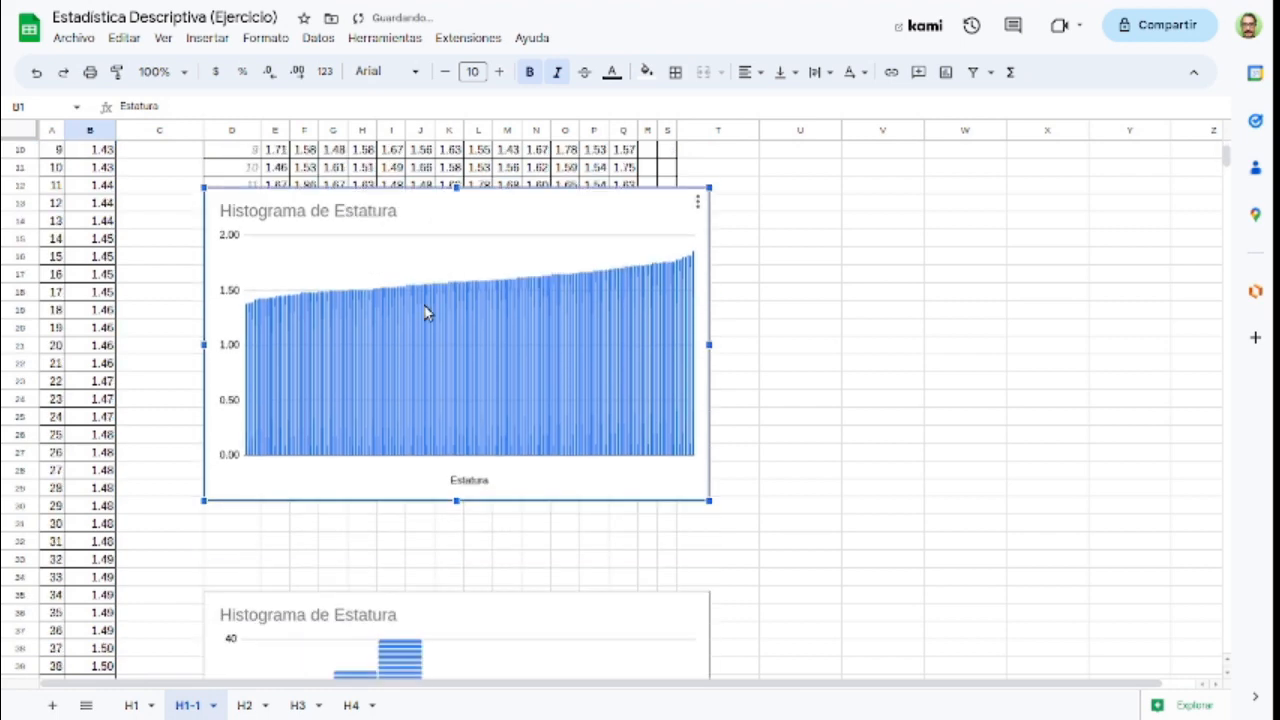
{"action": "left_click_drag", "start_coordinate": [451, 244], "coordinate": [450, 316]}
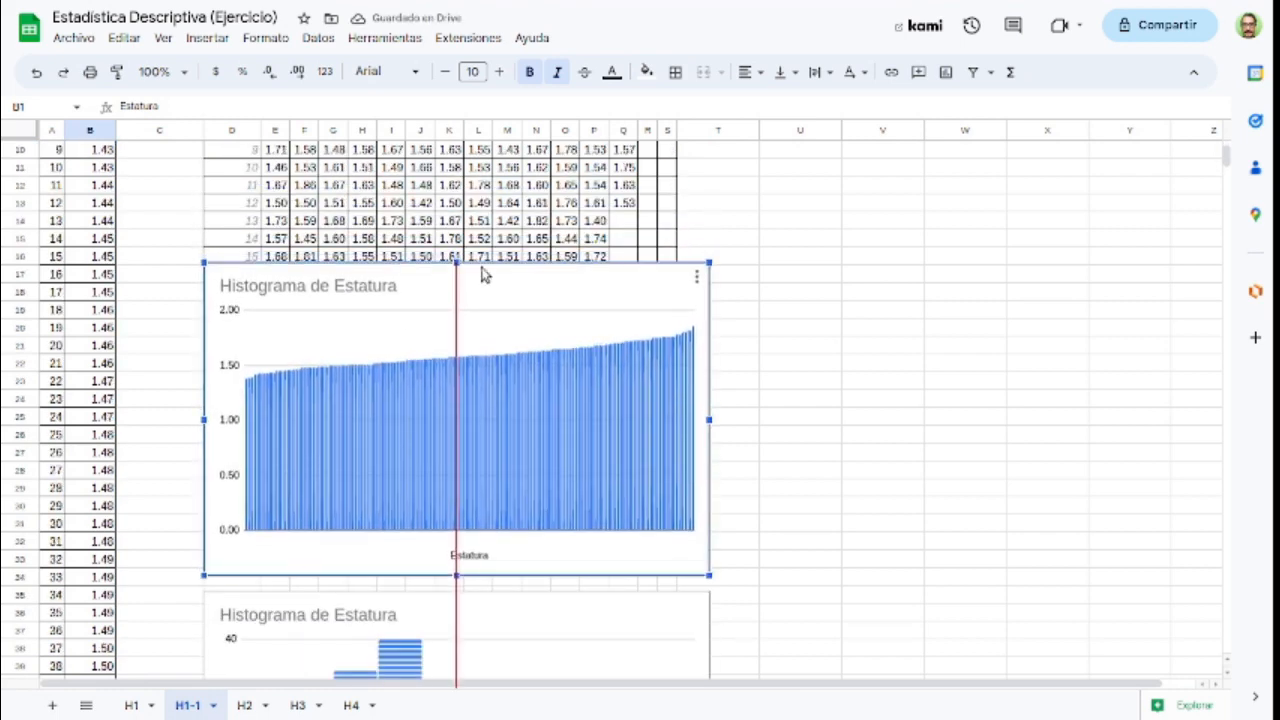
Step: Compare the column chart of individual heights with the grouped histogram beneath it
{"action": "scroll", "coordinate": [482, 275], "scroll_direction": "down", "scroll_amount": 2}
{"action": "mouse_move", "coordinate": [482, 275]}
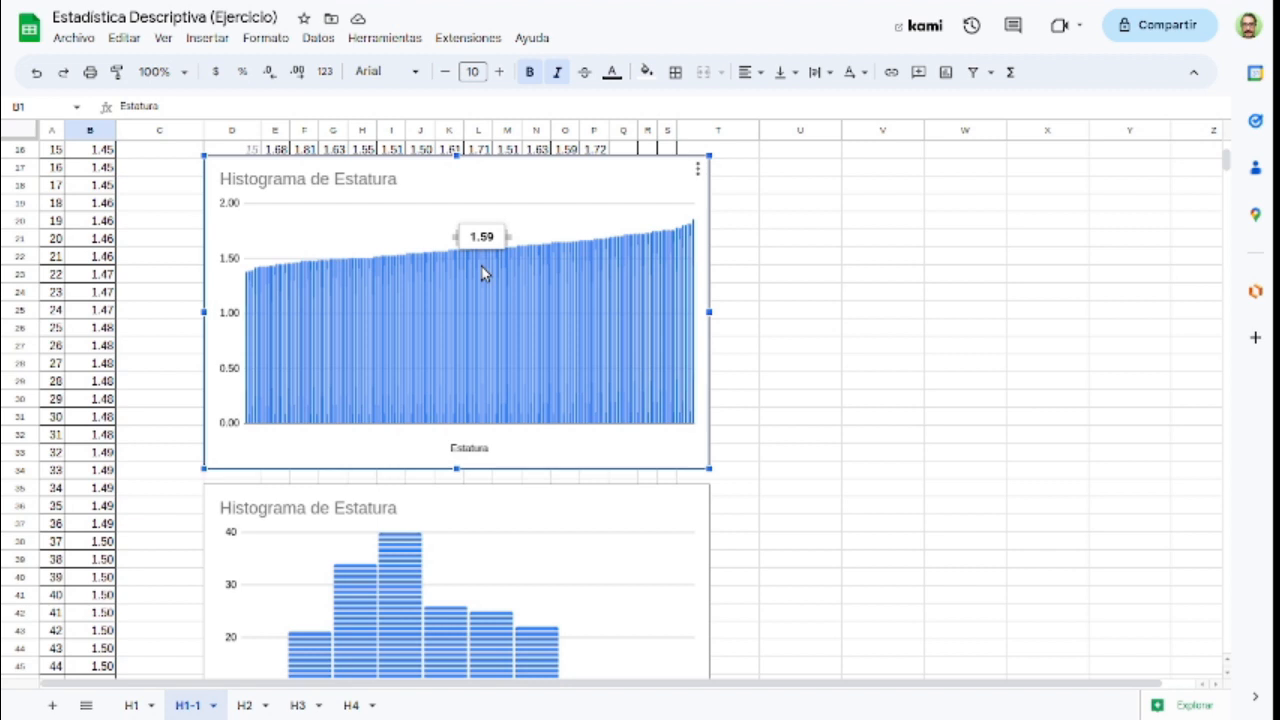
{"action": "scroll", "coordinate": [482, 273], "scroll_direction": "down", "scroll_amount": 2}
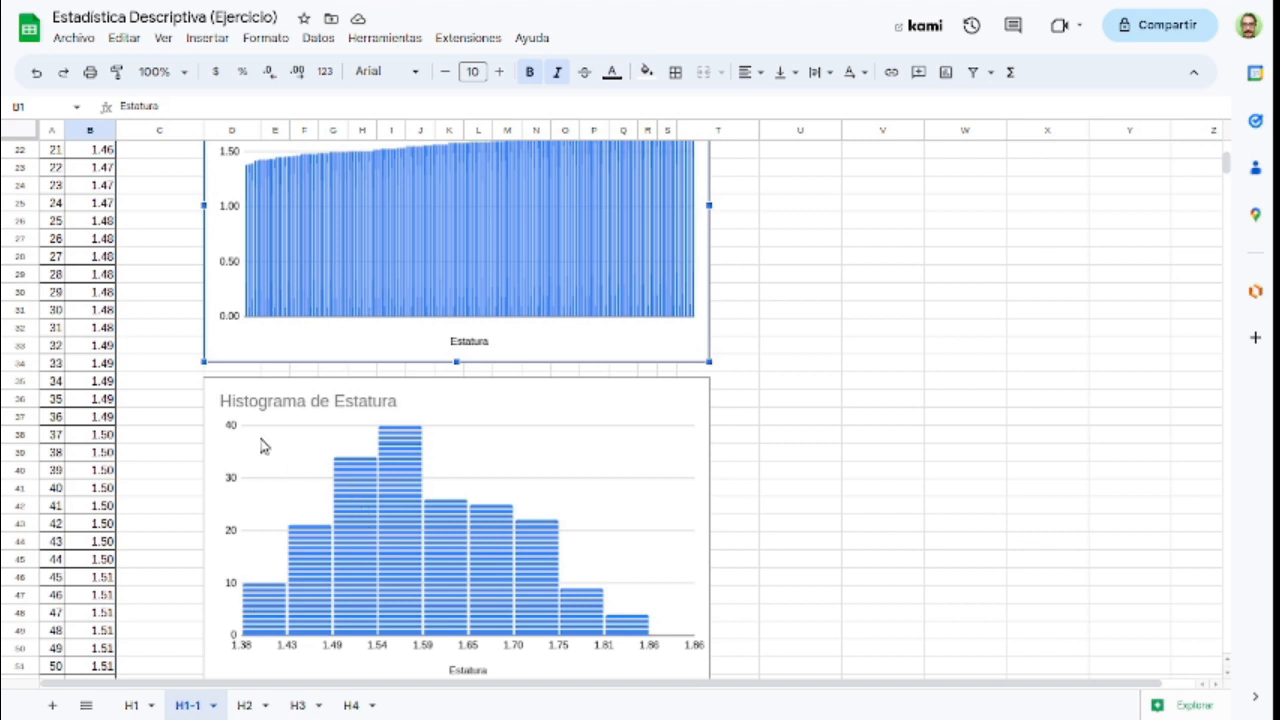
{"action": "mouse_move", "coordinate": [249, 322]}
{"action": "scroll", "coordinate": [363, 536], "scroll_direction": "up", "scroll_amount": 5}
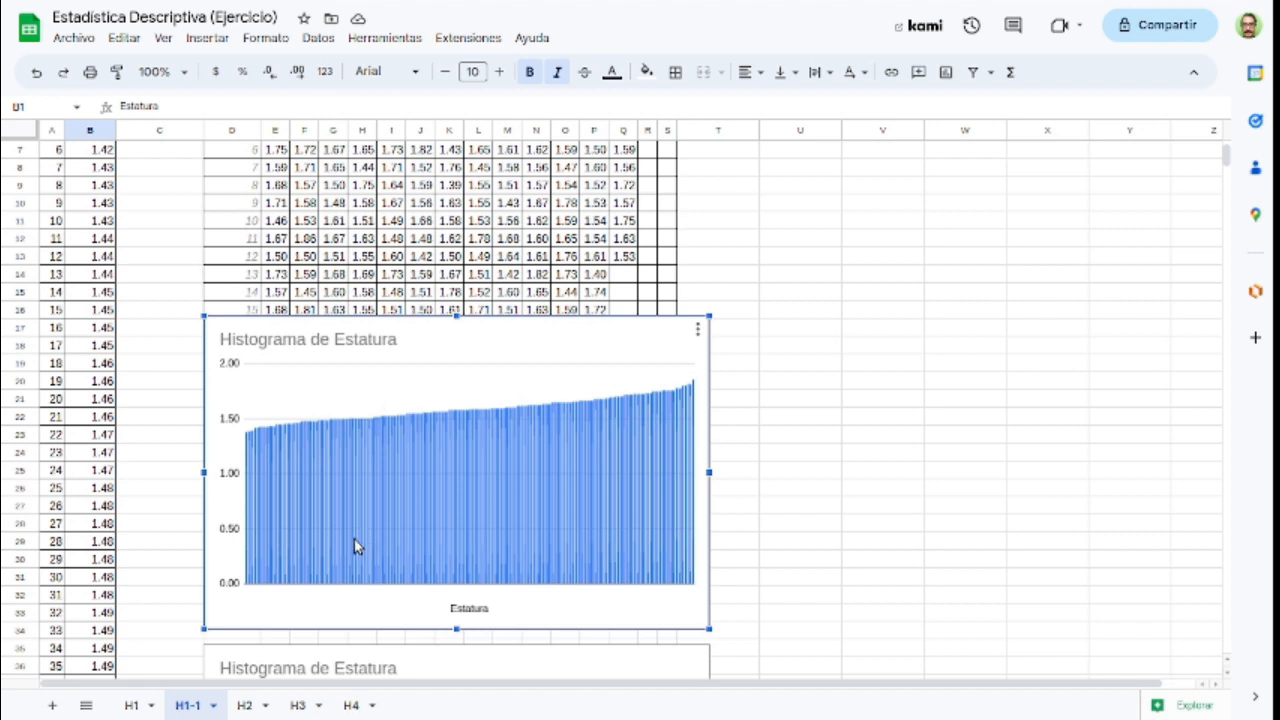
{"action": "mouse_move", "coordinate": [354, 541]}
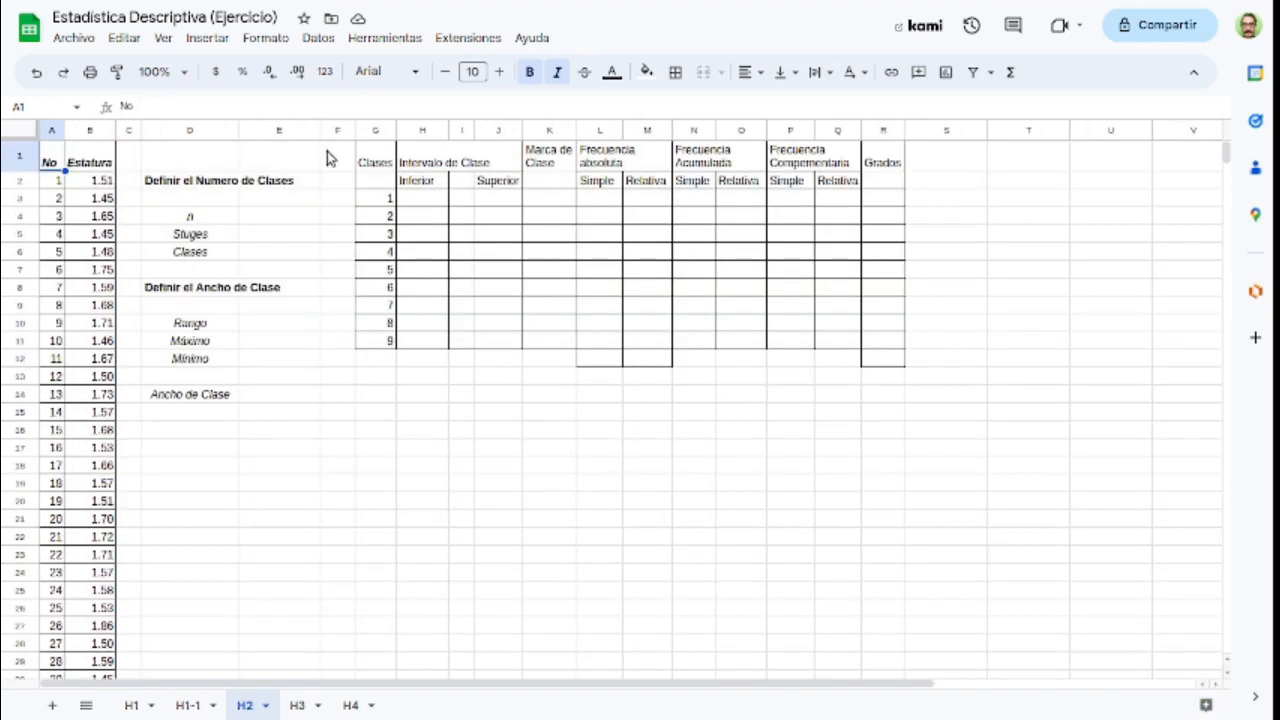
Step: Set the zoom of sheet H2 to 150% and show the whole frequency table
{"action": "left_click", "coordinate": [185, 74]}
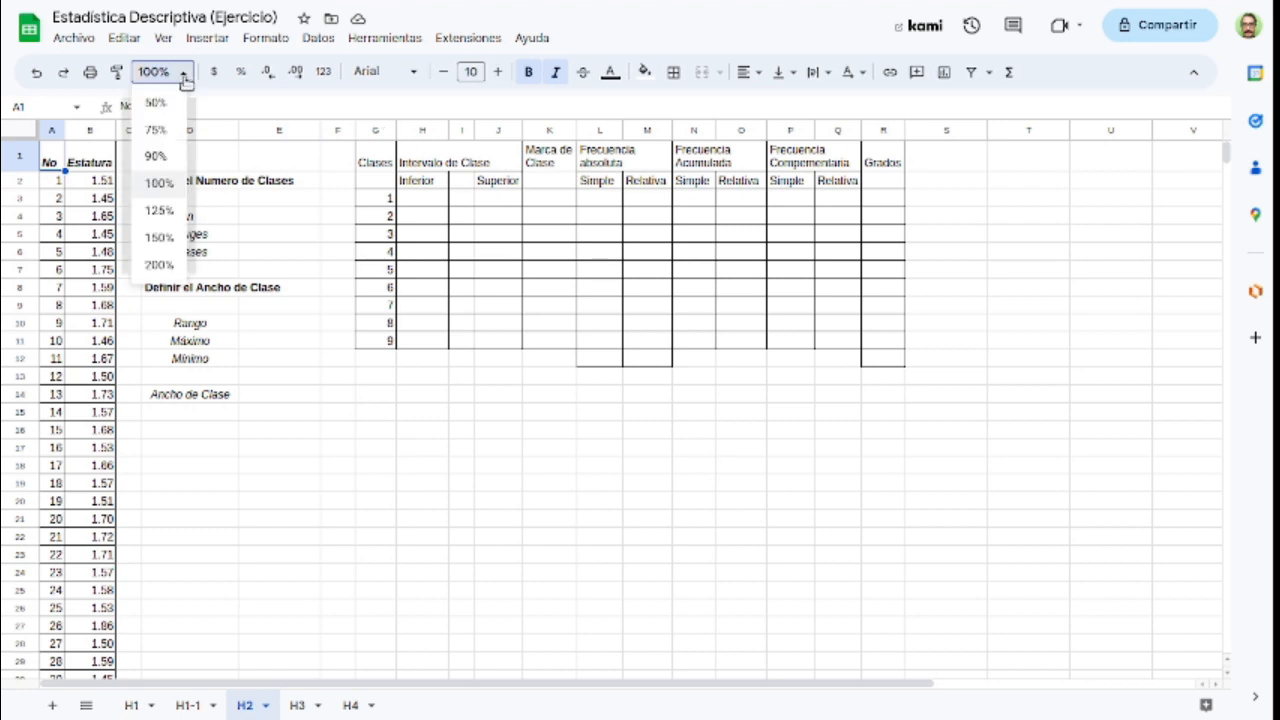
{"action": "left_click", "coordinate": [160, 237]}
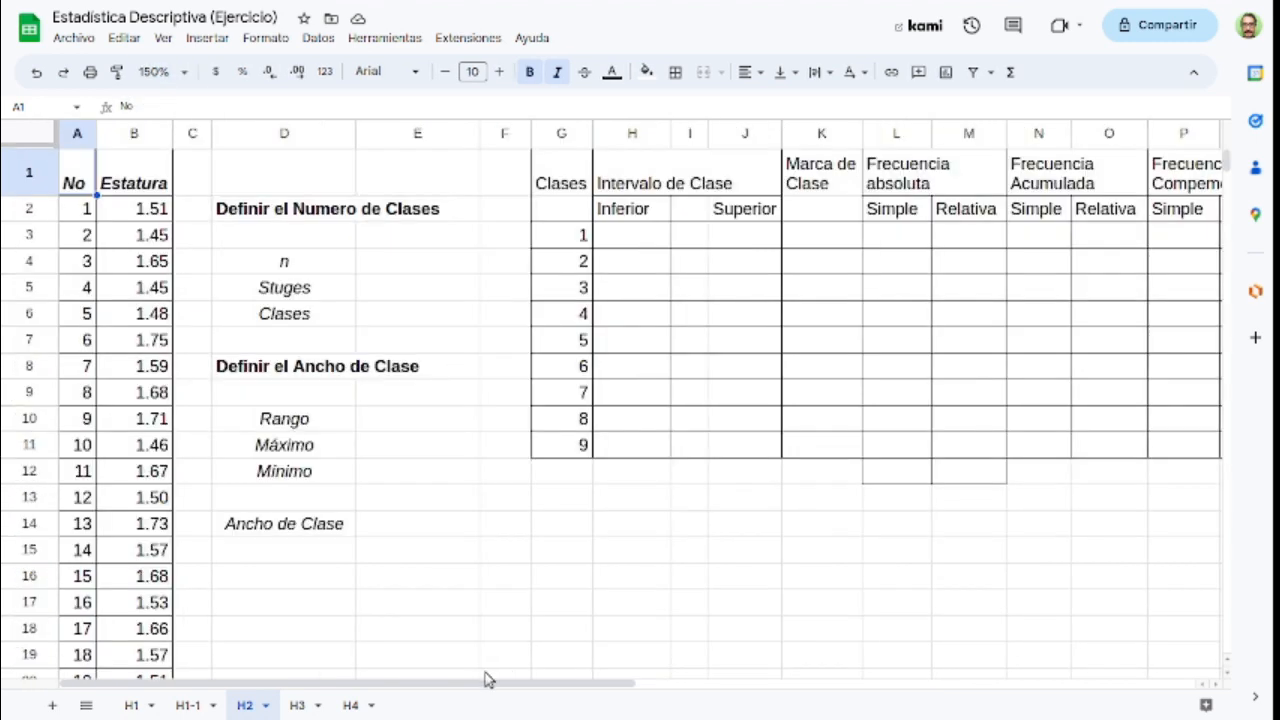
{"action": "left_click_drag", "start_coordinate": [520, 686], "coordinate": [714, 686]}
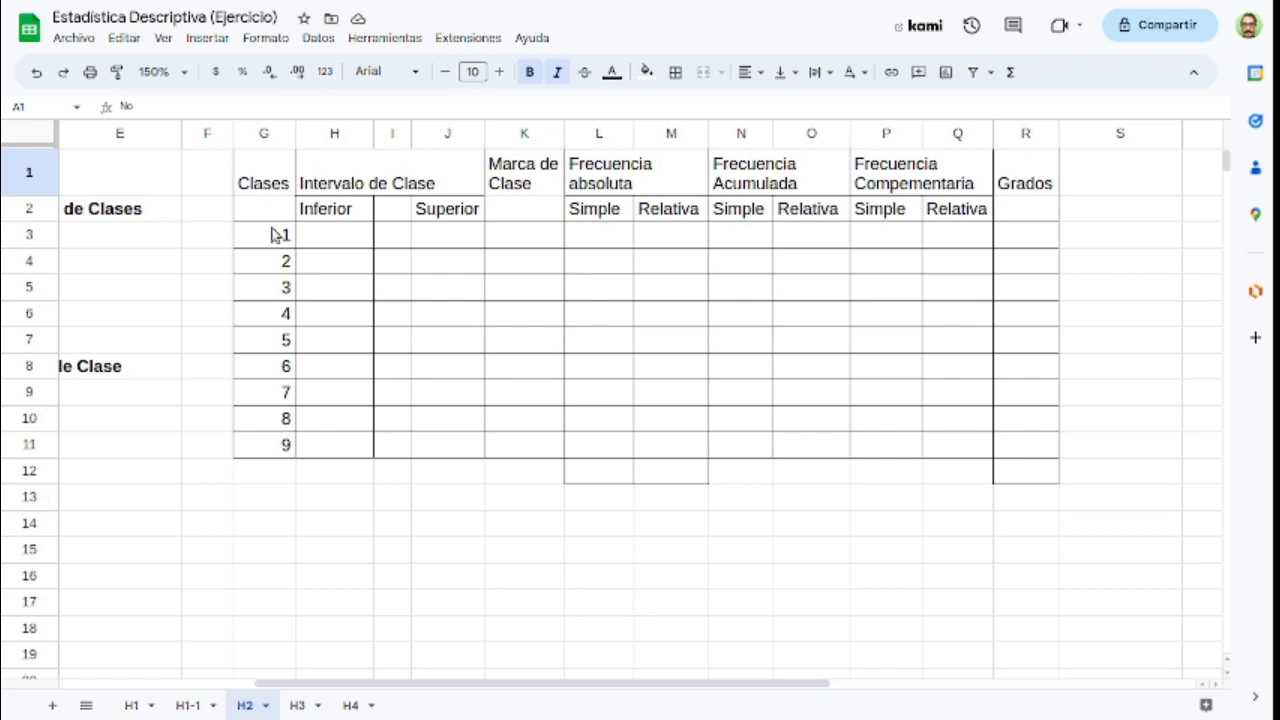
Step: Examine the empty frequency table's columns, from Clases and Intervalo de Clase through the absolute, cumulative and complementary frequencies to Grados
{"action": "left_click_drag", "start_coordinate": [272, 236], "coordinate": [268, 456]}
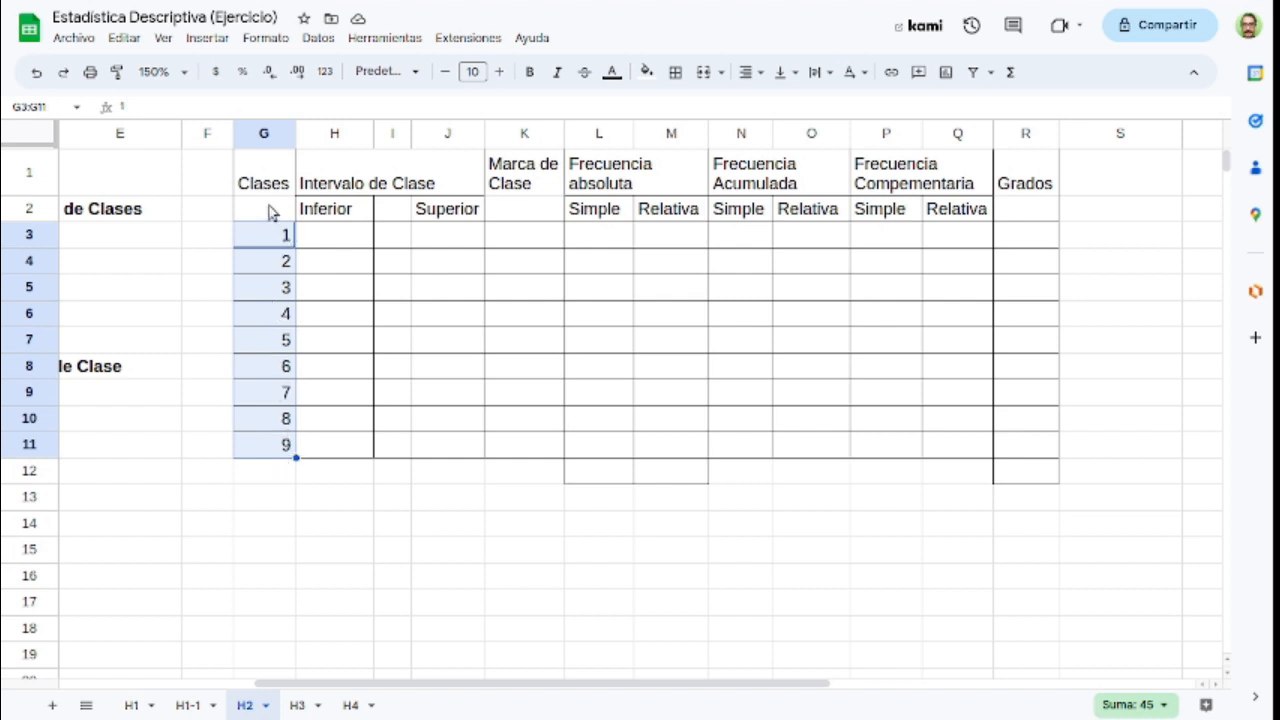
{"action": "left_click", "coordinate": [362, 245]}
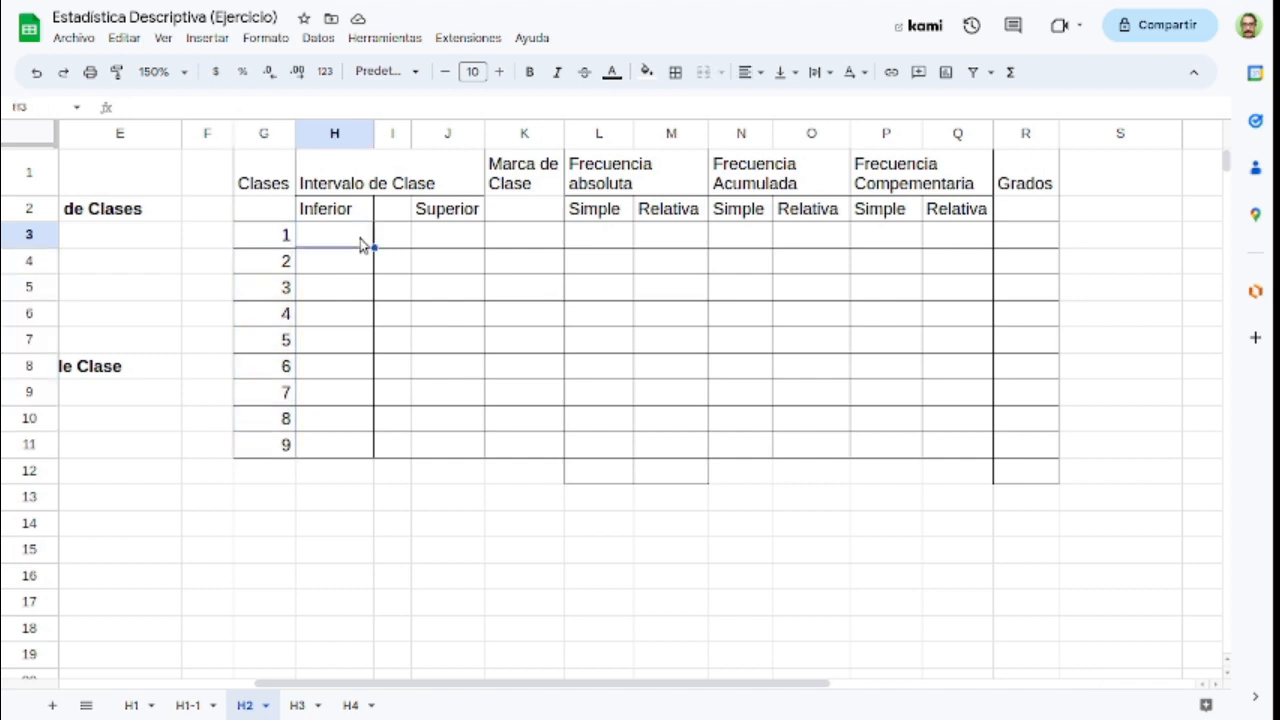
{"action": "left_click", "coordinate": [446, 238]}
{"action": "left_click", "coordinate": [519, 238]}
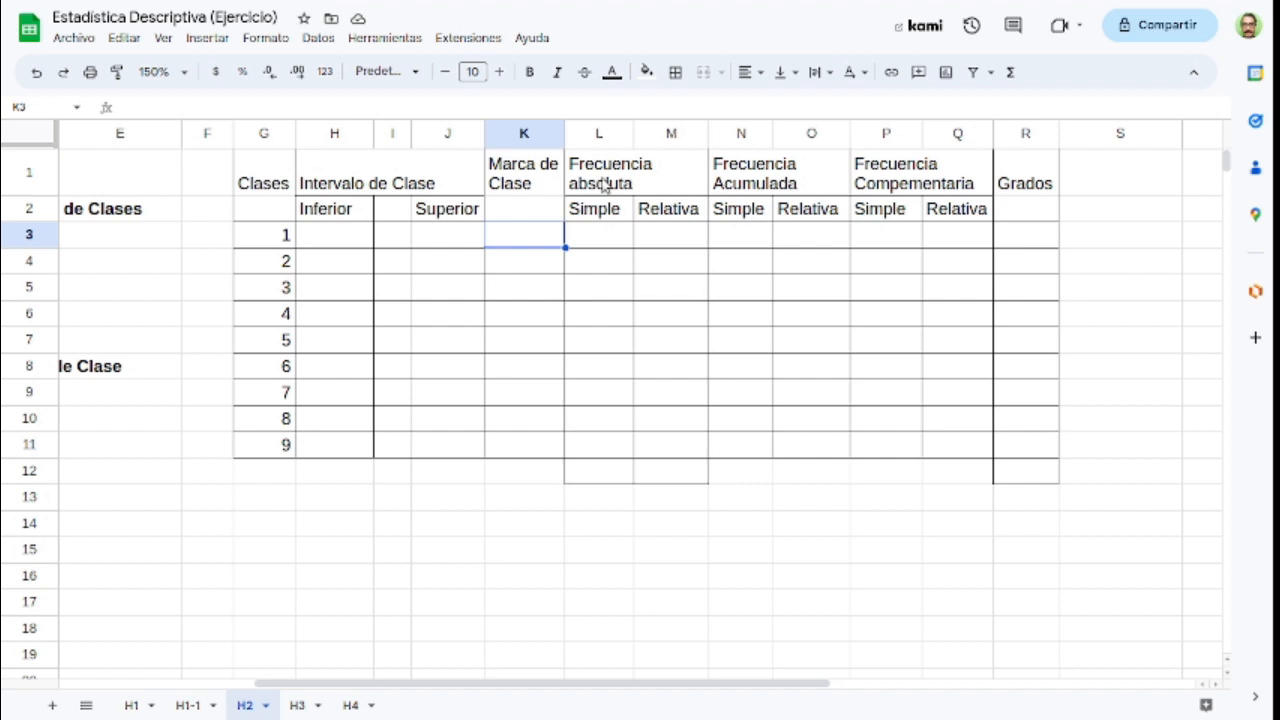
{"action": "left_click_drag", "start_coordinate": [611, 234], "coordinate": [598, 270]}
{"action": "left_click_drag", "start_coordinate": [600, 390], "coordinate": [606, 451]}
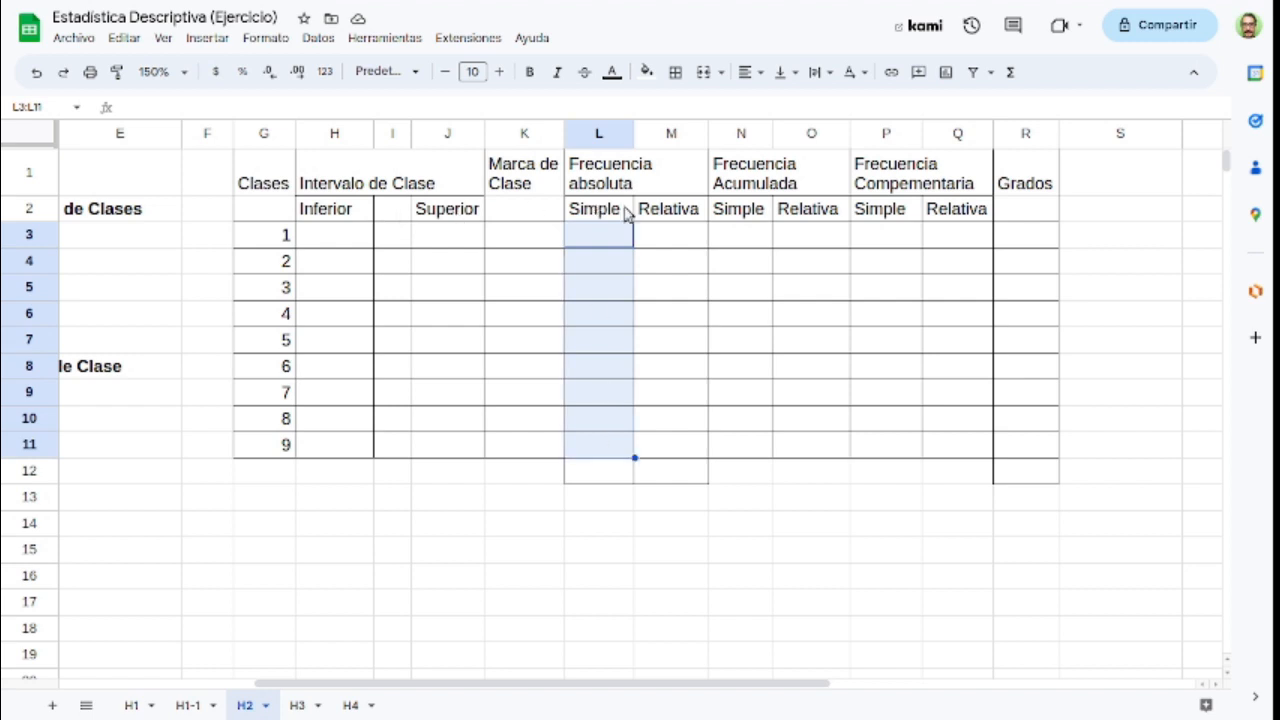
{"action": "left_click_drag", "start_coordinate": [669, 238], "coordinate": [677, 447]}
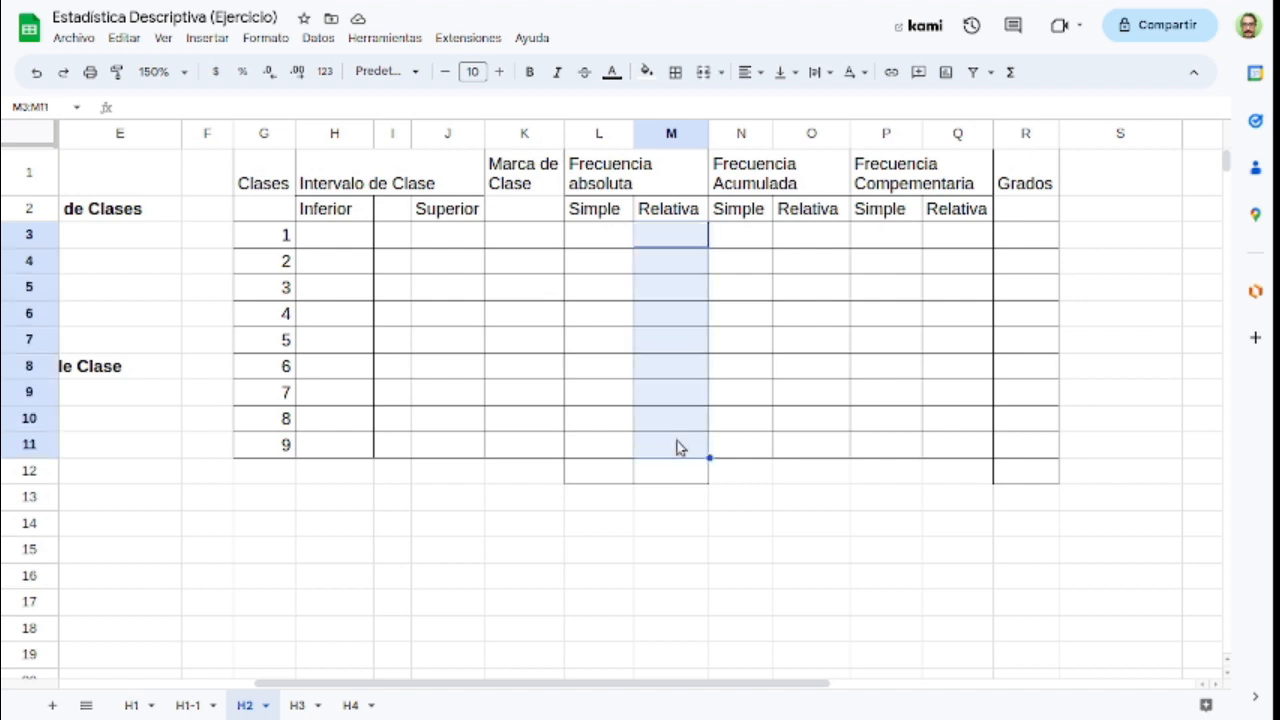
{"action": "left_click", "coordinate": [600, 245]}
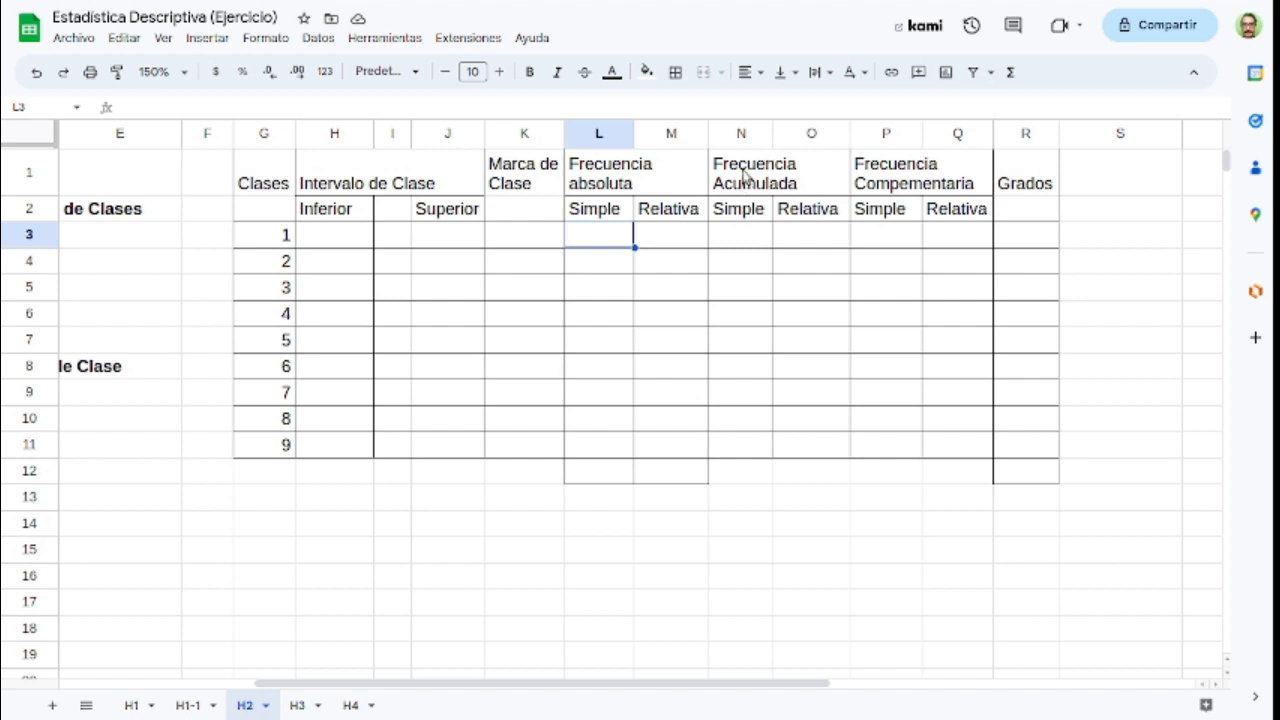
{"action": "left_click_drag", "start_coordinate": [745, 175], "coordinate": [876, 175]}
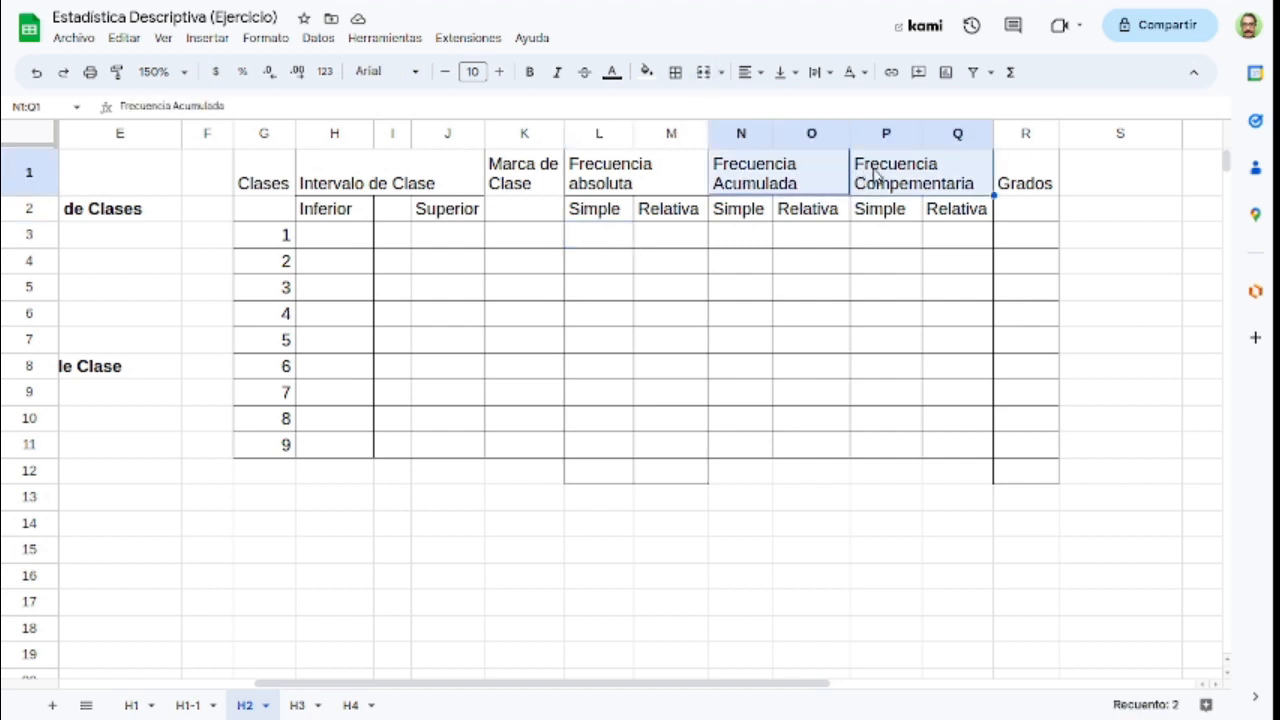
{"action": "left_click", "coordinate": [749, 214]}
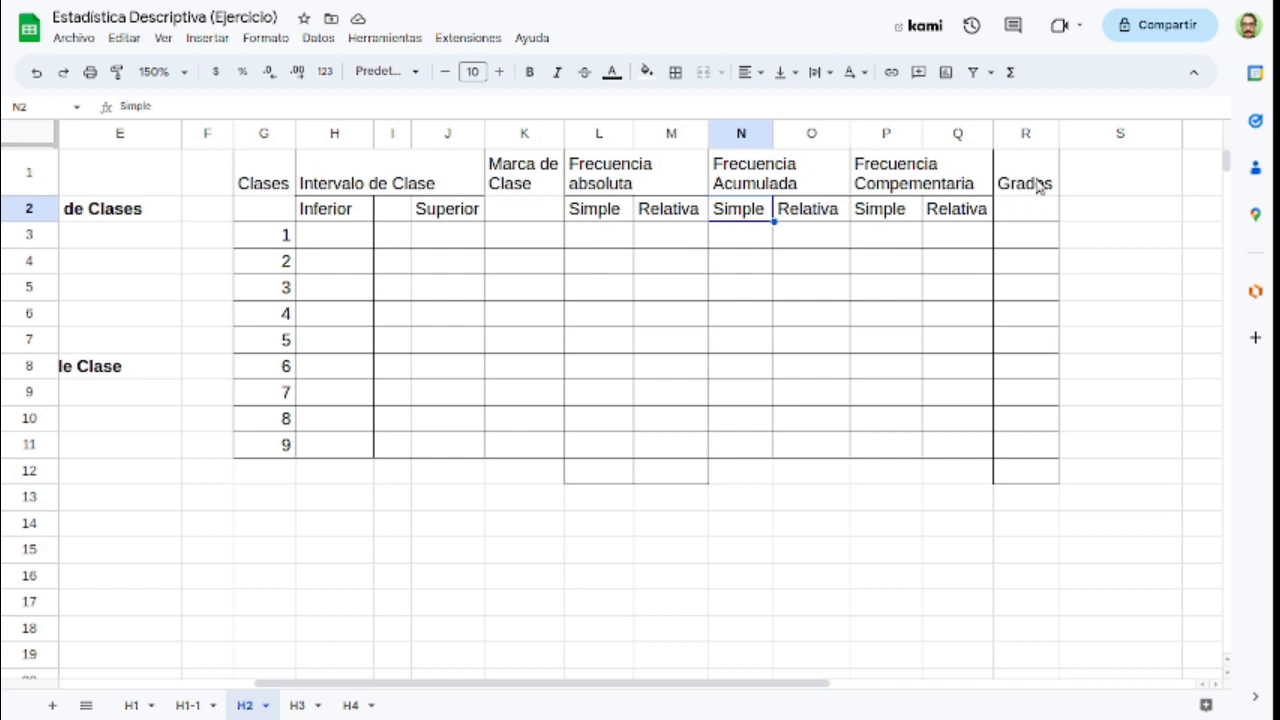
{"action": "left_click", "coordinate": [1038, 185]}
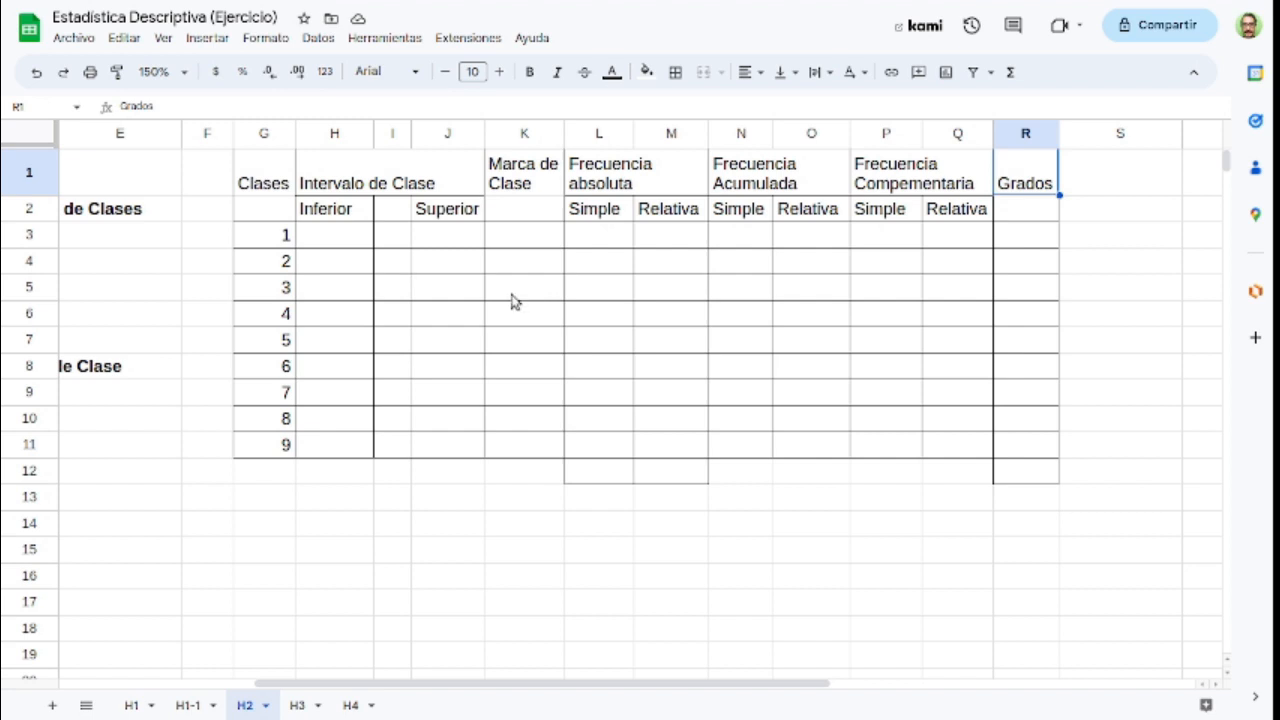
Step: Return to the start of sheet H2 and check the extent of the Estatura data in column B
{"action": "key", "text": "ctrl+Home"}
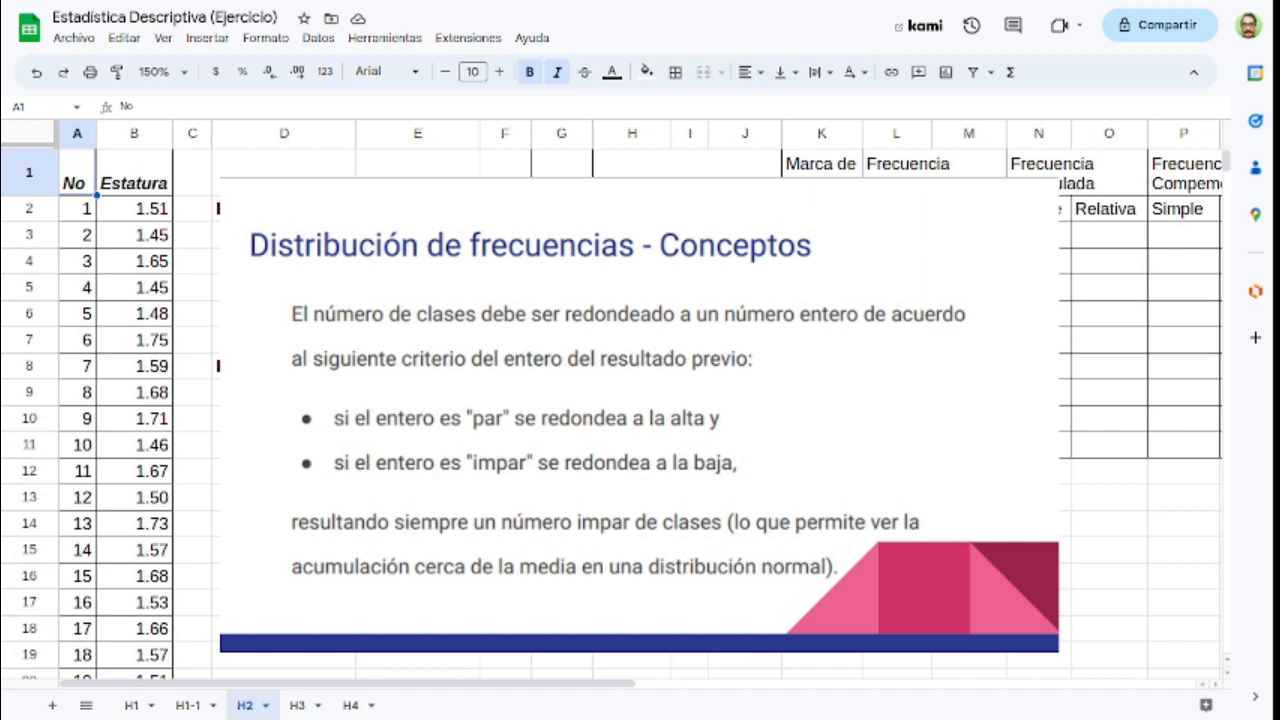
{"action": "left_click", "coordinate": [451, 273]}
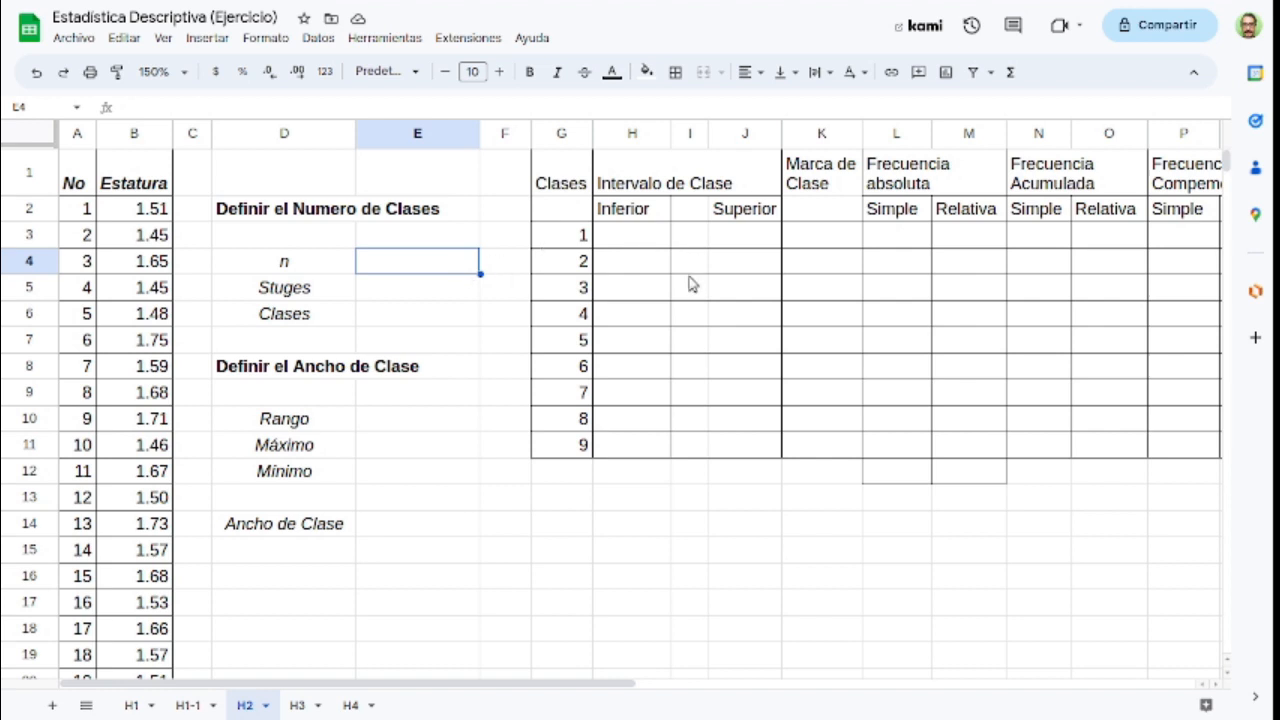
{"action": "left_click", "coordinate": [147, 236]}
{"action": "key", "text": "Down"}
{"action": "key", "text": "Down"}
{"action": "key", "text": "Down"}
{"action": "key", "text": "Down"}
{"action": "key", "text": "Down"}
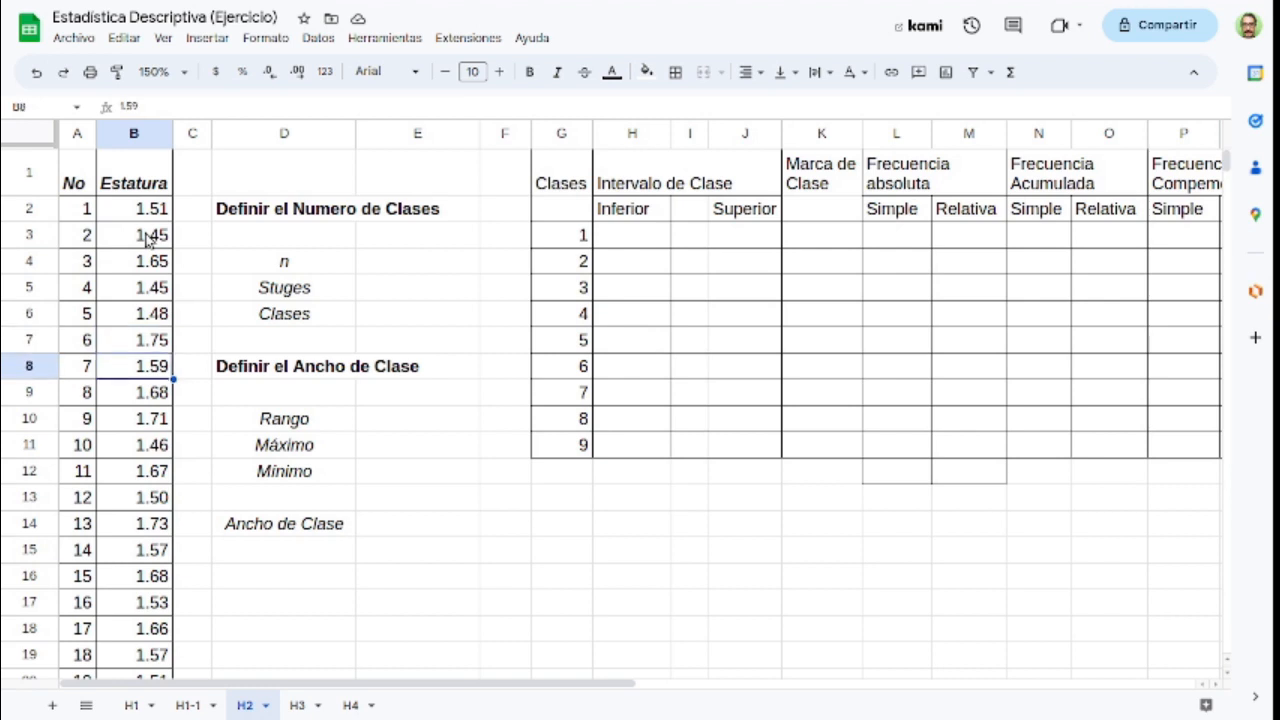
{"action": "key", "text": "ctrl+Down"}
{"action": "key", "text": "ctrl+Up"}
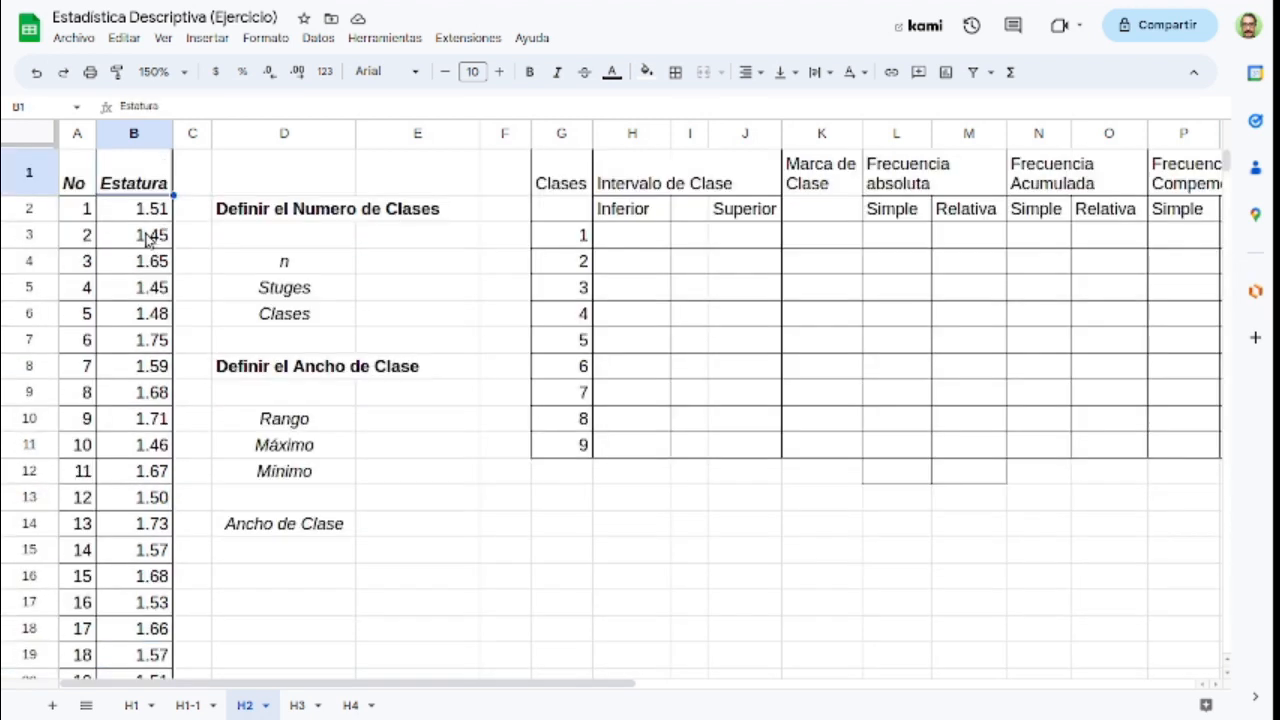
Step: Count the height observations for n in cell E4 with =CONTAR(B:B)
{"action": "key", "text": "Down"}
{"action": "key", "text": "Right"}
{"action": "key", "text": "Right"}
{"action": "key", "text": "Down"}
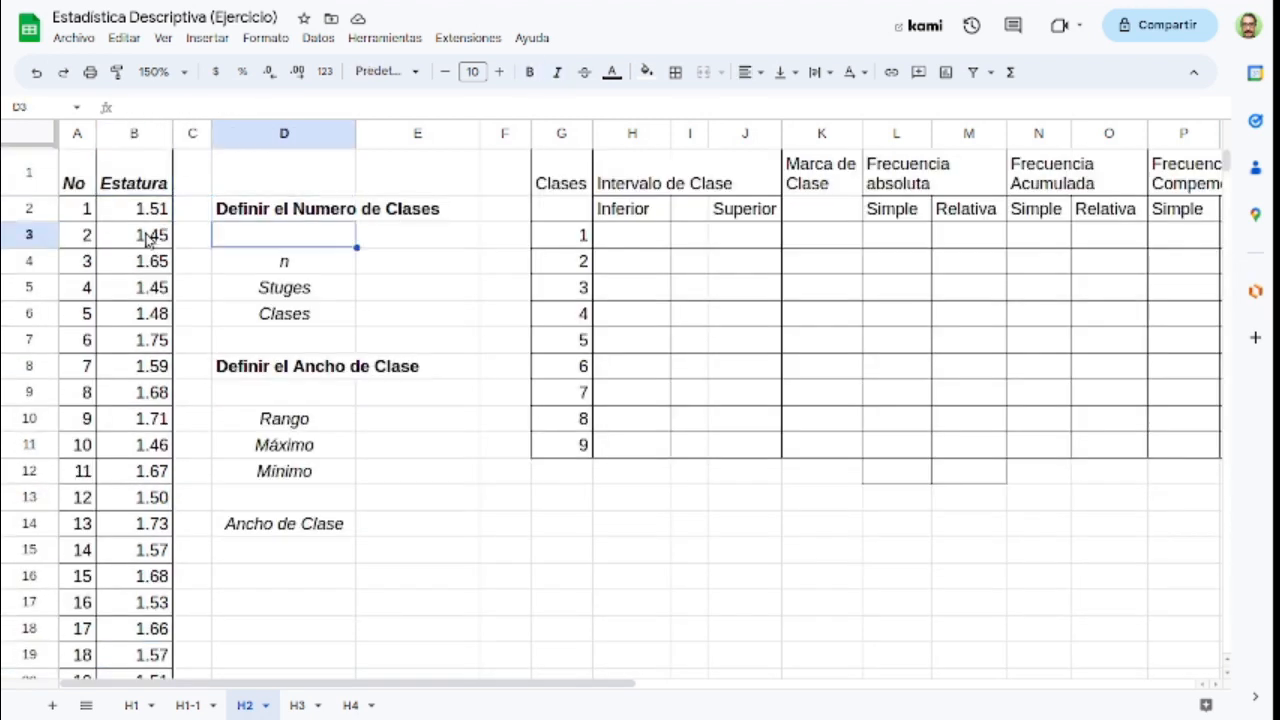
{"action": "key", "text": "Down"}
{"action": "key", "text": "Right"}
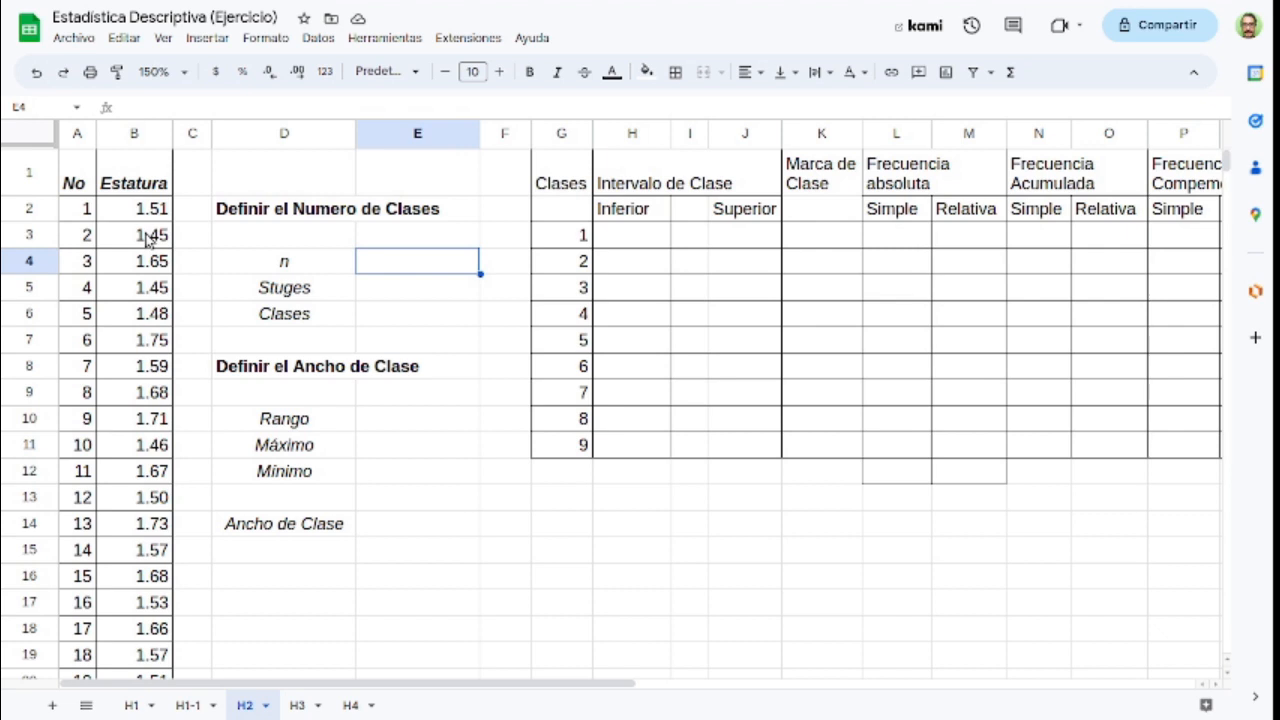
{"action": "type", "text": "="}
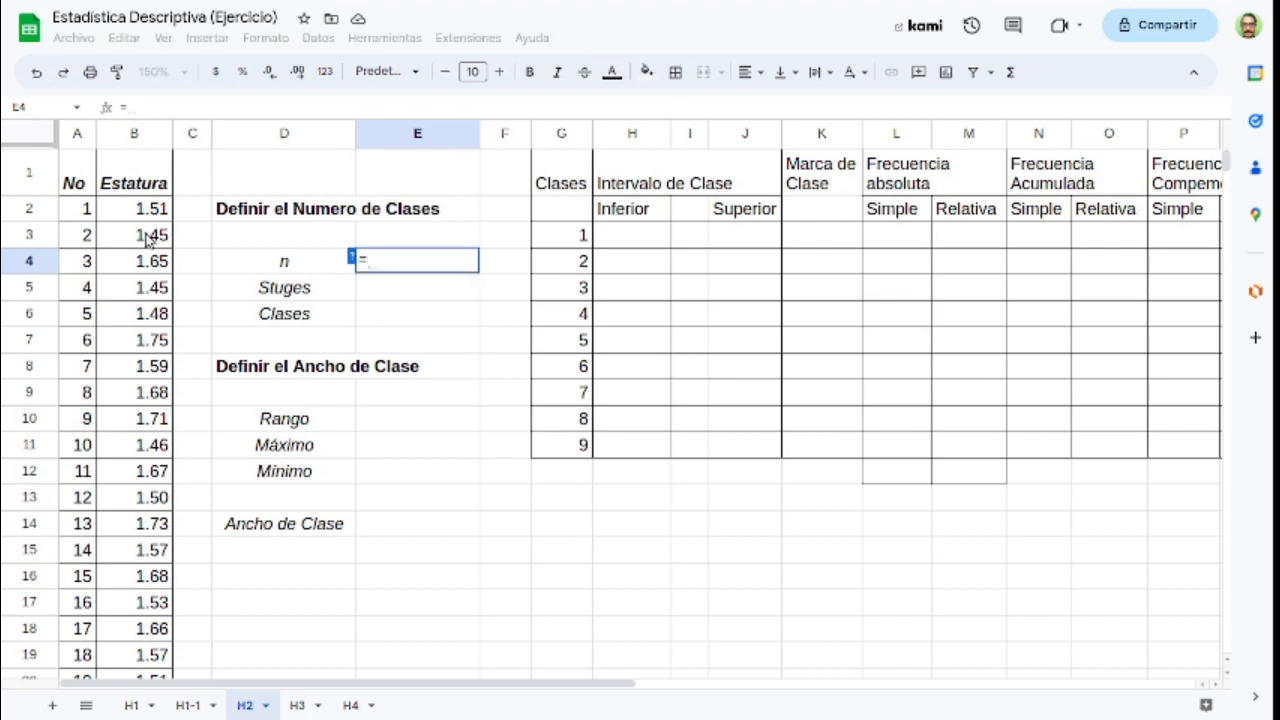
{"action": "type", "text": "contar("}
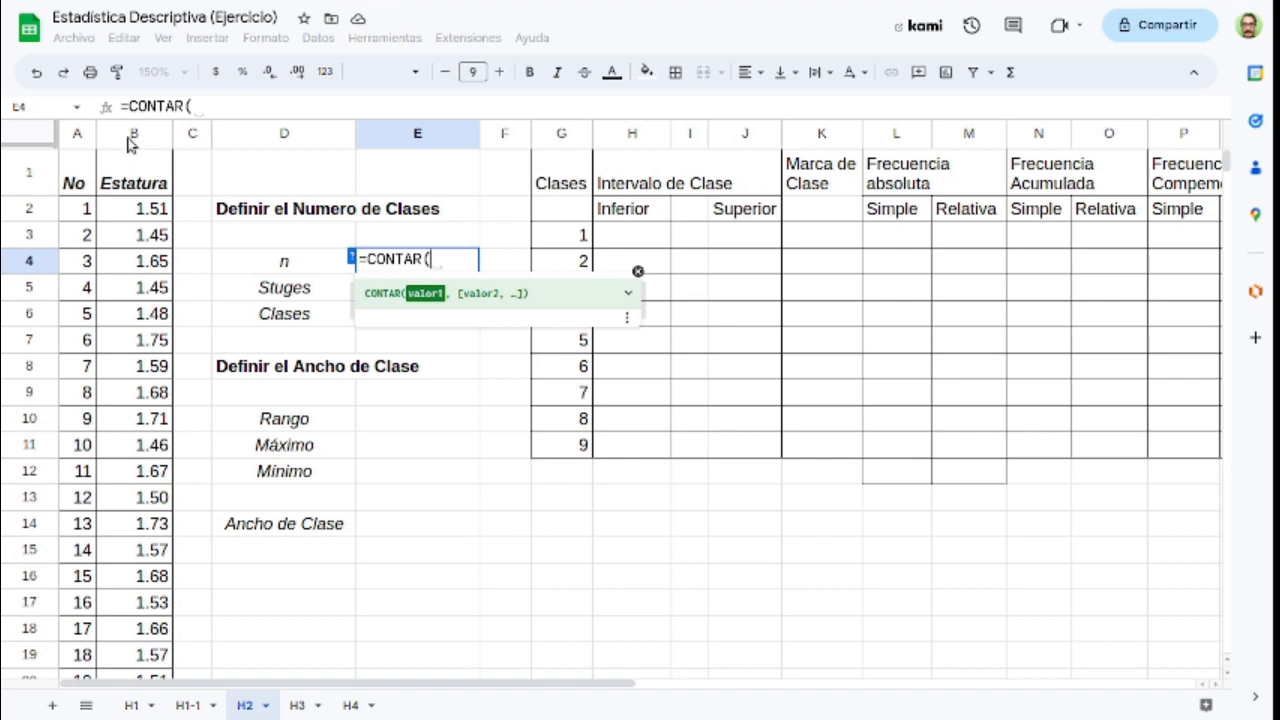
{"action": "left_click", "coordinate": [128, 145]}
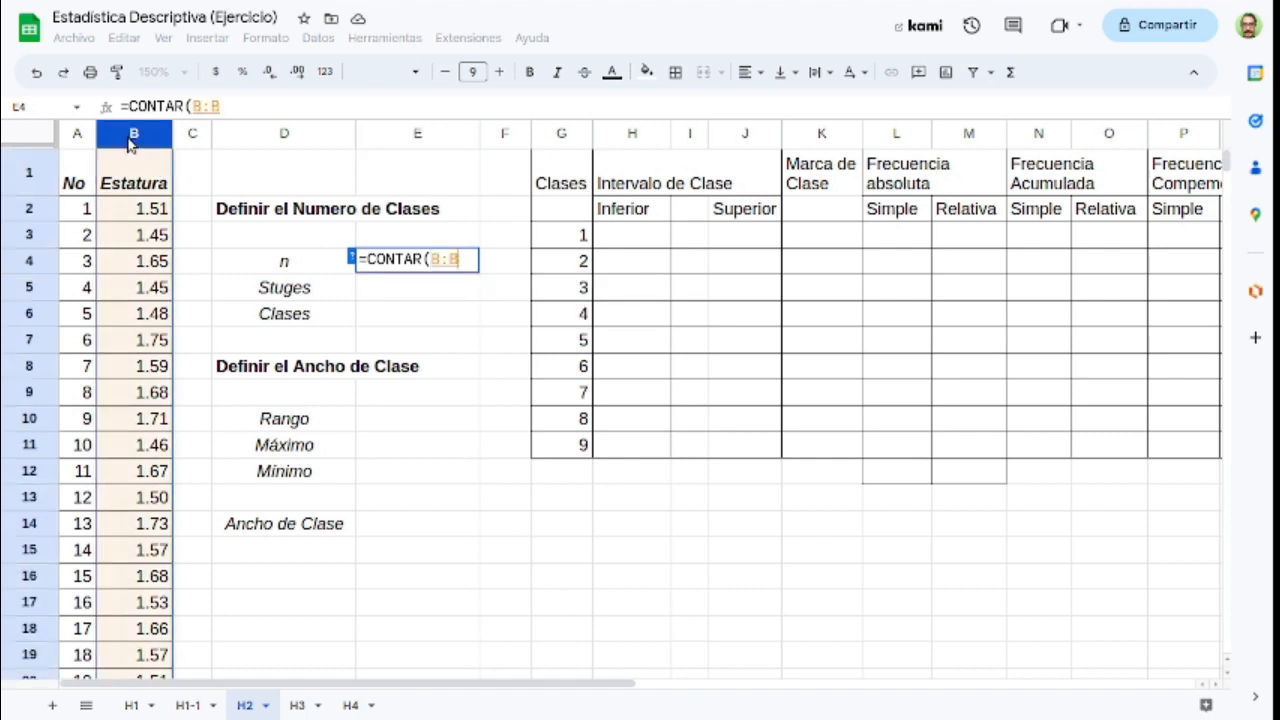
{"action": "type", "text": ")"}
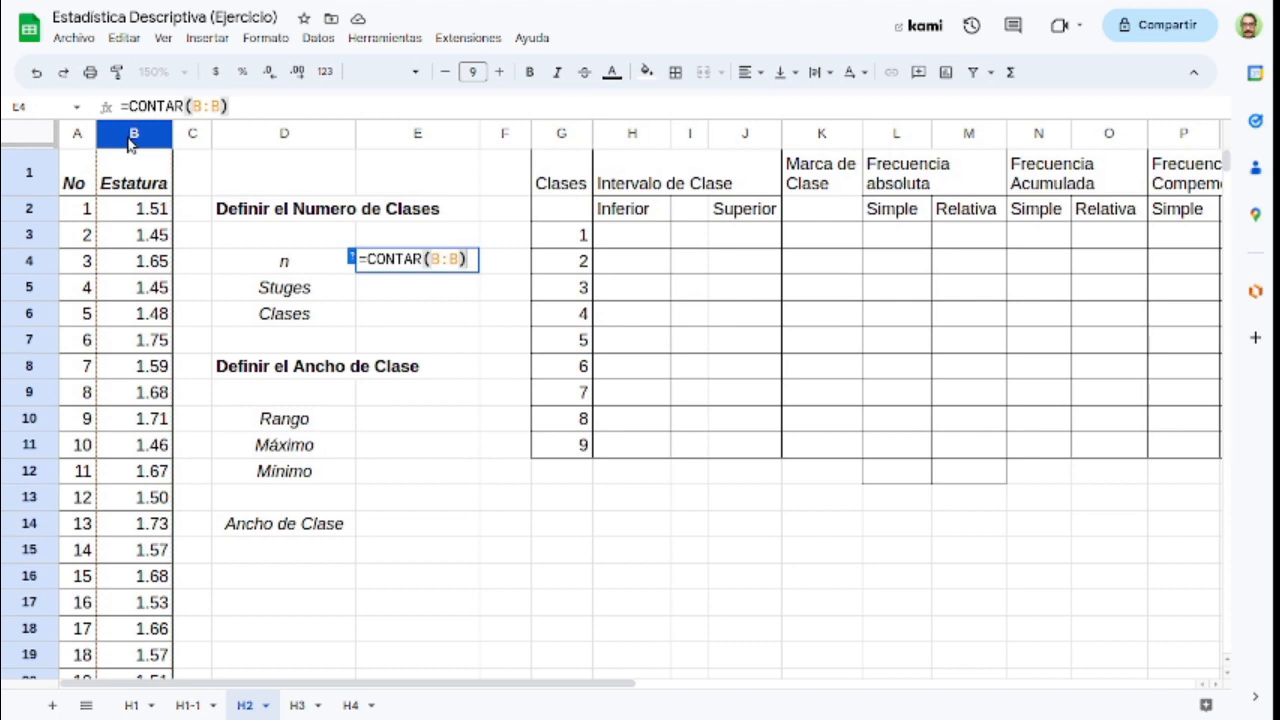
{"action": "key", "text": "Return"}
{"action": "key", "text": "Escape"}
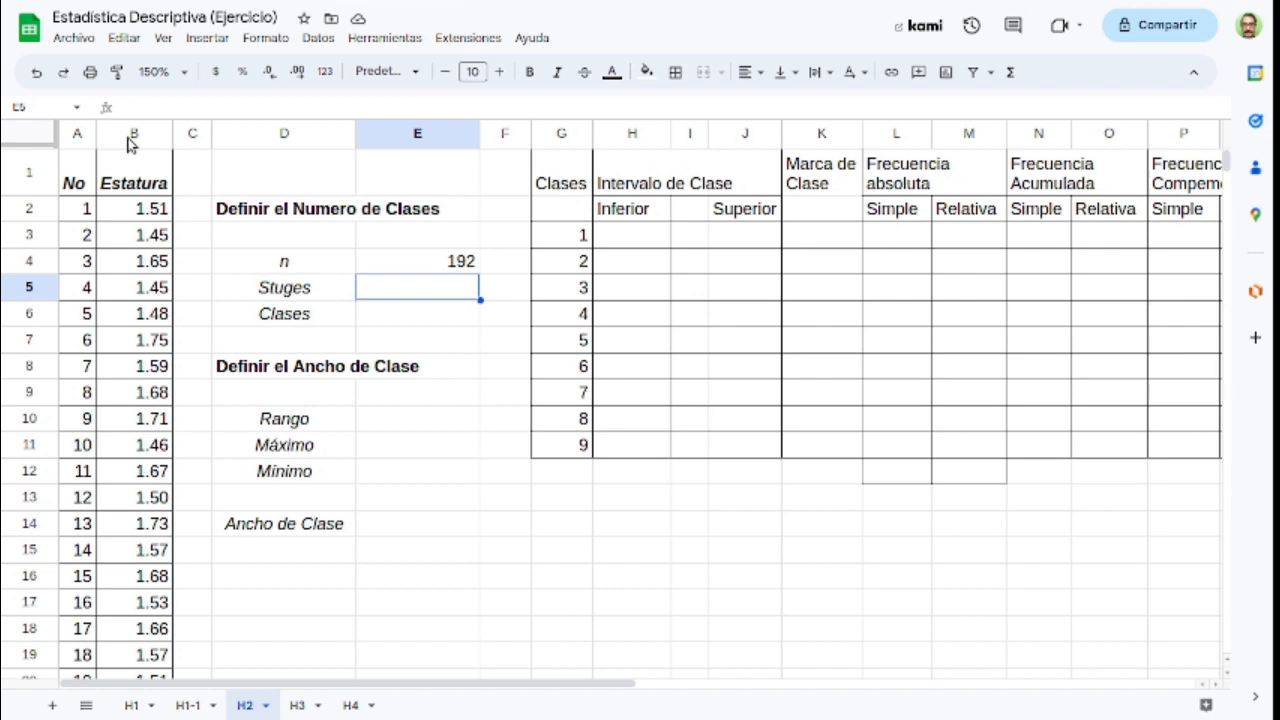
Step: Calculate Stuges in E5 with =1+3.3*LOG10(E4) and set Clases in E6 to 9
{"action": "type", "text": "=1+3."}
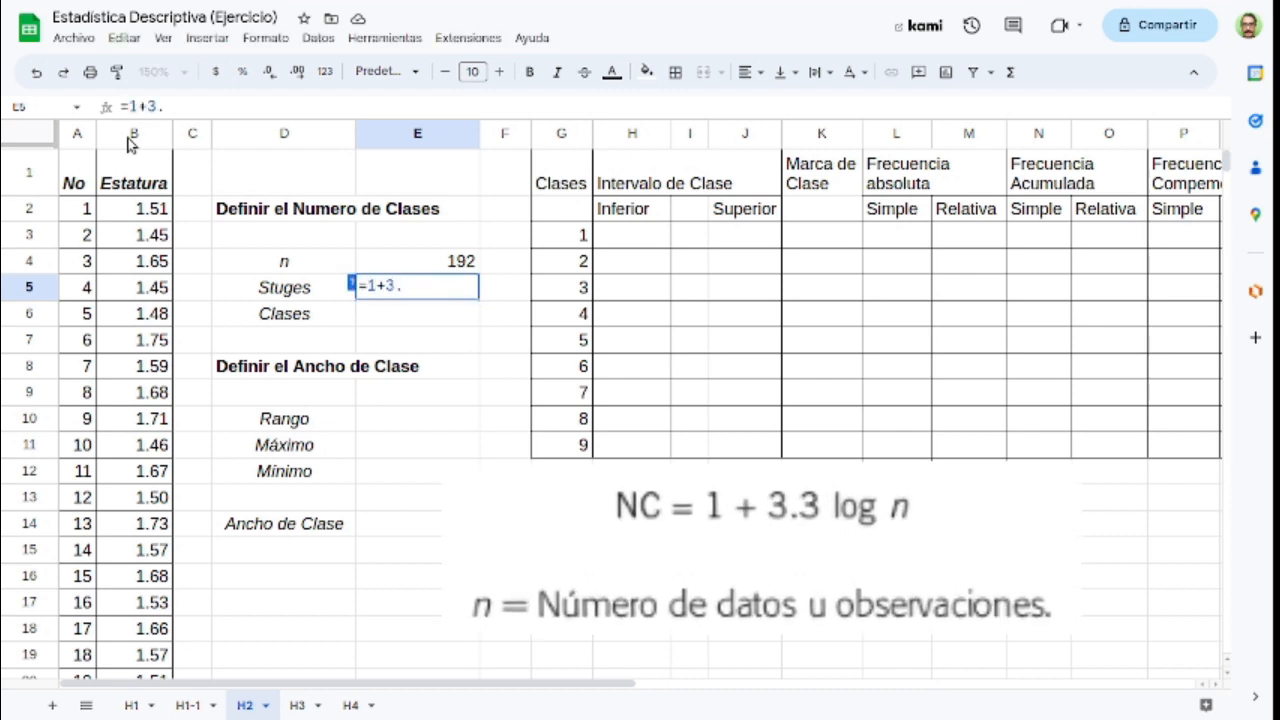
{"action": "type", "text": "3*"}
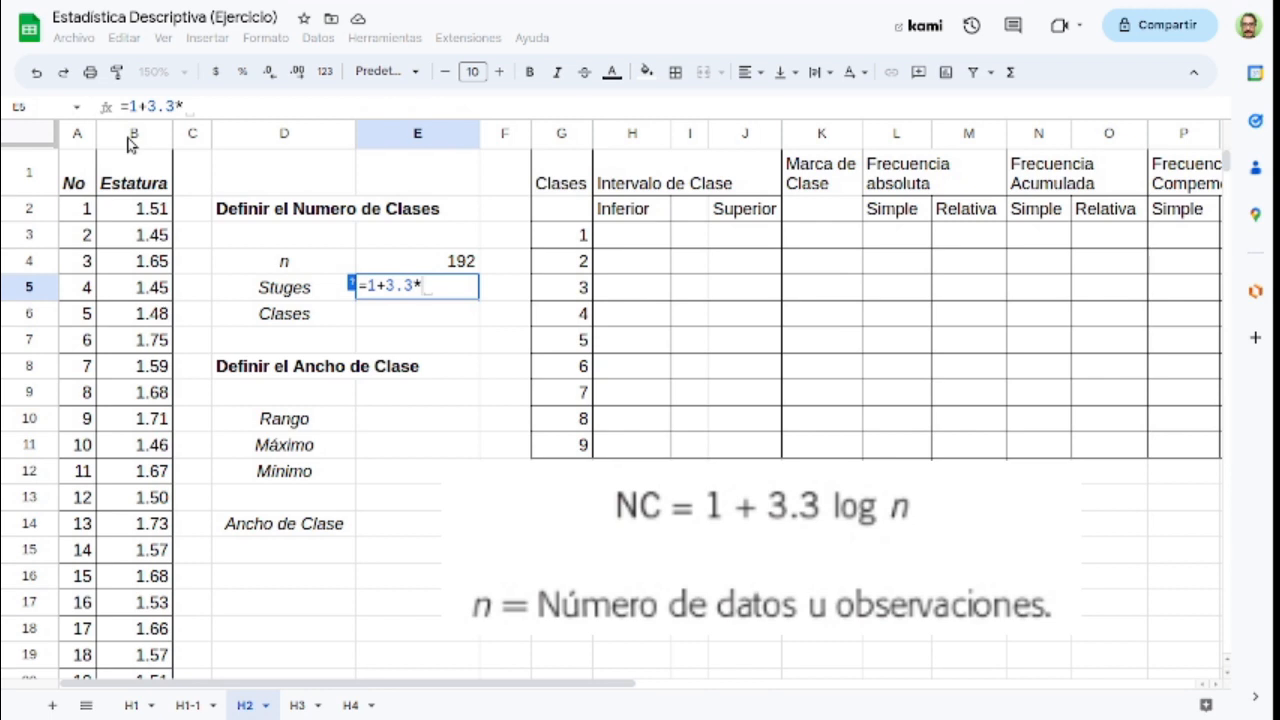
{"action": "type", "text": "log"}
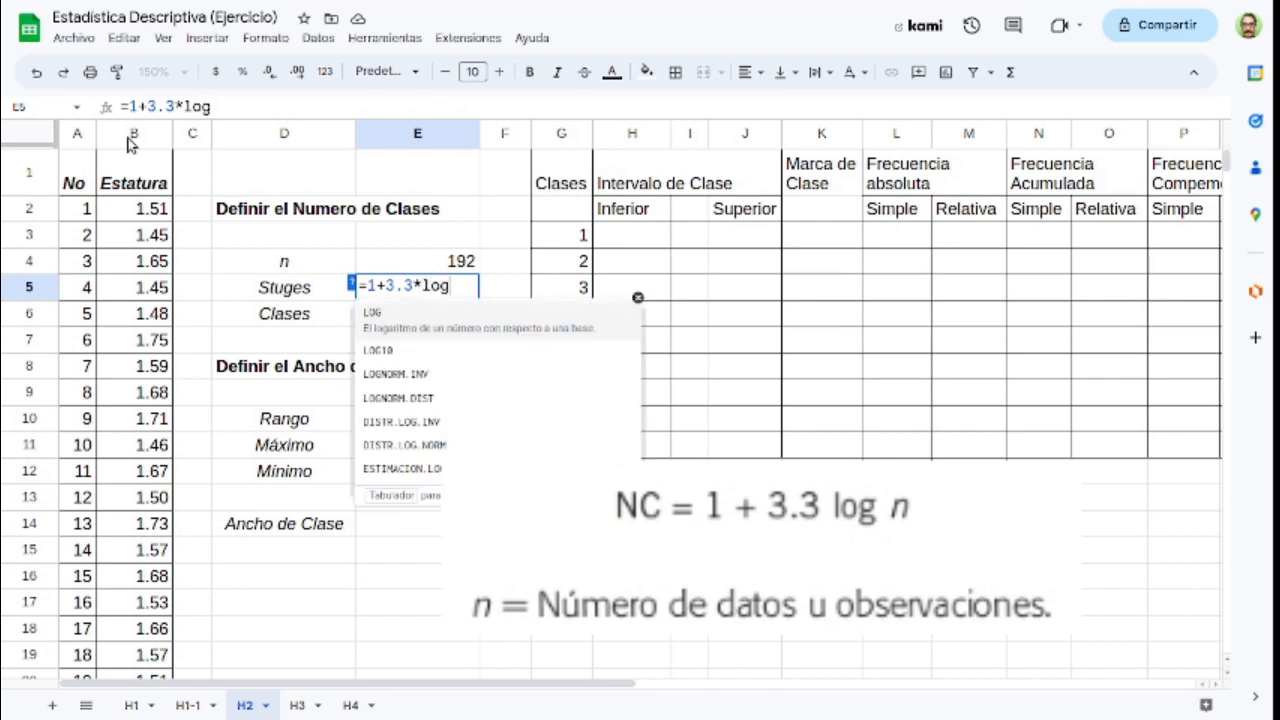
{"action": "key", "text": "Down"}
{"action": "key", "text": "Tab"}
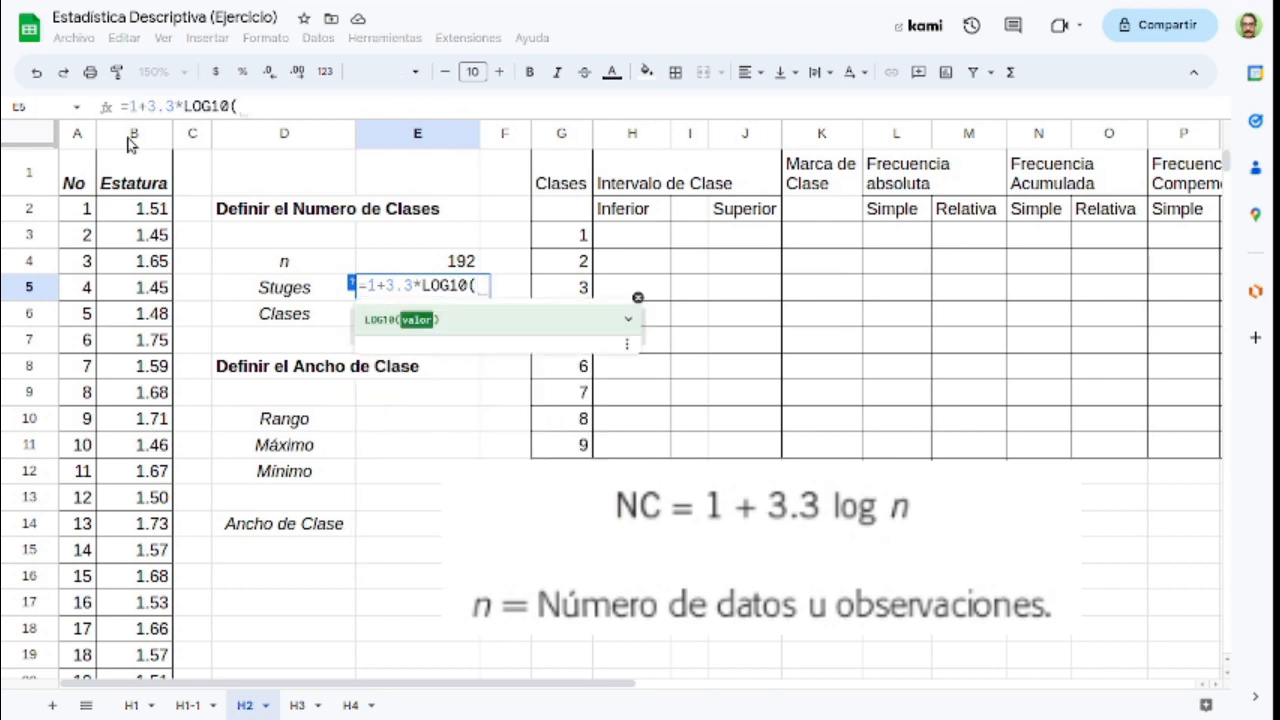
{"action": "left_click", "coordinate": [436, 263]}
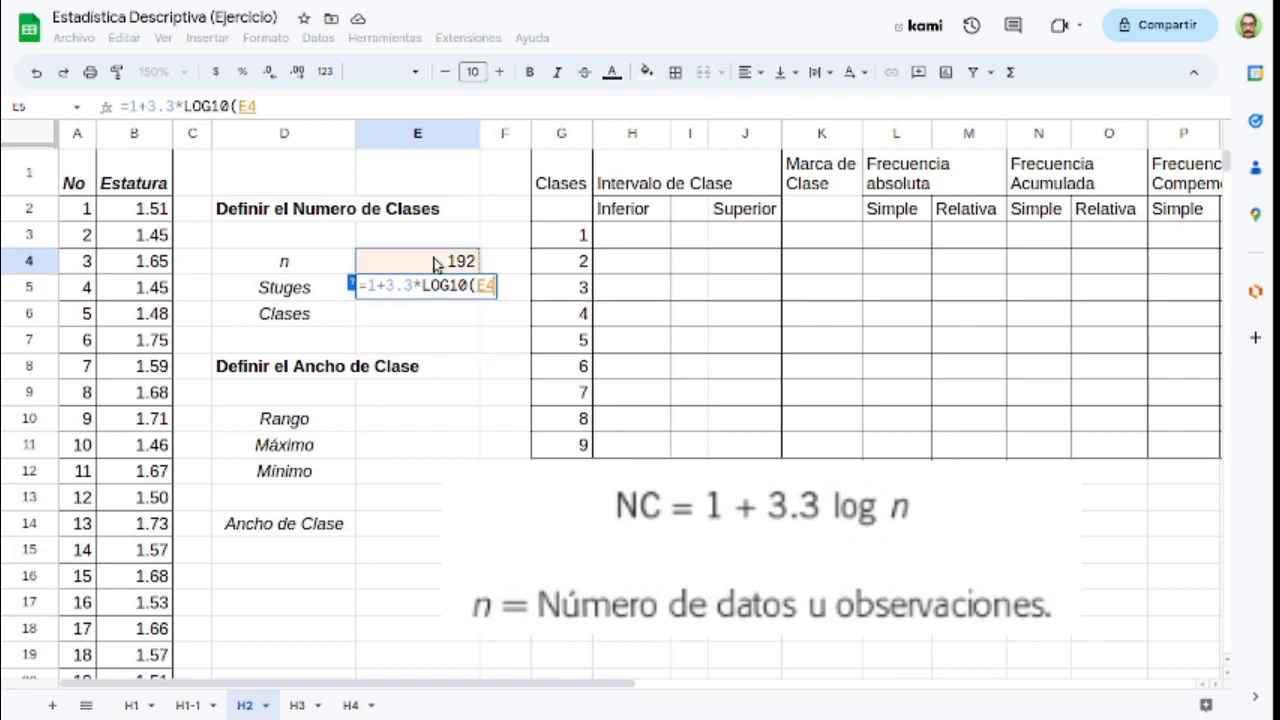
{"action": "type", "text": ")"}
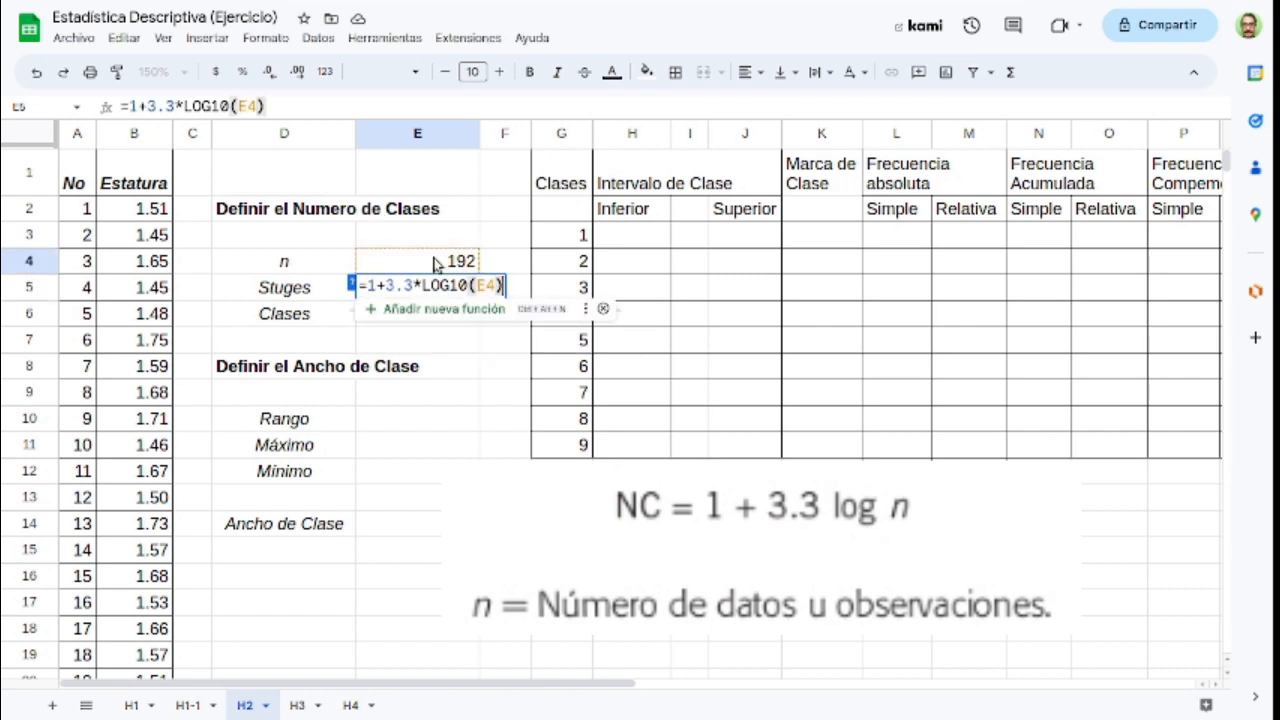
{"action": "key", "text": "Return"}
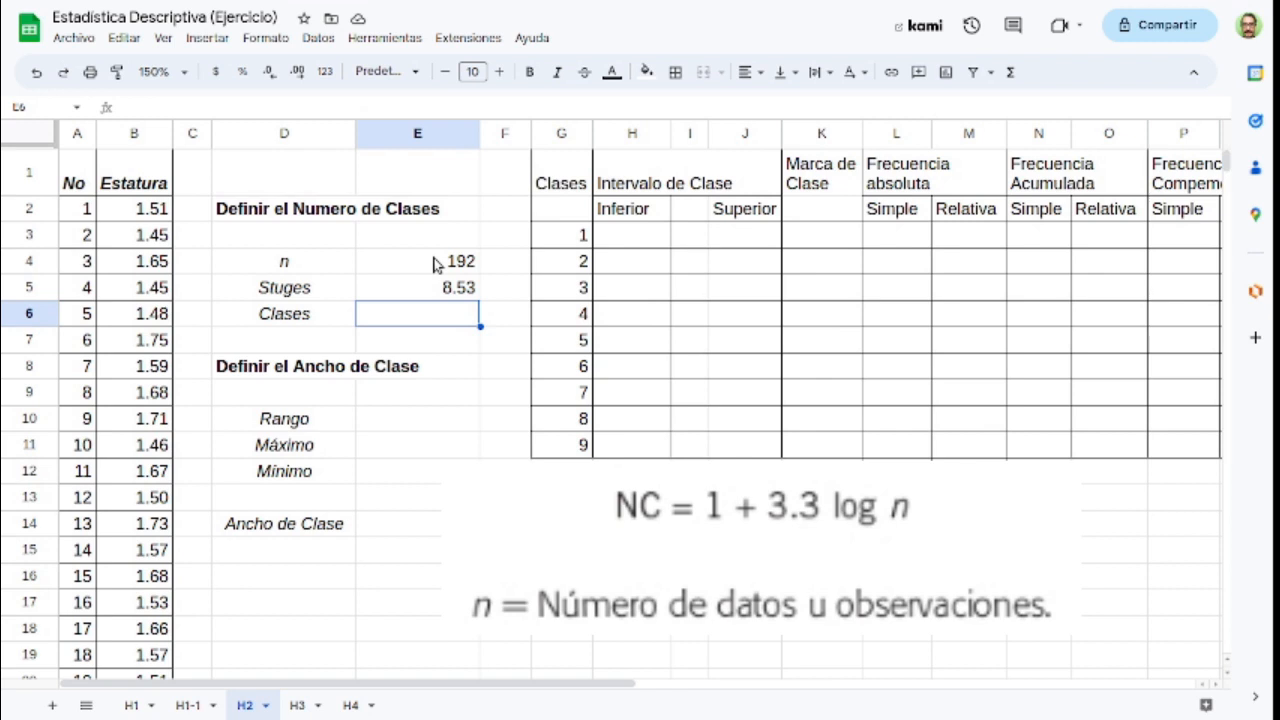
{"action": "type", "text": "9"}
{"action": "key", "text": "Return"}
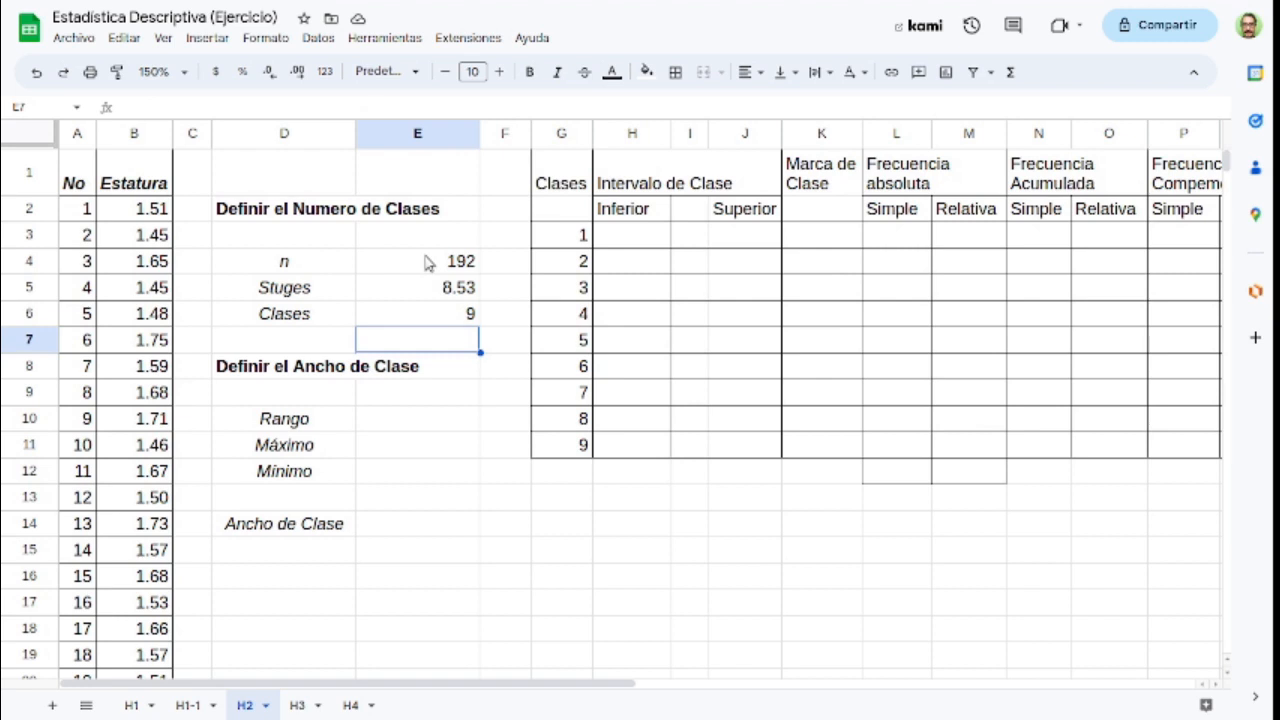
Step: Calculate the Máximo height in cell E11 with =MAX(B:B)
{"action": "left_click", "coordinate": [384, 377]}
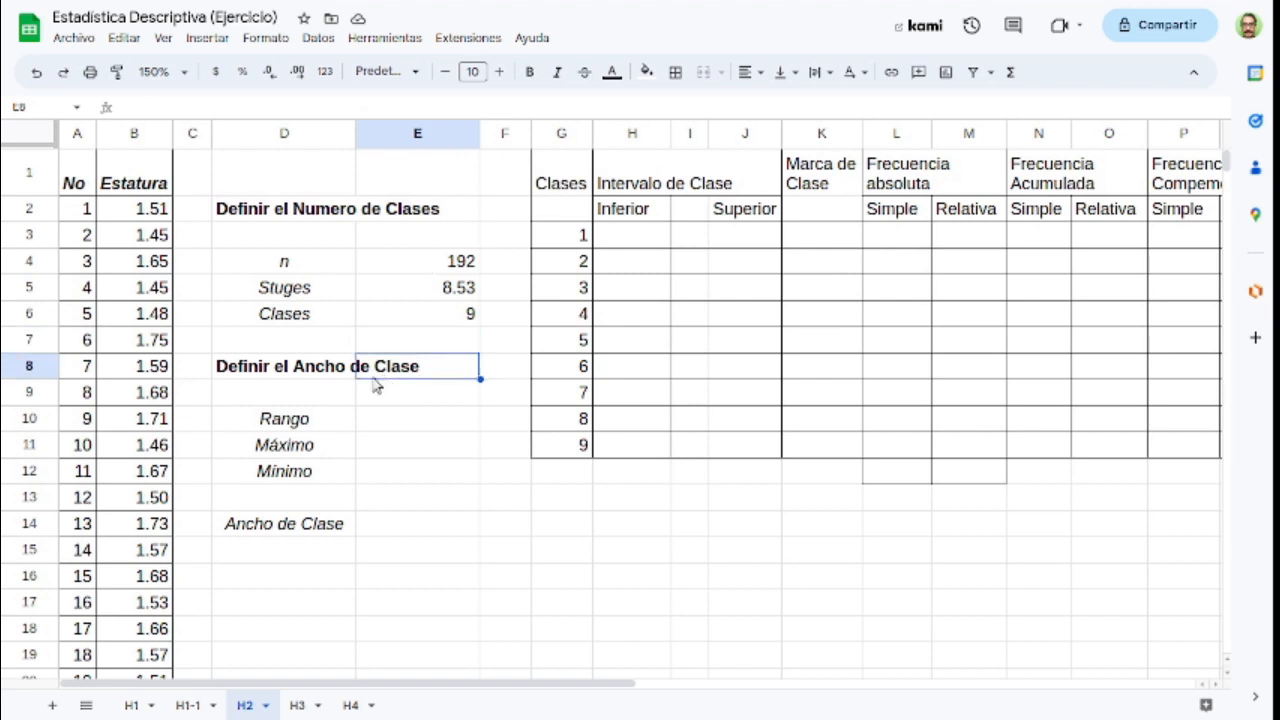
{"action": "left_click", "coordinate": [388, 428]}
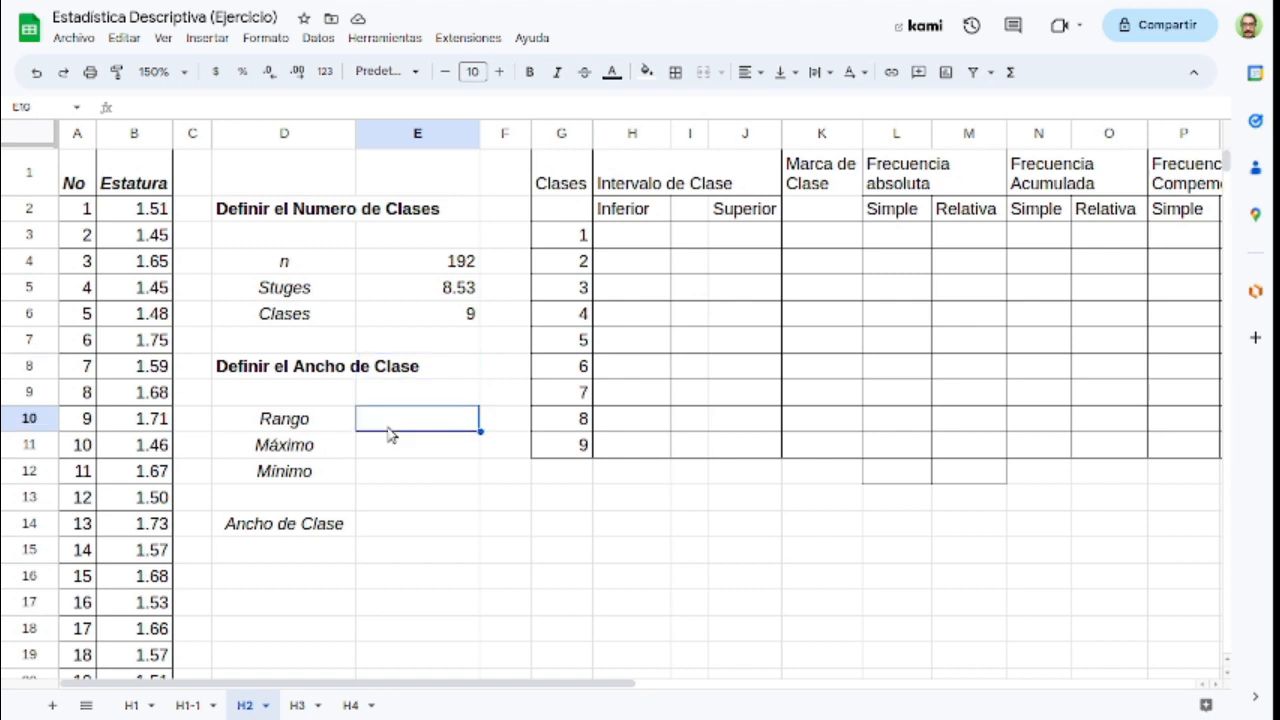
{"action": "left_click", "coordinate": [390, 435]}
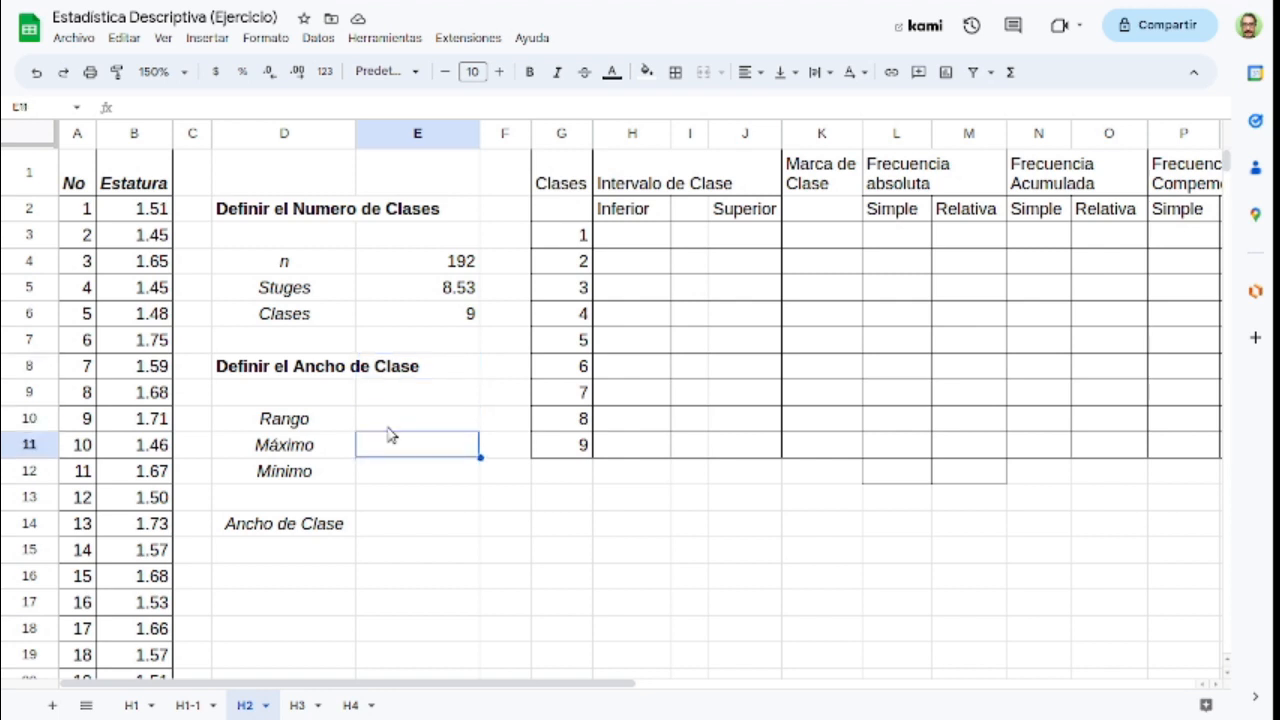
{"action": "type", "text": "="}
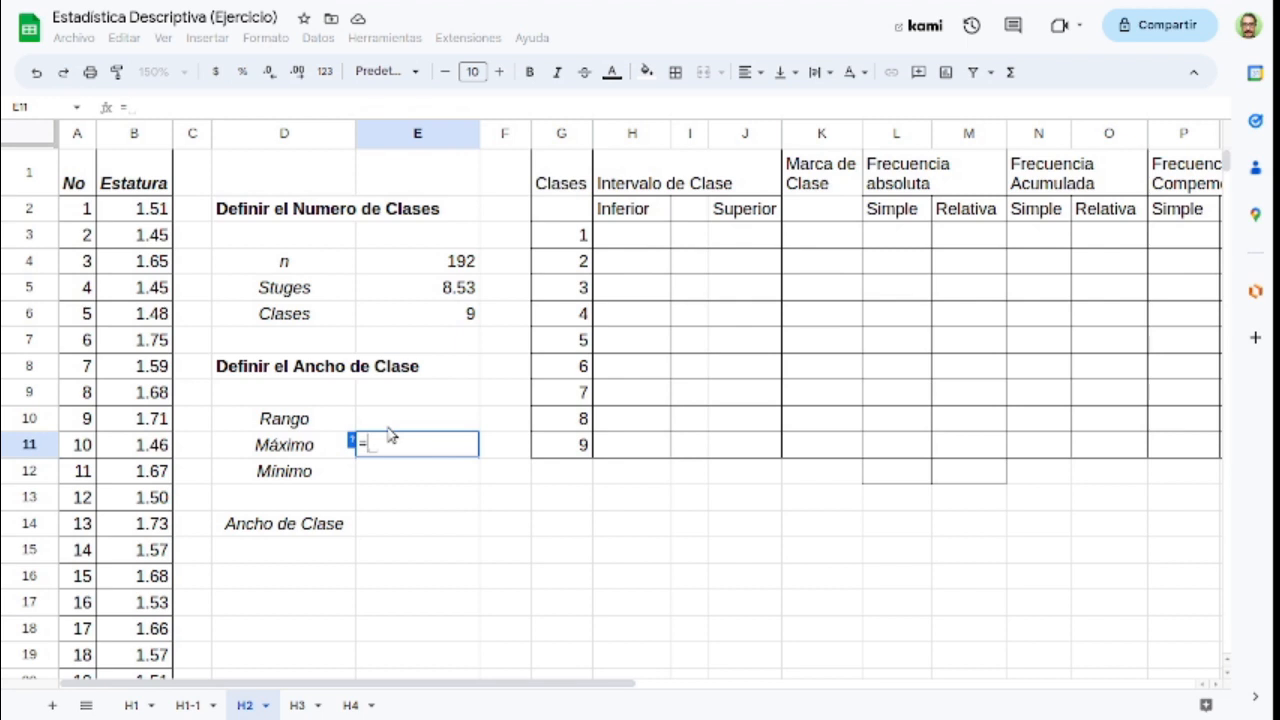
{"action": "type", "text": "max"}
{"action": "key", "text": "Tab"}
{"action": "left_click", "coordinate": [129, 142]}
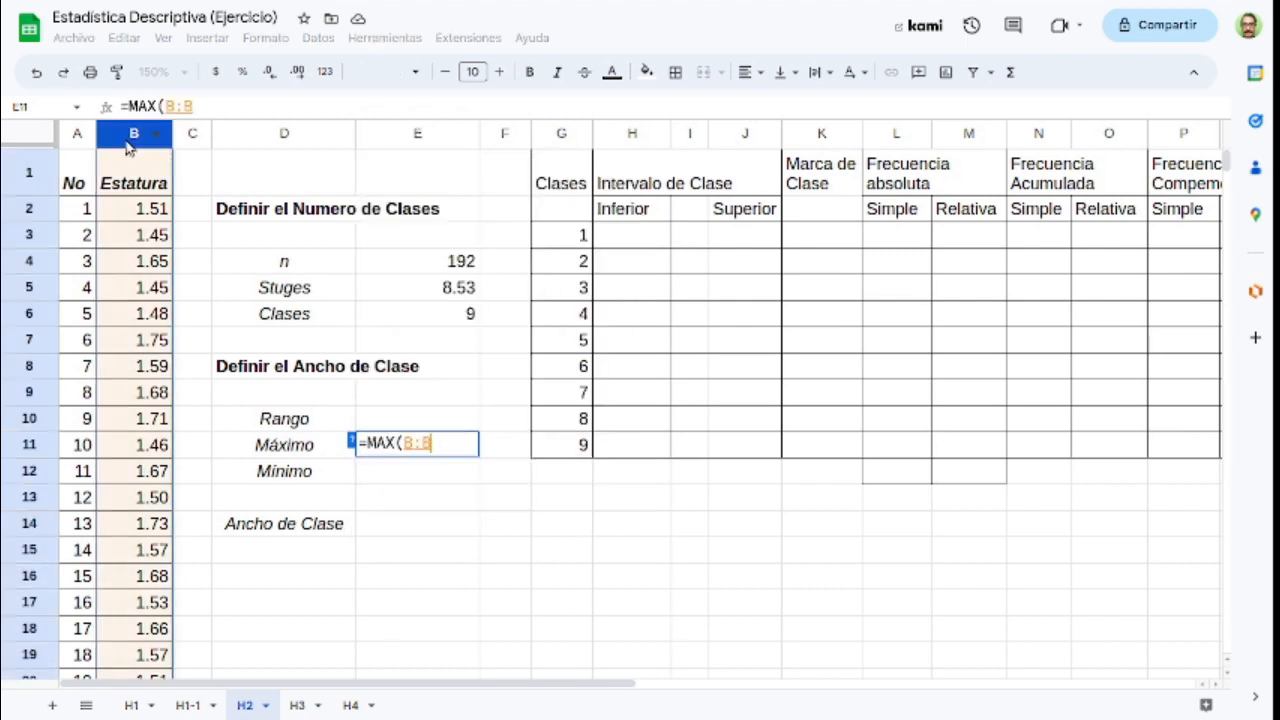
{"action": "type", "text": ")"}
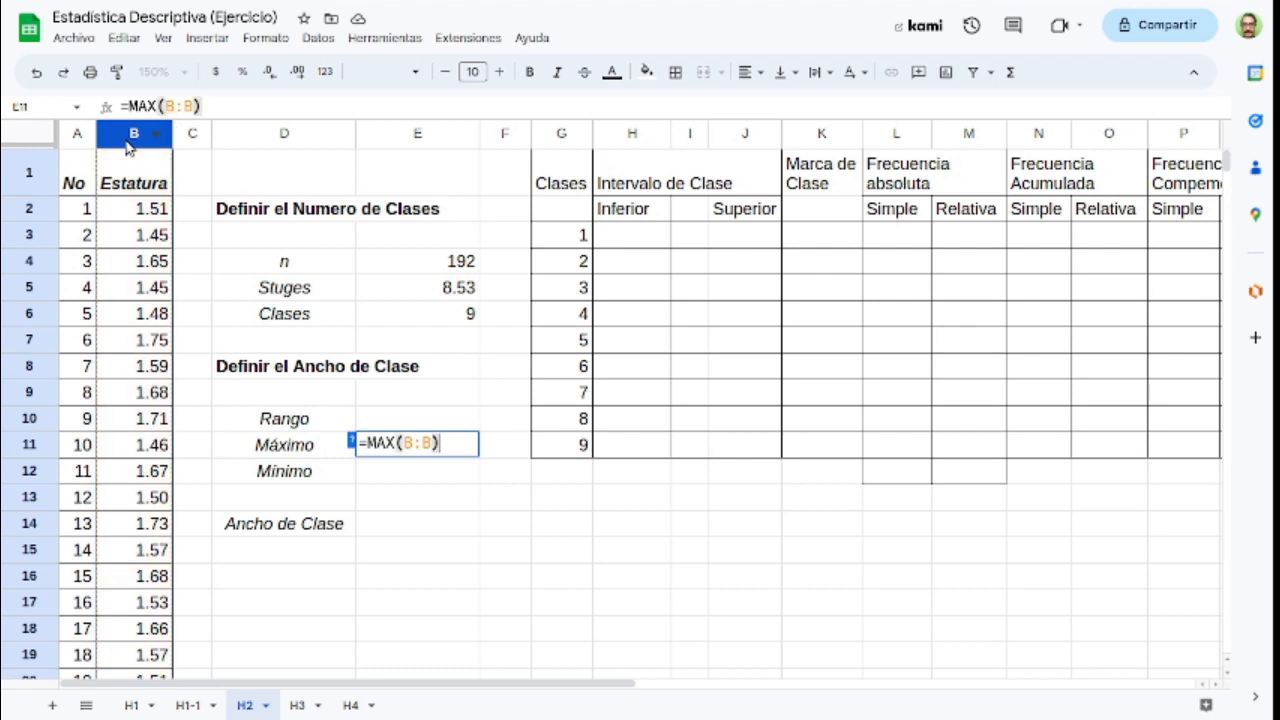
{"action": "key", "text": "Return"}
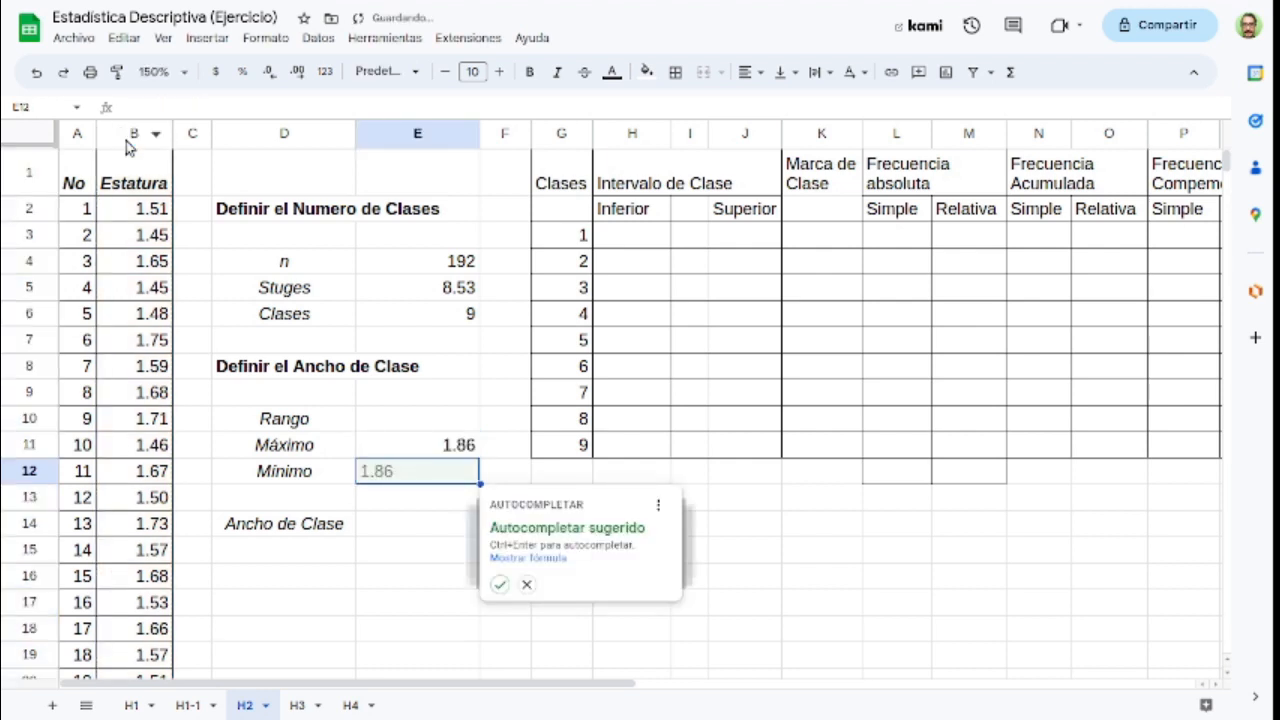
Step: Calculate the Mínimo height in cell E12 with =MIN(B:B), dismissing the suggested autofill
{"action": "key", "text": "Escape"}
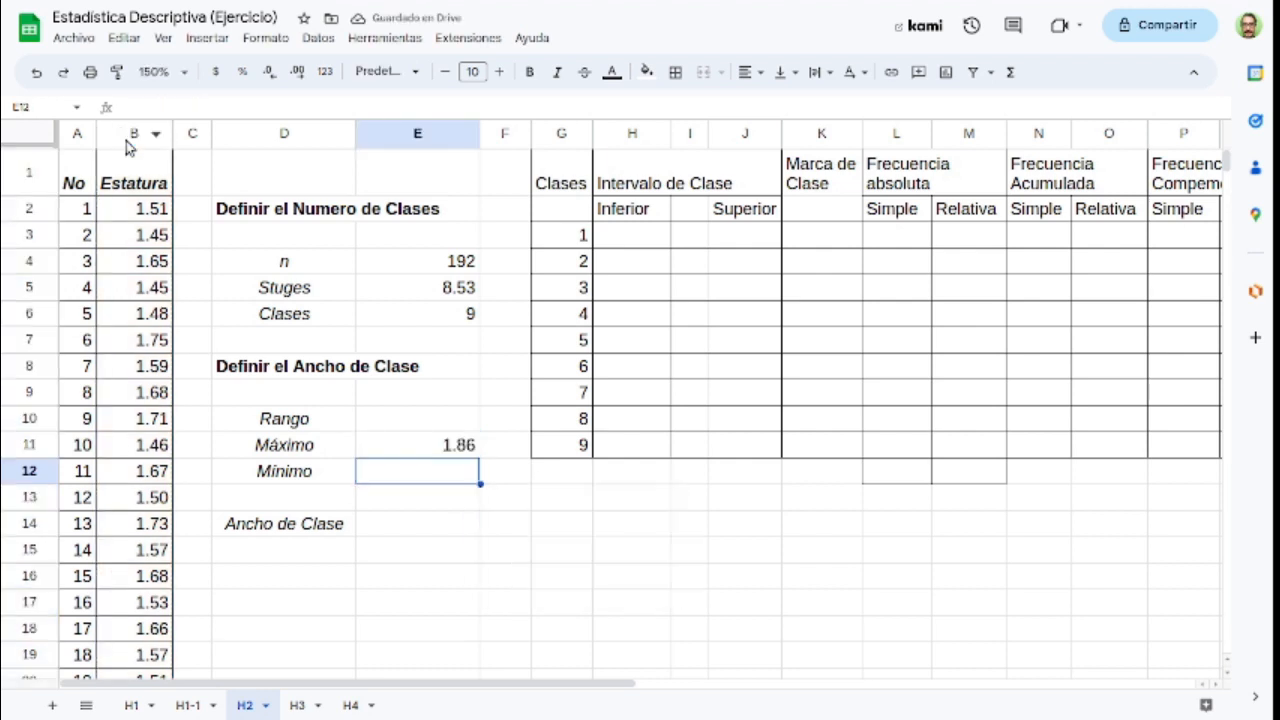
{"action": "type", "text": "=min("}
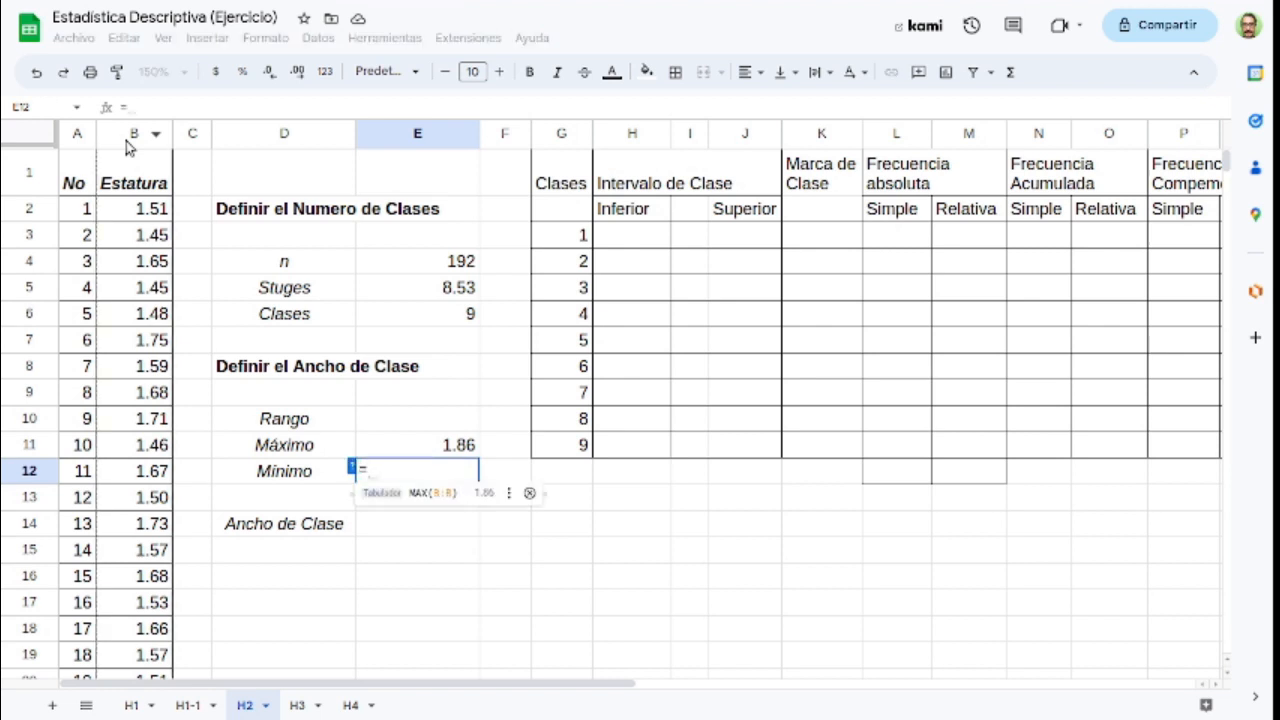
{"action": "left_click", "coordinate": [125, 140]}
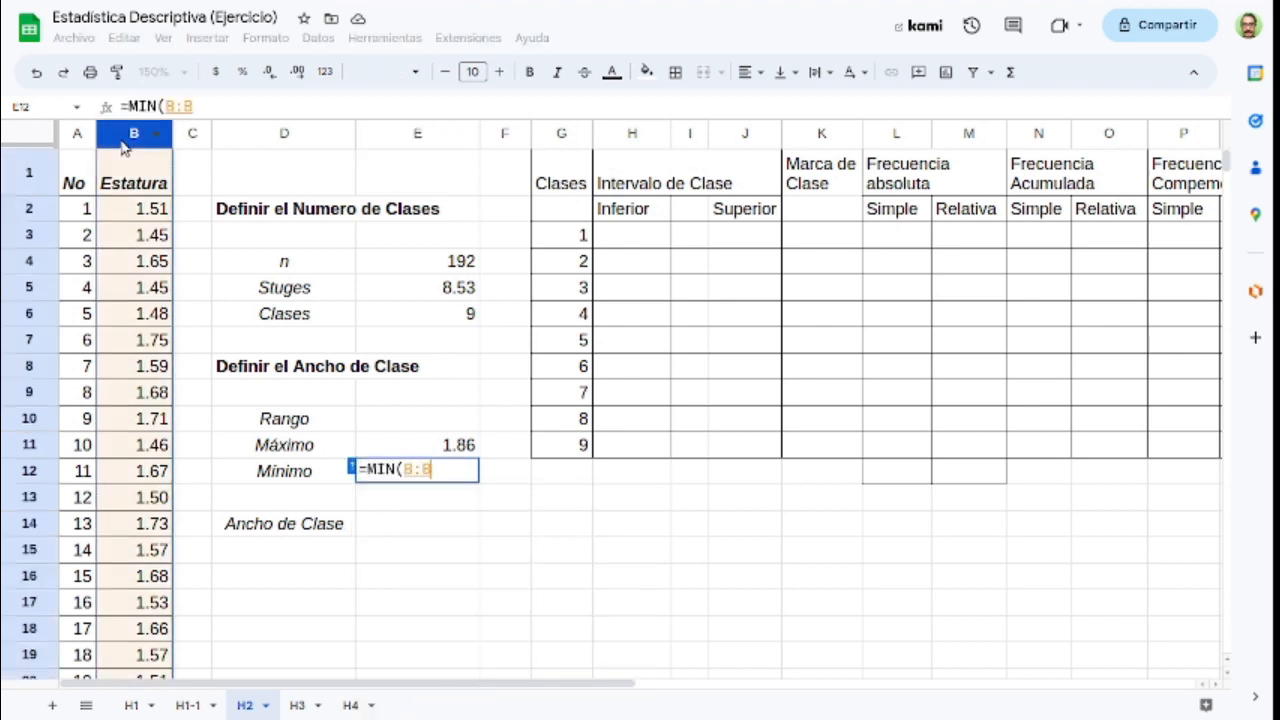
{"action": "type", "text": ")"}
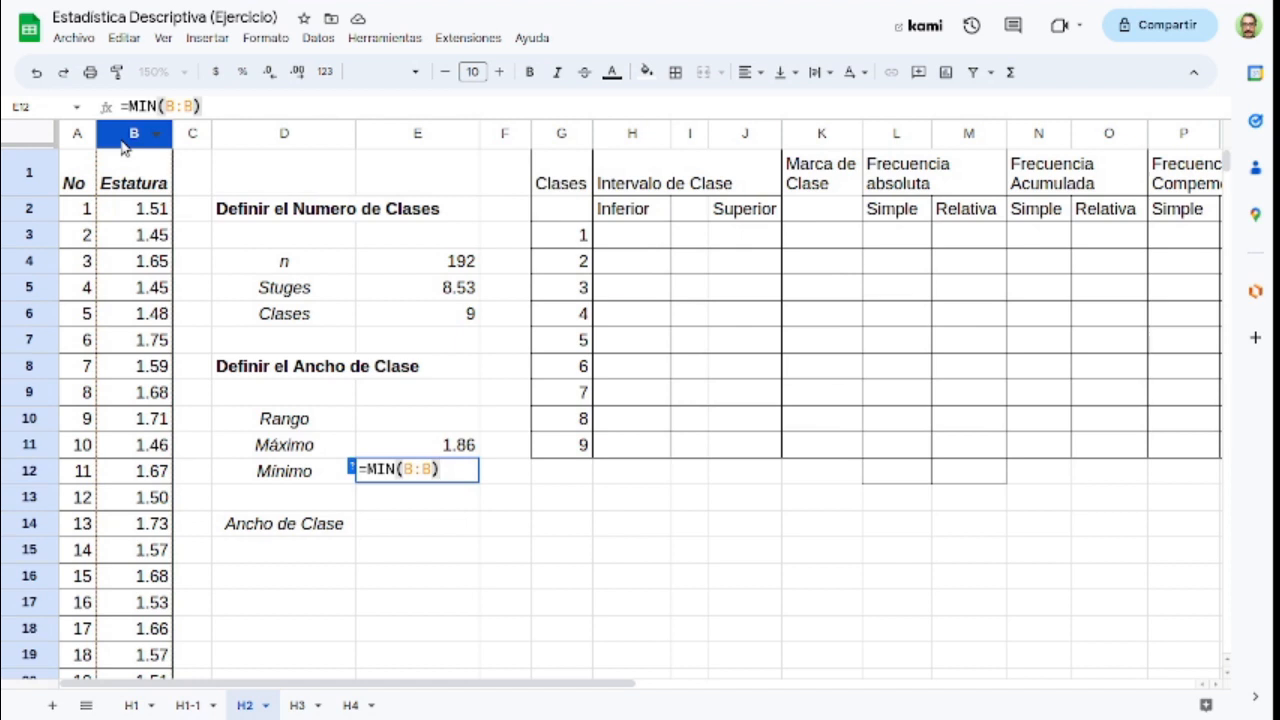
{"action": "key", "text": "Return"}
Step: Calculate the Rango in cell E10 as the maximum minus the minimum with =E11-E12
{"action": "key", "text": "Up"}
{"action": "key", "text": "Up"}
{"action": "key", "text": "Up"}
{"action": "key", "text": "Up"}
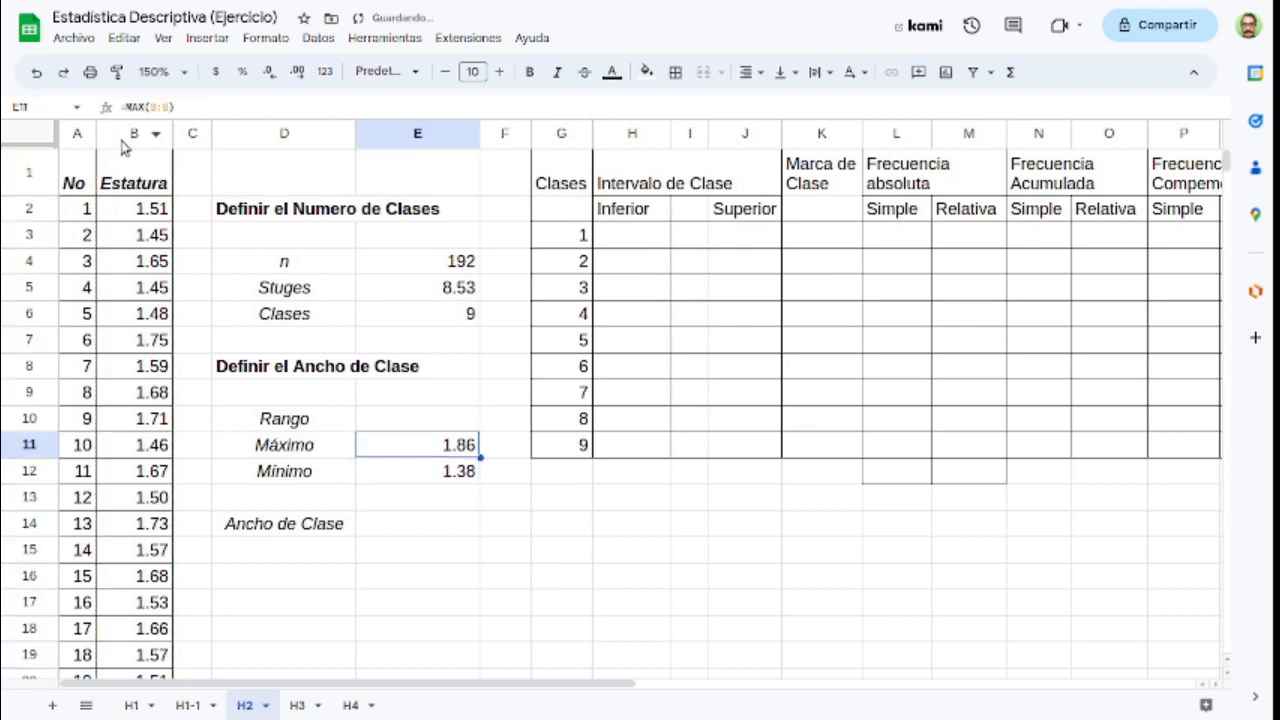
{"action": "key", "text": "Down"}
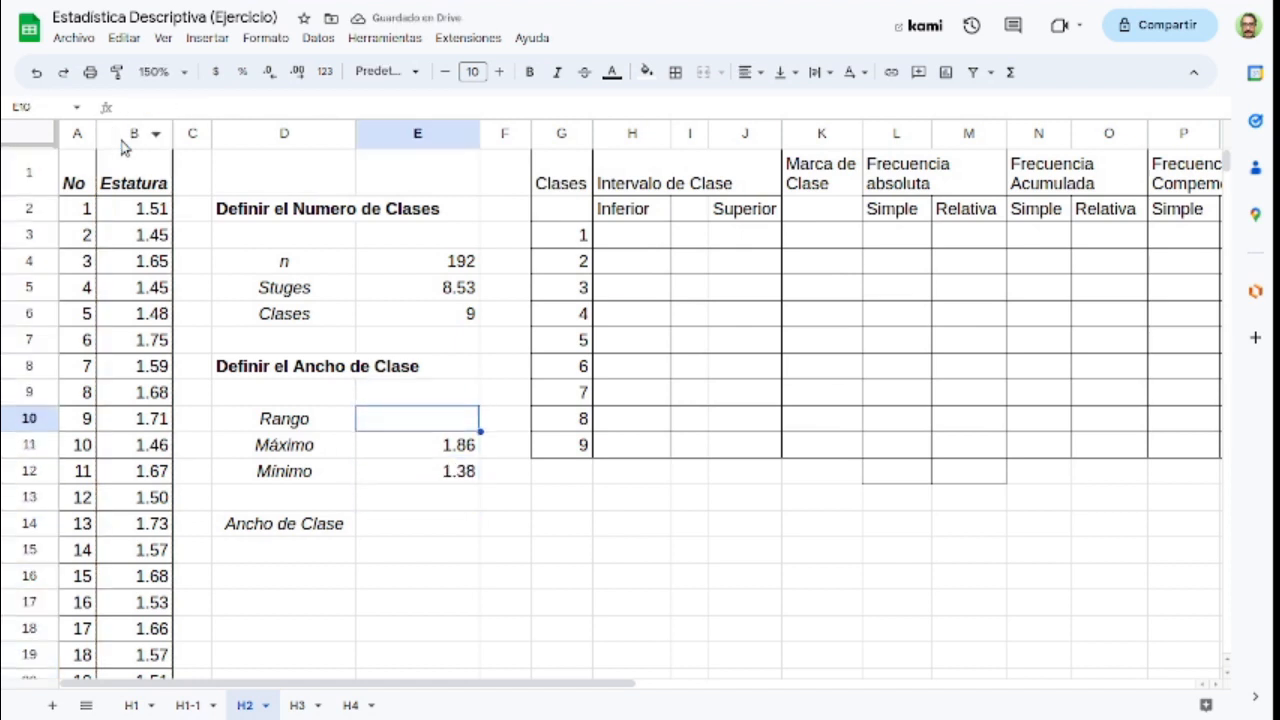
{"action": "type", "text": "="}
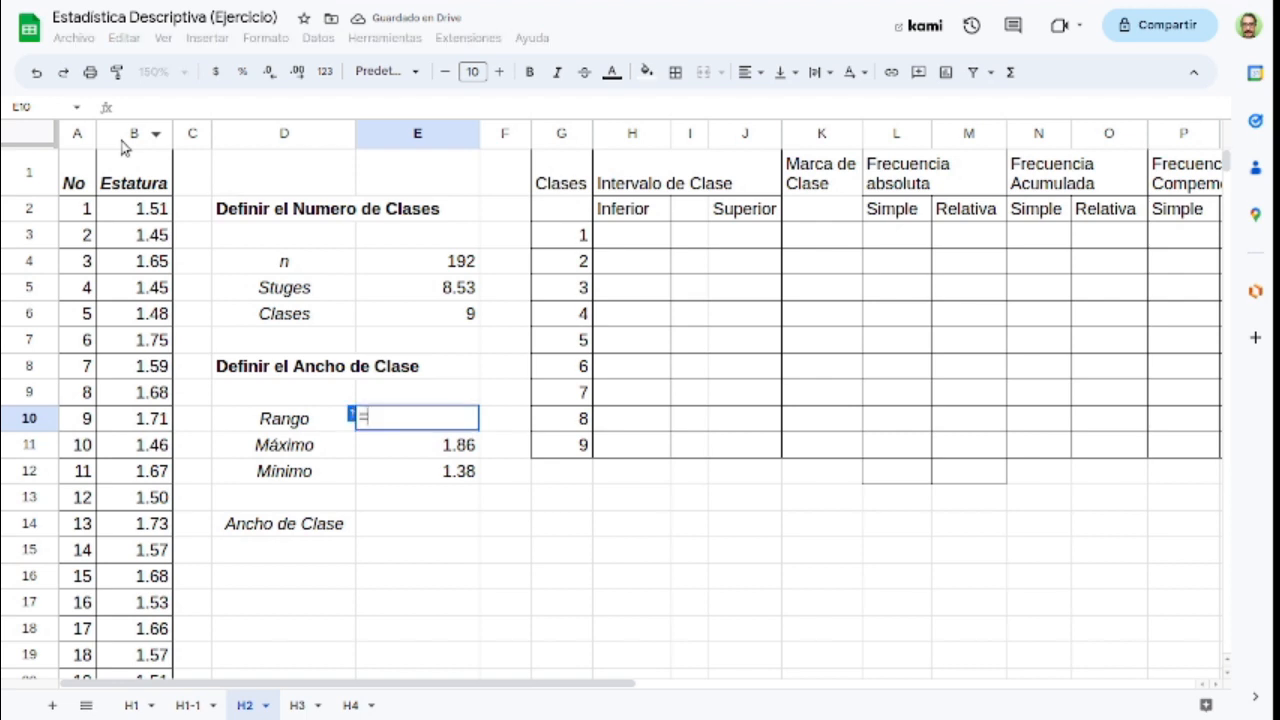
{"action": "key", "text": "Down"}
{"action": "type", "text": "-"}
{"action": "key", "text": "Down"}
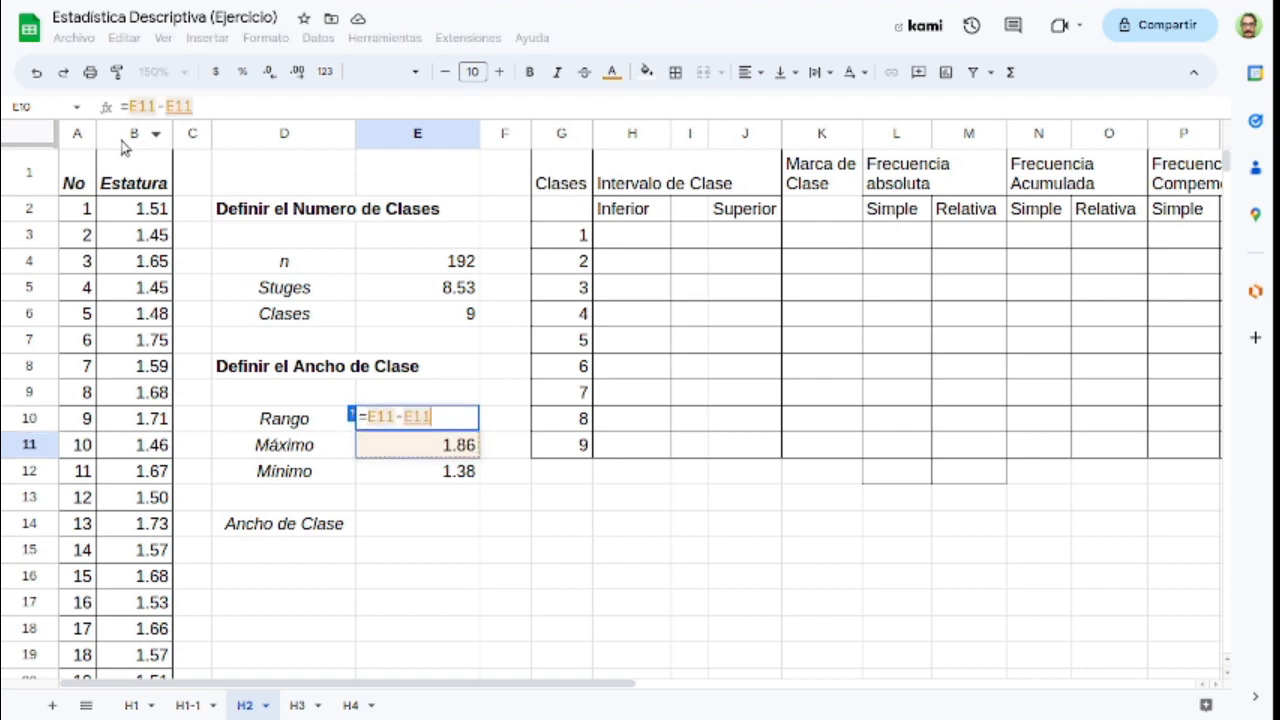
{"action": "key", "text": "Down"}
{"action": "key", "text": "Return"}
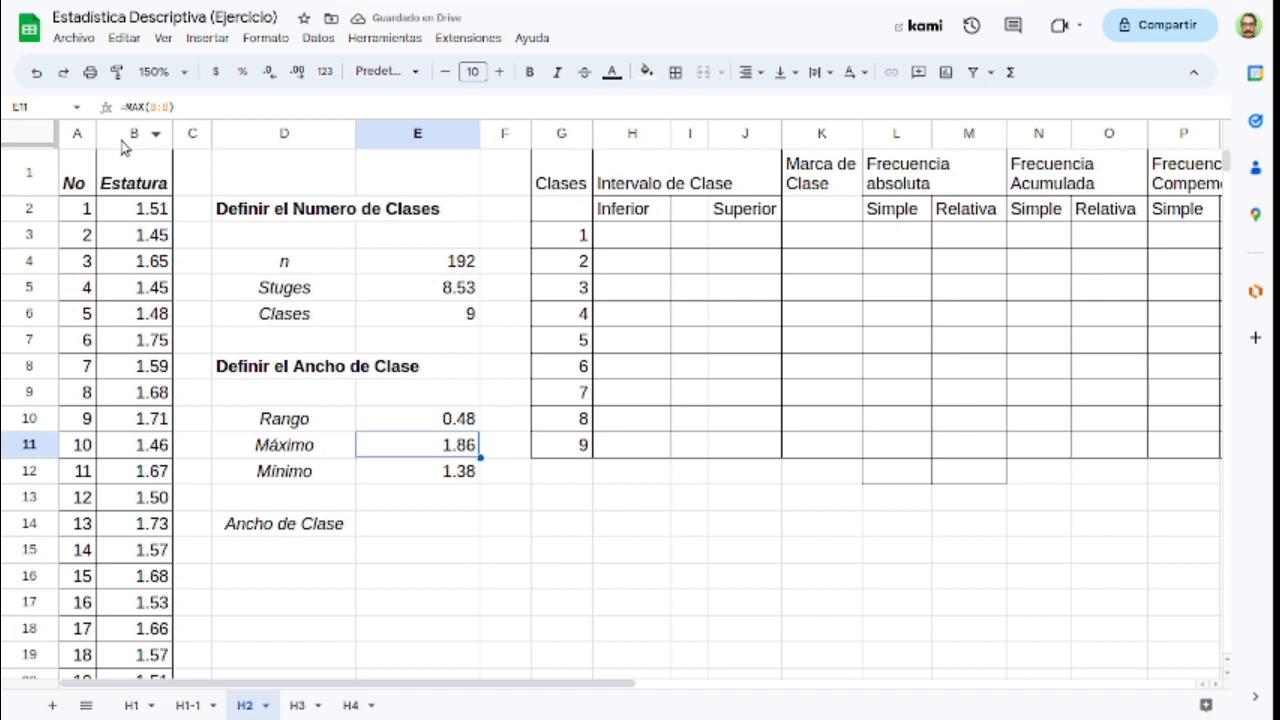
{"action": "left_click", "coordinate": [447, 424]}
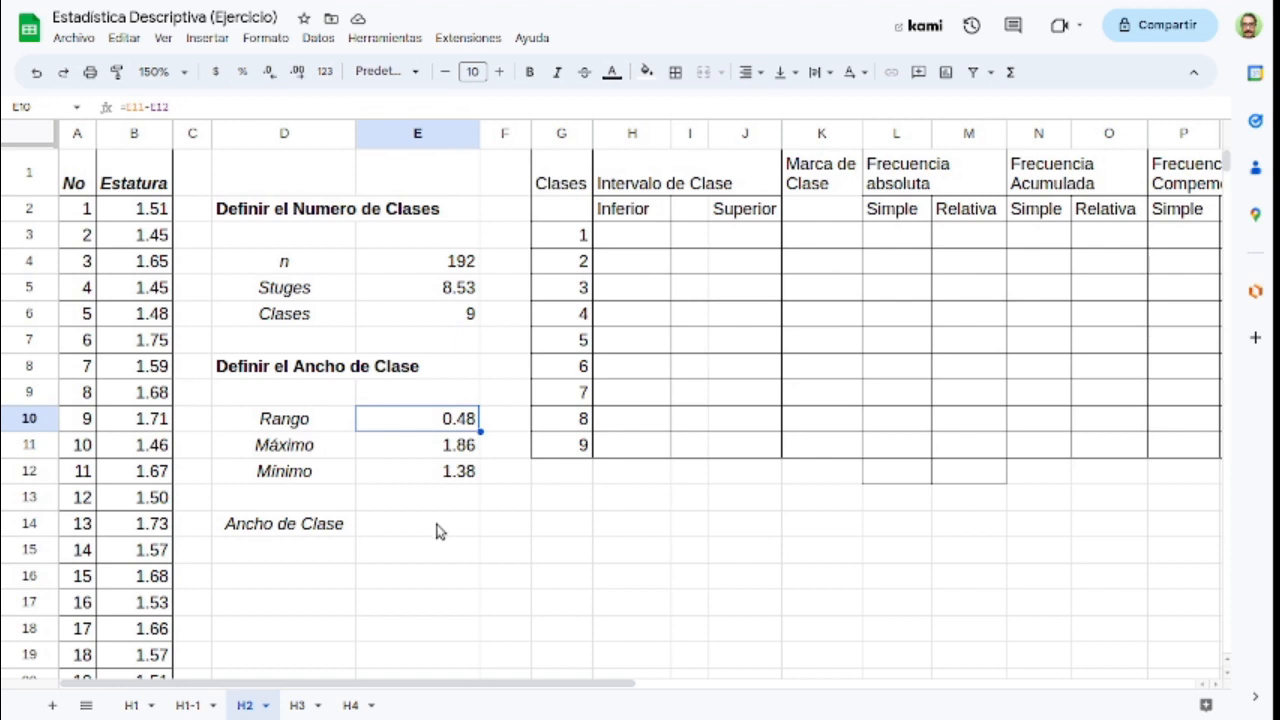
Step: Calculate the Ancho de Clase in cell E14 by dividing the range by the number of classes with =E10/E6
{"action": "left_click", "coordinate": [437, 531]}
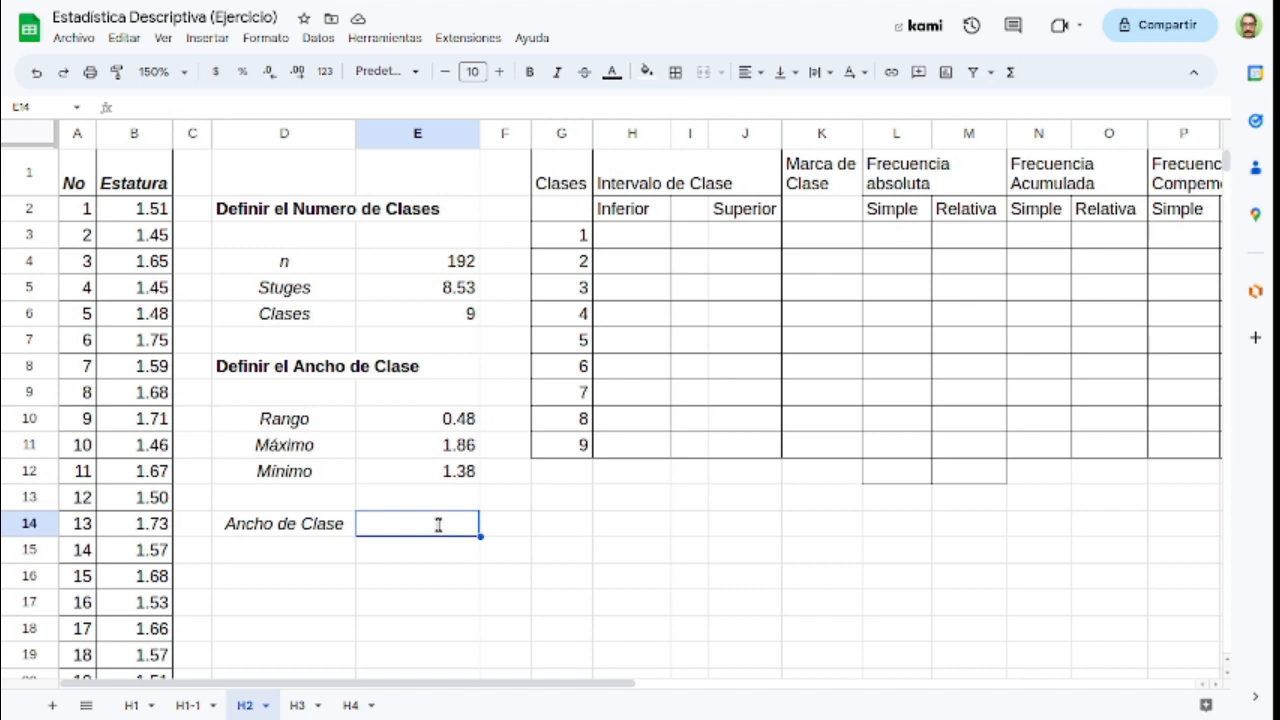
{"action": "type", "text": "="}
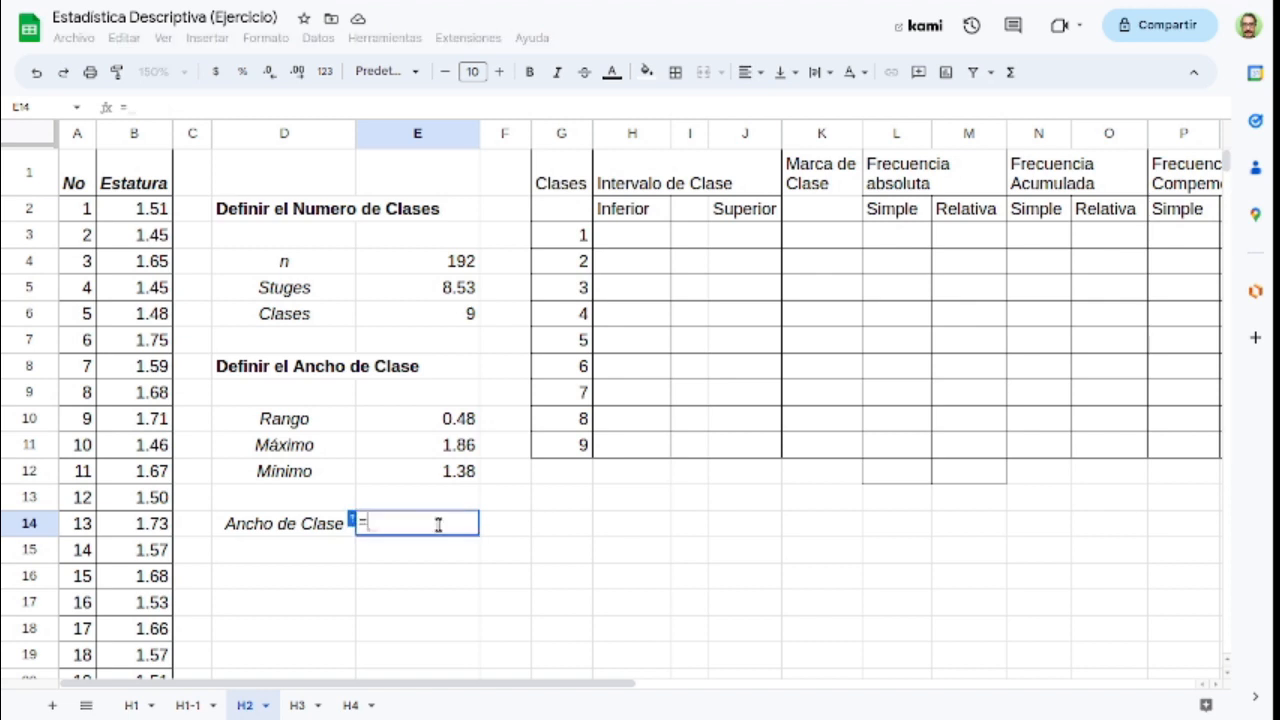
{"action": "left_click", "coordinate": [435, 425]}
{"action": "type", "text": "/"}
{"action": "left_click", "coordinate": [438, 315]}
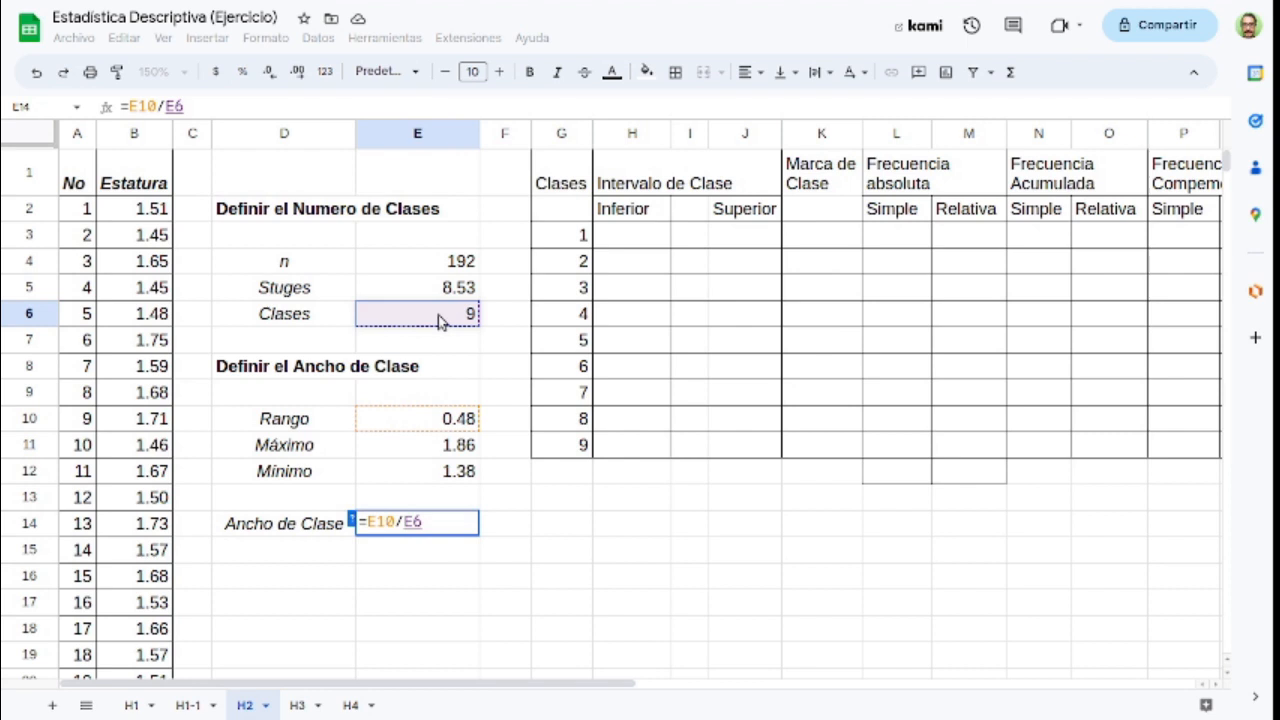
{"action": "key", "text": "Return"}
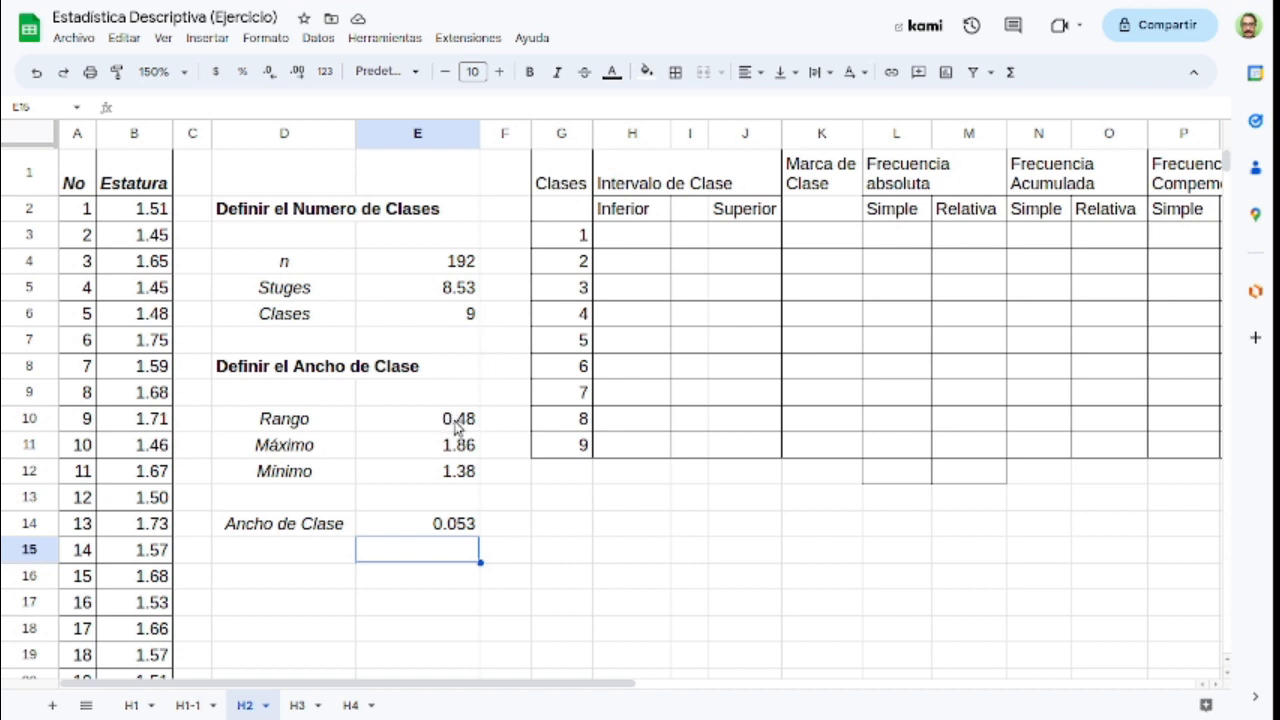
Step: Set the Inferior limit of class 1 in cell H3 to the minimum height with =E12, rejecting the suggested autofill
{"action": "left_click", "coordinate": [642, 242]}
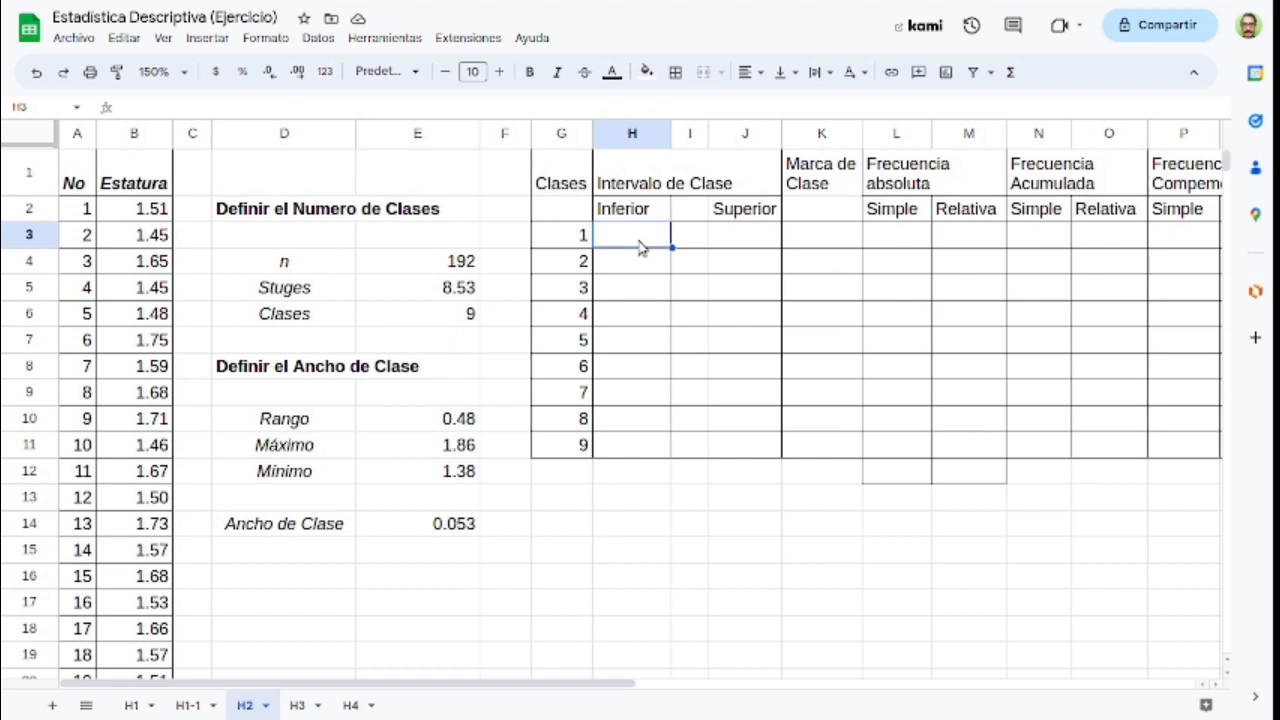
{"action": "type", "text": "="}
{"action": "left_click", "coordinate": [416, 477]}
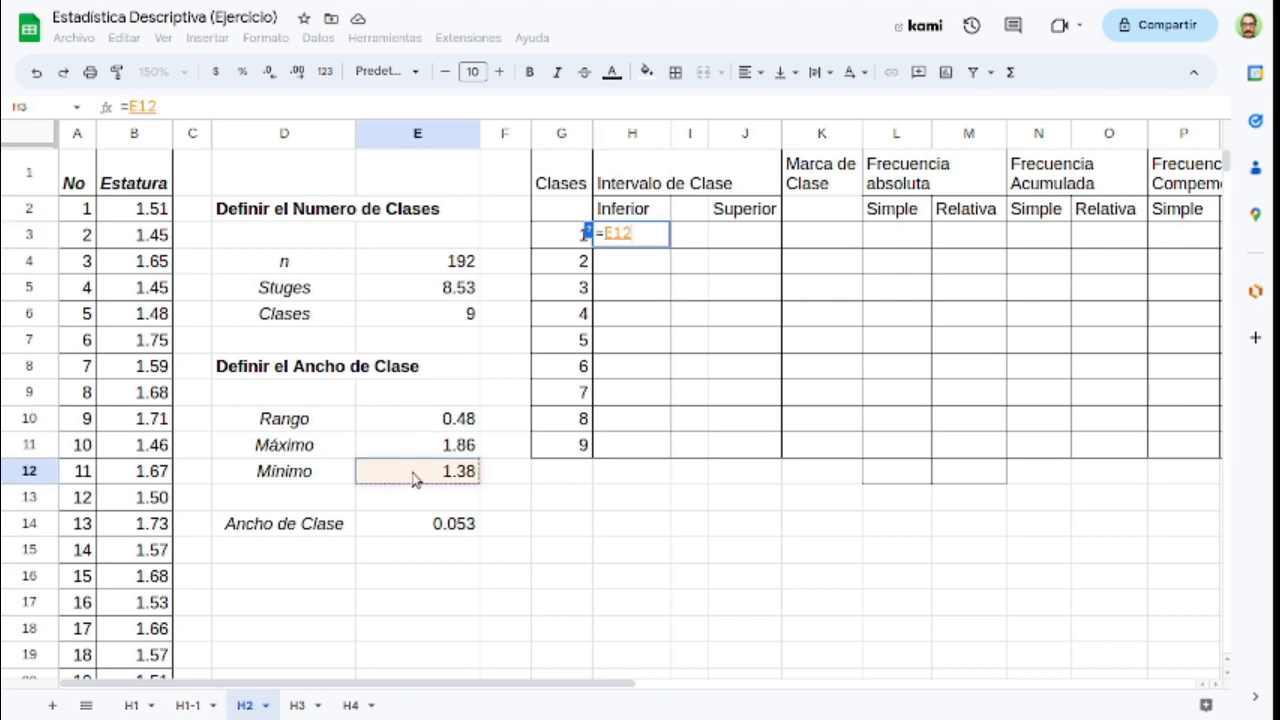
{"action": "key", "text": "Return"}
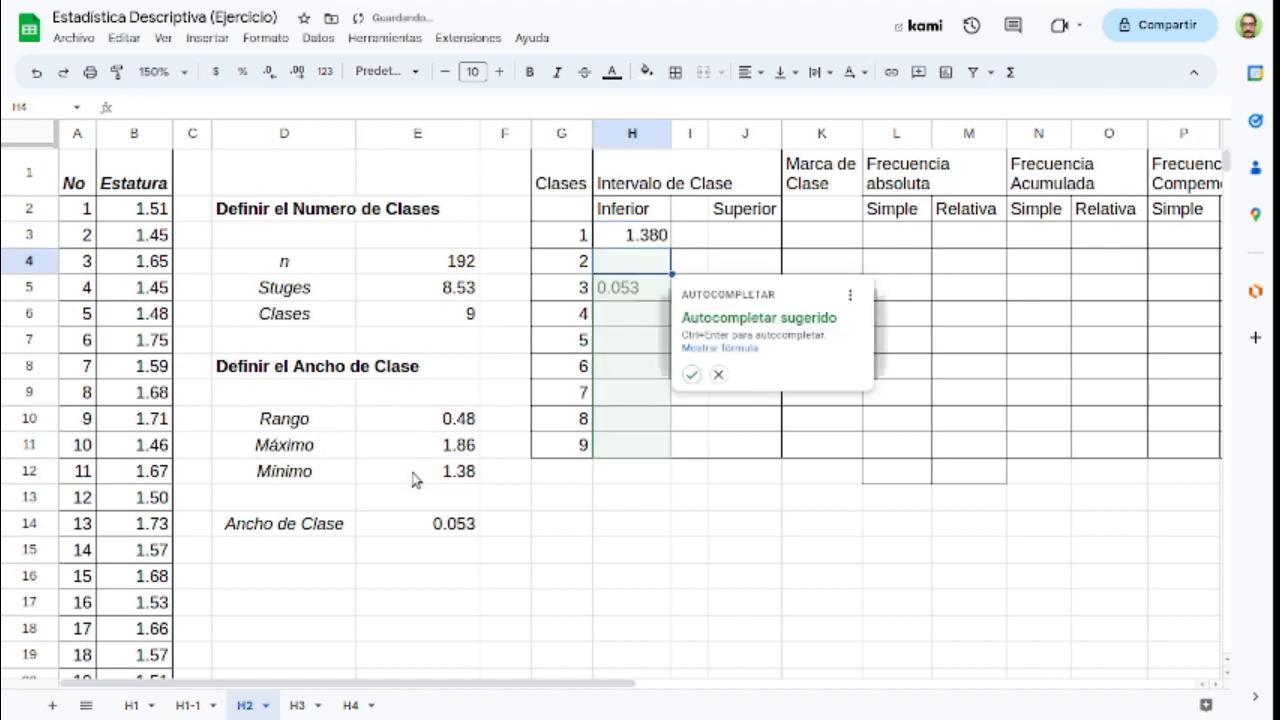
{"action": "key", "text": "Escape"}
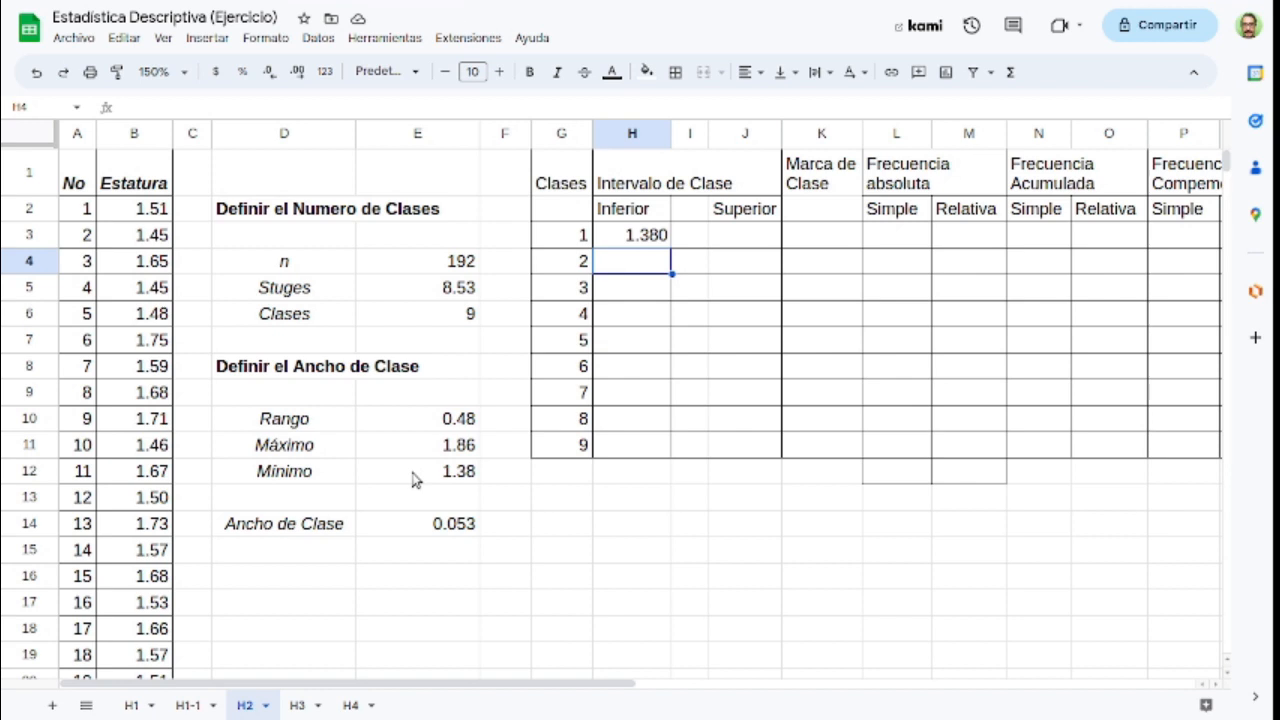
Step: Calculate the Inferior limit of class 2 in cell H4 with =H3+$E$14, keeping the class width reference absolute
{"action": "type", "text": "="}
{"action": "left_click", "coordinate": [643, 238]}
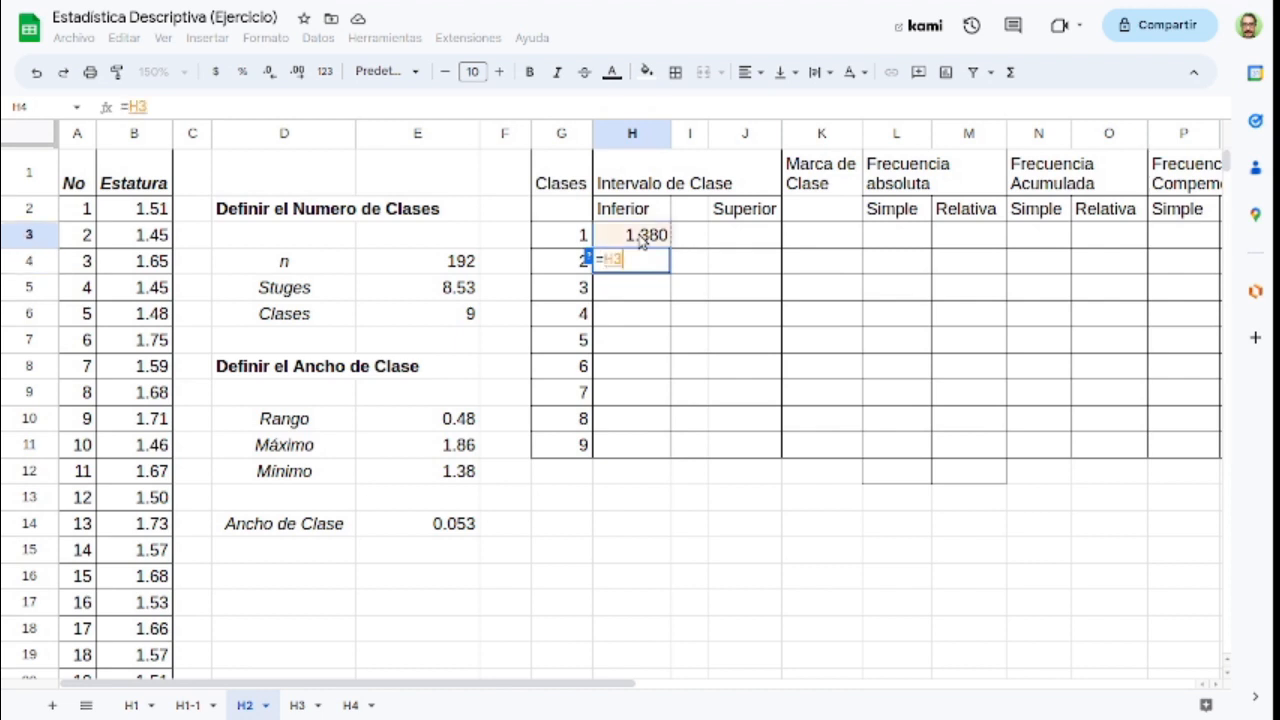
{"action": "type", "text": "+"}
{"action": "left_click", "coordinate": [441, 528]}
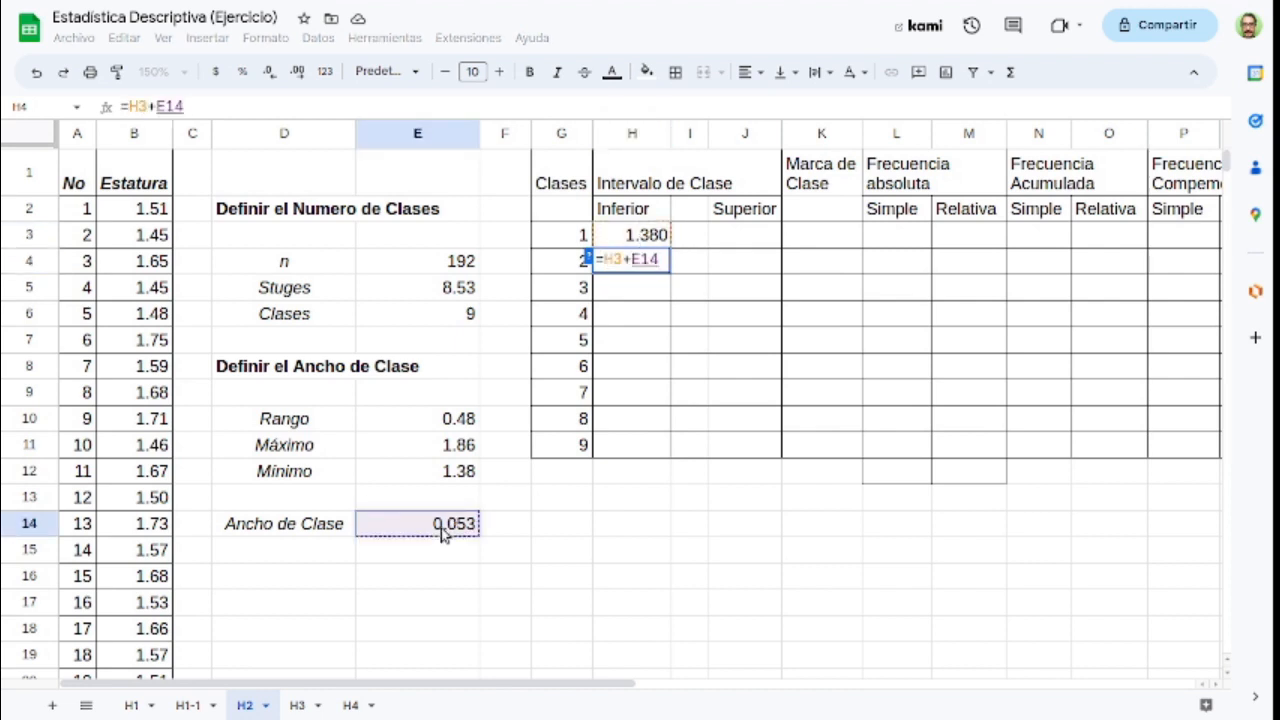
{"action": "key", "text": "Left"}
{"action": "key", "text": "Left"}
{"action": "key", "text": "Left"}
{"action": "type", "text": "$"}
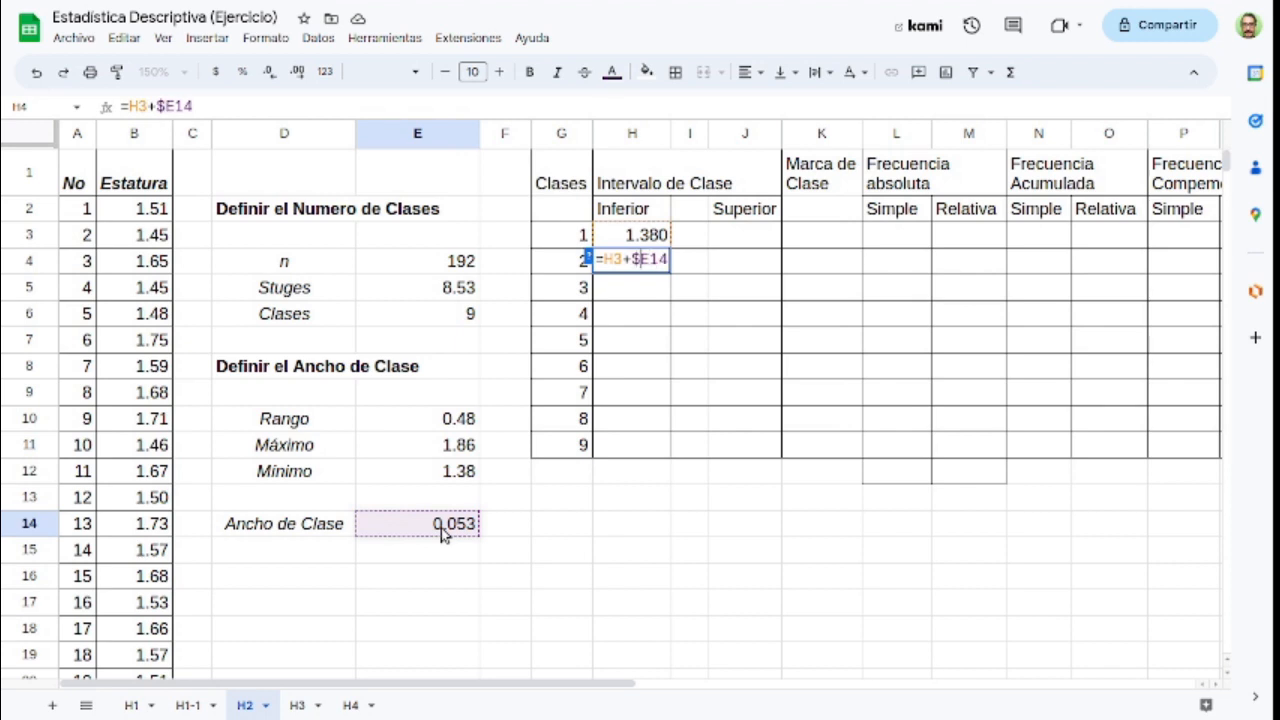
{"action": "key", "text": "Right"}
{"action": "type", "text": "$"}
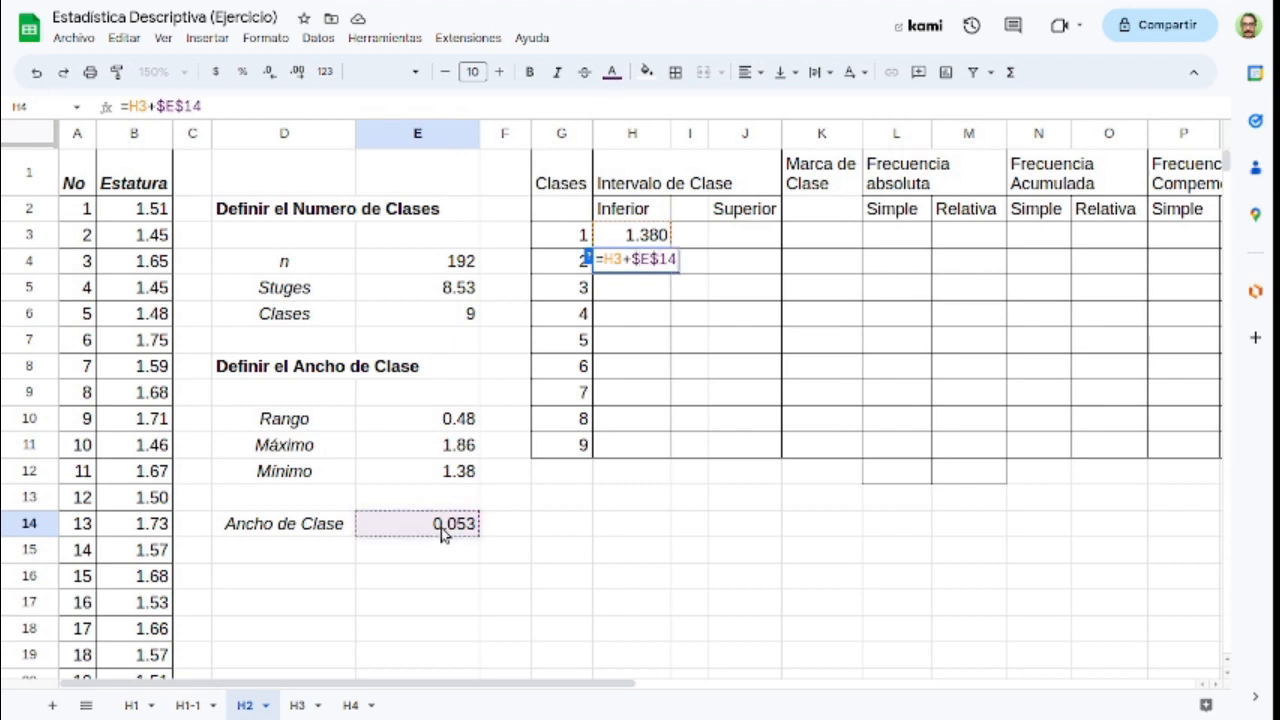
{"action": "key", "text": "Return"}
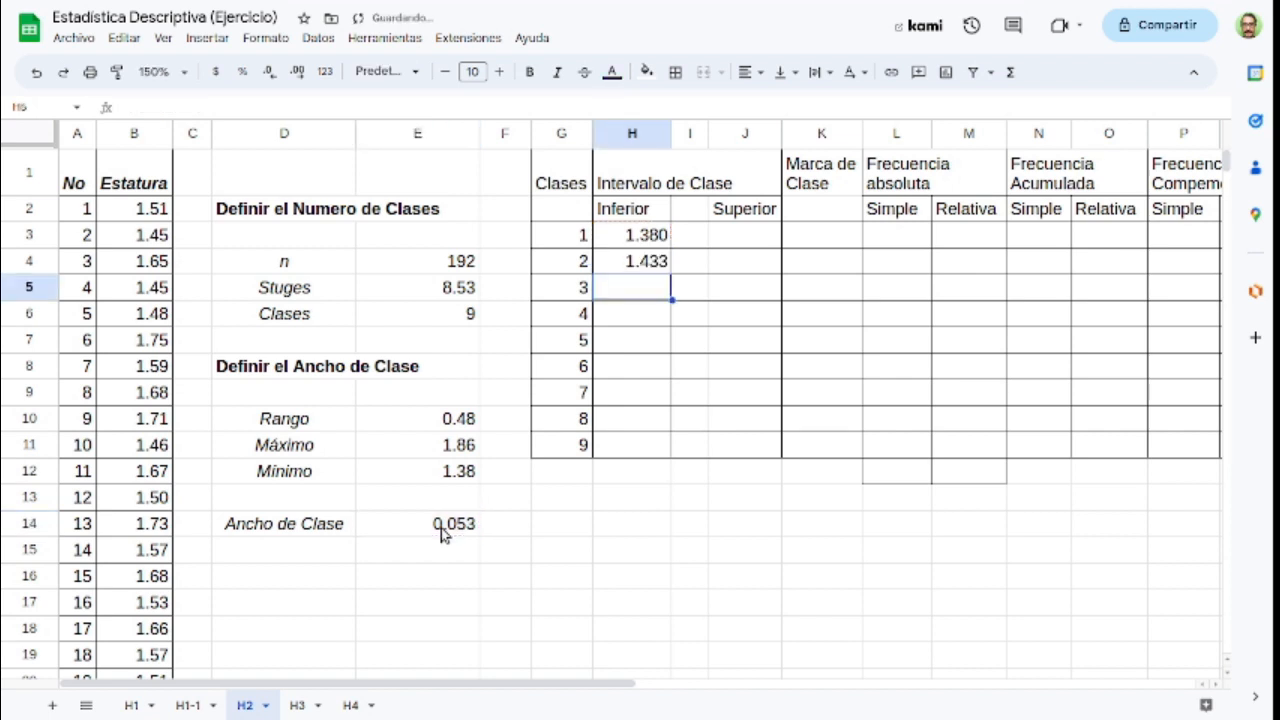
Step: Check the references in the H4 formula and copy it to cells H5 through H11 for the remaining Inferior limits
{"action": "key", "text": "Up"}
{"action": "key", "text": "Up"}
{"action": "key", "text": "Down"}
{"action": "key", "text": "Return"}
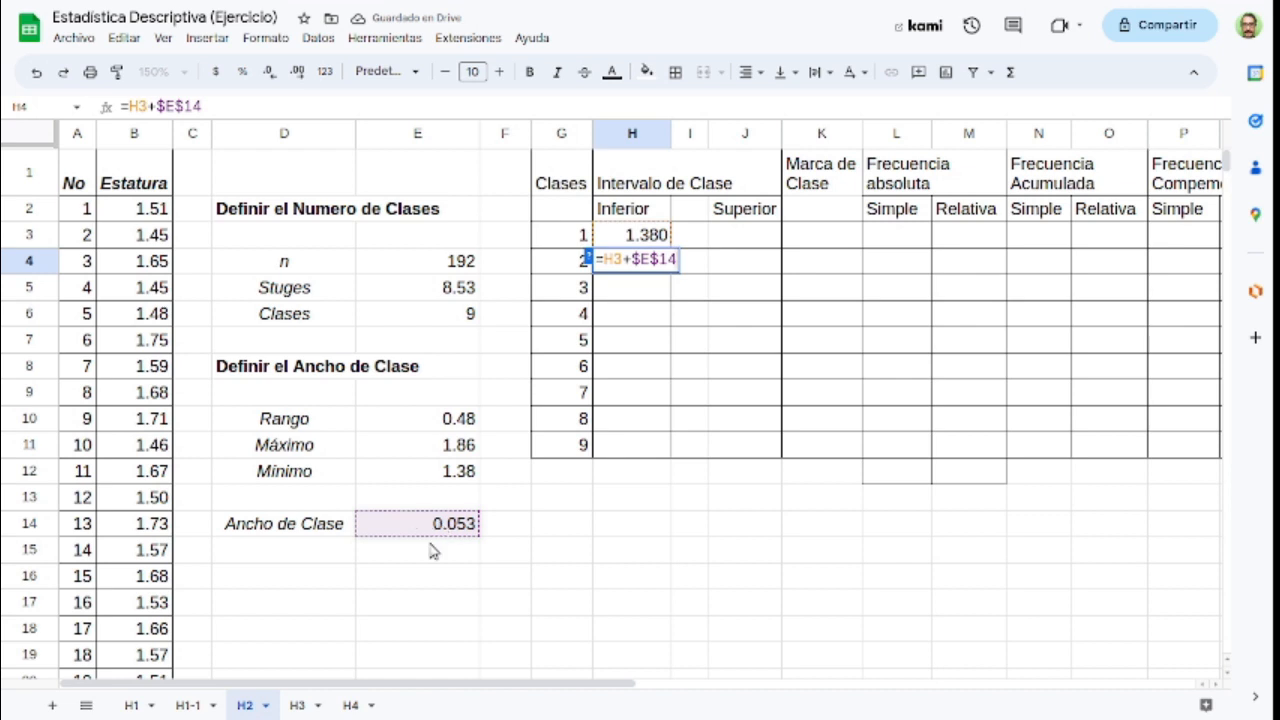
{"action": "key", "text": "Escape"}
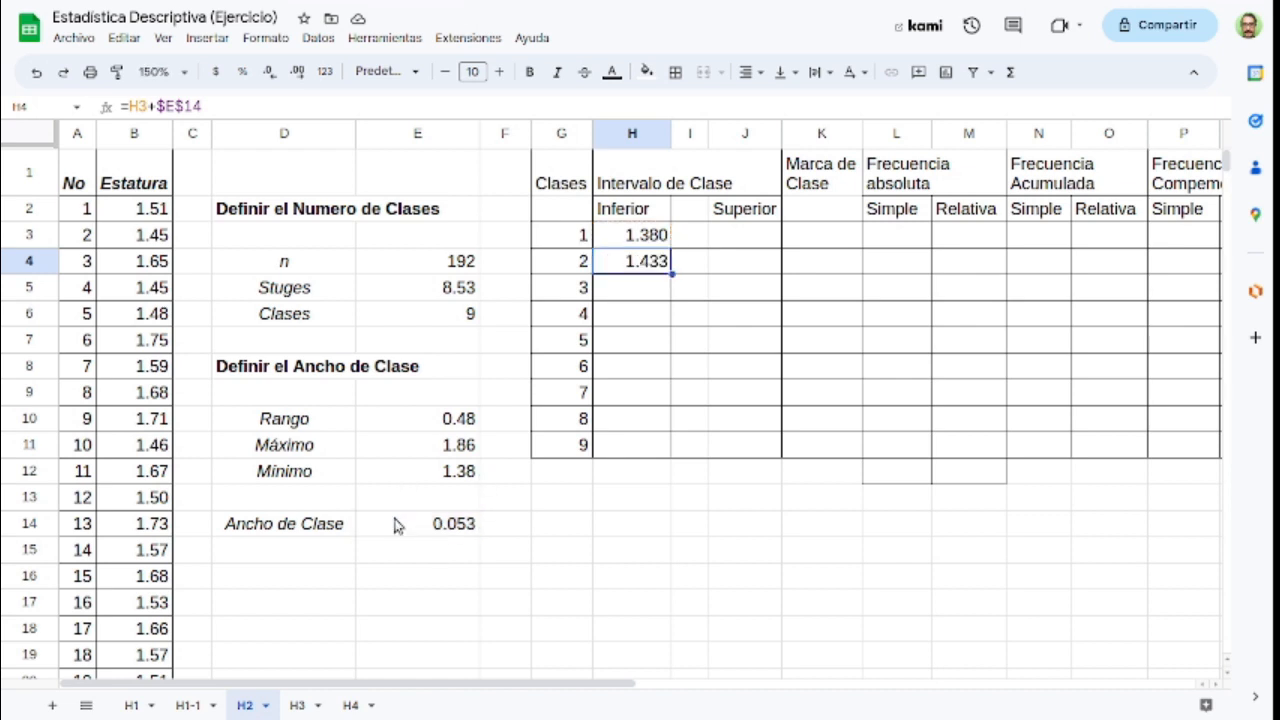
{"action": "key", "text": "ctrl+c"}
{"action": "key", "text": "Down"}
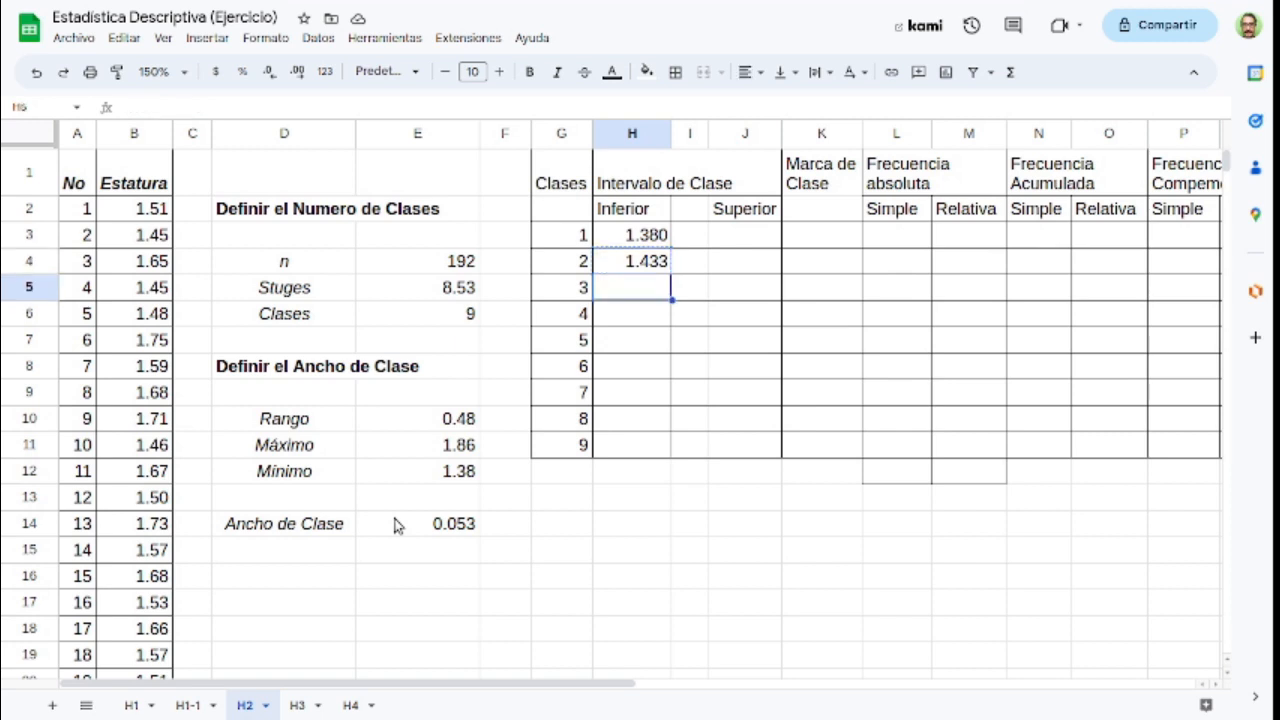
{"action": "key", "text": "ctrl+v"}
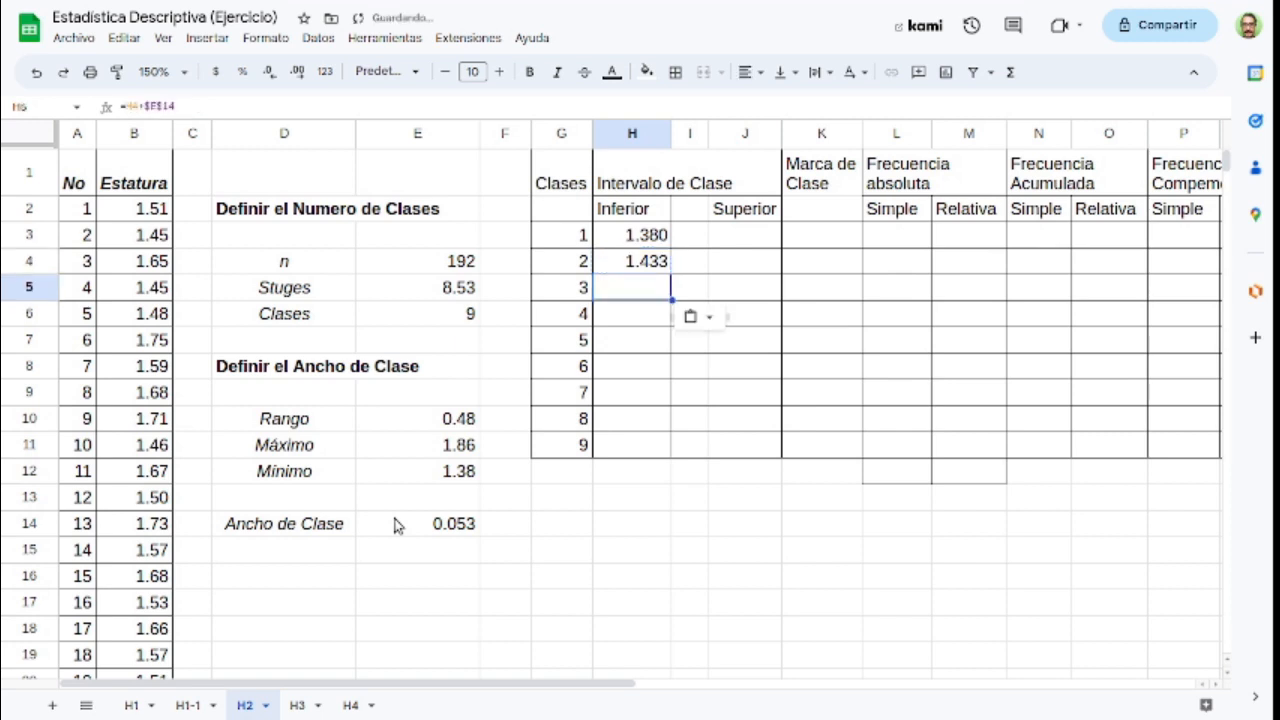
{"action": "key", "text": "Down"}
{"action": "key", "text": "ctrl+v"}
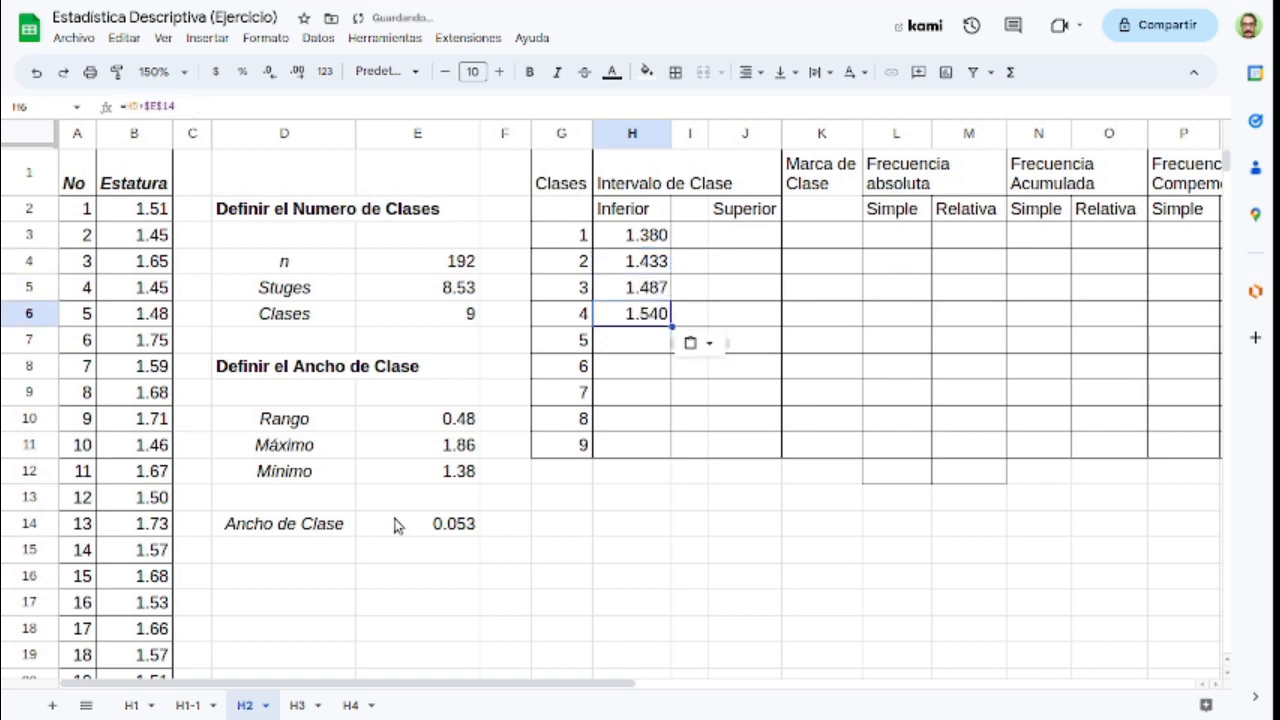
{"action": "key", "text": "Down"}
{"action": "key", "text": "ctrl+v"}
{"action": "key", "text": "Down"}
{"action": "key", "text": "ctrl+v"}
{"action": "key", "text": "Down"}
{"action": "key", "text": "ctrl+v"}
{"action": "key", "text": "Down"}
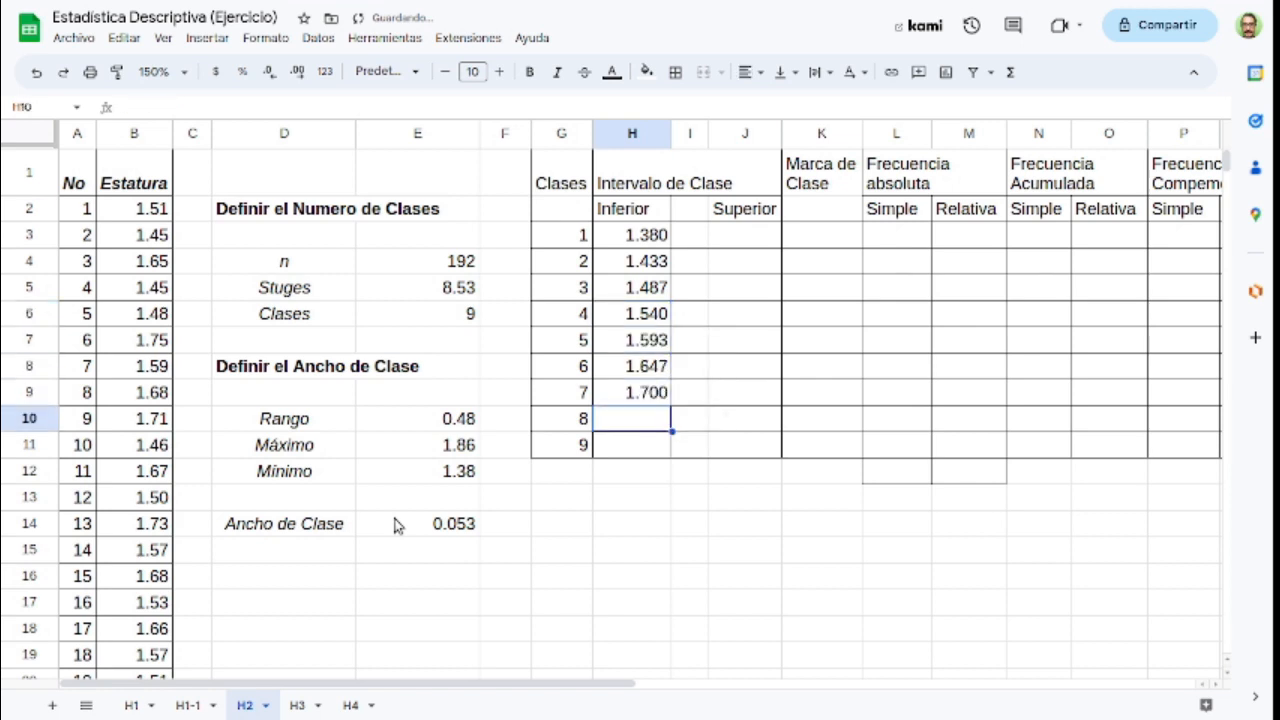
{"action": "key", "text": "ctrl+v"}
{"action": "key", "text": "Down"}
{"action": "key", "text": "ctrl+v"}
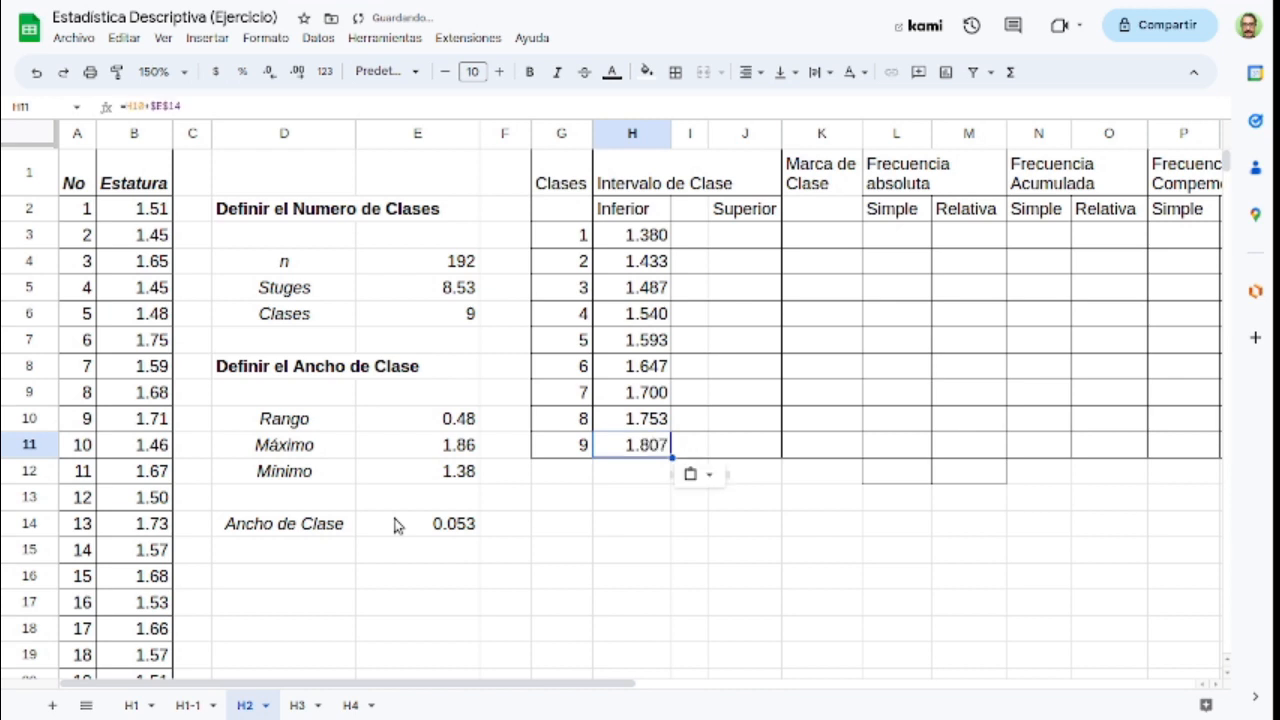
Step: Calculate the Superior limit of class 1 in cell J3 with =H3+$E$14, keeping the class width reference absolute
{"action": "key", "text": "Right"}
{"action": "key", "text": "Right"}
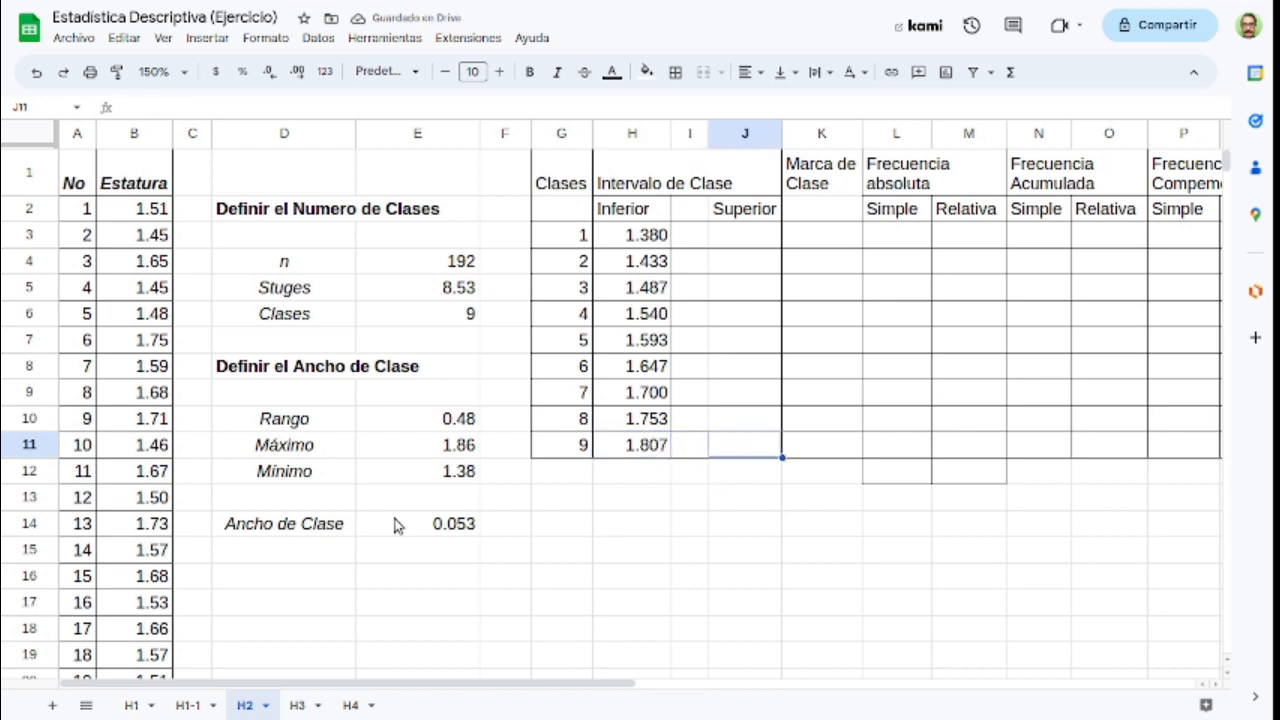
{"action": "key", "text": "ctrl+Up"}
{"action": "key", "text": "Down"}
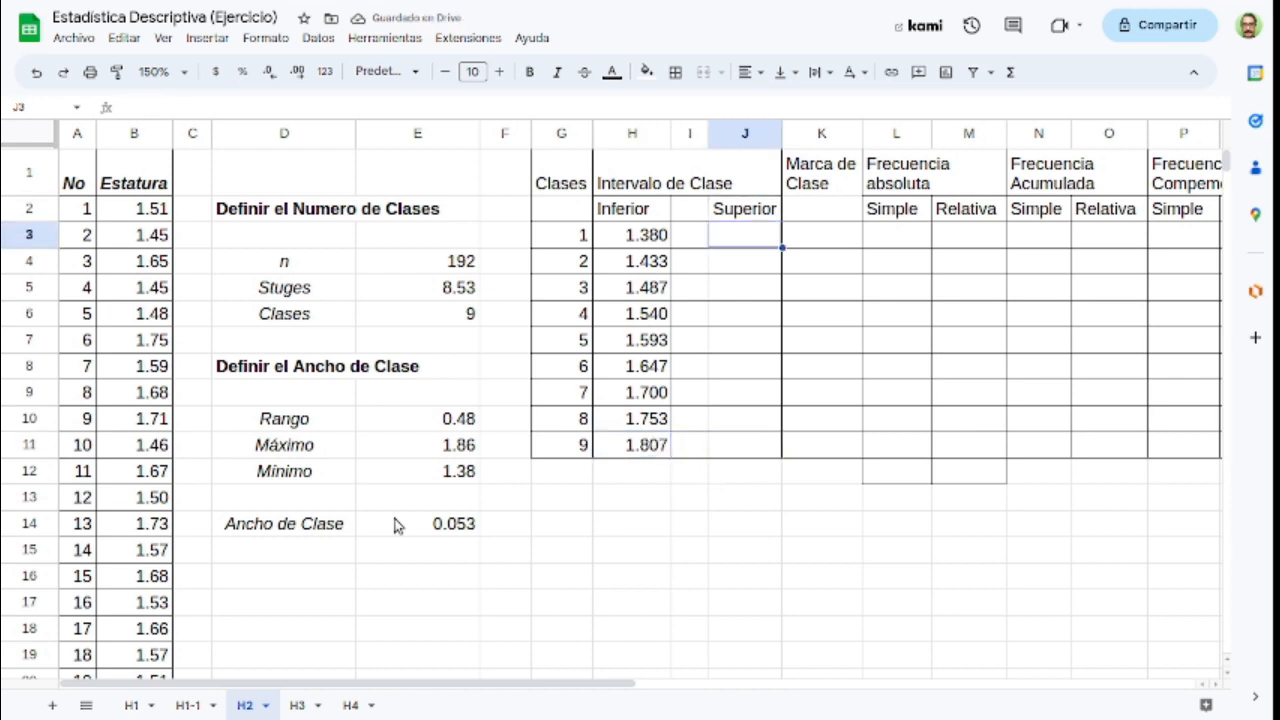
{"action": "key", "text": "Left"}
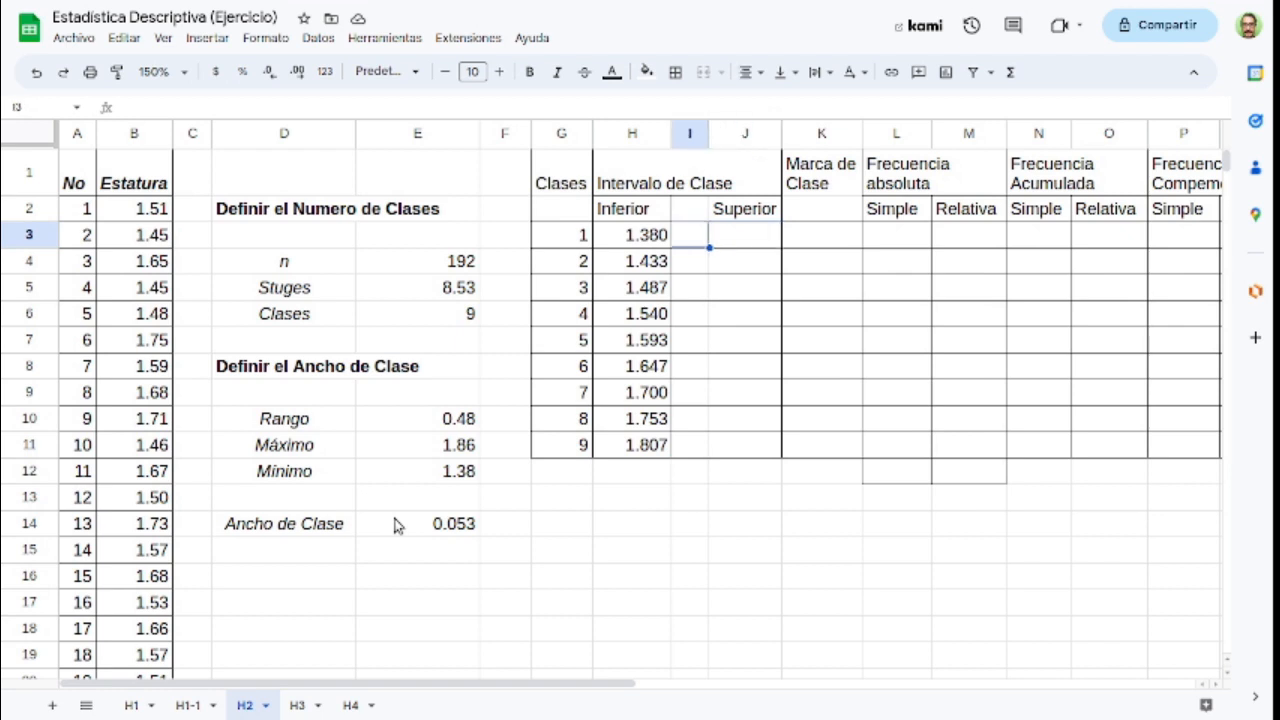
{"action": "key", "text": "Left"}
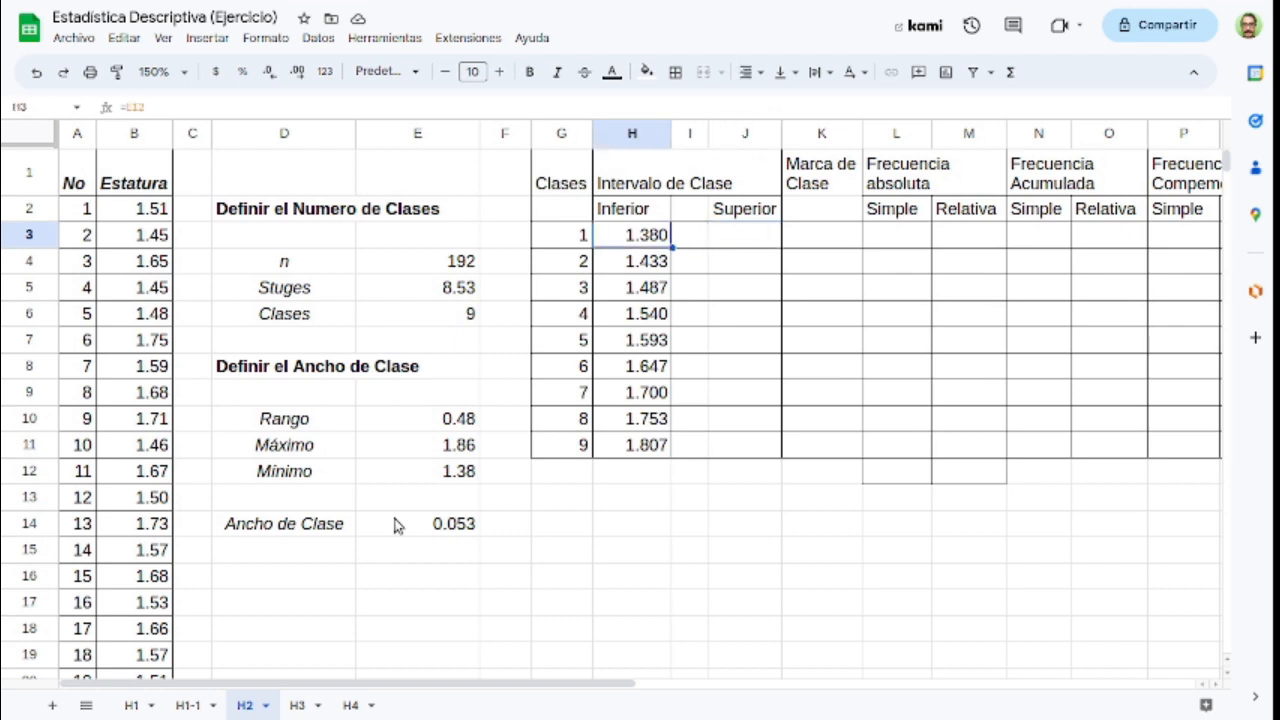
{"action": "key", "text": "Right"}
{"action": "key", "text": "Right"}
{"action": "type", "text": "="}
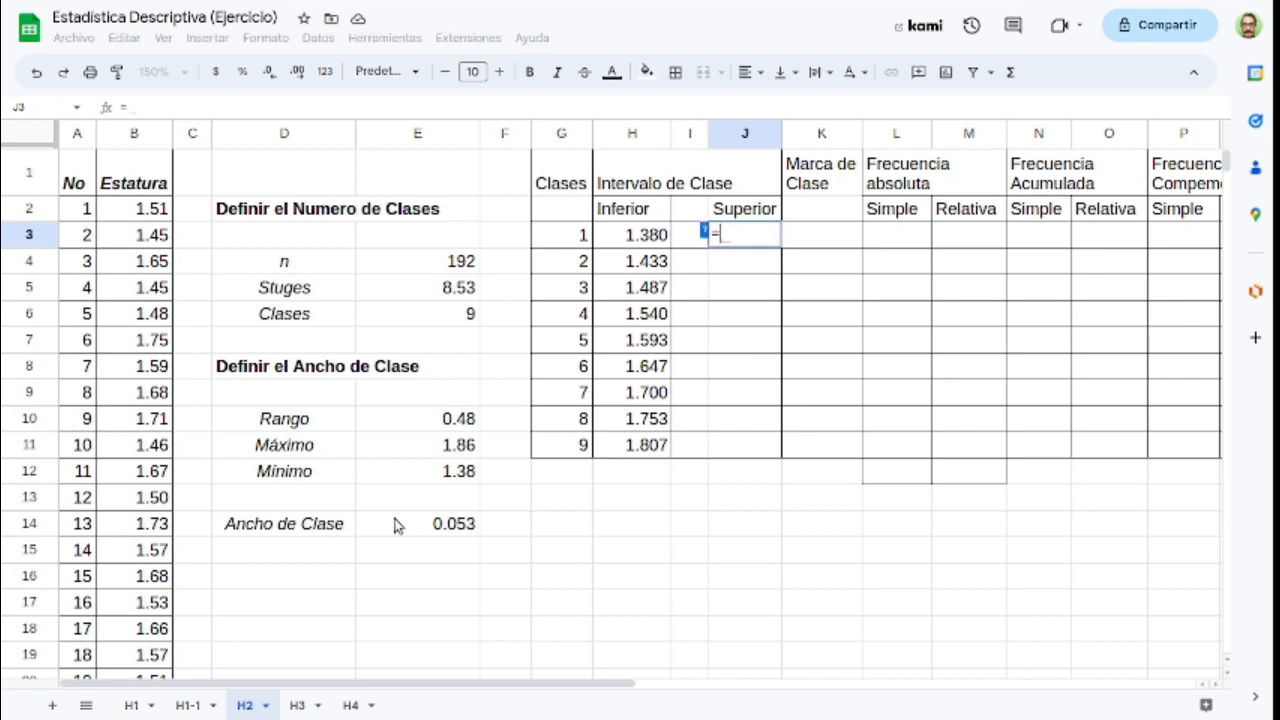
{"action": "left_click", "coordinate": [630, 244]}
{"action": "type", "text": "+"}
{"action": "left_click", "coordinate": [458, 528]}
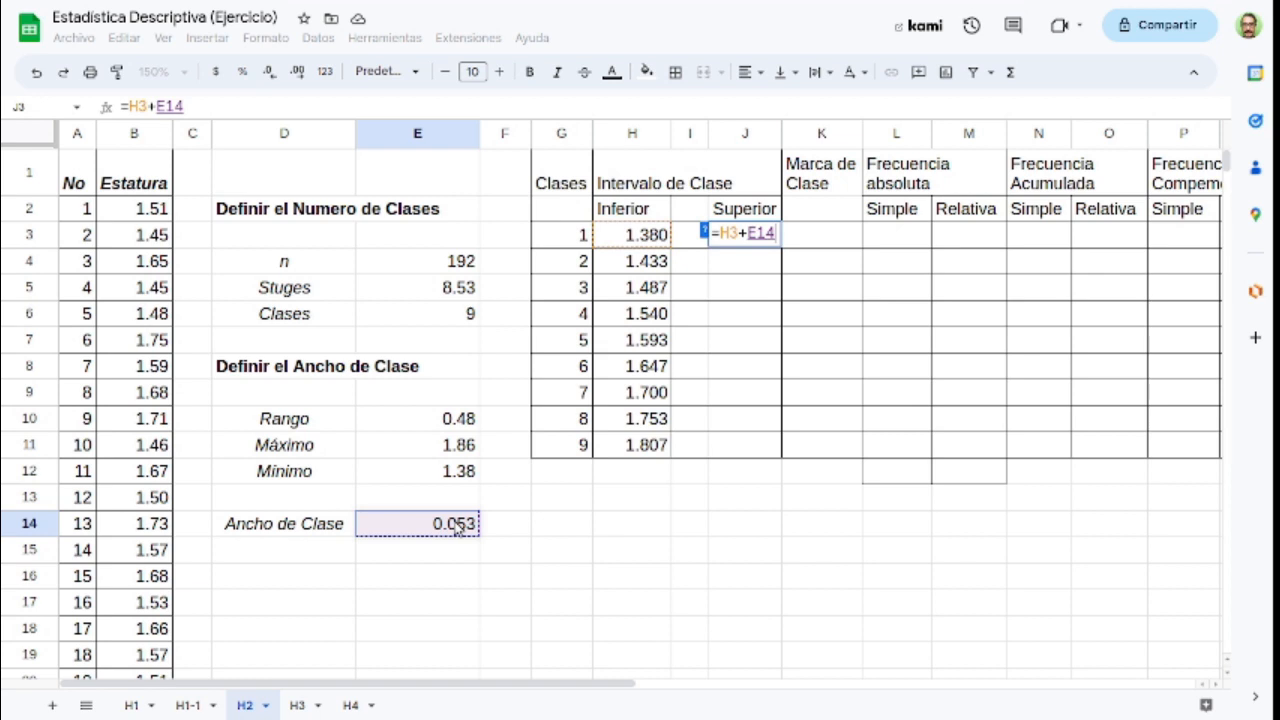
{"action": "key", "text": "F4"}
{"action": "key", "text": "Return"}
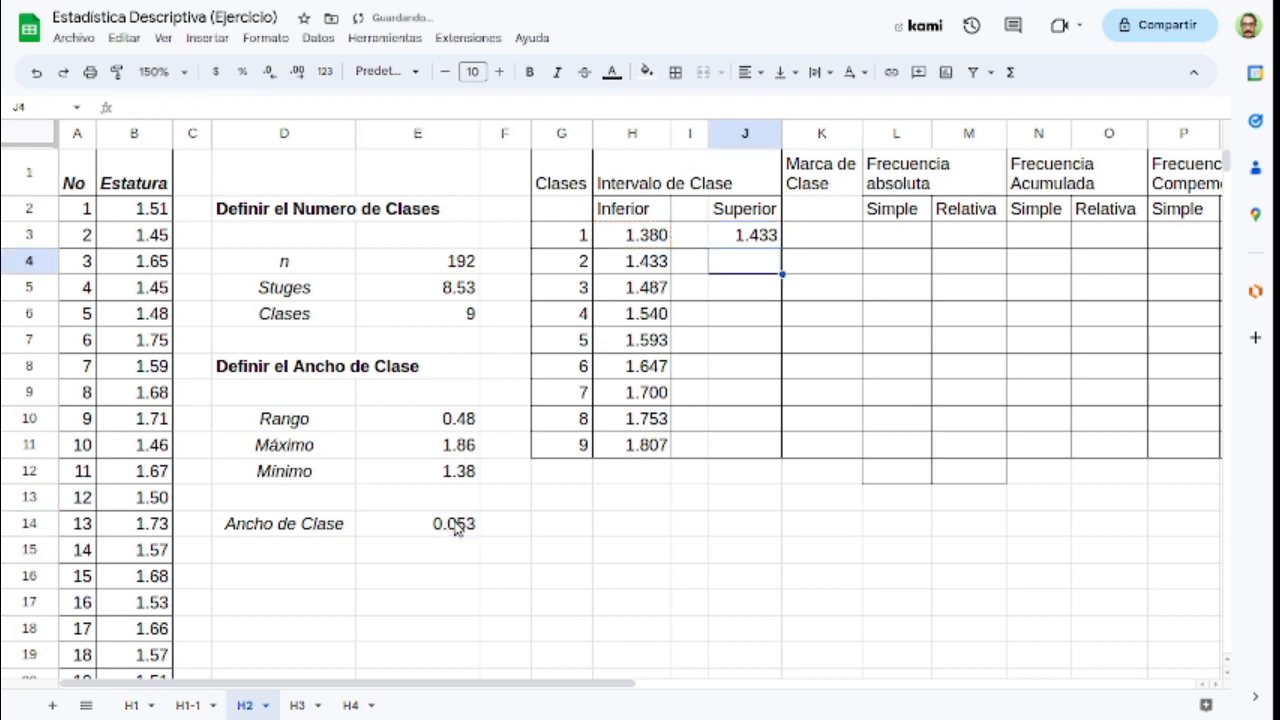
Step: Enter a "<" sign in cell I3 between the Inferior and Superior limits of class 1
{"action": "key", "text": "Left"}
{"action": "key", "text": "Up"}
{"action": "type", "text": "<"}
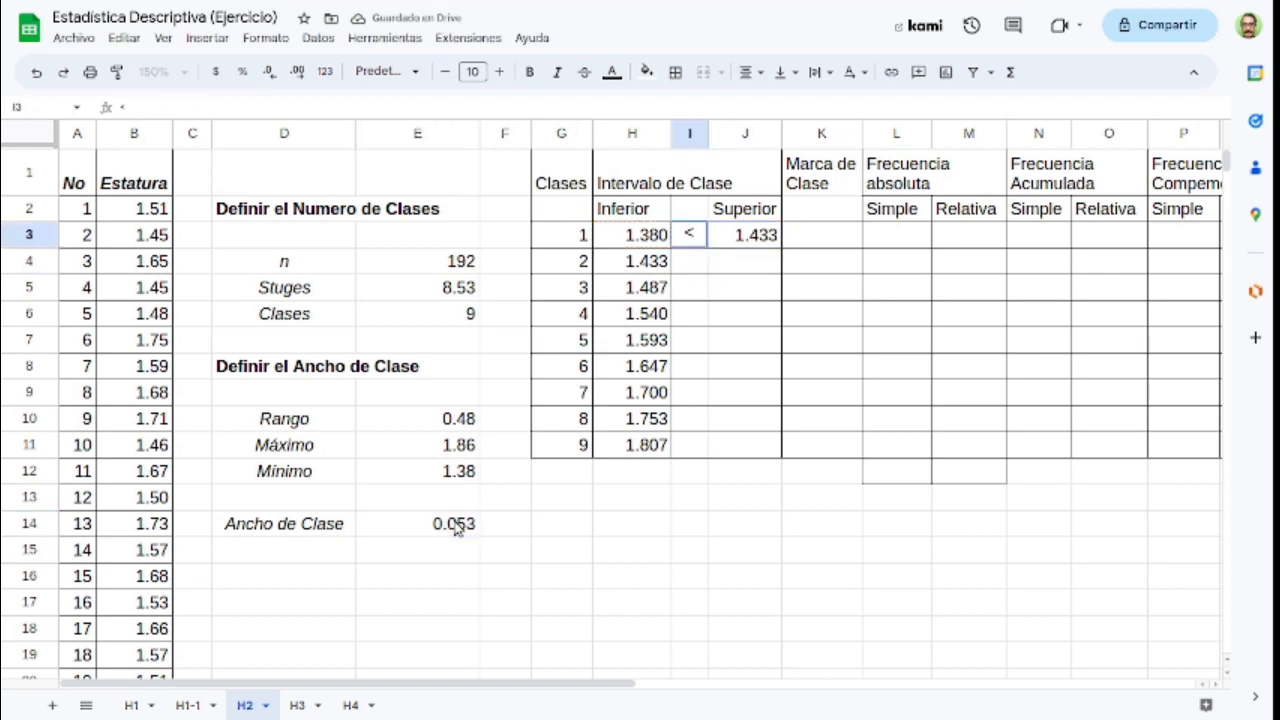
{"action": "key", "text": "Return"}
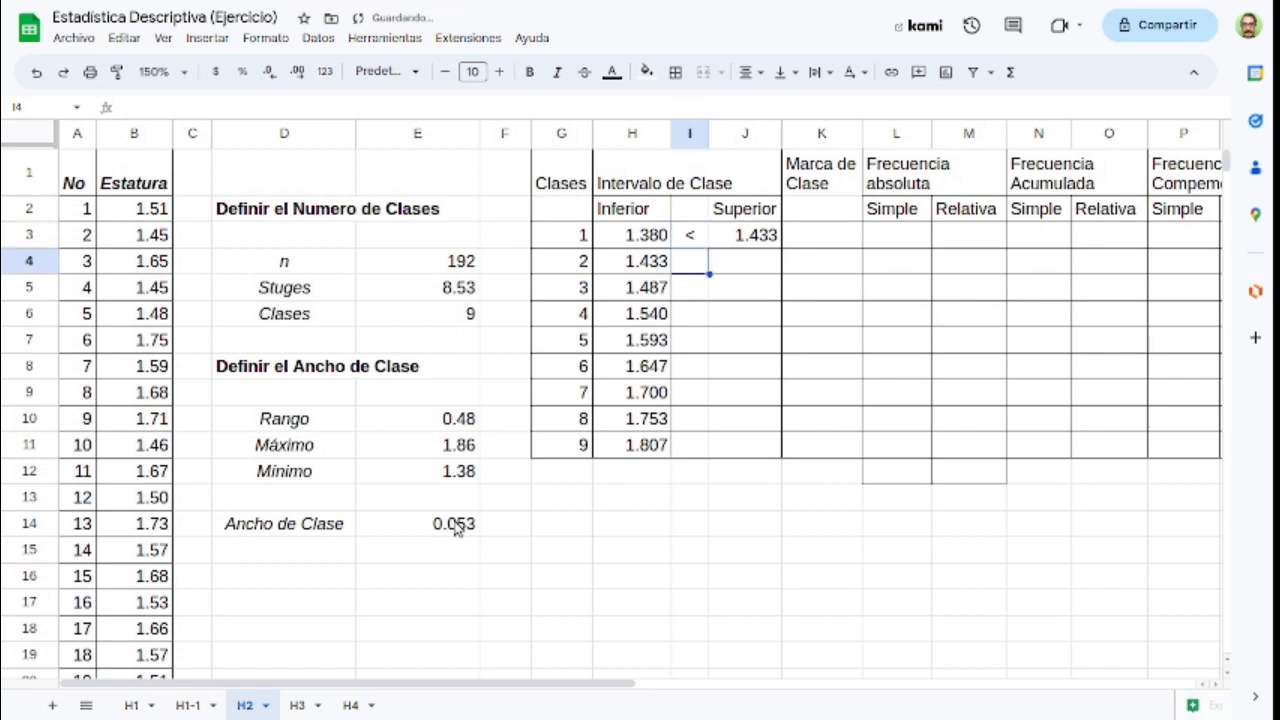
Step: Copy the "<" sign and Superior formula from I3:J3 down through row 11, and check the class intervals in H3:J11
{"action": "key", "text": "Right"}
{"action": "key", "text": "Up"}
{"action": "key", "text": "Left"}
{"action": "key", "text": "Up"}
{"action": "key", "text": "Down"}
{"action": "key", "text": "shift+Right"}
{"action": "key", "text": "shift+Down"}
{"action": "key", "text": "shift+Down"}
{"action": "key", "text": "shift+Down"}
{"action": "key", "text": "shift+Down"}
{"action": "key", "text": "shift+Down"}
{"action": "key", "text": "shift+Down"}
{"action": "key", "text": "shift+Down"}
{"action": "key", "text": "shift+Down"}
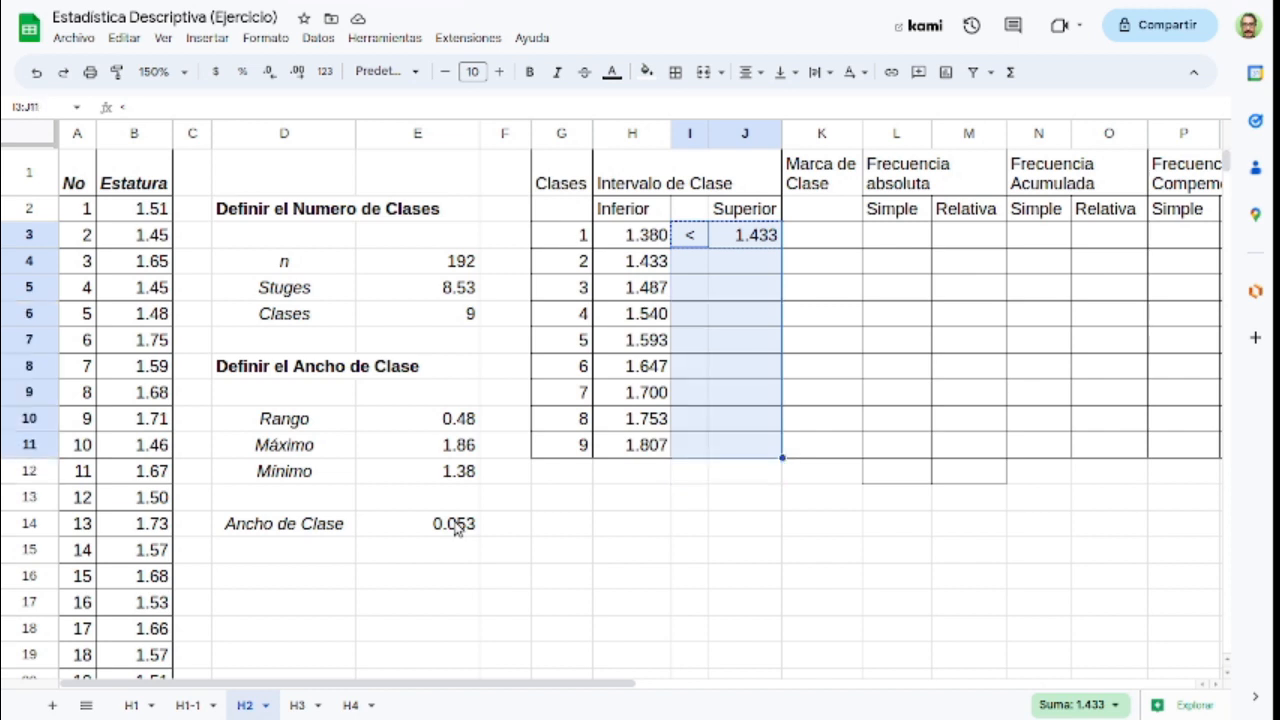
{"action": "key", "text": "ctrl+d"}
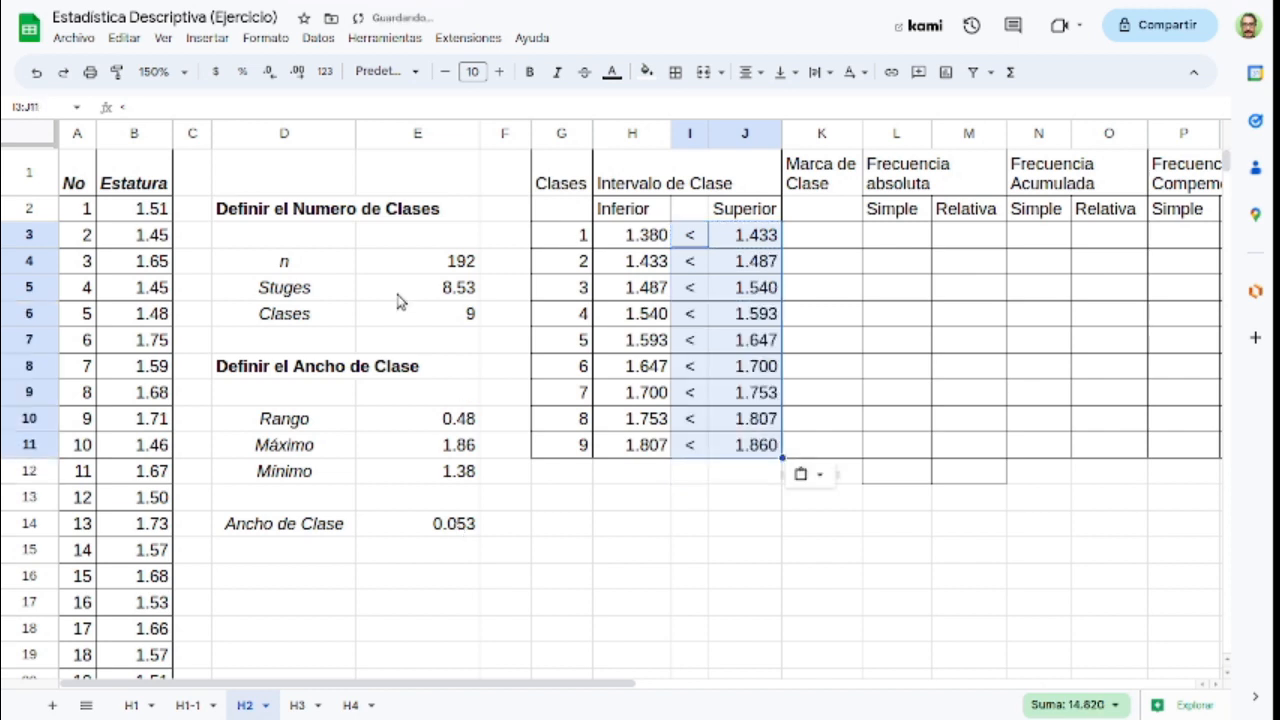
{"action": "left_click", "coordinate": [637, 243]}
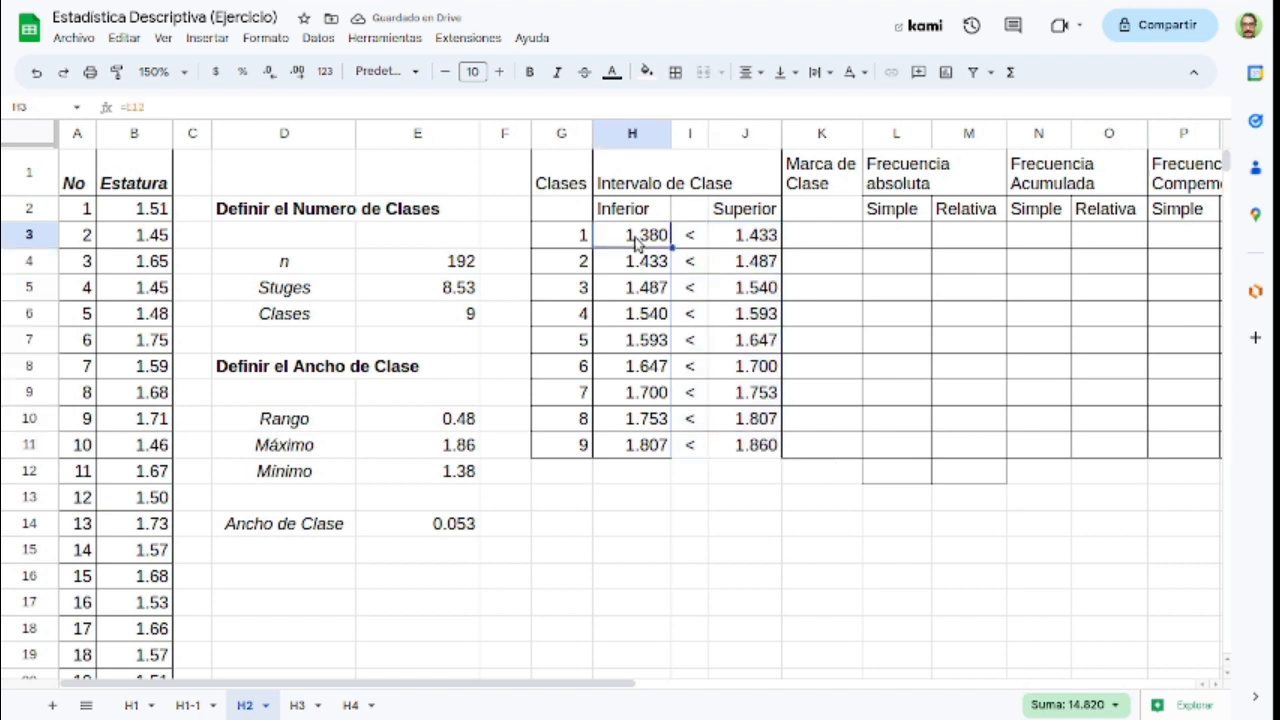
{"action": "left_click", "coordinate": [750, 450]}
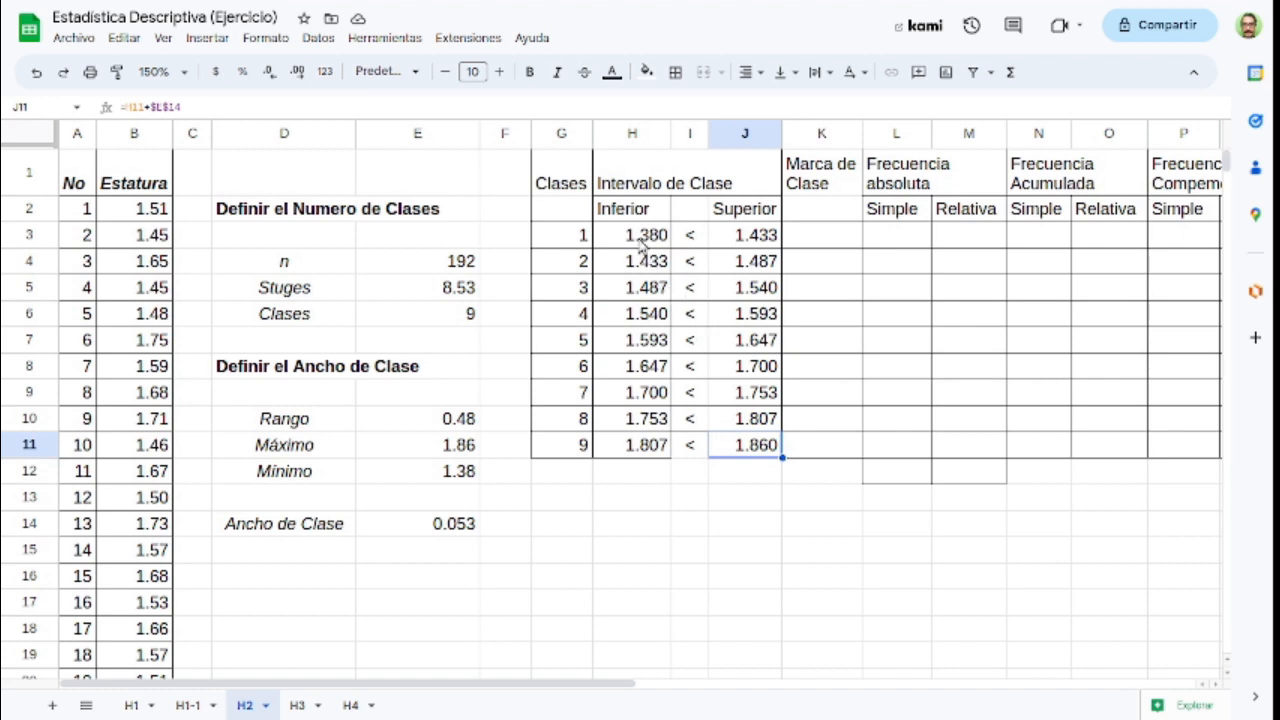
{"action": "left_click_drag", "start_coordinate": [640, 245], "coordinate": [770, 451]}
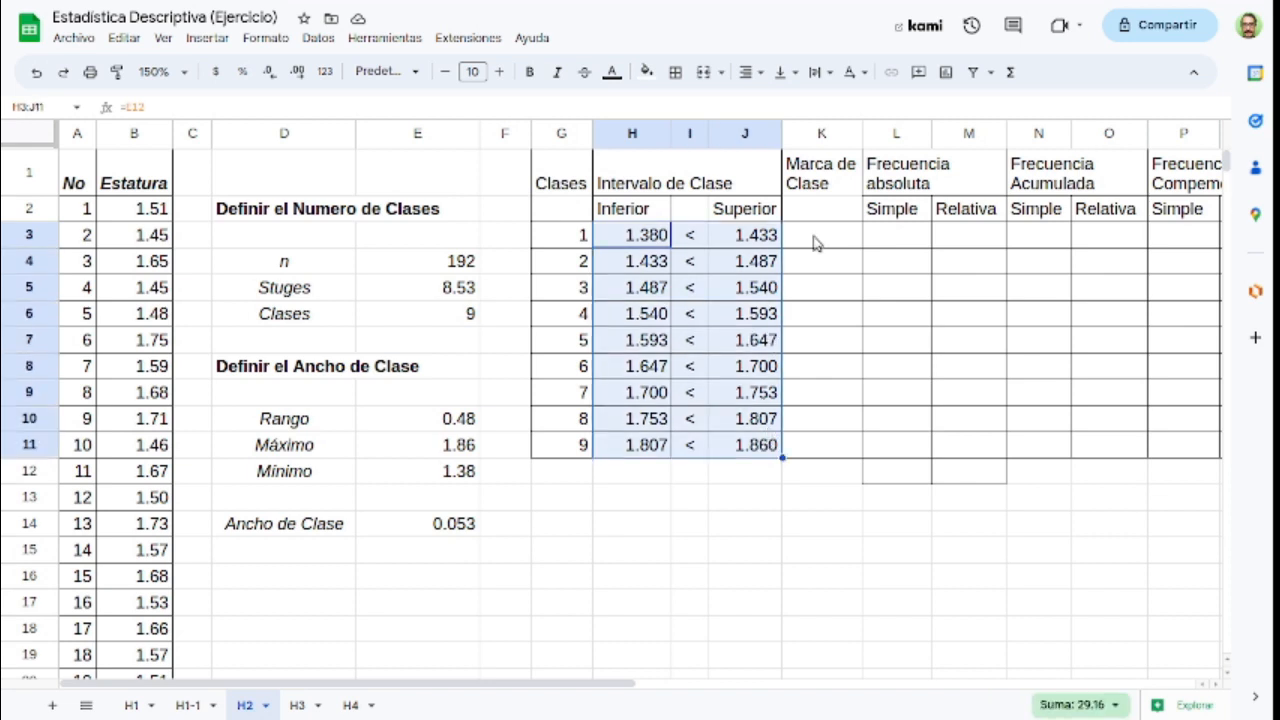
{"action": "left_click", "coordinate": [627, 320]}
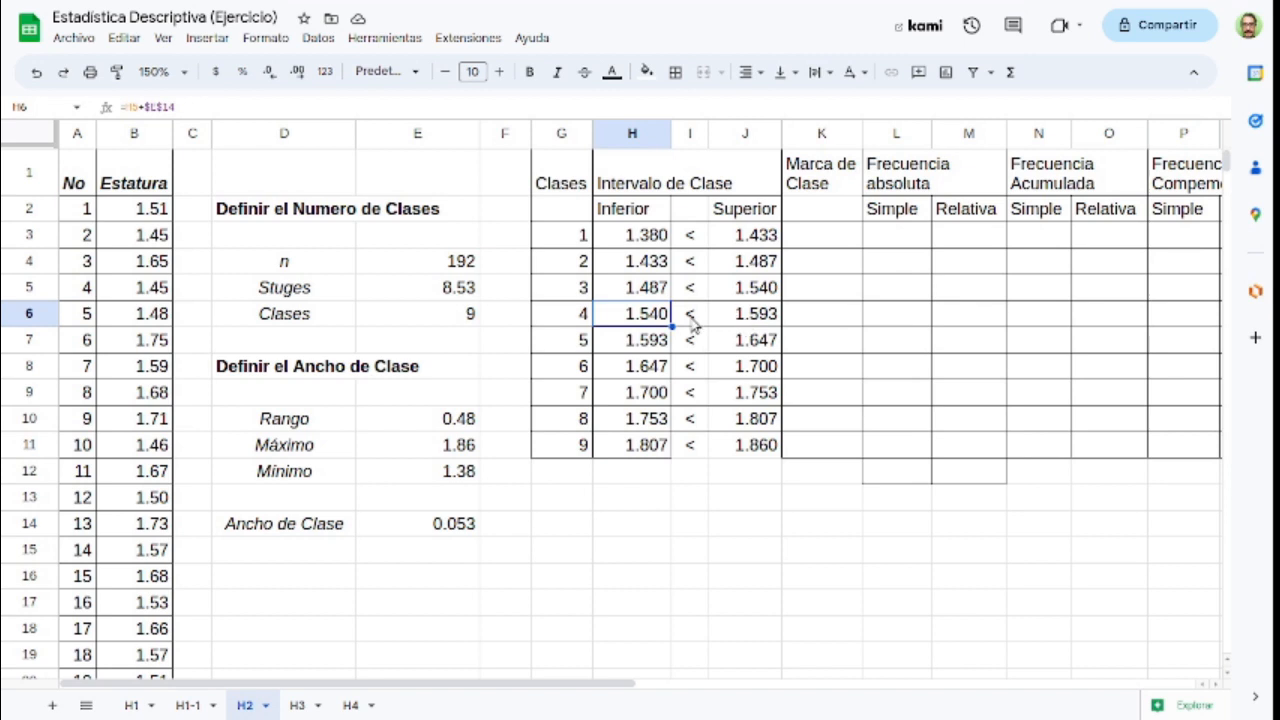
Step: Calculate the Marca de Clase of class 1 in cell K3 as the average of its limits with =PROMEDIO(H3,J3)
{"action": "left_click", "coordinate": [812, 247]}
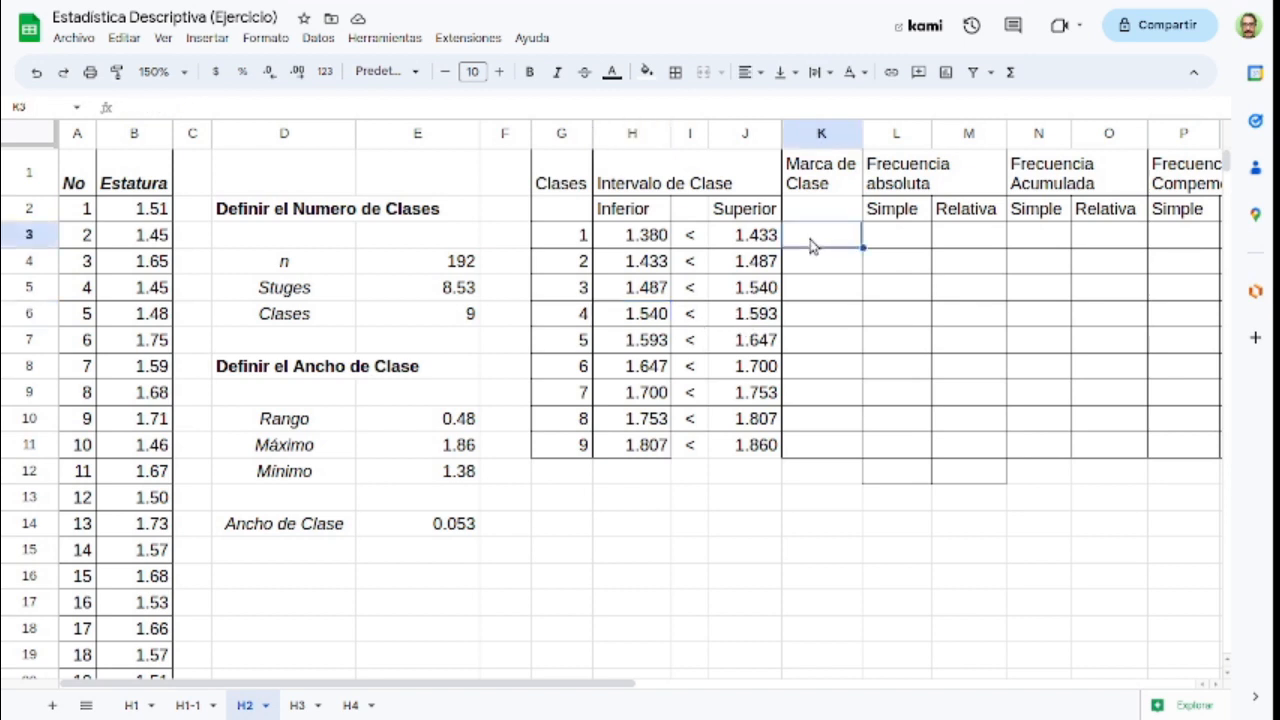
{"action": "type", "text": "="}
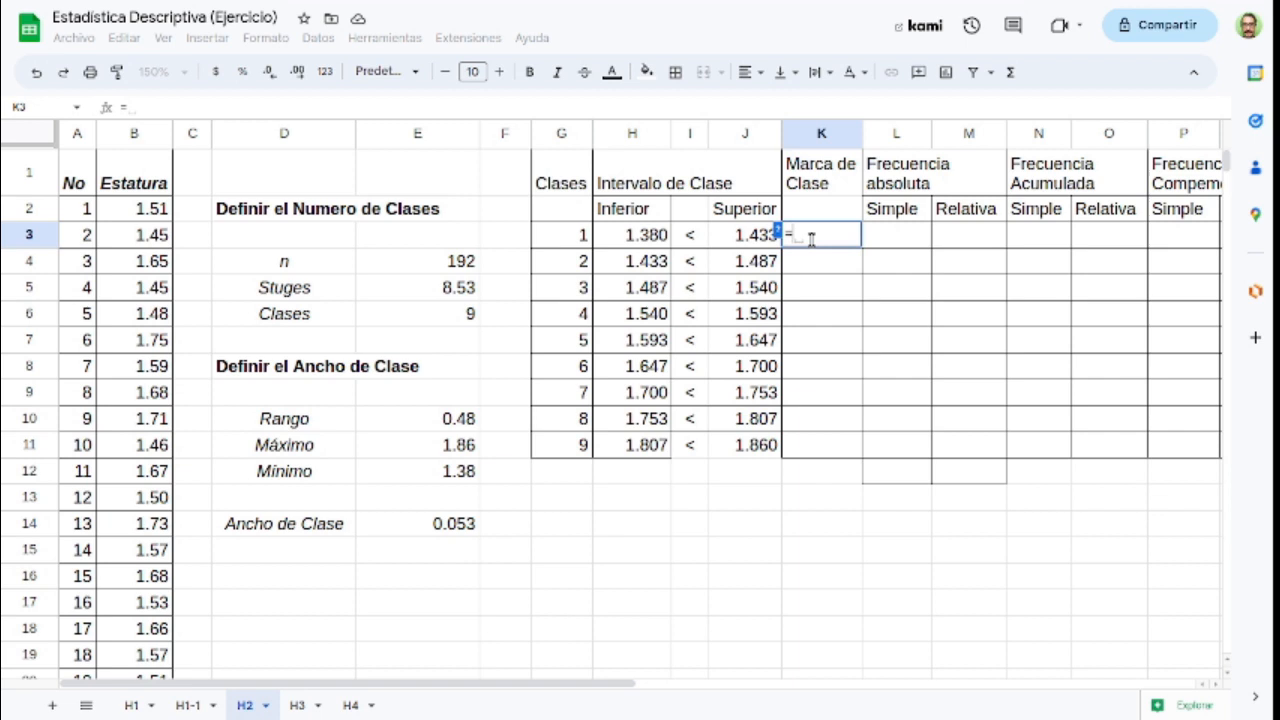
{"action": "type", "text": "Prome"}
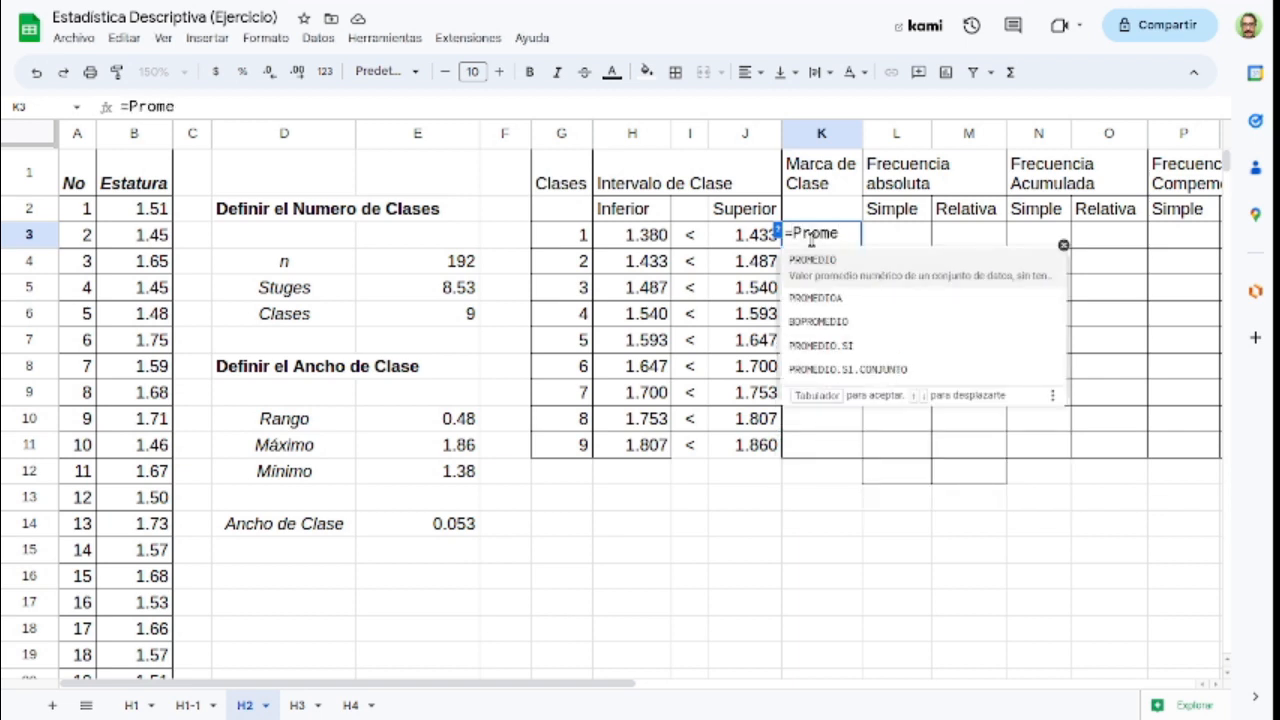
{"action": "key", "text": "Tab"}
{"action": "left_click", "coordinate": [634, 240]}
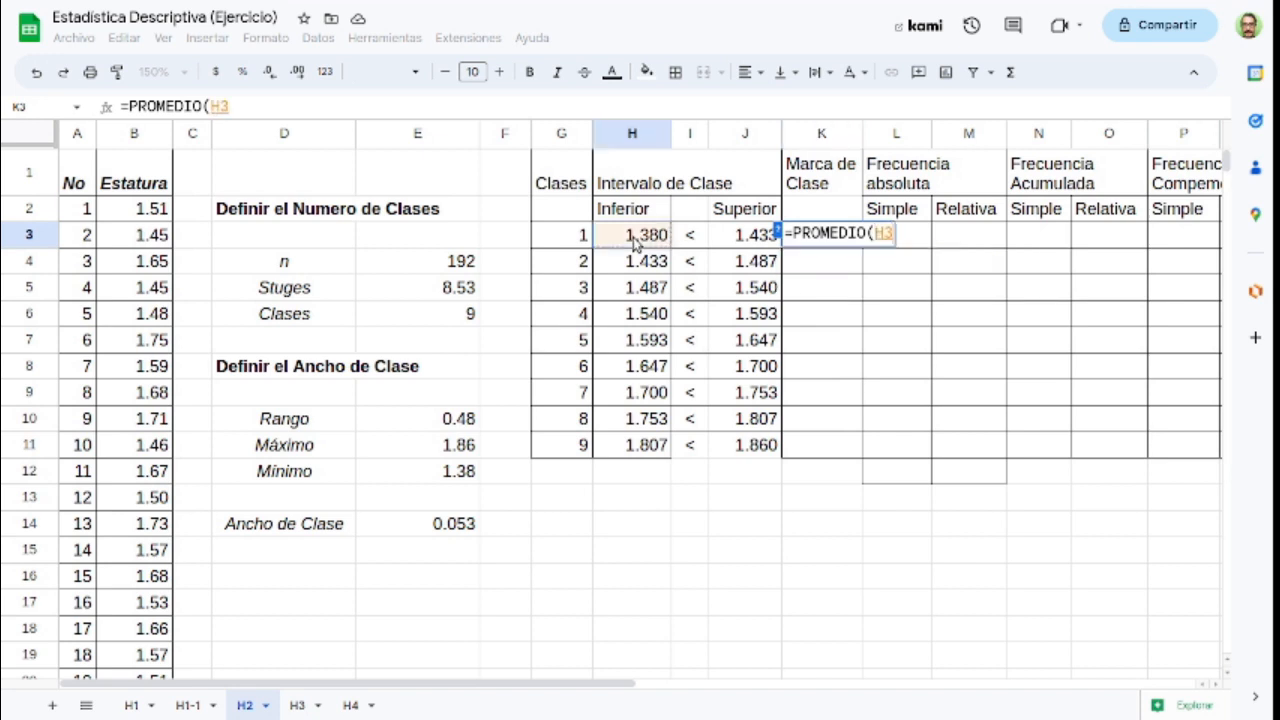
{"action": "type", "text": ","}
{"action": "left_click", "coordinate": [737, 237]}
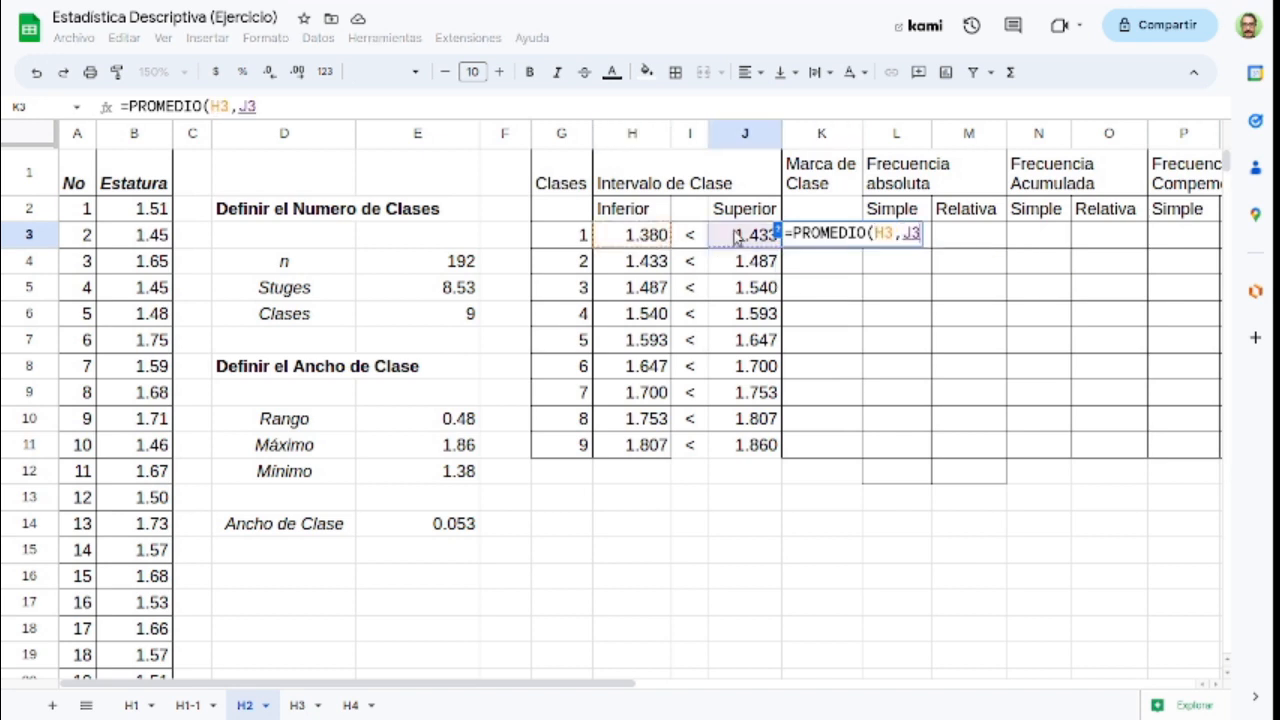
{"action": "type", "text": ")"}
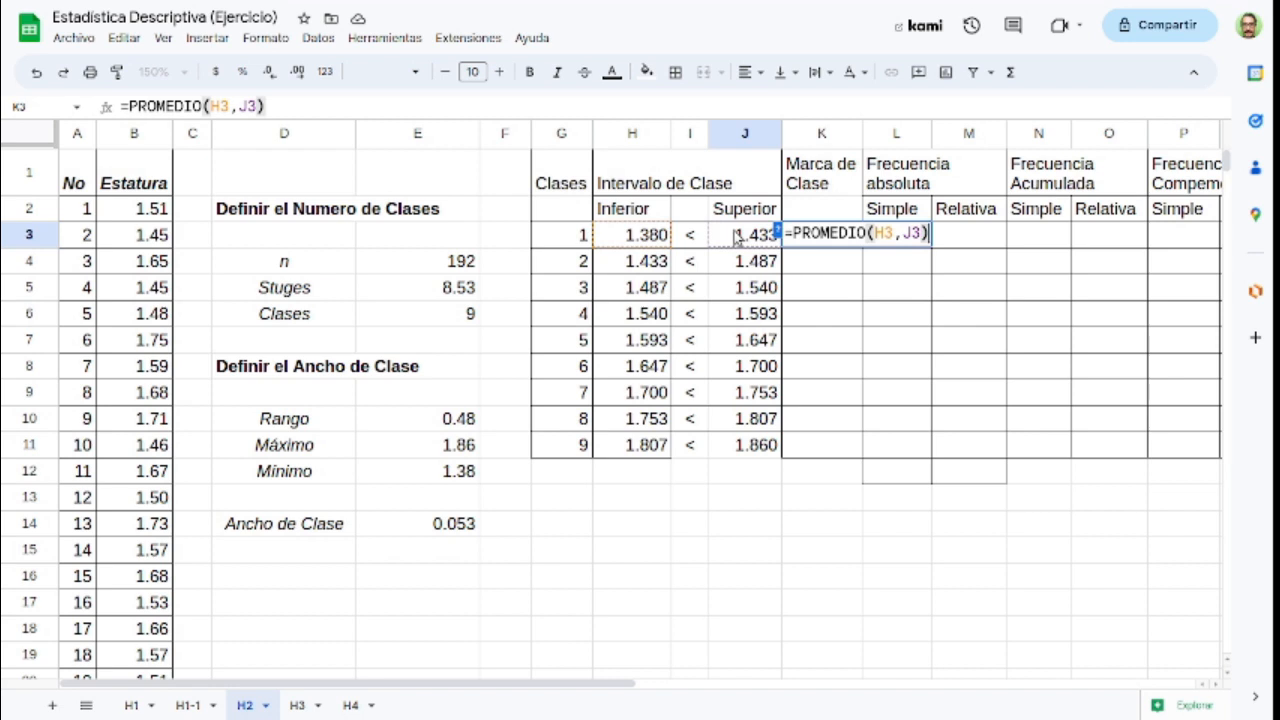
{"action": "key", "text": "Return"}
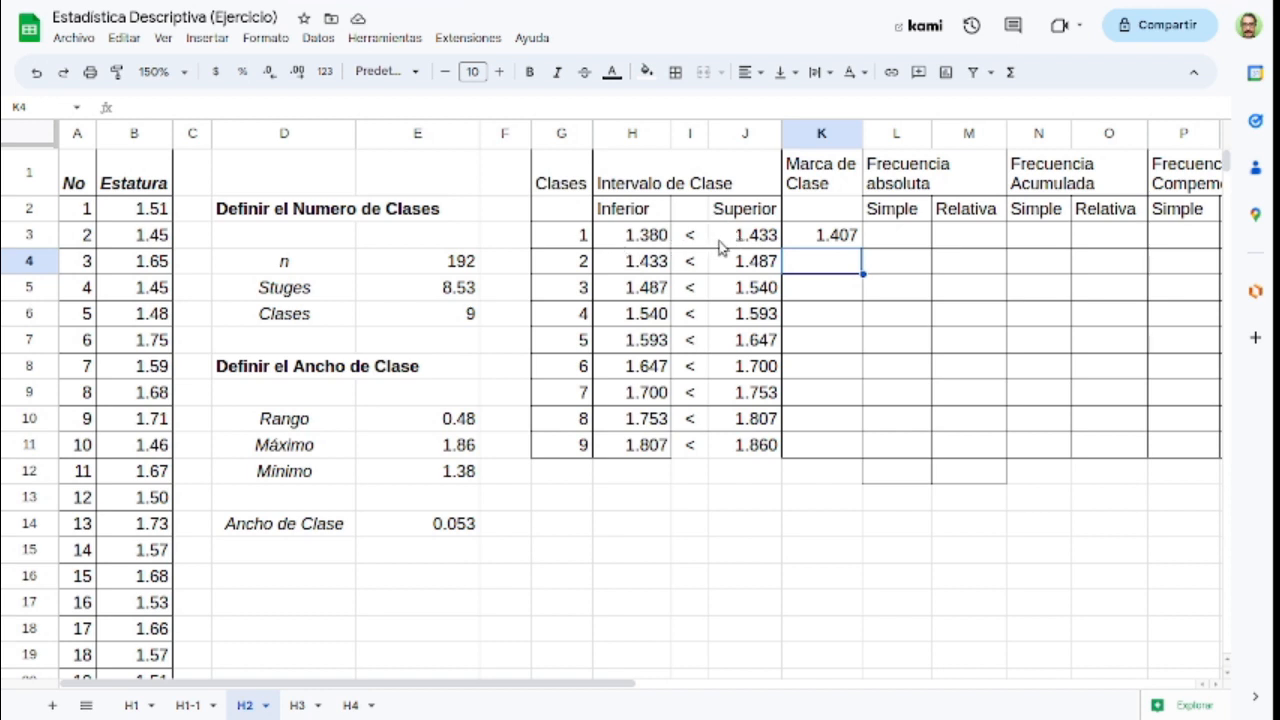
Step: Copy the Marca de Clase formula from K3 down to K11 for the remaining classes
{"action": "left_click", "coordinate": [808, 240]}
{"action": "key", "text": "ctrl+c"}
{"action": "key", "text": "shift+Down"}
{"action": "key", "text": "shift+Down"}
{"action": "key", "text": "shift+Down"}
{"action": "key", "text": "shift+Down"}
{"action": "key", "text": "shift+Down"}
{"action": "key", "text": "shift+Down"}
{"action": "key", "text": "shift+Down"}
{"action": "key", "text": "shift+Down"}
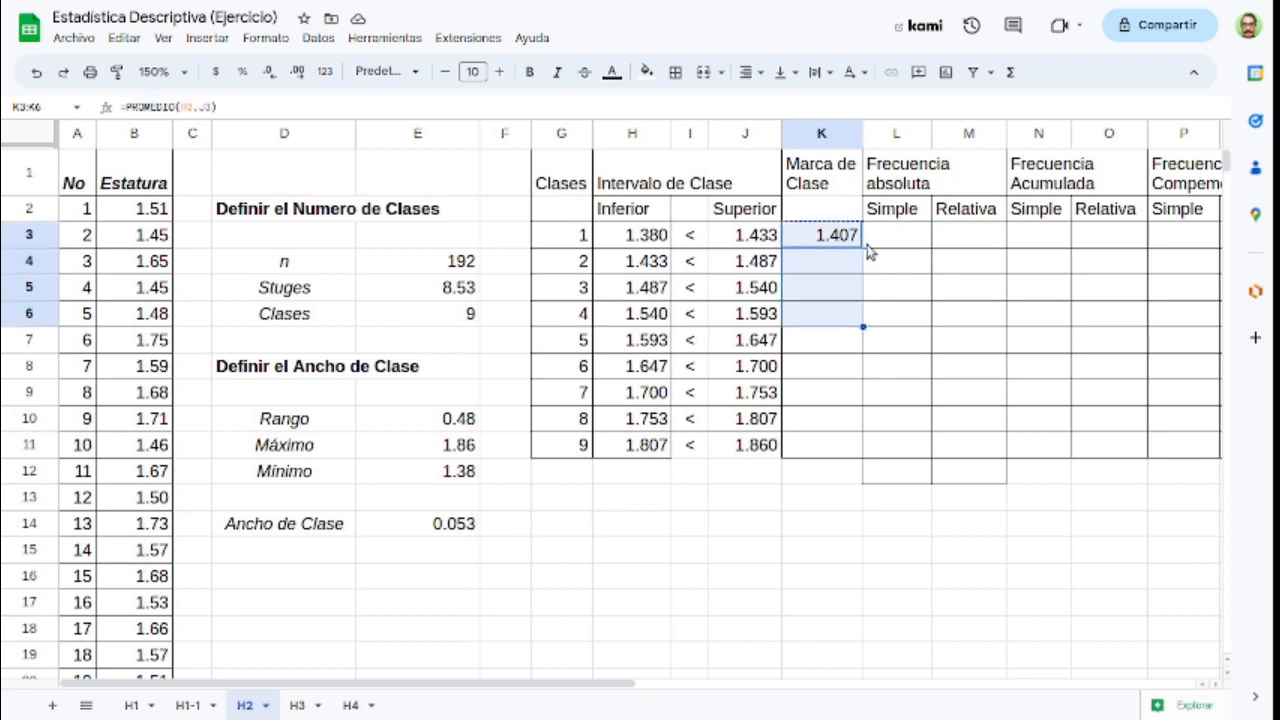
{"action": "key", "text": "ctrl+v"}
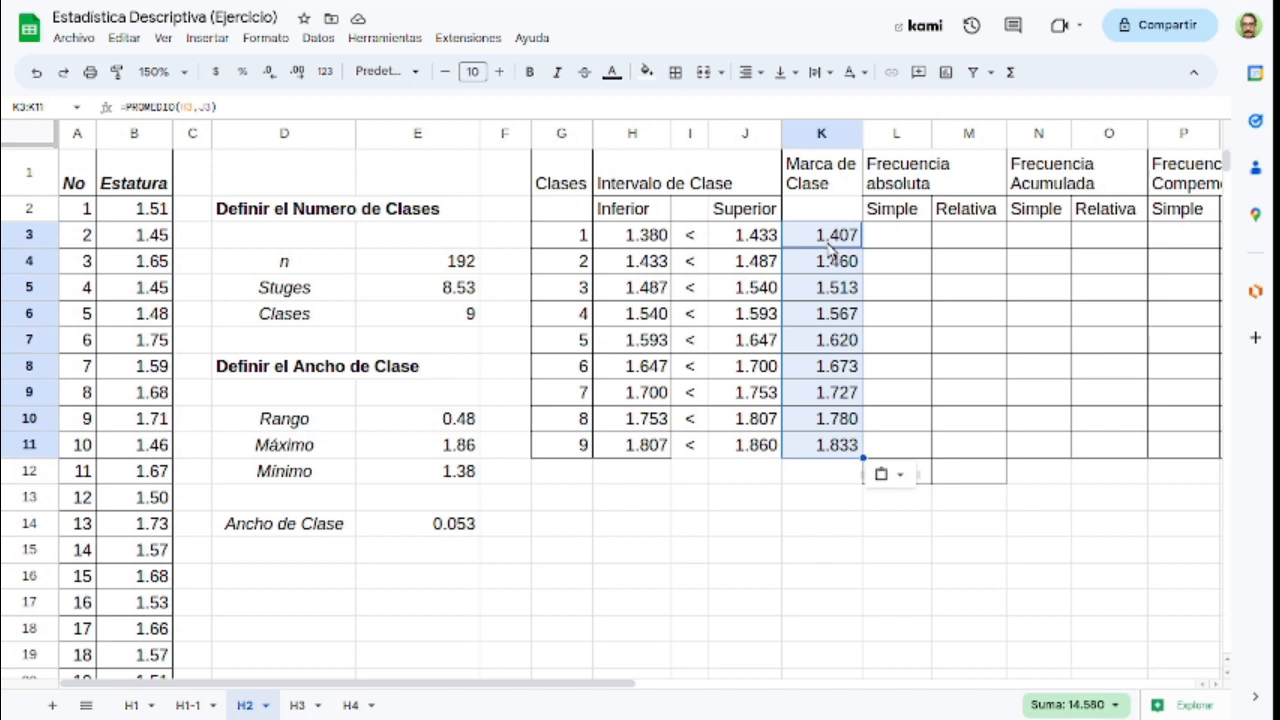
Step: Begin a CONTAR.SI.CONJUNTO formula in L3 for the simple absolute frequency, using the Estatura column B:B as the first criteria range
{"action": "left_click", "coordinate": [906, 240]}
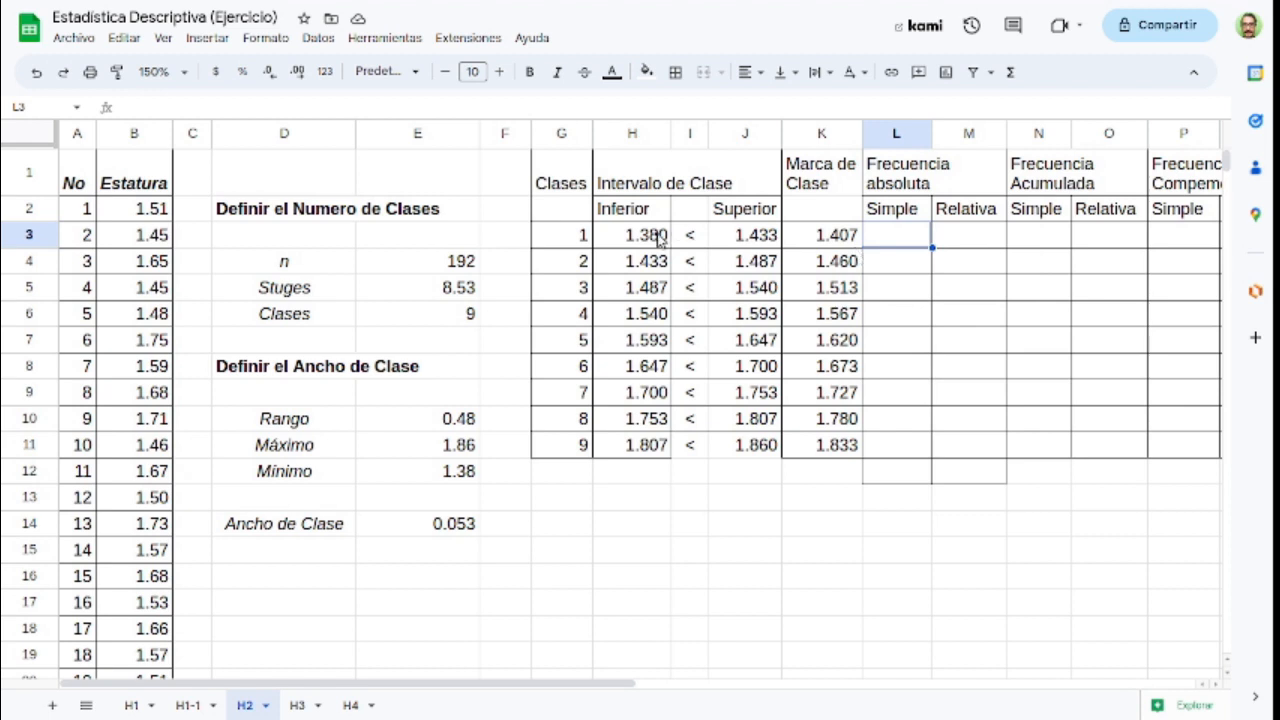
{"action": "left_click", "coordinate": [660, 238]}
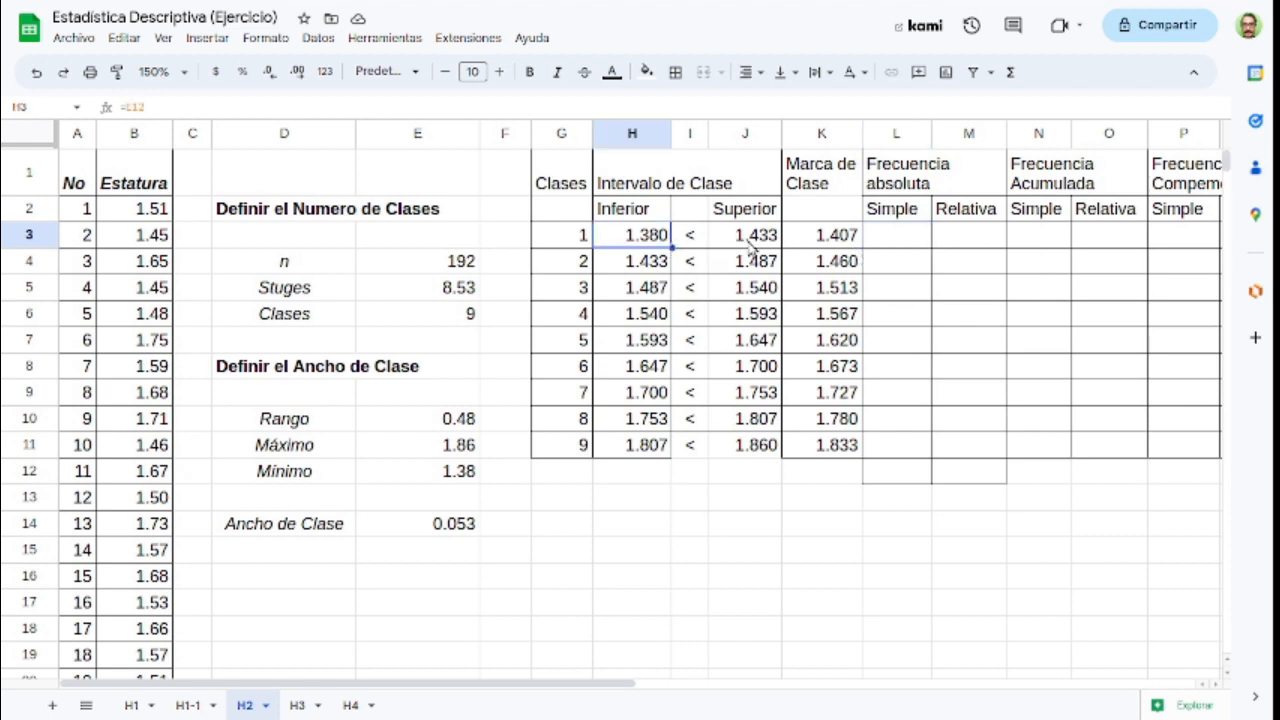
{"action": "left_click", "coordinate": [766, 243]}
{"action": "left_click", "coordinate": [891, 241]}
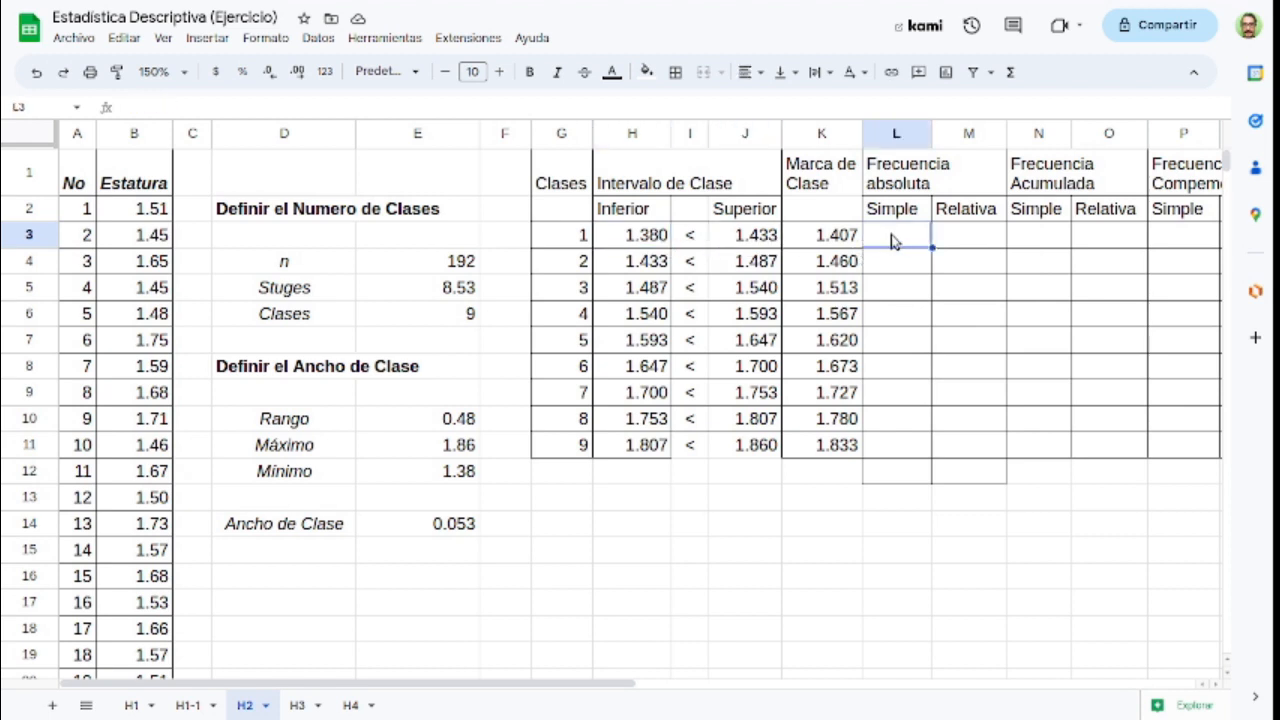
{"action": "type", "text": "="}
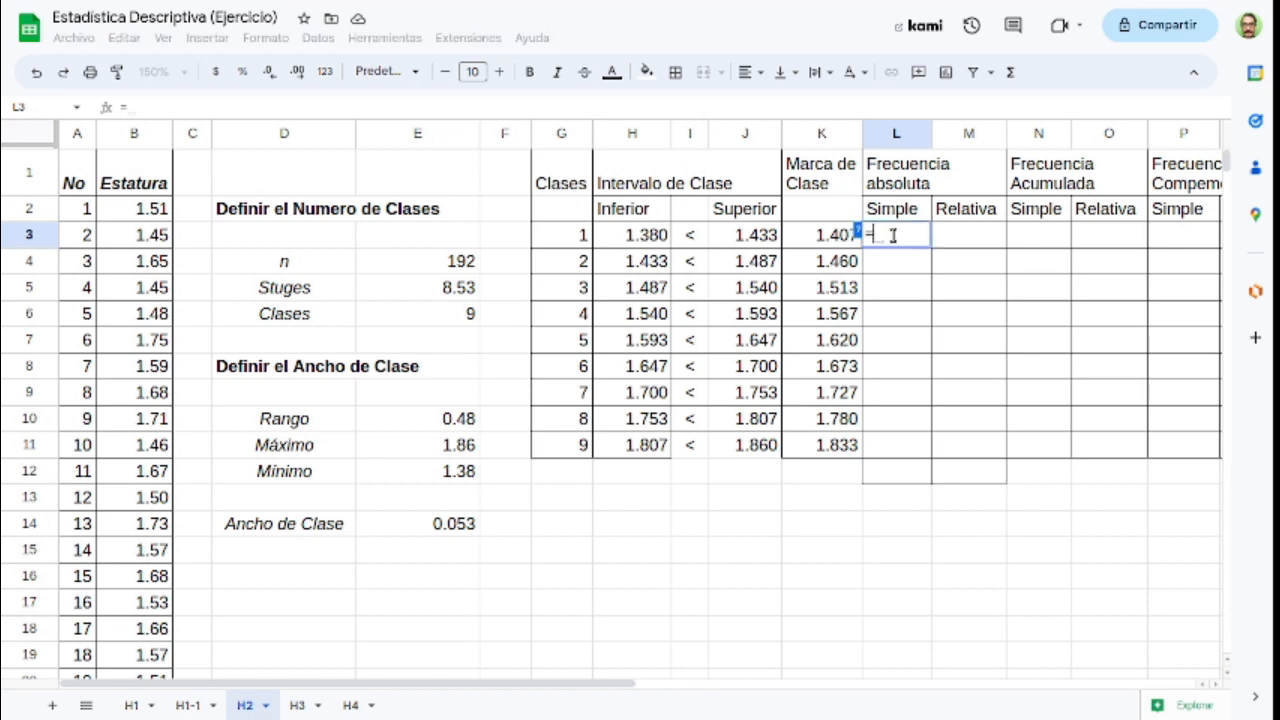
{"action": "type", "text": "contar.si"}
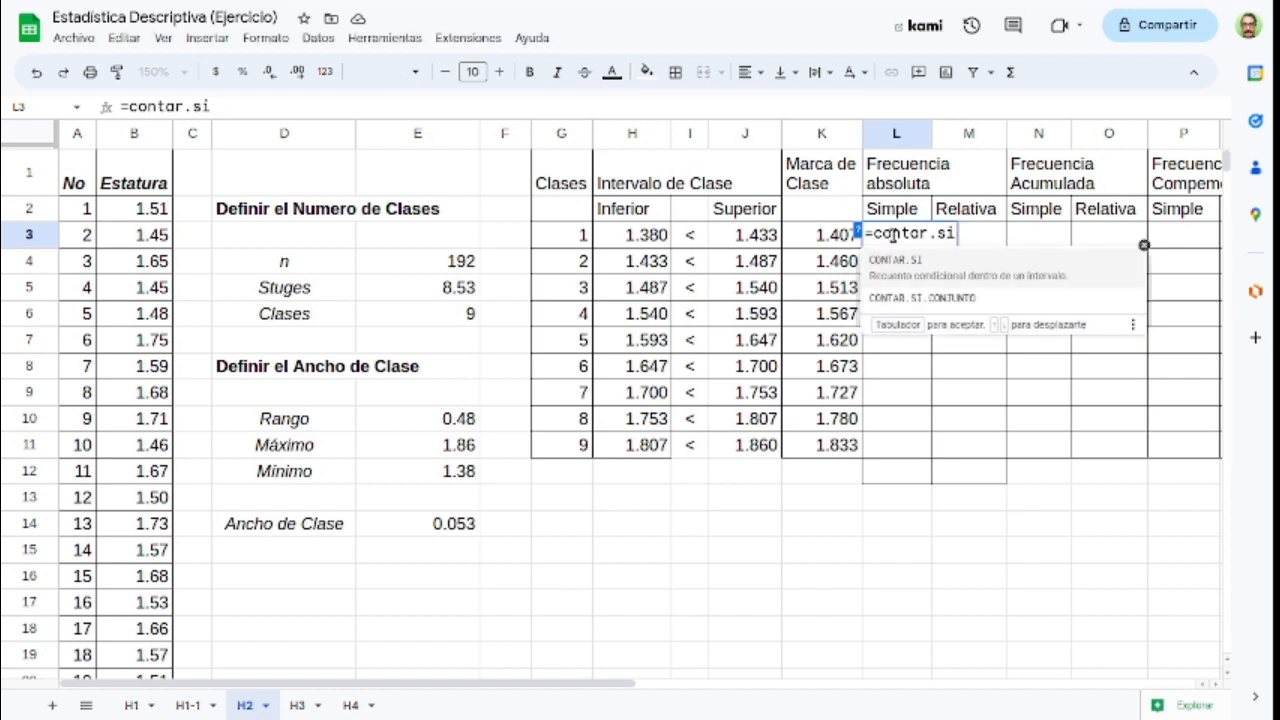
{"action": "type", "text": ".con"}
{"action": "key", "text": "Tab"}
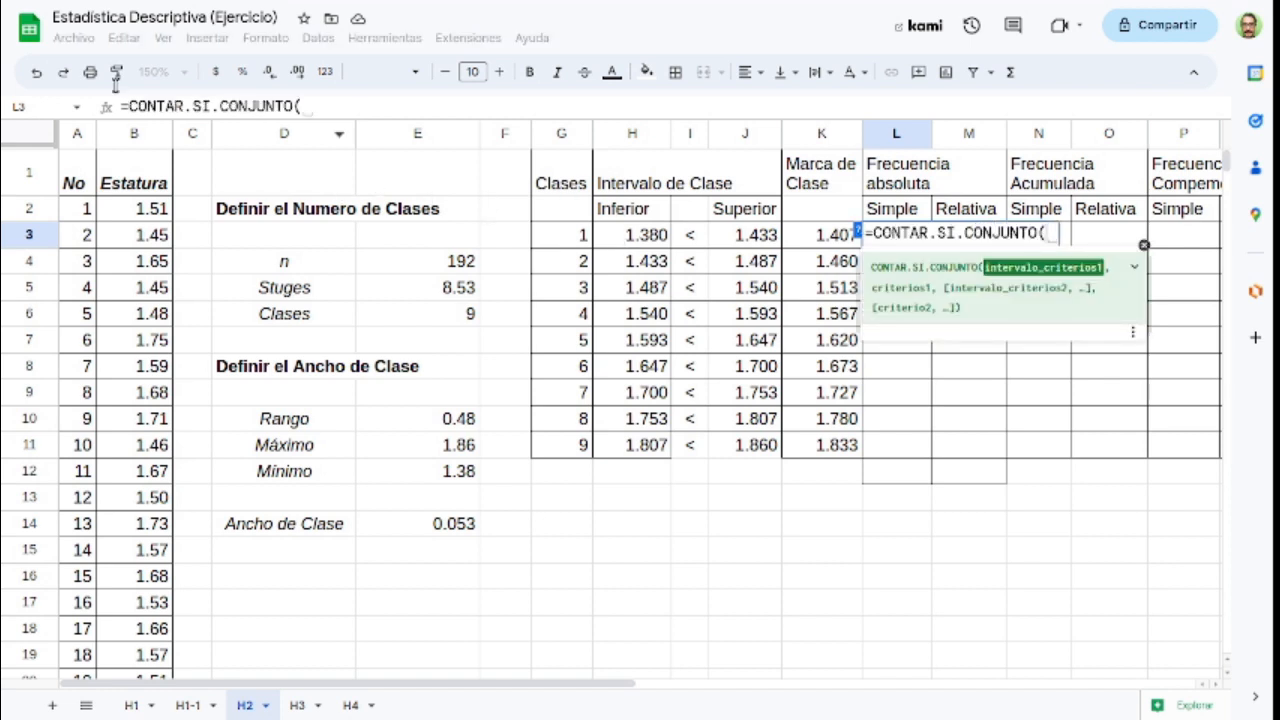
{"action": "left_click", "coordinate": [133, 135]}
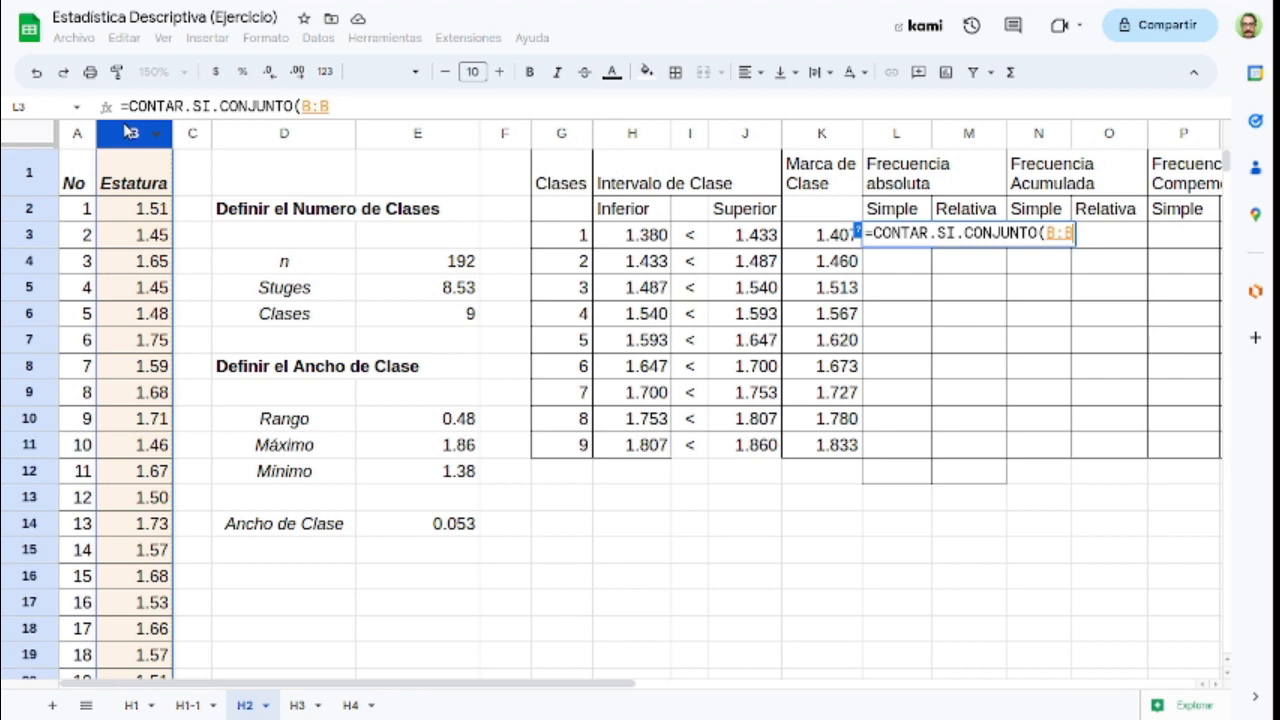
{"action": "type", "text": ","}
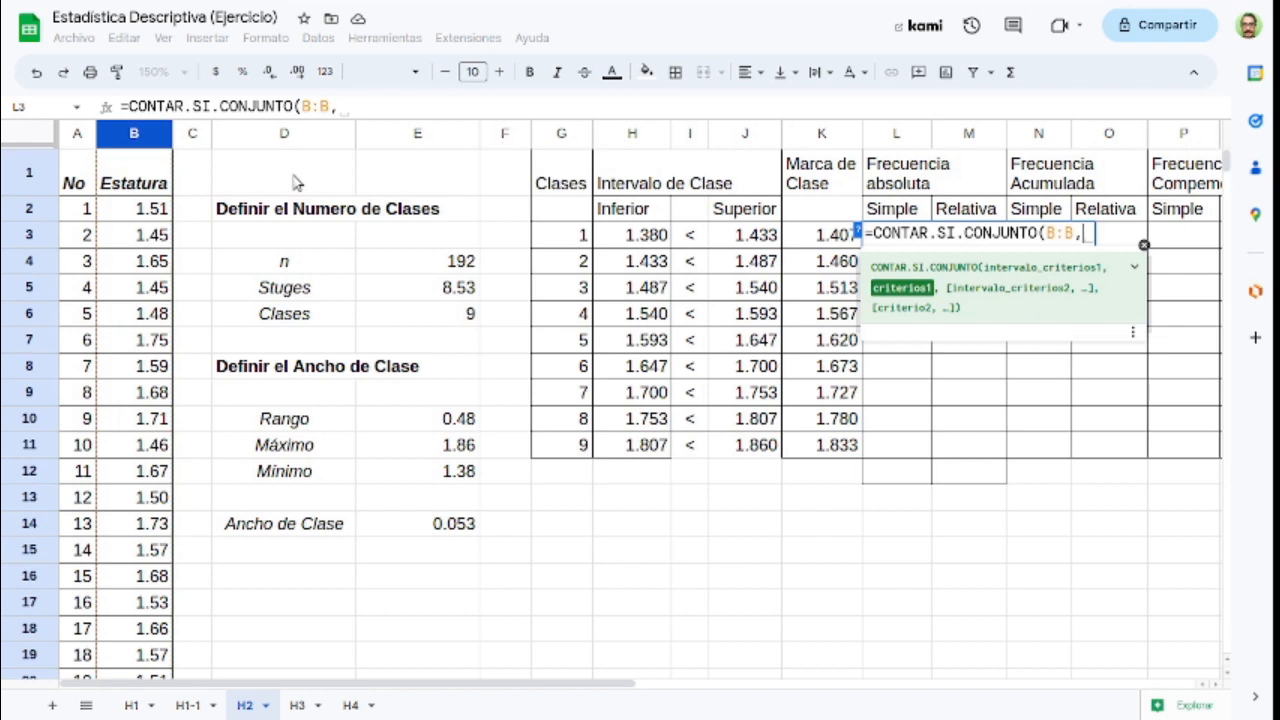
Step: Complete the CONTAR.SI.CONJUNTO formula in L3 with the criterion ">="&H3 for the lower limit
{"action": "type", "text": "\"><"}
{"action": "key", "text": "BackSpace"}
{"action": "type", "text": "="}
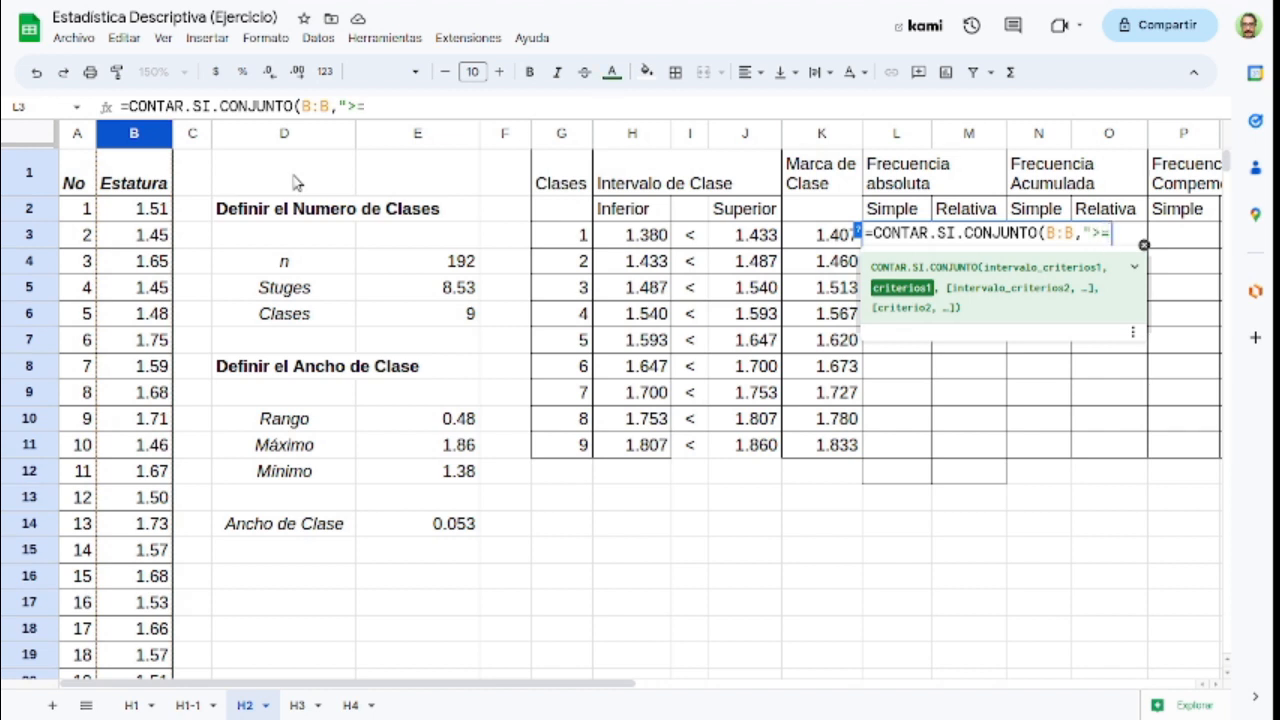
{"action": "type", "text": "\"&"}
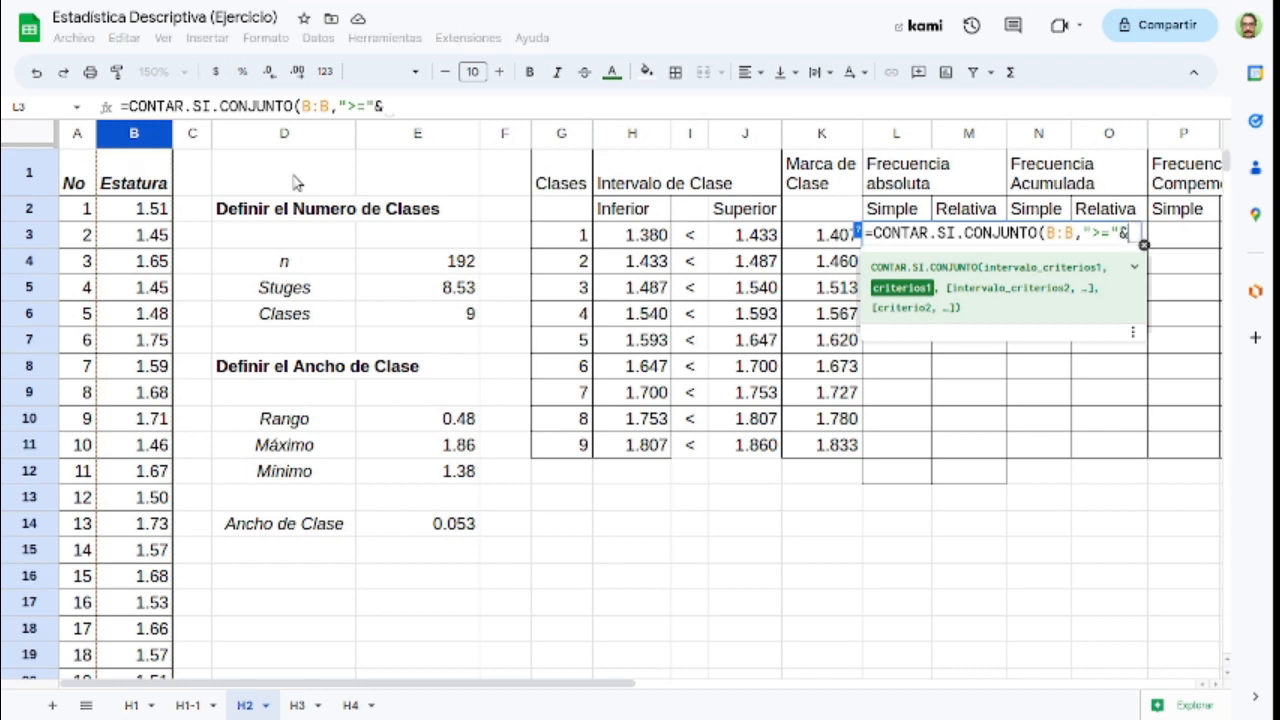
{"action": "left_click", "coordinate": [632, 236]}
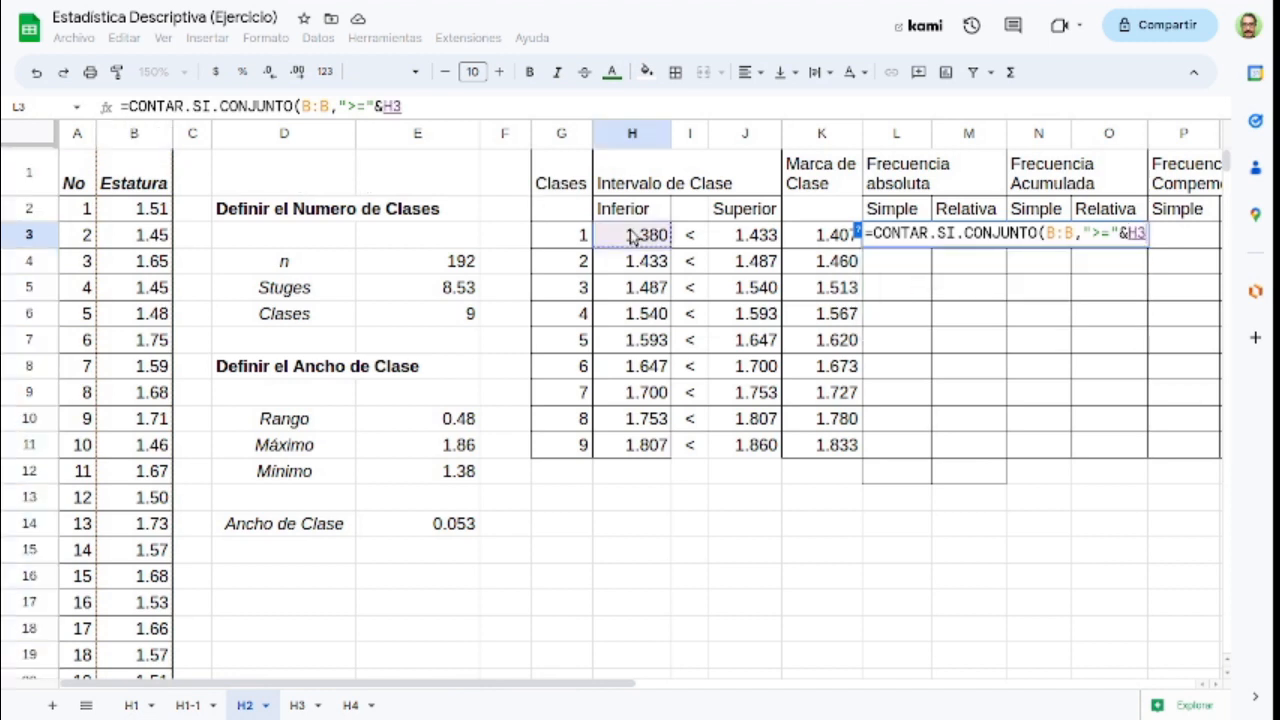
{"action": "type", "text": ")"}
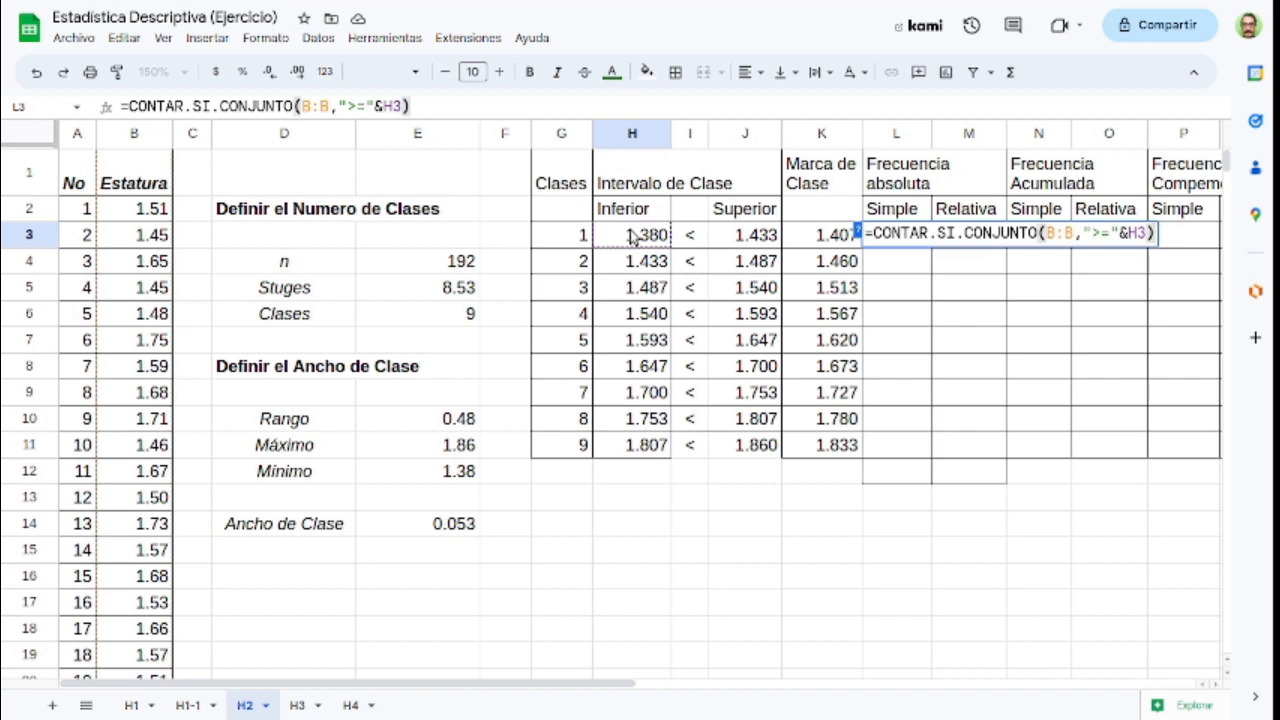
{"action": "key", "text": "Return"}
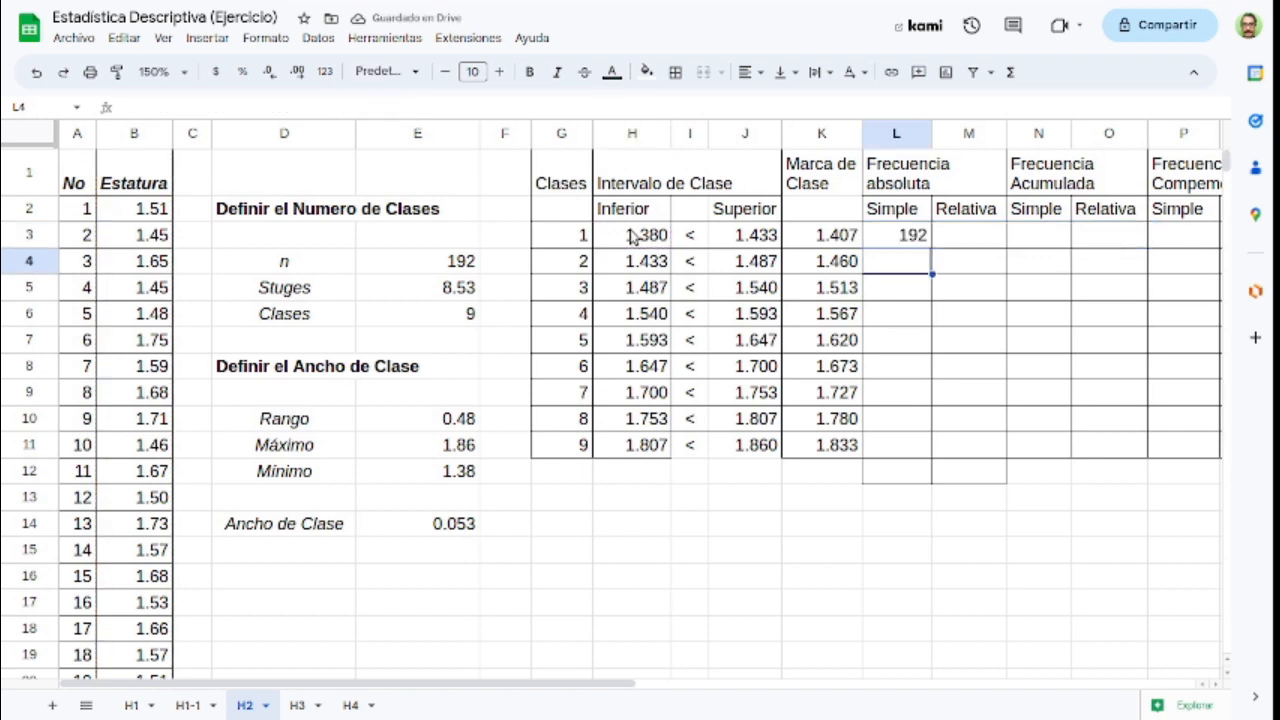
Step: Extend the L3 count formula with a second condition on column B:B, "<"&J3, for the upper limit
{"action": "key", "text": "Up"}
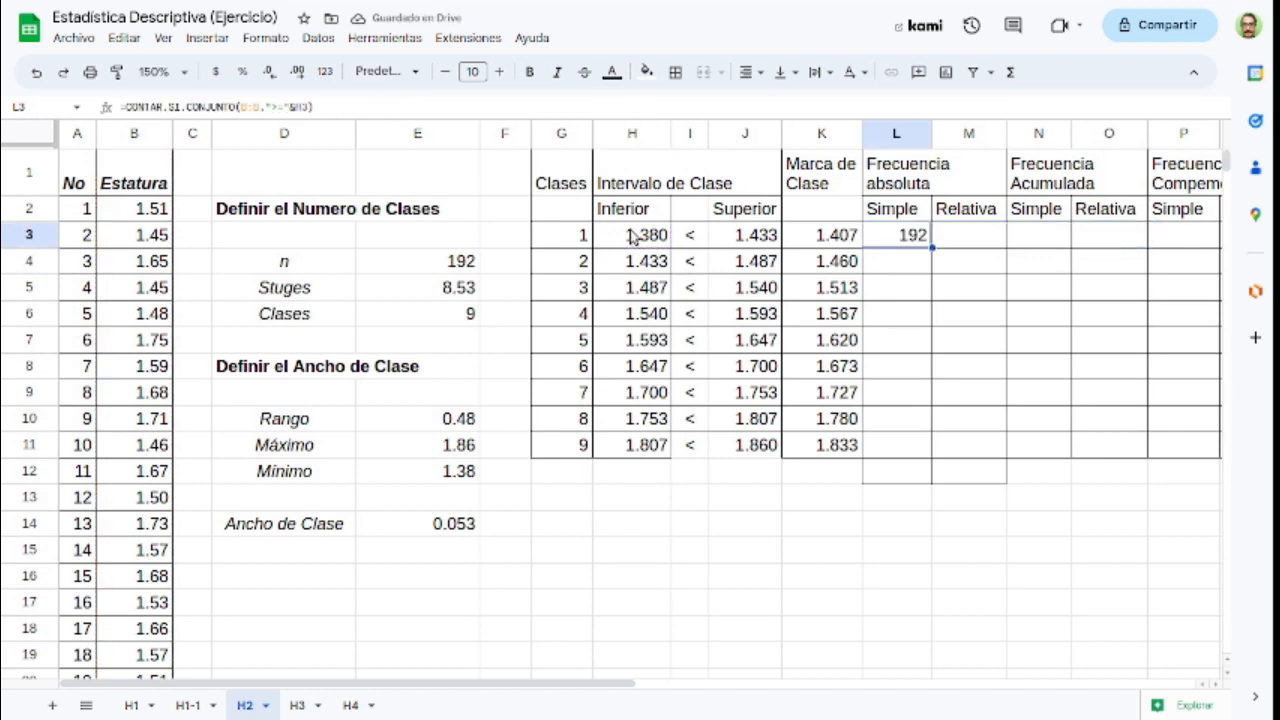
{"action": "key", "text": "F2"}
{"action": "type", "text": ","}
{"action": "left_click", "coordinate": [129, 141]}
{"action": "type", "text": ",B:B,\"<"}
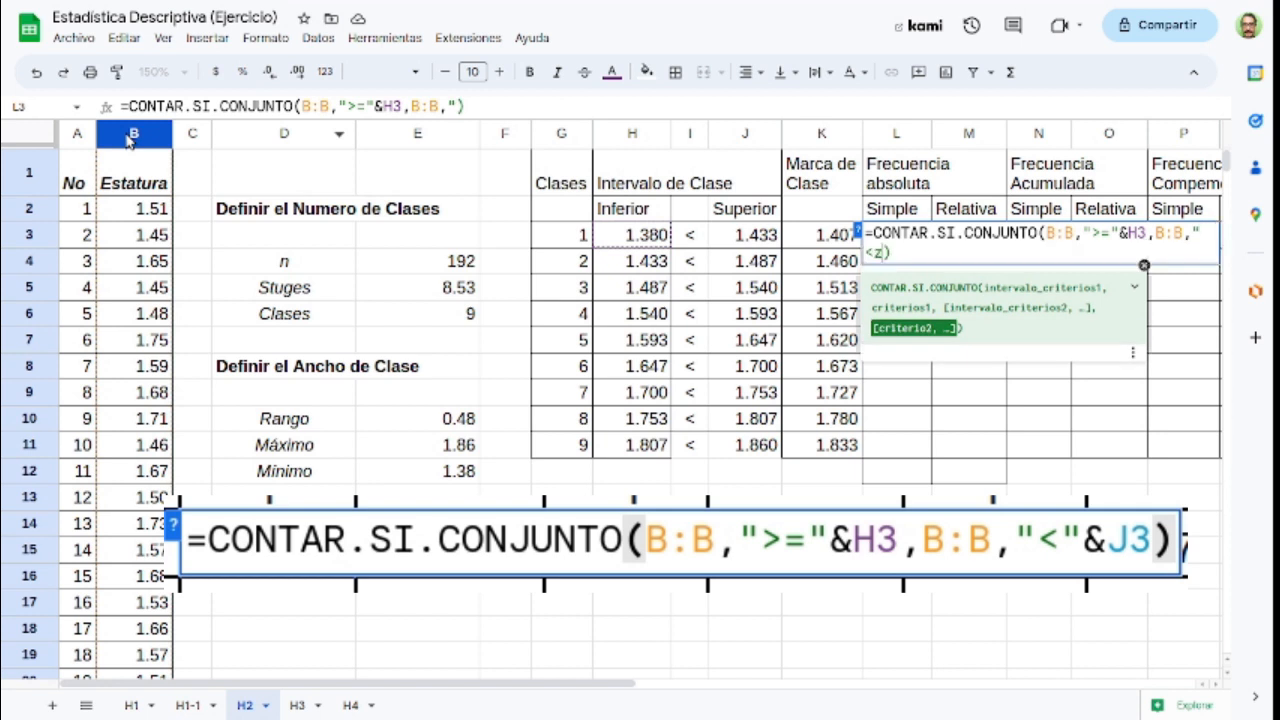
{"action": "type", "text": "\"&"}
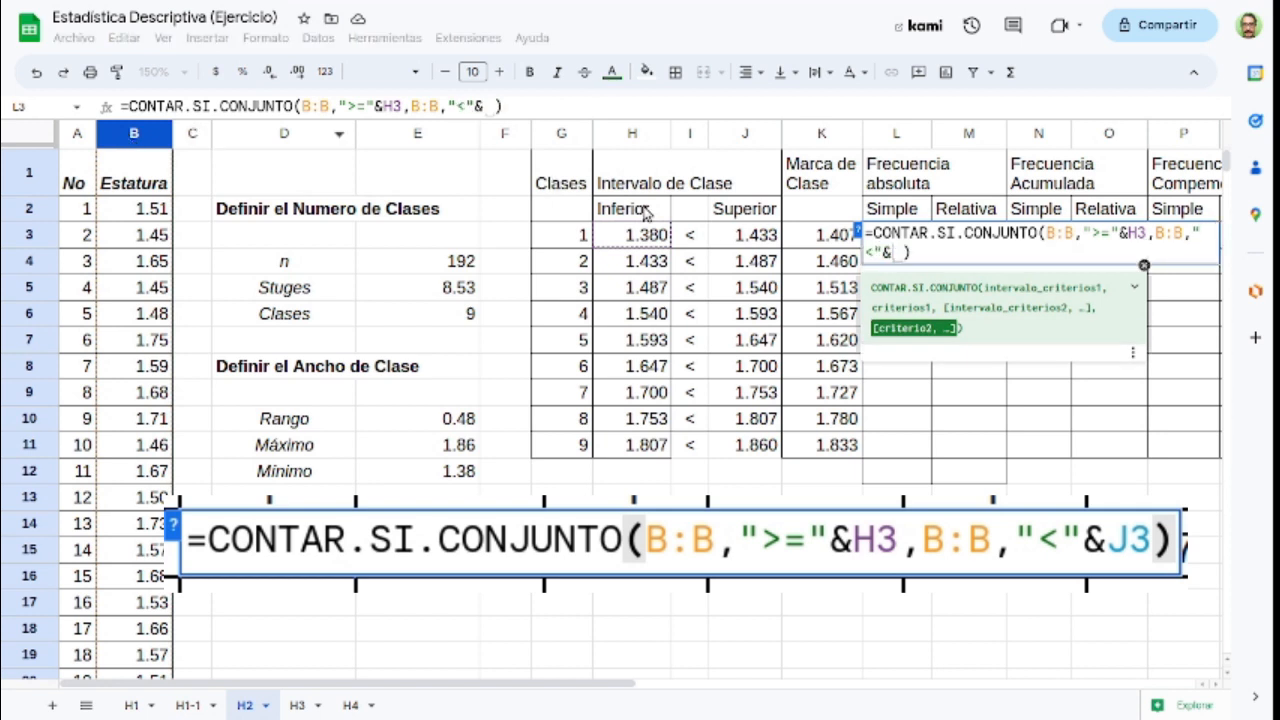
{"action": "left_click", "coordinate": [760, 243]}
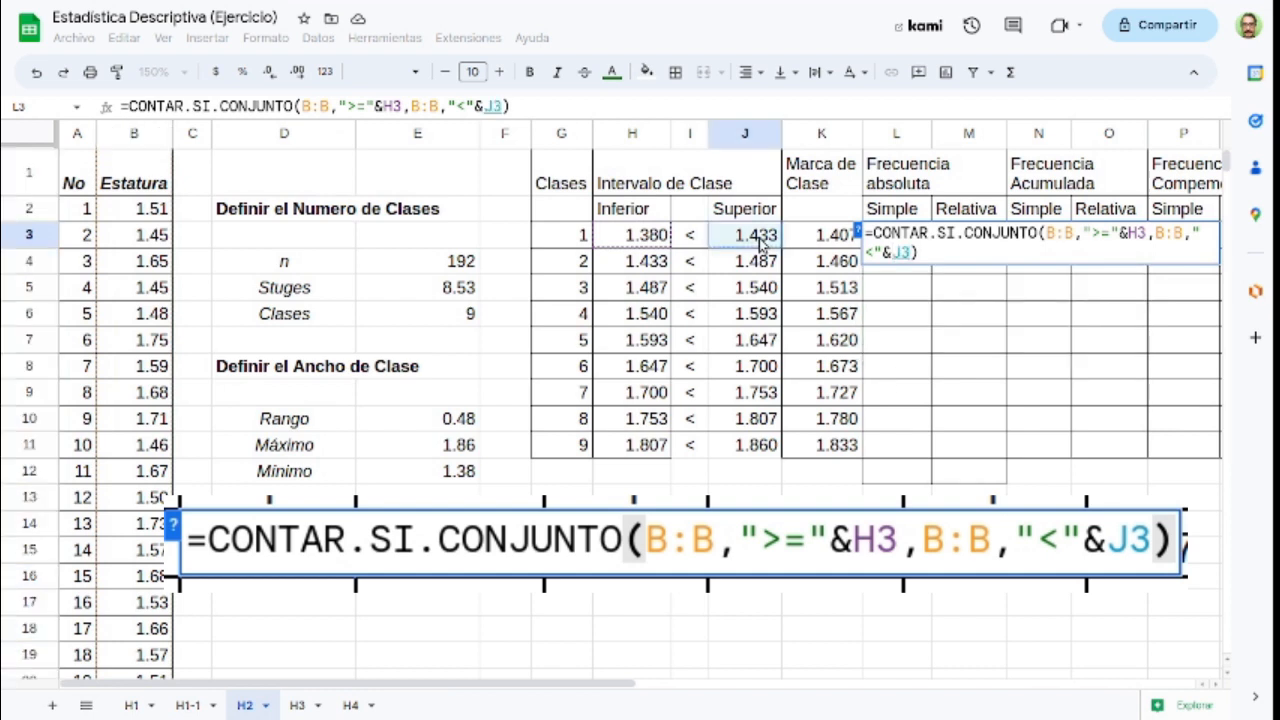
{"action": "key", "text": "Return"}
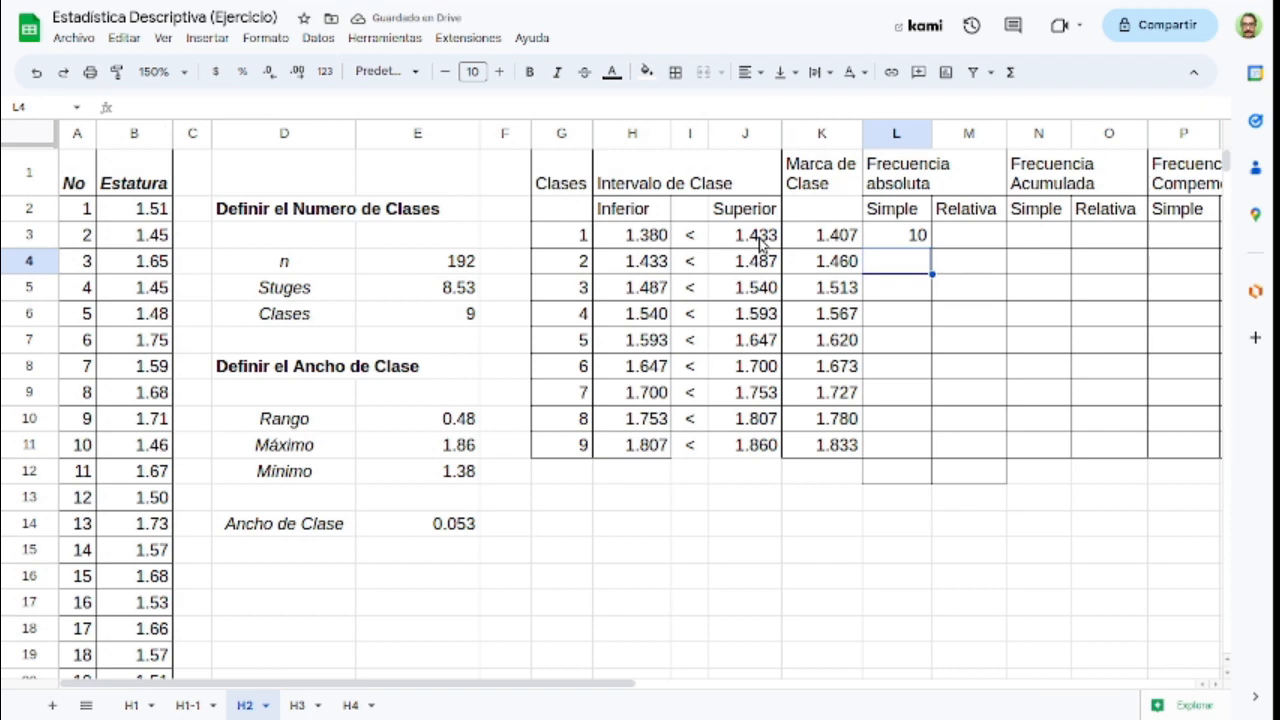
Step: Copy the simple absolute frequency formula from L3 down to L11 for the remaining classes
{"action": "left_click", "coordinate": [655, 240]}
{"action": "left_click", "coordinate": [760, 240]}
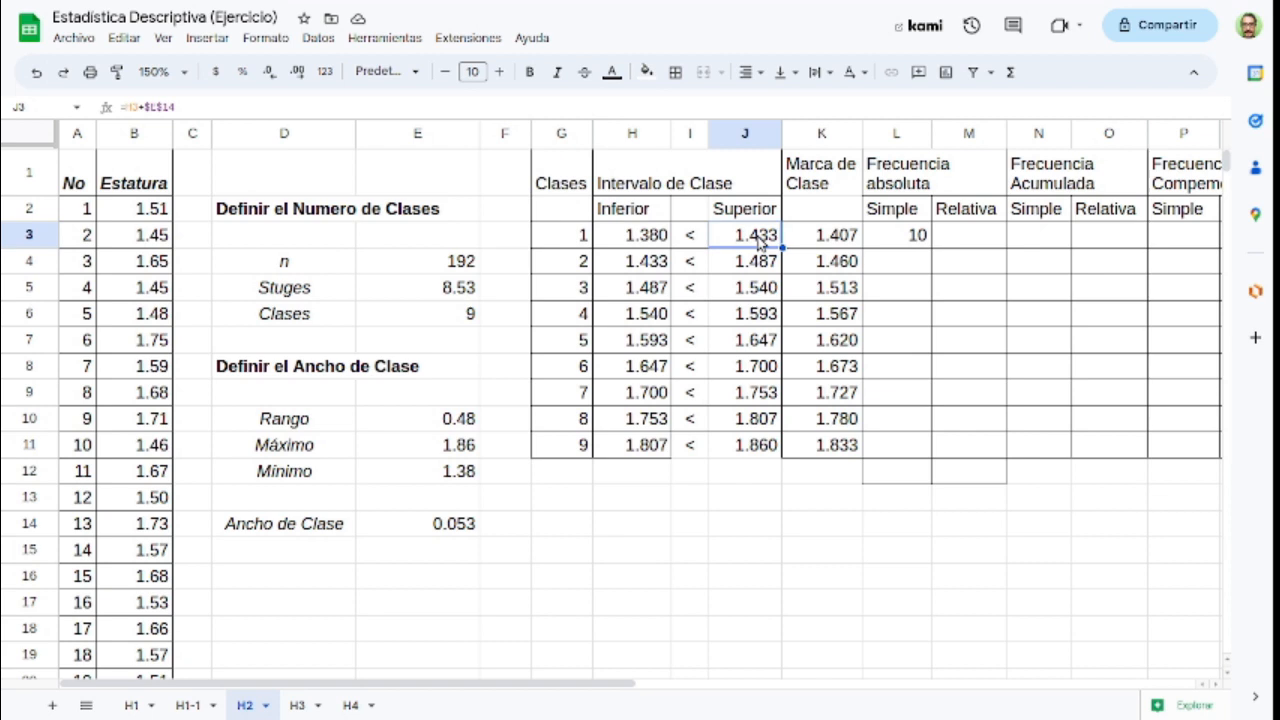
{"action": "left_click", "coordinate": [895, 236]}
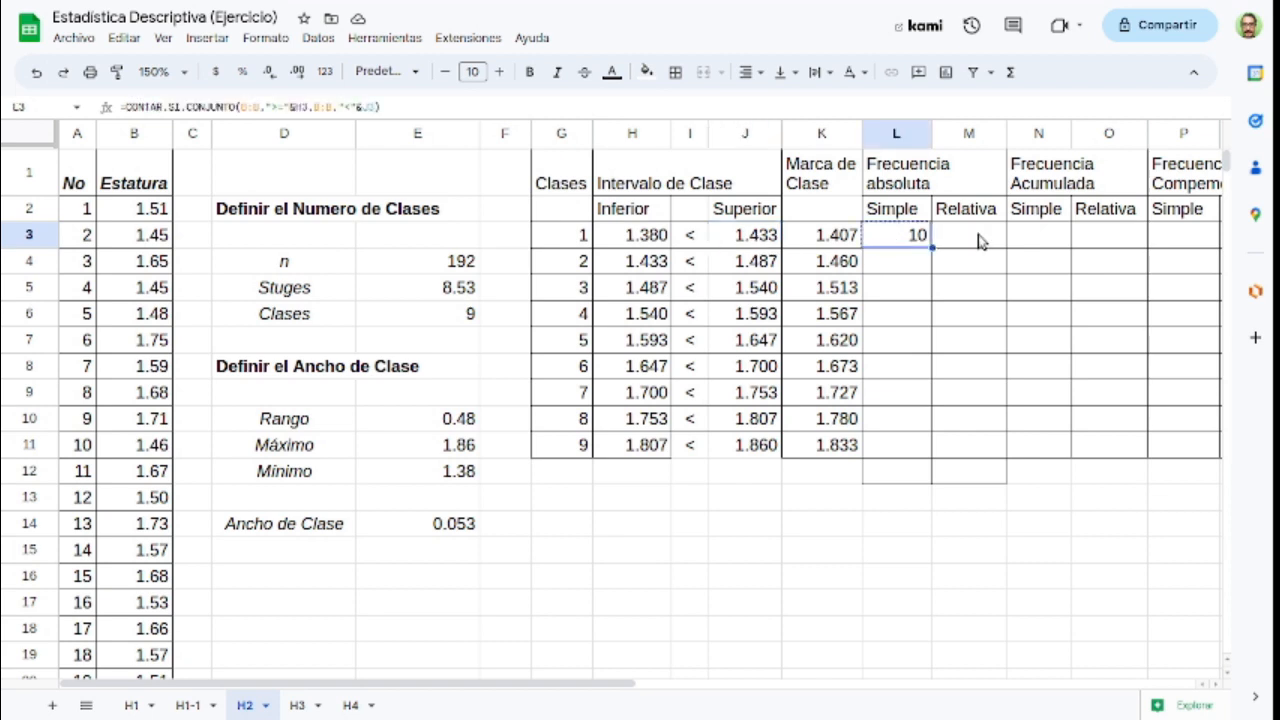
{"action": "key", "text": "shift+Down"}
{"action": "key", "text": "shift+Down"}
{"action": "key", "text": "shift+Down"}
{"action": "key", "text": "shift+Down"}
{"action": "key", "text": "shift+Down"}
{"action": "key", "text": "shift+Down"}
{"action": "key", "text": "shift+Down"}
{"action": "key", "text": "shift+Down"}
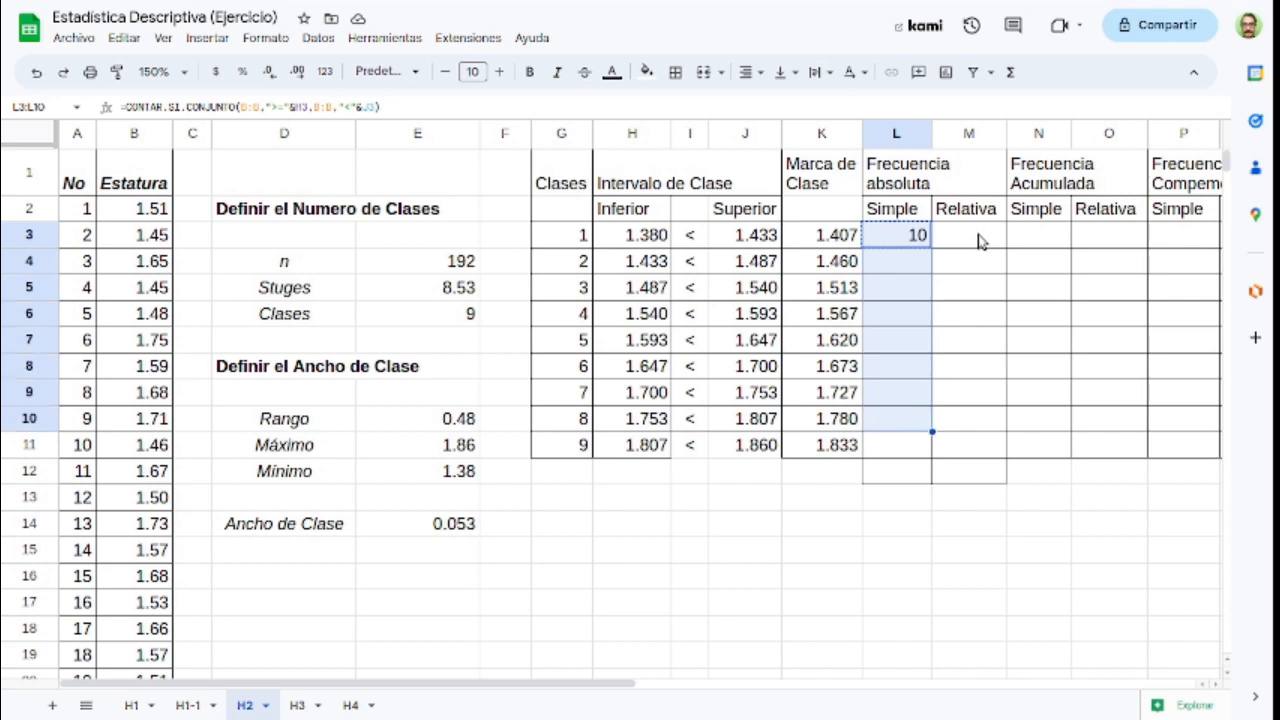
{"action": "key", "text": "ctrl+v"}
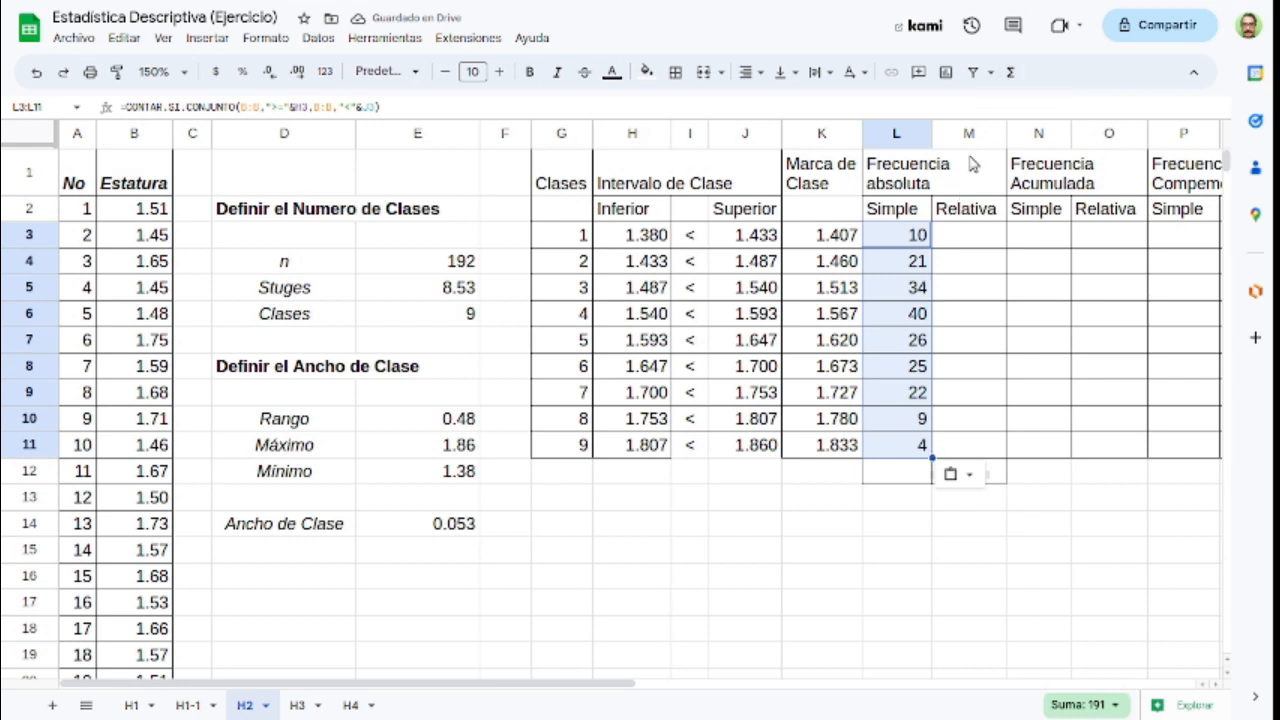
Step: Total the simple absolute frequencies in cell L12 with =SUMA(L3:L11)
{"action": "left_click", "coordinate": [1010, 72]}
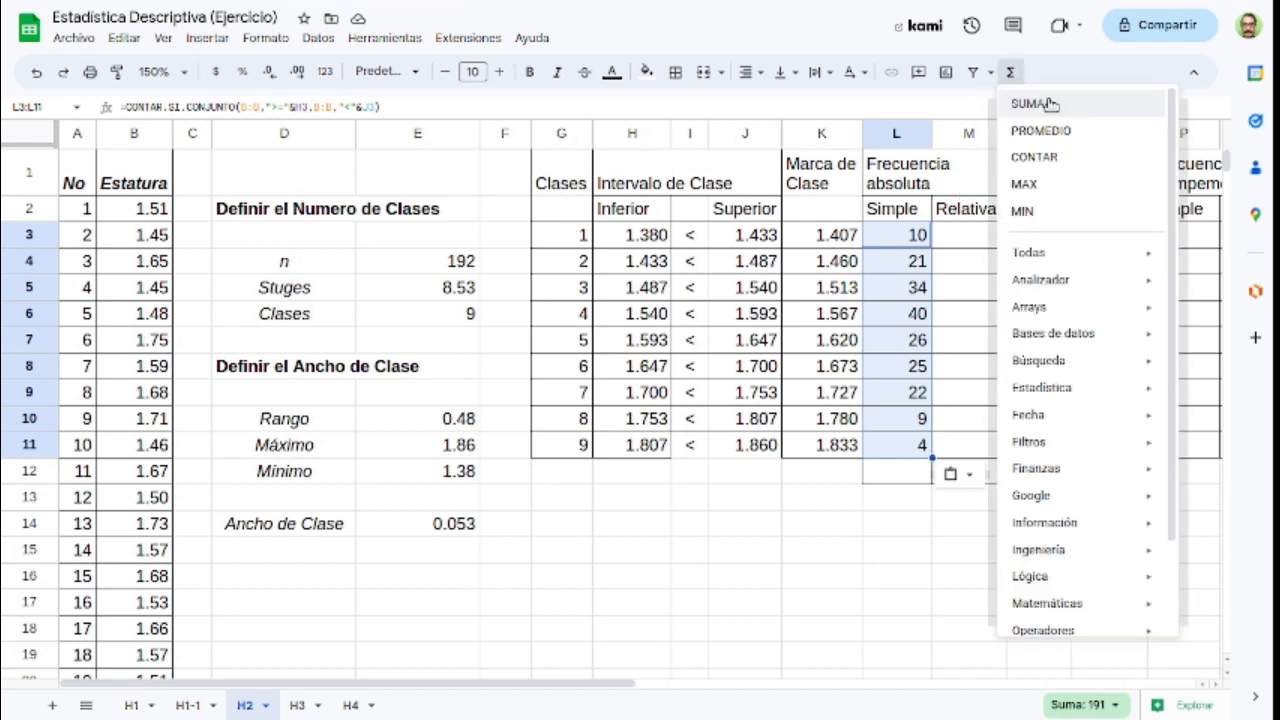
{"action": "left_click", "coordinate": [1054, 105]}
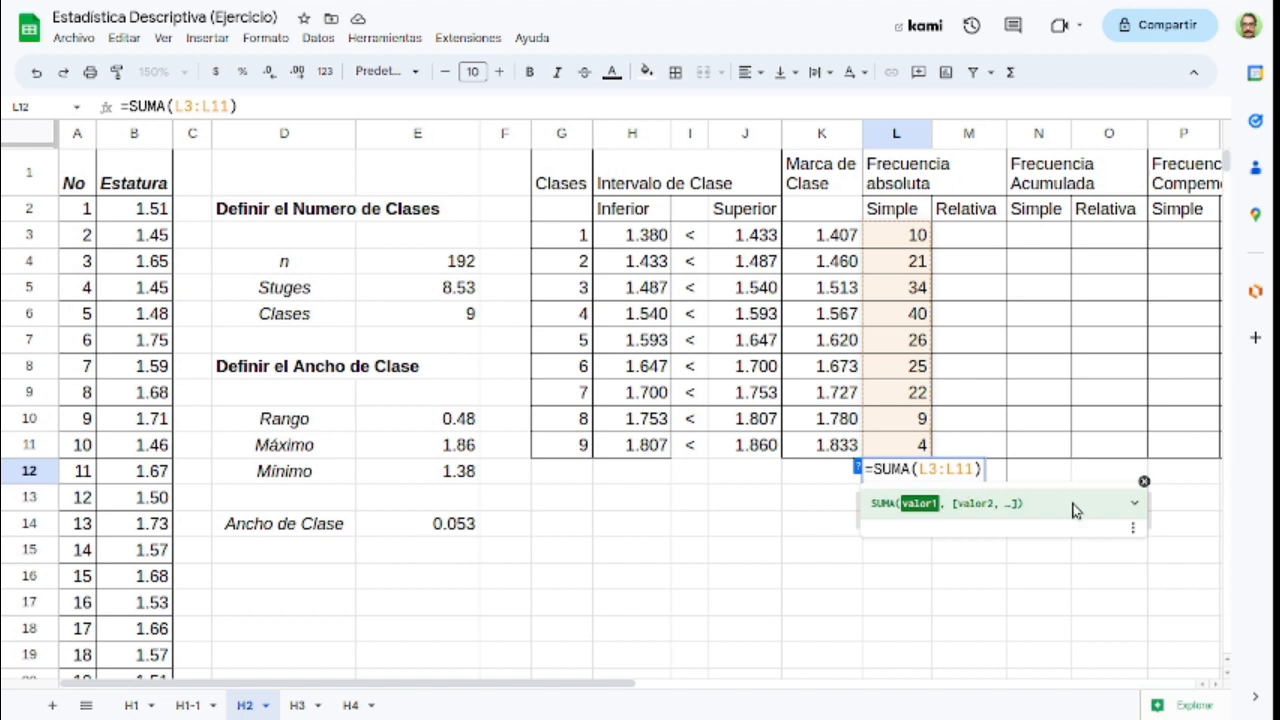
{"action": "key", "text": "Return"}
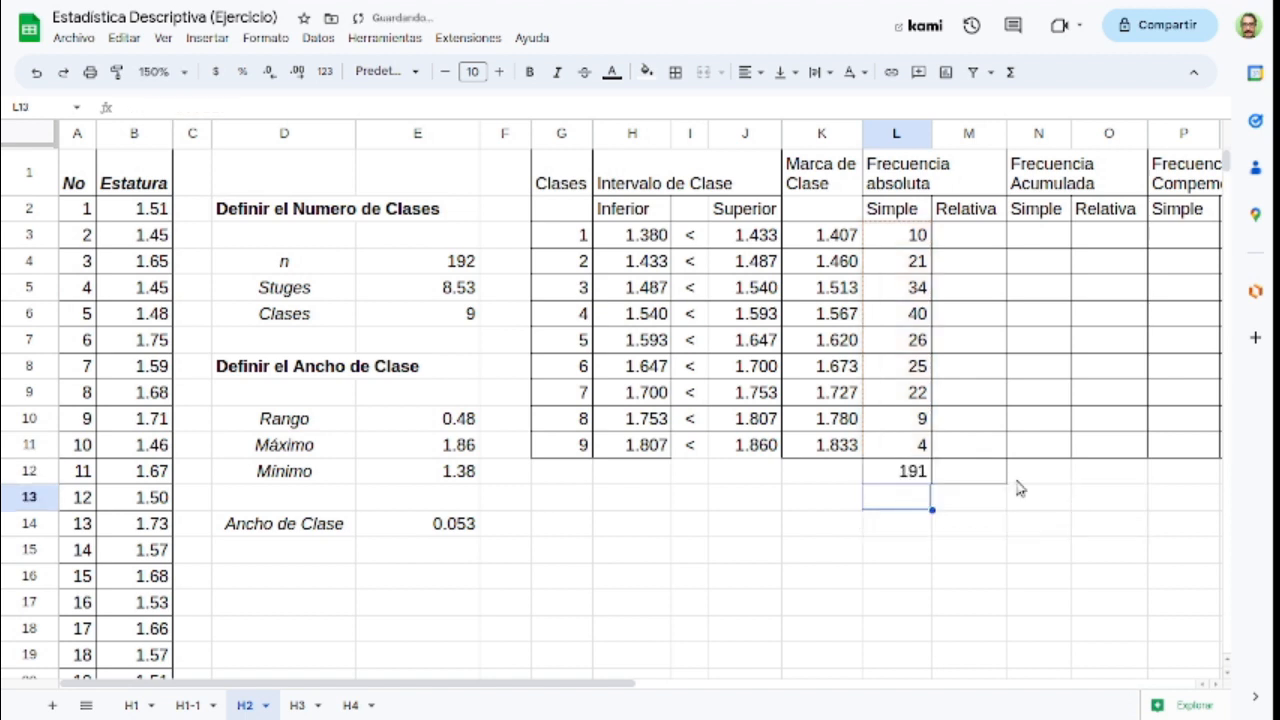
{"action": "left_click", "coordinate": [910, 472]}
Step: Highlight the last class's simple absolute frequency, cell L11, with an orange fill
{"action": "left_click", "coordinate": [910, 450]}
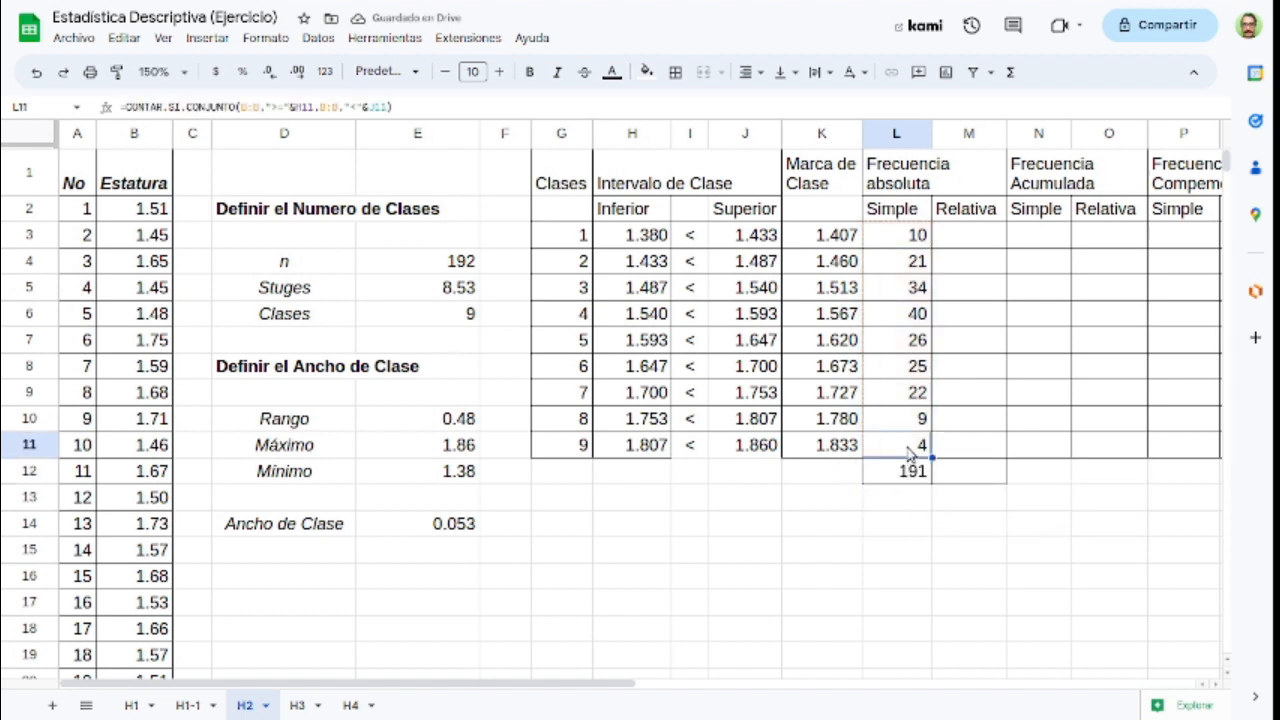
{"action": "left_click", "coordinate": [644, 73]}
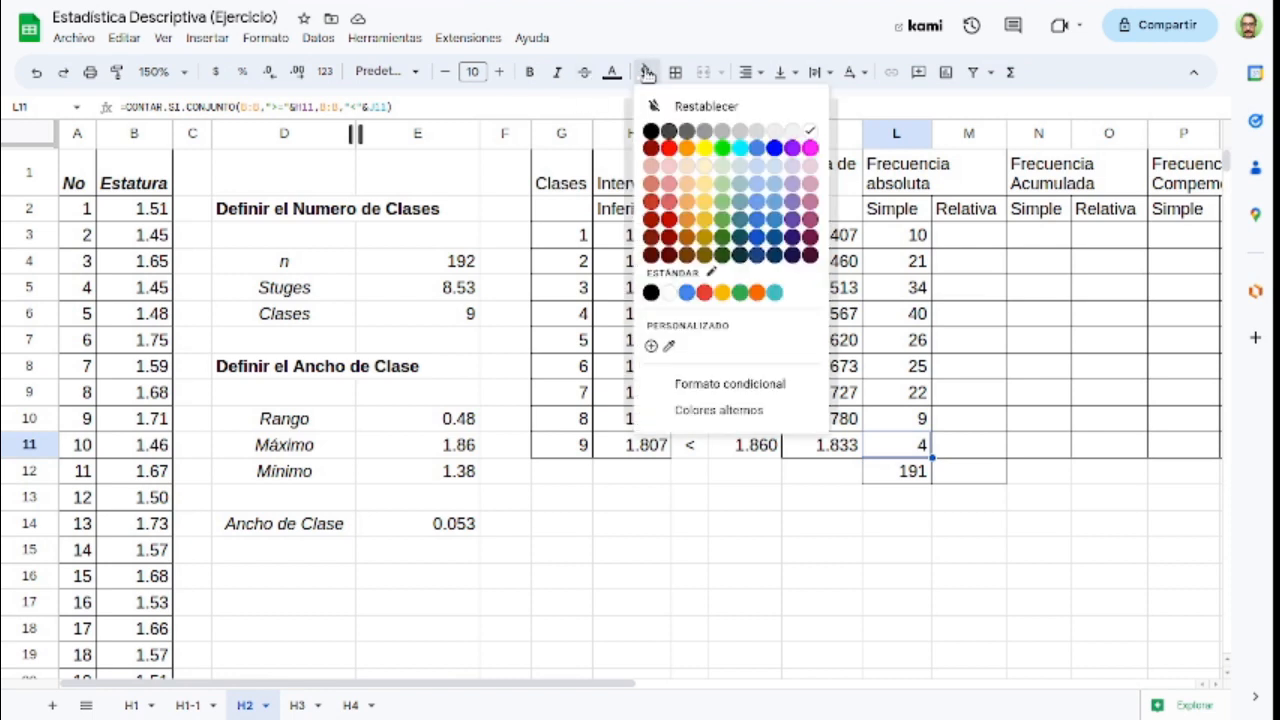
{"action": "left_click", "coordinate": [684, 150]}
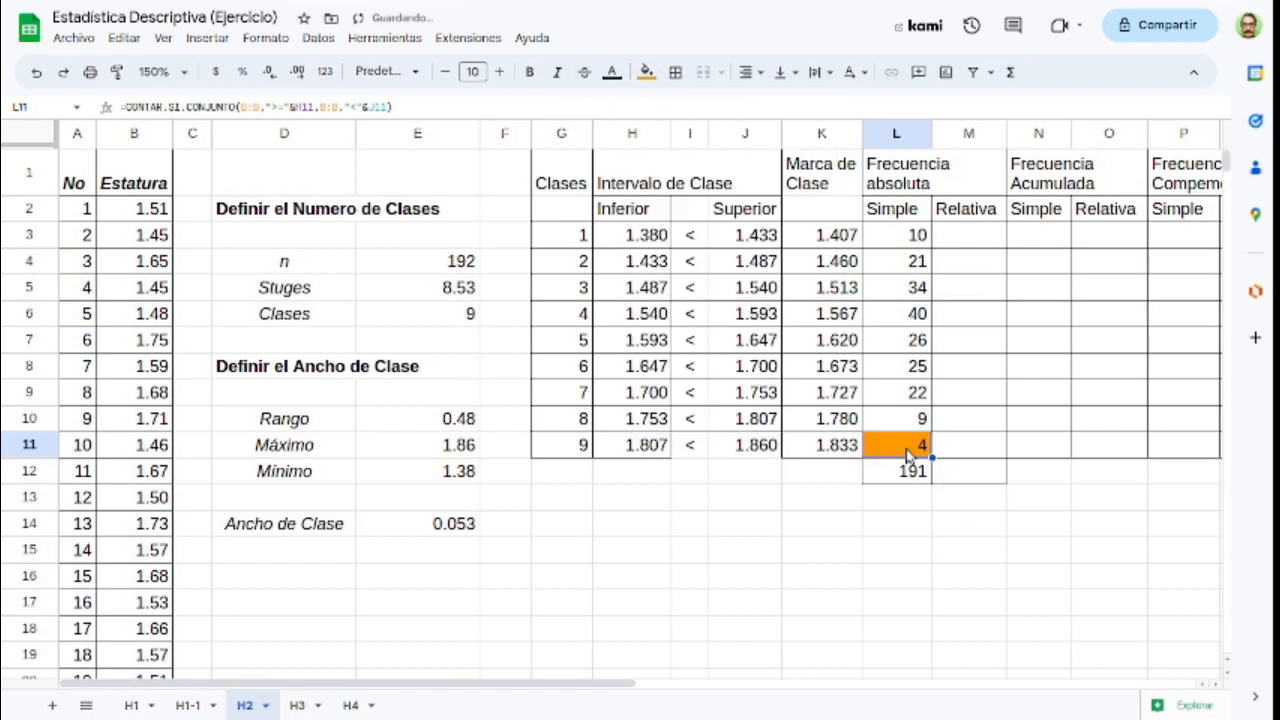
Step: Change the upper-limit criterion in L11's formula to "<="&J11 so the last class includes its upper limit
{"action": "double_click", "coordinate": [910, 452]}
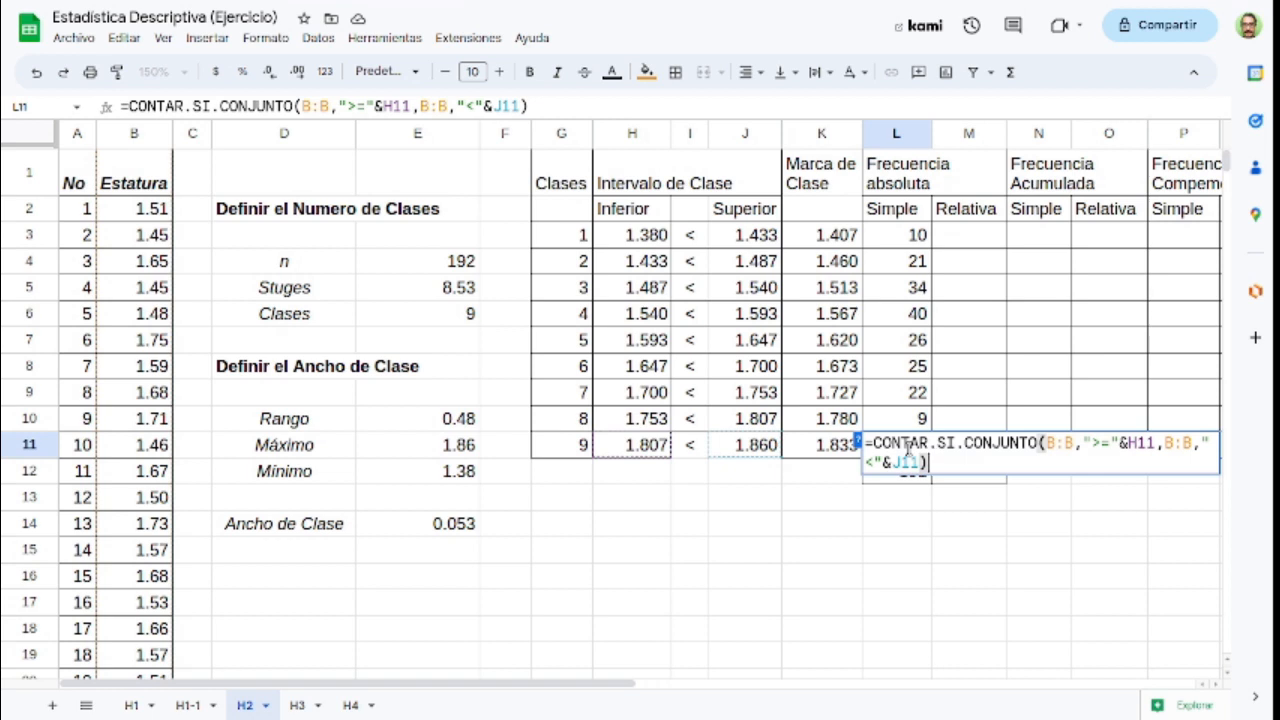
{"action": "key", "text": "Left"}
{"action": "key", "text": "Left"}
{"action": "key", "text": "Left"}
{"action": "key", "text": "Left"}
{"action": "key", "text": "Left"}
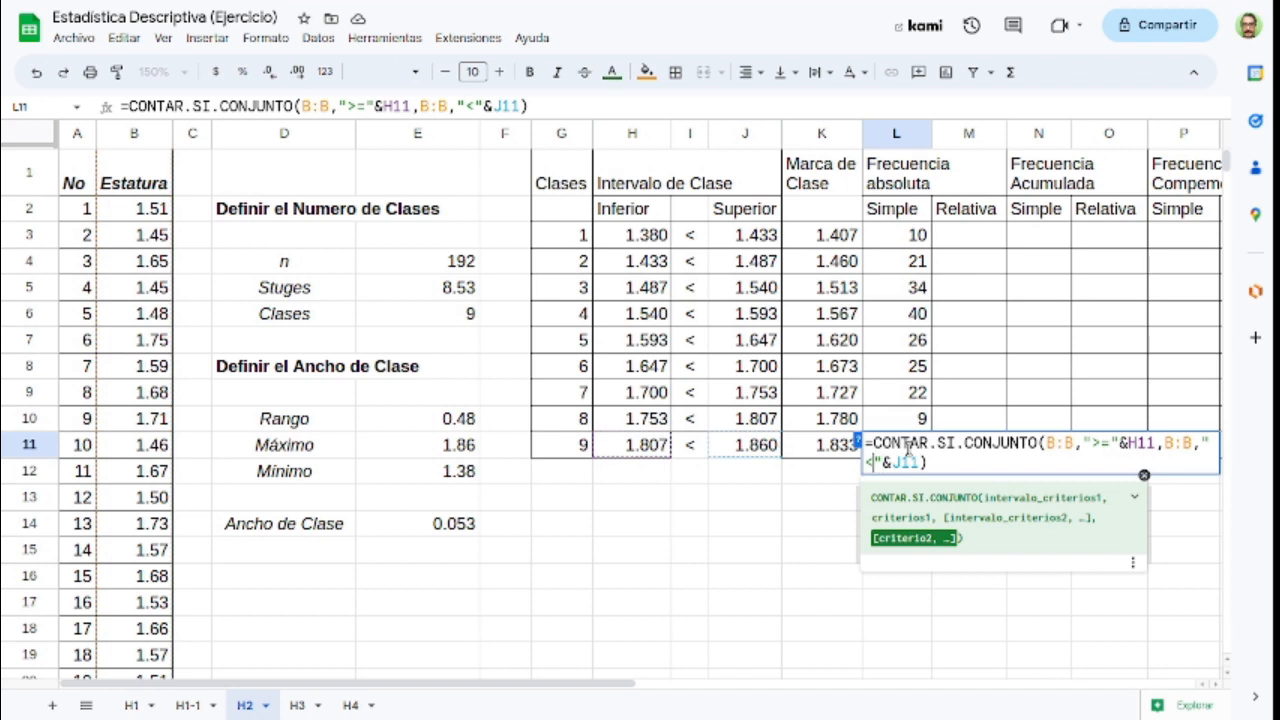
{"action": "type", "text": "="}
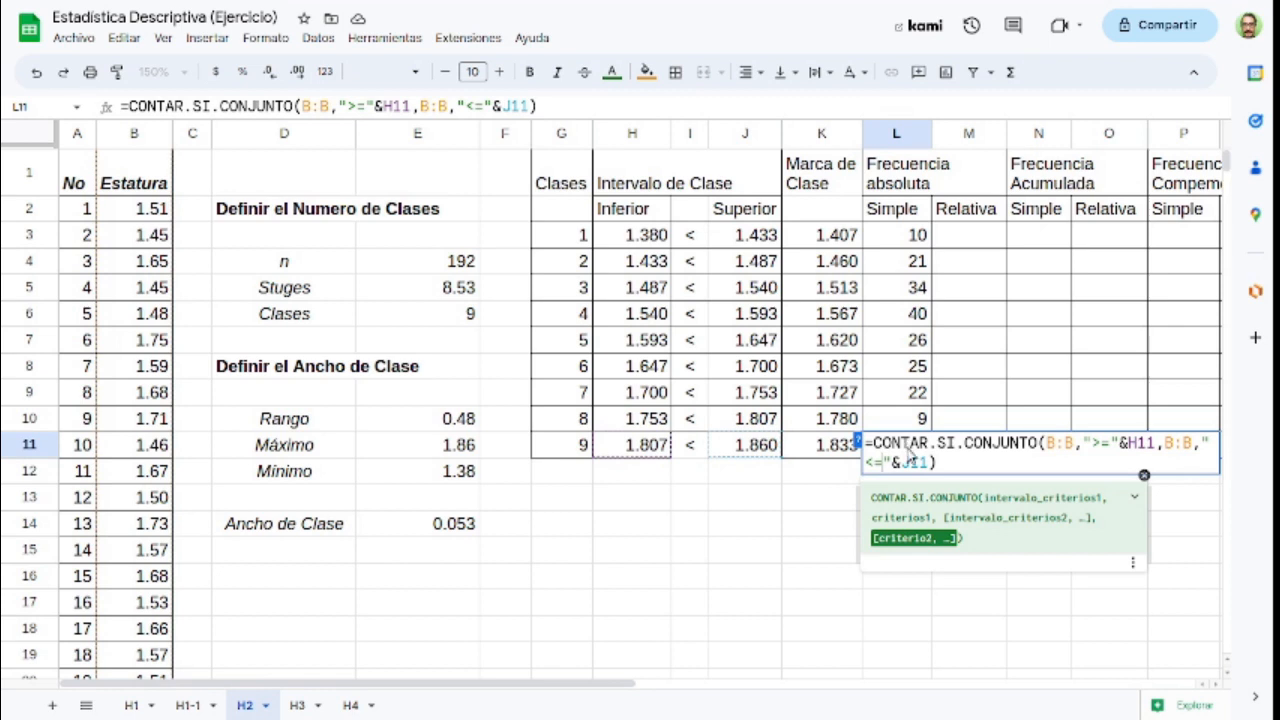
{"action": "key", "text": "Return"}
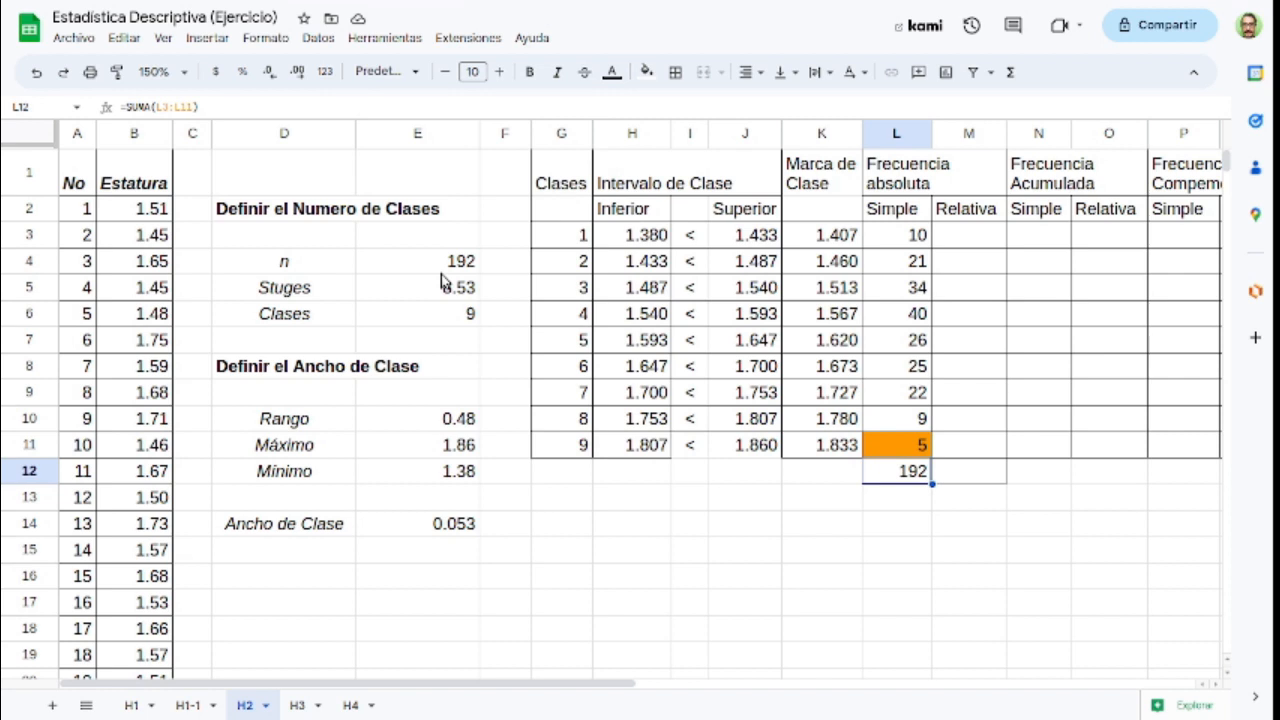
Step: Set the first simple accumulated frequency in N3 equal to the simple absolute frequency with =L3
{"action": "left_click", "coordinate": [1035, 243]}
{"action": "key", "text": "Right"}
{"action": "key", "text": "Right"}
{"action": "key", "text": "Right"}
{"action": "key", "text": "Right"}
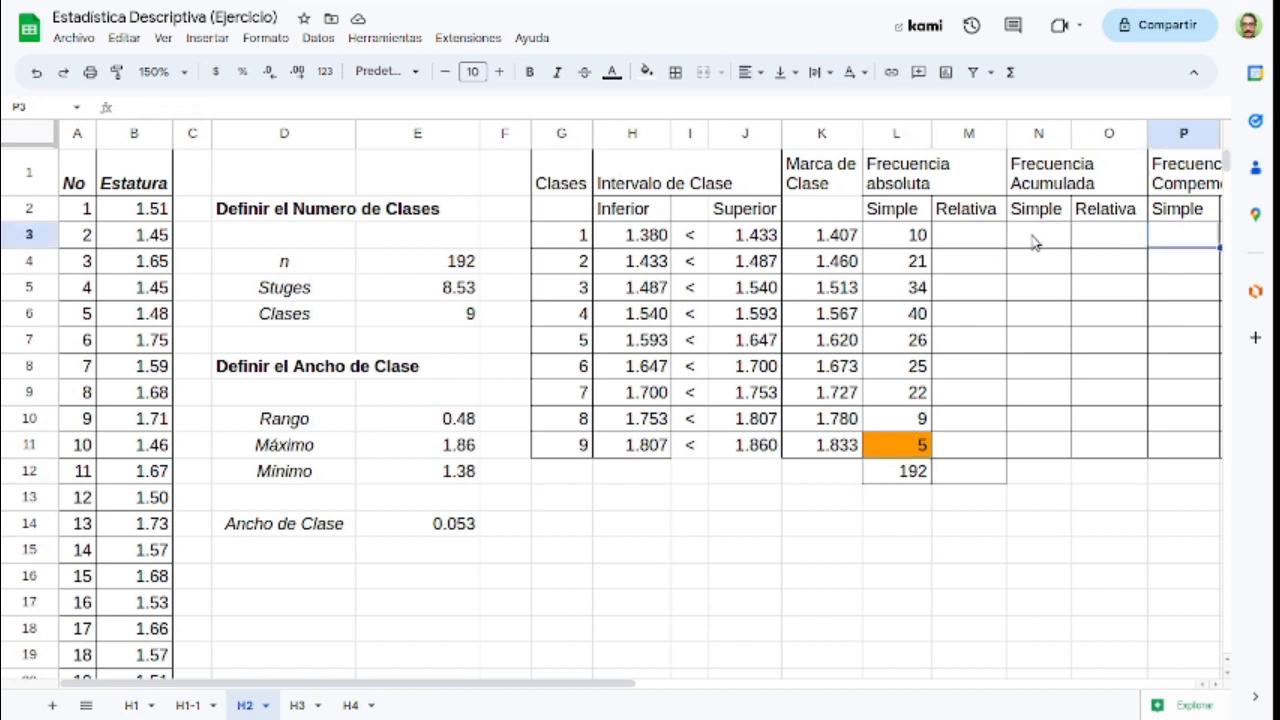
{"action": "key", "text": "Left"}
{"action": "key", "text": "Left"}
{"action": "key", "text": "Left"}
{"action": "key", "text": "Left"}
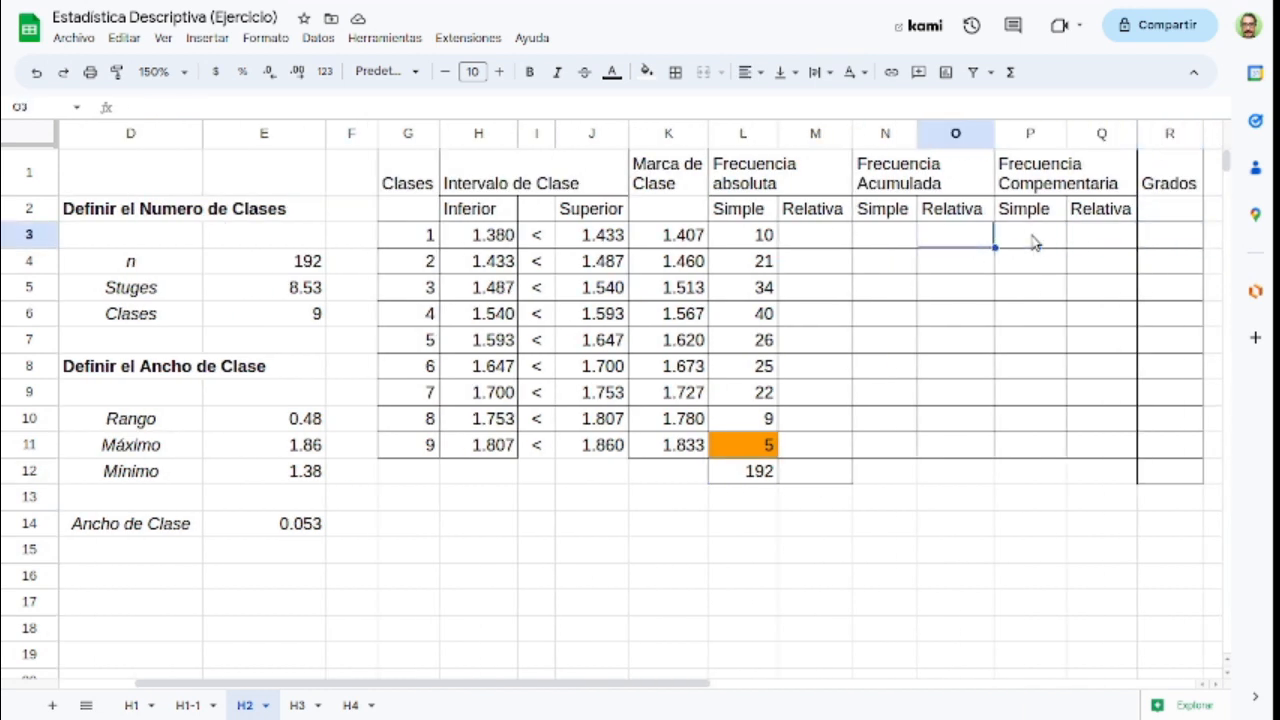
{"action": "type", "text": "="}
{"action": "key", "text": "Left"}
{"action": "key", "text": "Left"}
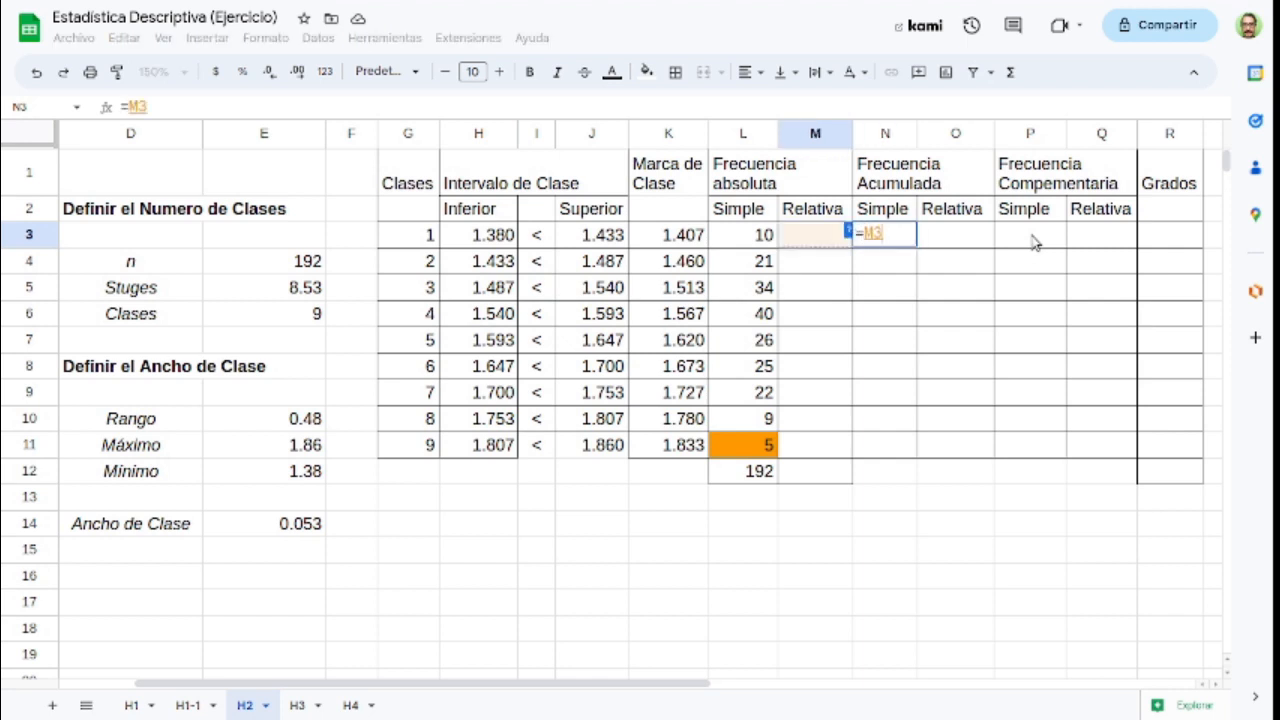
{"action": "key", "text": "Return"}
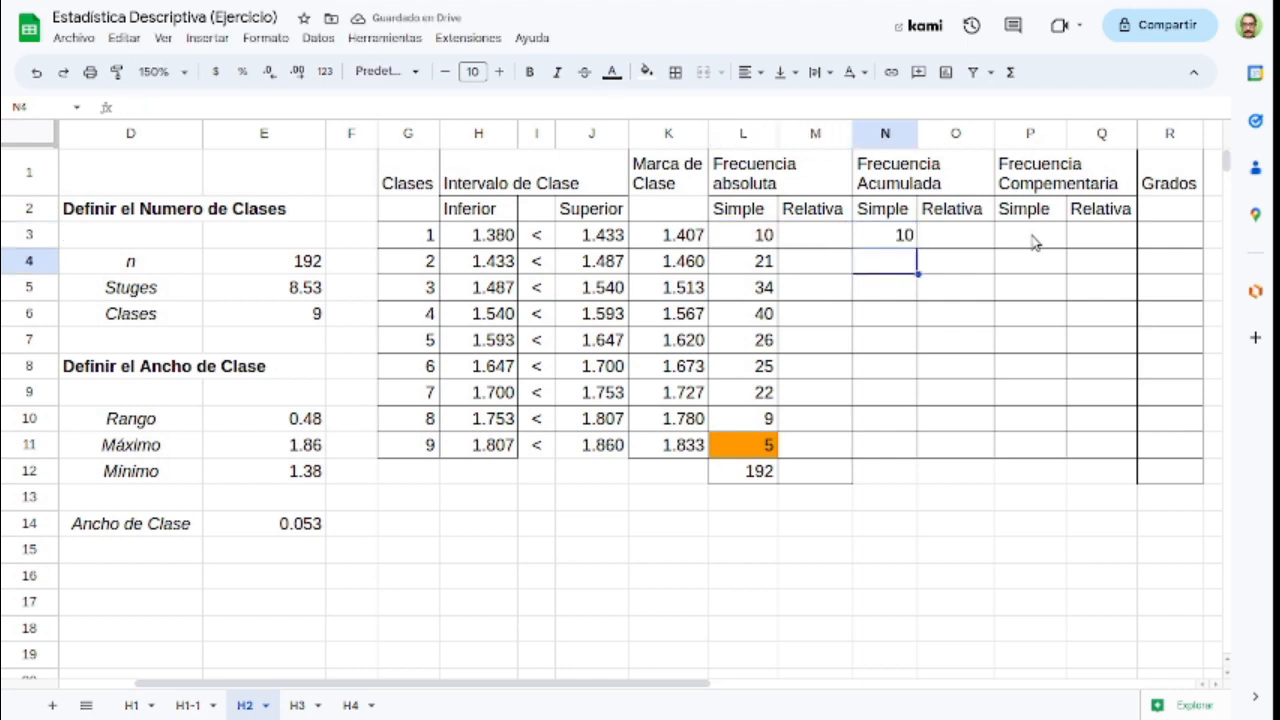
Step: Calculate the simple accumulated frequency of class 2 in N4 with =L4+N3
{"action": "type", "text": "="}
{"action": "key", "text": "Left"}
{"action": "key", "text": "Left"}
{"action": "key", "text": "Left"}
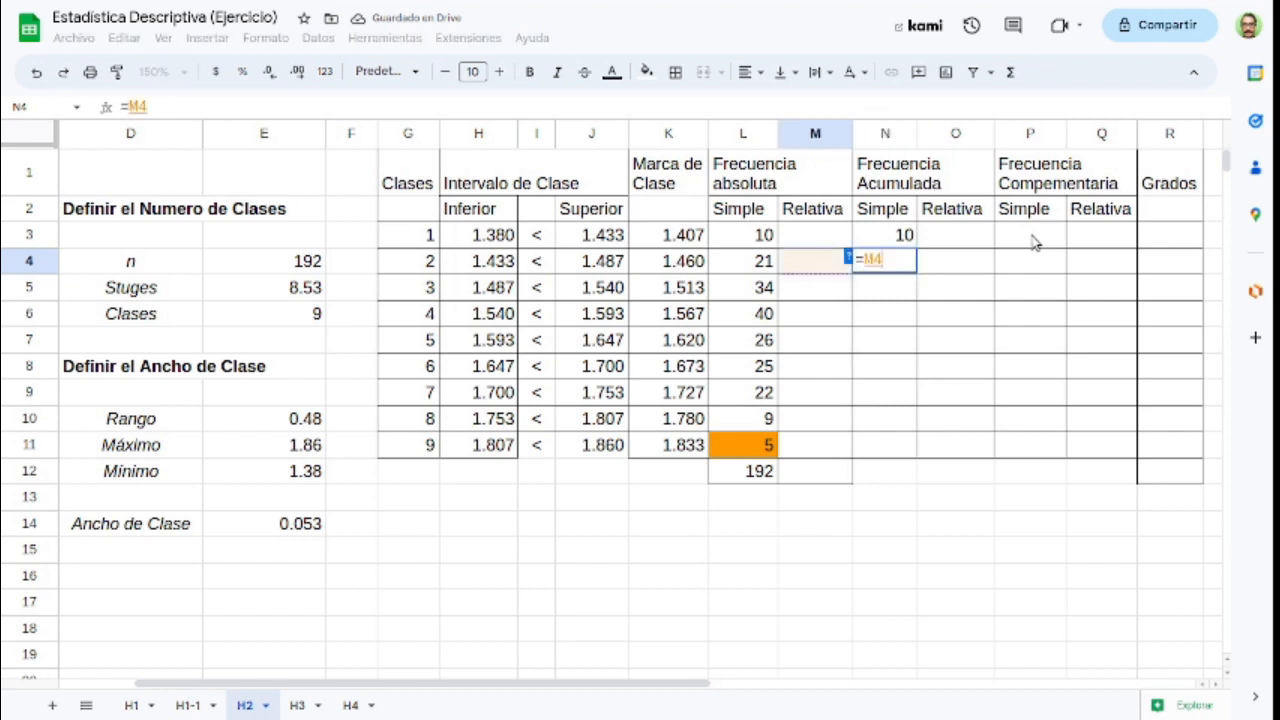
{"action": "key", "text": "Right"}
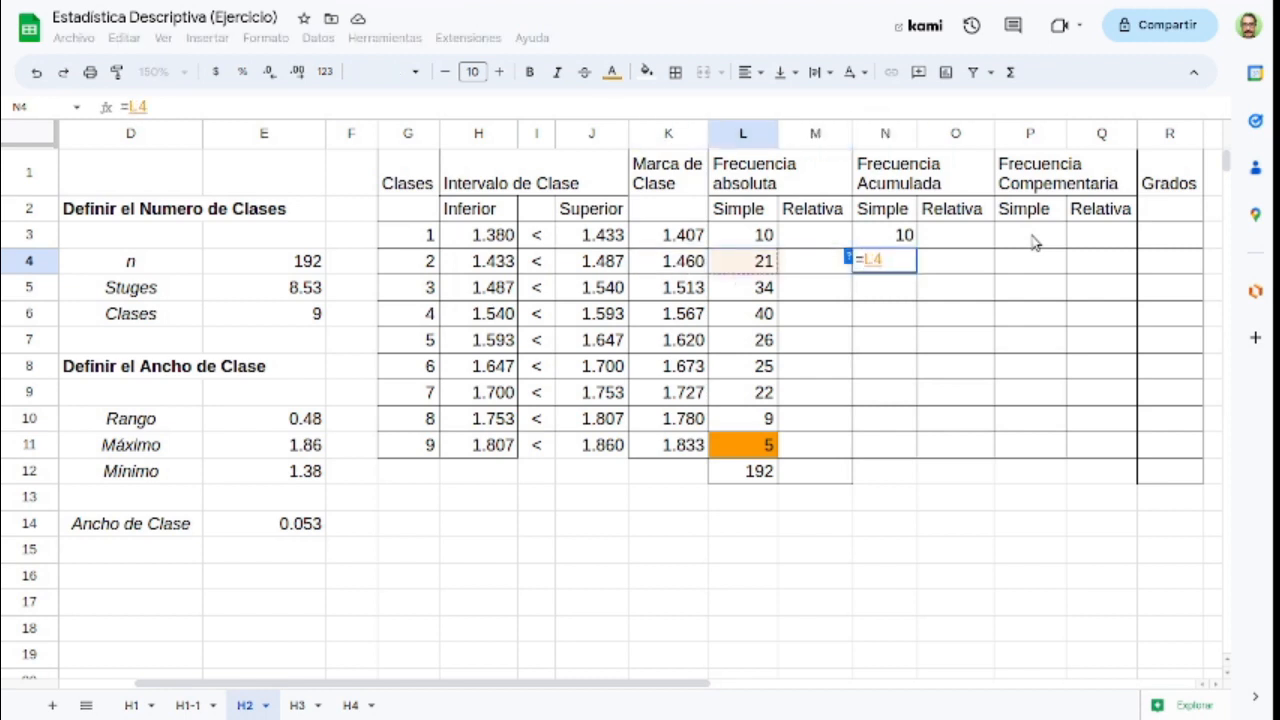
{"action": "type", "text": "+"}
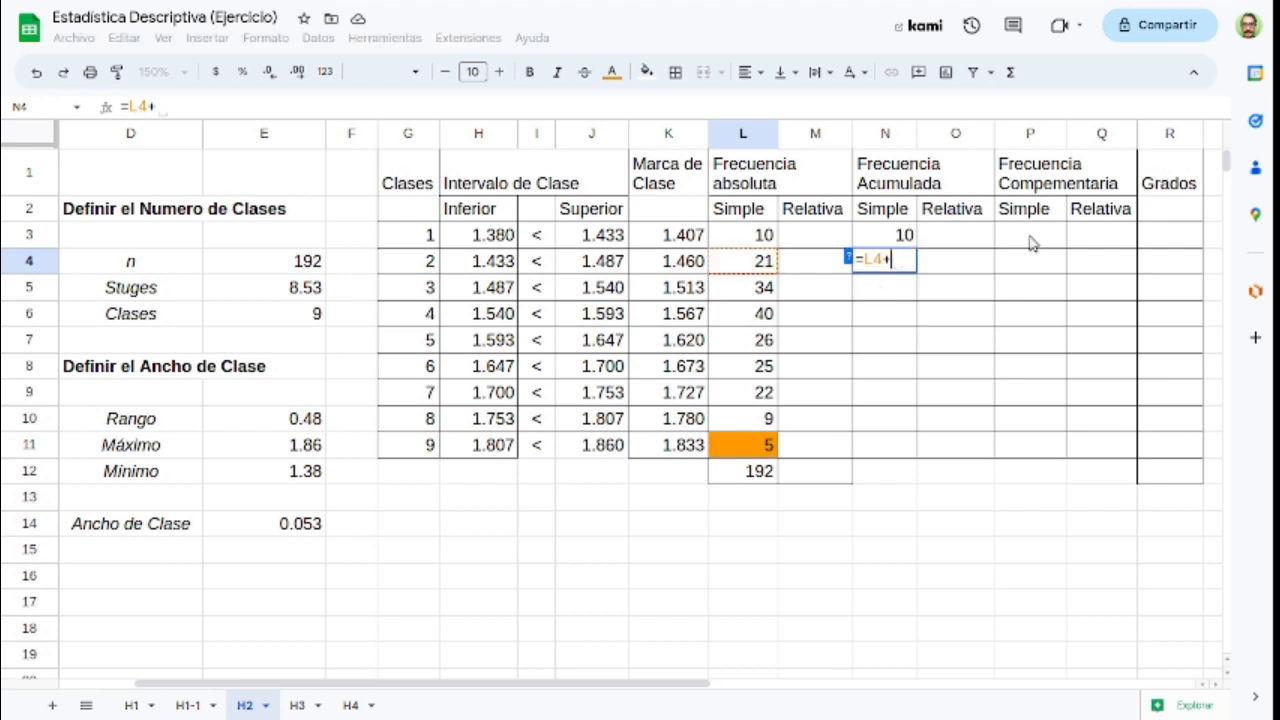
{"action": "left_click", "coordinate": [887, 244]}
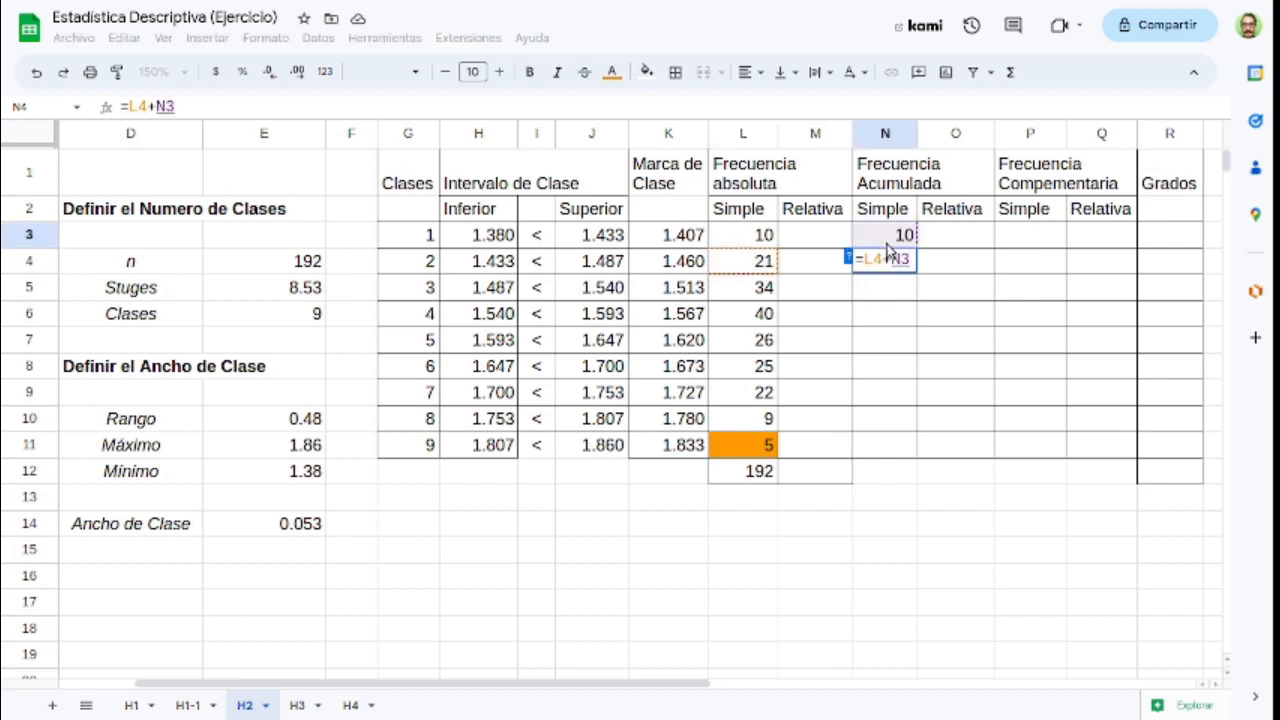
{"action": "key", "text": "Return"}
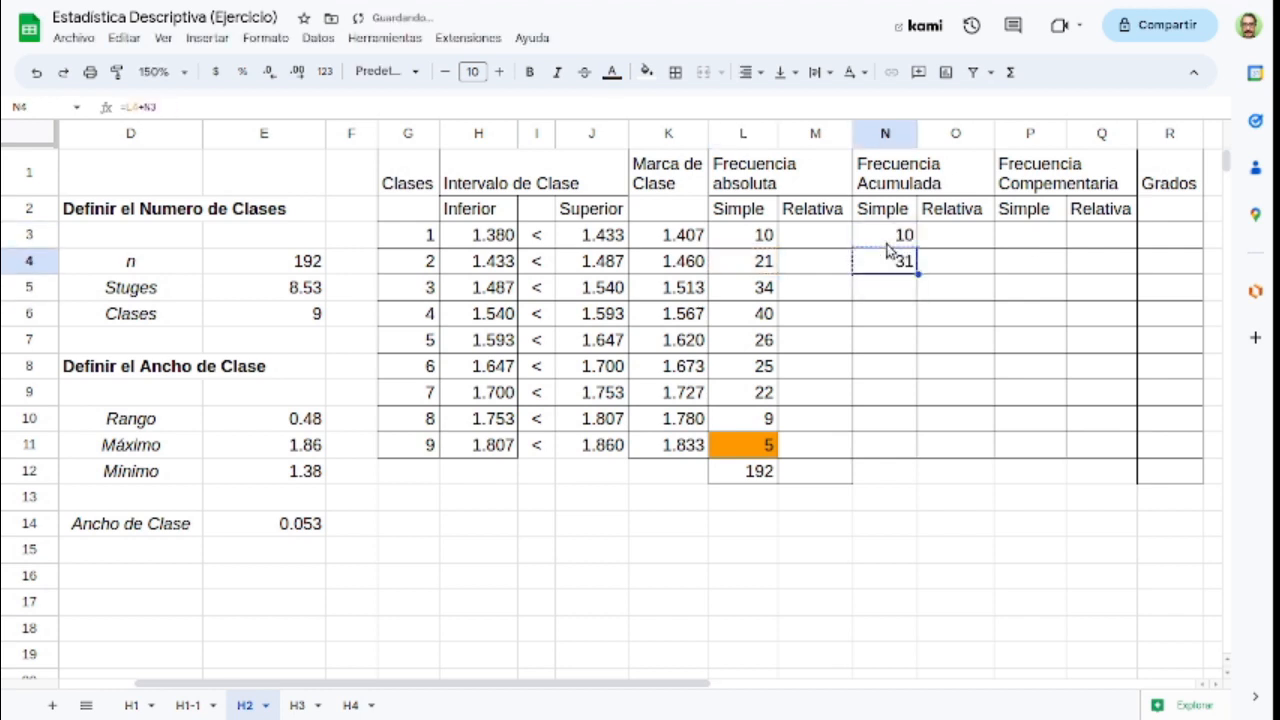
Step: Copy the simple accumulated frequency formula from N4 into N5 through N11 for classes 3 to 9
{"action": "key", "text": "ctrl+v"}
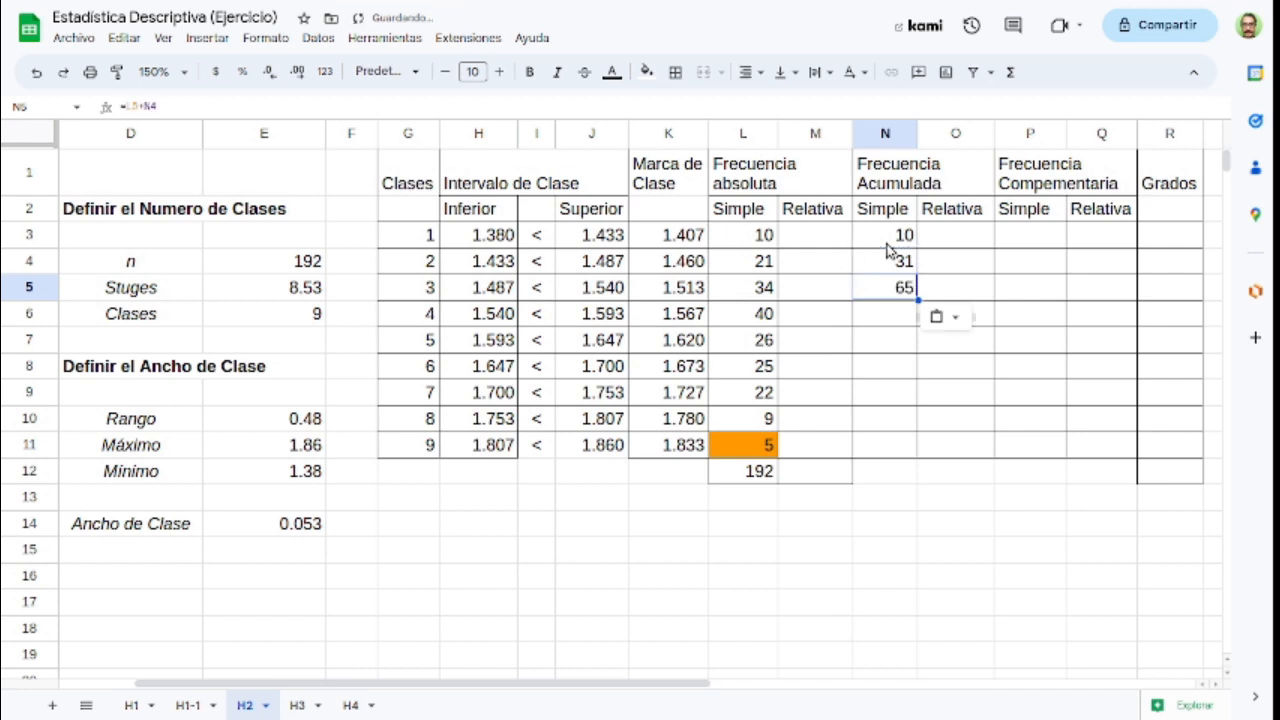
{"action": "key", "text": "Down"}
{"action": "key", "text": "ctrl+v"}
{"action": "key", "text": "Down"}
{"action": "key", "text": "ctrl+v"}
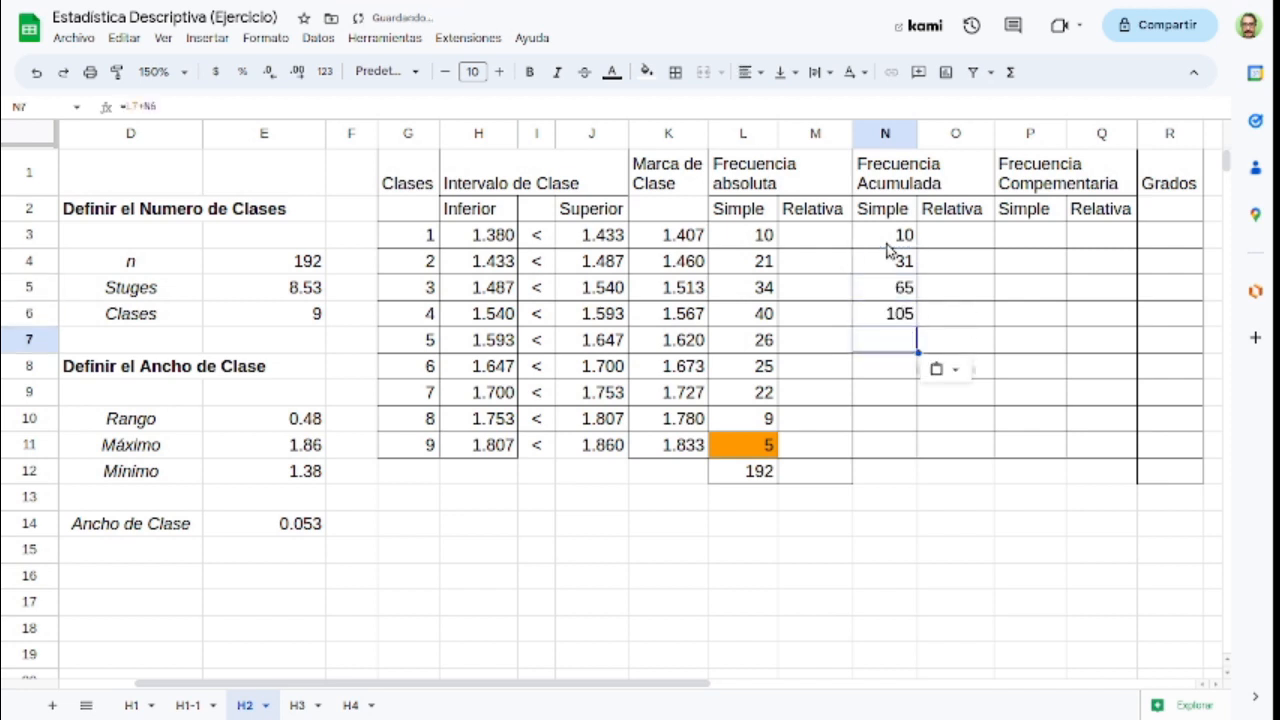
{"action": "key", "text": "Down"}
{"action": "key", "text": "ctrl+v"}
{"action": "key", "text": "Down"}
{"action": "key", "text": "ctrl+v"}
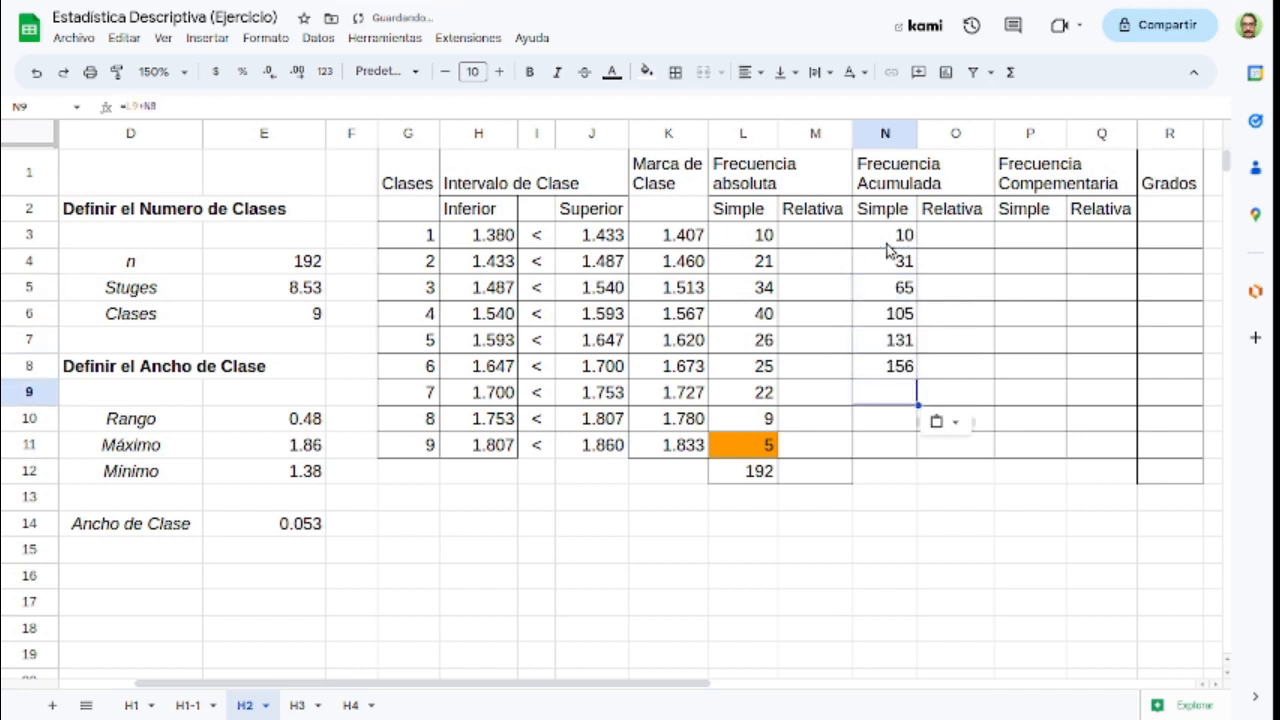
{"action": "key", "text": "Down"}
{"action": "key", "text": "ctrl+v"}
{"action": "key", "text": "Down"}
{"action": "key", "text": "ctrl+v"}
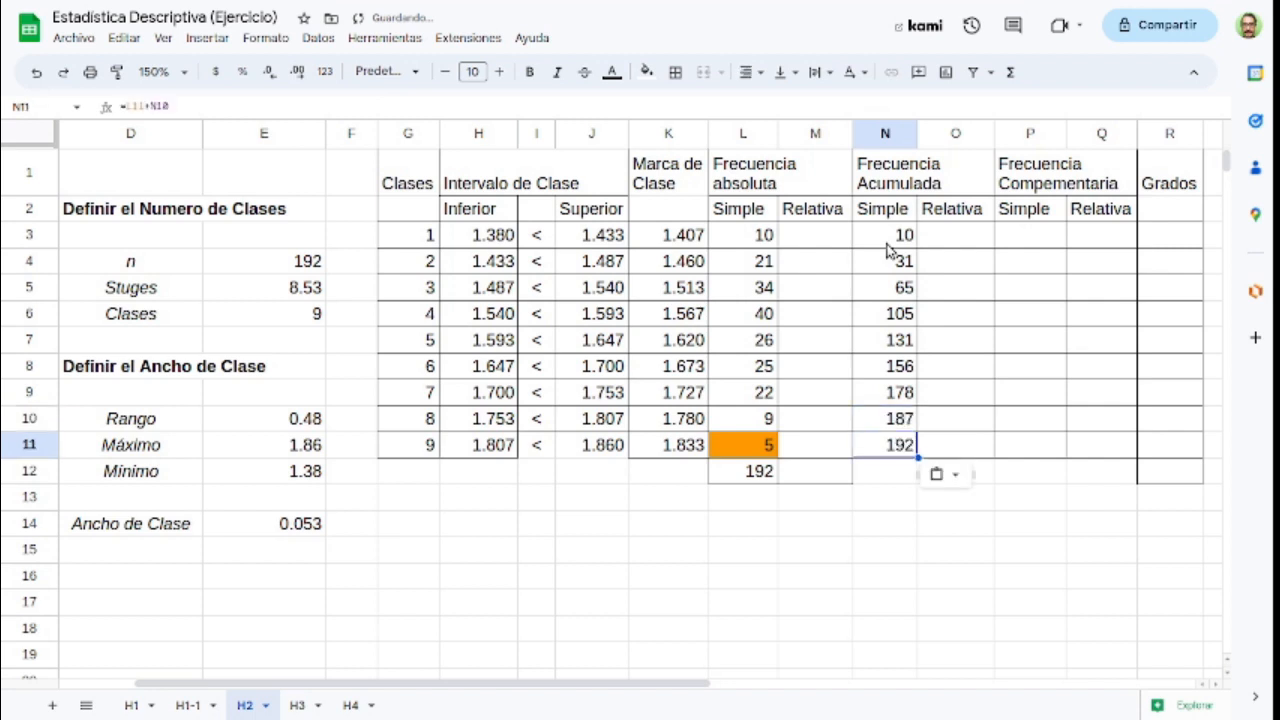
{"action": "key", "text": "Up"}
{"action": "key", "text": "Up"}
{"action": "key", "text": "Right"}
{"action": "key", "text": "Right"}
{"action": "key", "text": "Right"}
{"action": "key", "text": "Right"}
{"action": "key", "text": "Up"}
{"action": "key", "text": "Up"}
{"action": "key", "text": "Up"}
{"action": "key", "text": "Up"}
{"action": "key", "text": "Up"}
{"action": "key", "text": "Left"}
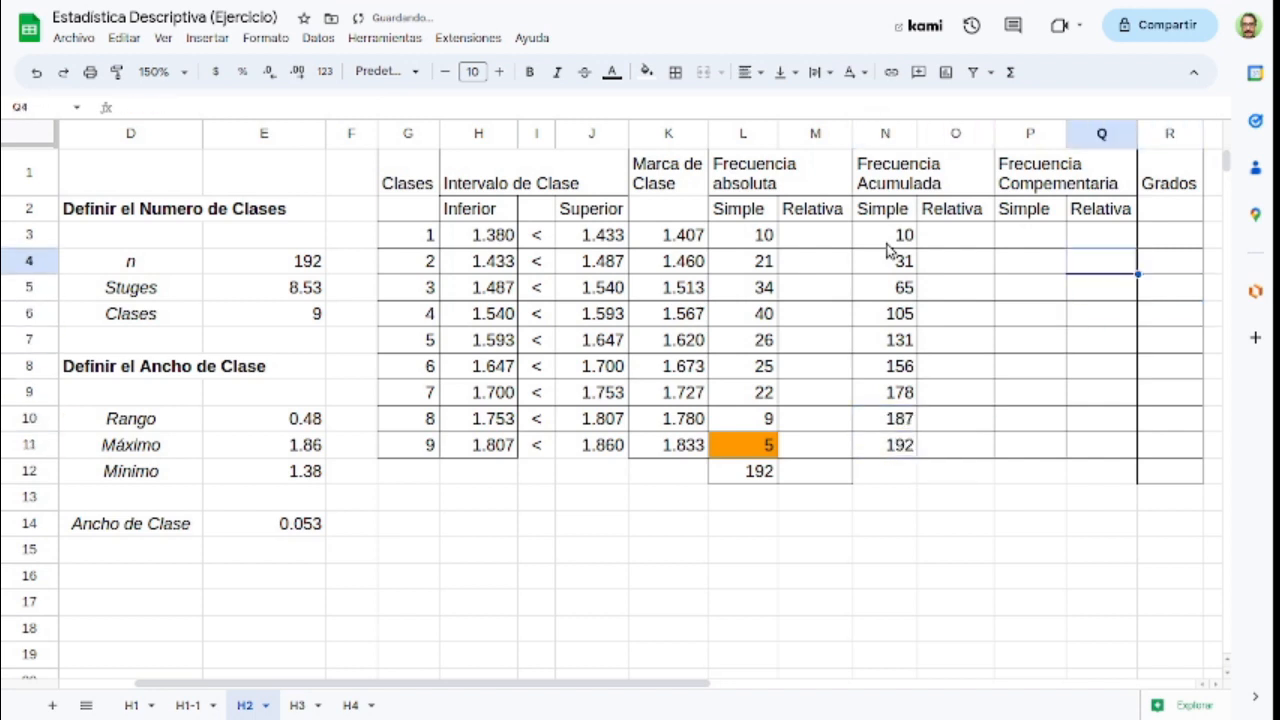
{"action": "key", "text": "Up"}
{"action": "key", "text": "Up"}
{"action": "key", "text": "Up"}
{"action": "key", "text": "Left"}
{"action": "key", "text": "Left"}
{"action": "key", "text": "Down"}
Step: Calculate the simple complementary frequency of class 1 in P3 with =$L$12-N3
{"action": "key", "text": "Right"}
{"action": "key", "text": "Down"}
{"action": "key", "text": "Right"}
{"action": "key", "text": "Right"}
{"action": "key", "text": "Right"}
{"action": "key", "text": "Right"}
{"action": "key", "text": "Left"}
{"action": "type", "text": "="}
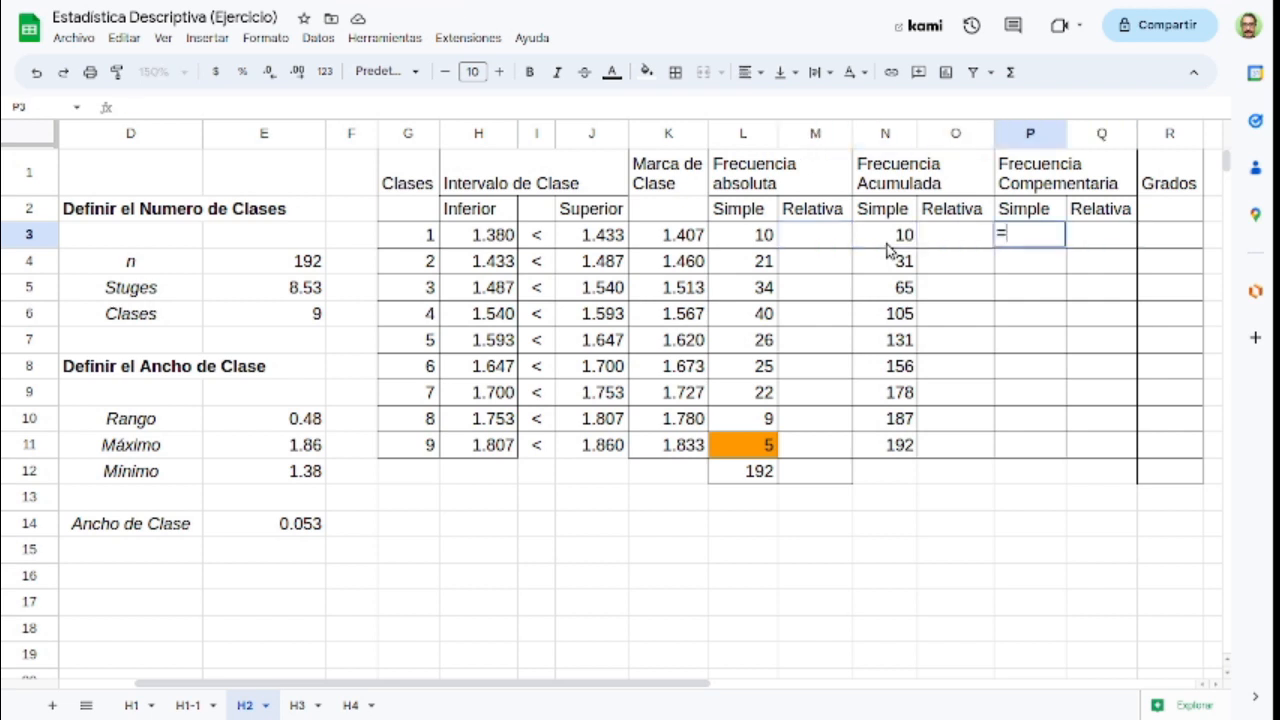
{"action": "left_click", "coordinate": [757, 478]}
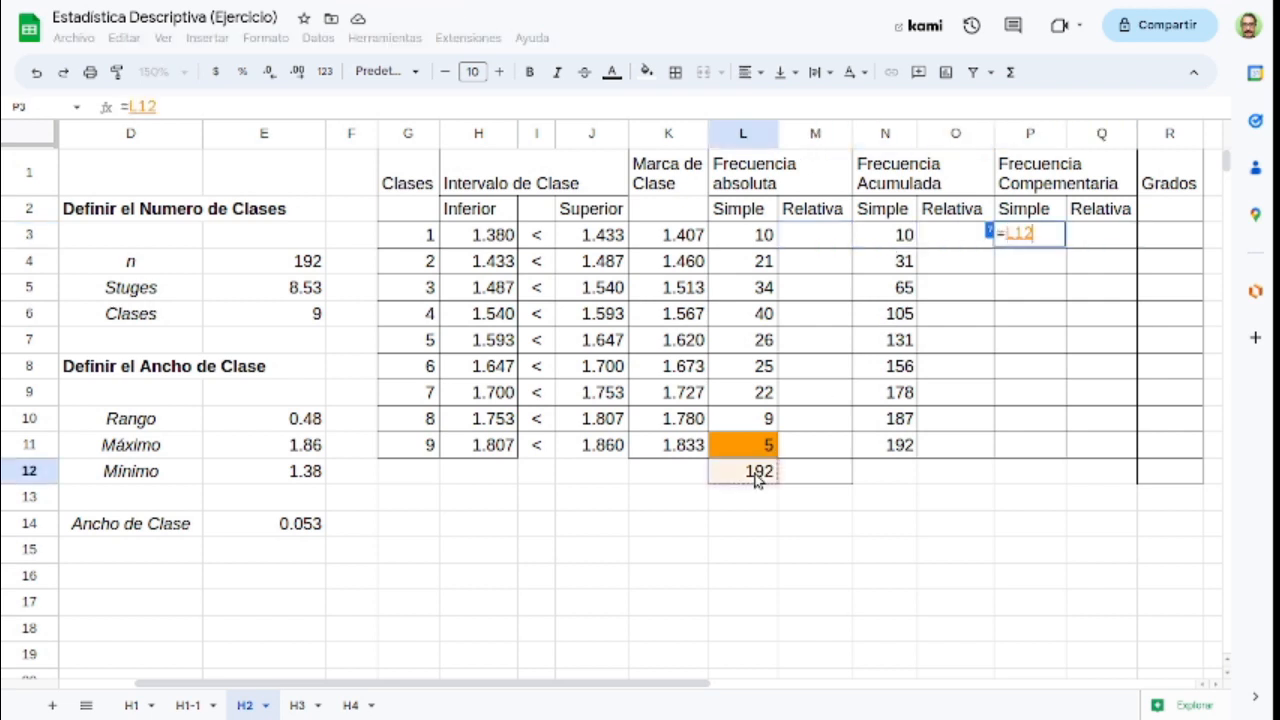
{"action": "key", "text": "F4"}
{"action": "type", "text": "-"}
{"action": "left_click", "coordinate": [897, 240]}
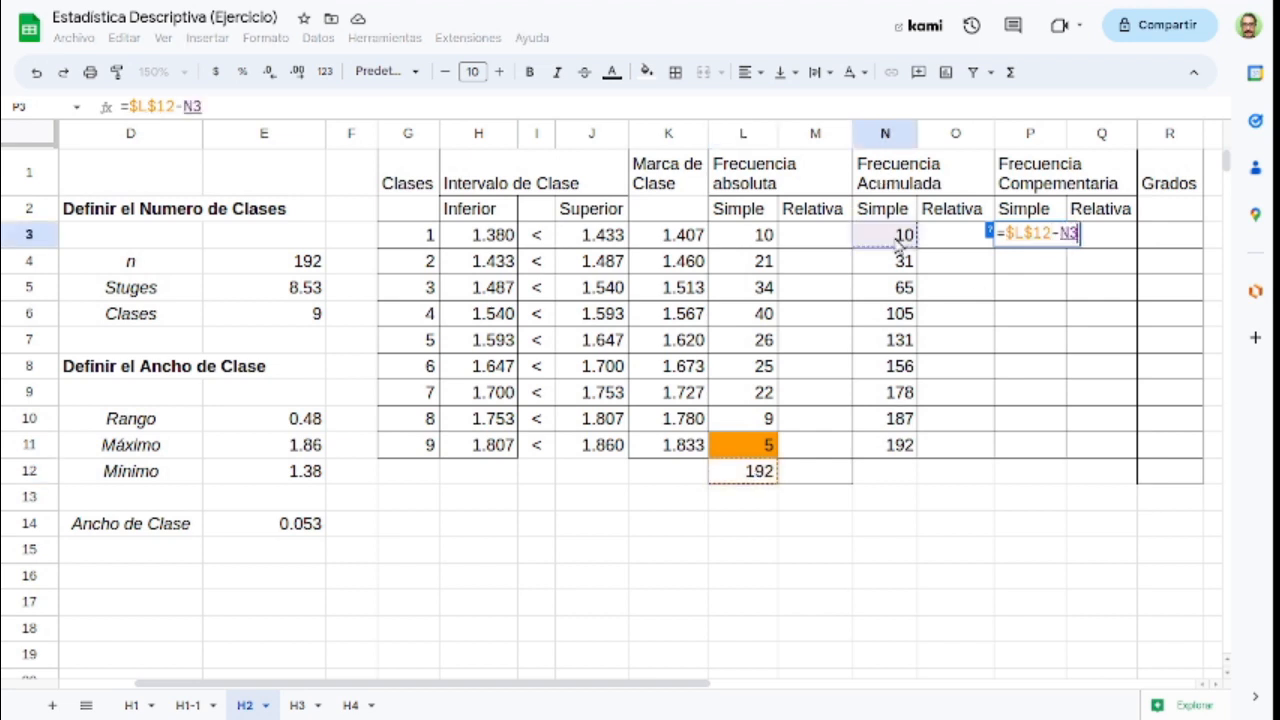
{"action": "key", "text": "Return"}
Step: Copy the simple complementary frequency formula from P3 into P4:P11 for the remaining classes
{"action": "key", "text": "Up"}
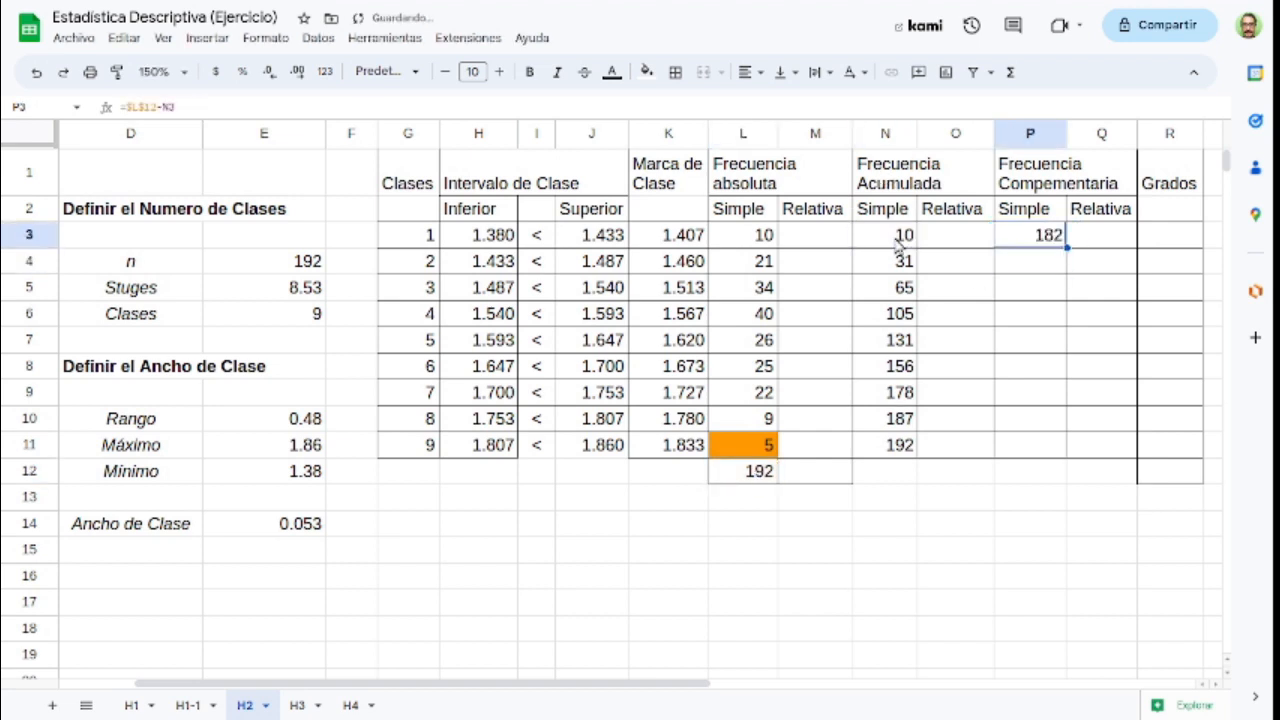
{"action": "key", "text": "Down"}
{"action": "key", "text": "shift+Down"}
{"action": "key", "text": "shift+Down"}
{"action": "key", "text": "shift+Down"}
{"action": "key", "text": "shift+Down"}
{"action": "key", "text": "shift+Down"}
{"action": "key", "text": "shift+Down"}
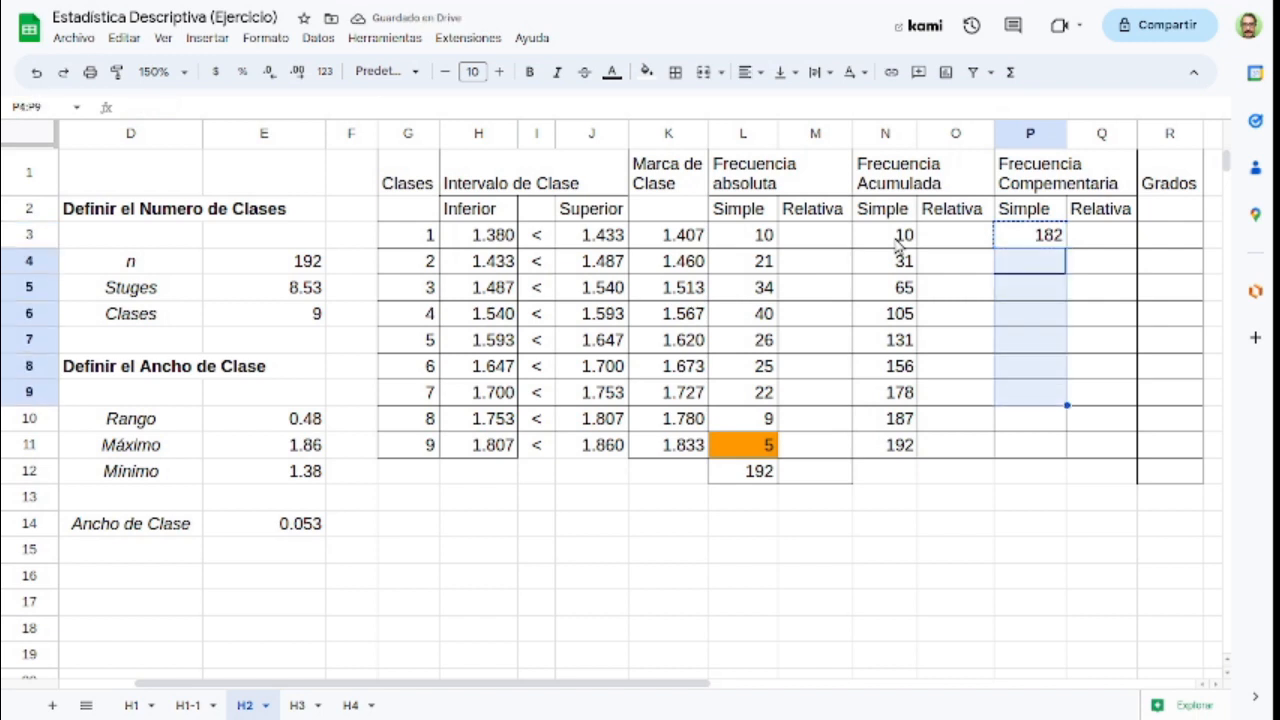
{"action": "key", "text": "shift+Down"}
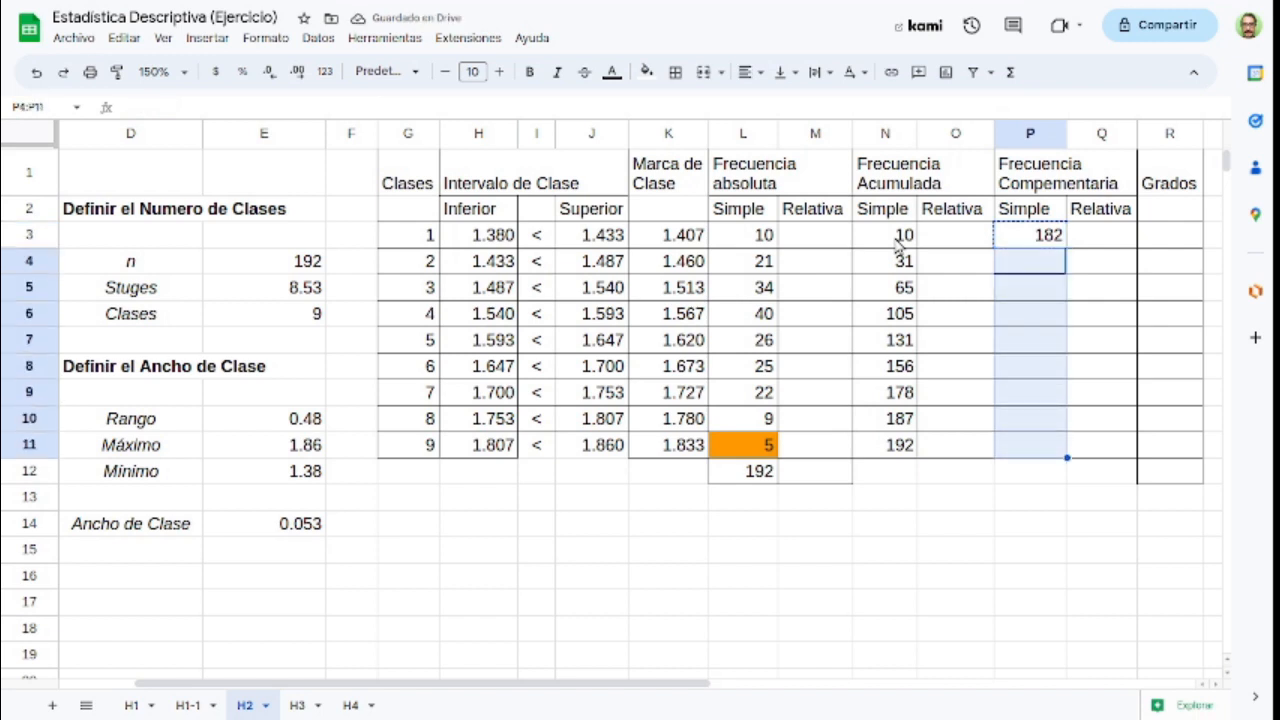
{"action": "key", "text": "ctrl+v"}
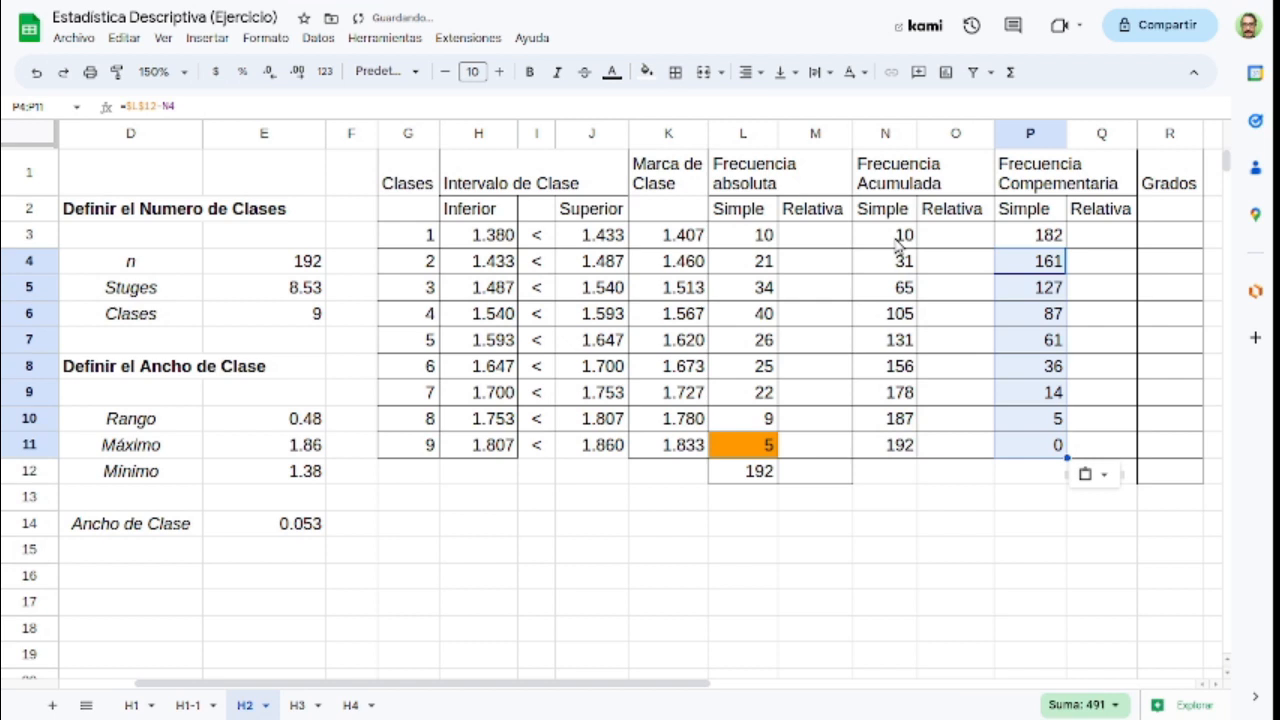
Step: Calculate the relative absolute frequency of class 1 in M3 with =L3/$L$12
{"action": "left_click", "coordinate": [801, 237]}
{"action": "type", "text": "="}
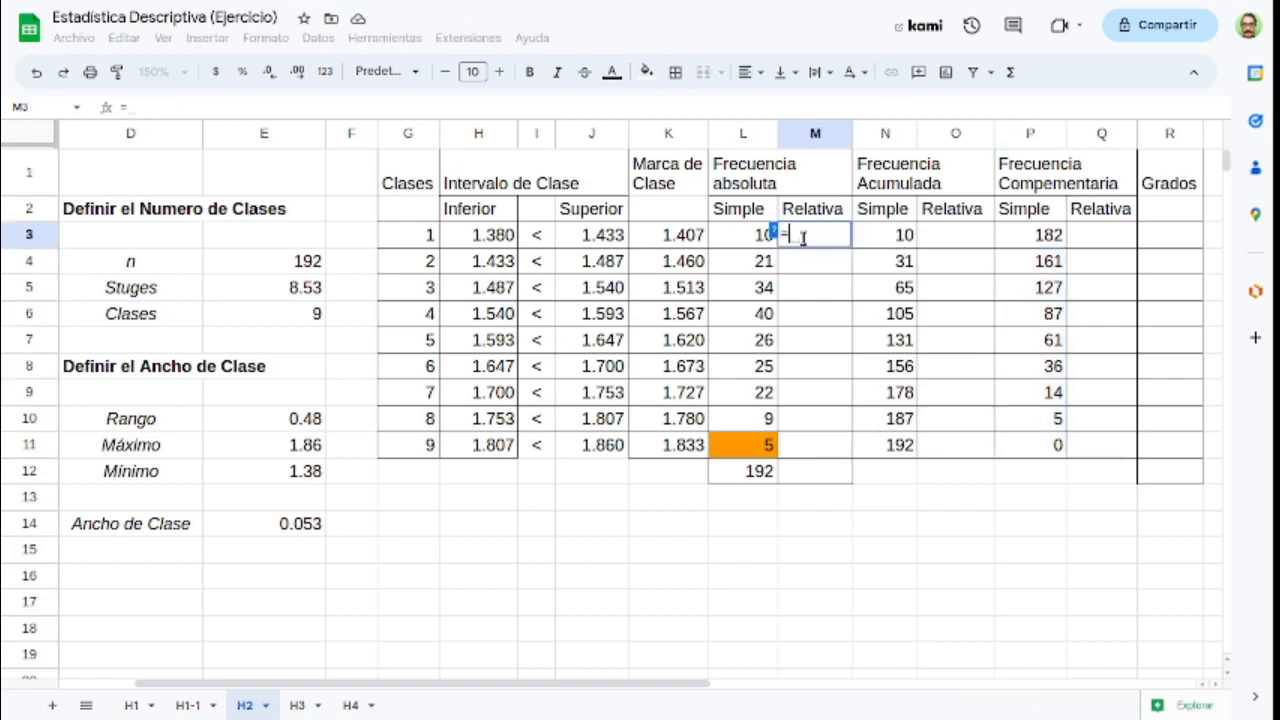
{"action": "key", "text": "Left"}
{"action": "type", "text": "/"}
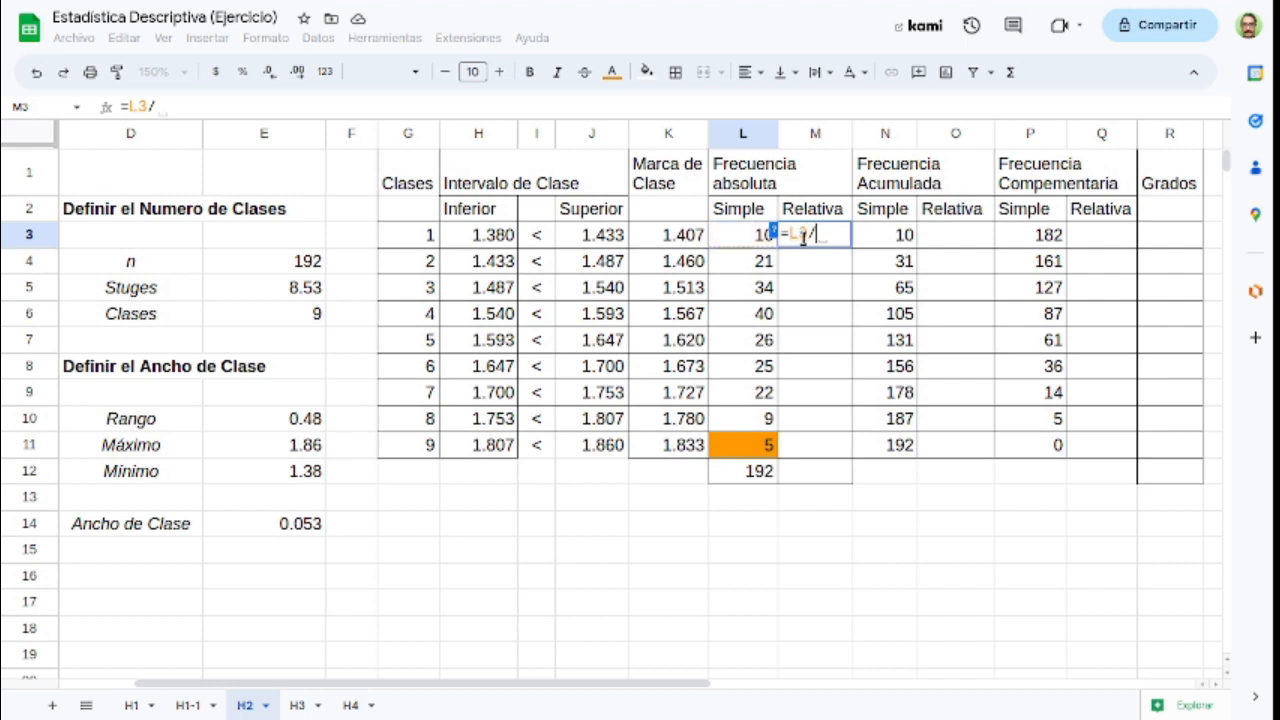
{"action": "left_click", "coordinate": [740, 474]}
{"action": "key", "text": "F4"}
{"action": "key", "text": "Return"}
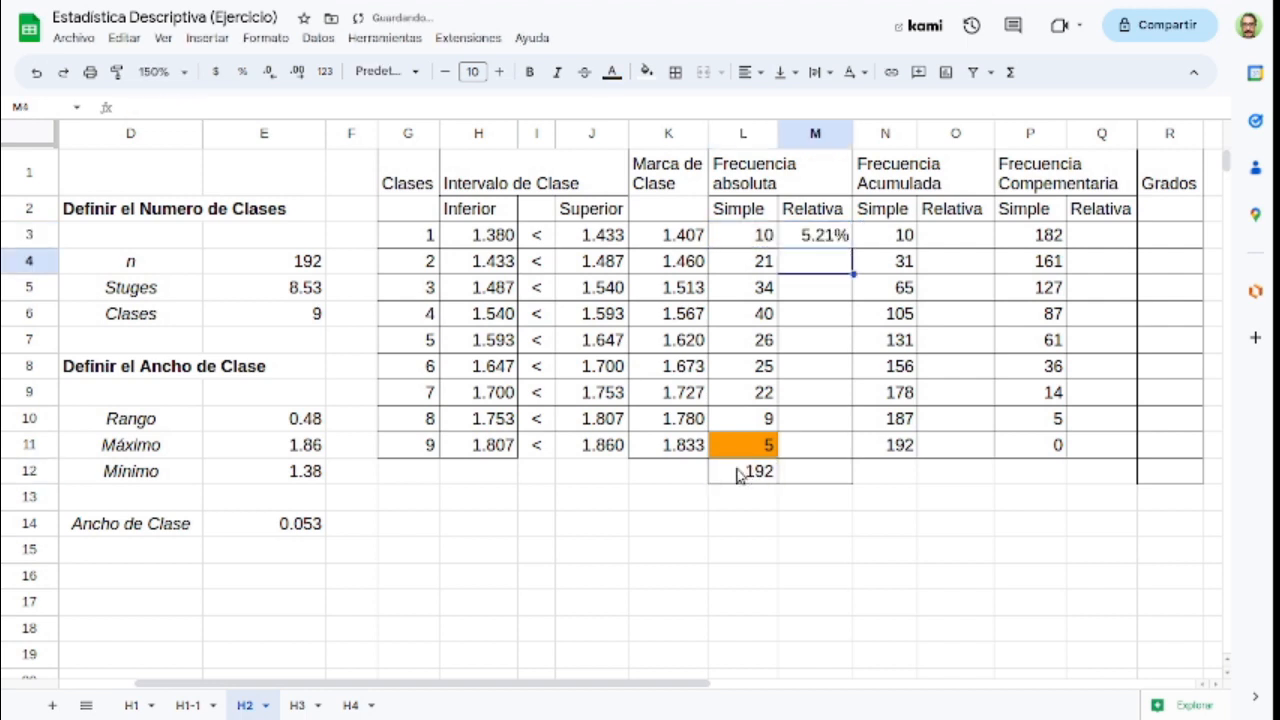
Step: Copy the relative absolute frequency formula from M3 into M4 through M11 for classes 2 to 9
{"action": "key", "text": "Up"}
{"action": "key", "text": "ctrl+c"}
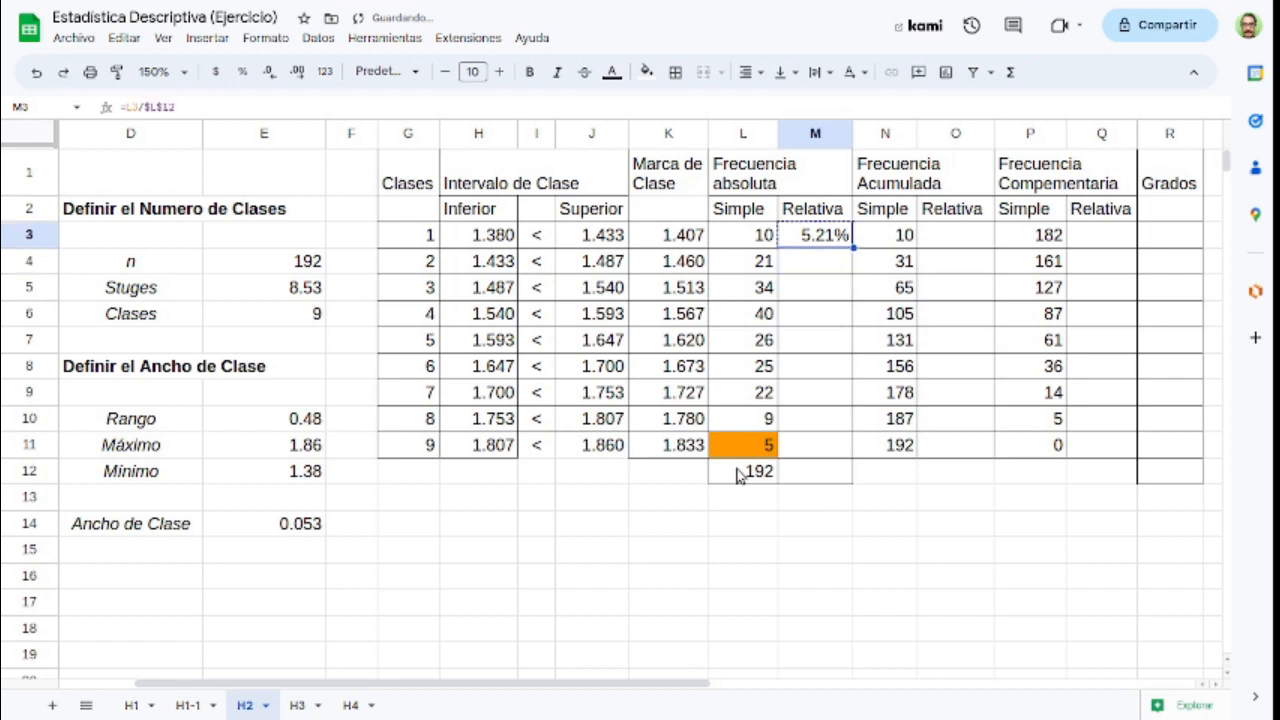
{"action": "key", "text": "Down"}
{"action": "key", "text": "shift+Down"}
{"action": "key", "text": "shift+Up"}
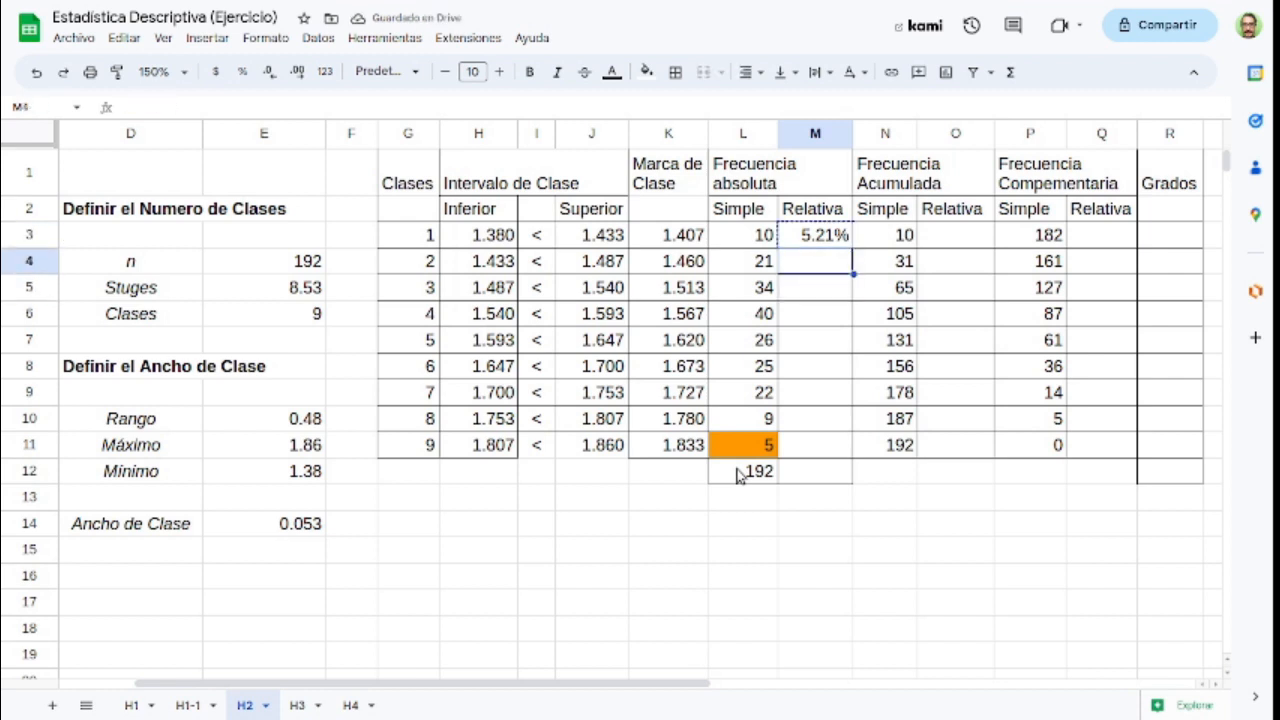
{"action": "key", "text": "ctrl+v"}
{"action": "key", "text": "Down"}
{"action": "key", "text": "ctrl+v"}
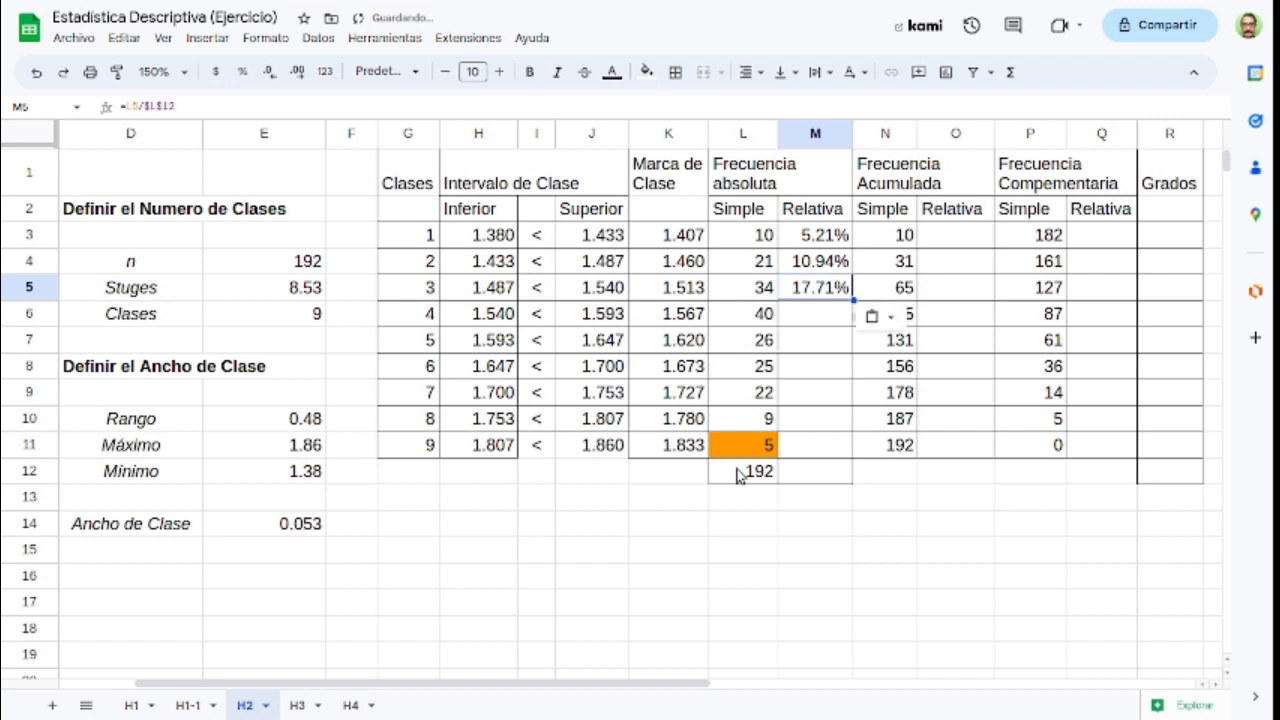
{"action": "key", "text": "Down"}
{"action": "key", "text": "ctrl+v"}
{"action": "key", "text": "Down"}
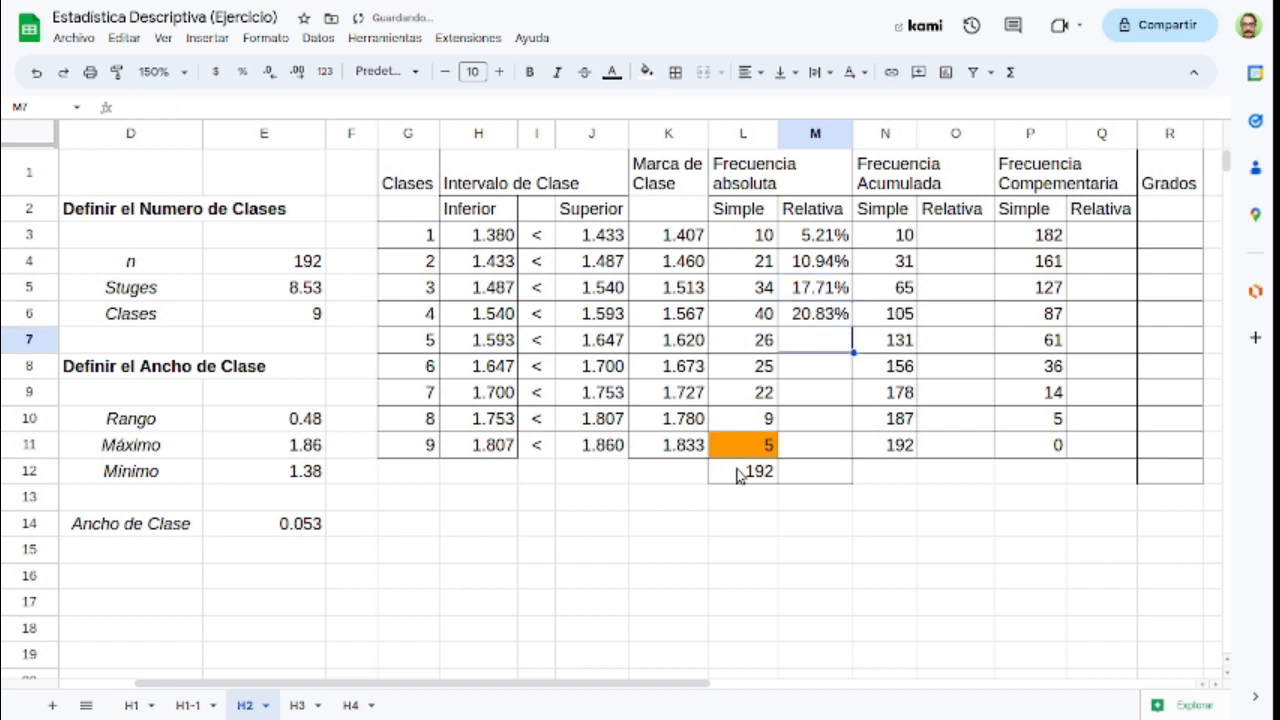
{"action": "key", "text": "ctrl+v"}
{"action": "key", "text": "Down"}
{"action": "key", "text": "ctrl+v"}
{"action": "key", "text": "Down"}
{"action": "key", "text": "ctrl+v"}
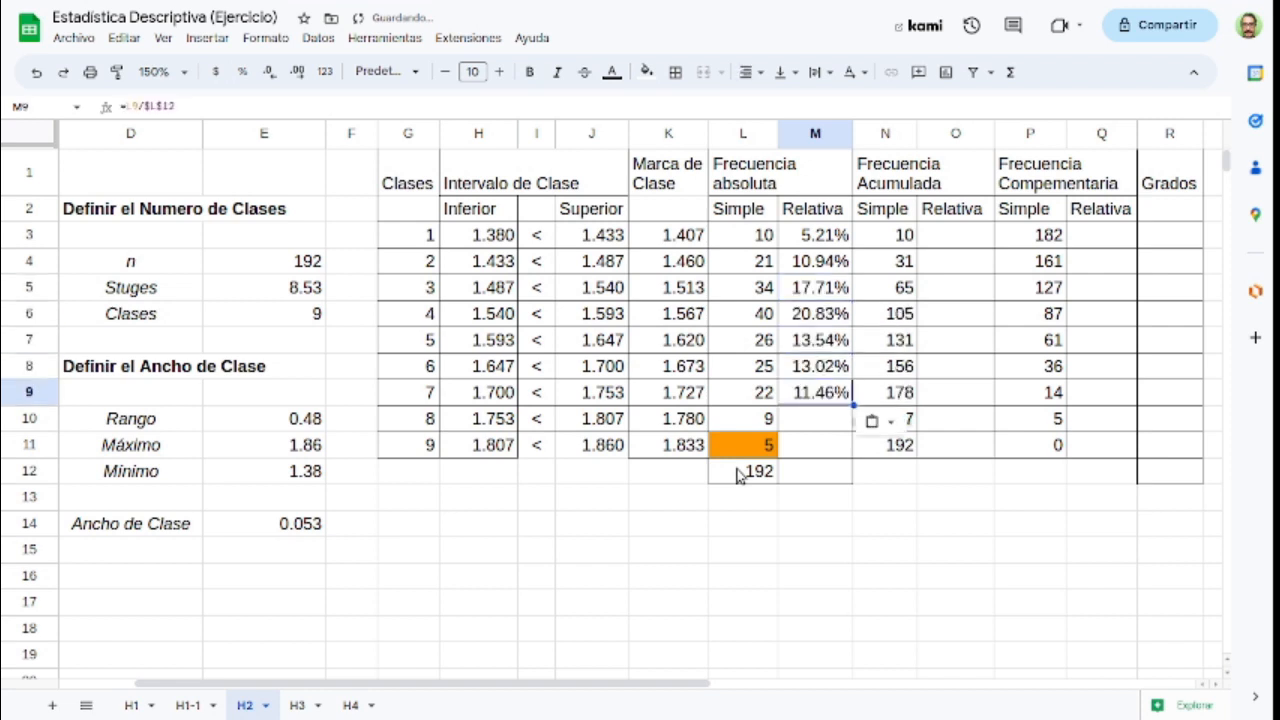
{"action": "key", "text": "Down"}
{"action": "key", "text": "ctrl+v"}
{"action": "key", "text": "Down"}
{"action": "key", "text": "ctrl+v"}
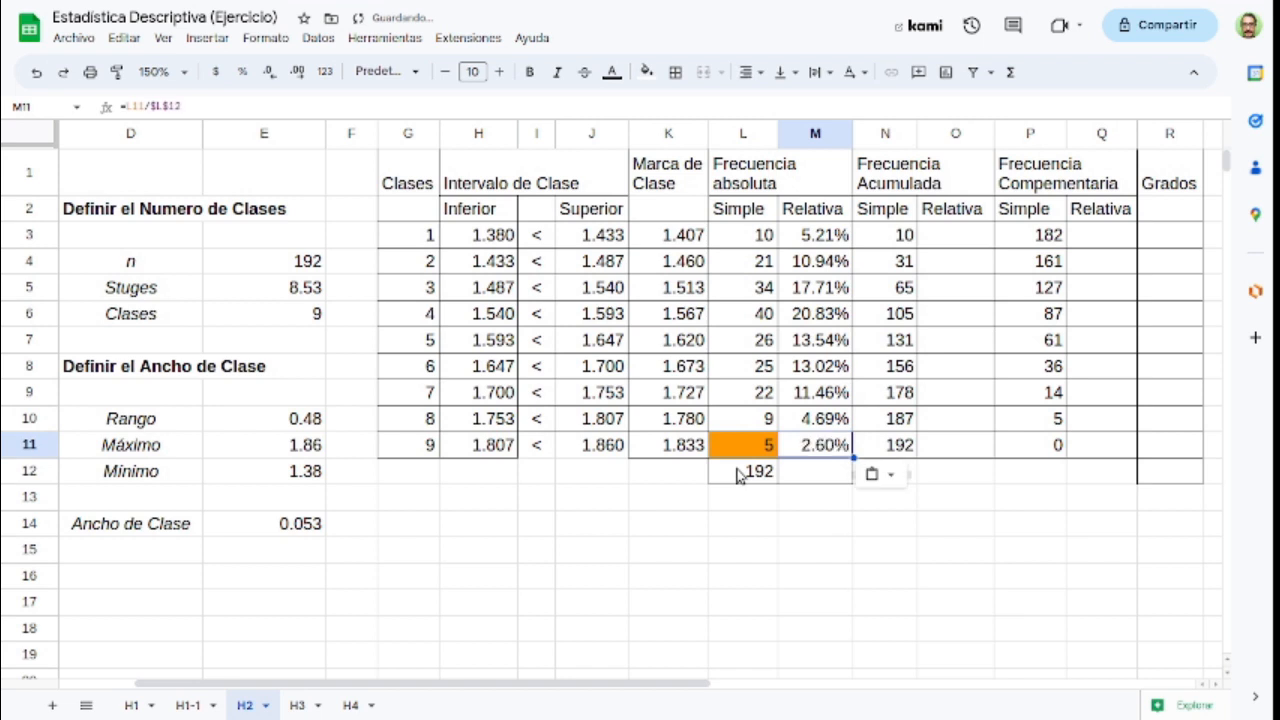
Step: Total the relative absolute frequencies M3:M11 in M12 with the SUMA function
{"action": "key", "text": "ctrl+Up"}
{"action": "key", "text": "Down"}
{"action": "key", "text": "ctrl+shift+Down"}
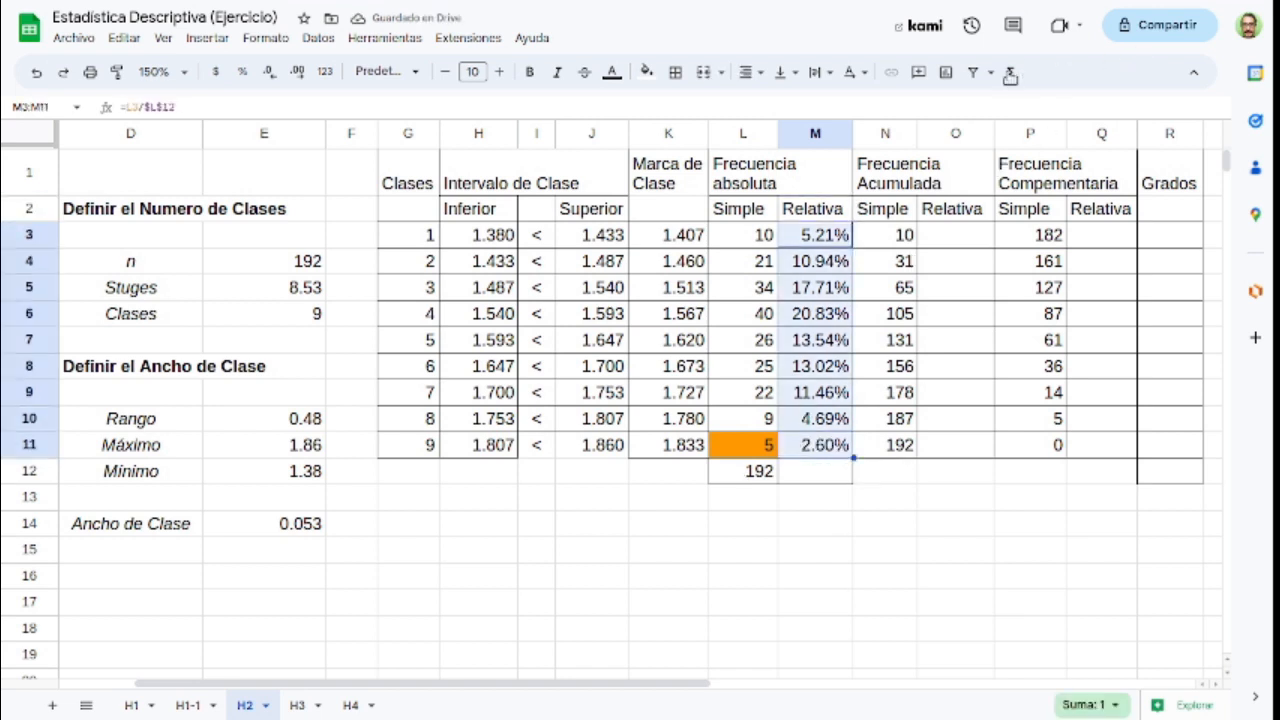
{"action": "left_click", "coordinate": [1010, 72]}
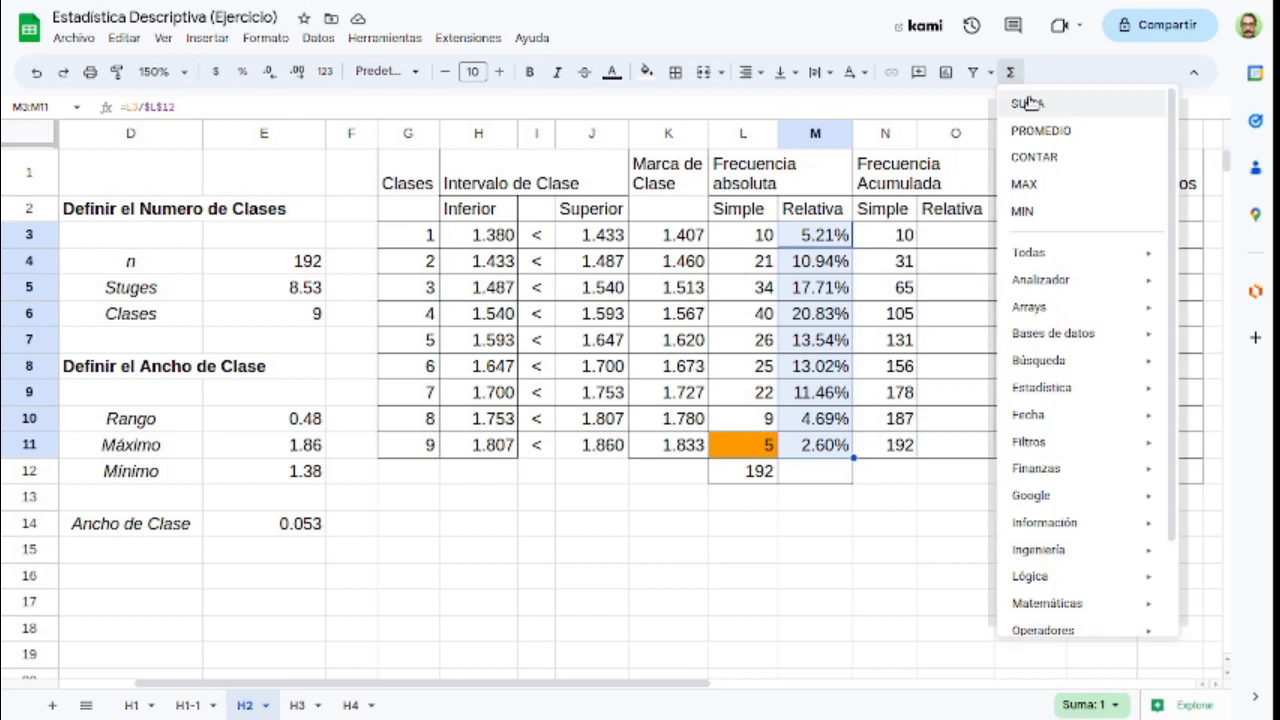
{"action": "left_click", "coordinate": [1089, 100]}
{"action": "key", "text": "Return"}
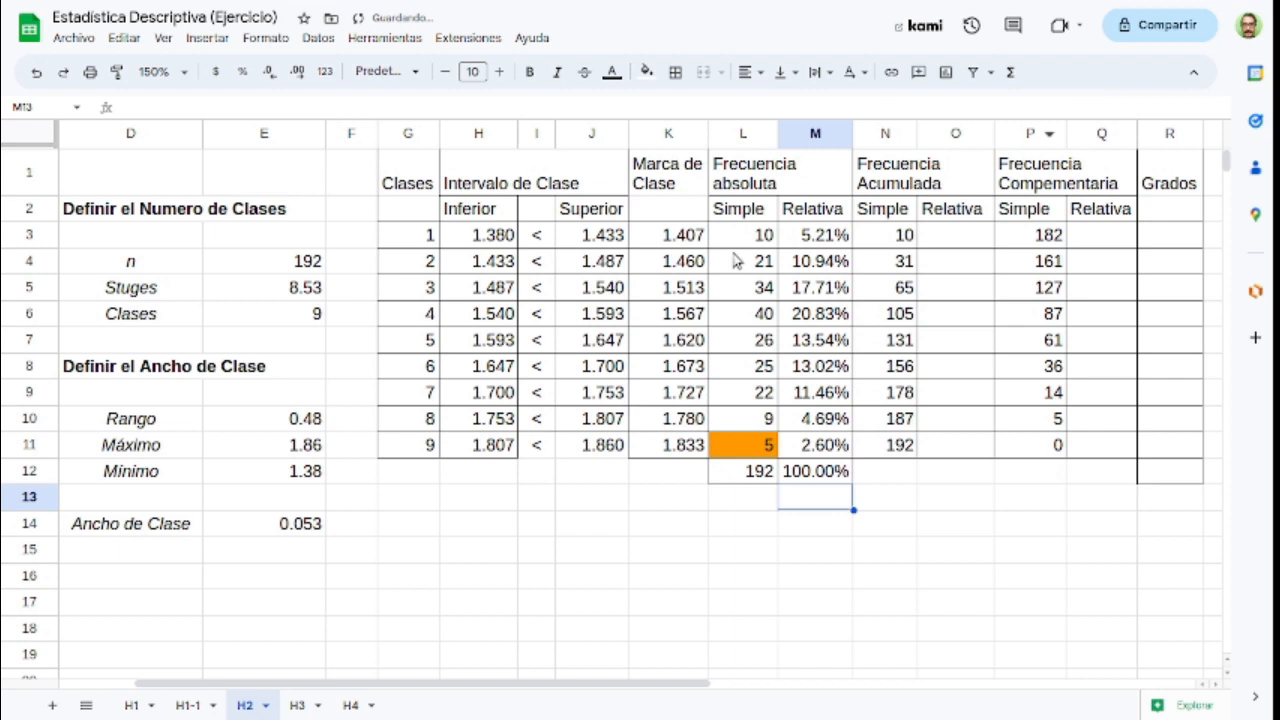
Step: Copy the relative frequency formulas from M3:M11 into the relative accumulated frequency cells O3:O11
{"action": "left_click", "coordinate": [806, 237]}
{"action": "left_click_drag", "start_coordinate": [806, 237], "coordinate": [815, 447]}
{"action": "key", "text": "ctrl+c"}
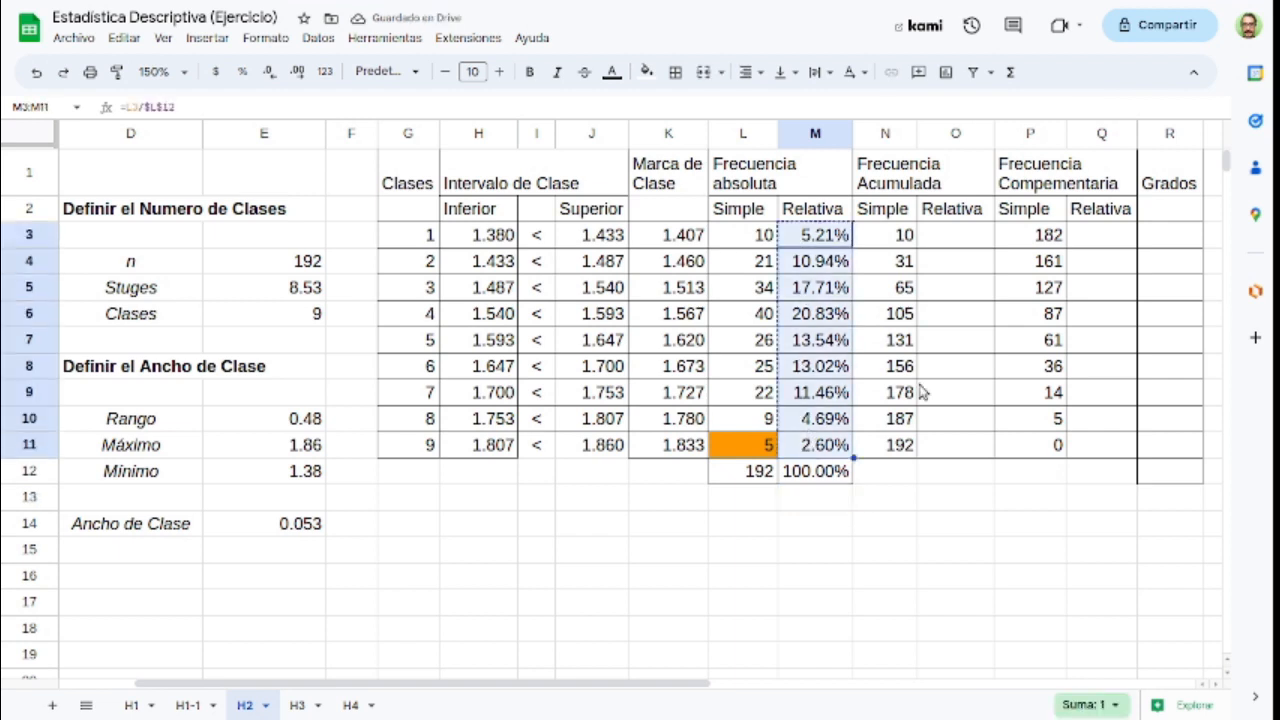
{"action": "left_click", "coordinate": [954, 242]}
{"action": "key", "text": "ctrl+v"}
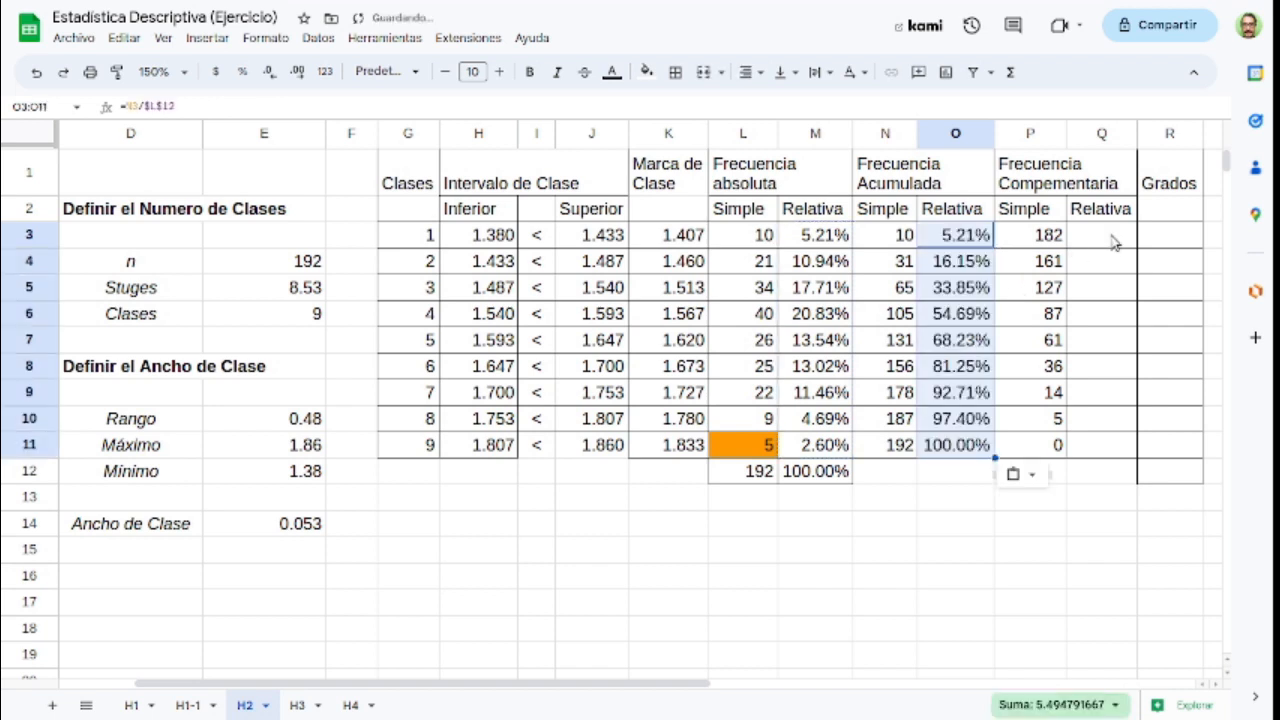
Step: Paste the copied relative frequency formulas into the relative complementary frequency cells Q3:Q11
{"action": "left_click", "coordinate": [1115, 243]}
{"action": "key", "text": "shift+Down"}
{"action": "key", "text": "shift+Down"}
{"action": "key", "text": "shift+Down"}
{"action": "key", "text": "shift+Down"}
{"action": "key", "text": "shift+Down"}
{"action": "key", "text": "shift+Down"}
{"action": "key", "text": "shift+Down"}
{"action": "key", "text": "shift+Down"}
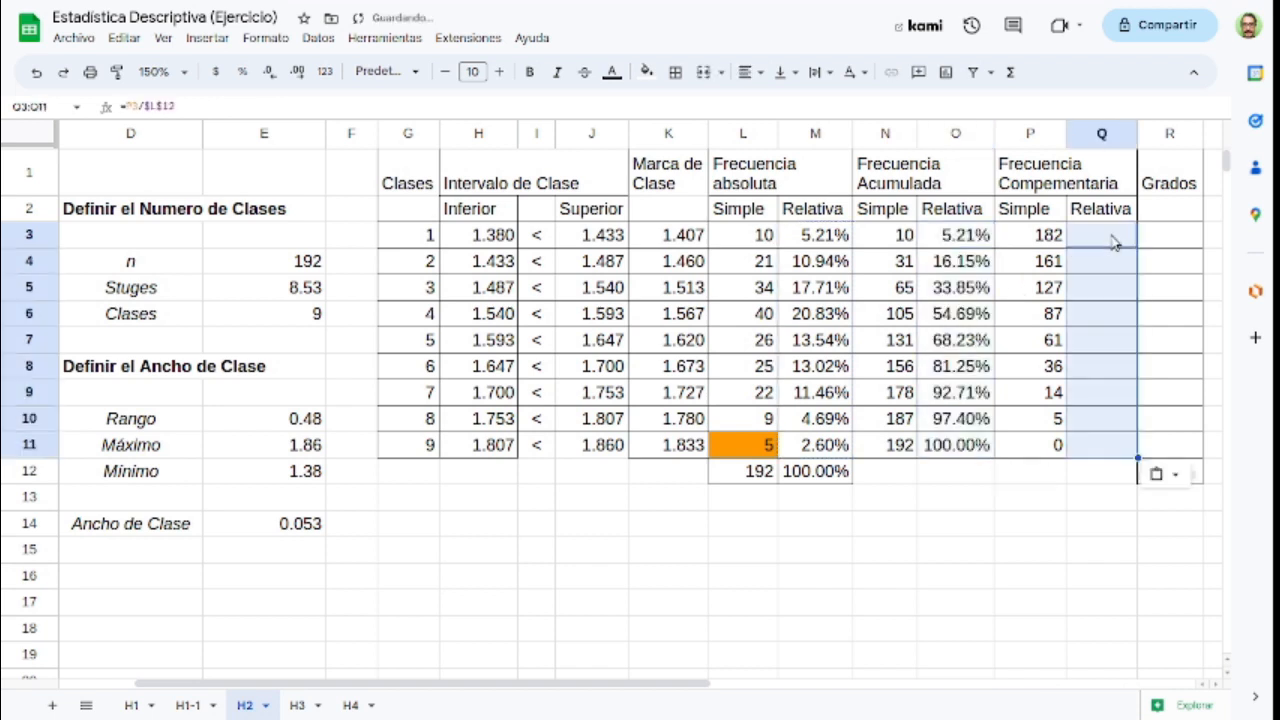
{"action": "key", "text": "ctrl+v"}
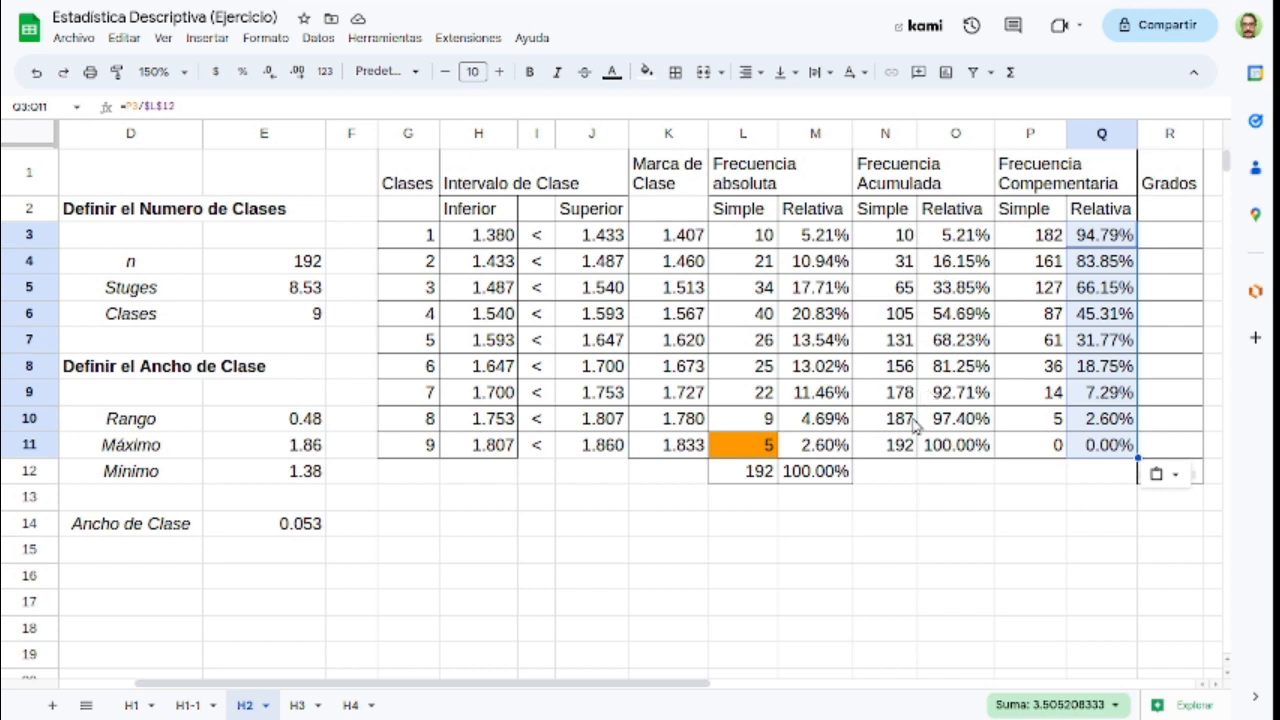
{"action": "left_click_drag", "start_coordinate": [895, 452], "coordinate": [952, 453]}
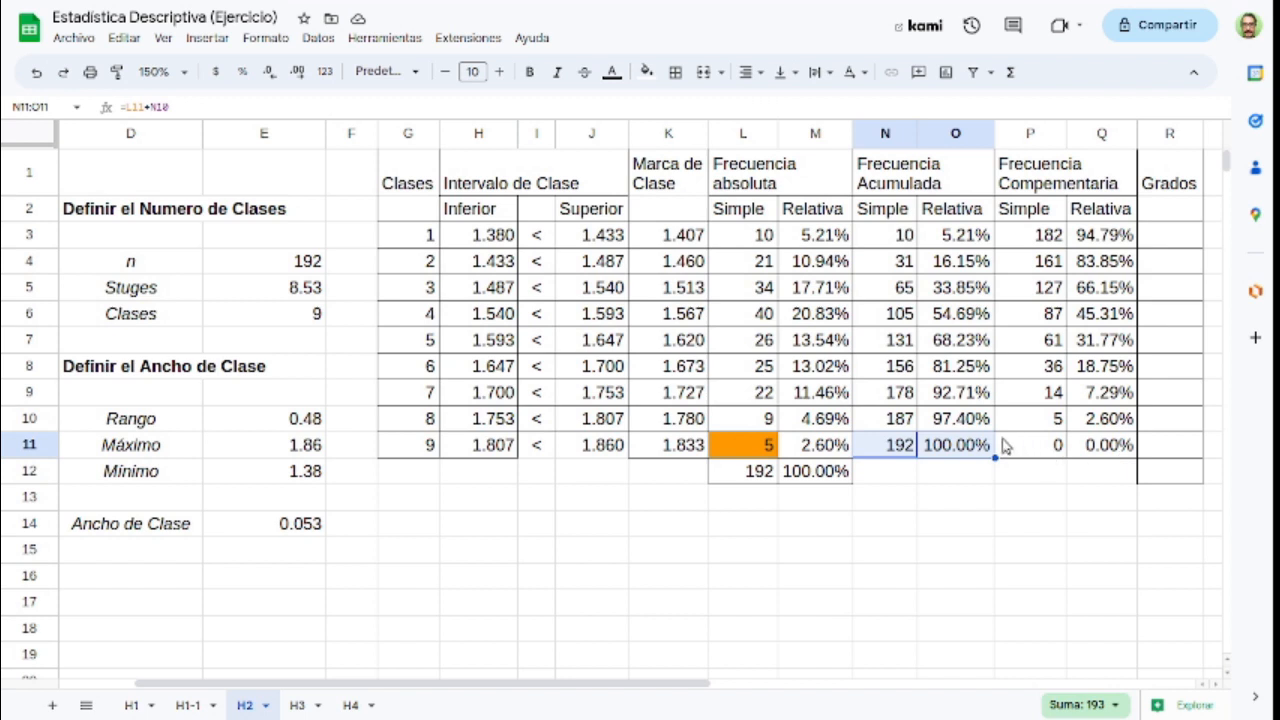
{"action": "left_click_drag", "start_coordinate": [1058, 450], "coordinate": [1090, 448]}
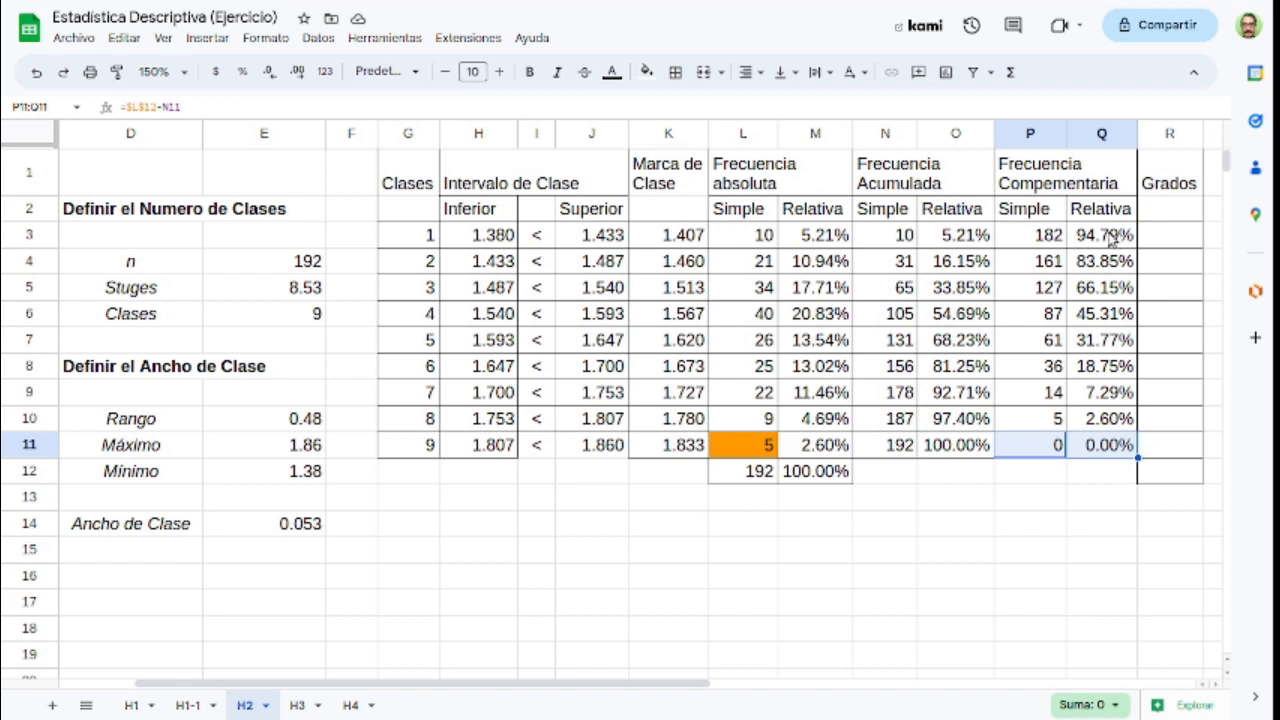
Step: Enter the formula =M3*360 in R3 to calculate the degrees for class 1
{"action": "left_click", "coordinate": [1181, 236]}
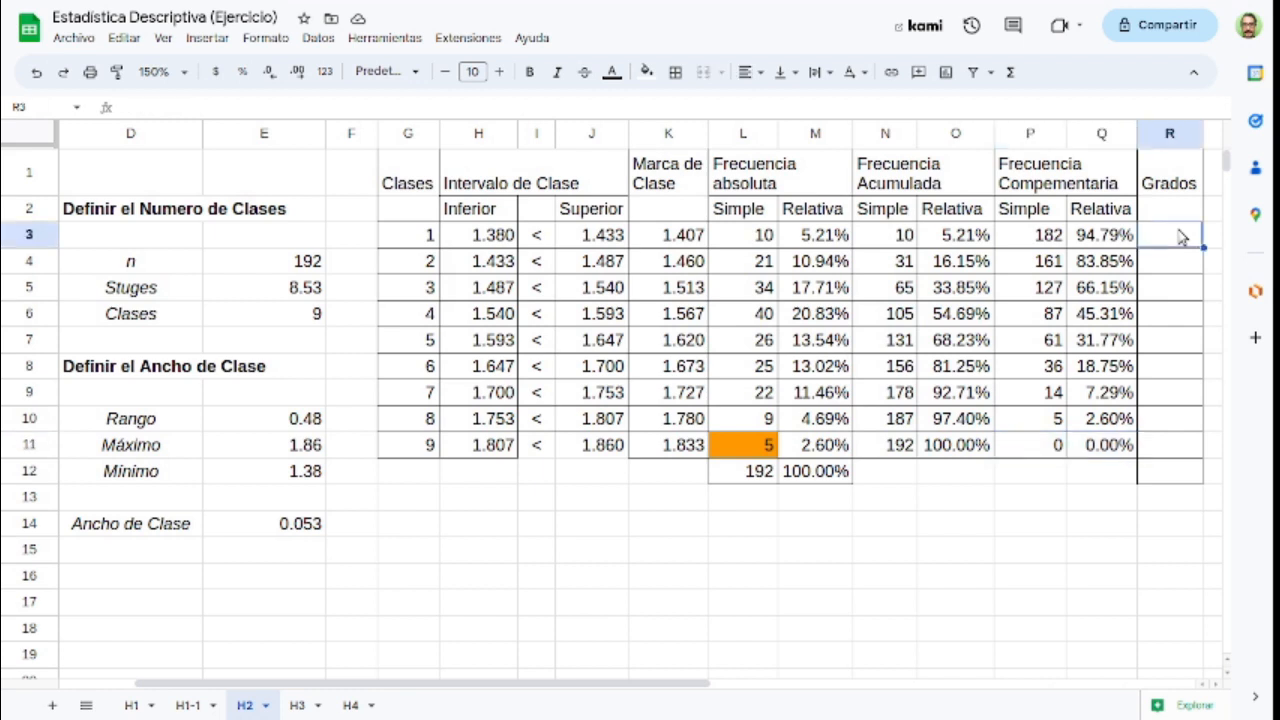
{"action": "type", "text": "="}
{"action": "key", "text": "Left"}
{"action": "key", "text": "Left"}
{"action": "key", "text": "Left"}
{"action": "key", "text": "Left"}
{"action": "key", "text": "Left"}
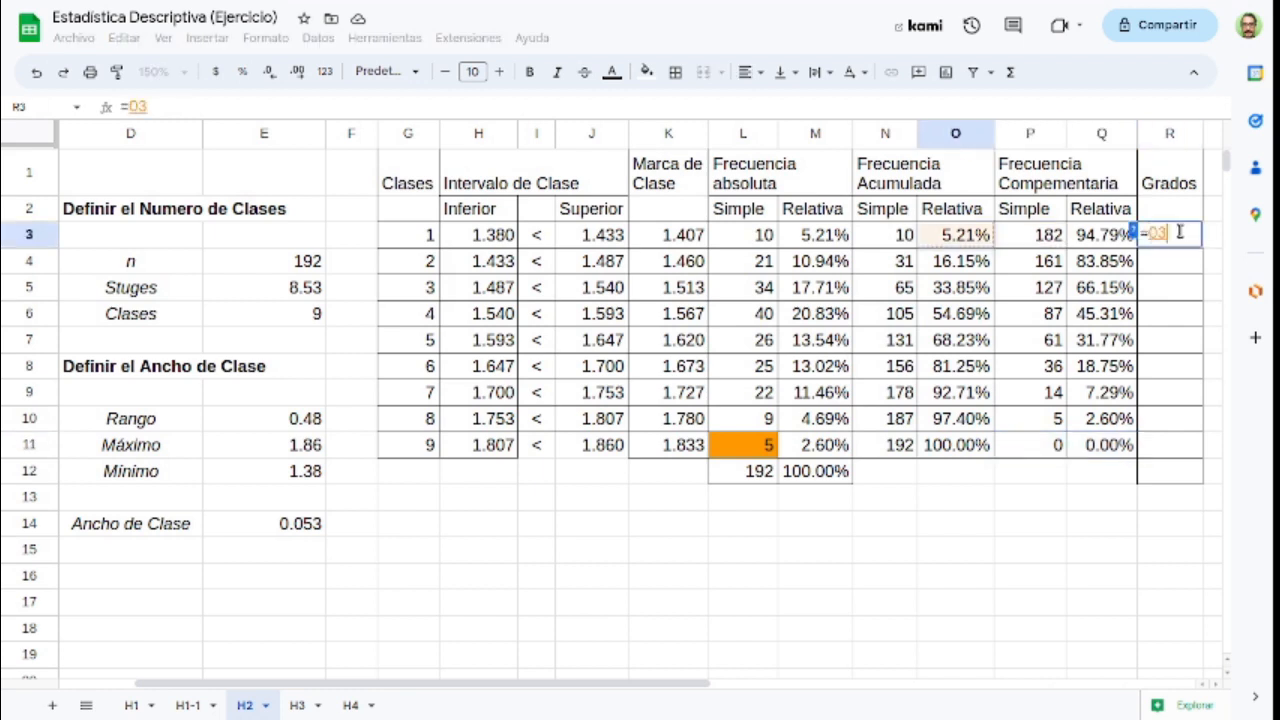
{"action": "key", "text": "Left"}
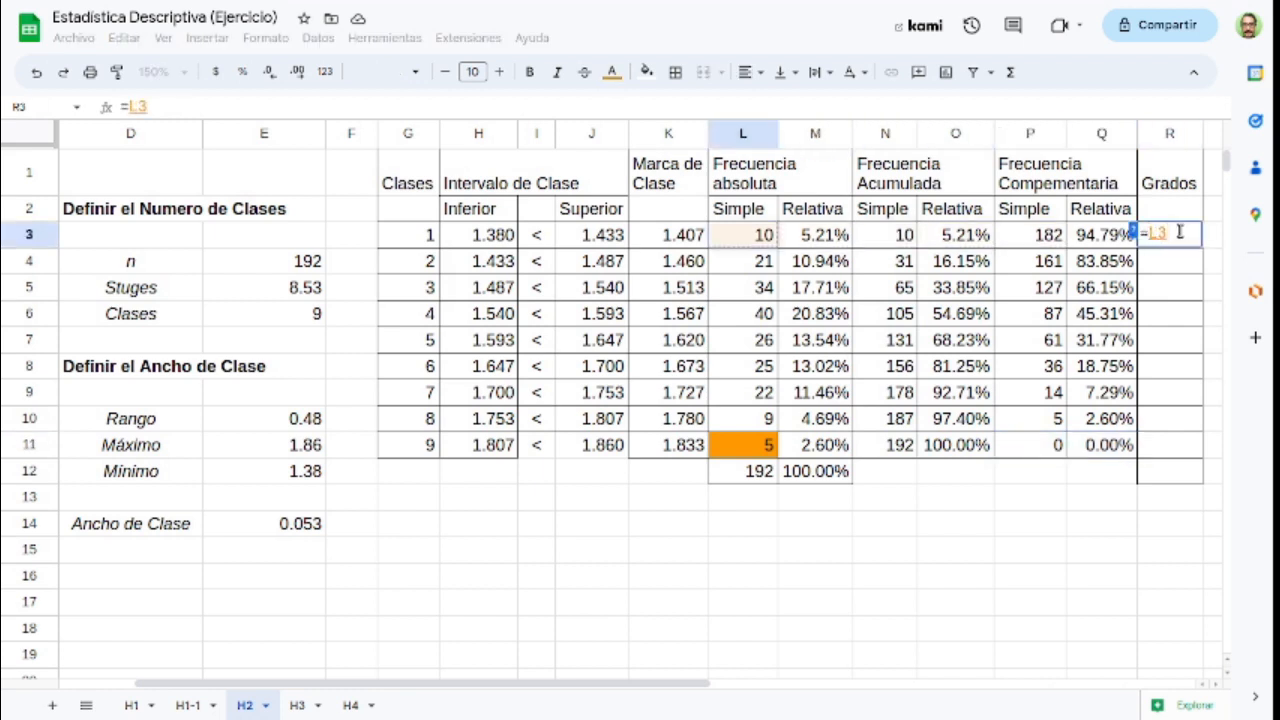
{"action": "key", "text": "Right"}
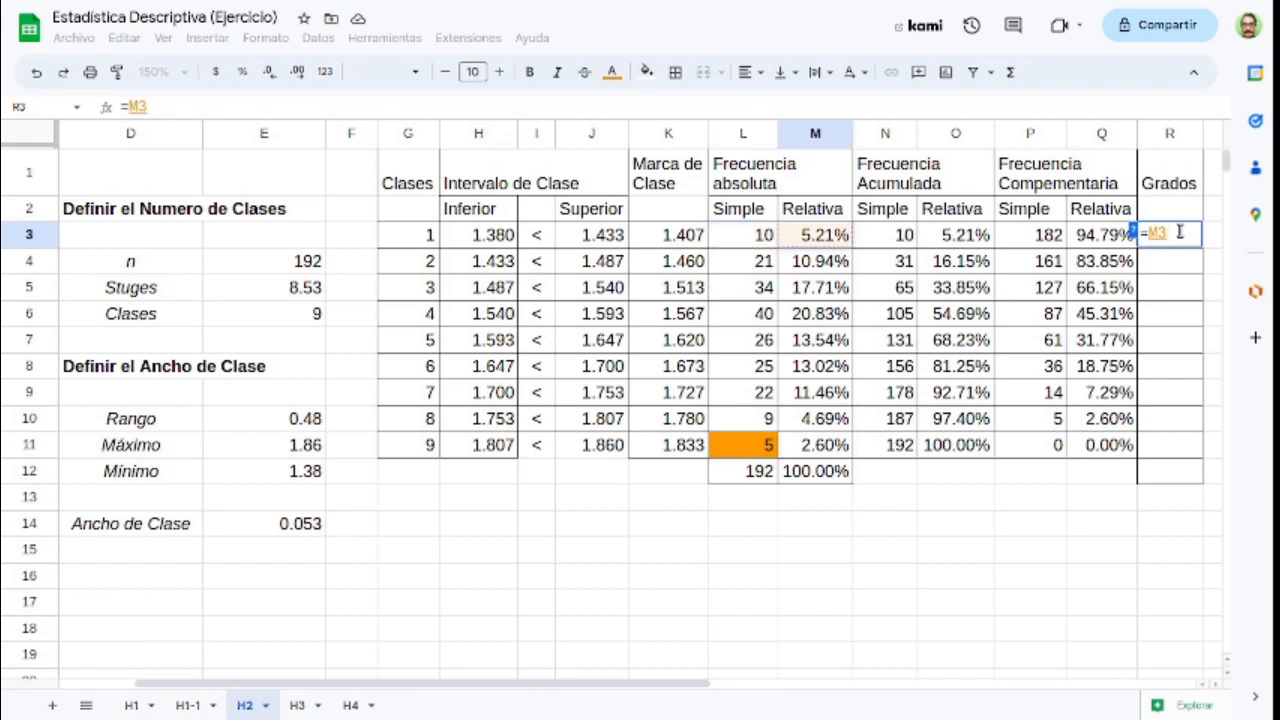
{"action": "type", "text": "*360"}
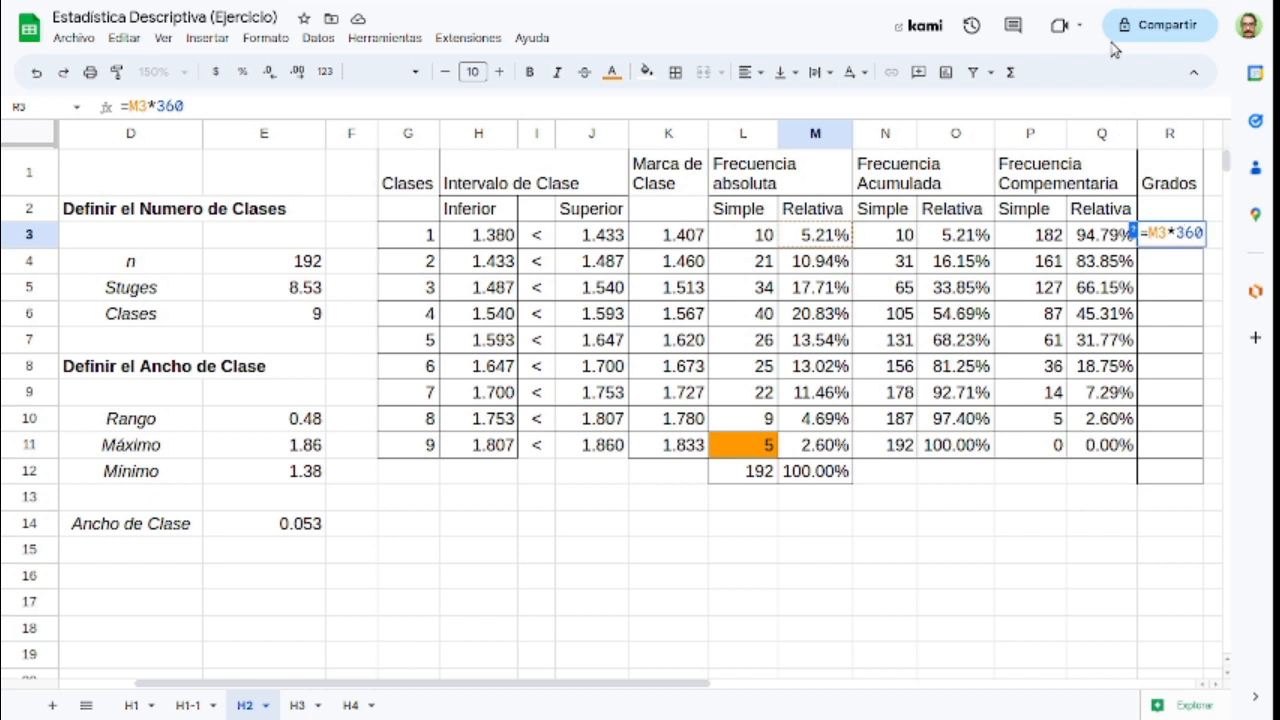
{"action": "key", "text": "Return"}
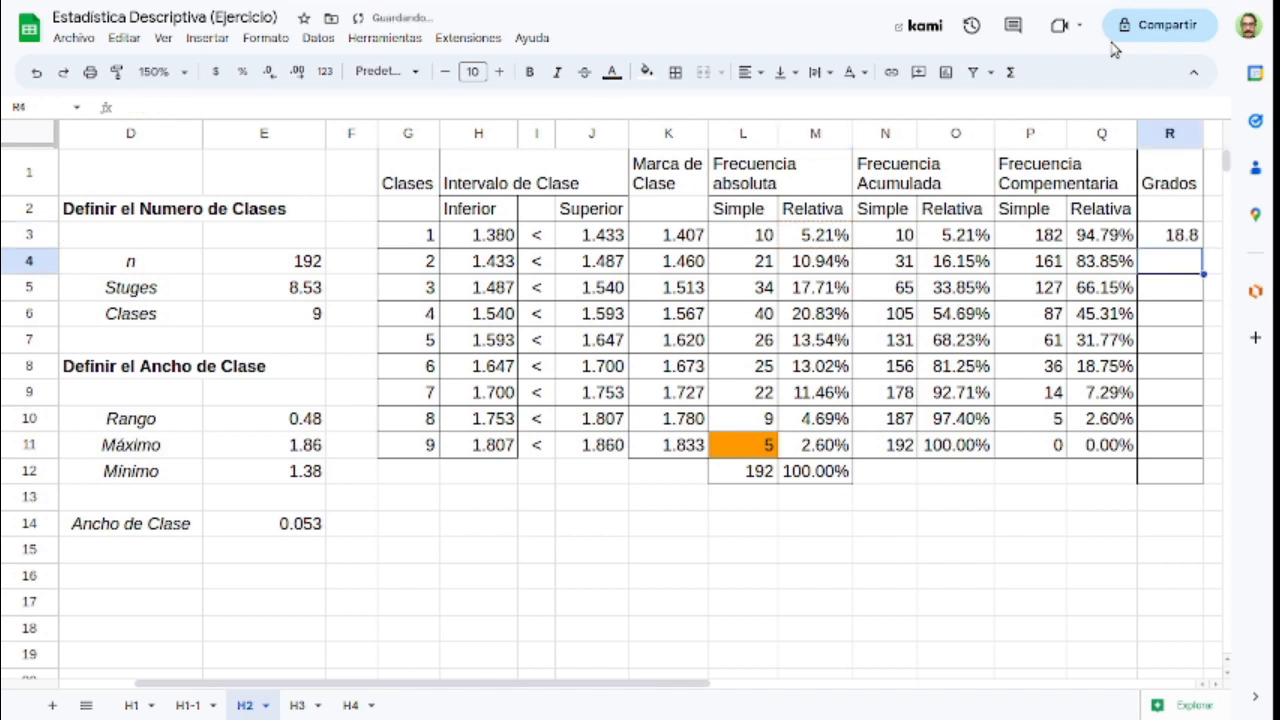
Step: Copy the degrees formula from R3 into R4 through R11 for classes 2 to 9
{"action": "key", "text": "Up"}
{"action": "key", "text": "ctrl+c"}
{"action": "key", "text": "Down"}
{"action": "key", "text": "ctrl+v"}
{"action": "key", "text": "Down"}
{"action": "key", "text": "ctrl+v"}
{"action": "key", "text": "Down"}
{"action": "key", "text": "ctrl+v"}
{"action": "key", "text": "Down"}
{"action": "key", "text": "ctrl+v"}
{"action": "key", "text": "Down"}
{"action": "key", "text": "ctrl+v"}
{"action": "key", "text": "Down"}
{"action": "key", "text": "ctrl+v"}
{"action": "key", "text": "Down"}
{"action": "key", "text": "ctrl+v"}
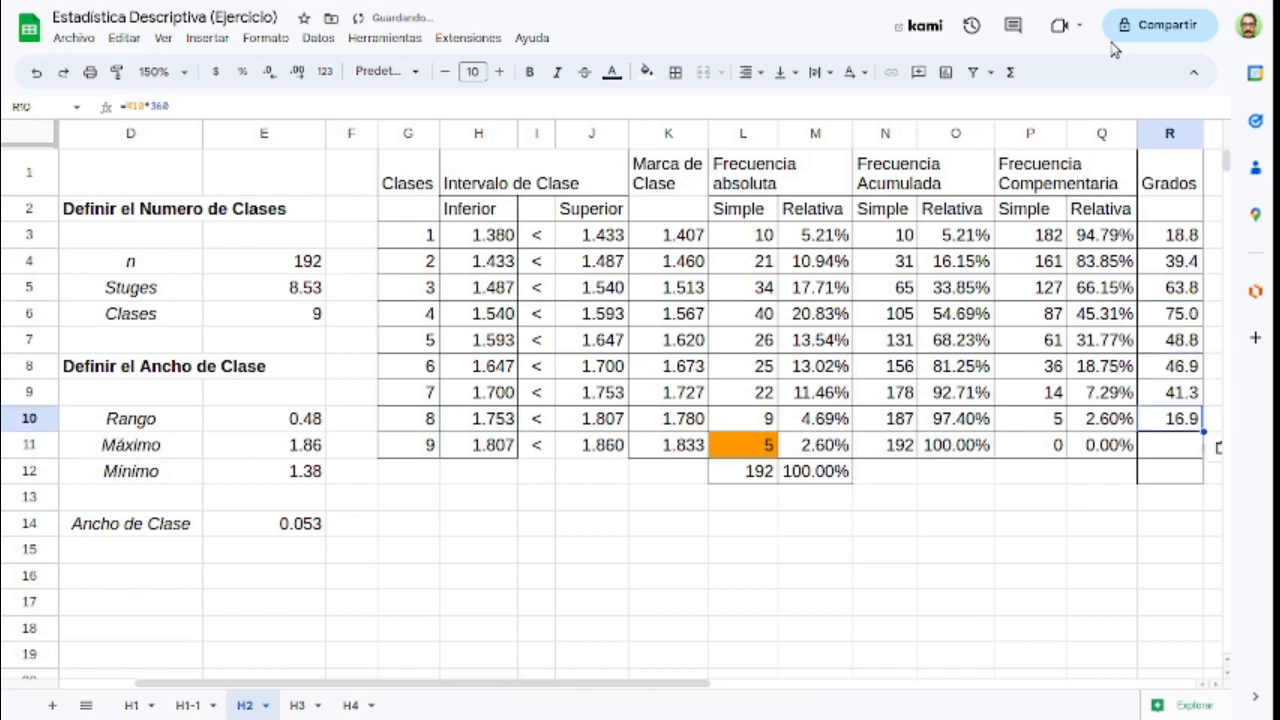
{"action": "key", "text": "Down"}
{"action": "key", "text": "ctrl+v"}
Step: Total the degrees R3:R11 in R12 with the SUMA function
{"action": "key", "text": "ctrl+Up"}
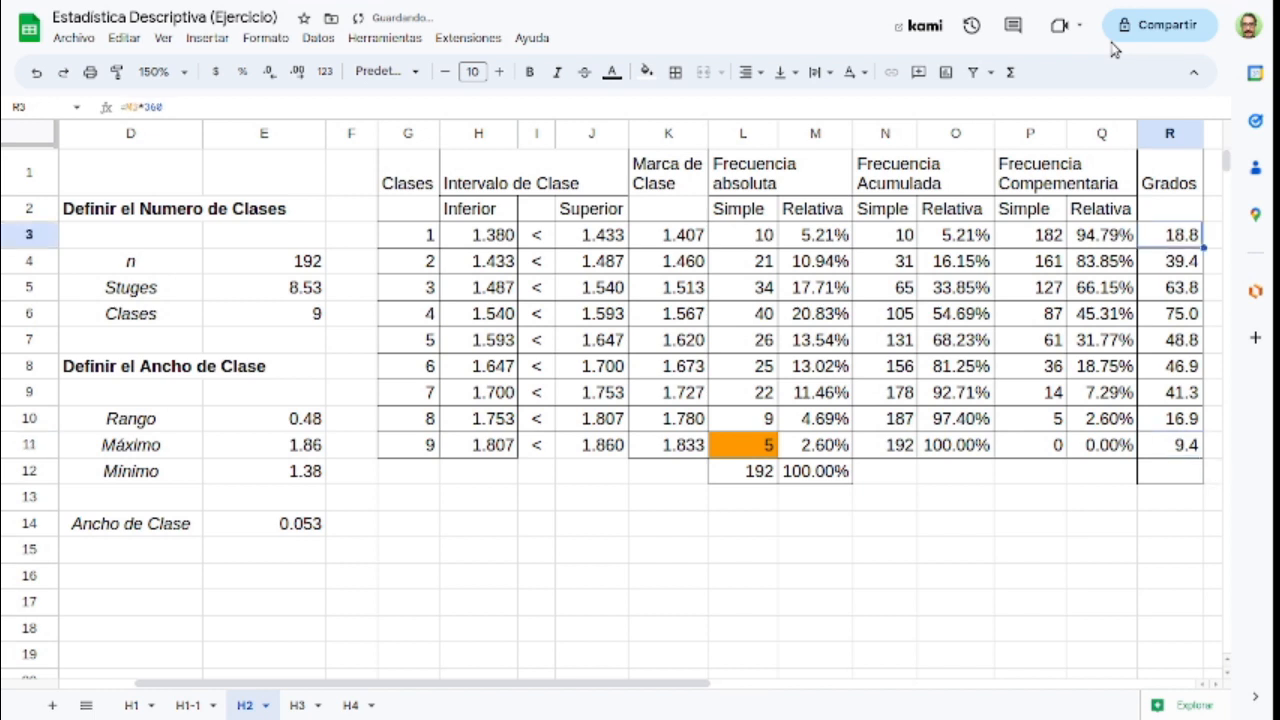
{"action": "key", "text": "ctrl+shift+Down"}
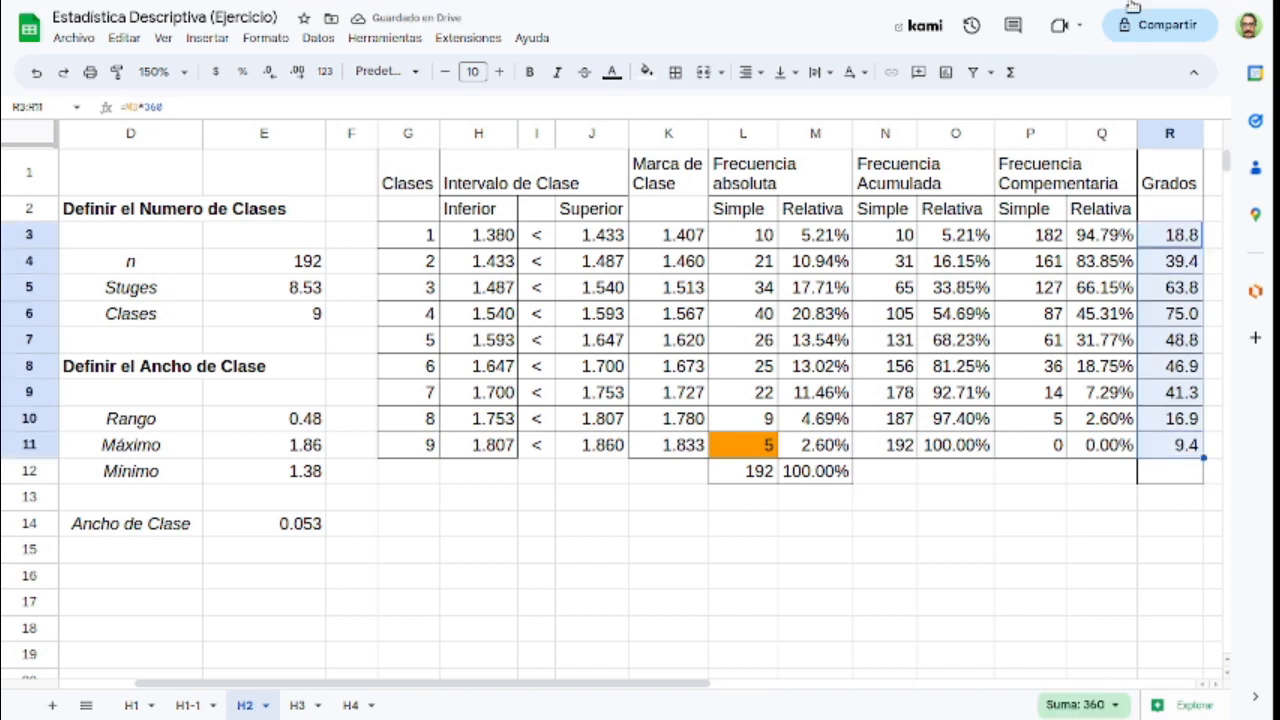
{"action": "left_click", "coordinate": [1010, 72]}
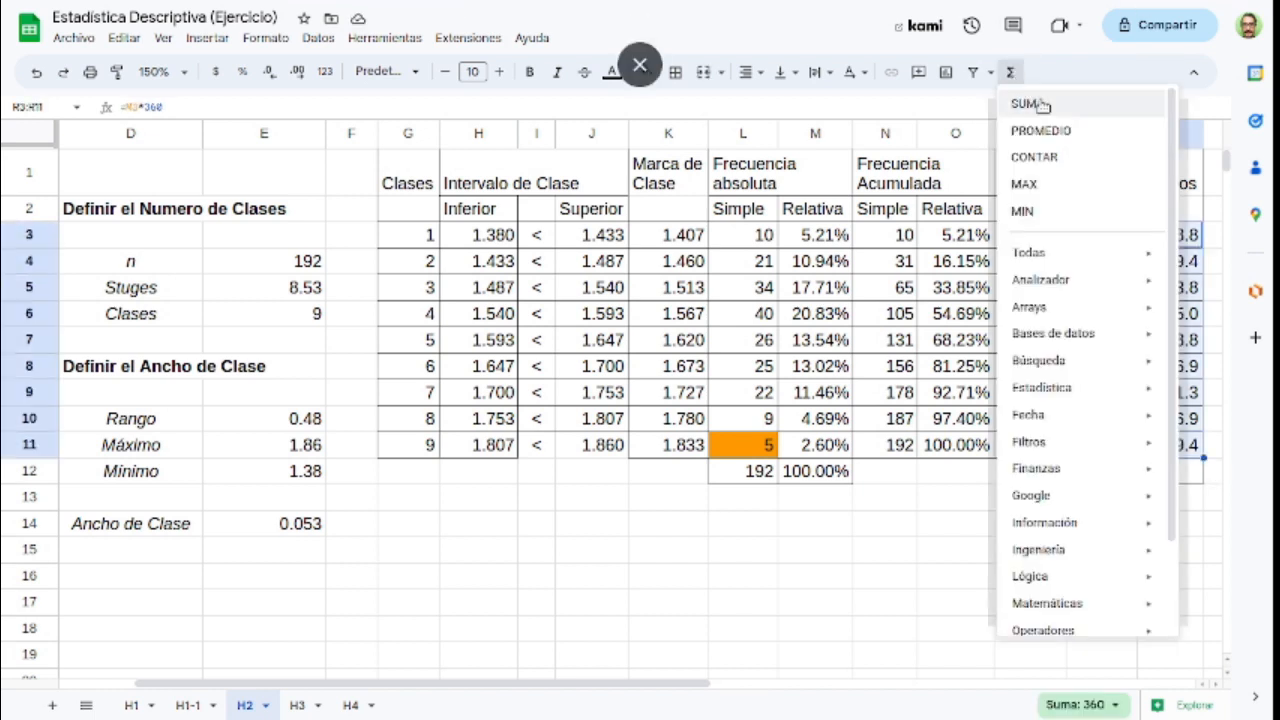
{"action": "left_click", "coordinate": [1040, 104]}
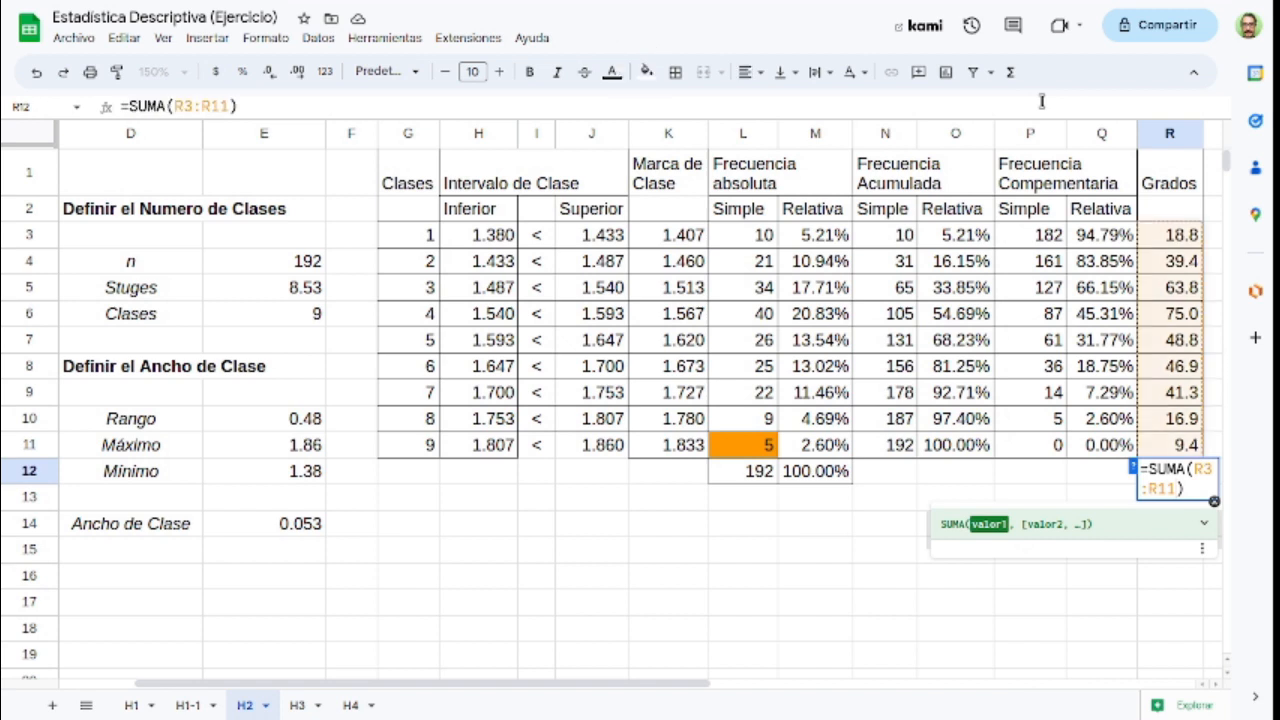
{"action": "key", "text": "Return"}
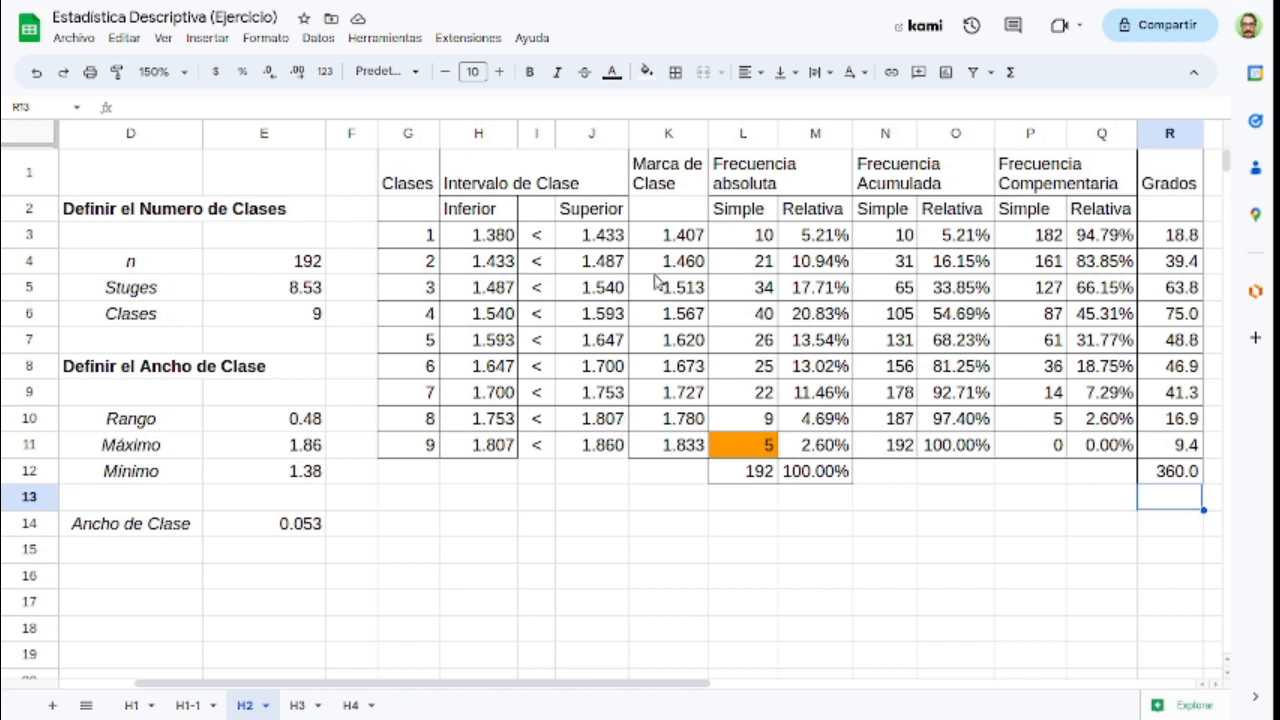
Step: Insert a chart of the simple absolute frequencies L3:L11 and set its type to a column chart
{"action": "left_click", "coordinate": [740, 243]}
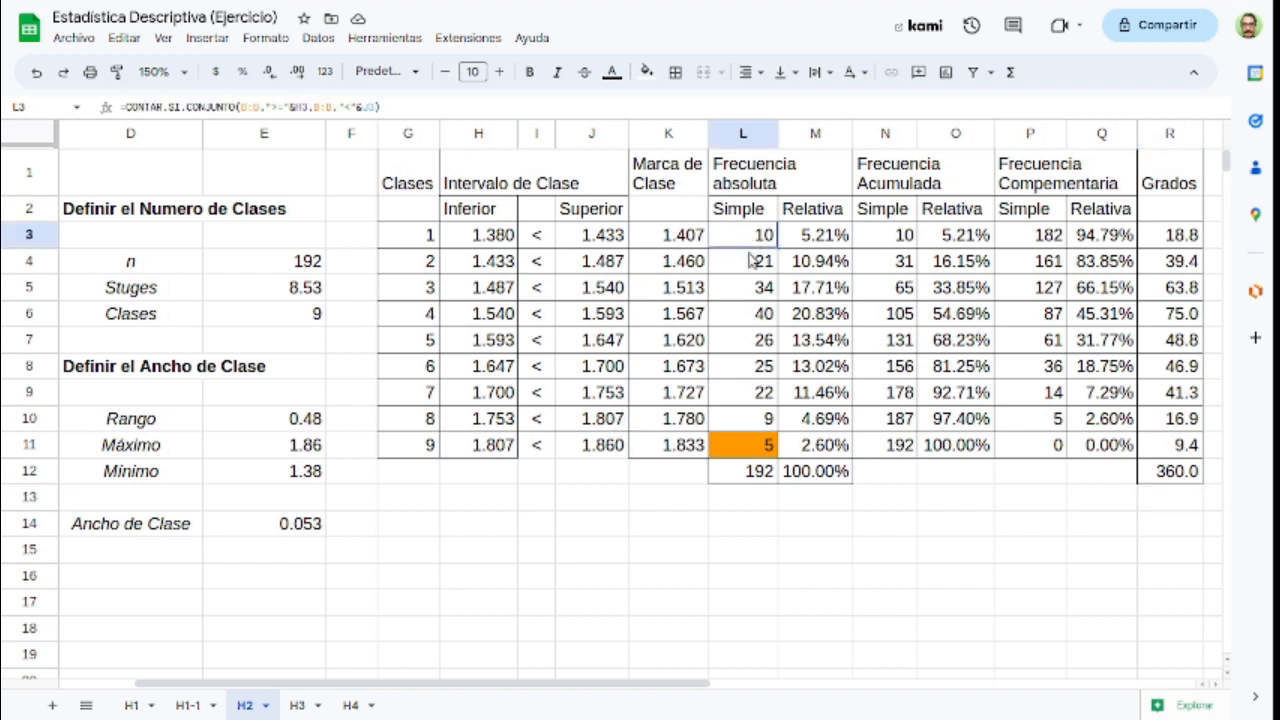
{"action": "left_click_drag", "start_coordinate": [752, 333], "coordinate": [763, 450]}
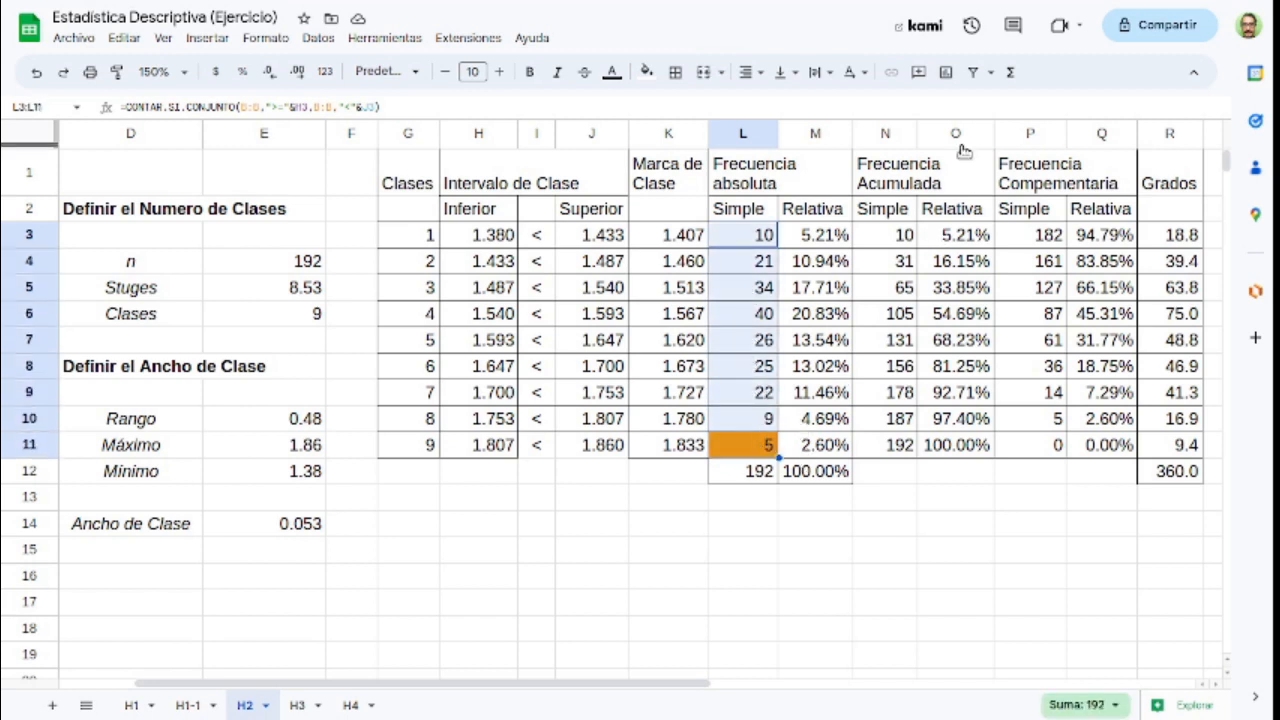
{"action": "left_click", "coordinate": [950, 80]}
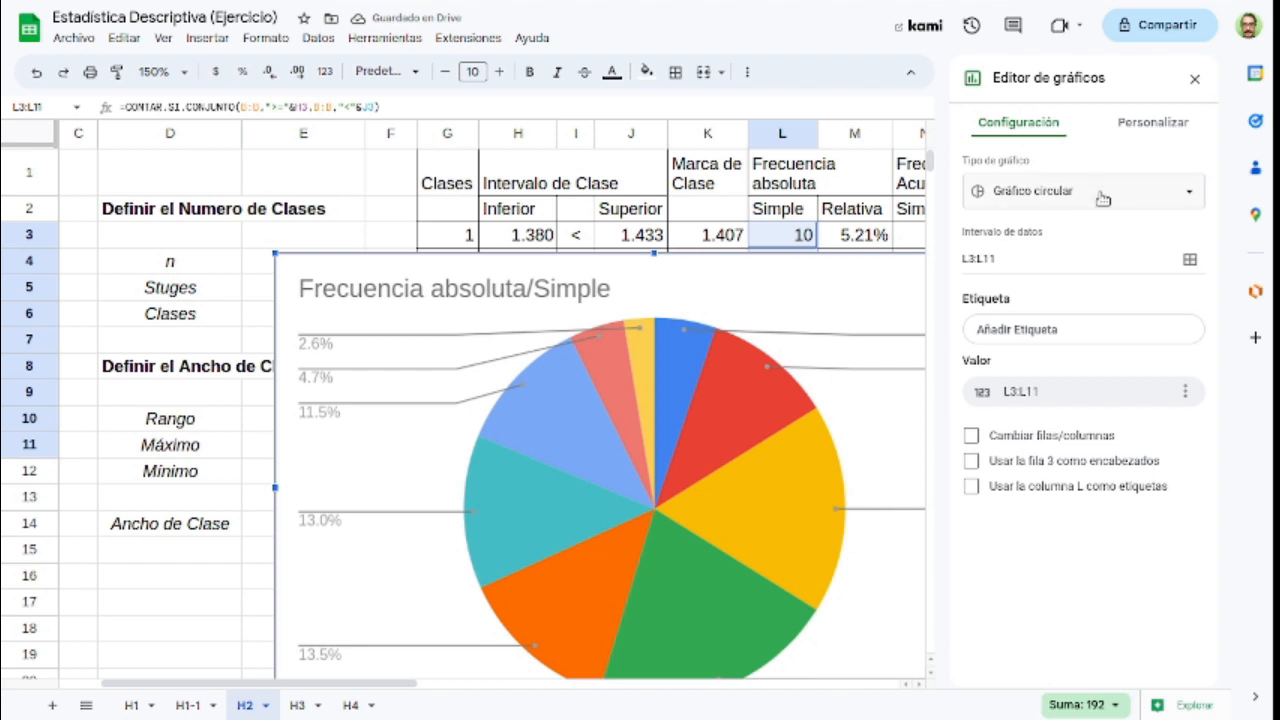
{"action": "left_click", "coordinate": [1102, 194]}
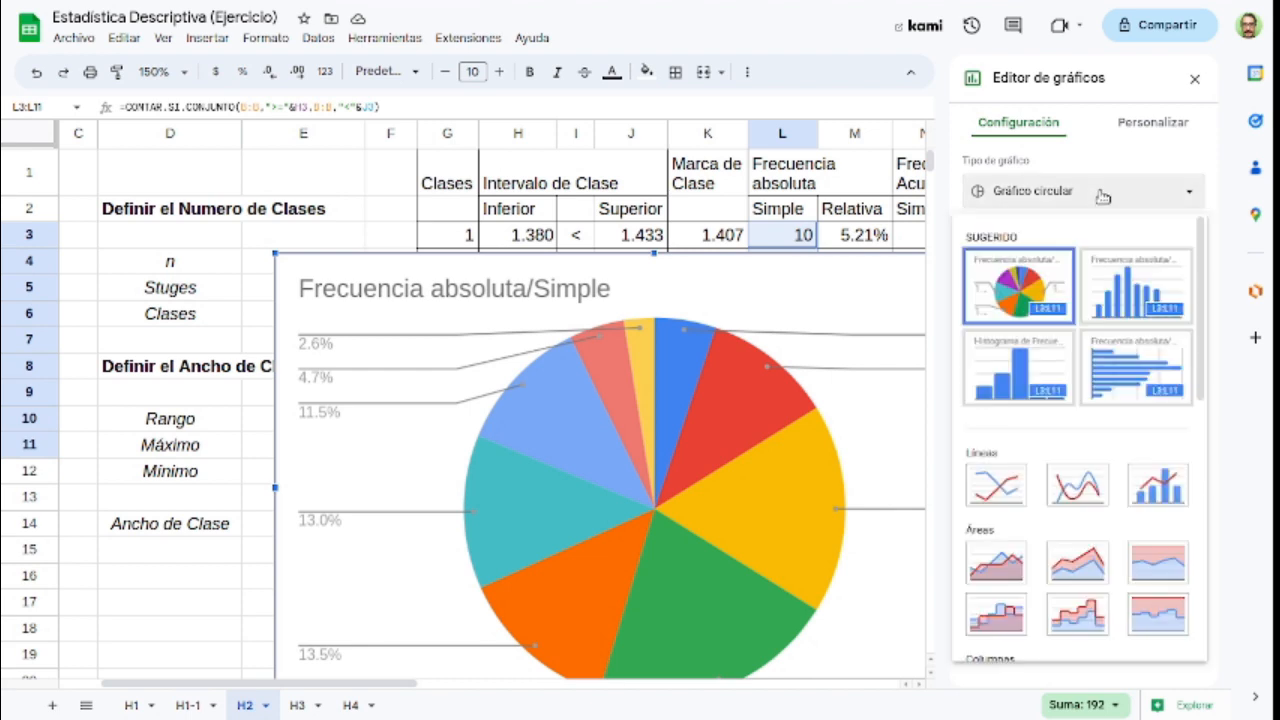
{"action": "scroll", "coordinate": [1020, 490], "scroll_direction": "down", "scroll_amount": 3}
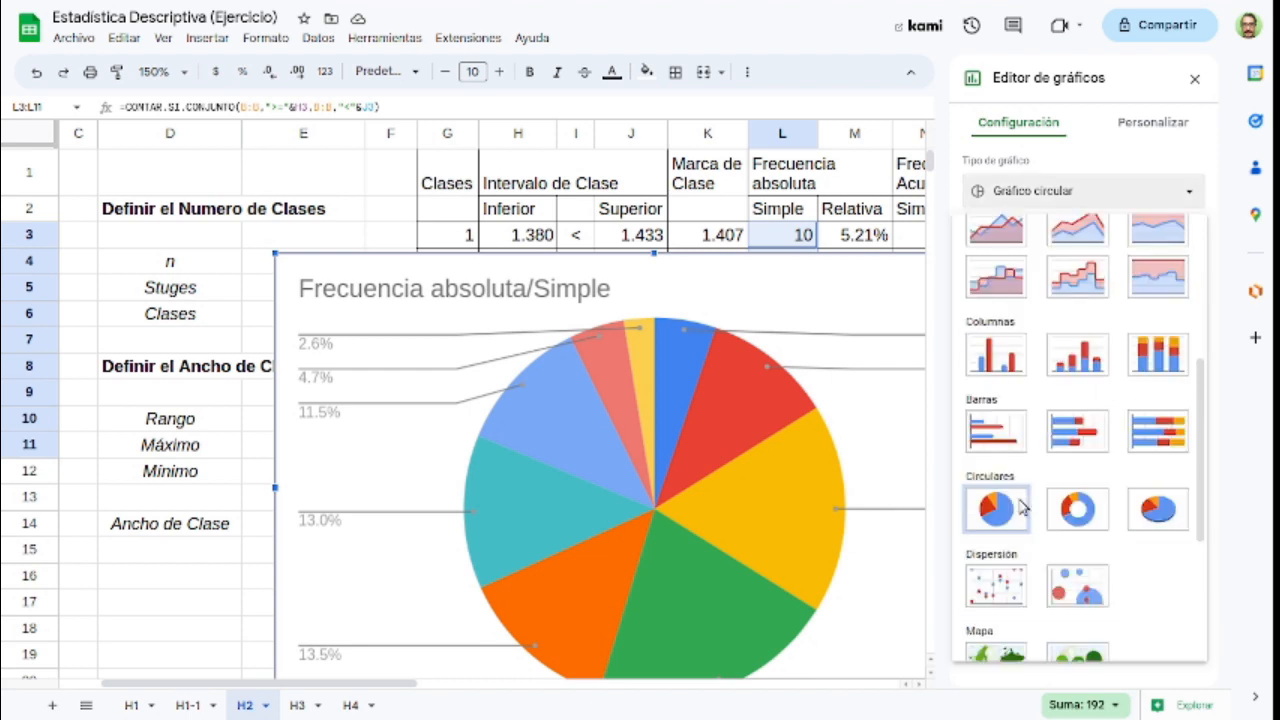
{"action": "left_click", "coordinate": [1013, 345]}
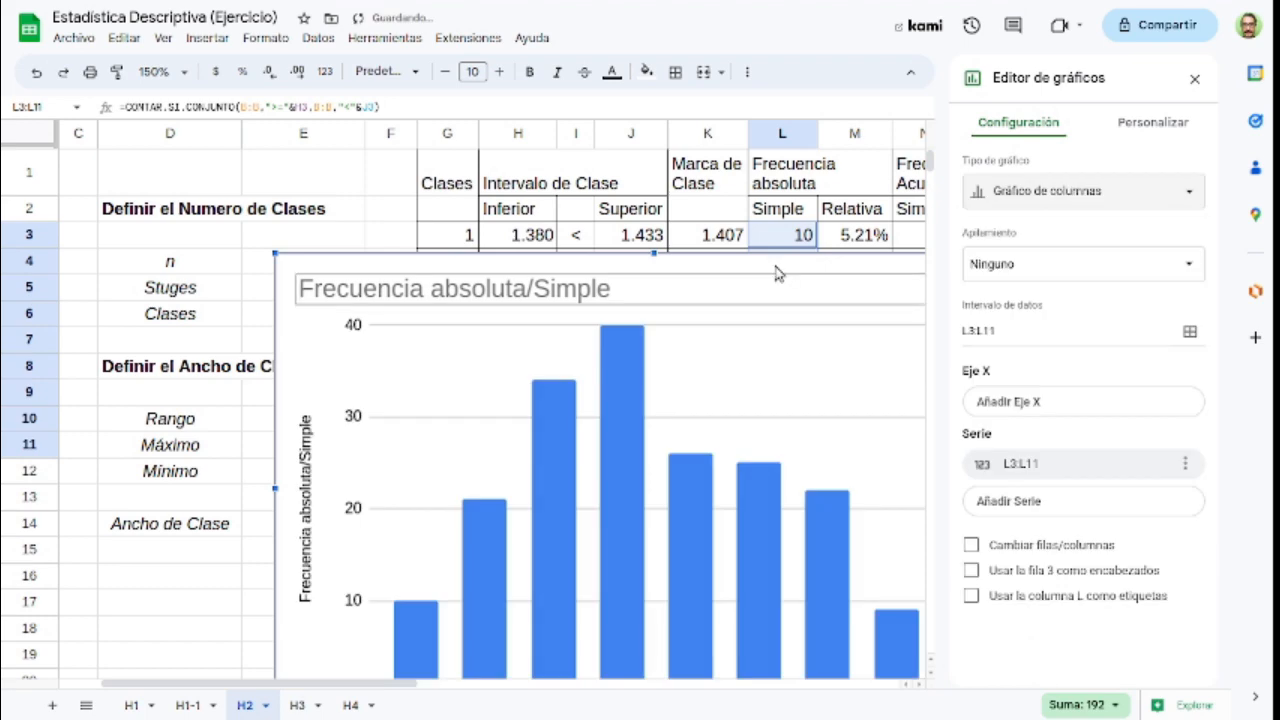
Step: Move the column chart to the empty area just below the frequency table, starting around column G
{"action": "left_click", "coordinate": [182, 76]}
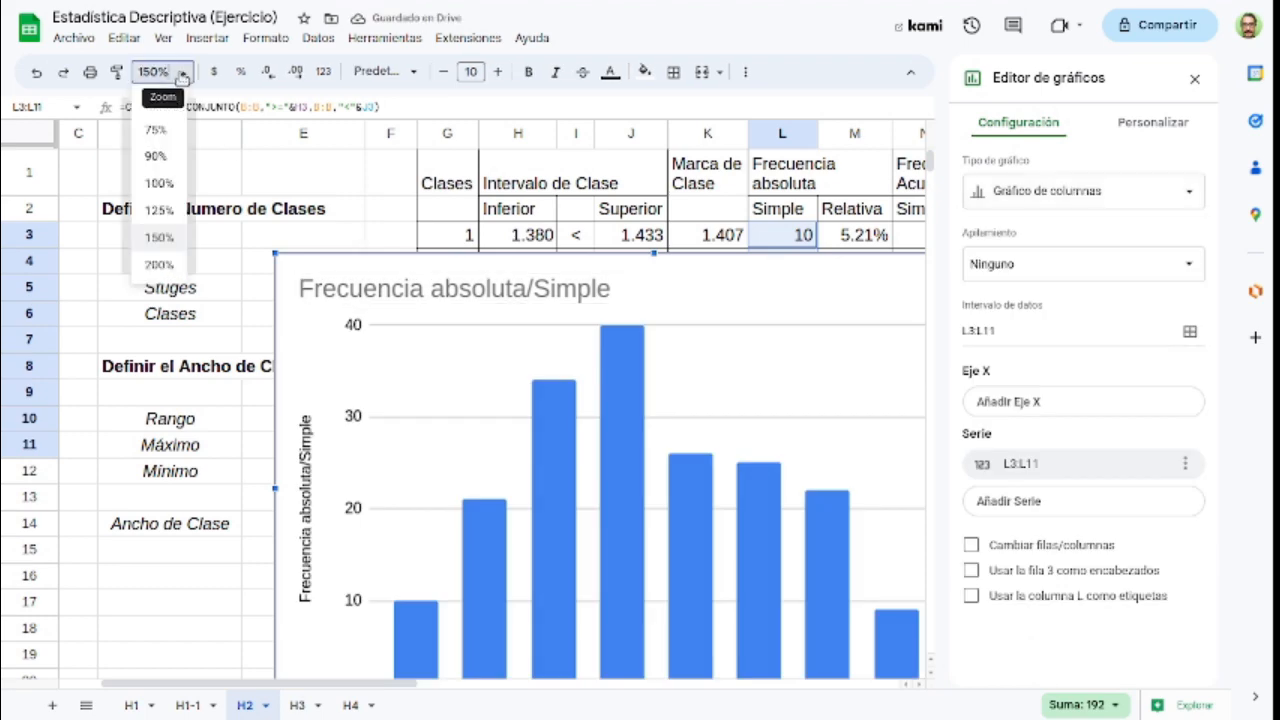
{"action": "left_click", "coordinate": [158, 190]}
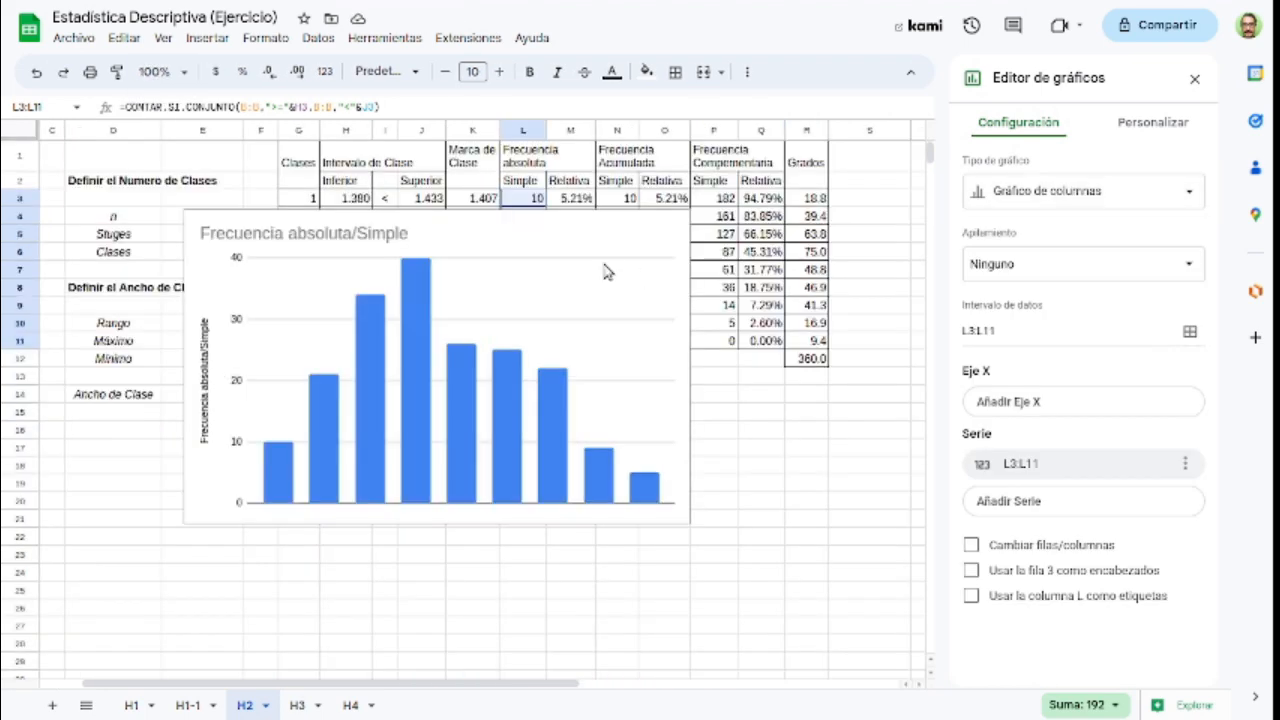
{"action": "left_click", "coordinate": [655, 313]}
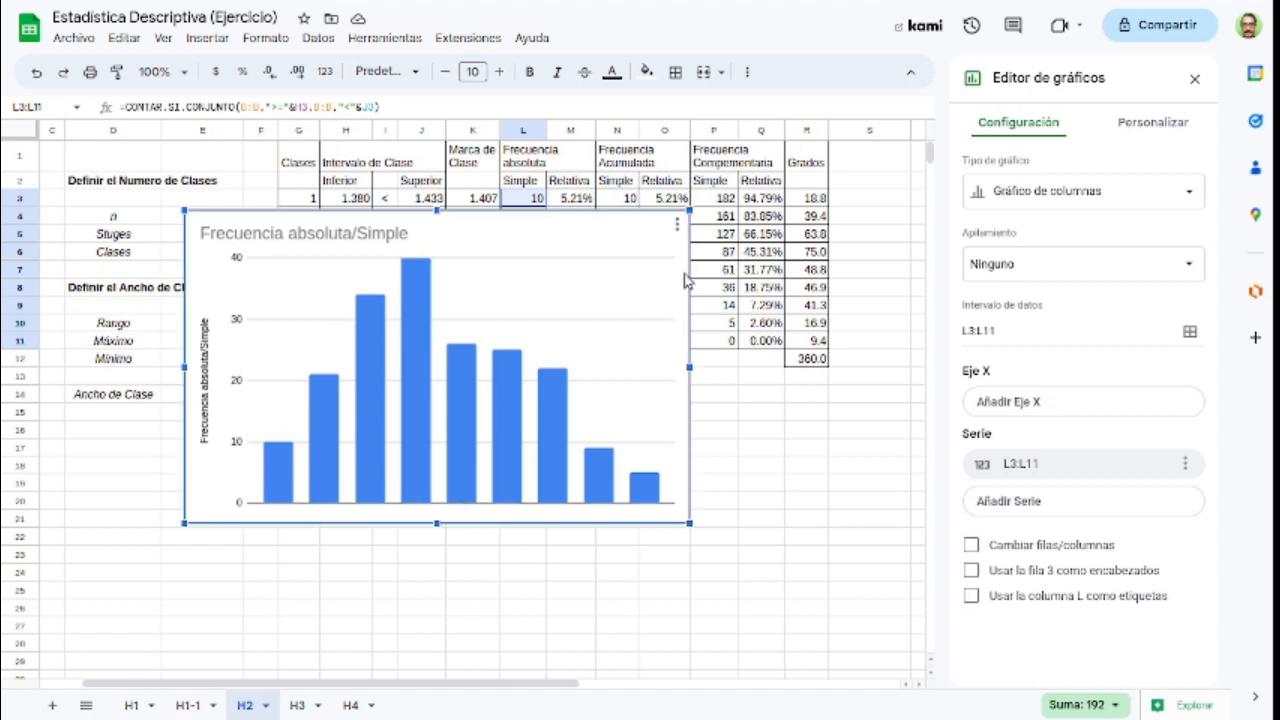
{"action": "left_click_drag", "start_coordinate": [691, 375], "coordinate": [773, 465]}
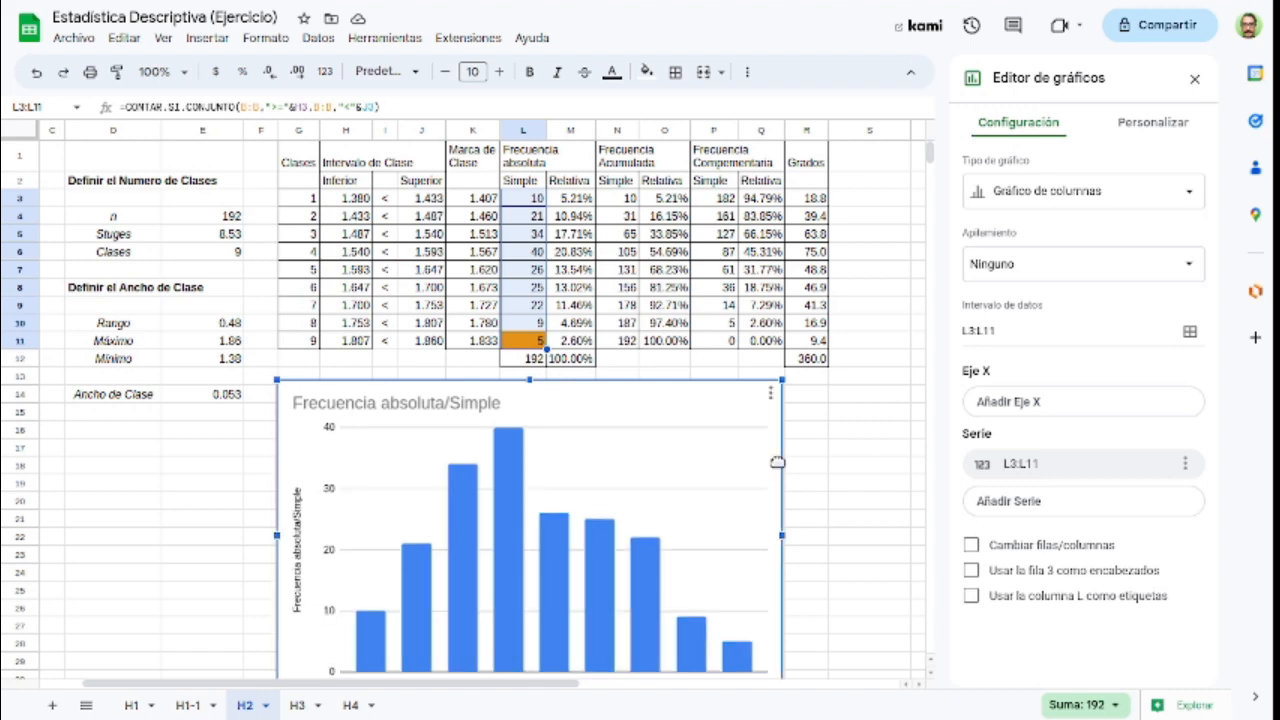
{"action": "scroll", "coordinate": [822, 427], "scroll_direction": "down", "scroll_amount": 2}
{"action": "scroll", "coordinate": [822, 427], "scroll_direction": "left", "scroll_amount": 1}
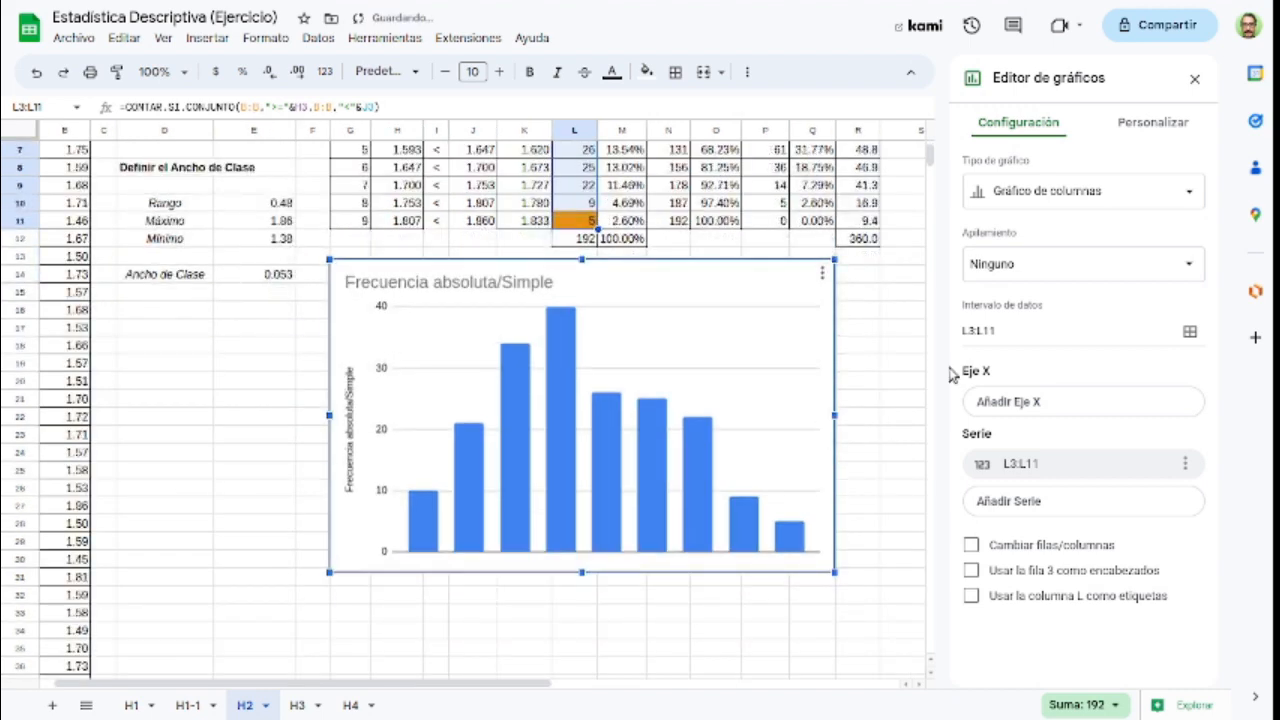
{"action": "left_click", "coordinate": [1097, 409]}
{"action": "left_click", "coordinate": [1155, 434]}
{"action": "left_click", "coordinate": [546, 348]}
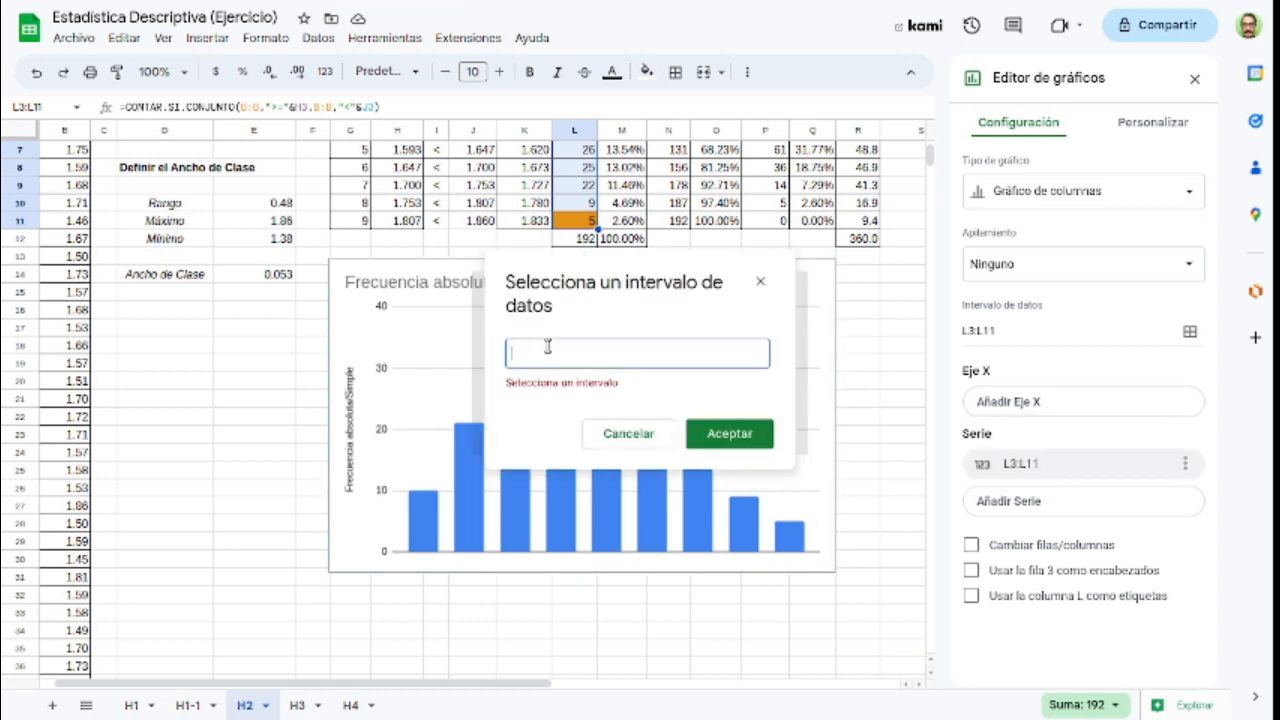
{"action": "scroll", "coordinate": [400, 432], "scroll_direction": "up", "scroll_amount": 1}
{"action": "scroll", "coordinate": [398, 432], "scroll_direction": "up", "scroll_amount": 1}
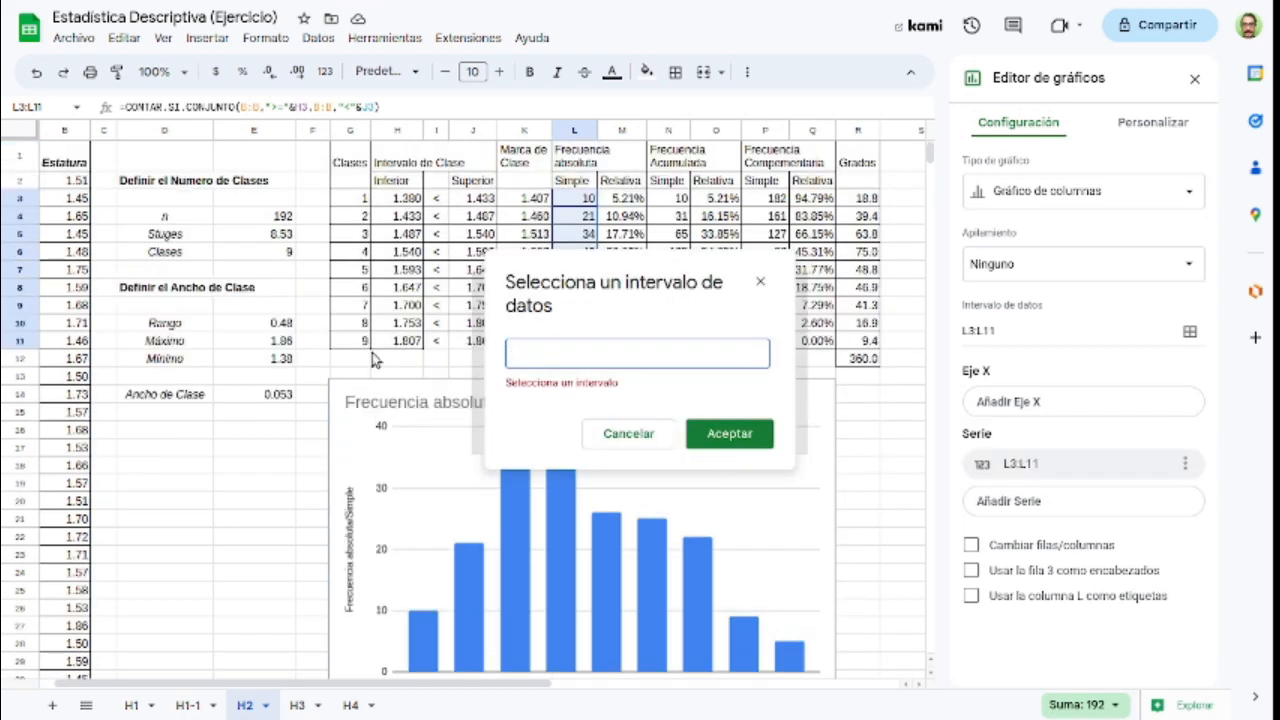
{"action": "left_click_drag", "start_coordinate": [353, 168], "coordinate": [353, 340]}
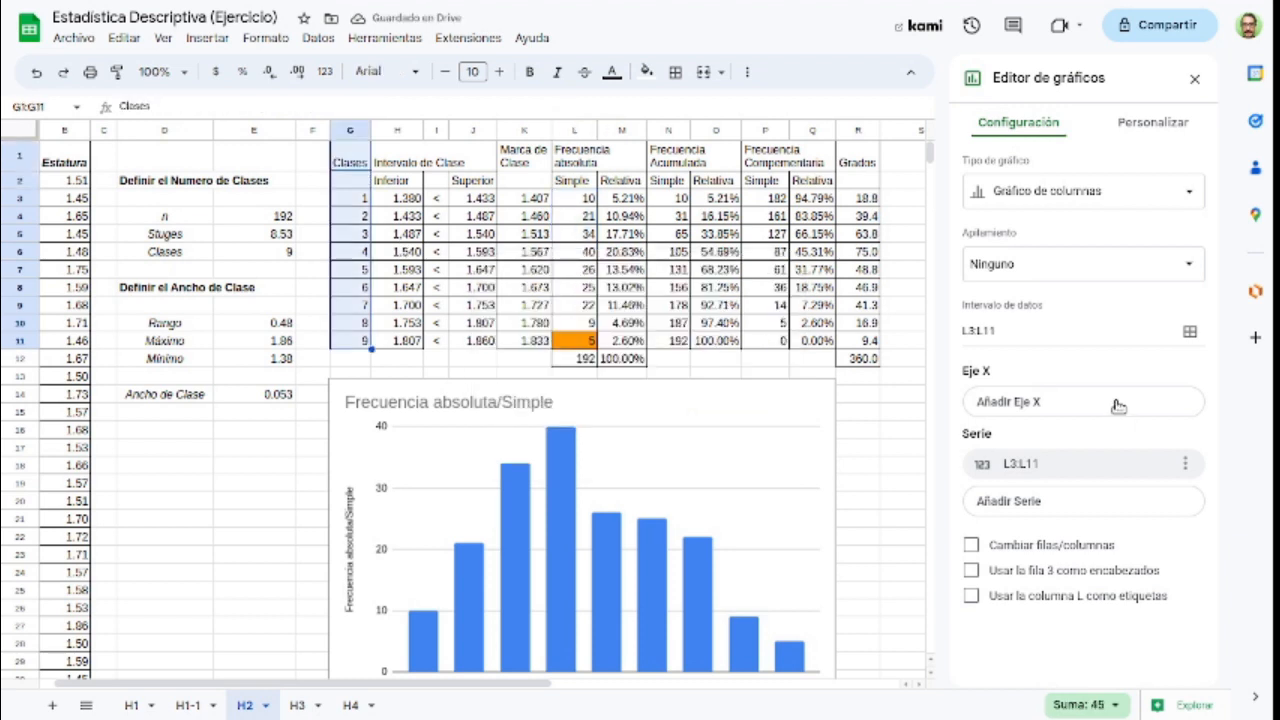
Step: Add the class numbers G3:G11 as the X axis of the column chart
{"action": "left_click", "coordinate": [1118, 404]}
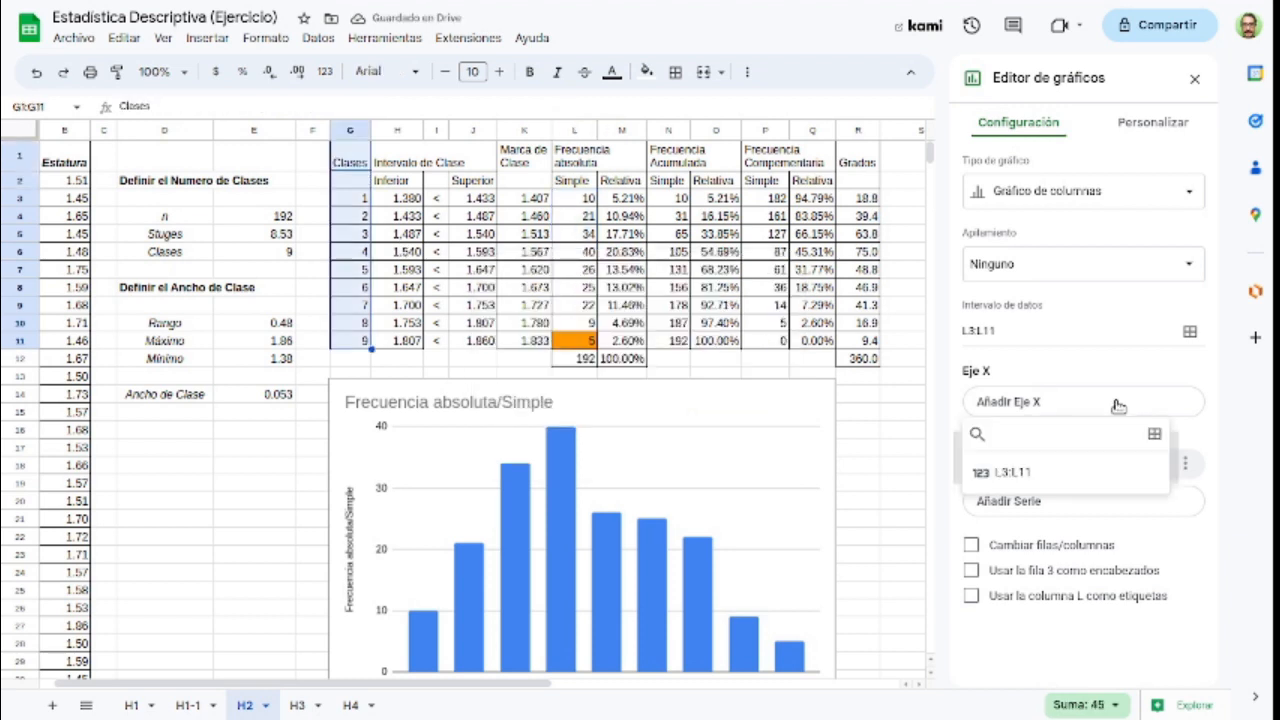
{"action": "left_click", "coordinate": [1152, 437]}
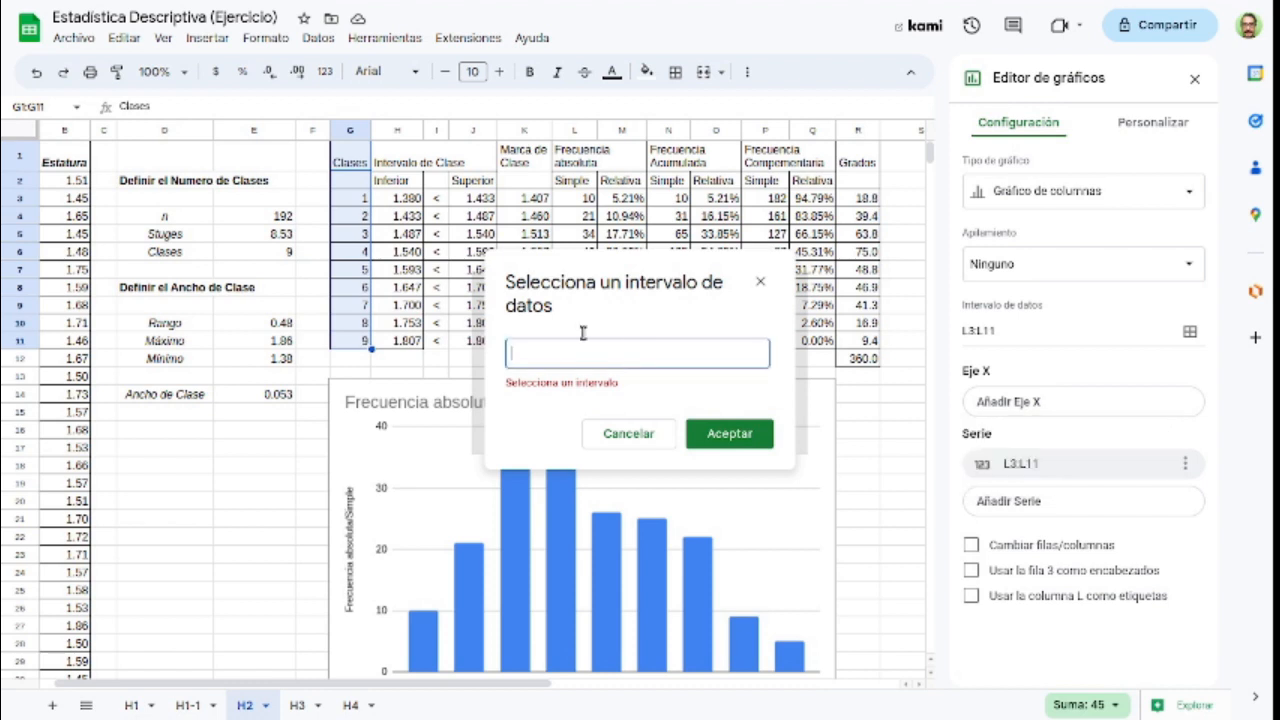
{"action": "left_click_drag", "start_coordinate": [352, 206], "coordinate": [362, 350]}
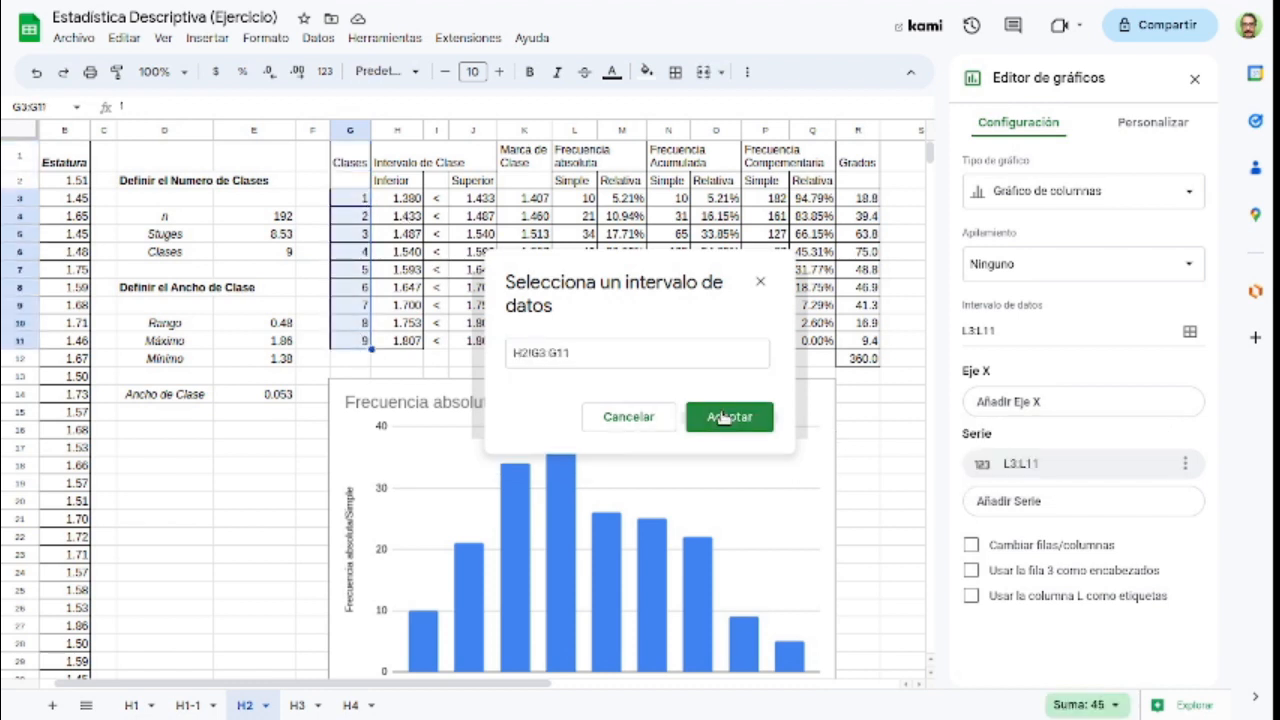
{"action": "left_click", "coordinate": [729, 417]}
{"action": "scroll", "coordinate": [884, 382], "scroll_direction": "down", "scroll_amount": 1}
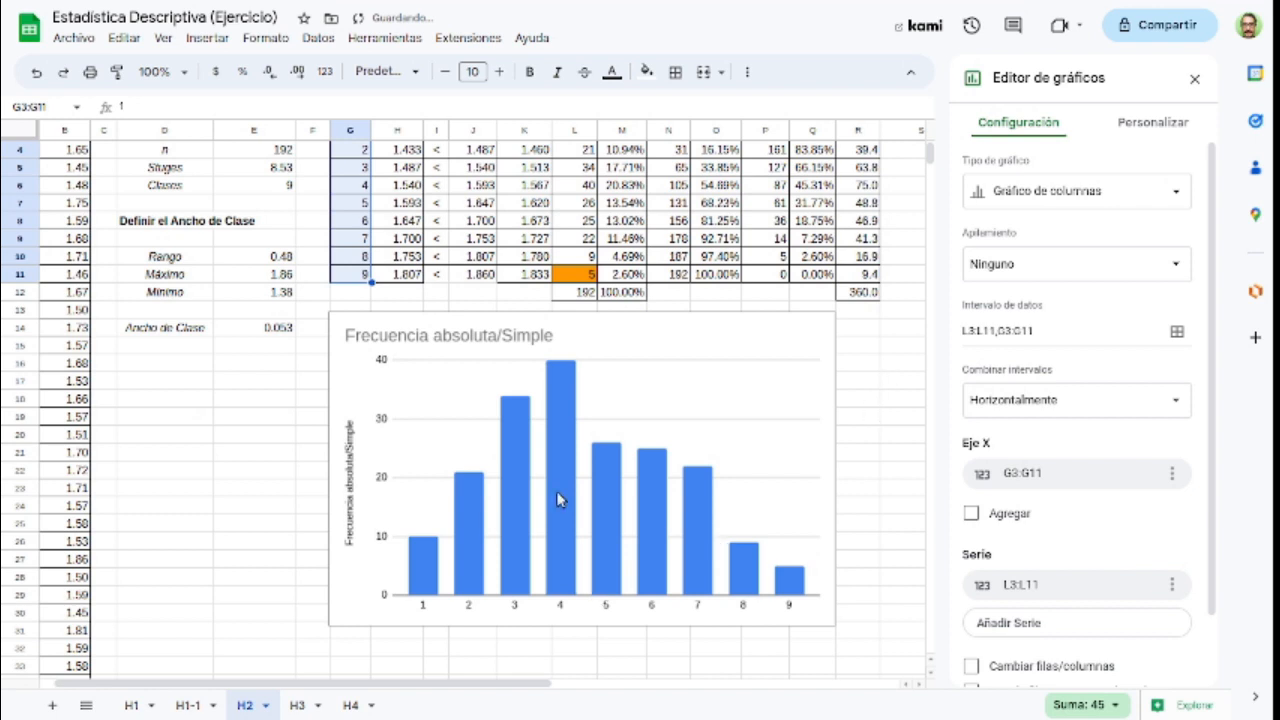
{"action": "scroll", "coordinate": [487, 525], "scroll_direction": "up", "scroll_amount": 1}
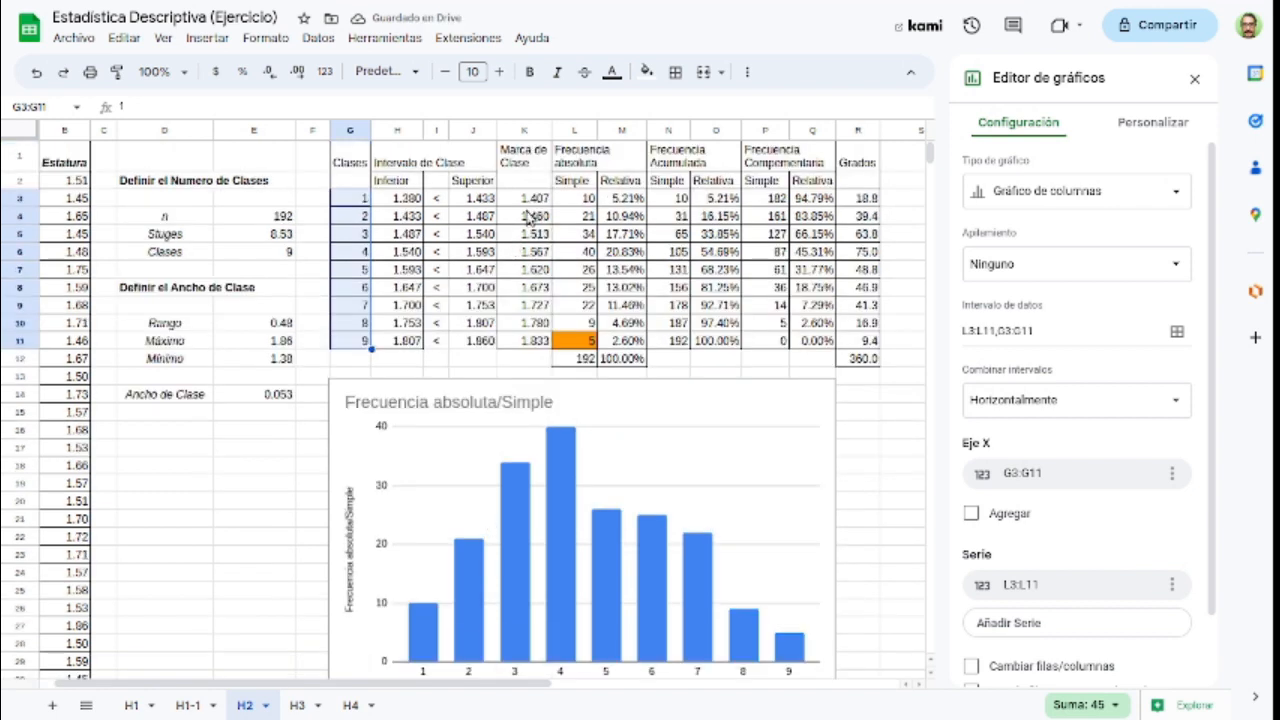
Step: Change the column chart's X axis range to the class marks K3:K11 and close the chart editor
{"action": "left_click", "coordinate": [1172, 476]}
{"action": "left_click", "coordinate": [1082, 476]}
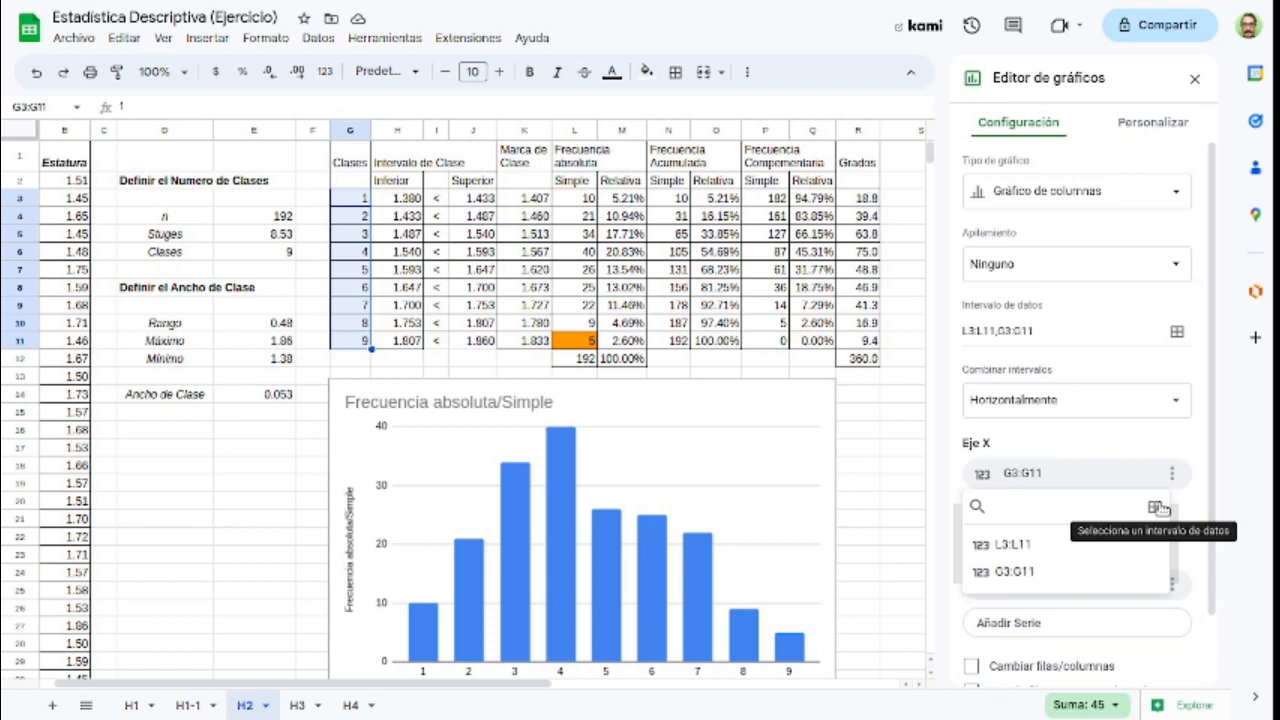
{"action": "left_click", "coordinate": [1127, 464]}
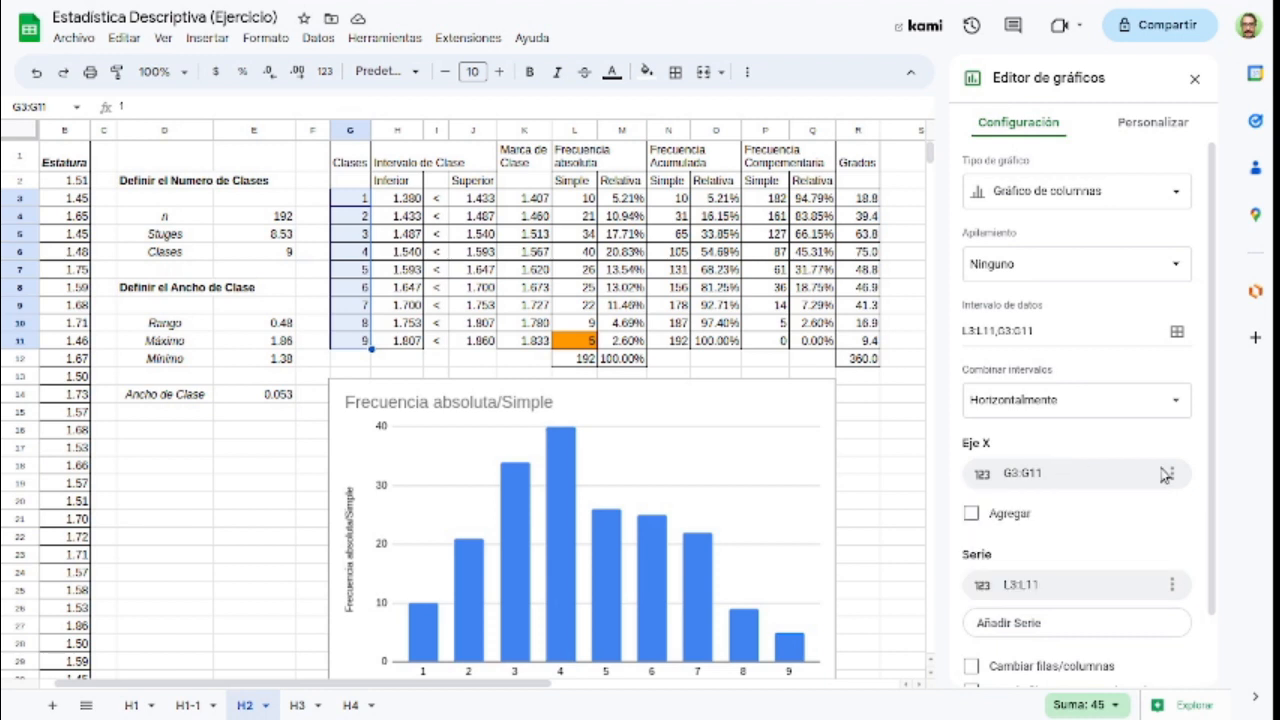
{"action": "left_click", "coordinate": [1172, 476]}
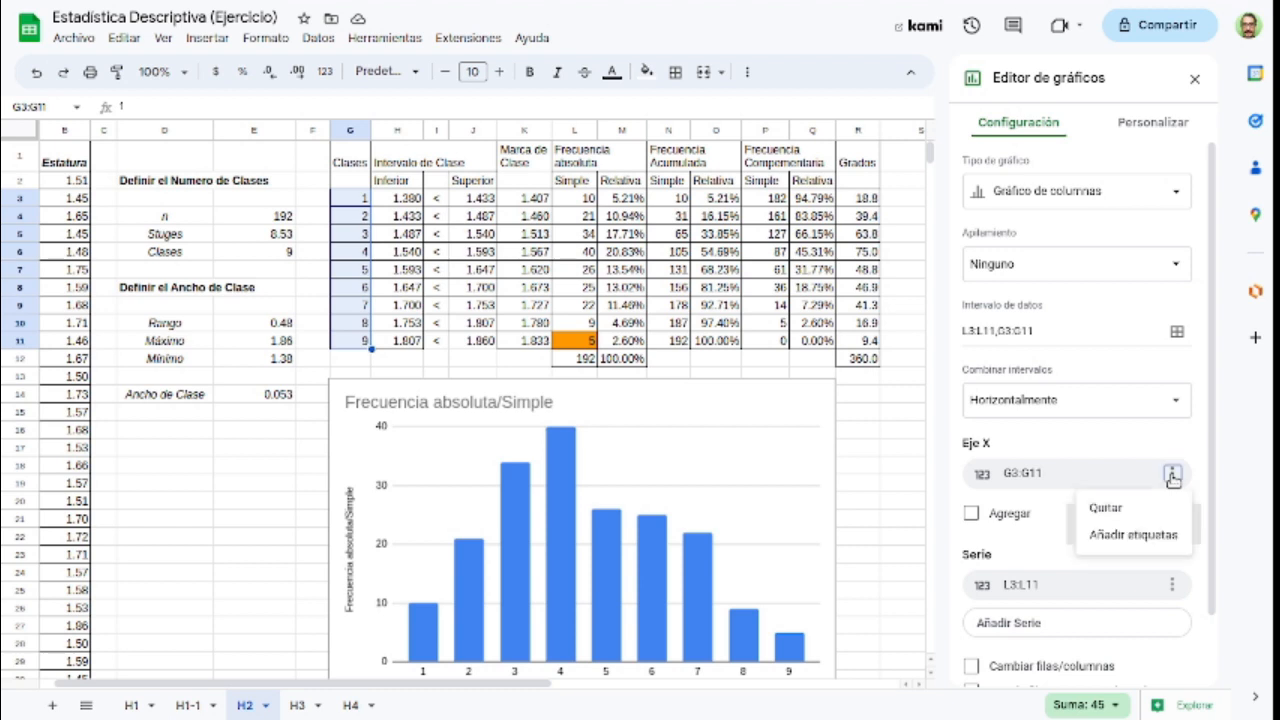
{"action": "left_click", "coordinate": [1115, 482]}
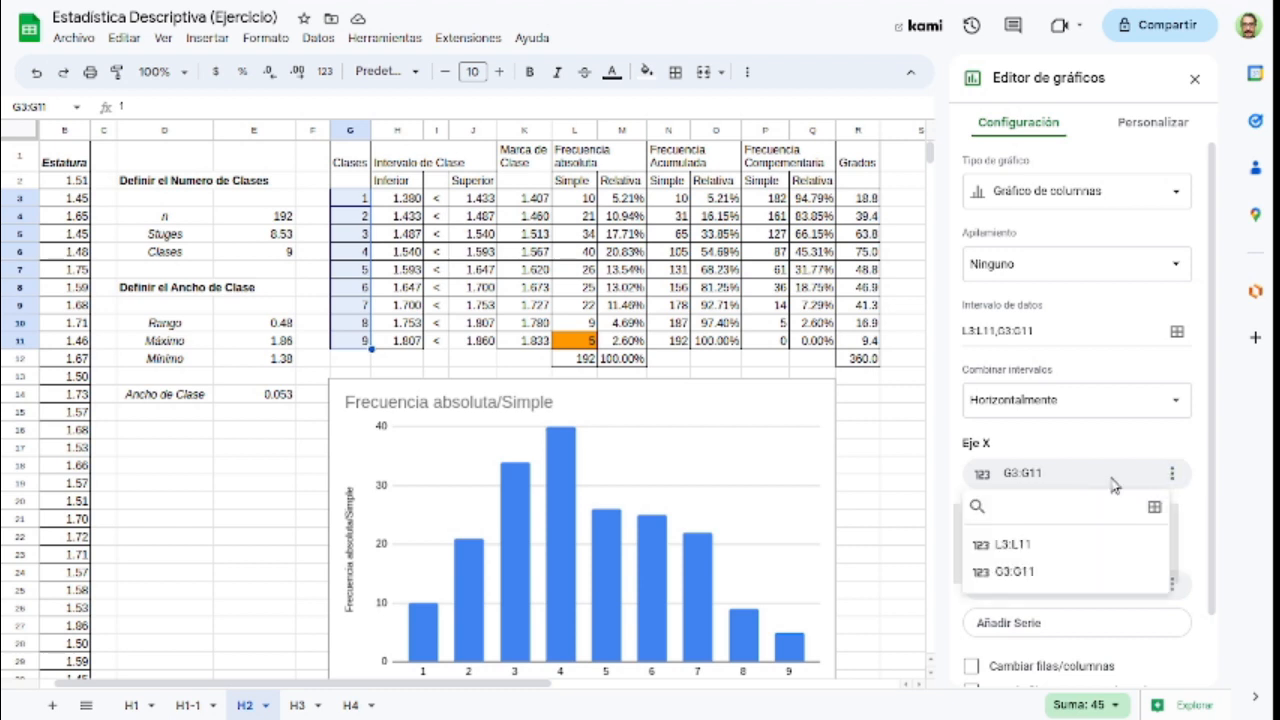
{"action": "left_click", "coordinate": [1155, 508]}
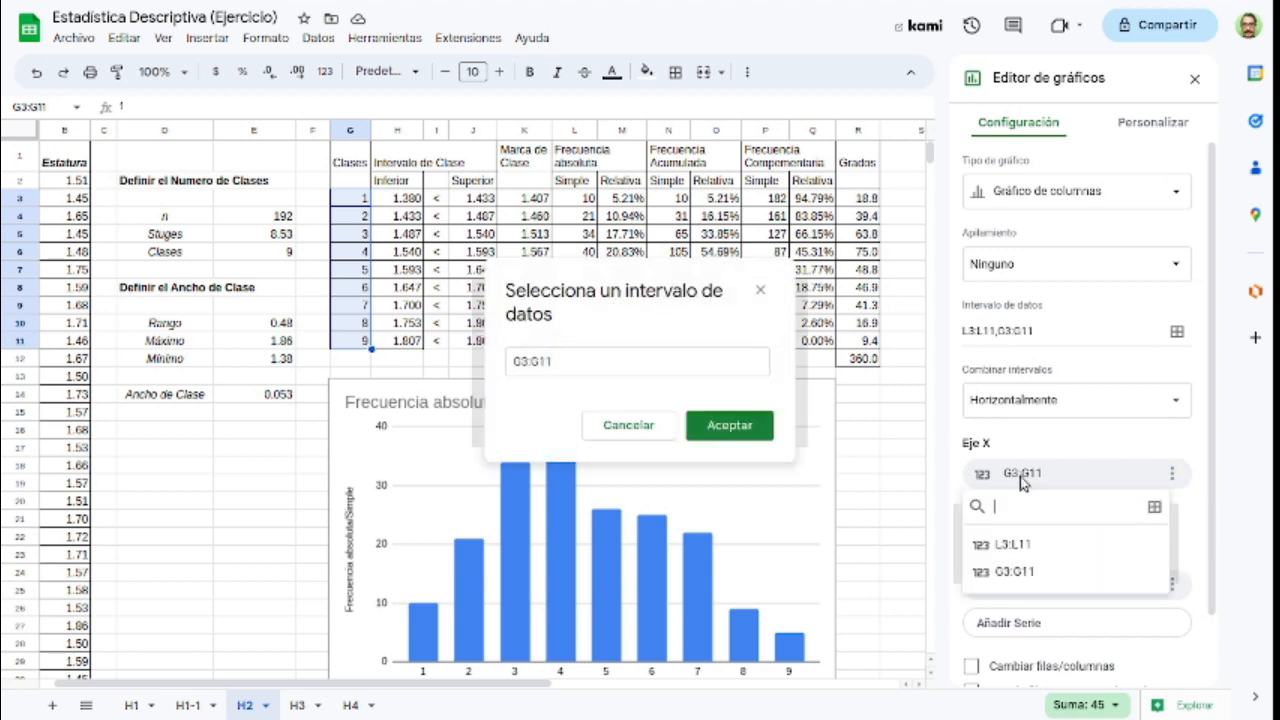
{"action": "left_click", "coordinate": [577, 360]}
{"action": "left_click_drag", "start_coordinate": [577, 360], "coordinate": [460, 360]}
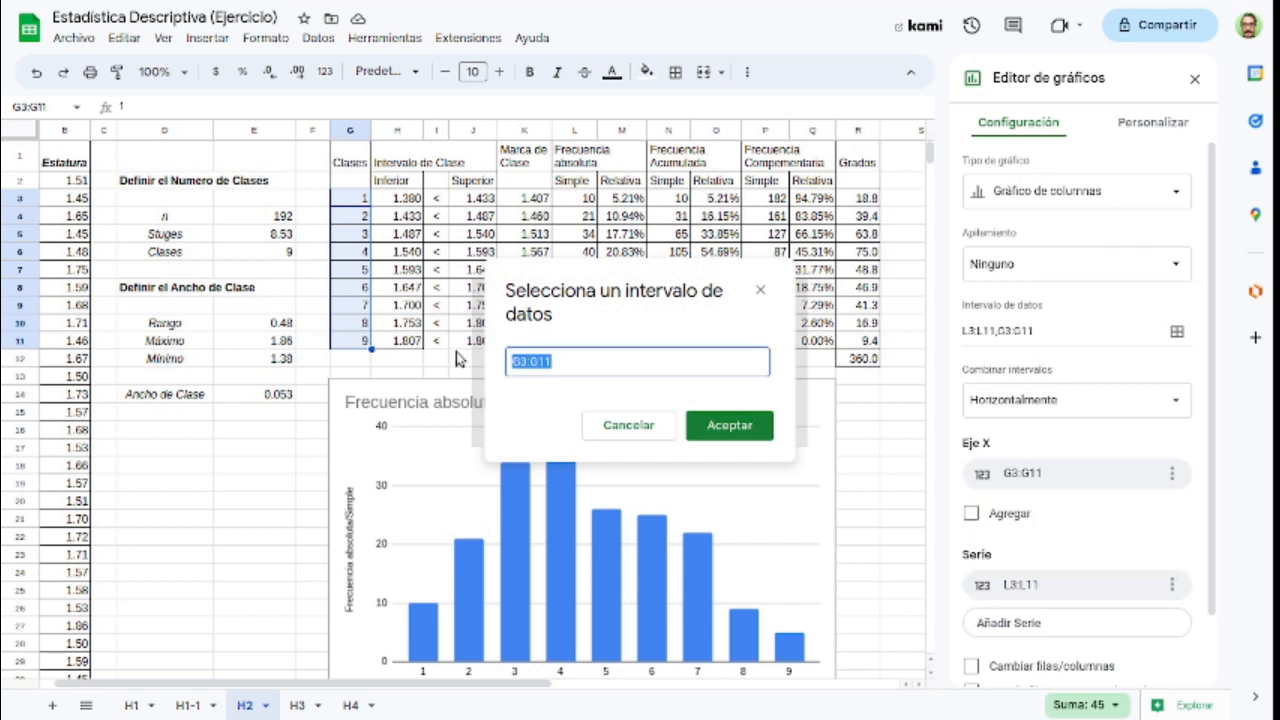
{"action": "key", "text": "BackSpace"}
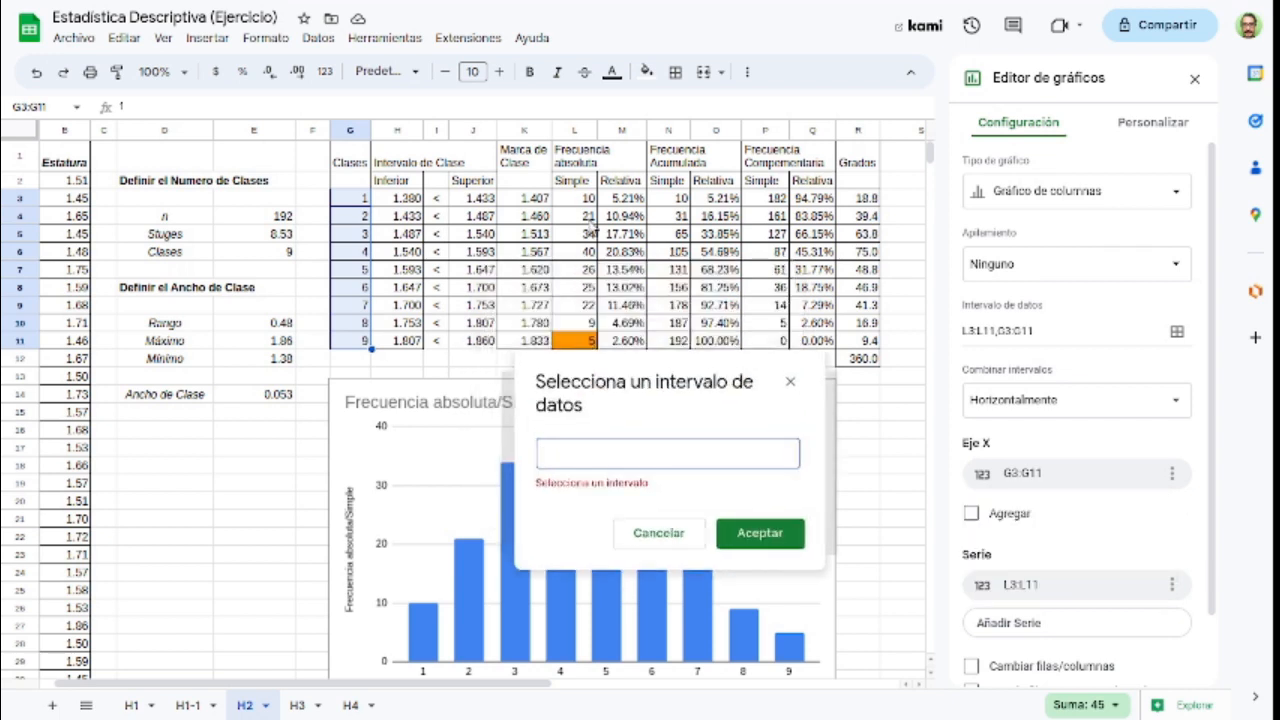
{"action": "left_click_drag", "start_coordinate": [530, 198], "coordinate": [535, 343]}
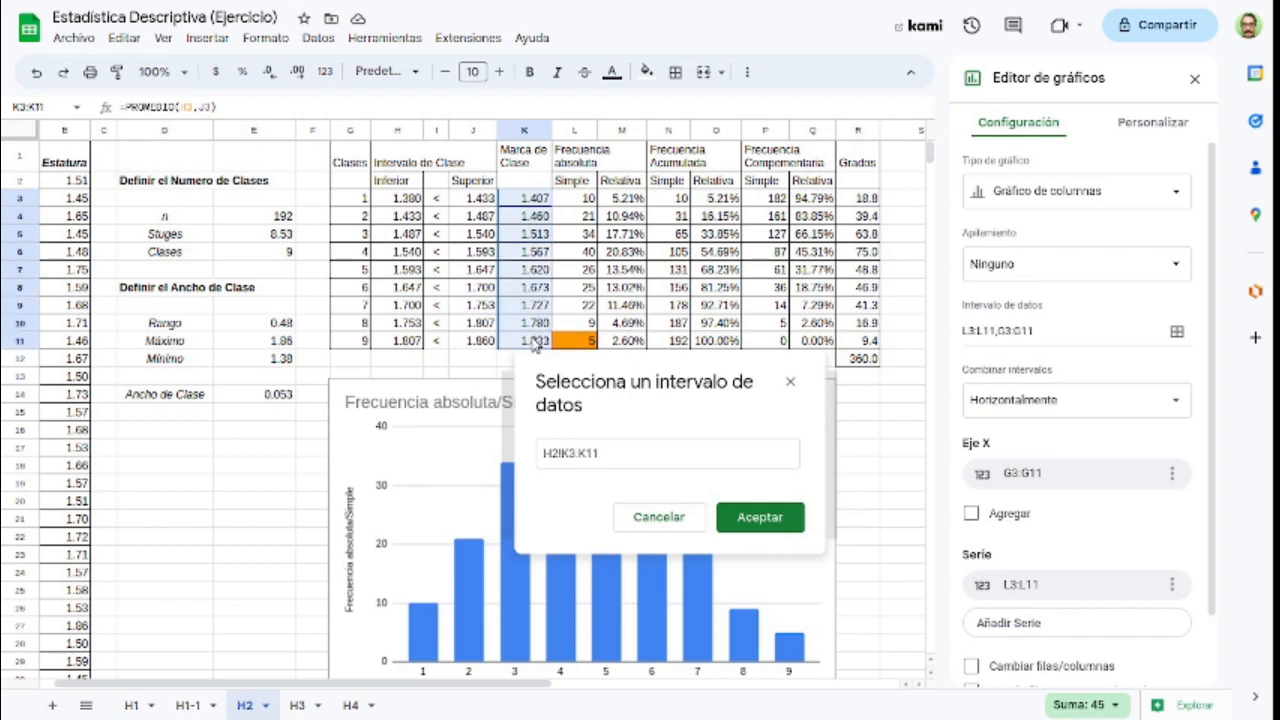
{"action": "left_click", "coordinate": [740, 518]}
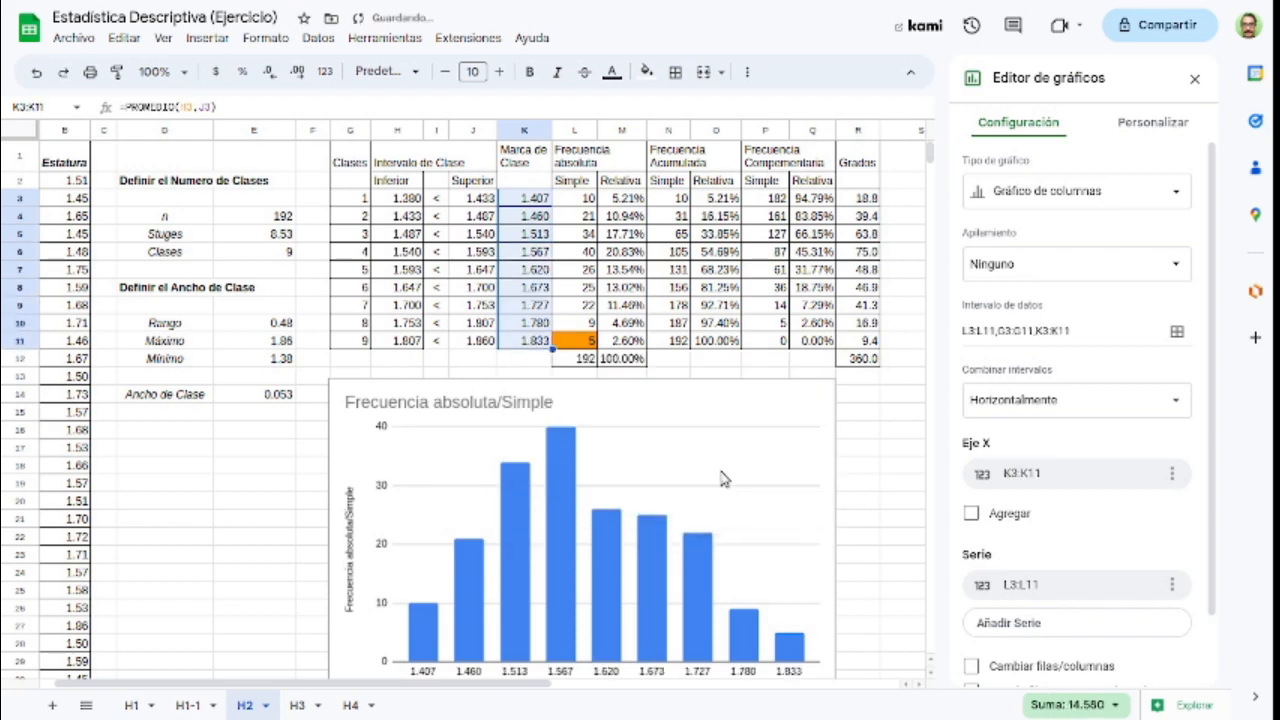
{"action": "scroll", "coordinate": [628, 420], "scroll_direction": "down", "scroll_amount": 3}
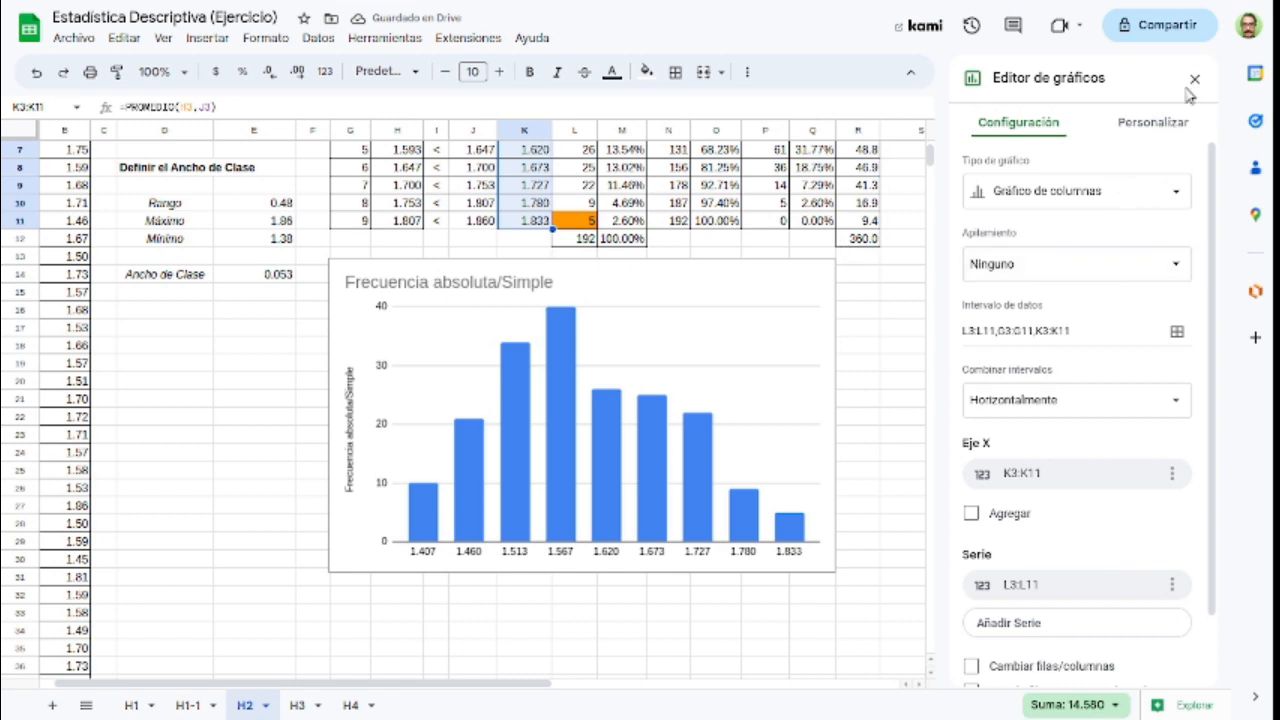
{"action": "key", "text": "Escape"}
Step: Insert a second chart of the simple absolute frequencies L3:L11 as a pie chart
{"action": "scroll", "coordinate": [888, 346], "scroll_direction": "up", "scroll_amount": 3}
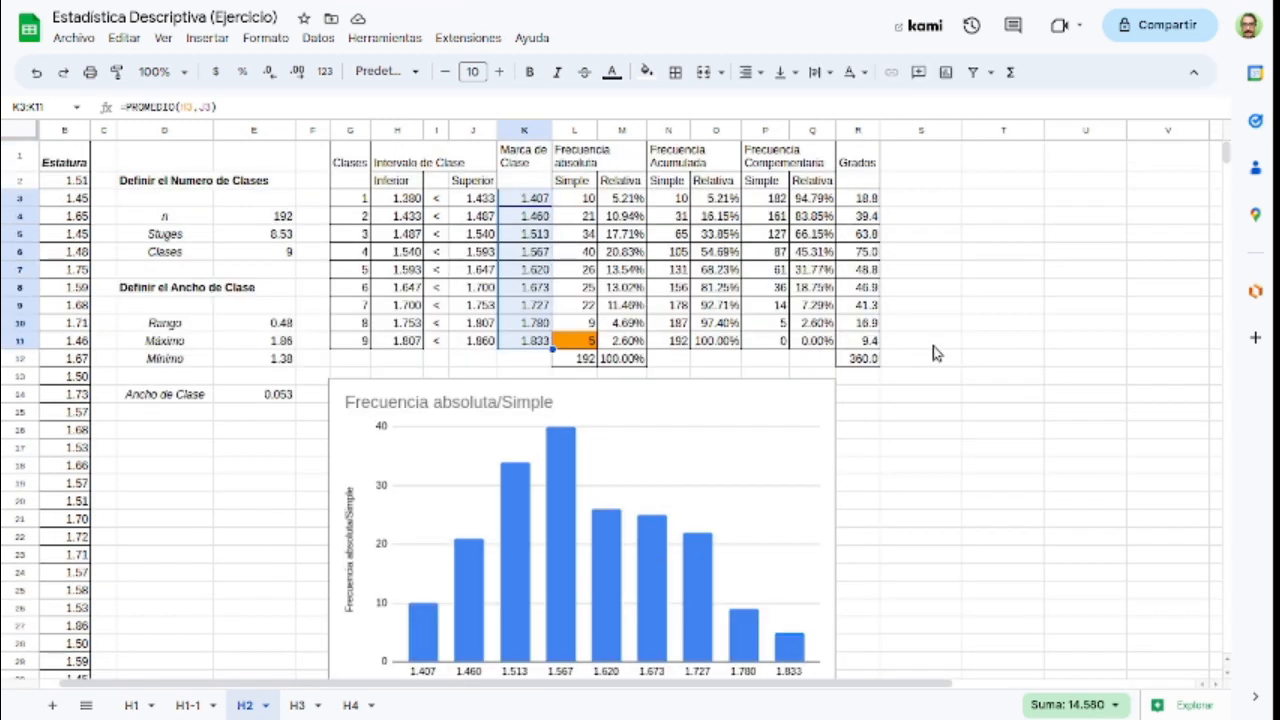
{"action": "left_click", "coordinate": [577, 200]}
{"action": "left_click_drag", "start_coordinate": [577, 203], "coordinate": [587, 341]}
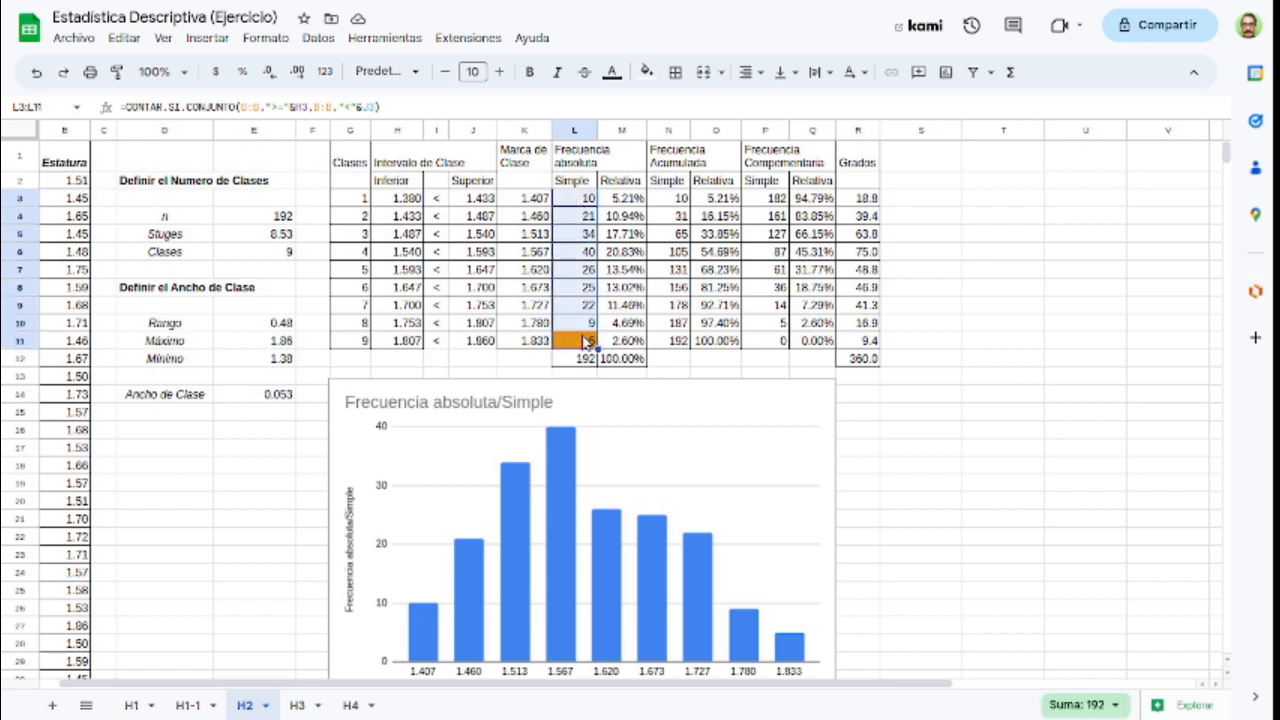
{"action": "left_click", "coordinate": [948, 74]}
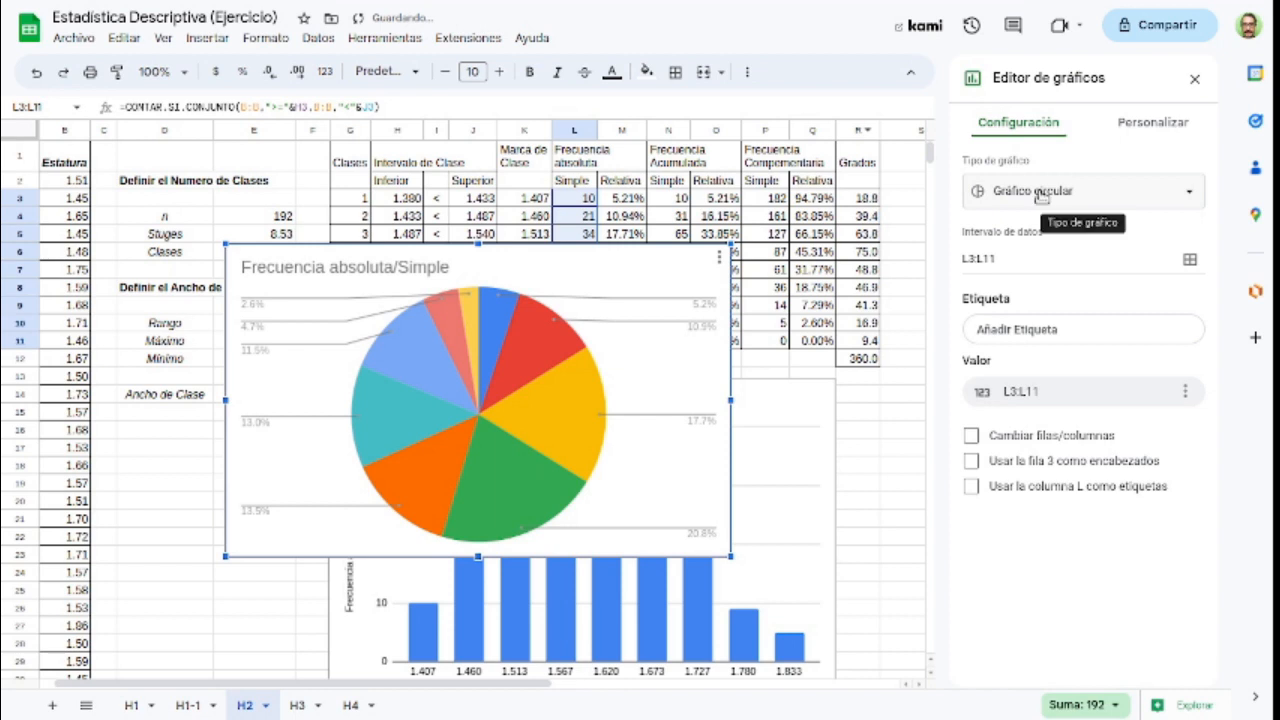
{"action": "left_click", "coordinate": [1041, 195]}
{"action": "left_click", "coordinate": [1029, 251]}
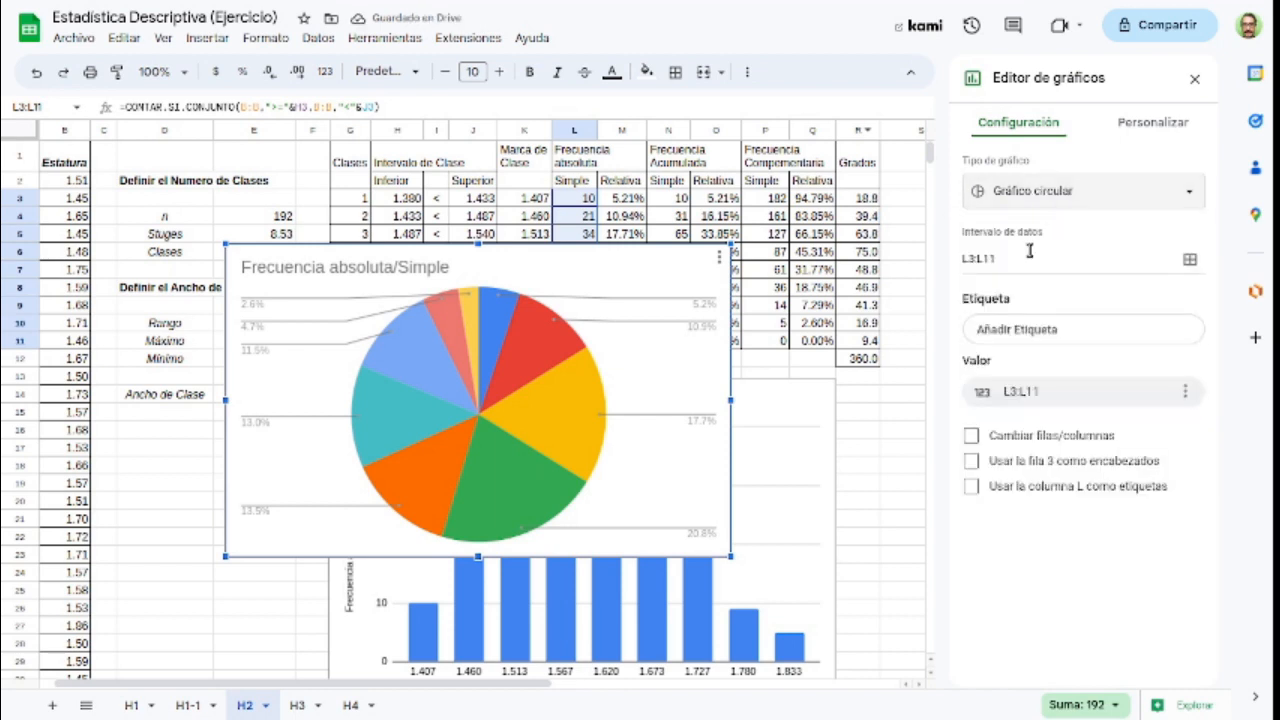
Step: Add the class numbers G3:G11 as the labels of the pie chart
{"action": "left_click", "coordinate": [1120, 332]}
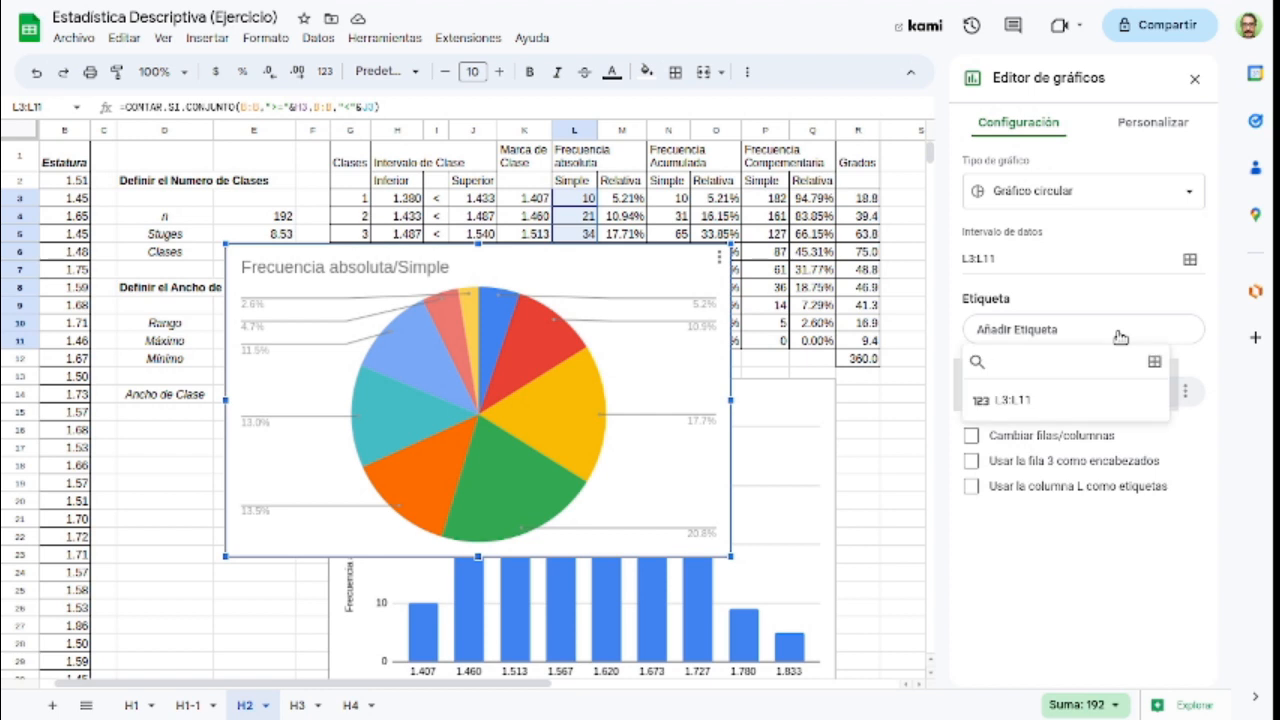
{"action": "left_click", "coordinate": [1154, 362]}
{"action": "left_click_drag", "start_coordinate": [354, 200], "coordinate": [368, 343]}
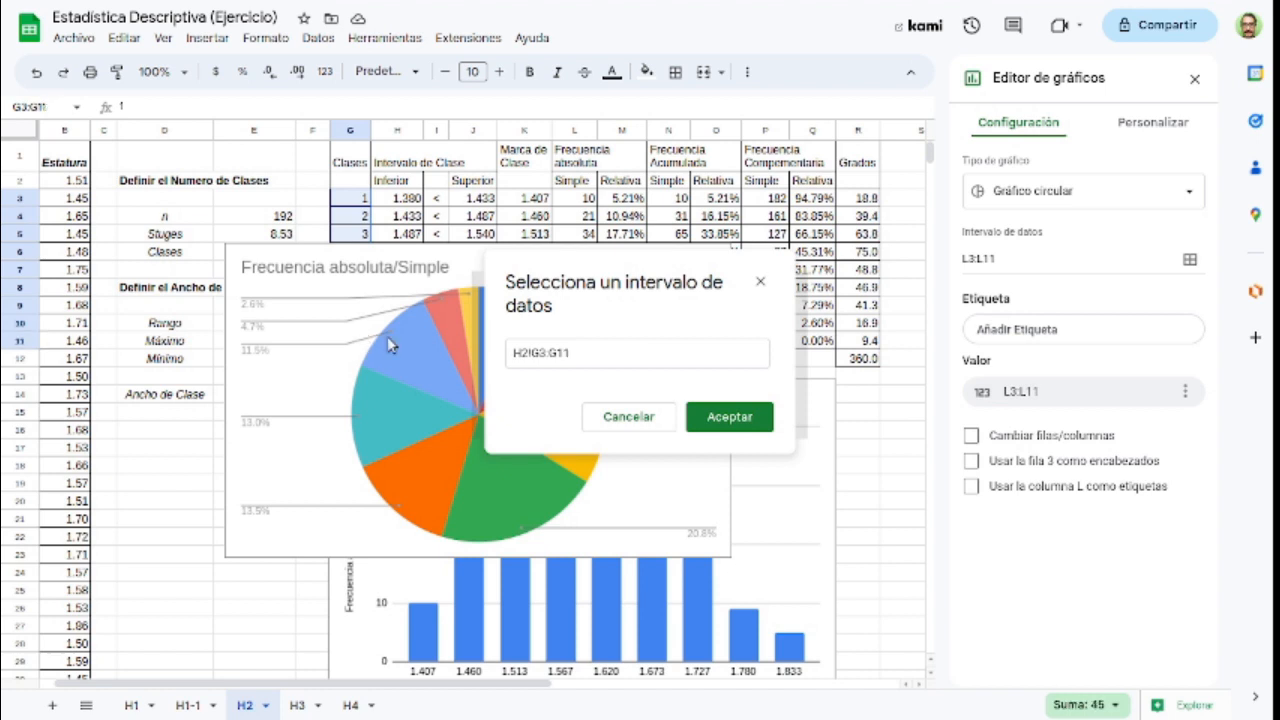
{"action": "left_click", "coordinate": [714, 418]}
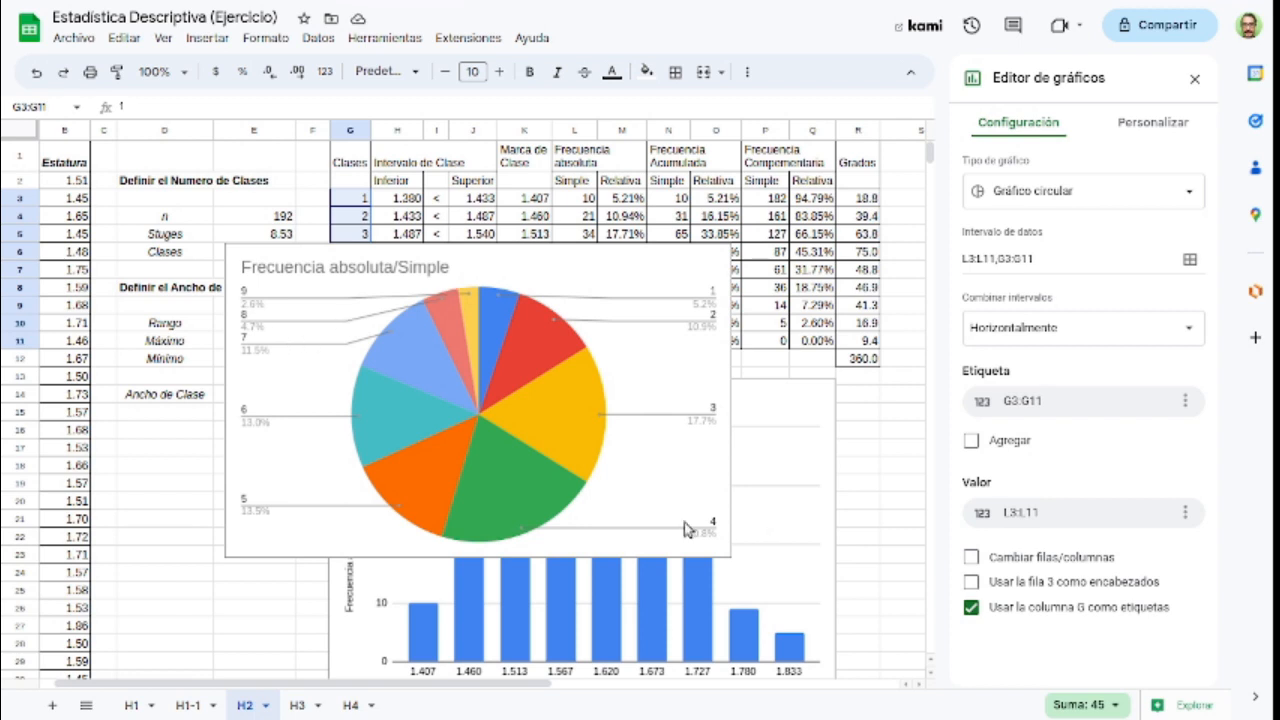
Step: Move the pie chart directly below the column chart, aligned with its edges, and close the chart editor
{"action": "scroll", "coordinate": [562, 381], "scroll_direction": "down", "scroll_amount": 2}
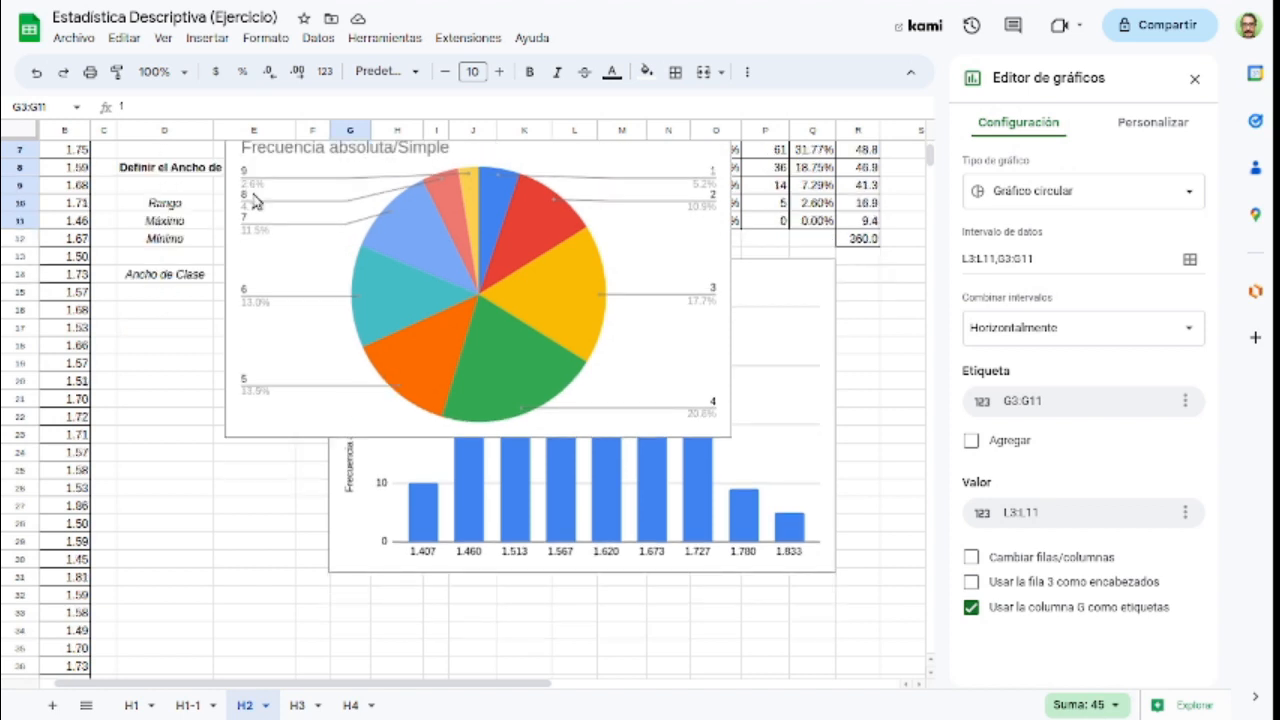
{"action": "left_click", "coordinate": [257, 164]}
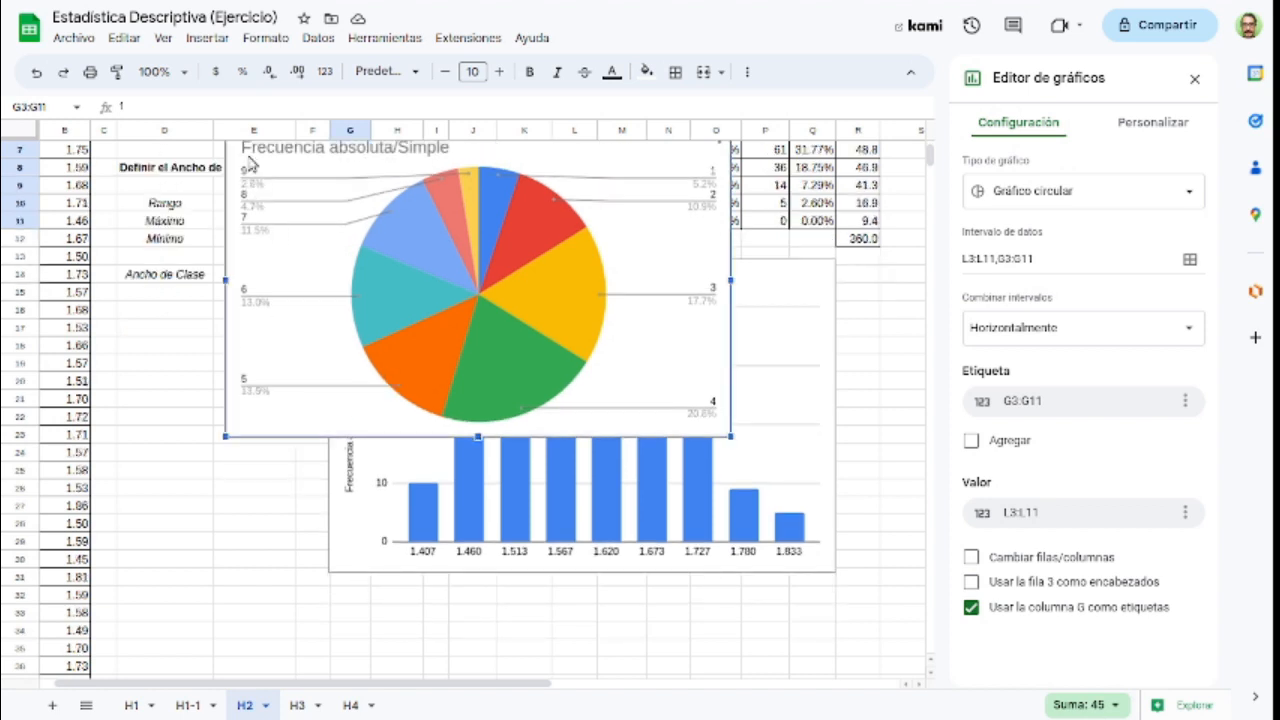
{"action": "left_click_drag", "start_coordinate": [314, 437], "coordinate": [357, 544]}
{"action": "scroll", "coordinate": [358, 546], "scroll_direction": "down", "scroll_amount": 2}
{"action": "left_click_drag", "start_coordinate": [400, 328], "coordinate": [406, 360]}
{"action": "scroll", "coordinate": [723, 432], "scroll_direction": "up", "scroll_amount": 6}
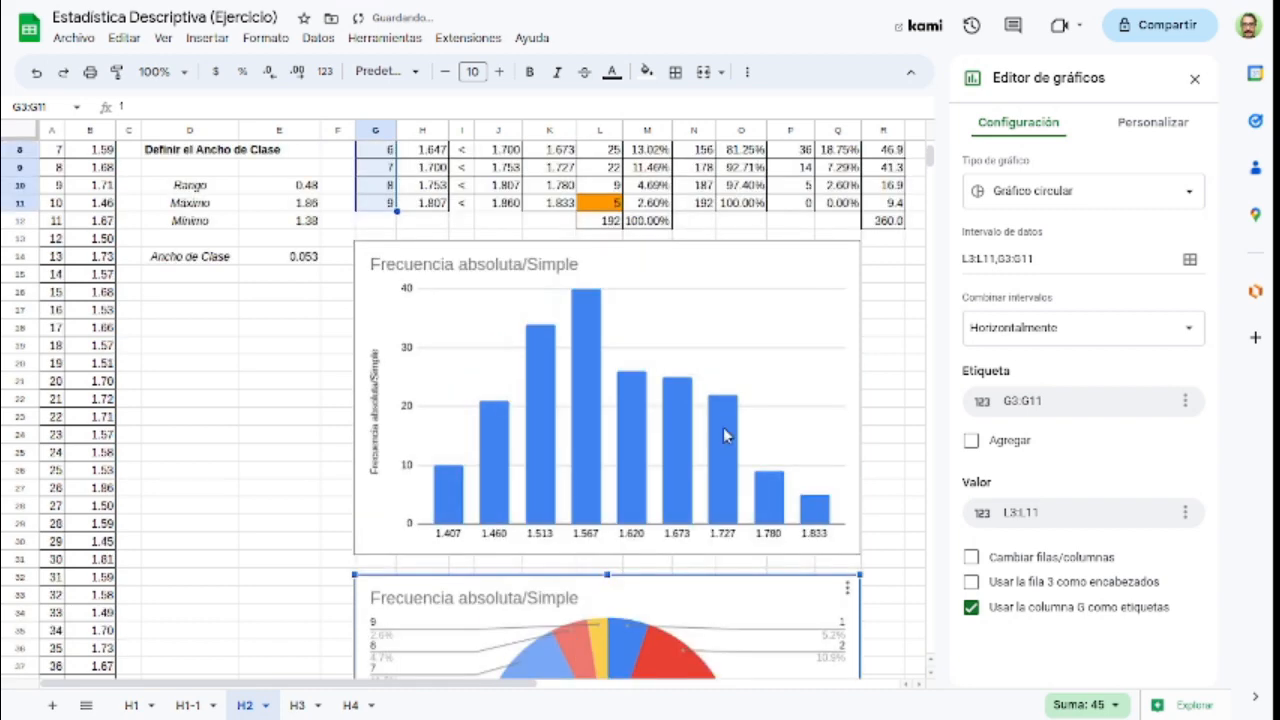
{"action": "scroll", "coordinate": [723, 432], "scroll_direction": "up", "scroll_amount": 2}
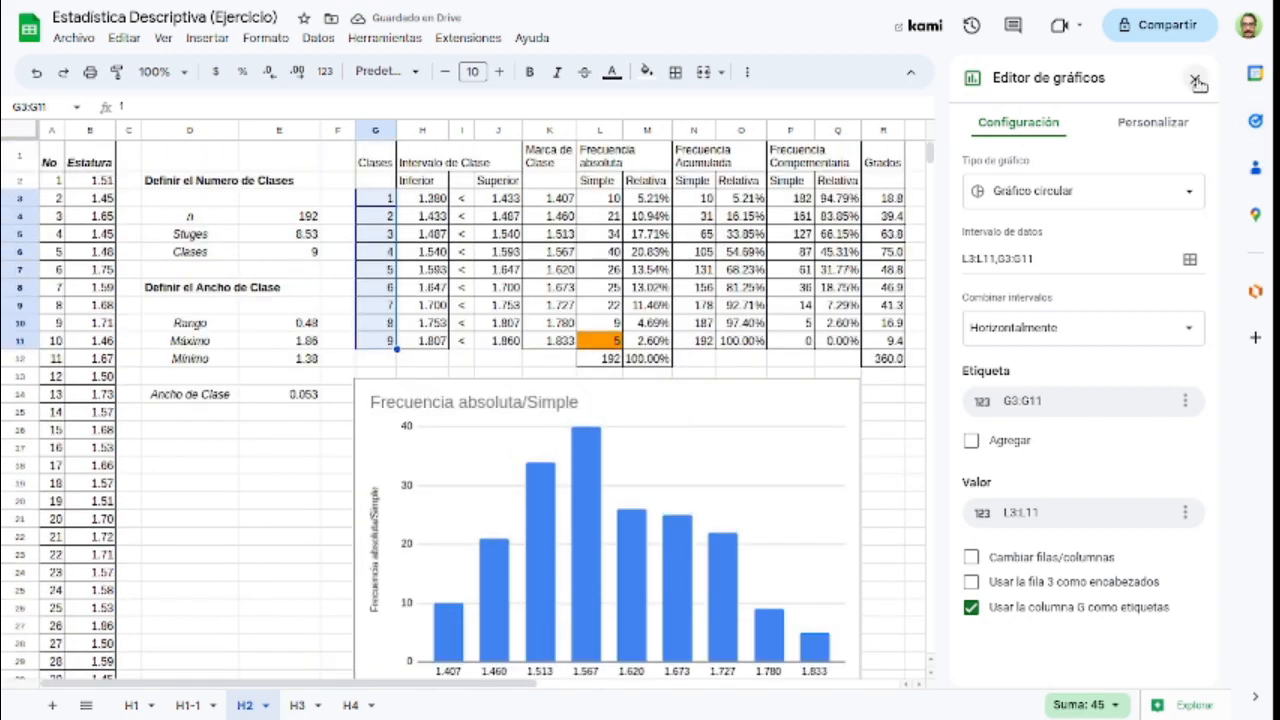
{"action": "key", "text": "Escape"}
{"action": "scroll", "coordinate": [958, 415], "scroll_direction": "down", "scroll_amount": 4}
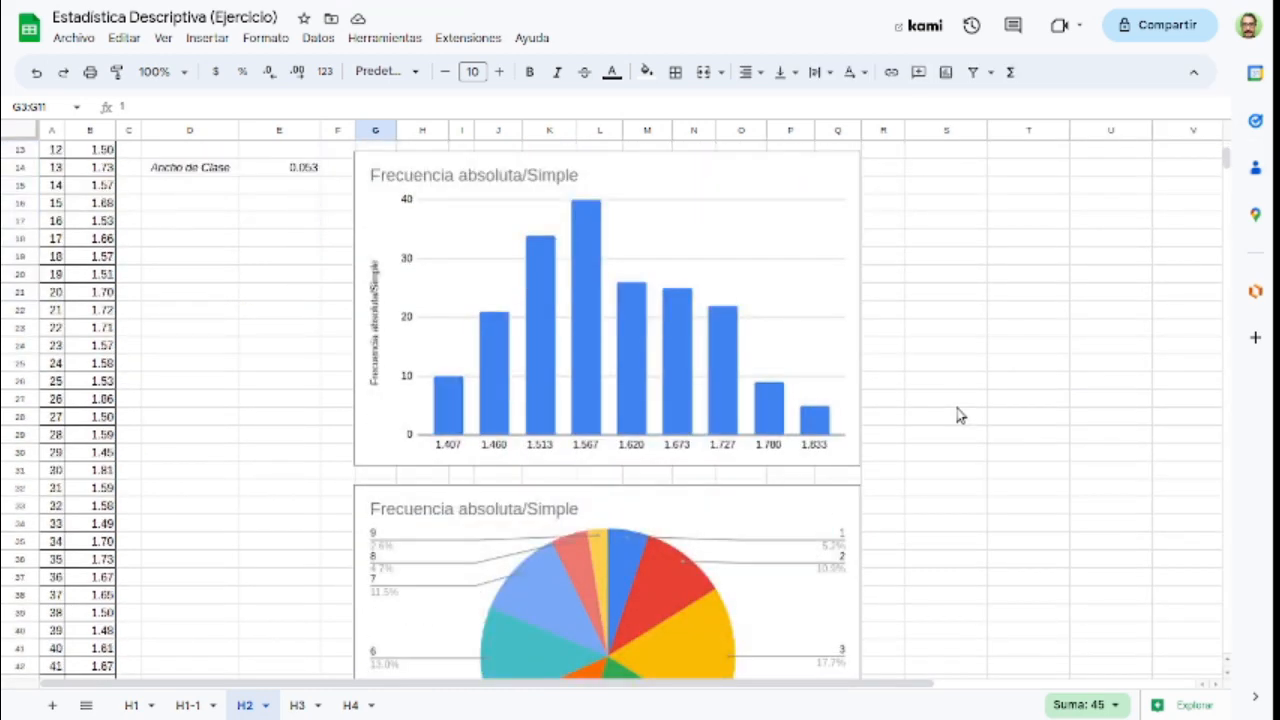
Step: Switch to sheet H3 and review the Estatura column and the NO AGRUPADOS and AGRUPADOS sections of the central tendency measures
{"action": "key", "text": "ctrl+Page_Down"}
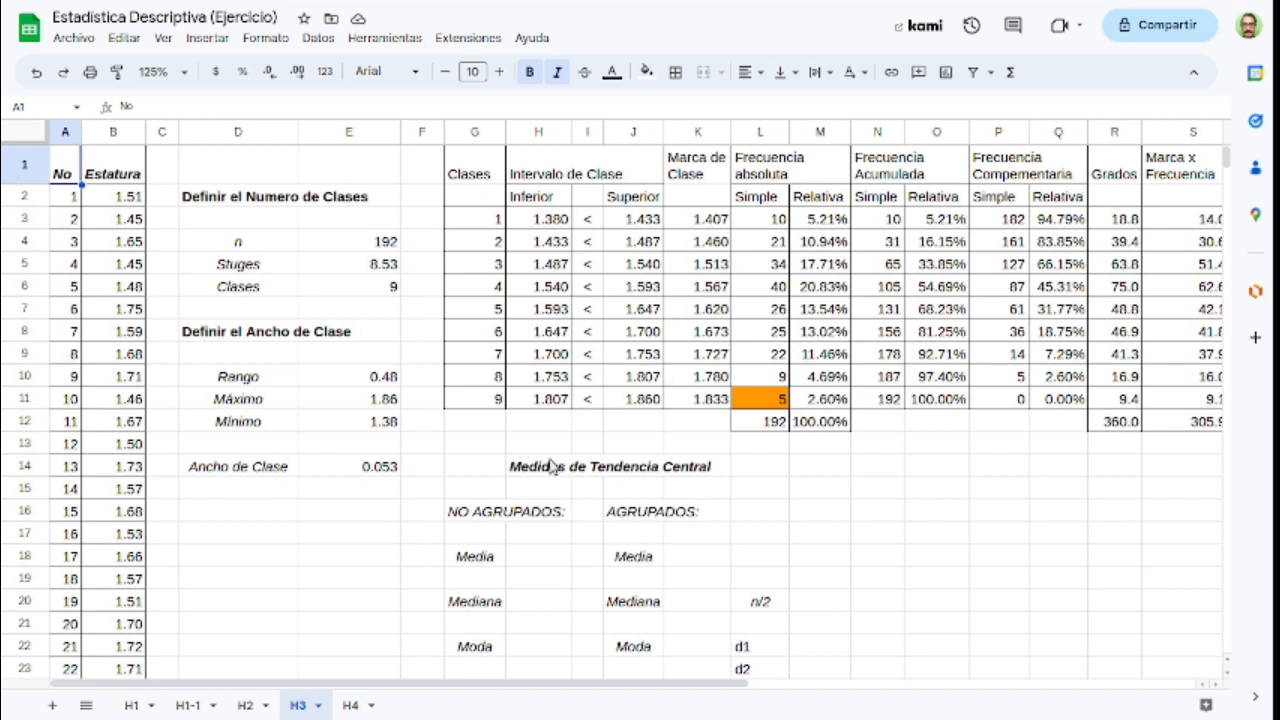
{"action": "left_click", "coordinate": [114, 140]}
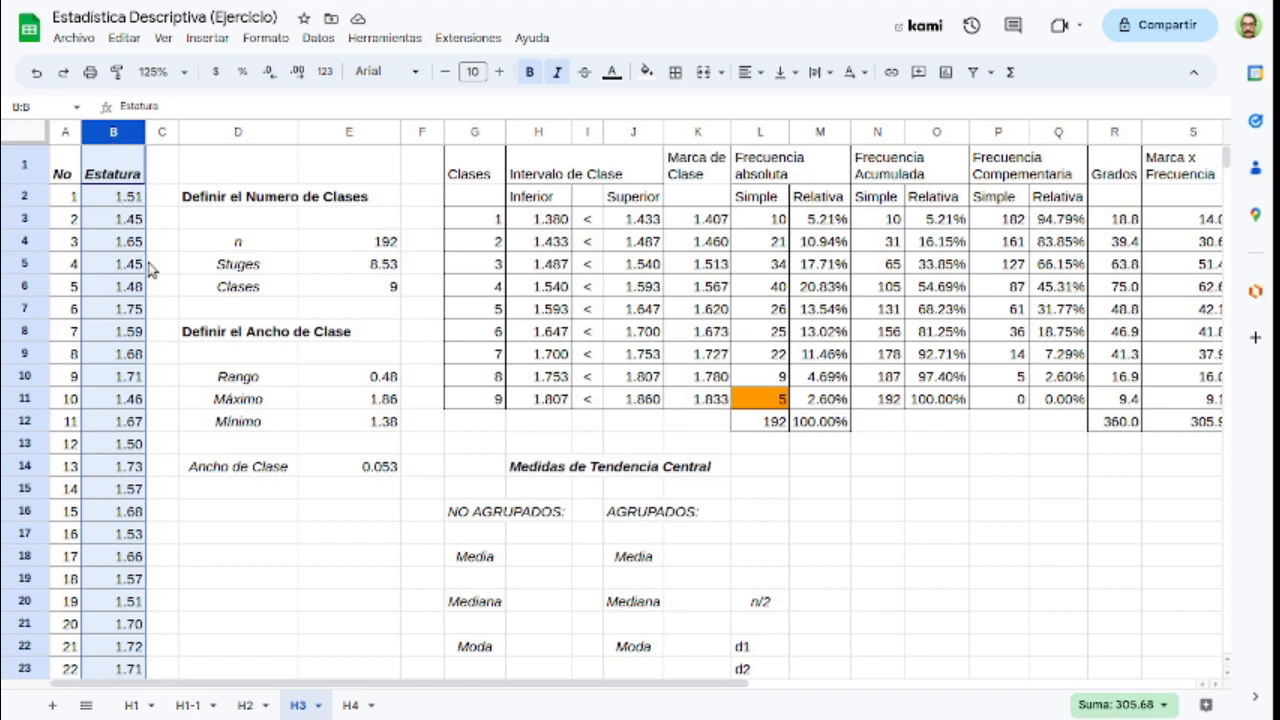
{"action": "left_click", "coordinate": [632, 246]}
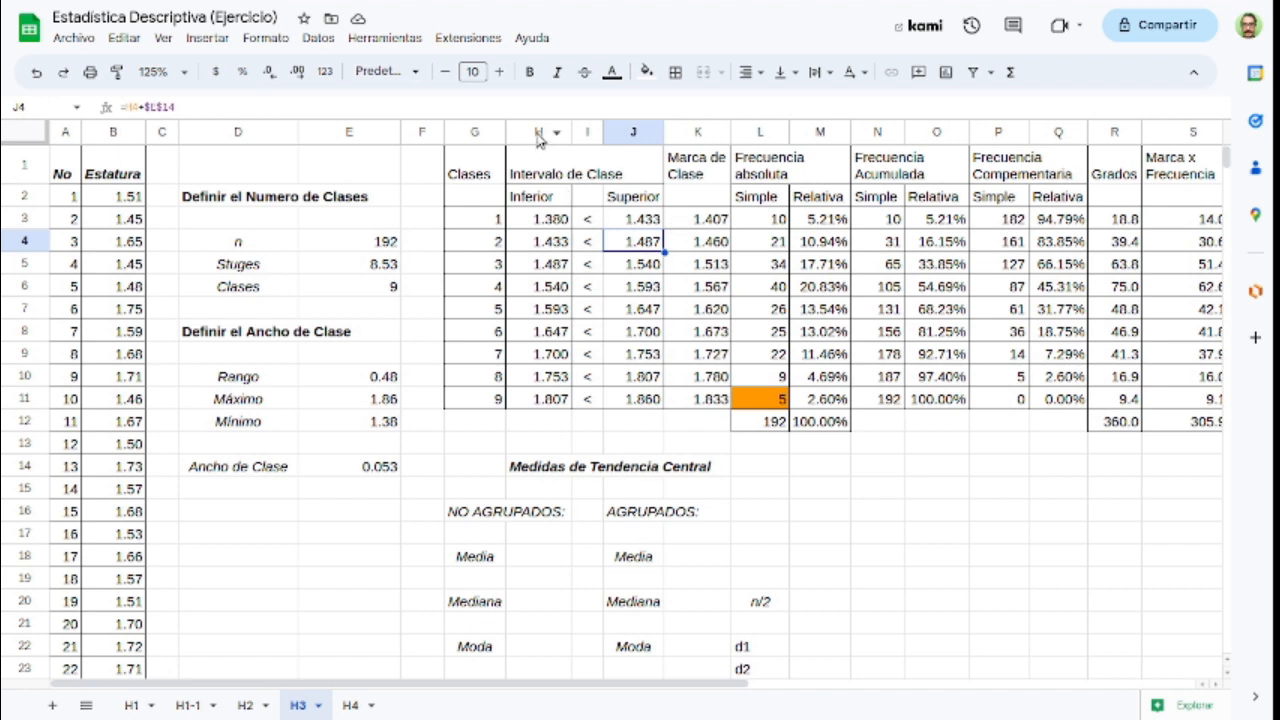
{"action": "left_click", "coordinate": [474, 518]}
{"action": "left_click", "coordinate": [648, 515]}
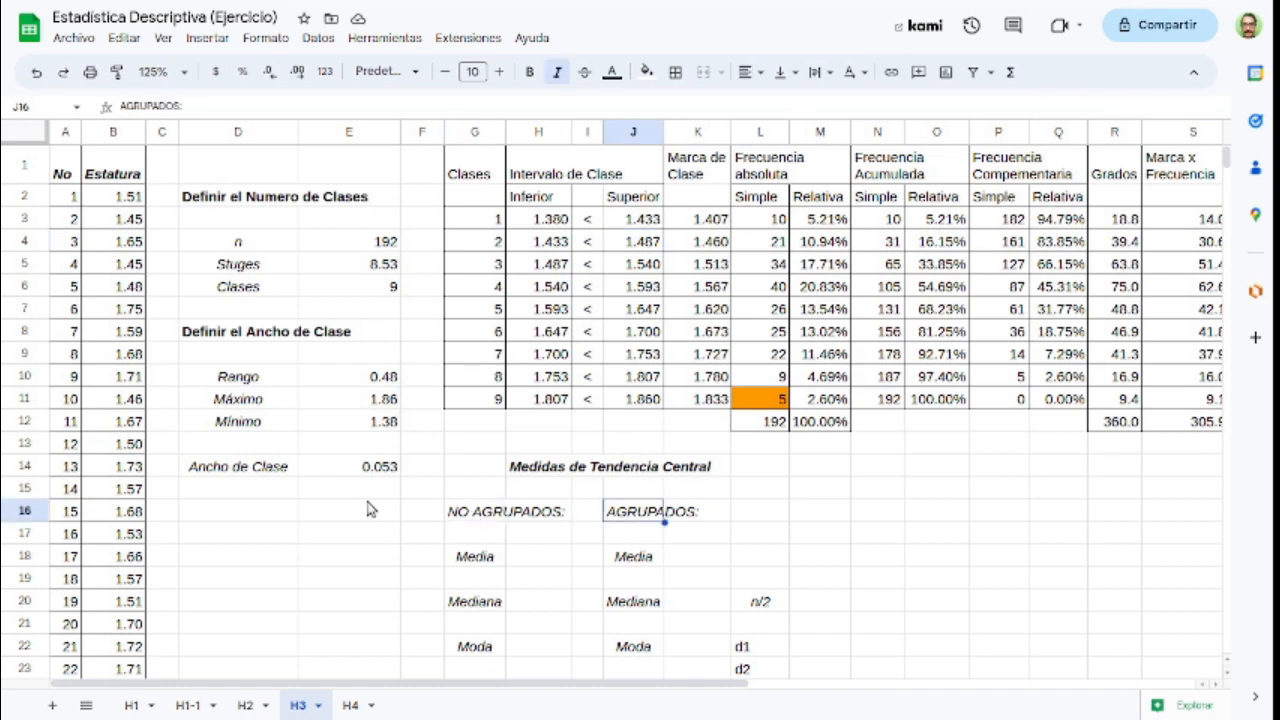
{"action": "left_click", "coordinate": [460, 522]}
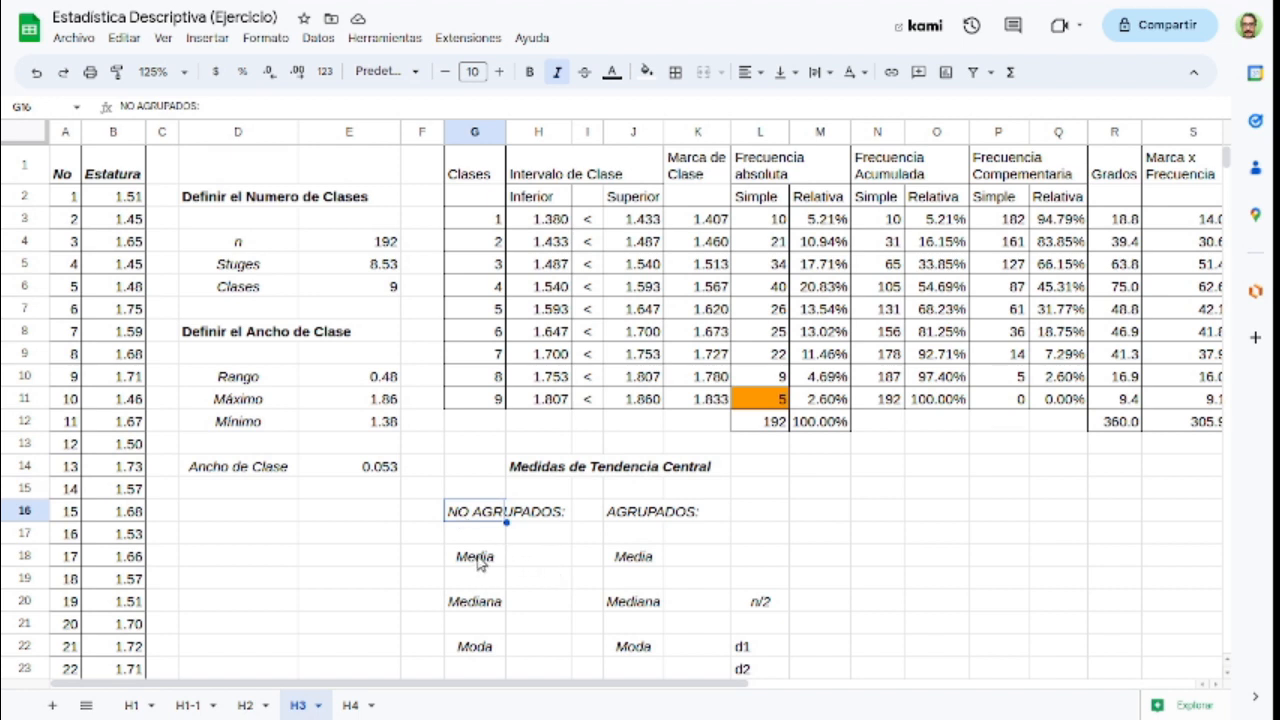
Step: Calculate the ungrouped mean in H18 with the PROMEDIO function over the whole Estatura column B:B
{"action": "left_click", "coordinate": [530, 564]}
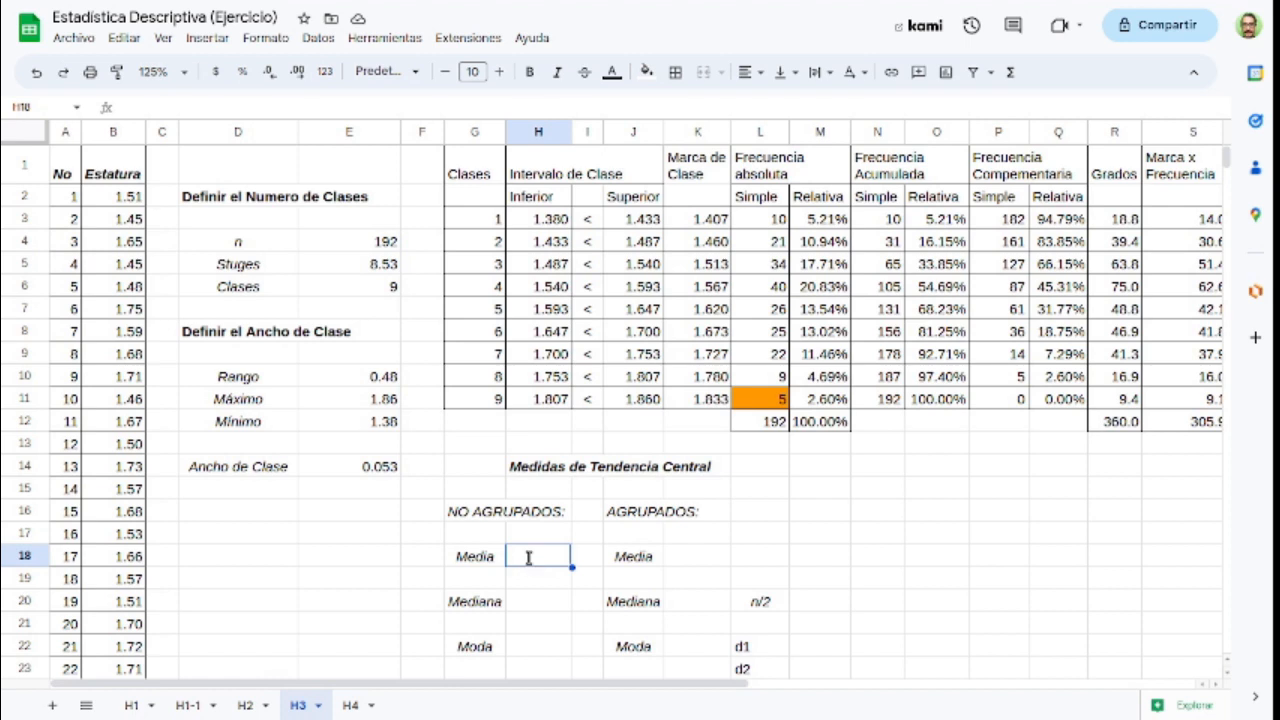
{"action": "type", "text": "="}
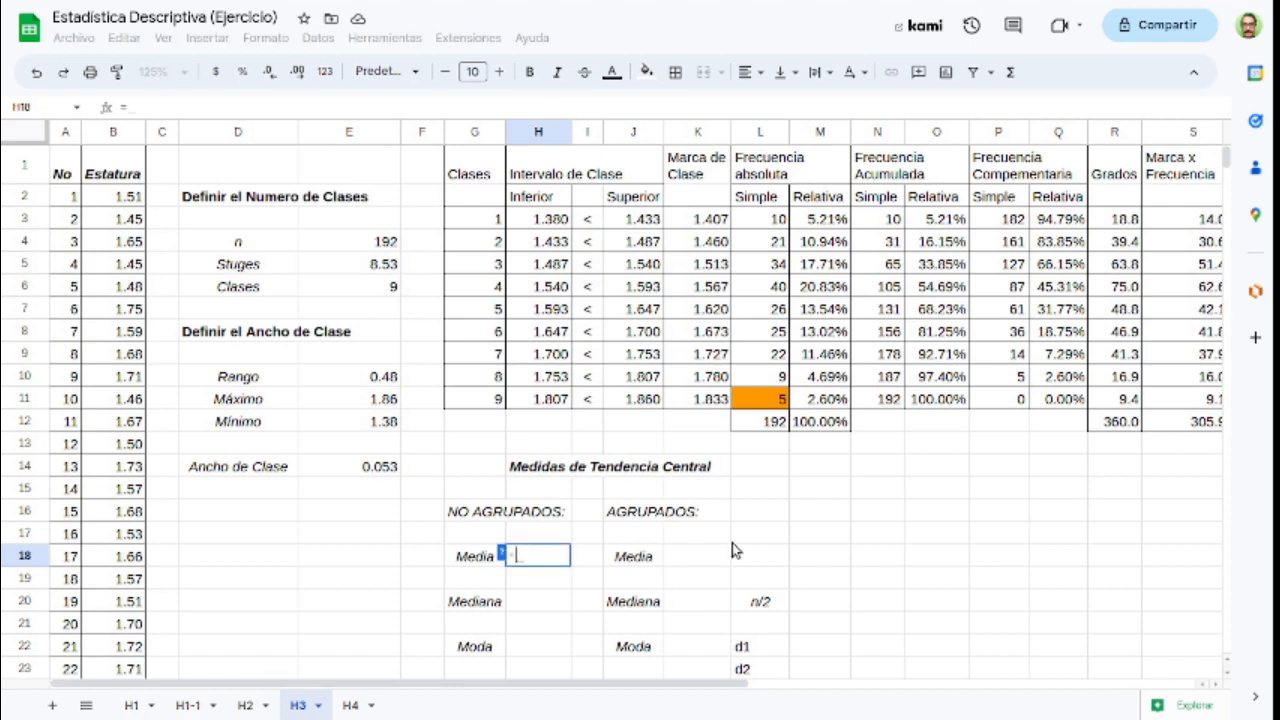
{"action": "type", "text": "PRODUCTO("}
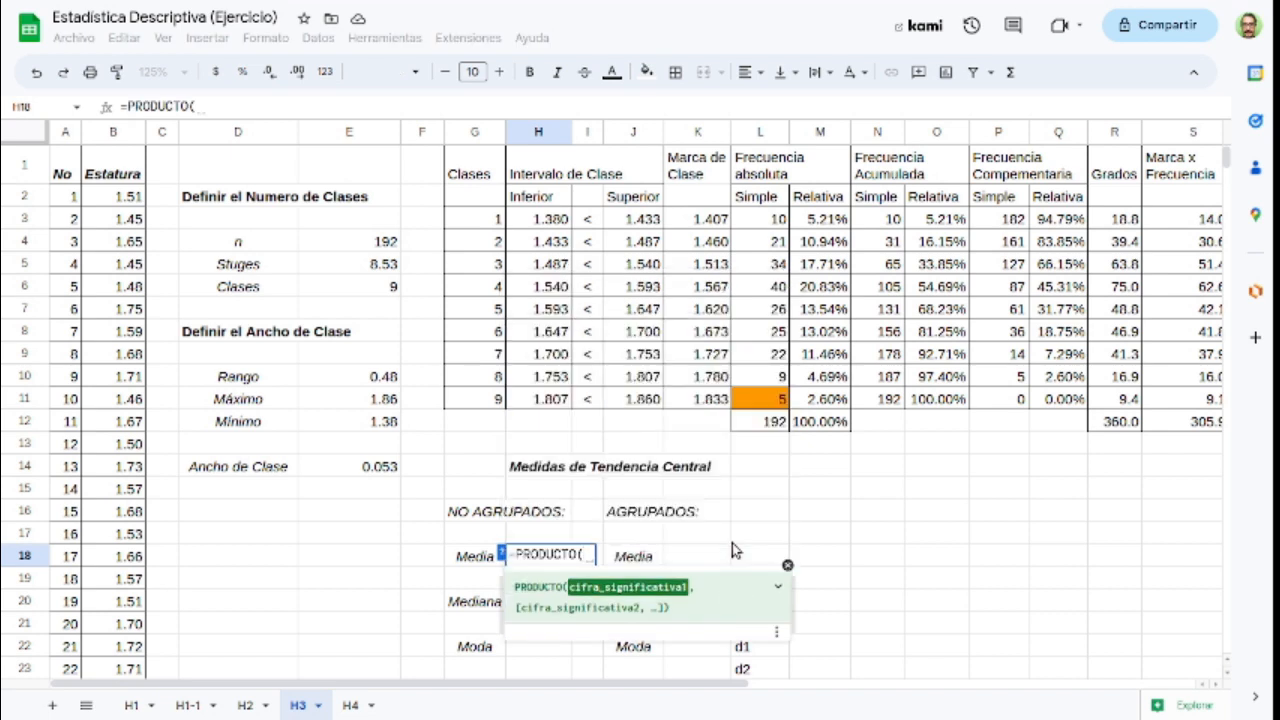
{"action": "key", "text": "BackSpace"}
{"action": "key", "text": "BackSpace"}
{"action": "key", "text": "BackSpace"}
{"action": "key", "text": "BackSpace"}
{"action": "key", "text": "BackSpace"}
{"action": "key", "text": "BackSpace"}
{"action": "type", "text": "MEDIO("}
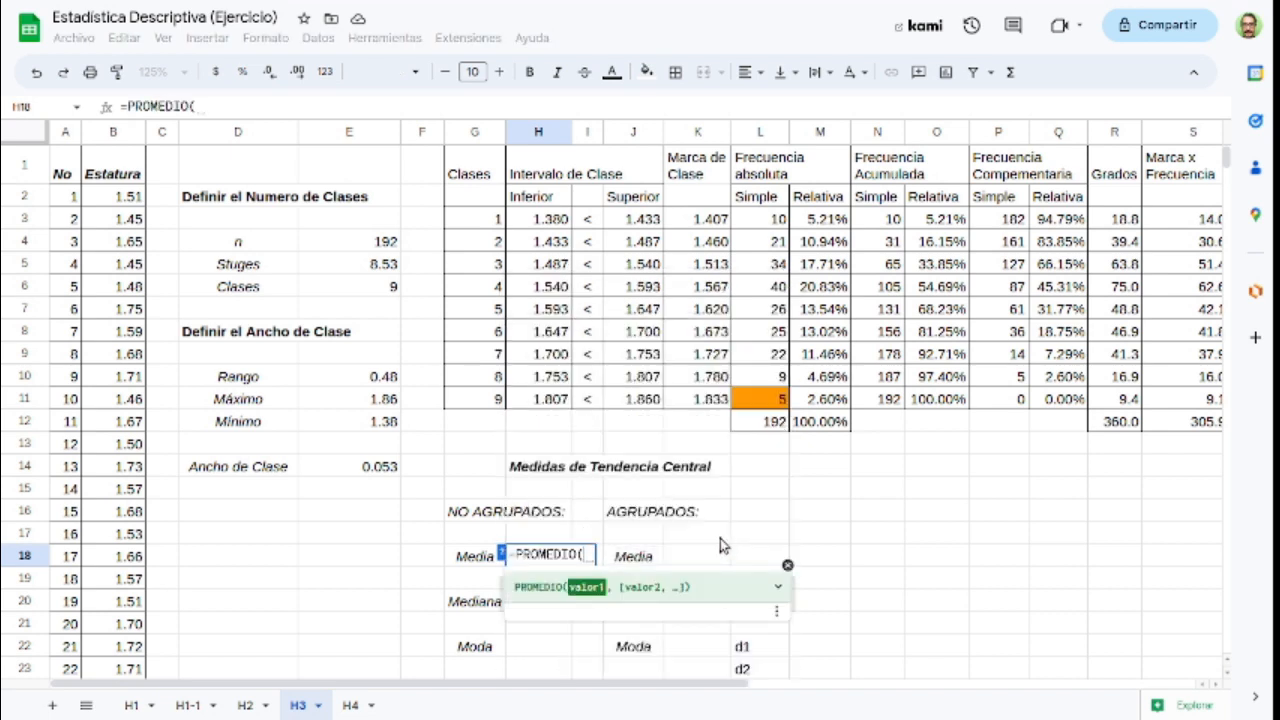
{"action": "left_click", "coordinate": [108, 135]}
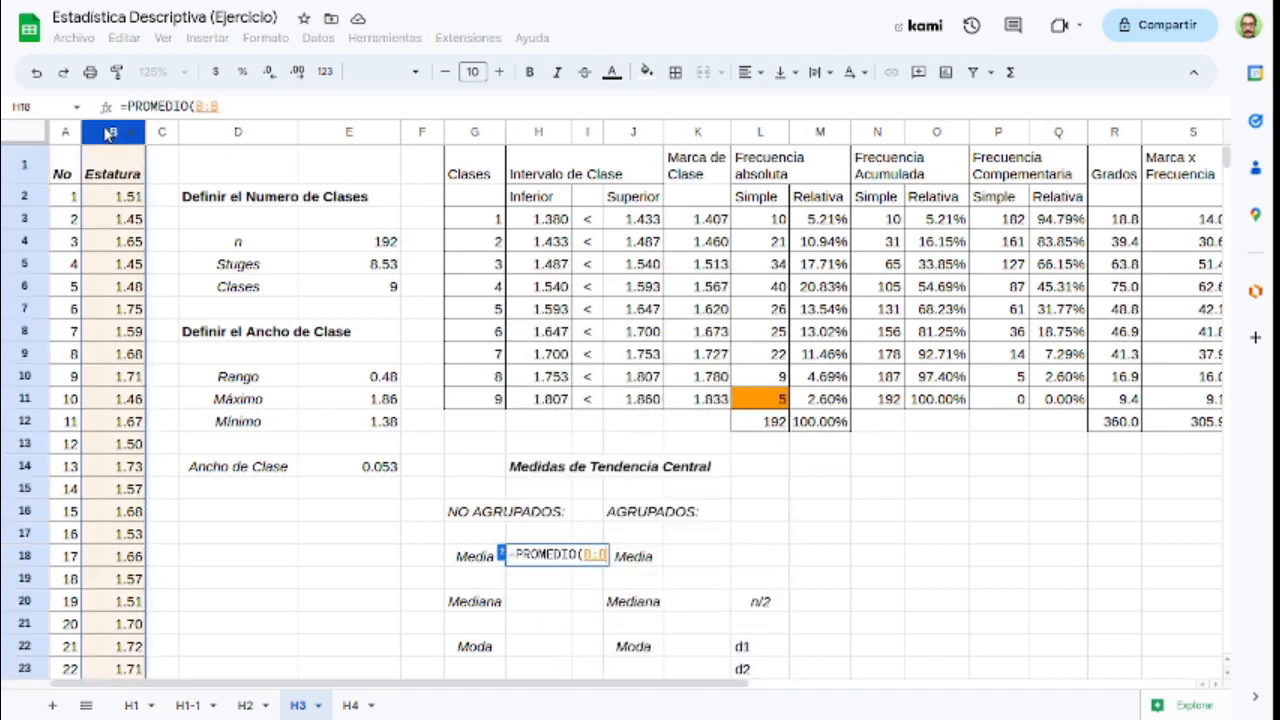
{"action": "type", "text": ")"}
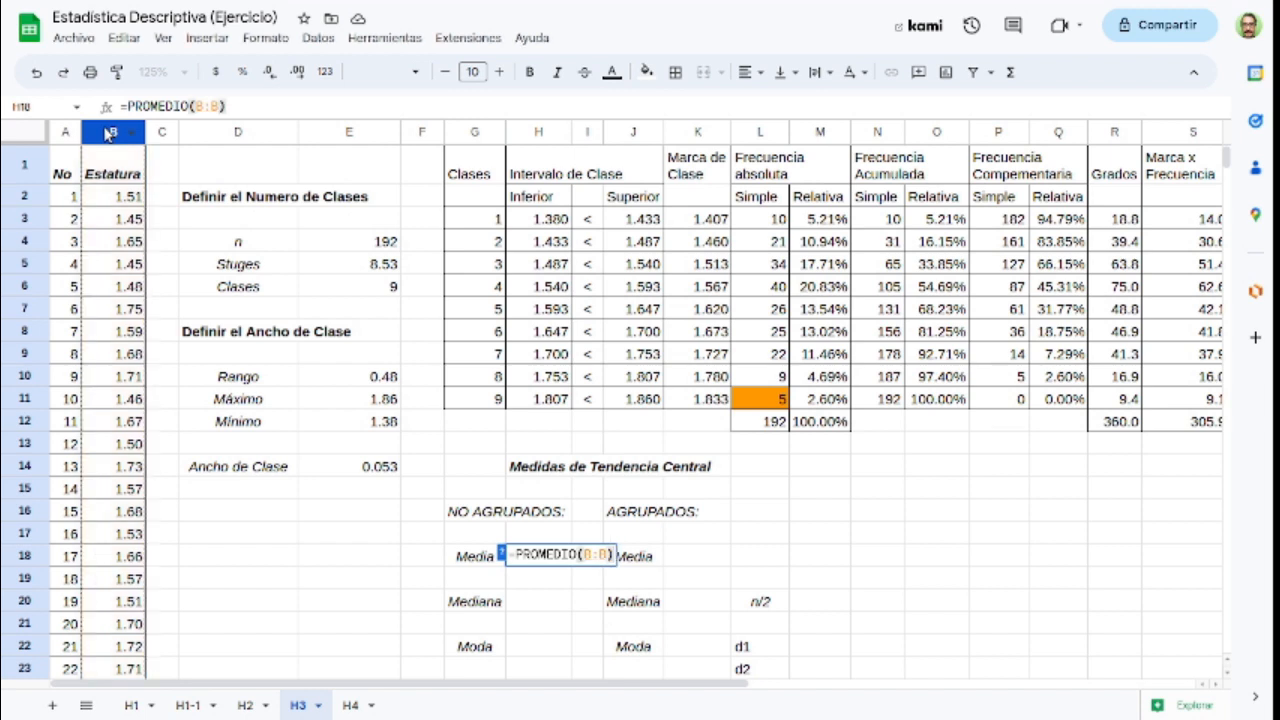
{"action": "key", "text": "Return"}
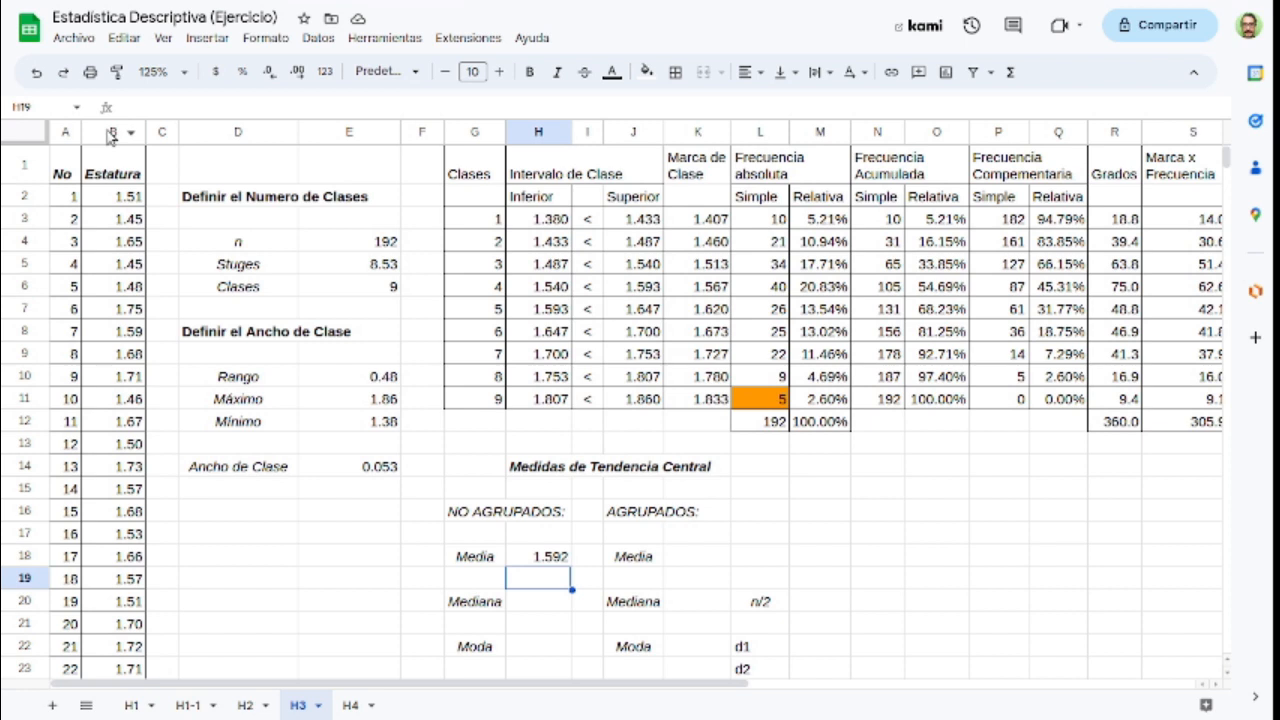
Step: Calculate the ungrouped median in H20 with the MEDIANA function over the whole Estatura column B:B
{"action": "key", "text": "Down"}
{"action": "type", "text": "="}
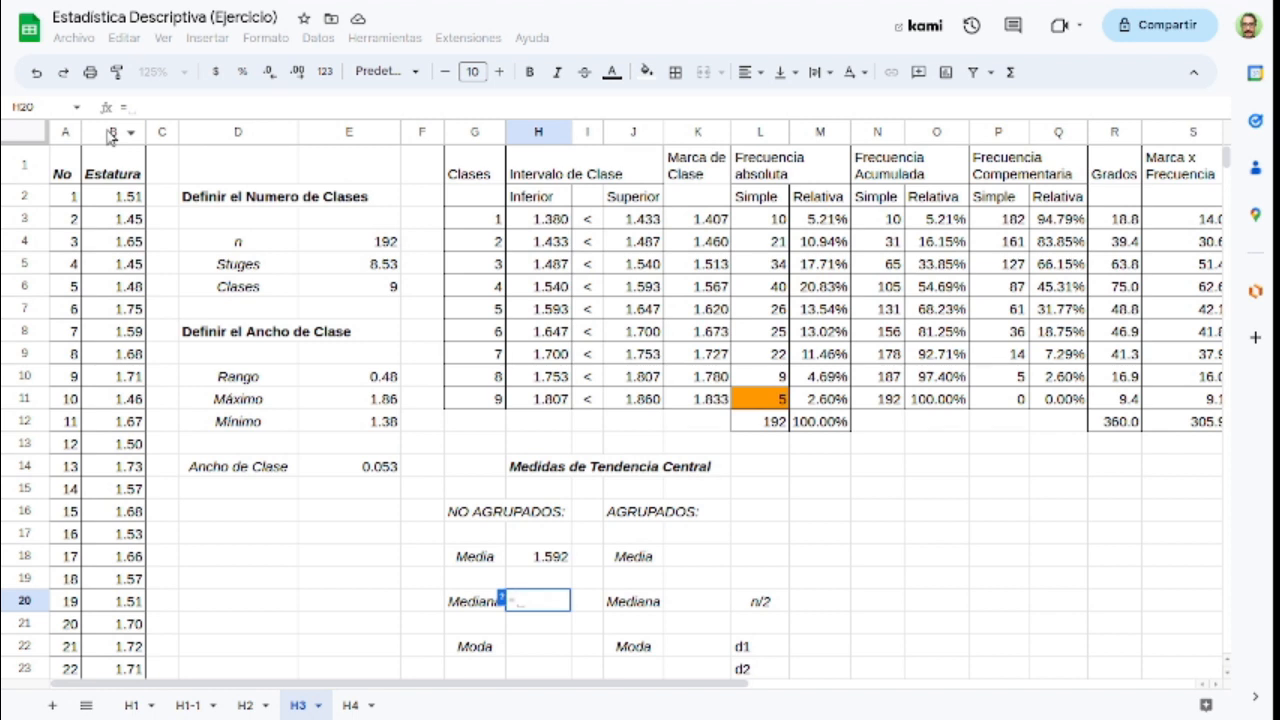
{"action": "type", "text": "median"}
{"action": "key", "text": "Tab"}
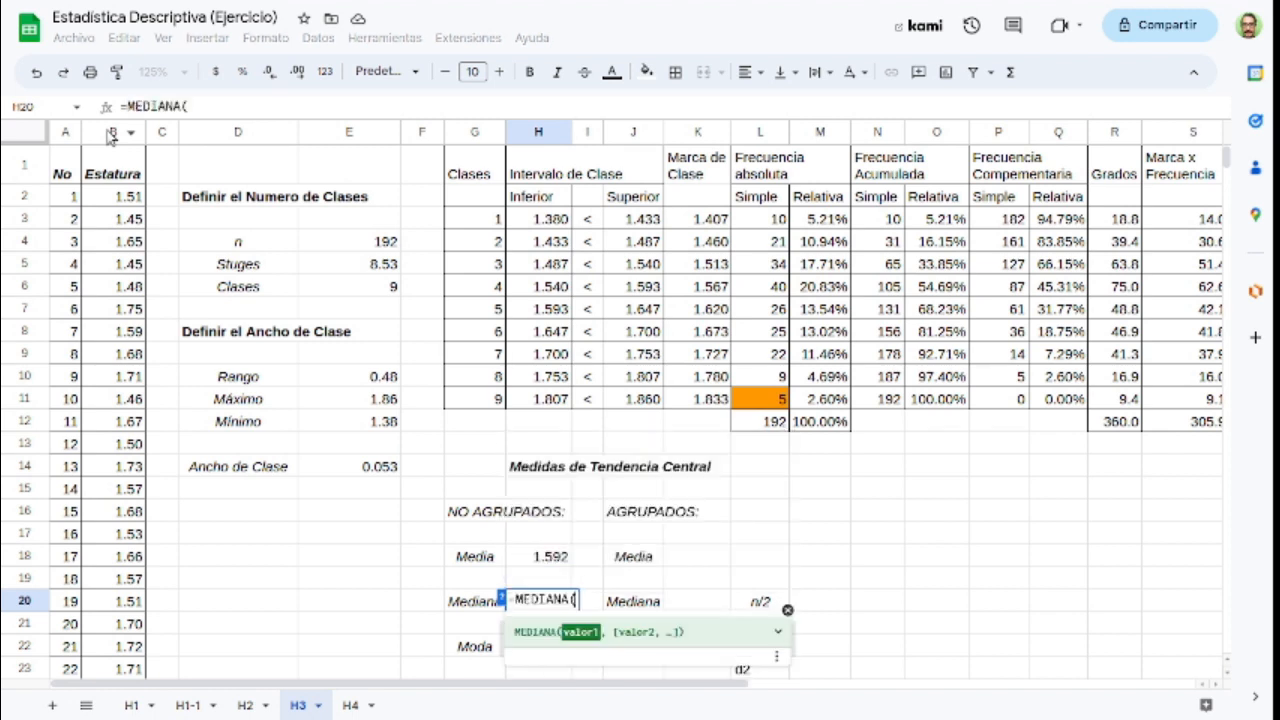
{"action": "left_click", "coordinate": [110, 133]}
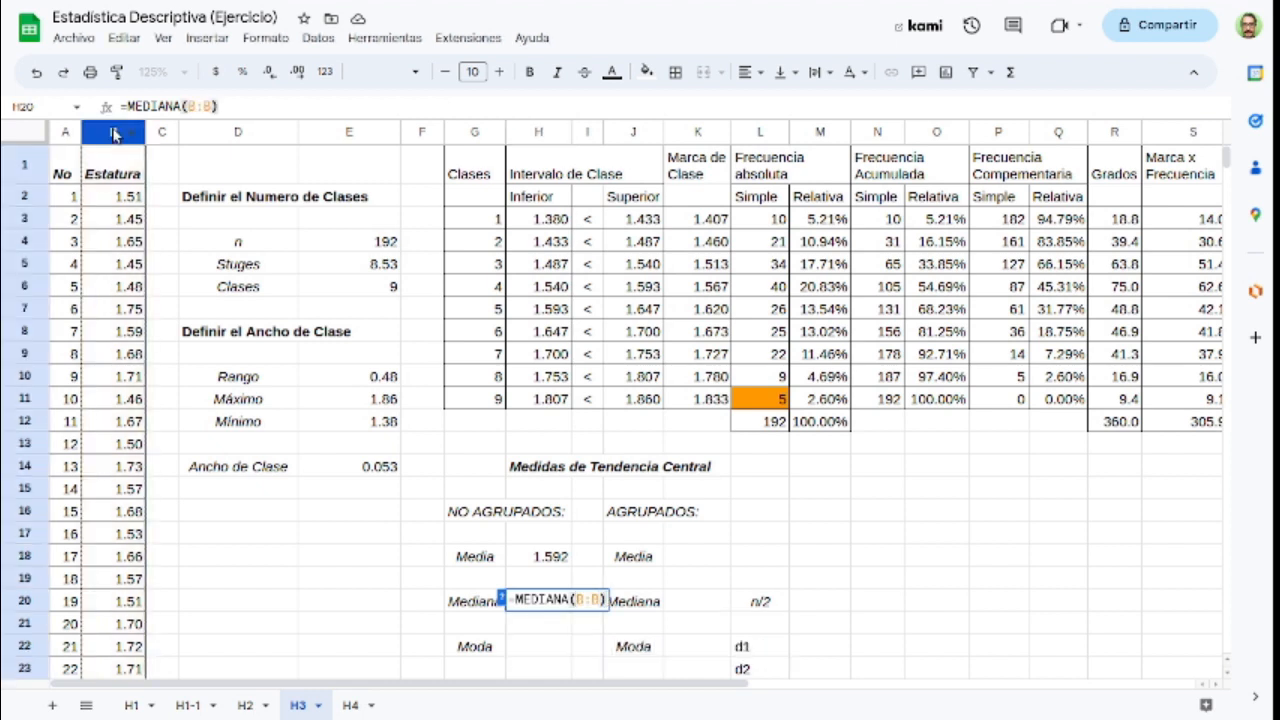
{"action": "key", "text": "Return"}
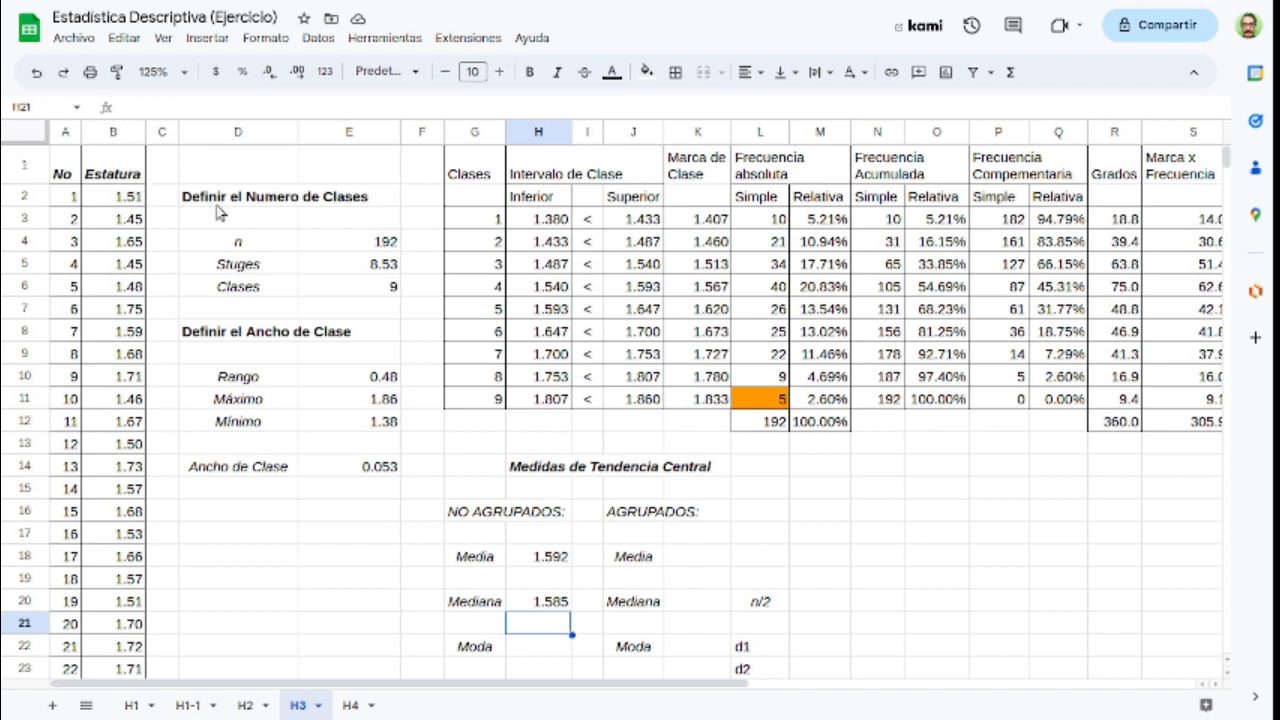
Step: Calculate the ungrouped mode in H22 with the MODA function over the whole Estatura column B:B
{"action": "key", "text": "Down"}
{"action": "type", "text": "="}
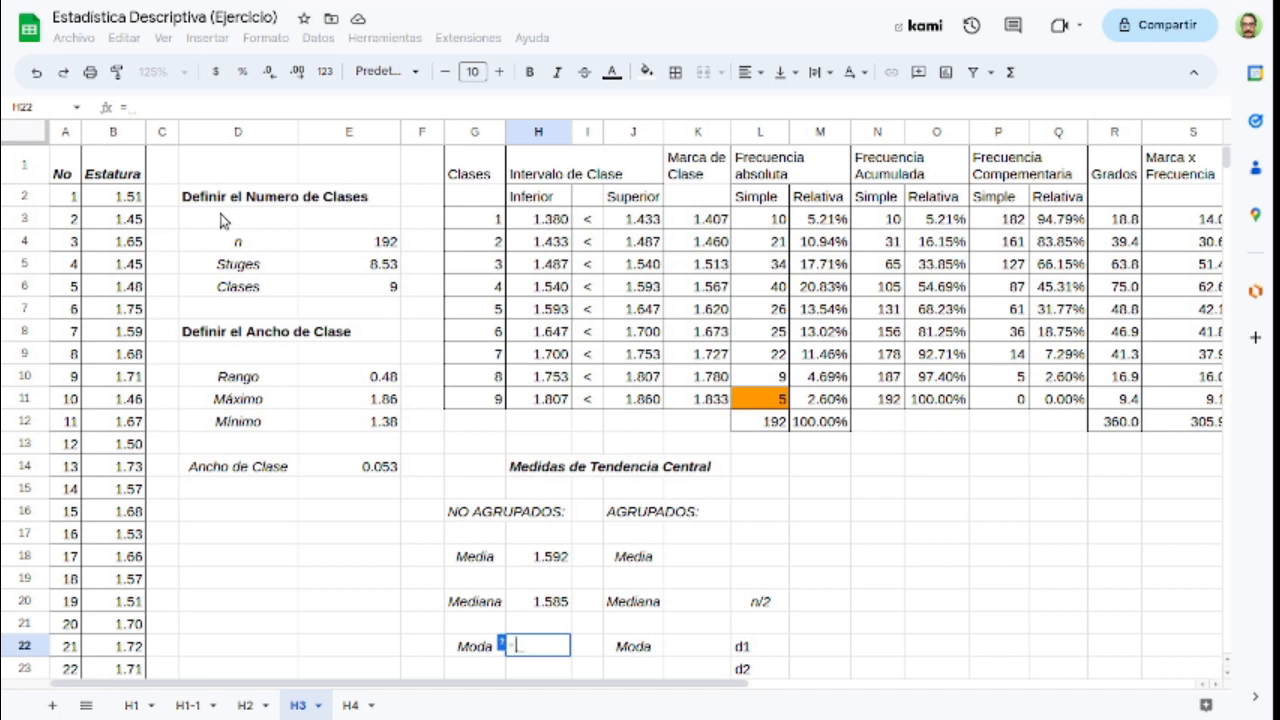
{"action": "type", "text": "modo"}
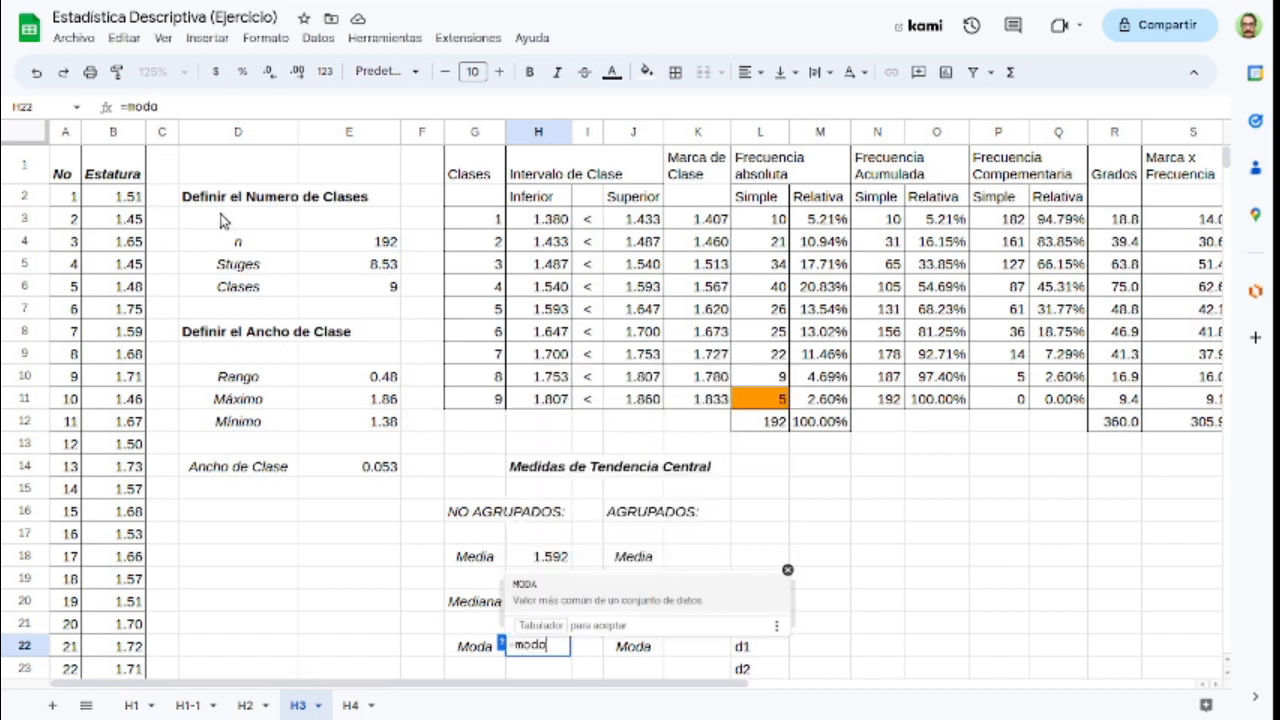
{"action": "key", "text": "Tab"}
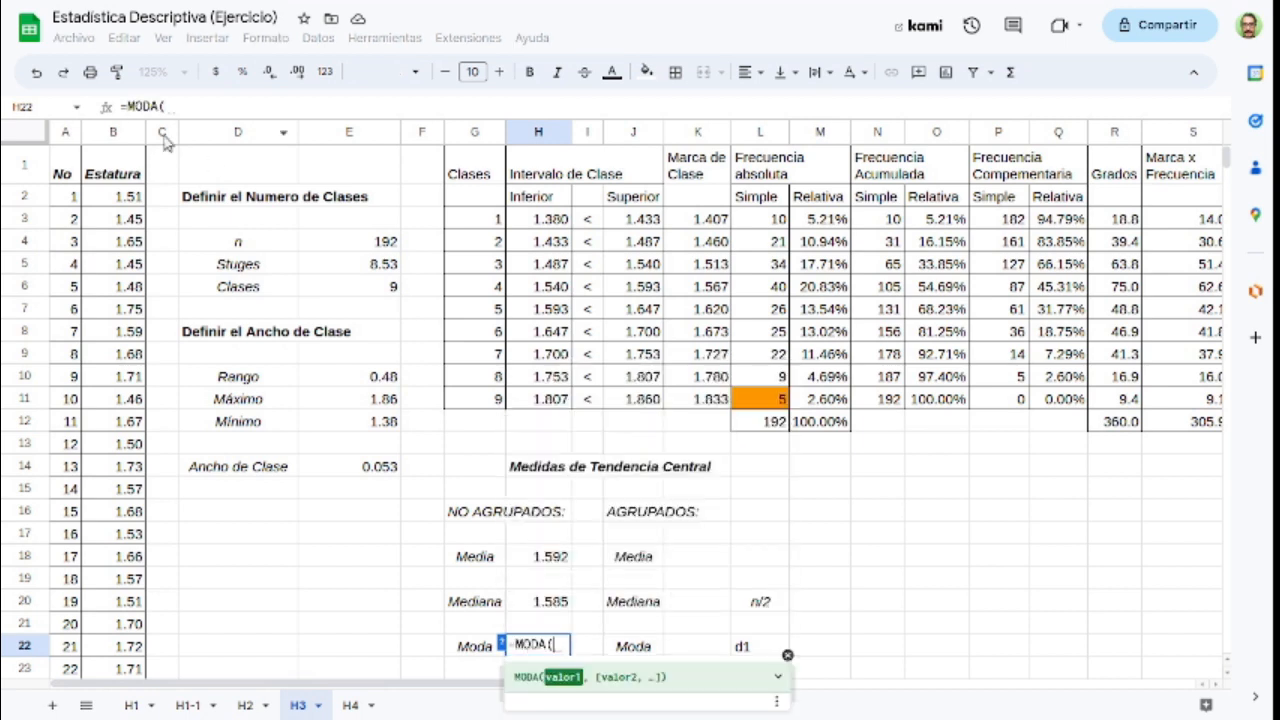
{"action": "left_click", "coordinate": [112, 140]}
{"action": "type", "text": ")"}
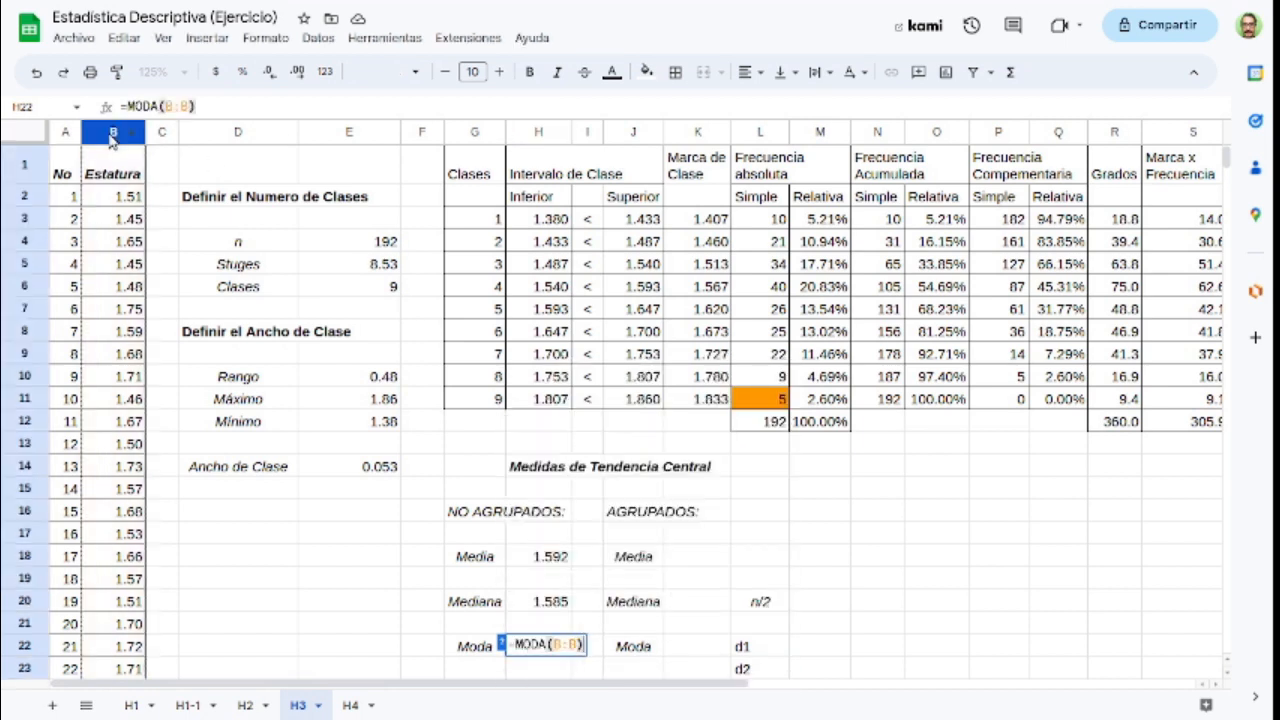
{"action": "key", "text": "Return"}
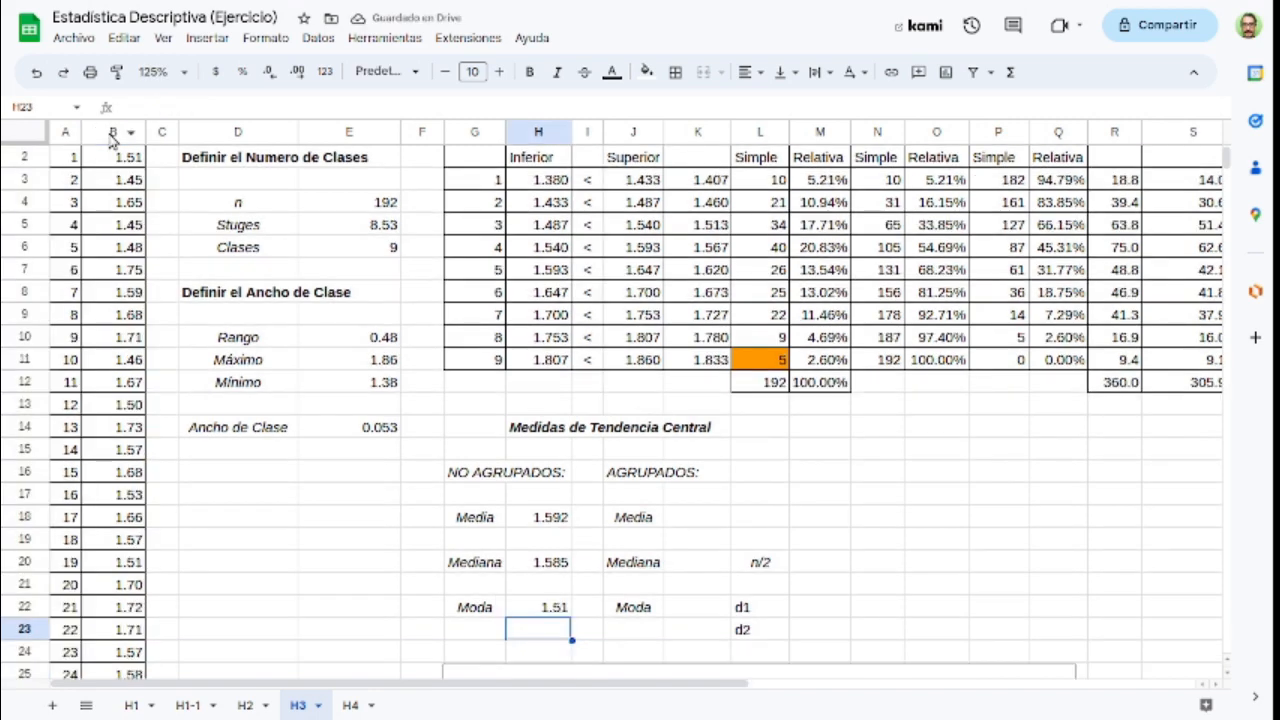
Step: Compare the ungrouped mean, median and mode with the bars of the Frecuencia absoluta/Simple column chart and the frequency table
{"action": "scroll", "coordinate": [570, 480], "scroll_direction": "down", "scroll_amount": 3}
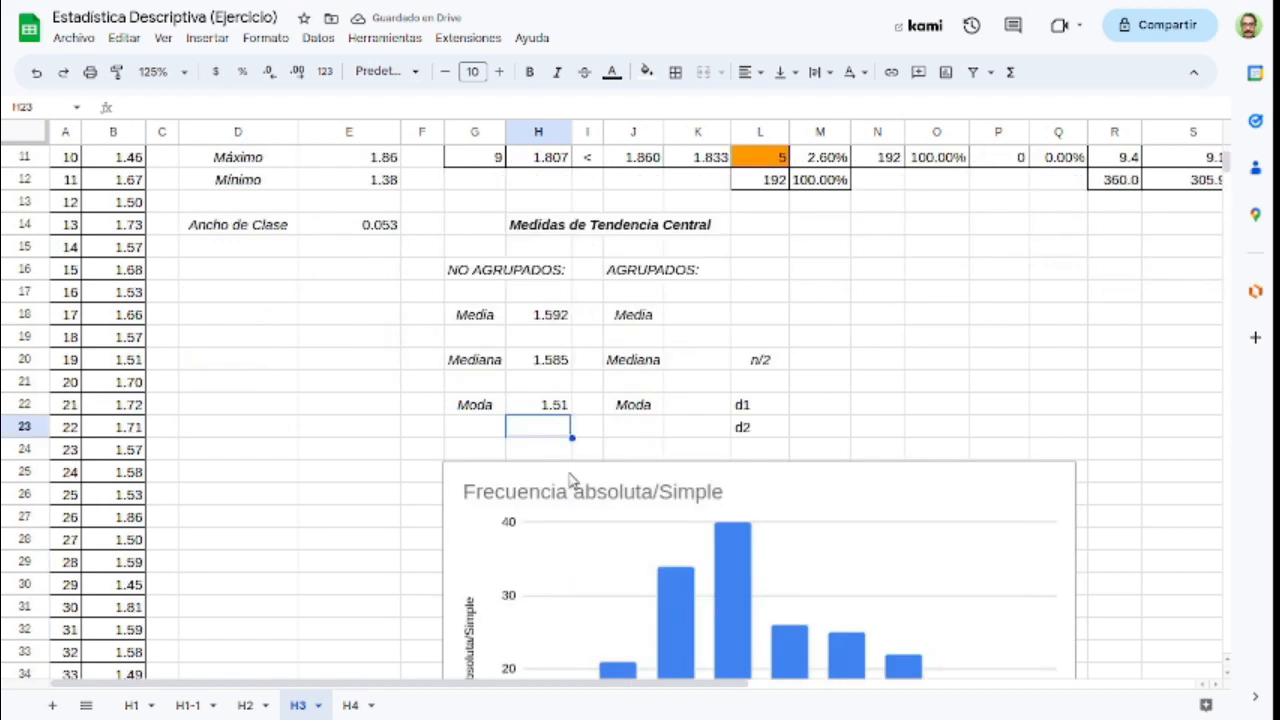
{"action": "scroll", "coordinate": [570, 478], "scroll_direction": "down", "scroll_amount": 2}
{"action": "scroll", "coordinate": [566, 400], "scroll_direction": "down", "scroll_amount": 3}
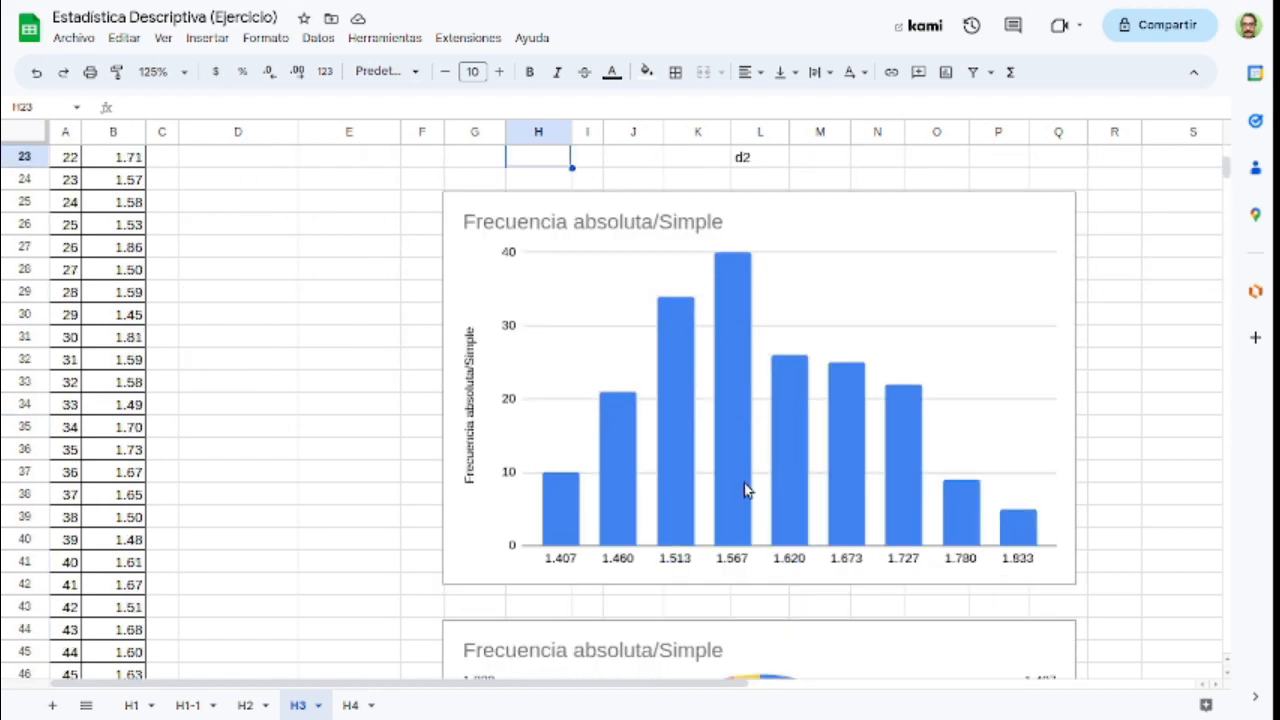
{"action": "scroll", "coordinate": [737, 531], "scroll_direction": "up", "scroll_amount": 3}
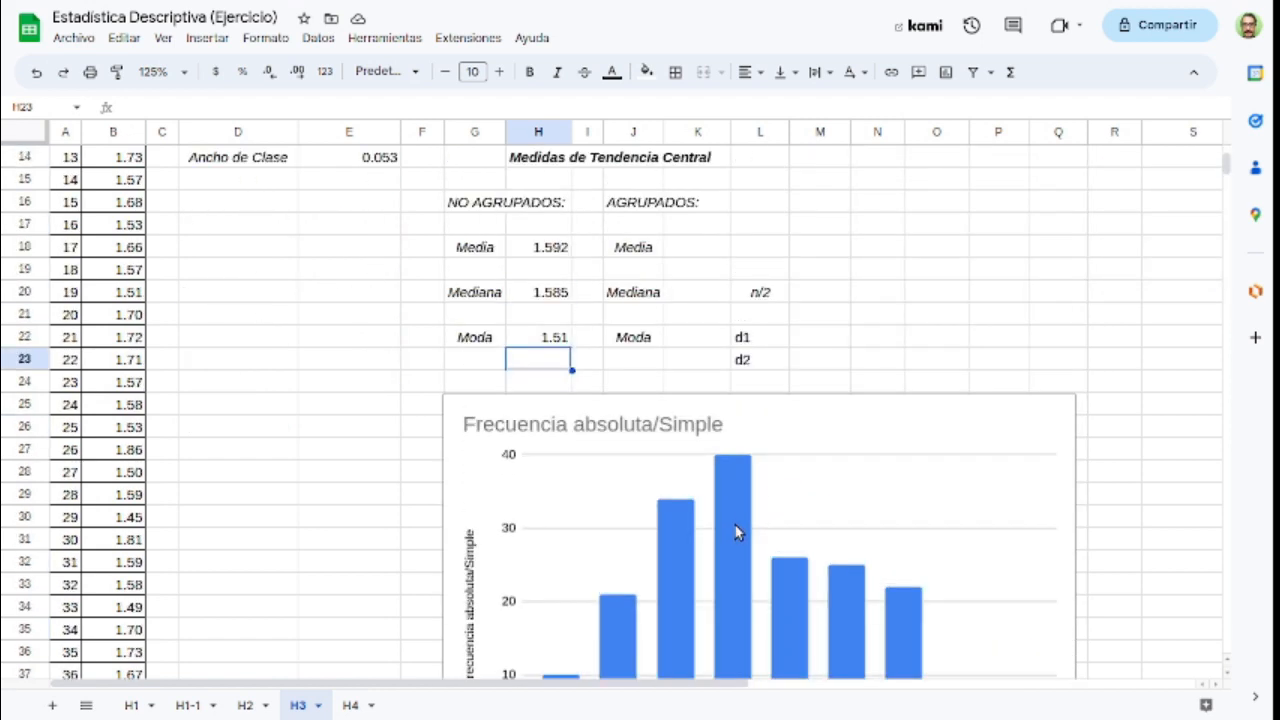
{"action": "scroll", "coordinate": [737, 531], "scroll_direction": "down", "scroll_amount": 4}
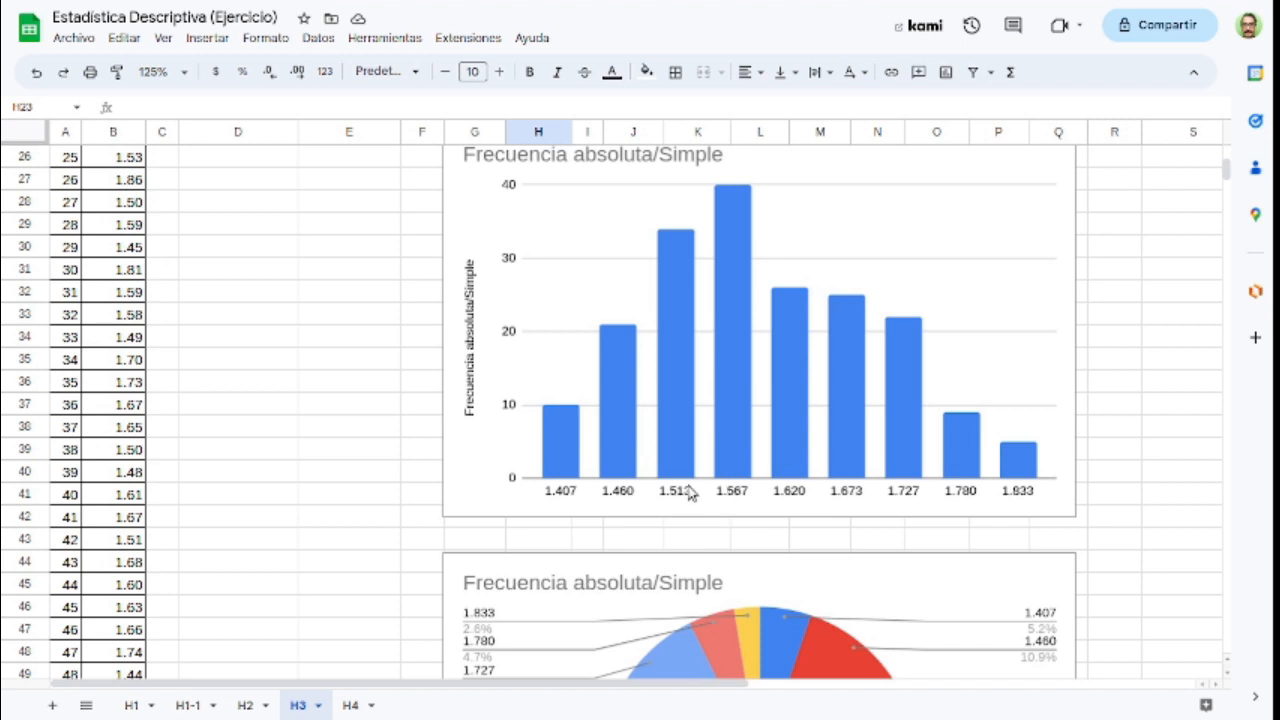
{"action": "scroll", "coordinate": [720, 485], "scroll_direction": "up", "scroll_amount": 1}
{"action": "scroll", "coordinate": [720, 487], "scroll_direction": "up", "scroll_amount": 4}
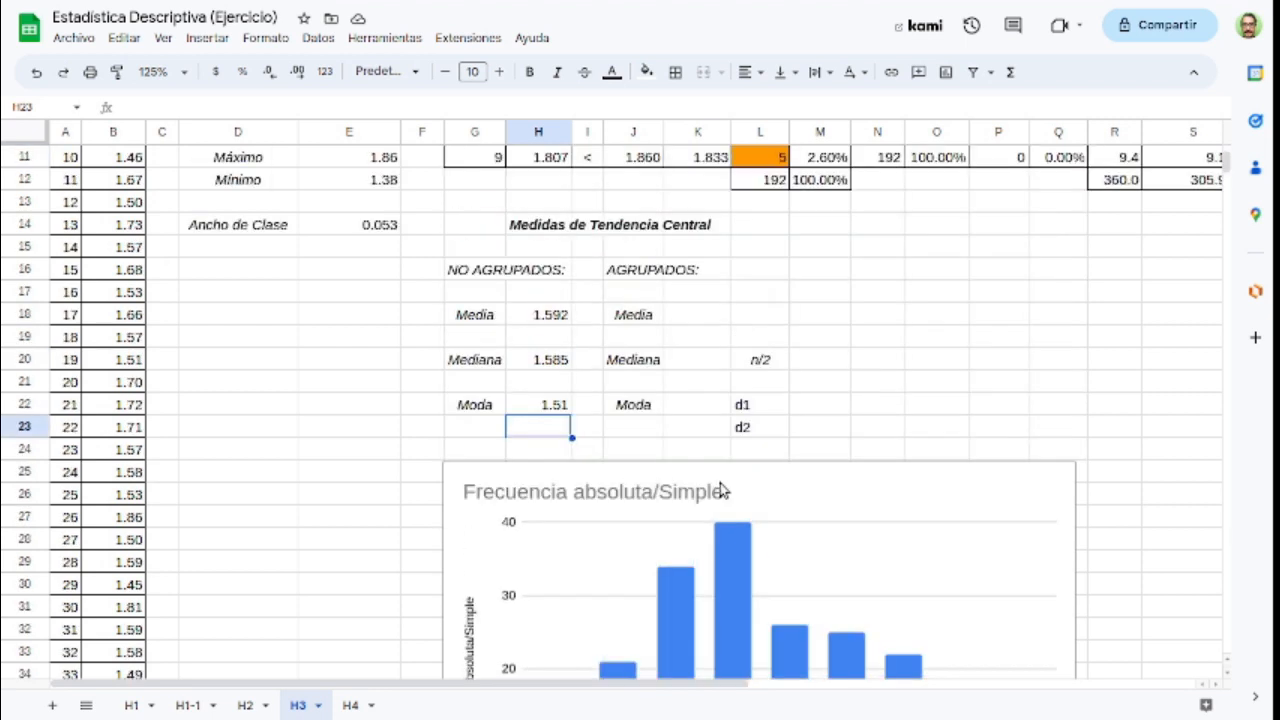
{"action": "scroll", "coordinate": [720, 487], "scroll_direction": "down", "scroll_amount": 3}
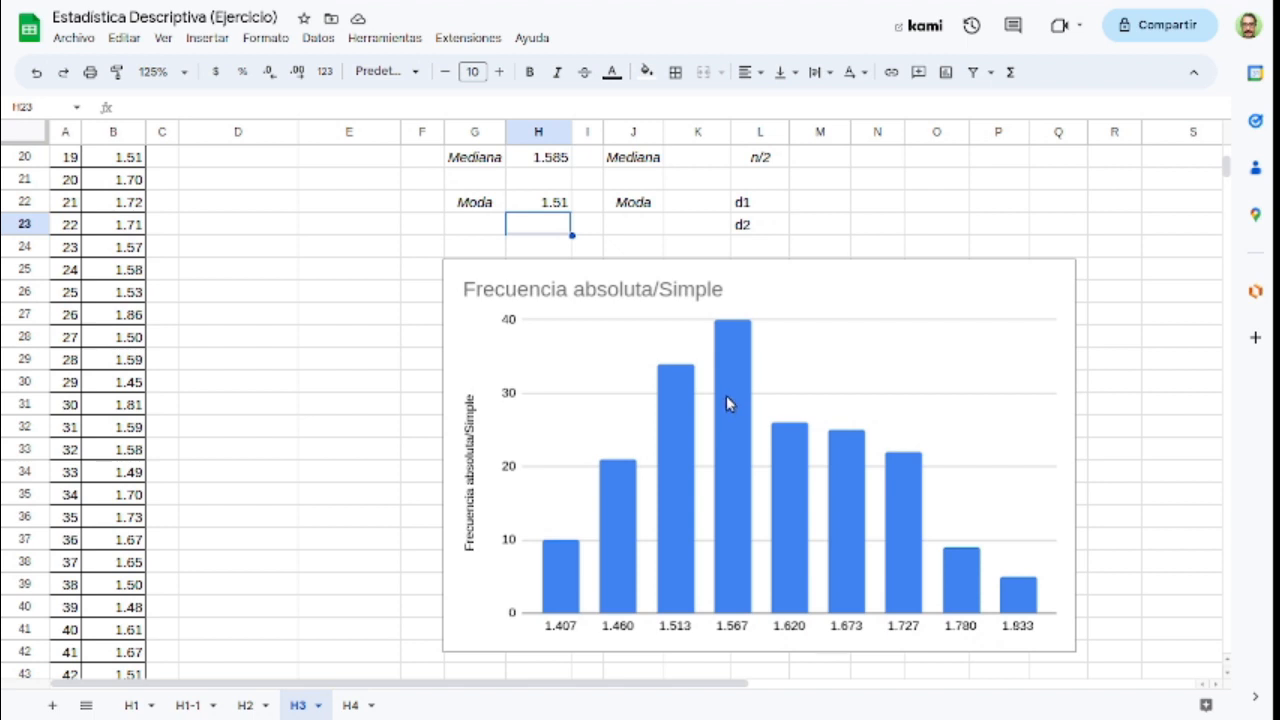
{"action": "scroll", "coordinate": [726, 395], "scroll_direction": "up", "scroll_amount": 5}
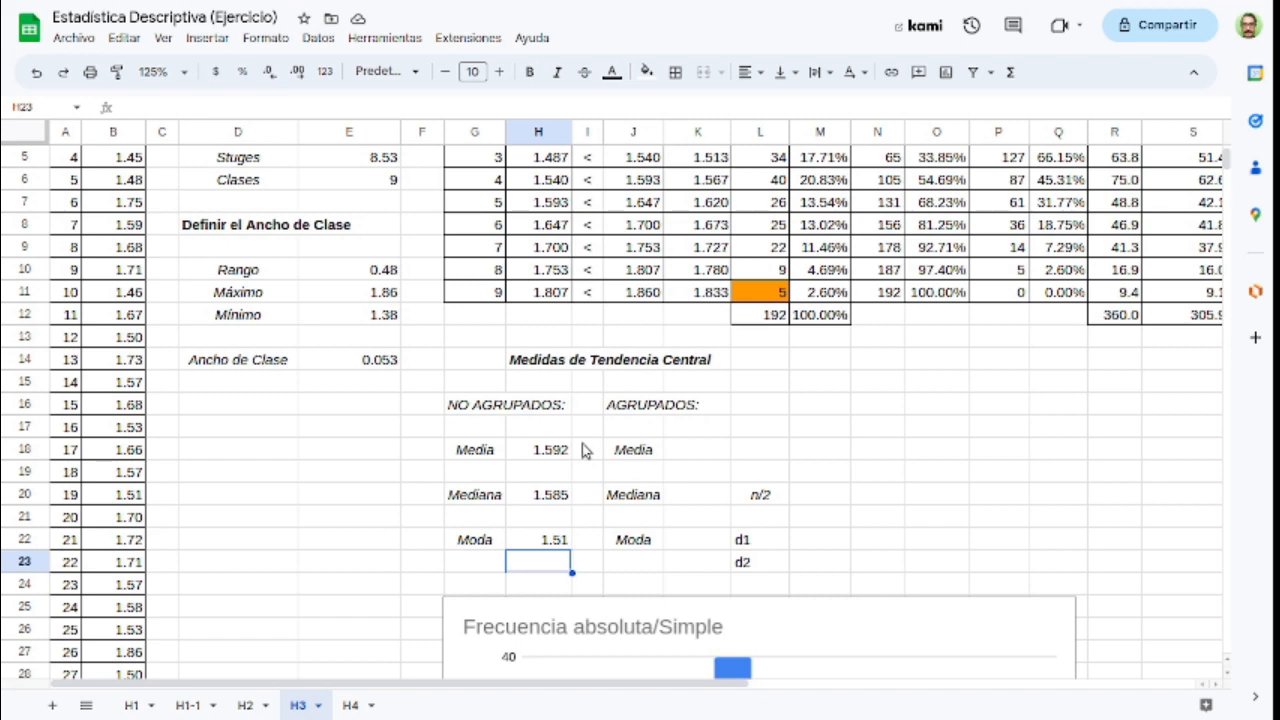
{"action": "scroll", "coordinate": [693, 360], "scroll_direction": "up", "scroll_amount": 2}
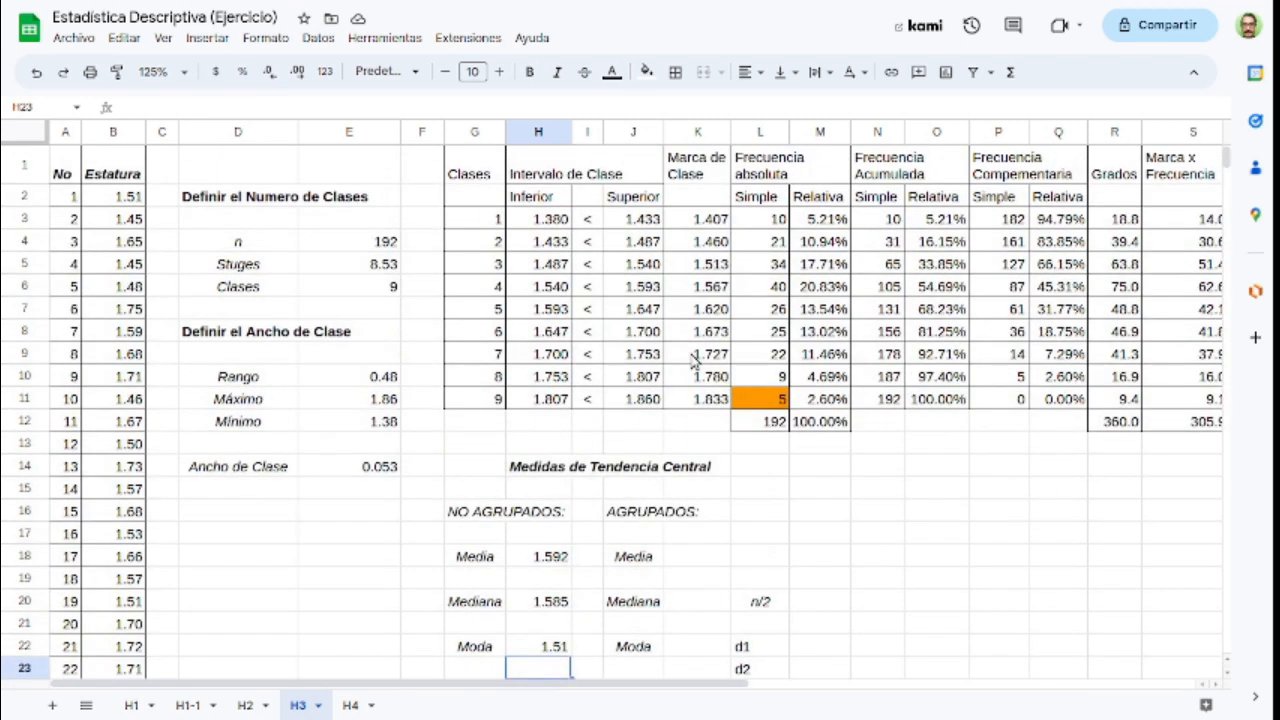
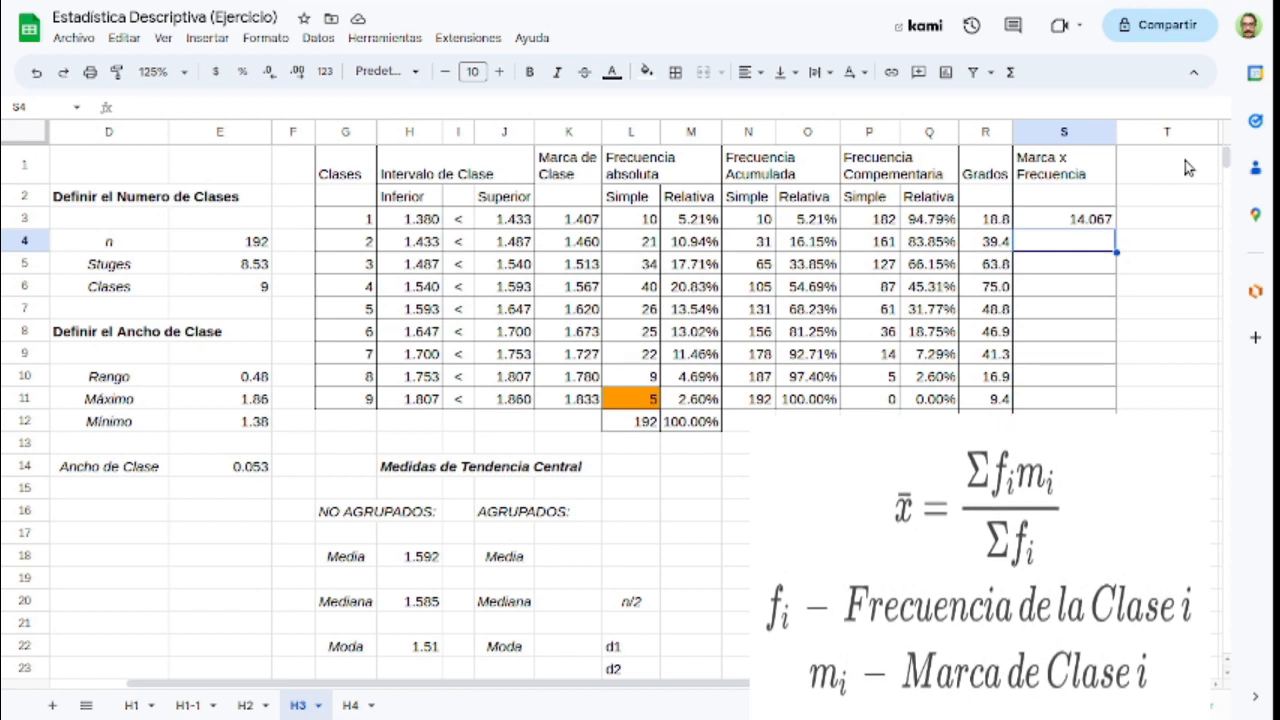
Step: Copy the Marca x Frecuencia formula =K3*L3 from S3 down through S11 for all nine classes
{"action": "key", "text": "Up"}
{"action": "key", "text": "ctrl+c"}
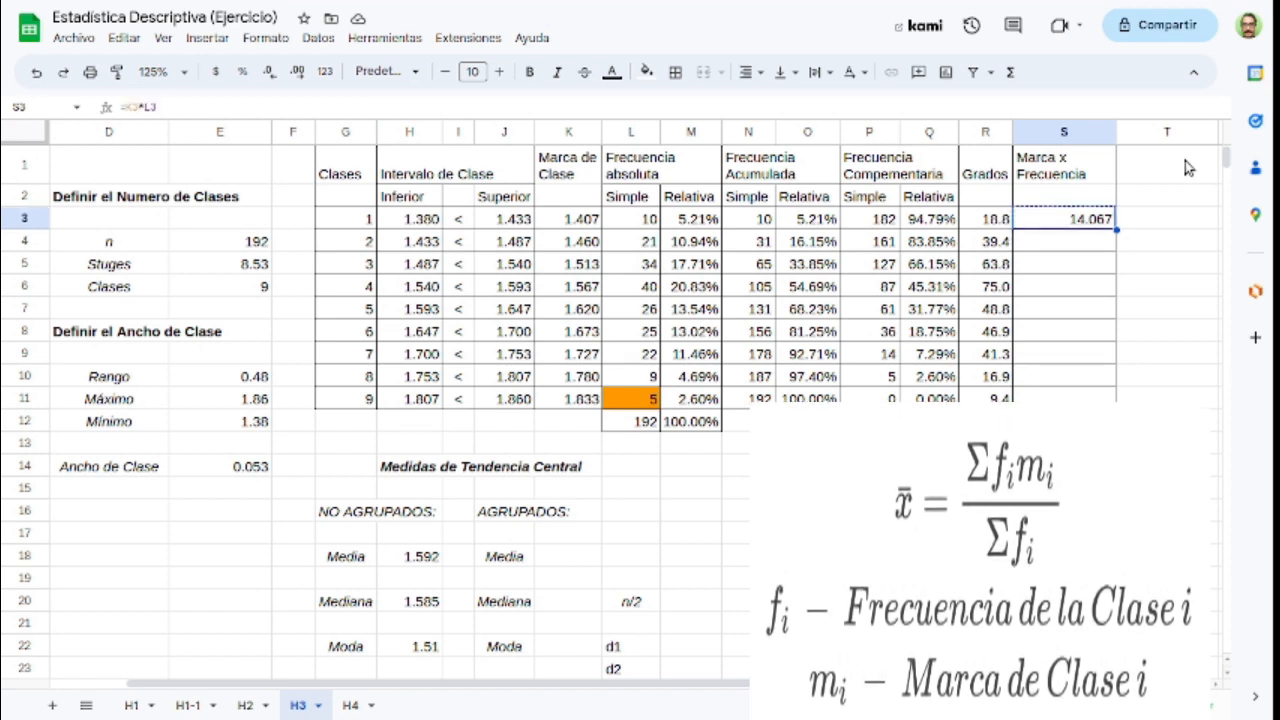
{"action": "key", "text": "shift+Down"}
{"action": "key", "text": "shift+Down"}
{"action": "key", "text": "shift+Down"}
{"action": "key", "text": "shift+Down"}
{"action": "key", "text": "shift+Down"}
{"action": "key", "text": "shift+Down"}
{"action": "key", "text": "shift+Down"}
{"action": "key", "text": "shift+Down"}
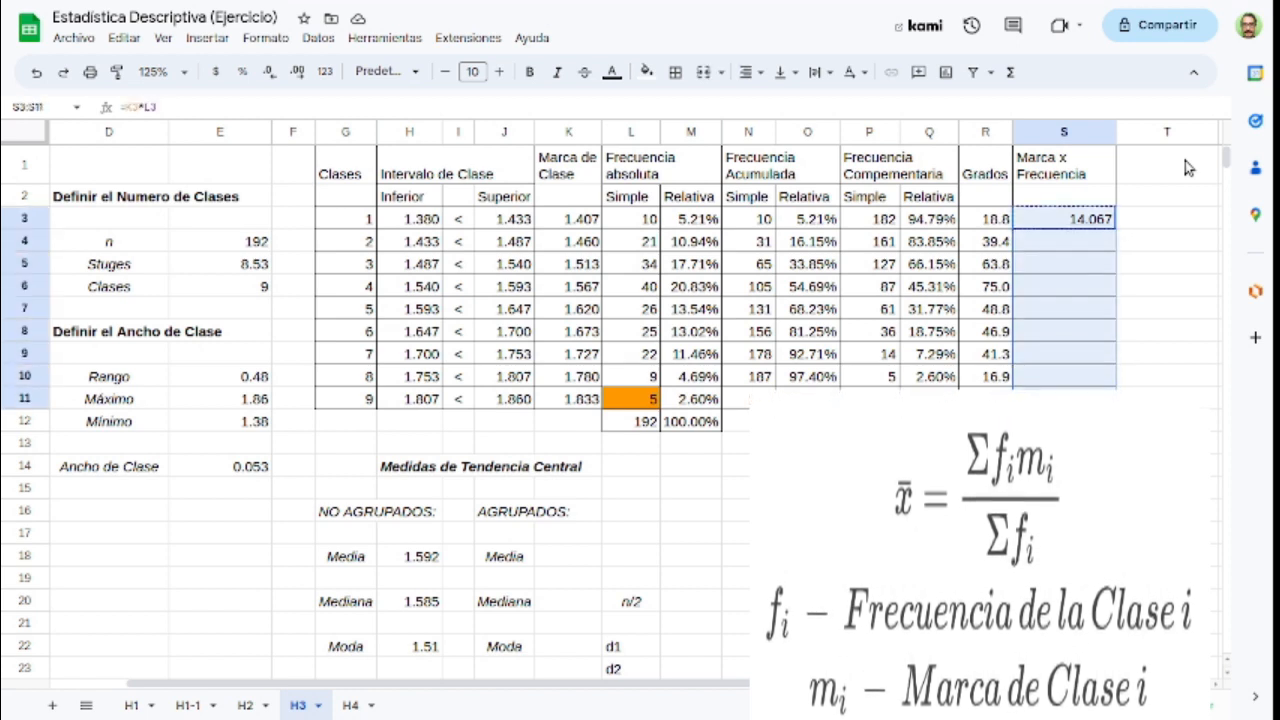
{"action": "key", "text": "ctrl+v"}
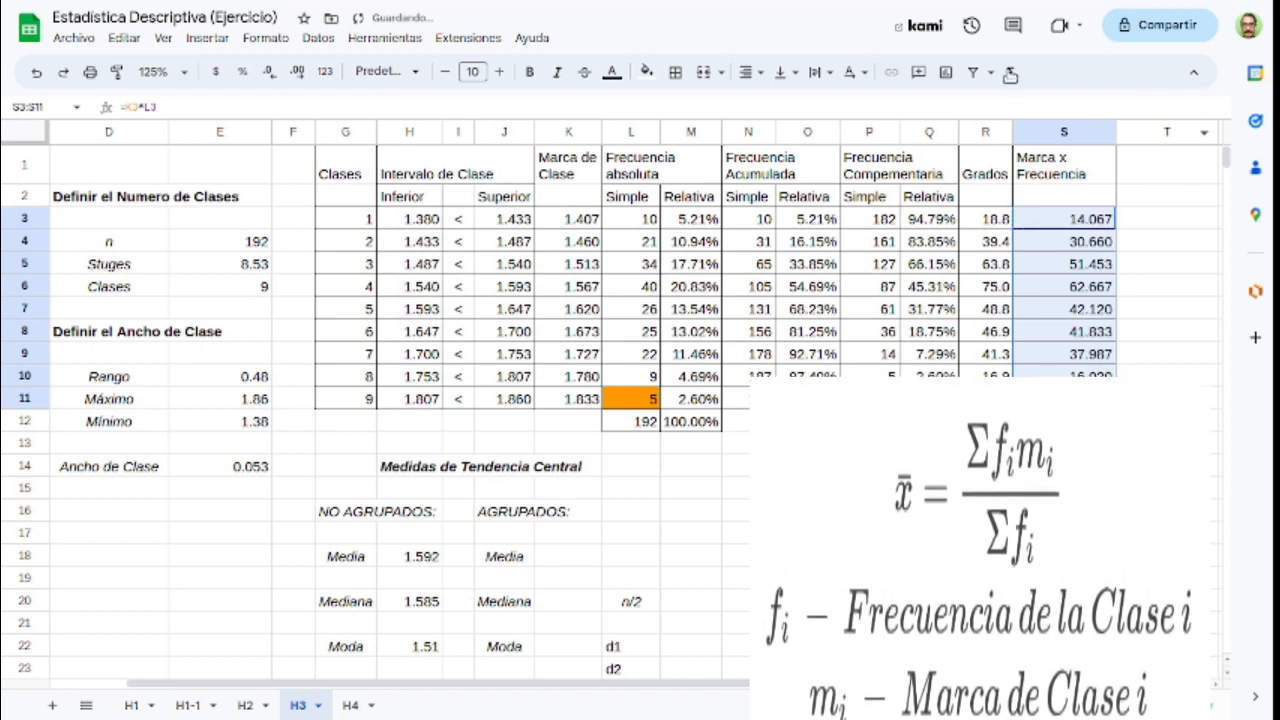
Step: Total the Marca x Frecuencia column in S12 with =SUMA(S3:S11)
{"action": "left_click", "coordinate": [1010, 74]}
{"action": "left_click", "coordinate": [1035, 100]}
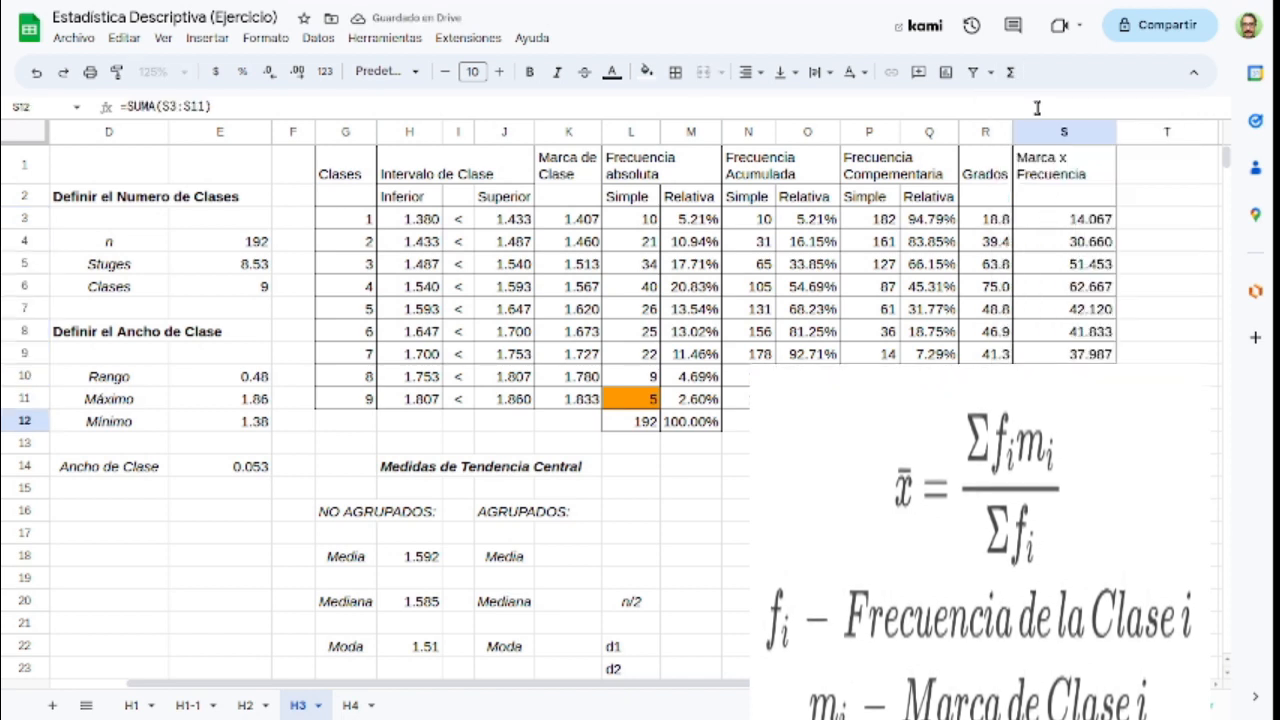
{"action": "key", "text": "Return"}
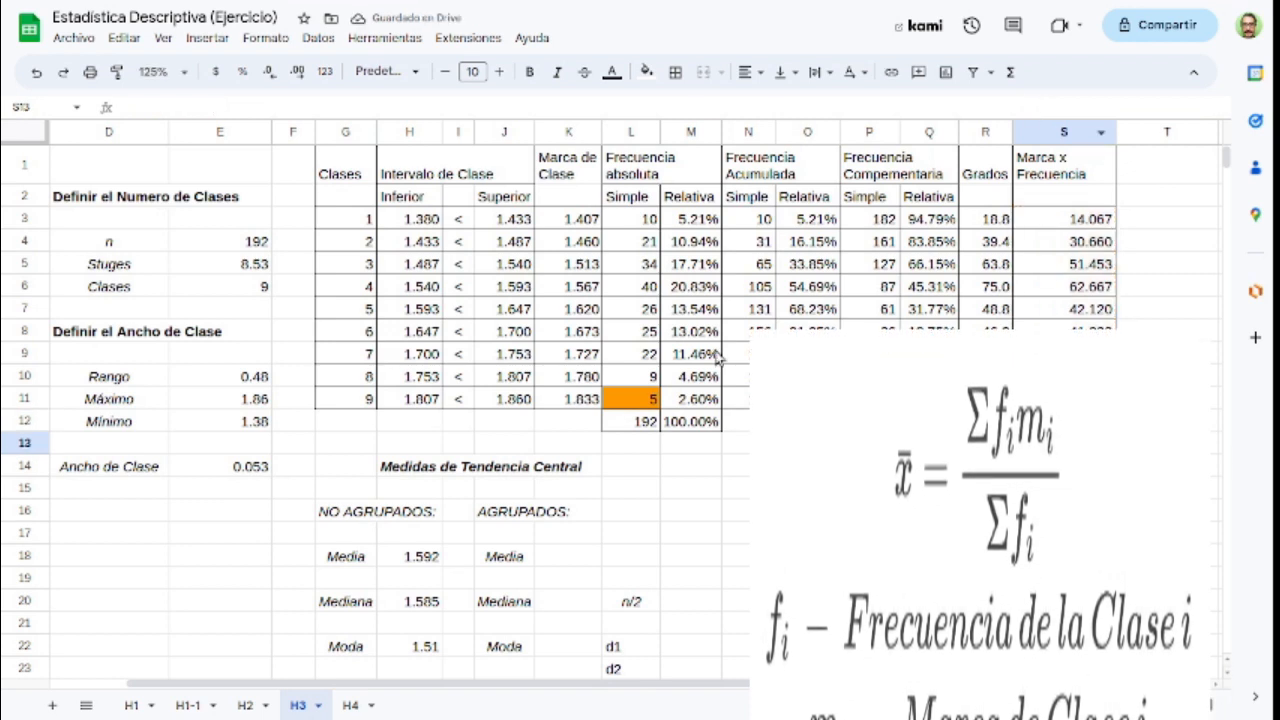
Step: Calculate the grouped mean in K18 with =S12/L12 and compare it with the ungrouped mean in H18
{"action": "left_click", "coordinate": [640, 222]}
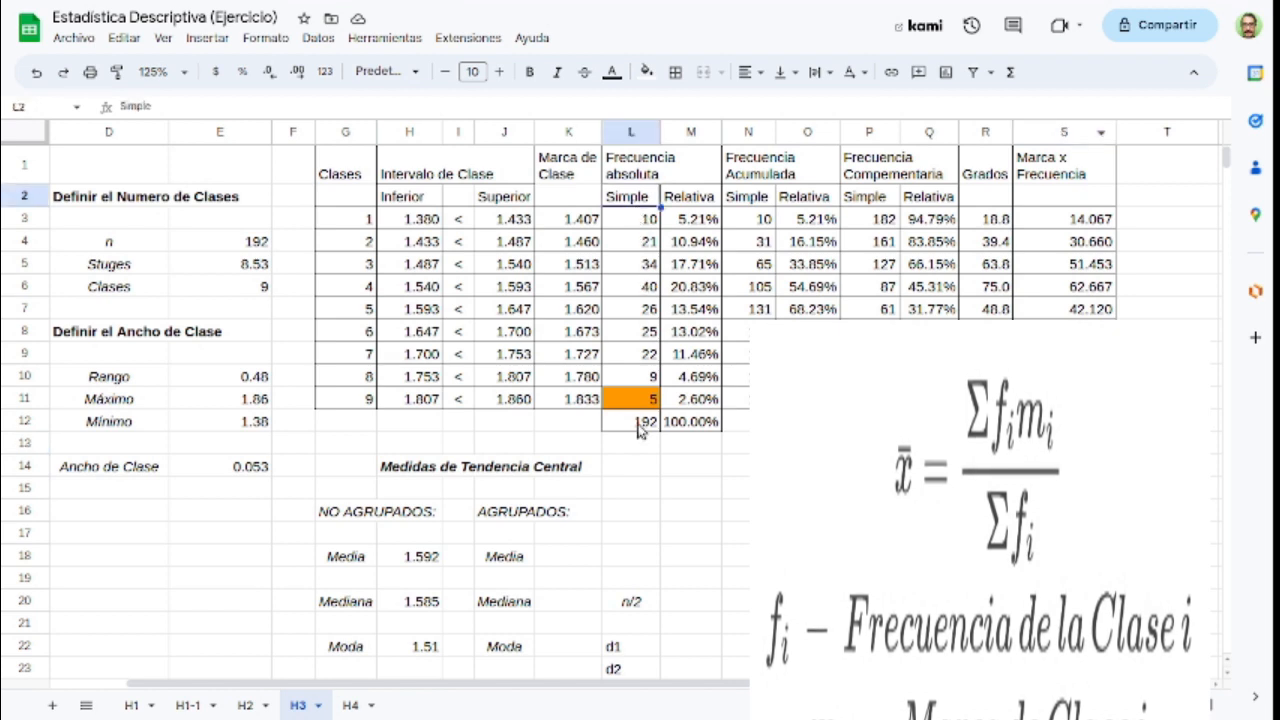
{"action": "left_click", "coordinate": [640, 424]}
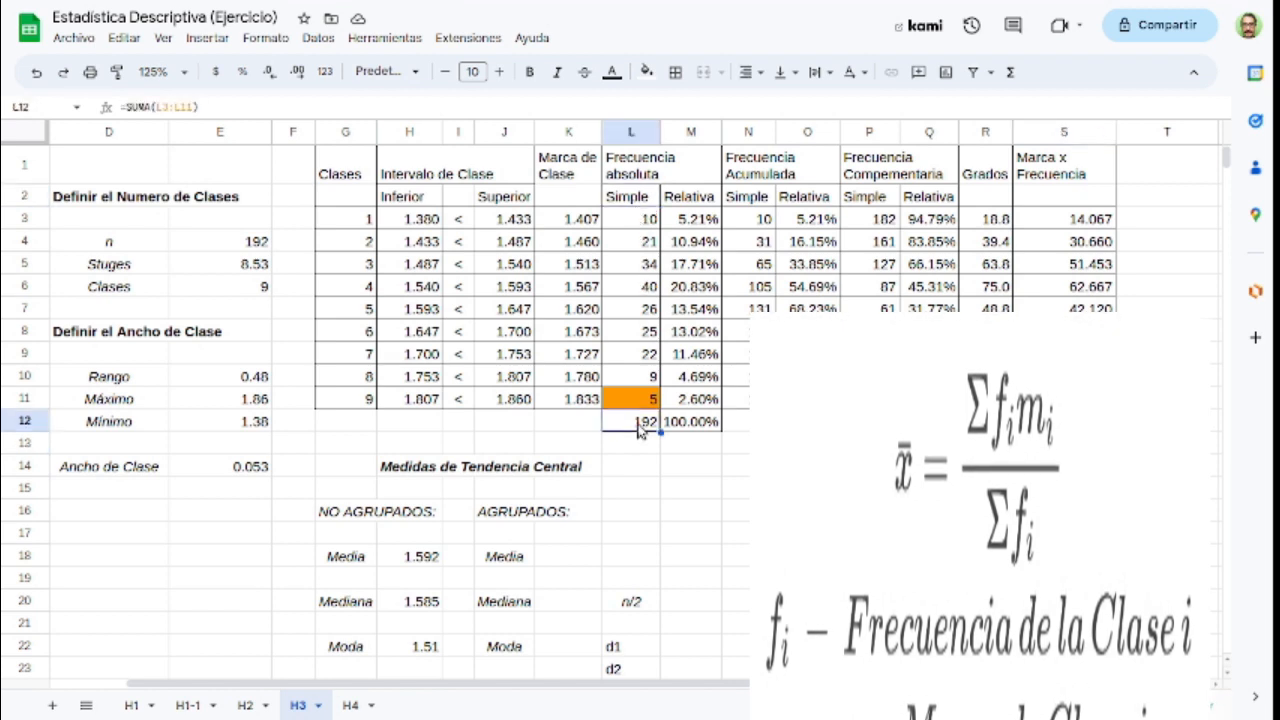
{"action": "left_click", "coordinate": [578, 562]}
{"action": "type", "text": "="}
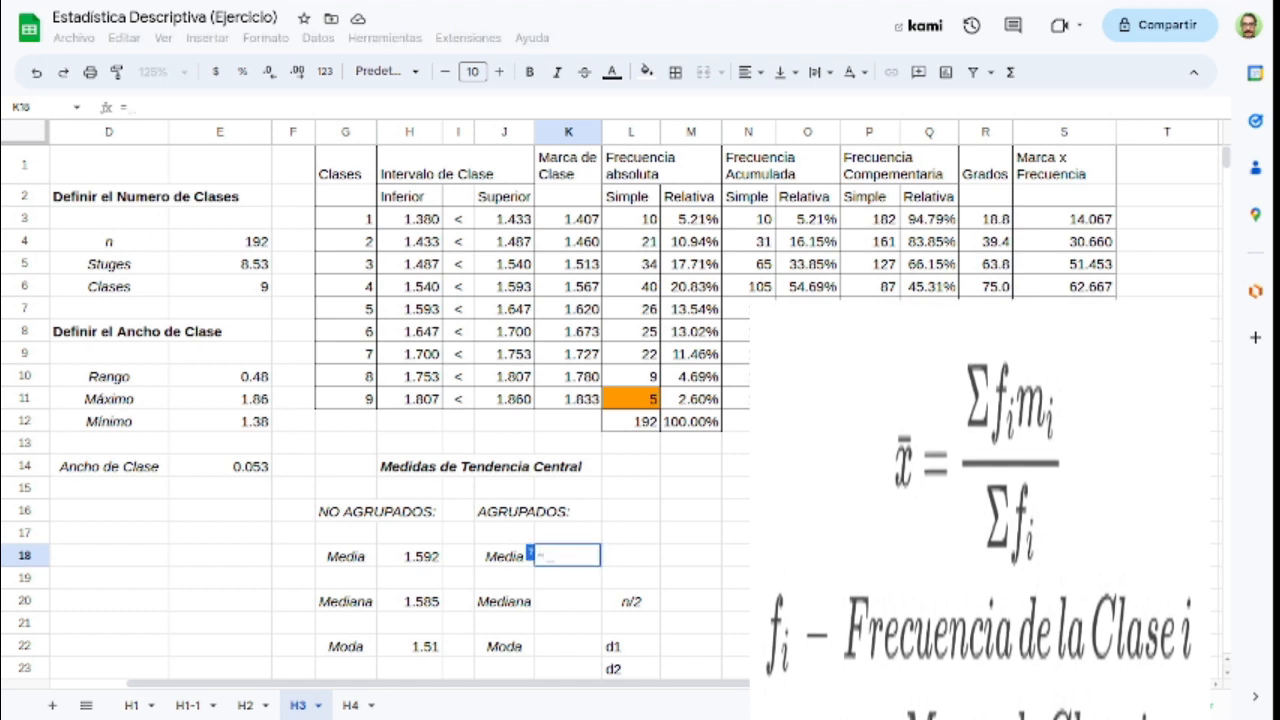
{"action": "left_click", "coordinate": [1064, 421]}
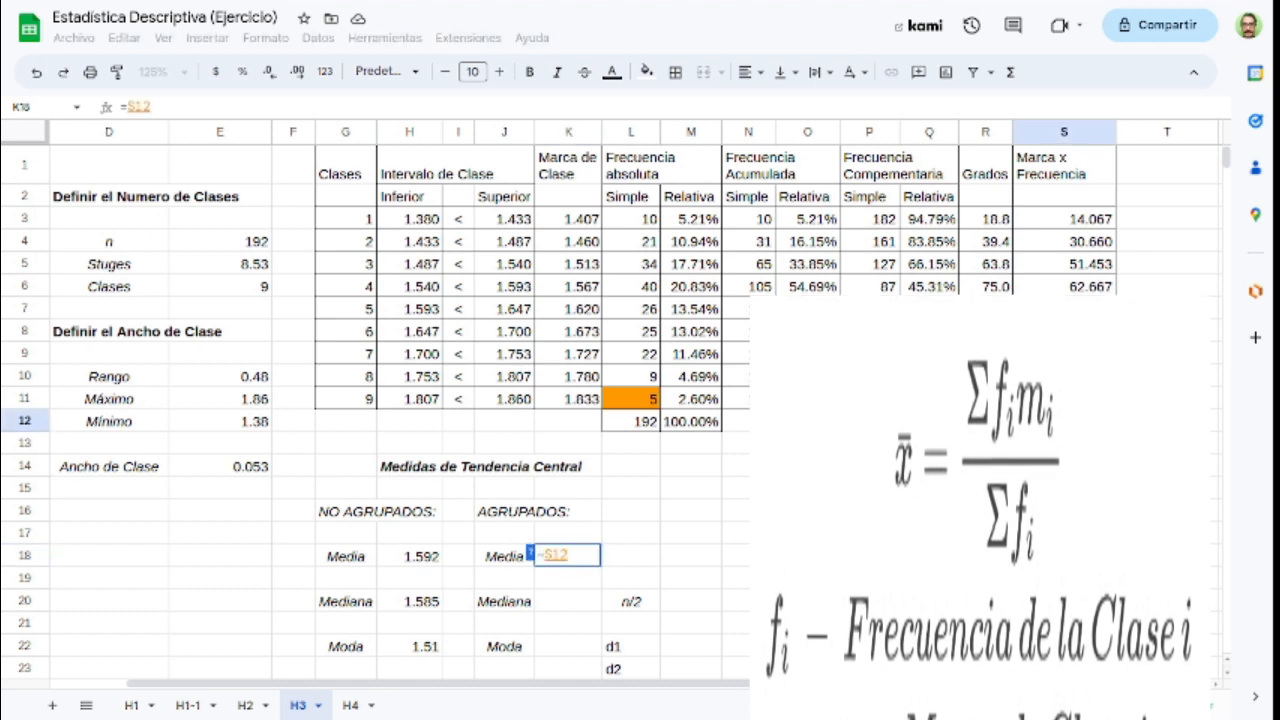
{"action": "type", "text": "/"}
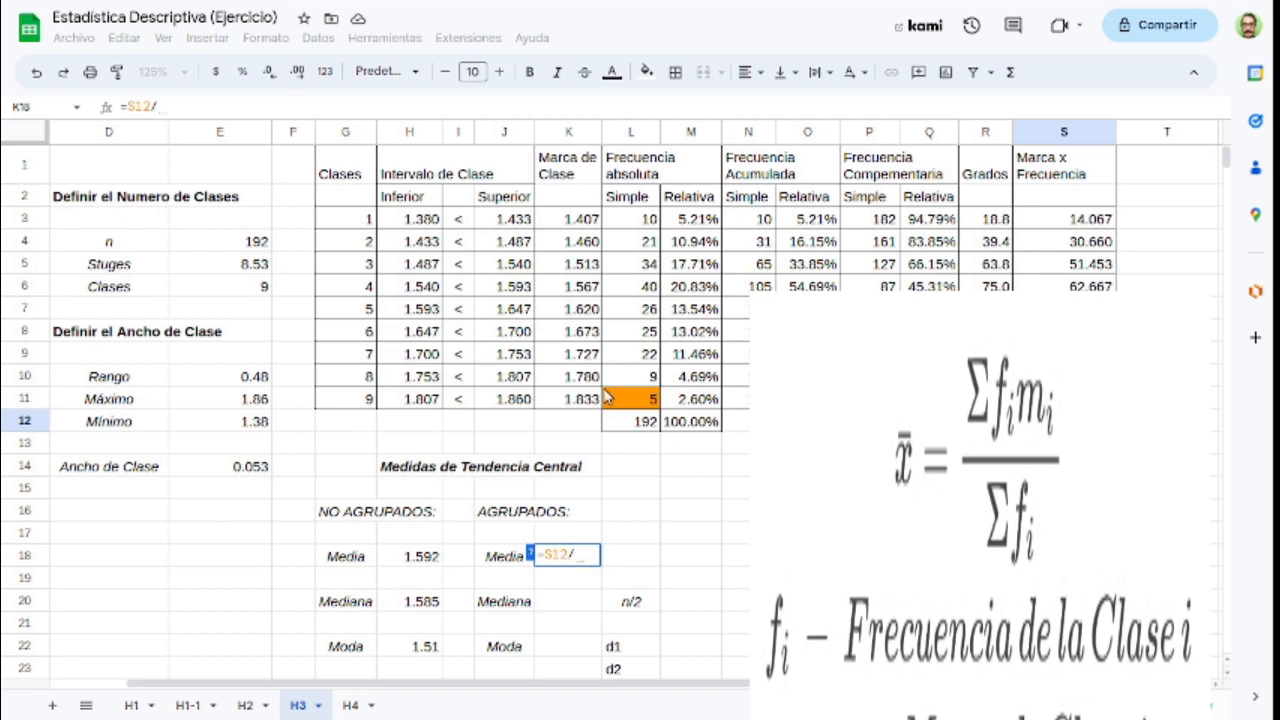
{"action": "left_click", "coordinate": [628, 428]}
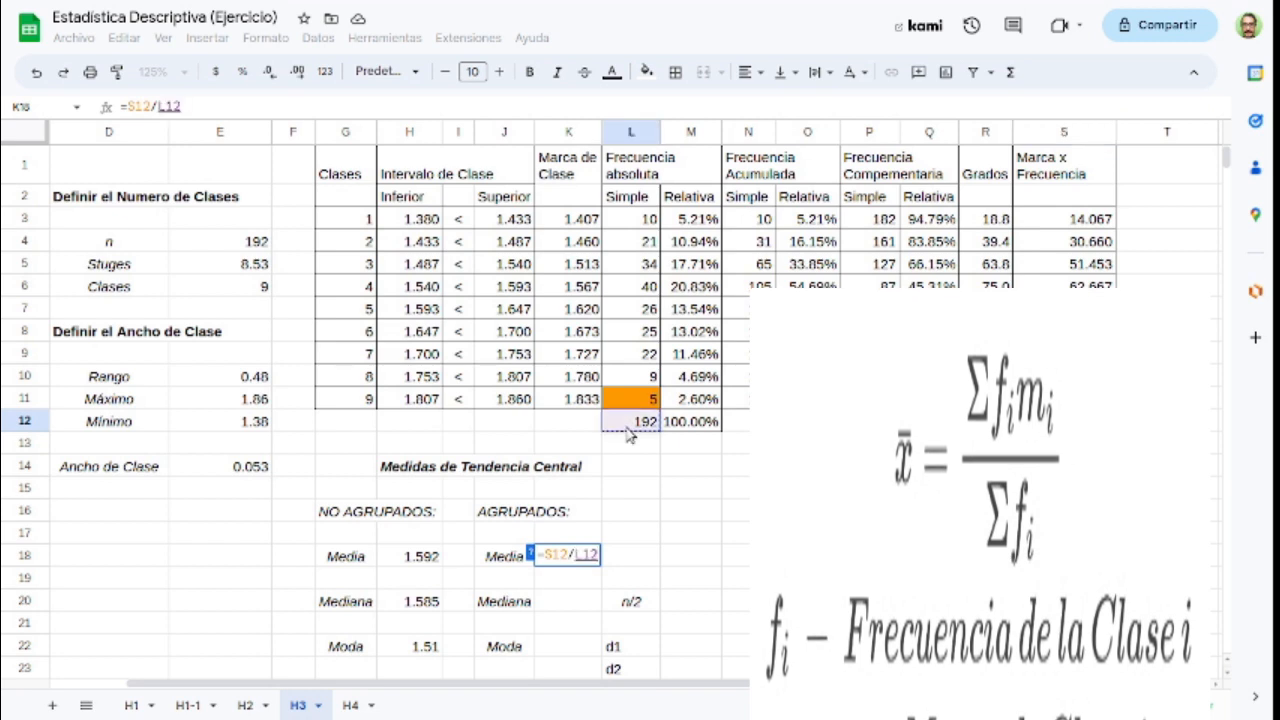
{"action": "key", "text": "Return"}
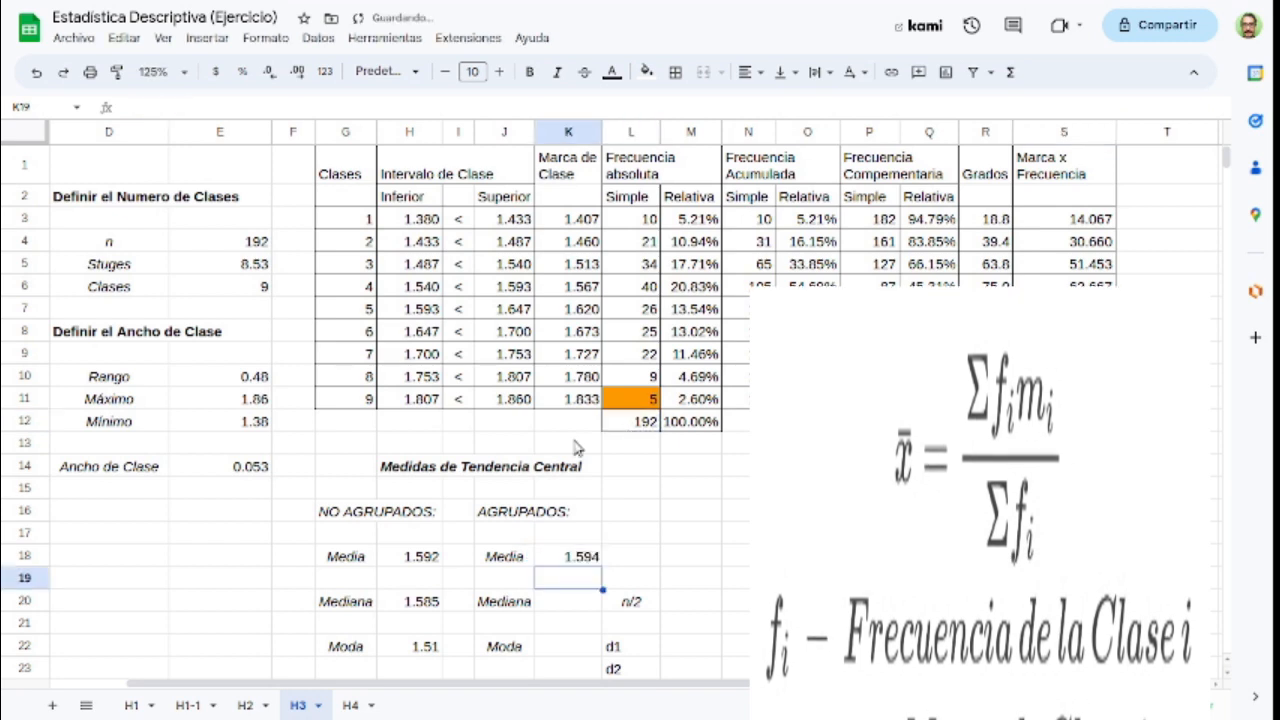
{"action": "left_click", "coordinate": [422, 562]}
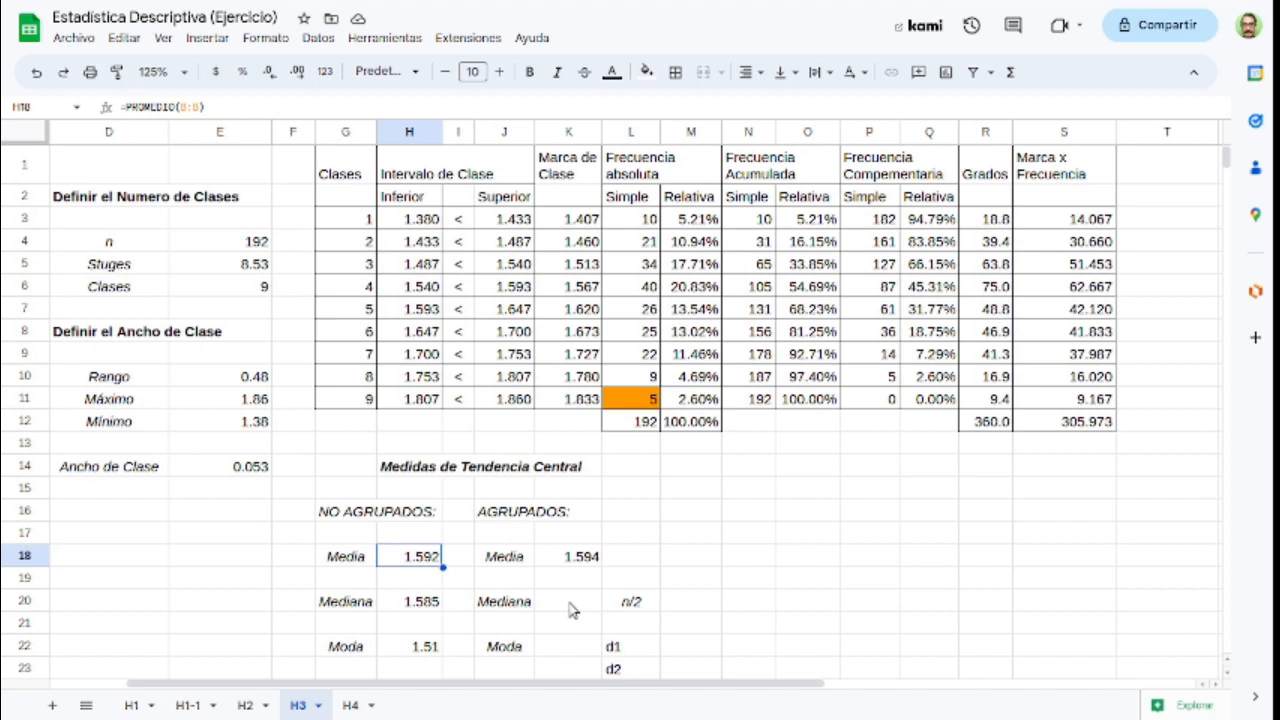
Step: Calculate n/2 for the grouped median in M20 with =L12/2
{"action": "left_click", "coordinate": [572, 610]}
{"action": "left_click", "coordinate": [700, 612]}
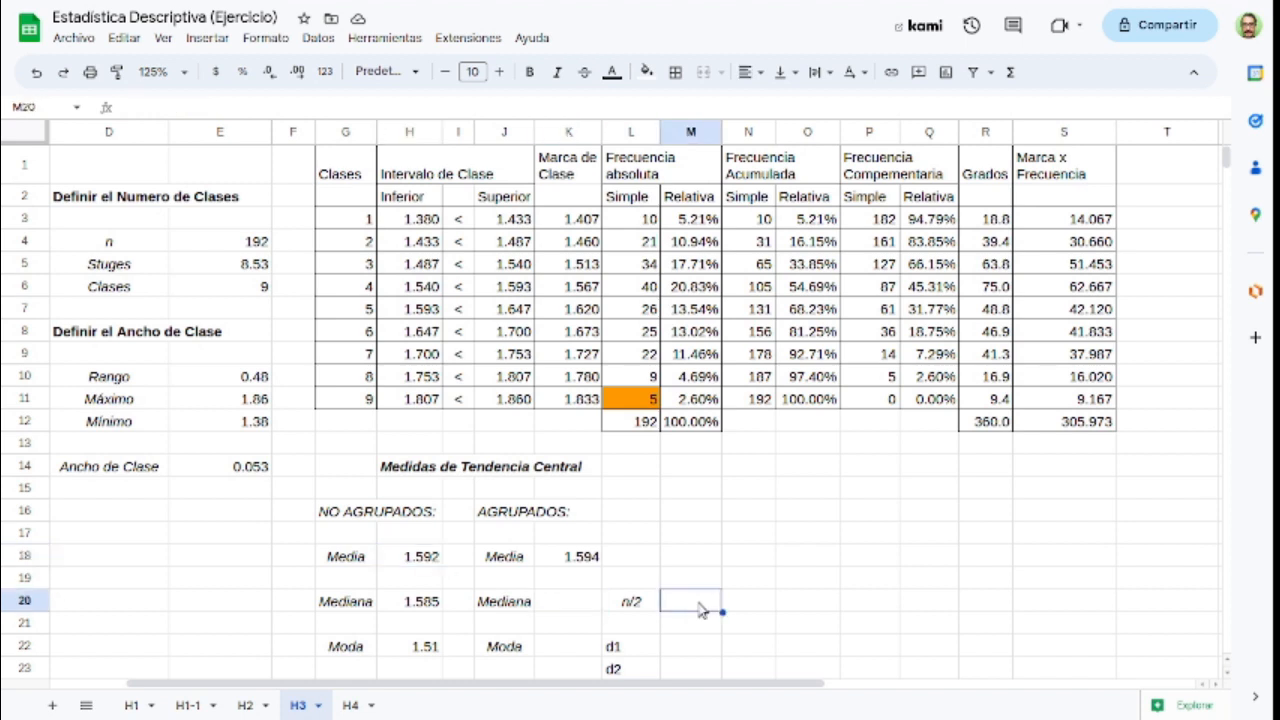
{"action": "type", "text": "="}
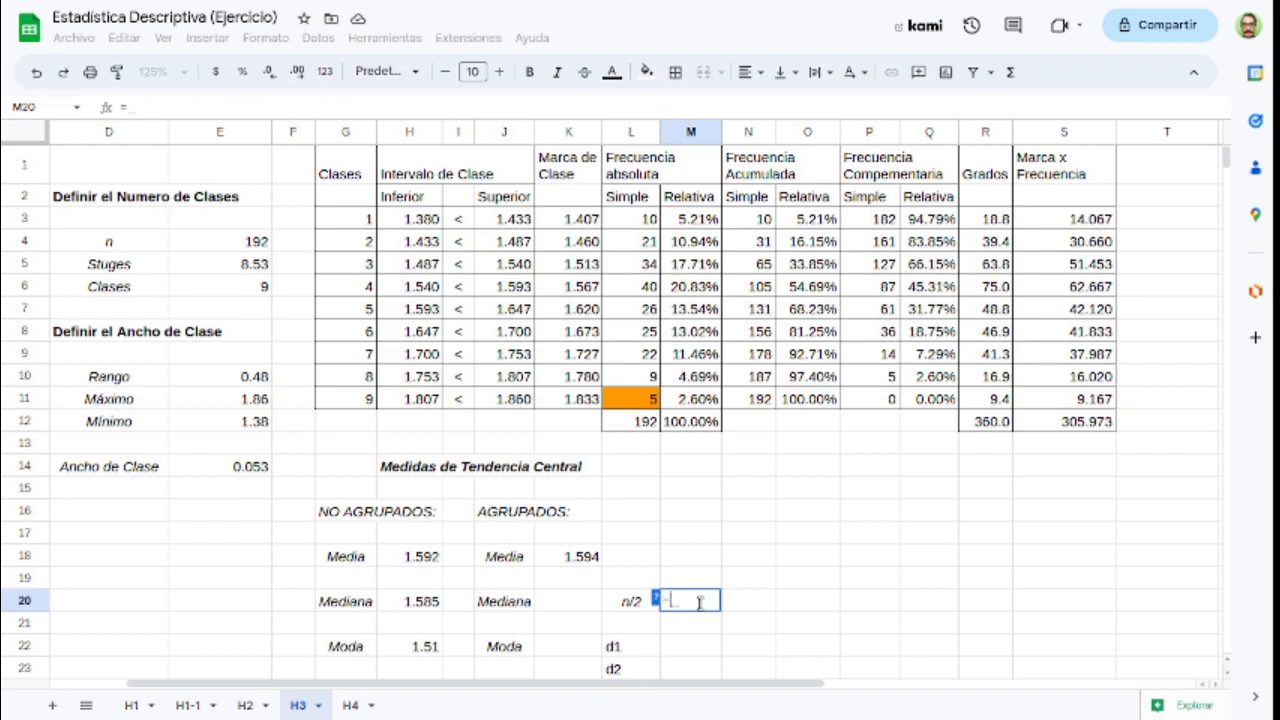
{"action": "left_click", "coordinate": [643, 422]}
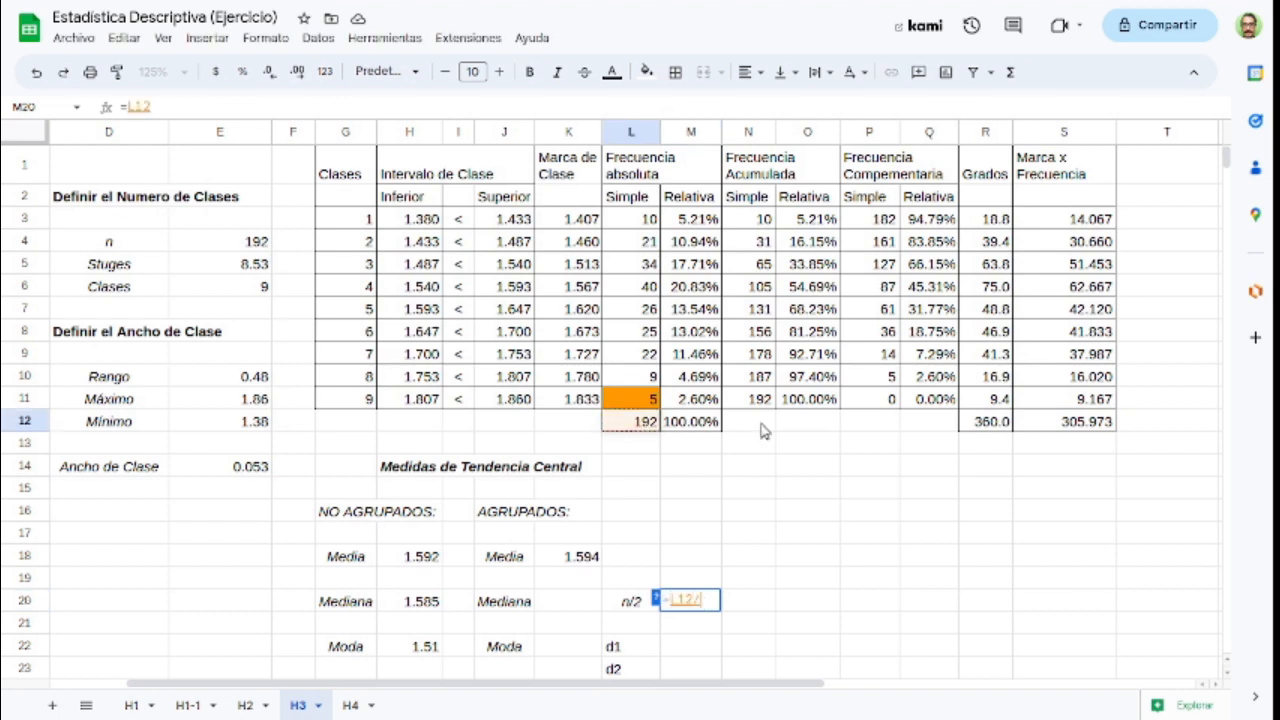
{"action": "type", "text": "/2"}
{"action": "key", "text": "Return"}
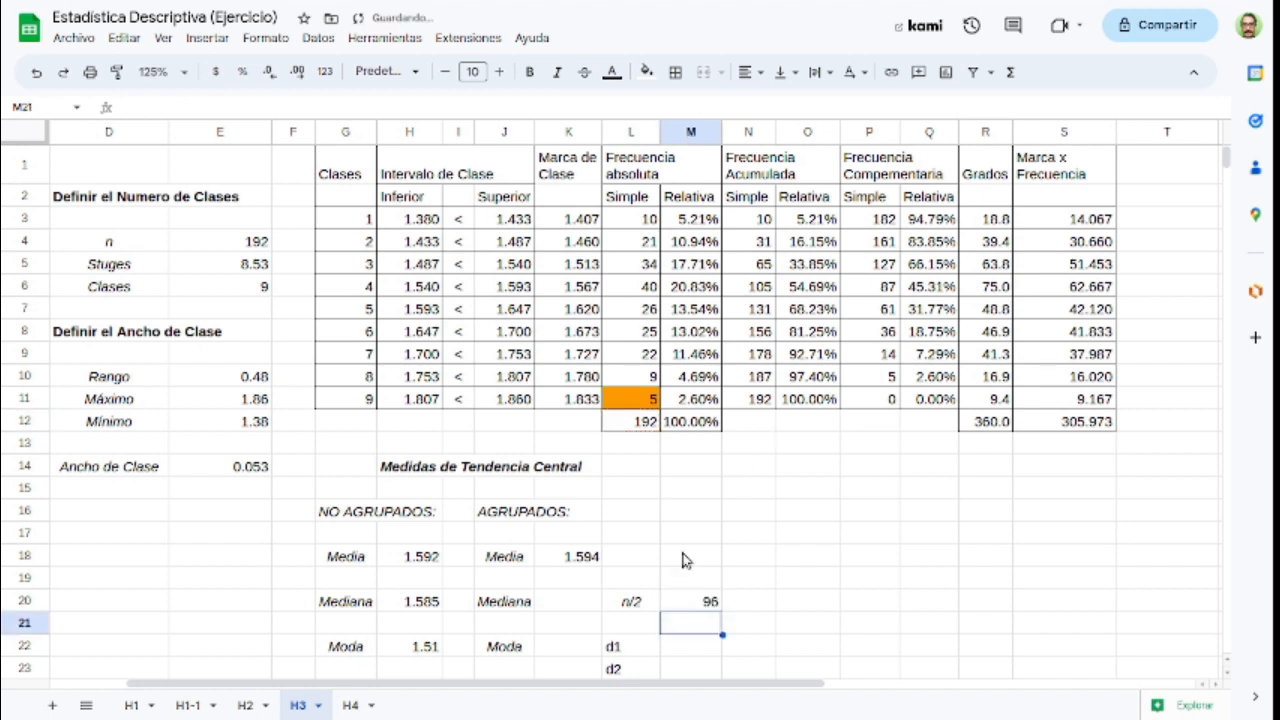
Step: Locate the median class by comparing n/2 with the simple cumulative frequencies, and fill class 4's cell G6 with green
{"action": "left_click", "coordinate": [692, 601]}
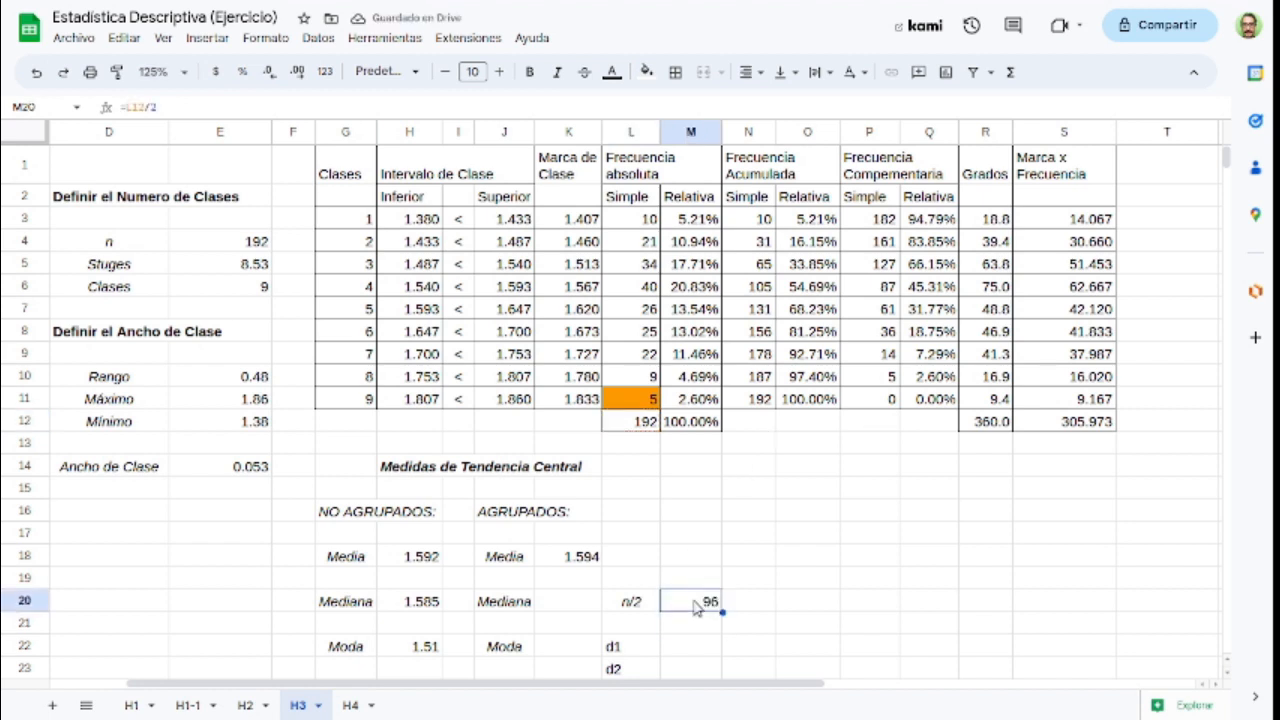
{"action": "left_click", "coordinate": [748, 221]}
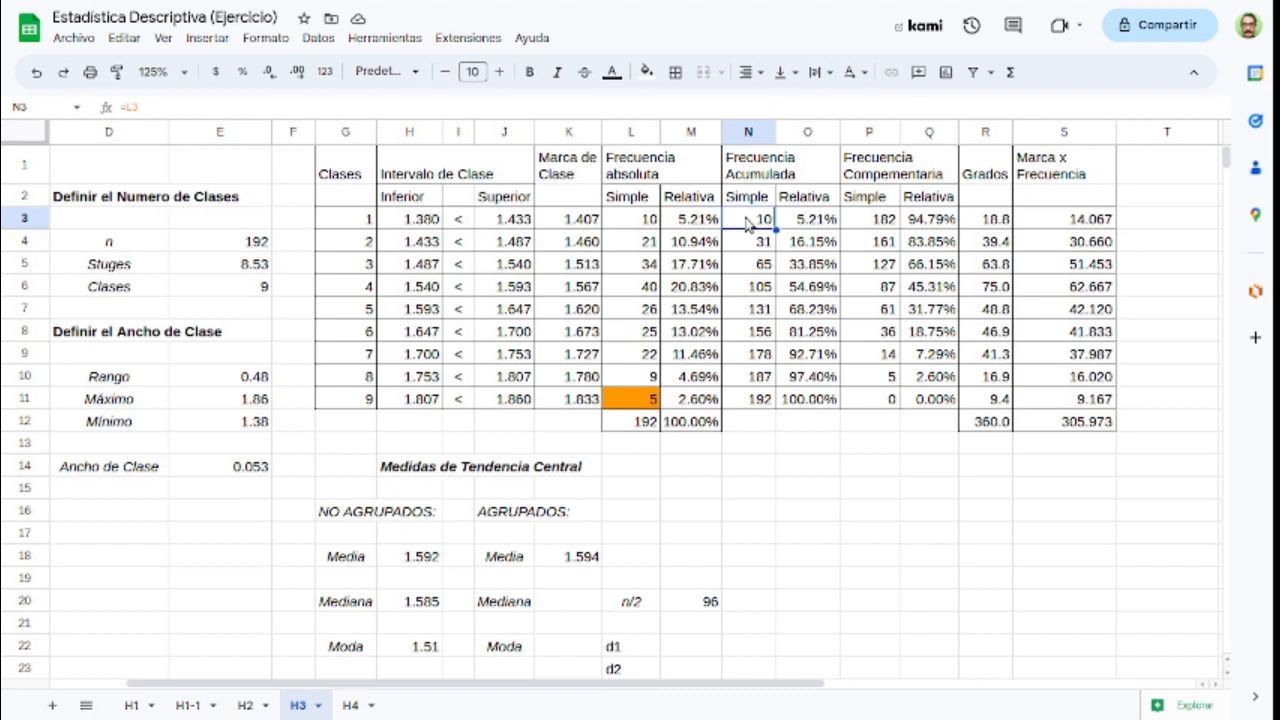
{"action": "key", "text": "Down"}
{"action": "key", "text": "Down"}
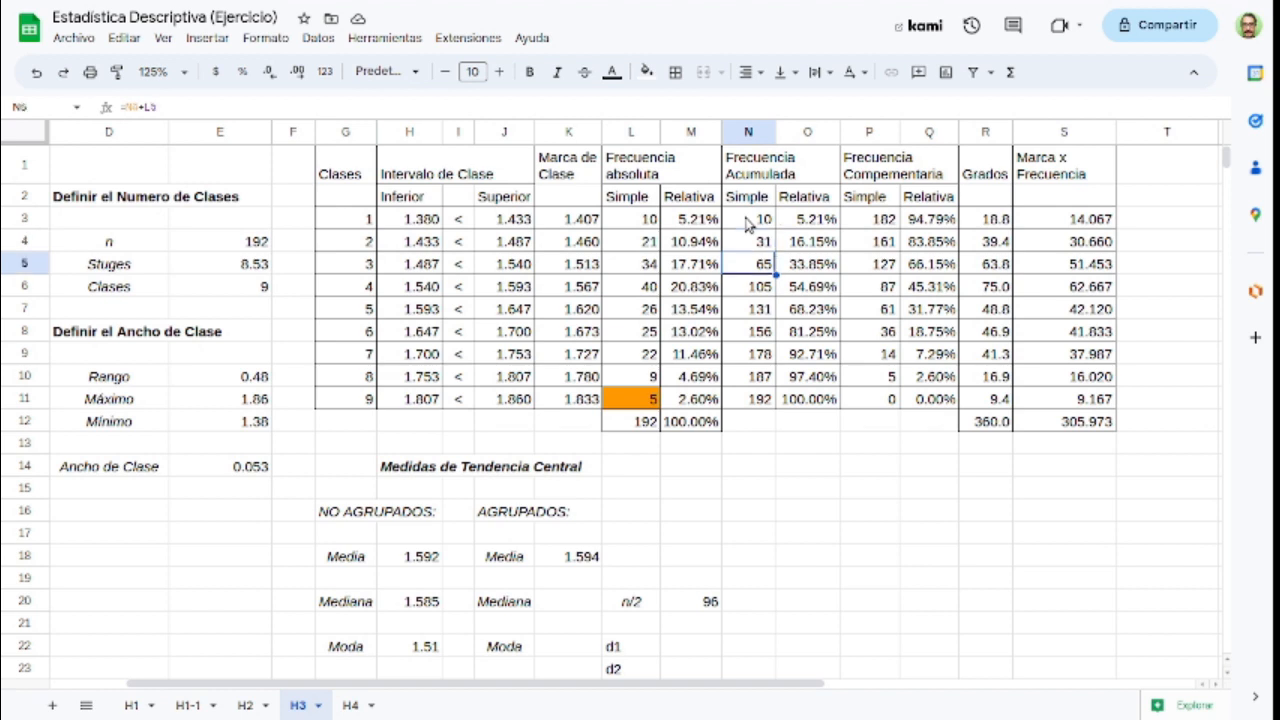
{"action": "key", "text": "Down"}
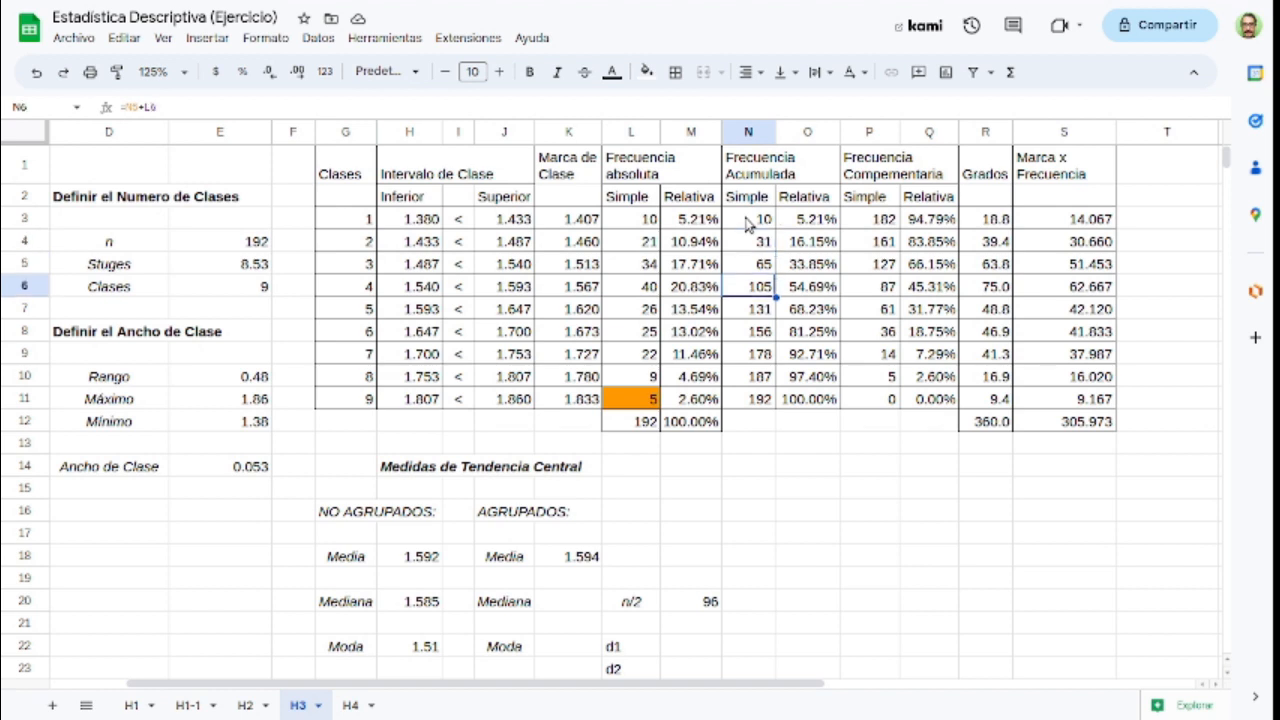
{"action": "left_click", "coordinate": [365, 288]}
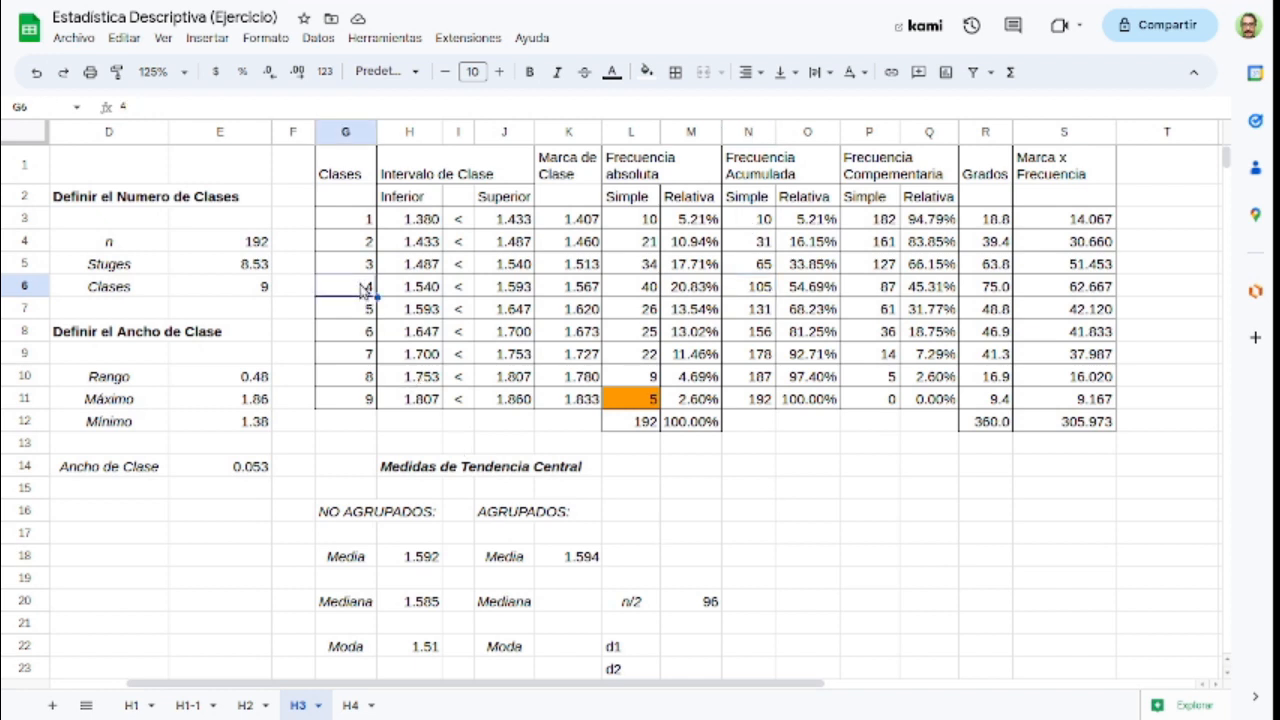
{"action": "left_click", "coordinate": [647, 72]}
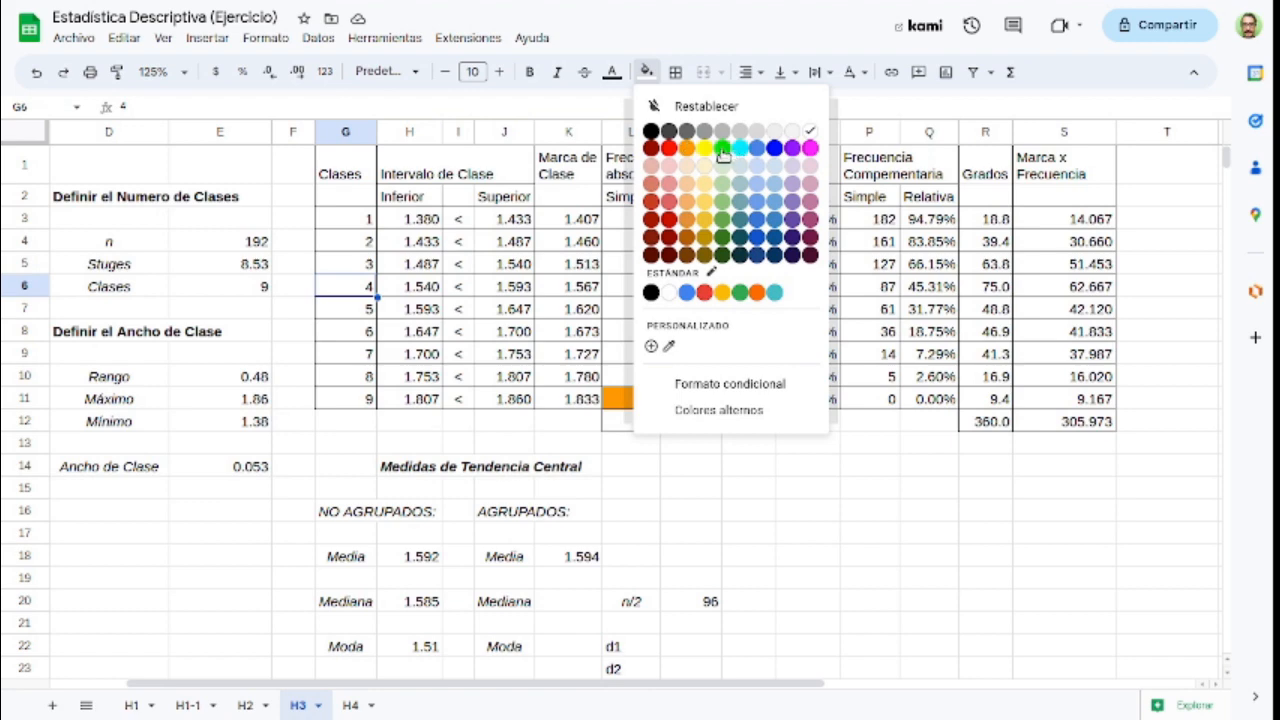
{"action": "left_click", "coordinate": [722, 150]}
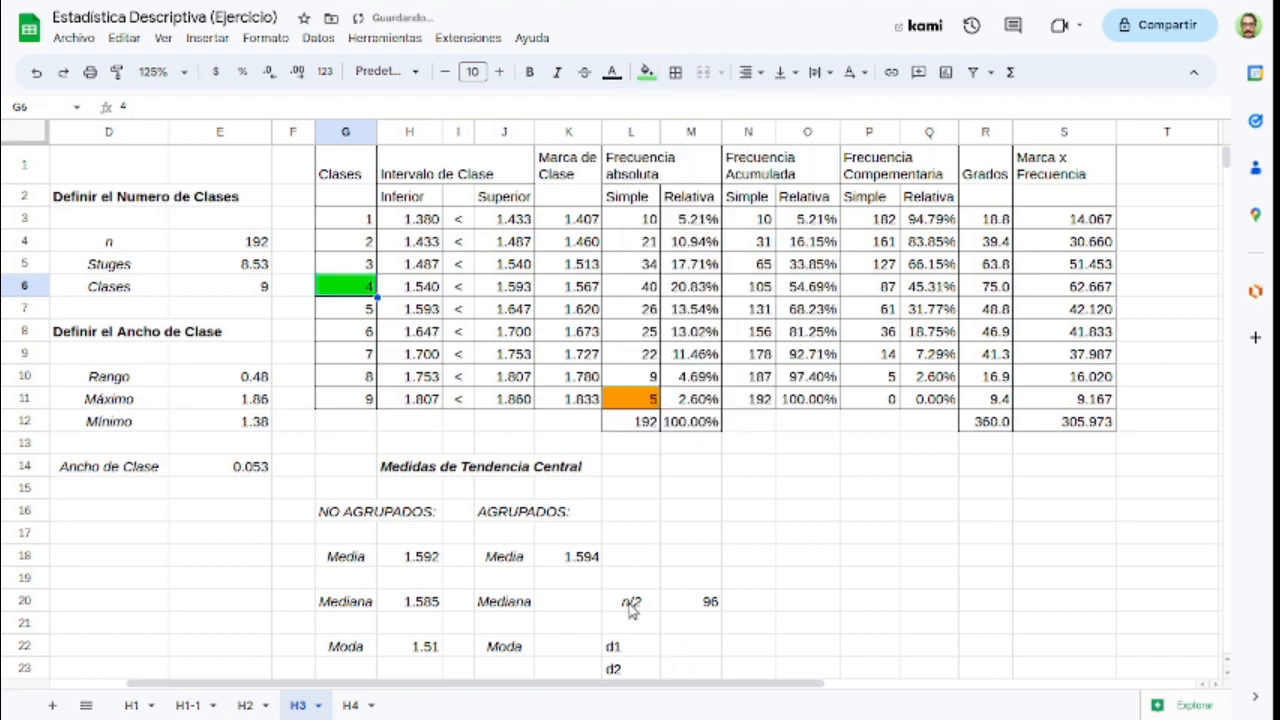
Step: Start the grouped median formula in K20 with the lower limit plus the frequency quotient, =H6+((M20-N5)/L6)
{"action": "left_click", "coordinate": [575, 604]}
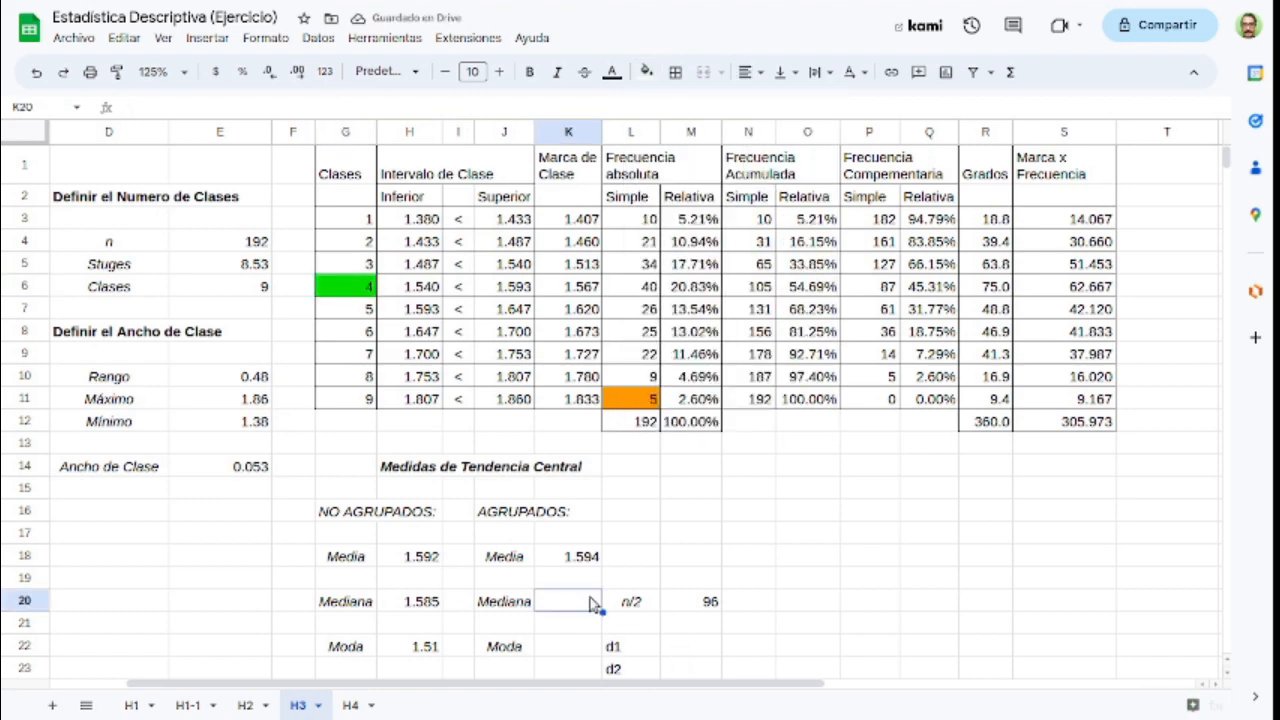
{"action": "type", "text": "="}
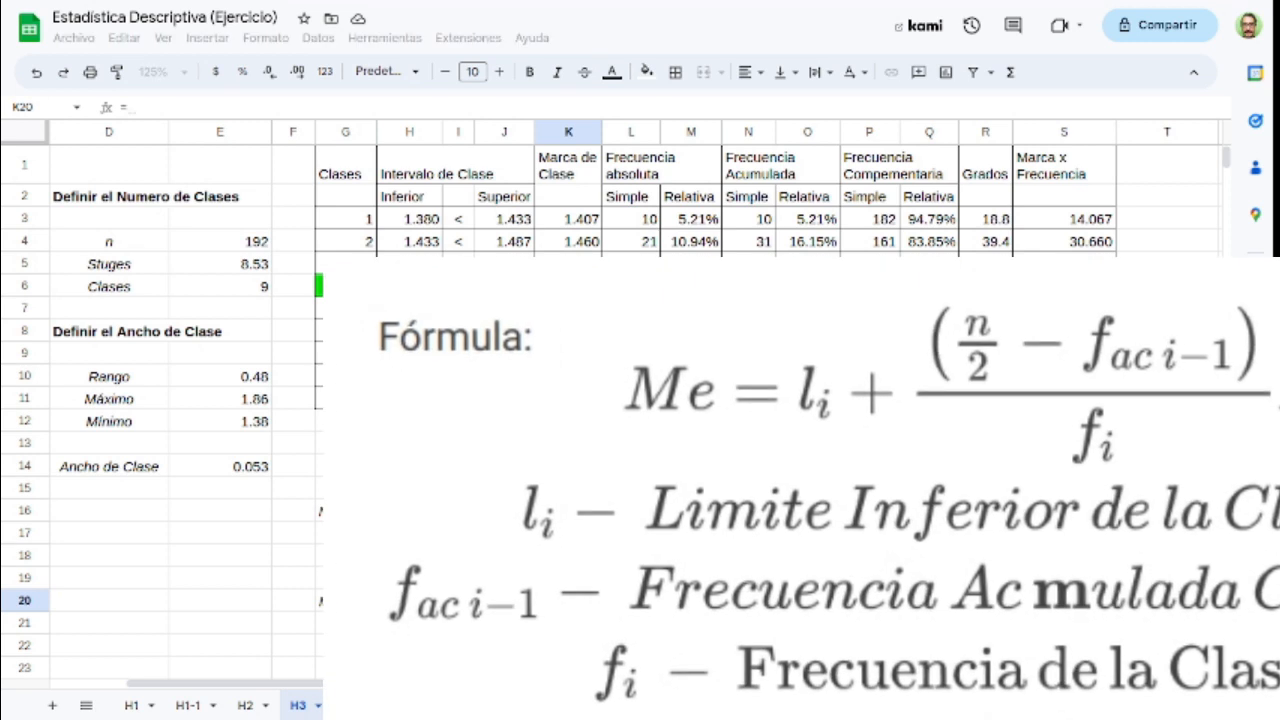
{"action": "left_click", "coordinate": [409, 286]}
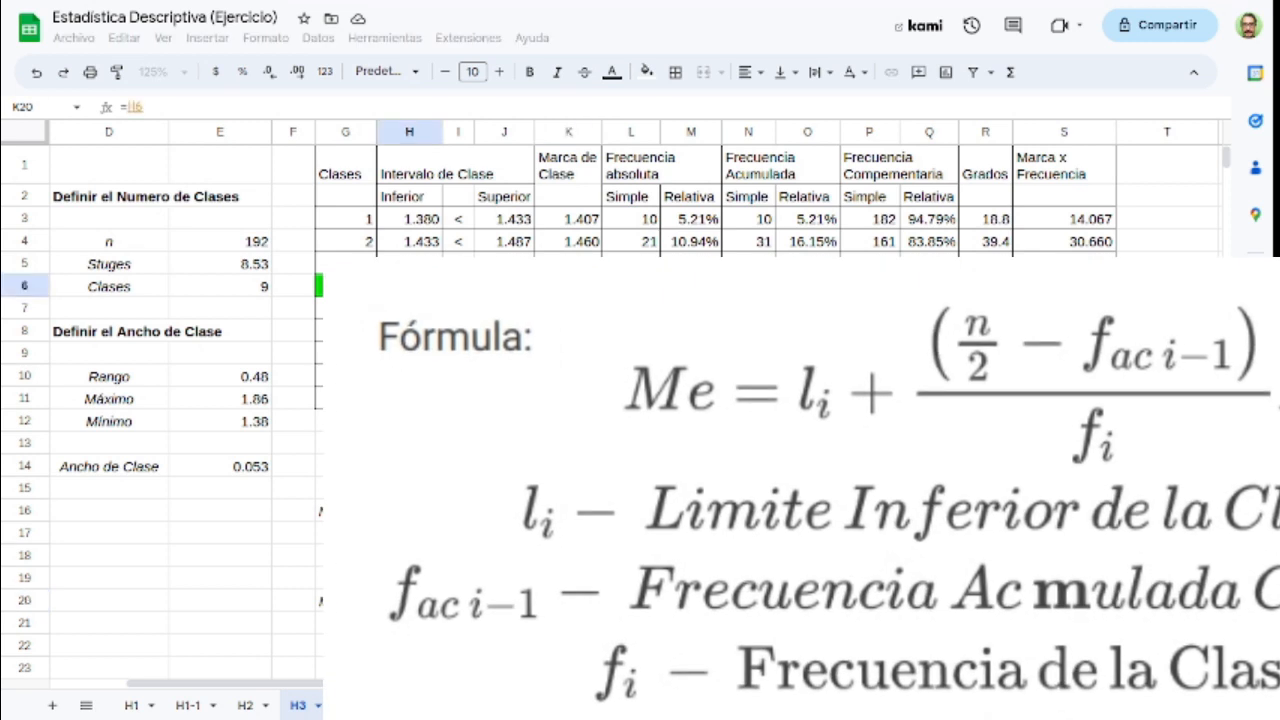
{"action": "type", "text": "+(8"}
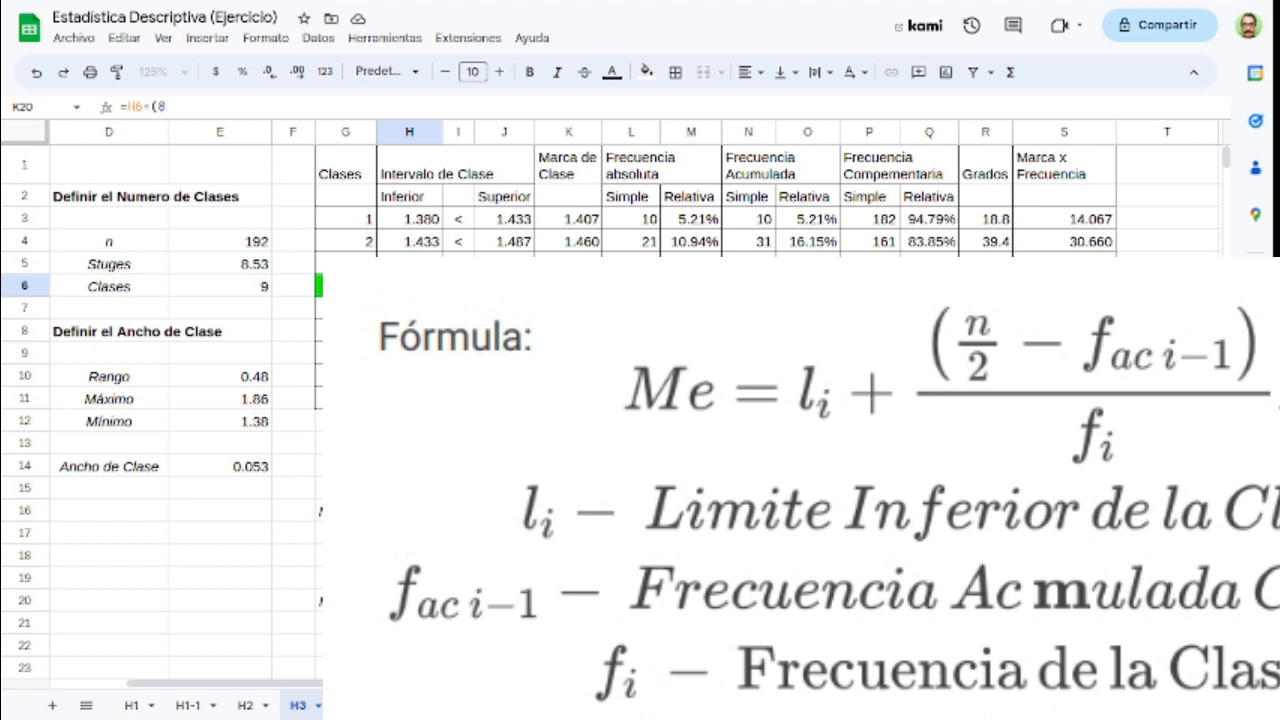
{"action": "key", "text": "BackSpace"}
{"action": "type", "text": "("}
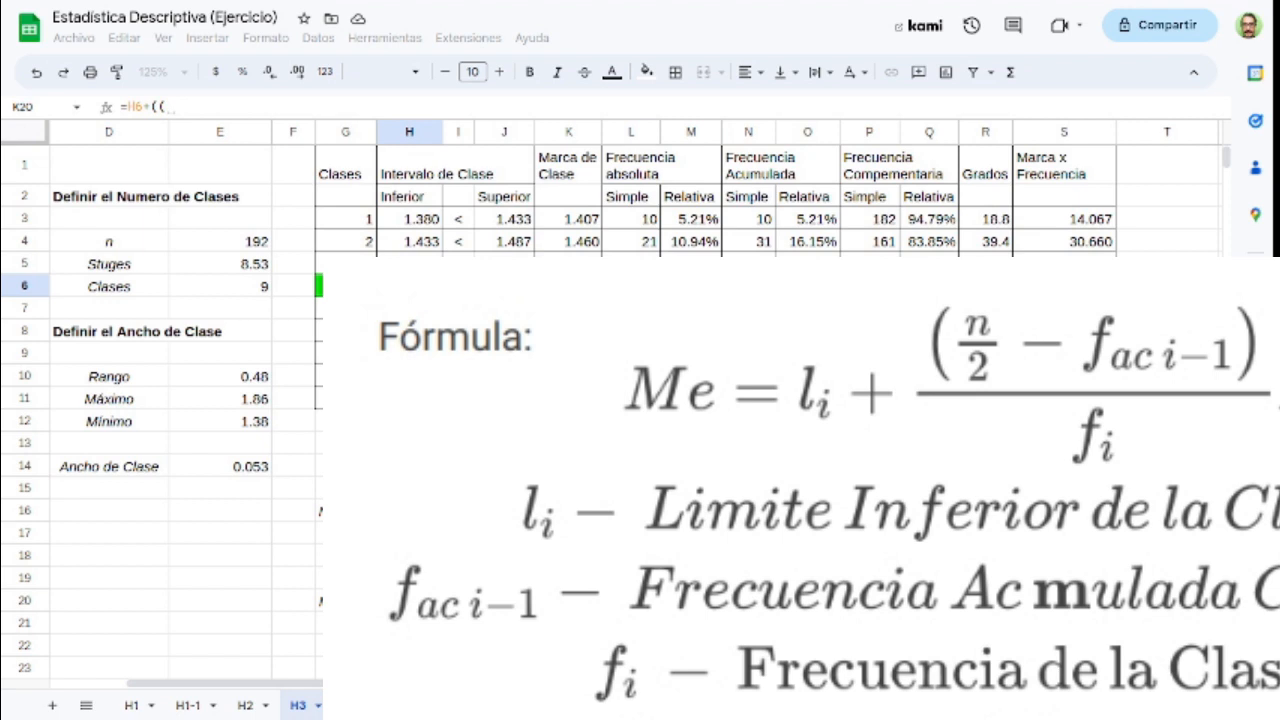
{"action": "type", "text": "M20"}
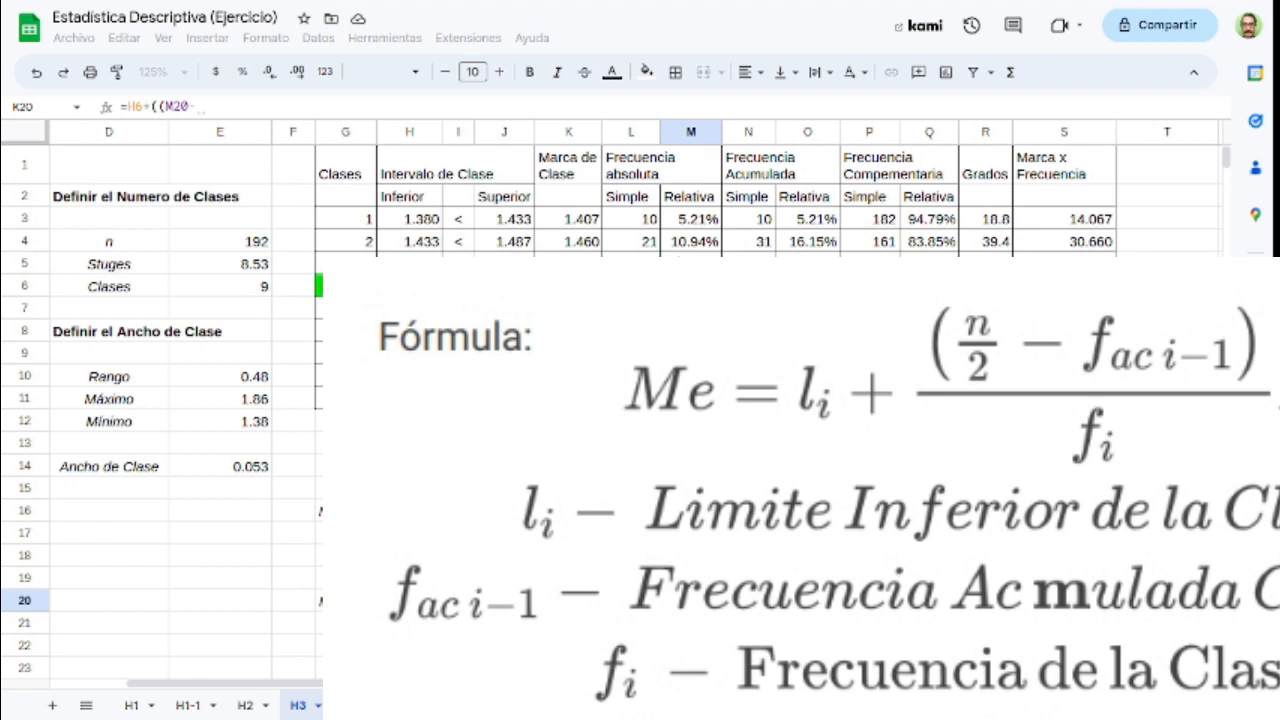
{"action": "type", "text": "-L5"}
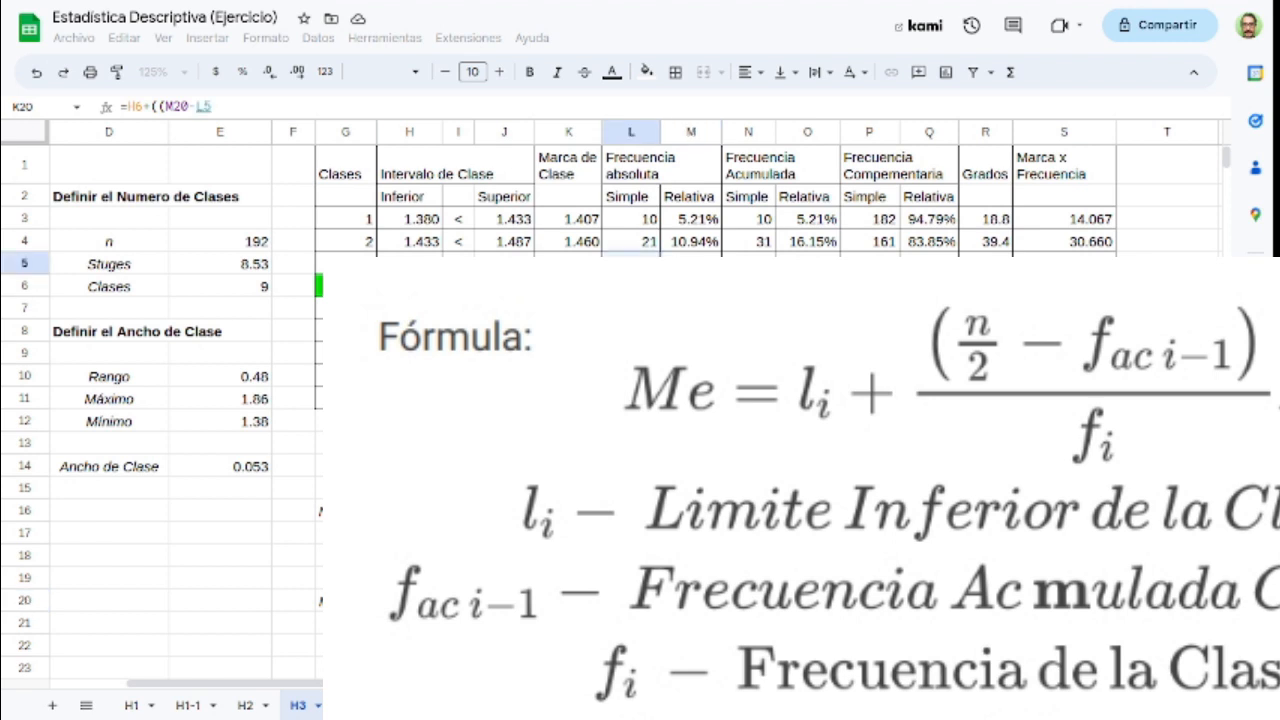
{"action": "key", "text": "BackSpace"}
{"action": "key", "text": "BackSpace"}
{"action": "type", "text": "N5"}
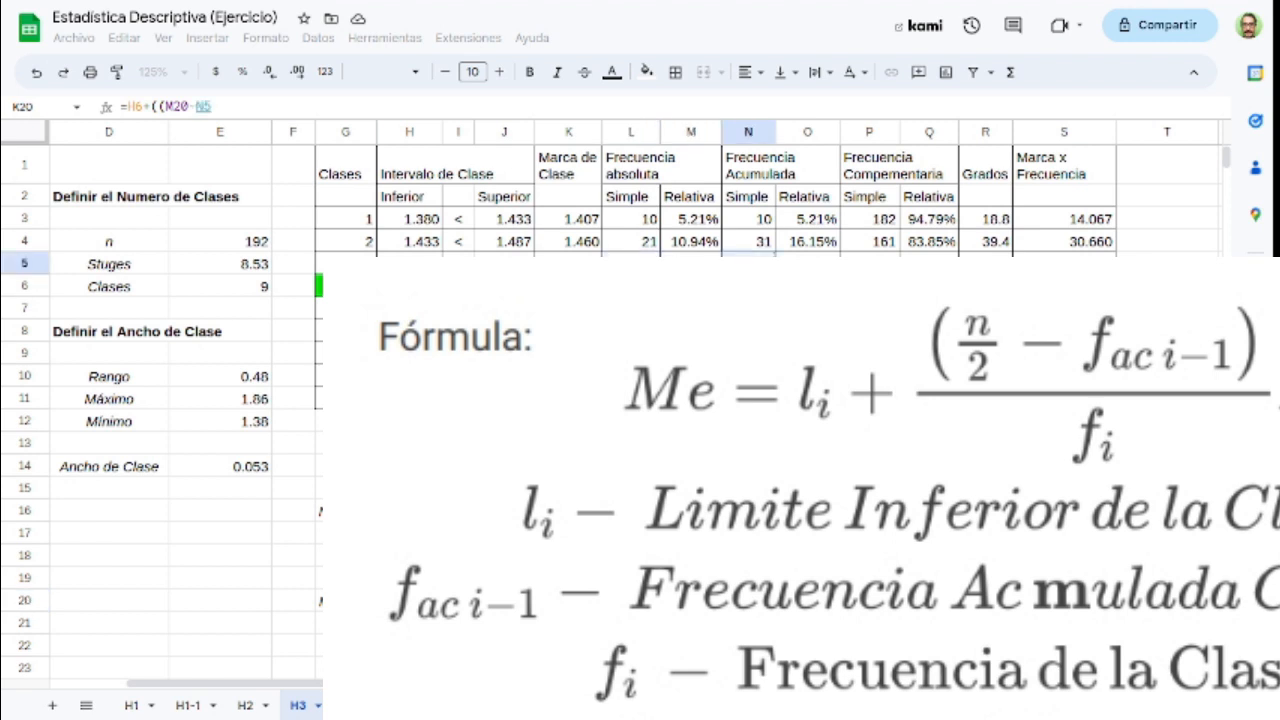
{"action": "type", "text": ")/L6"}
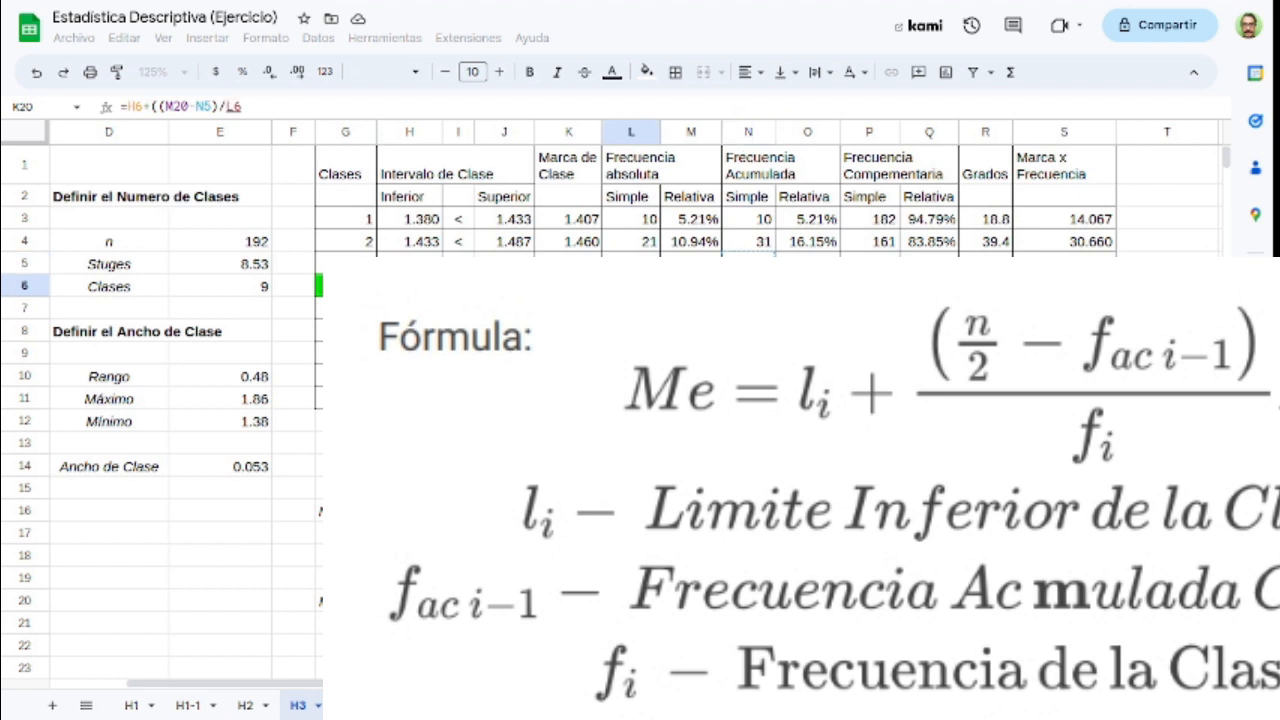
{"action": "type", "text": ")"}
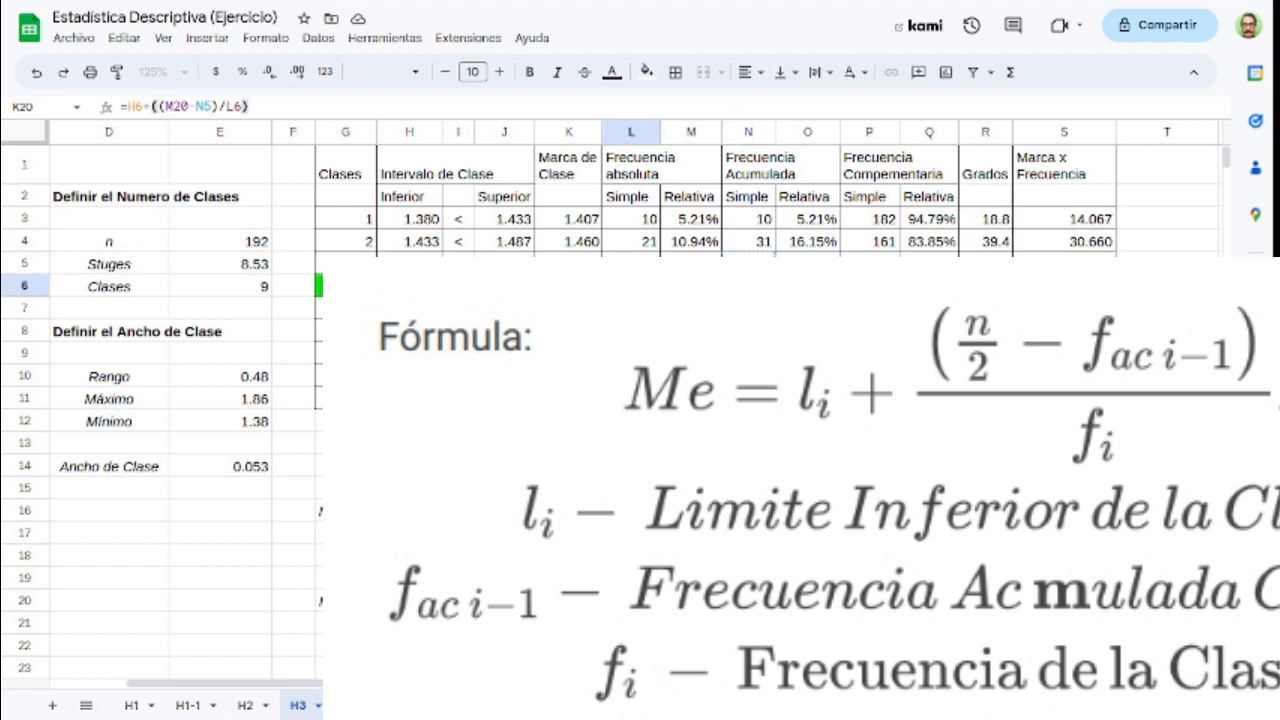
{"action": "type", "text": "*("}
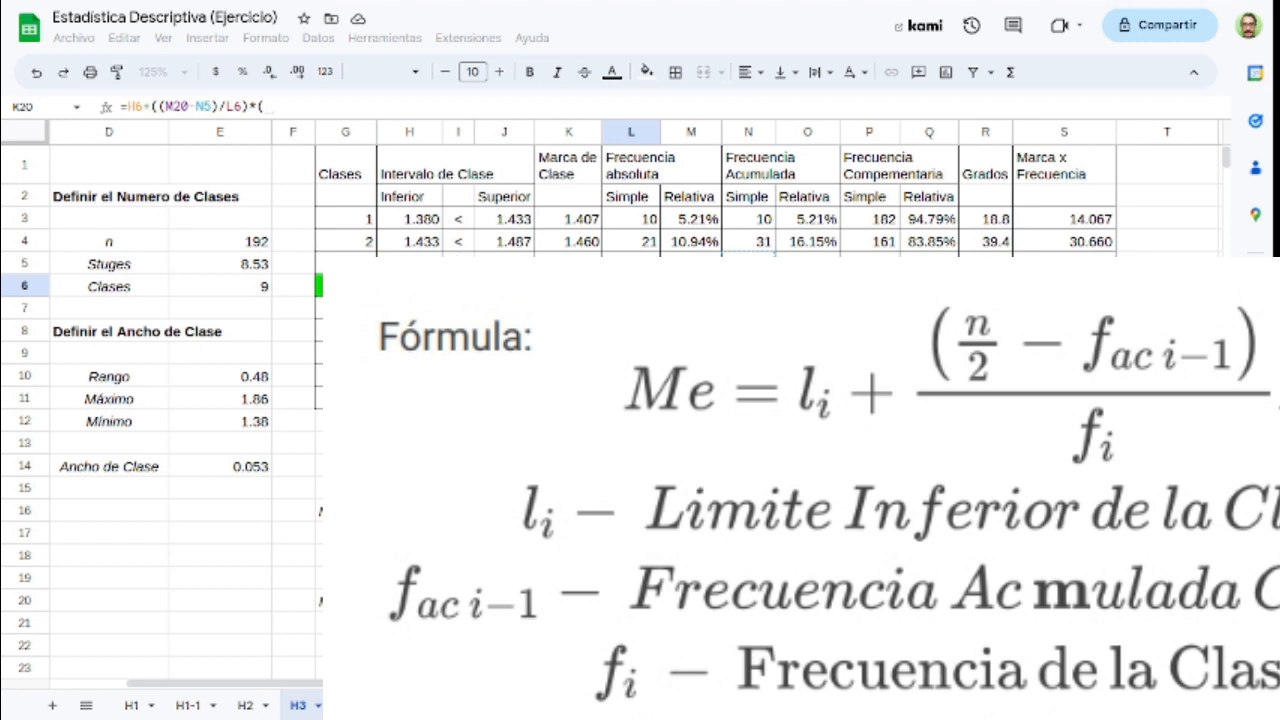
Step: Complete the grouped median formula by multiplying by the class interval, *(J6-H6), and compare the result with the ungrouped median in H20
{"action": "type", "text": "J6"}
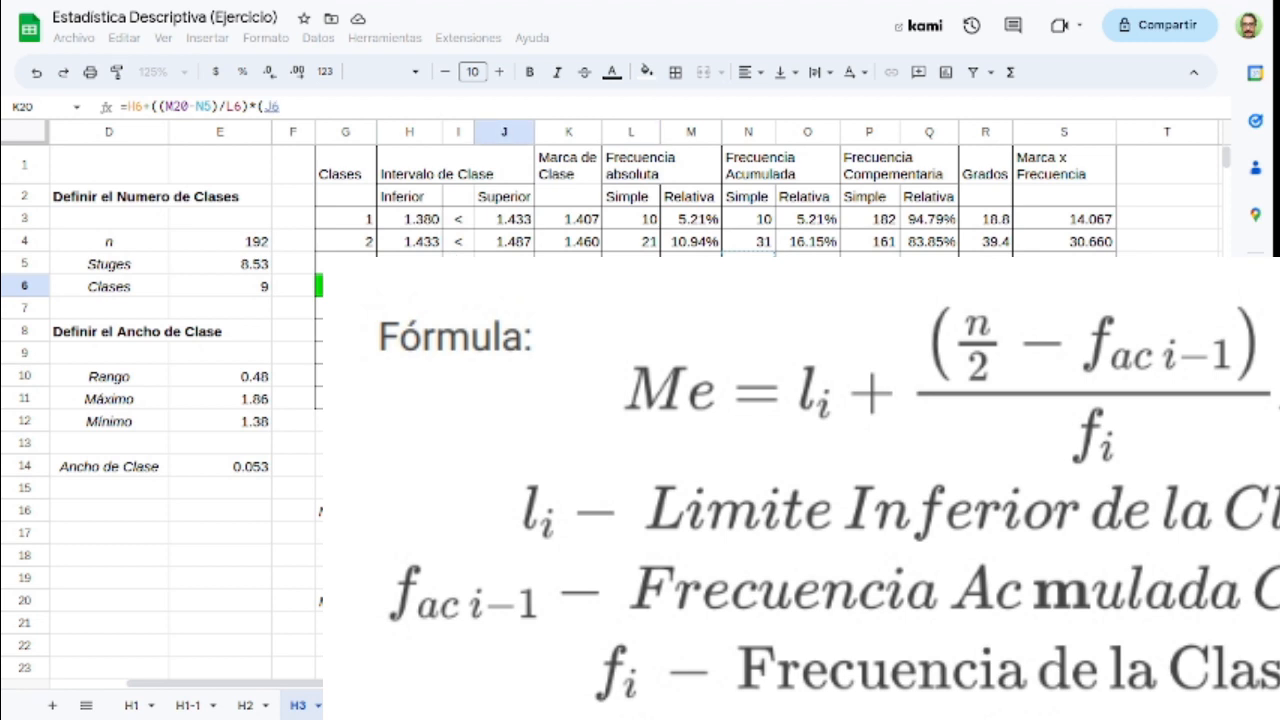
{"action": "type", "text": "-H6"}
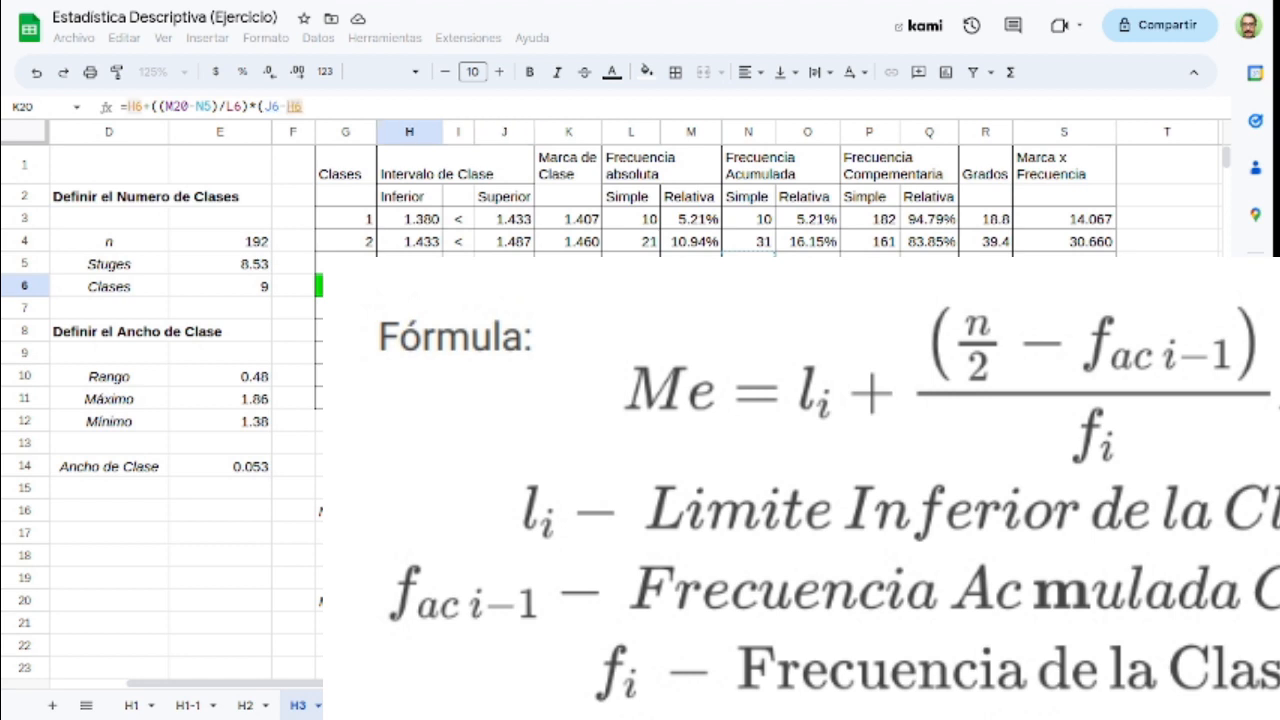
{"action": "type", "text": ")"}
{"action": "key", "text": "Return"}
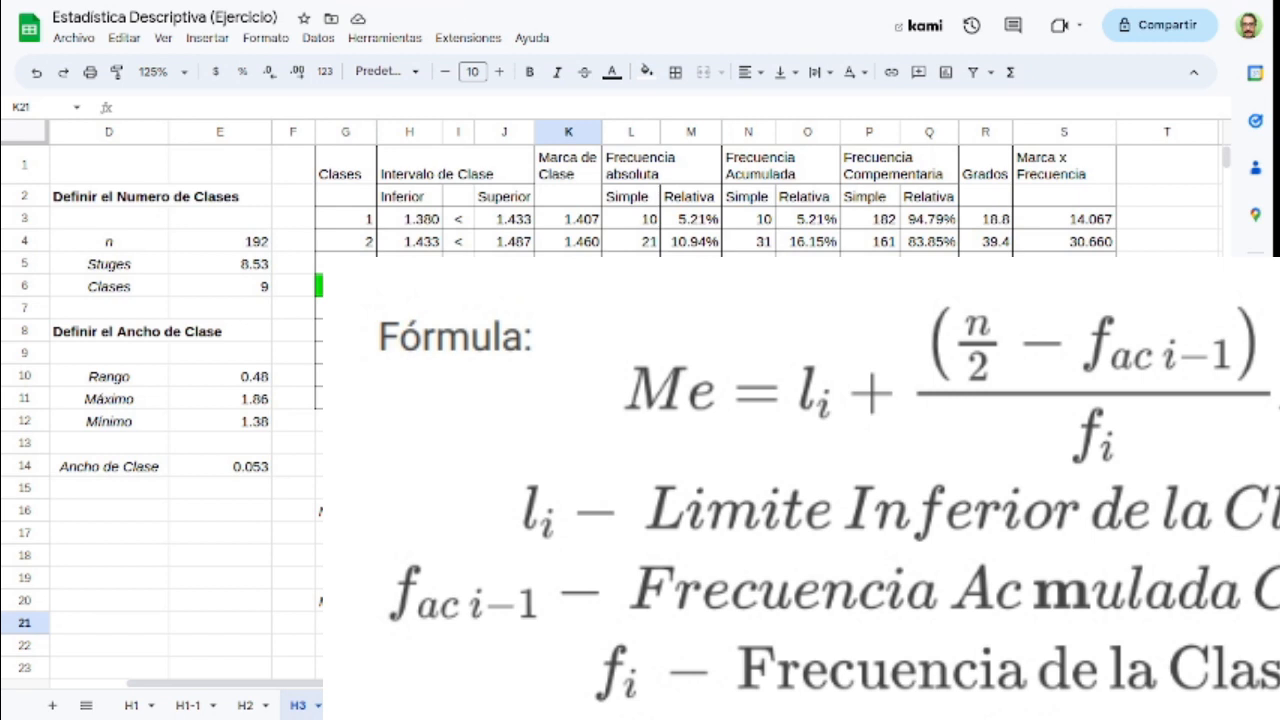
{"action": "left_click", "coordinate": [409, 600]}
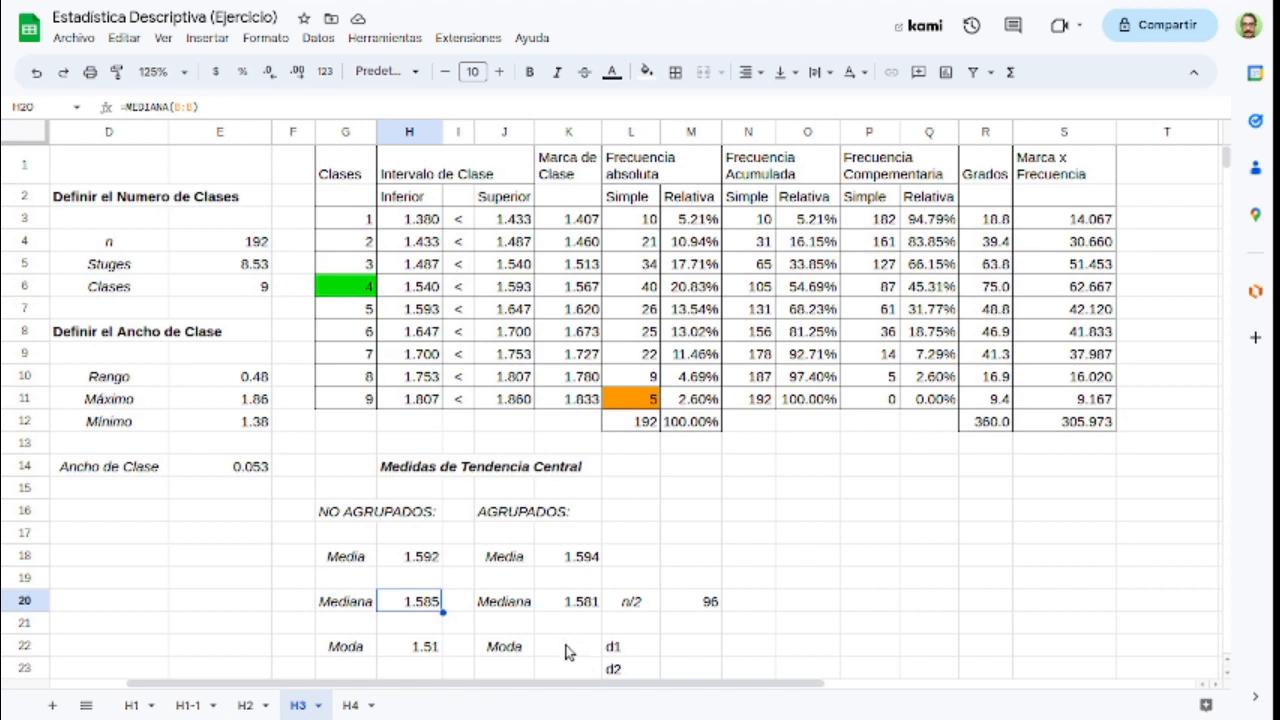
Step: Identify class 4 as the modal class and calculate d1 in M22 with =L6-L5
{"action": "left_click", "coordinate": [688, 650]}
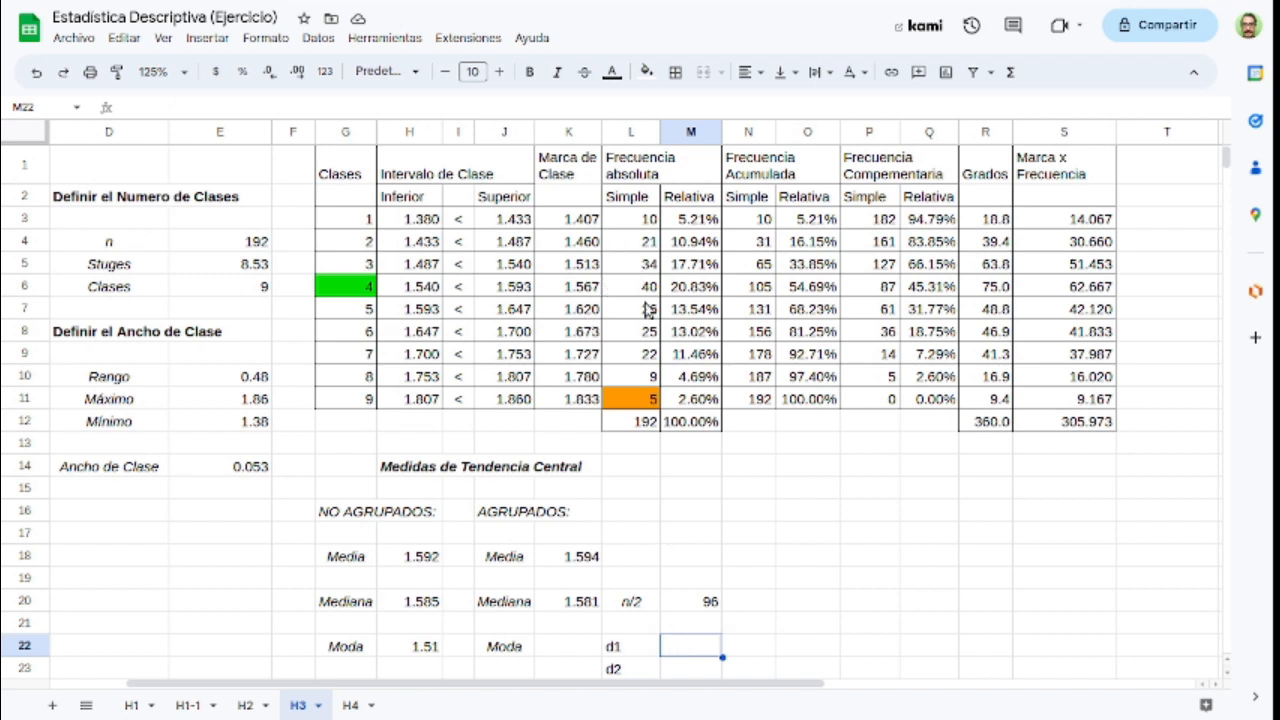
{"action": "left_click_drag", "start_coordinate": [360, 288], "coordinate": [648, 290]}
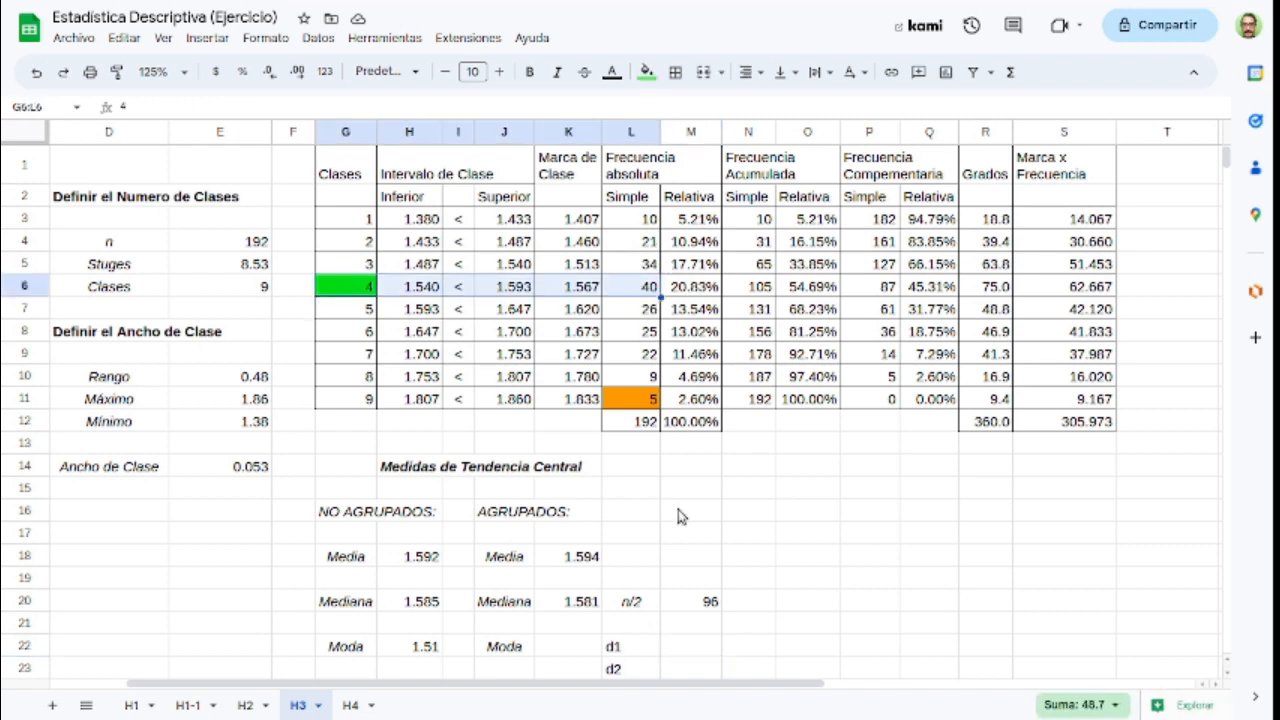
{"action": "left_click", "coordinate": [702, 645]}
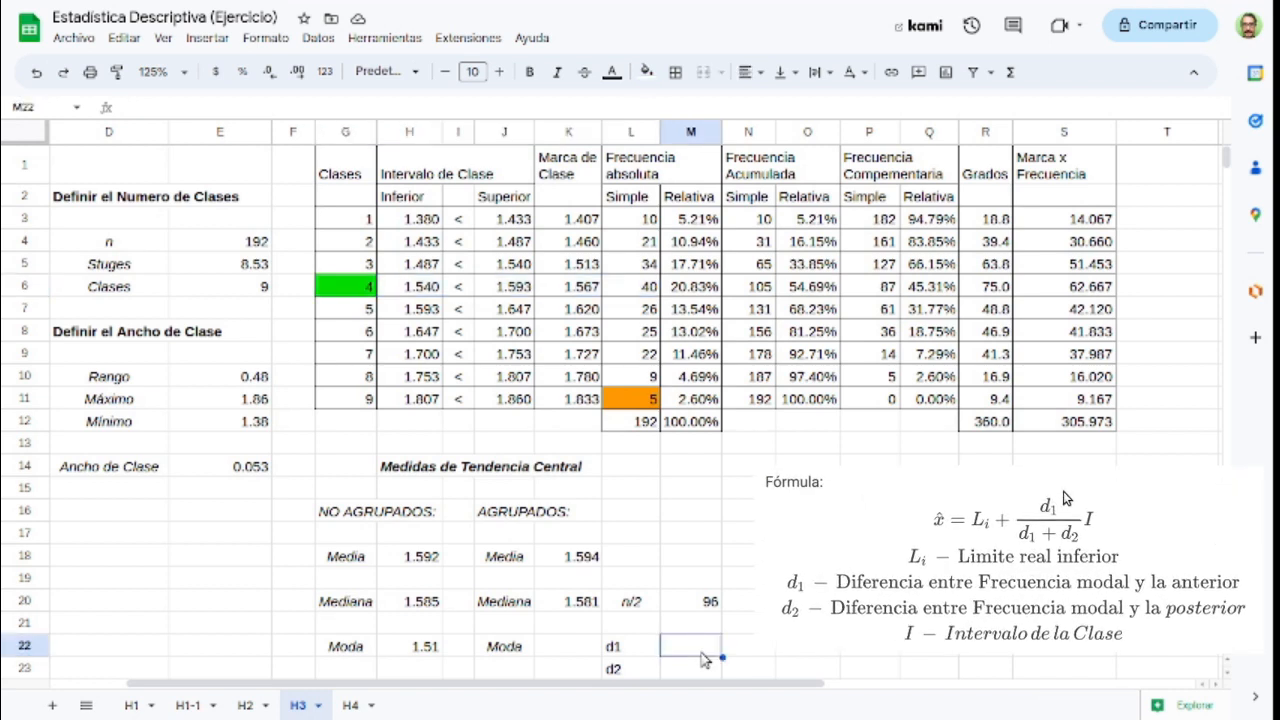
{"action": "type", "text": "="}
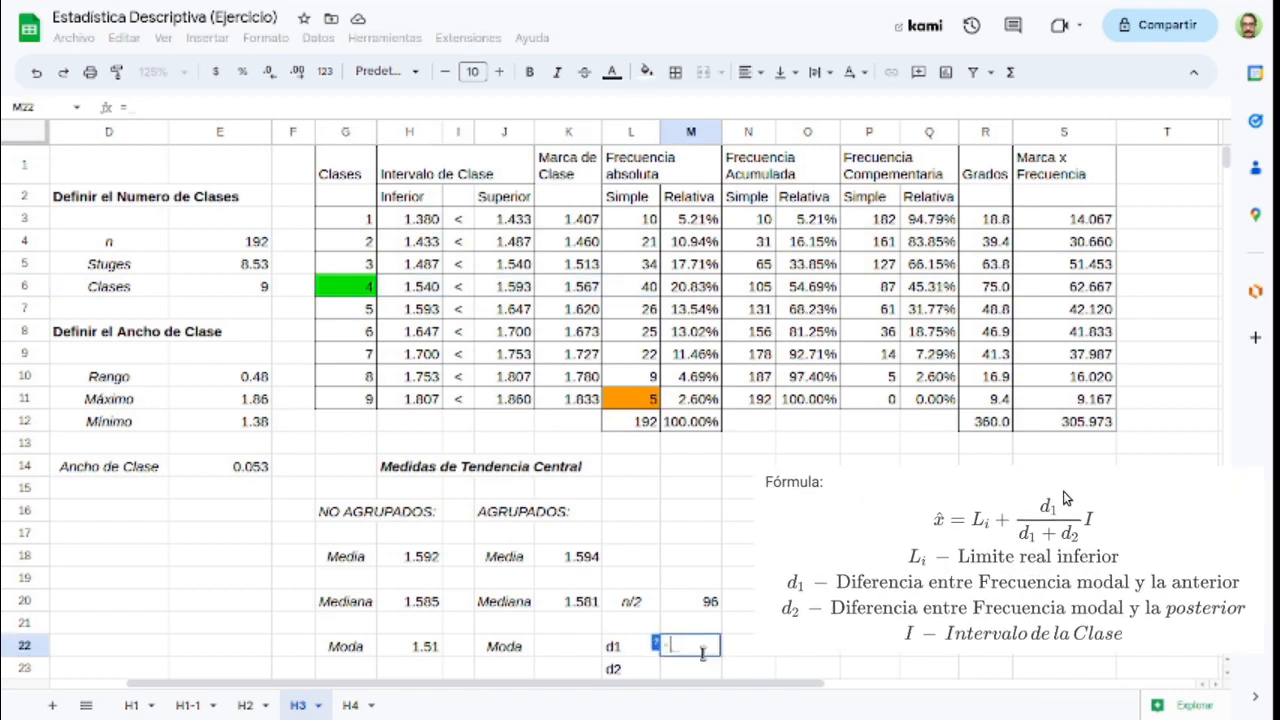
{"action": "left_click", "coordinate": [637, 290]}
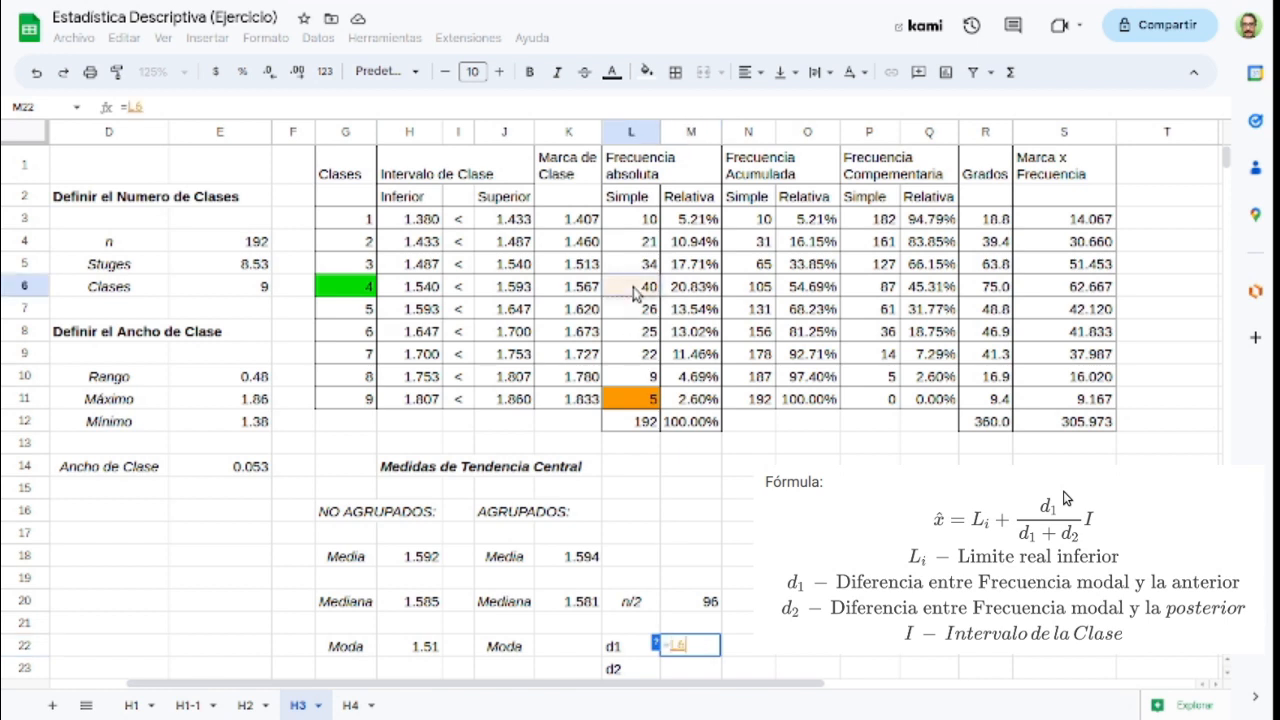
{"action": "type", "text": "-"}
{"action": "left_click", "coordinate": [643, 268]}
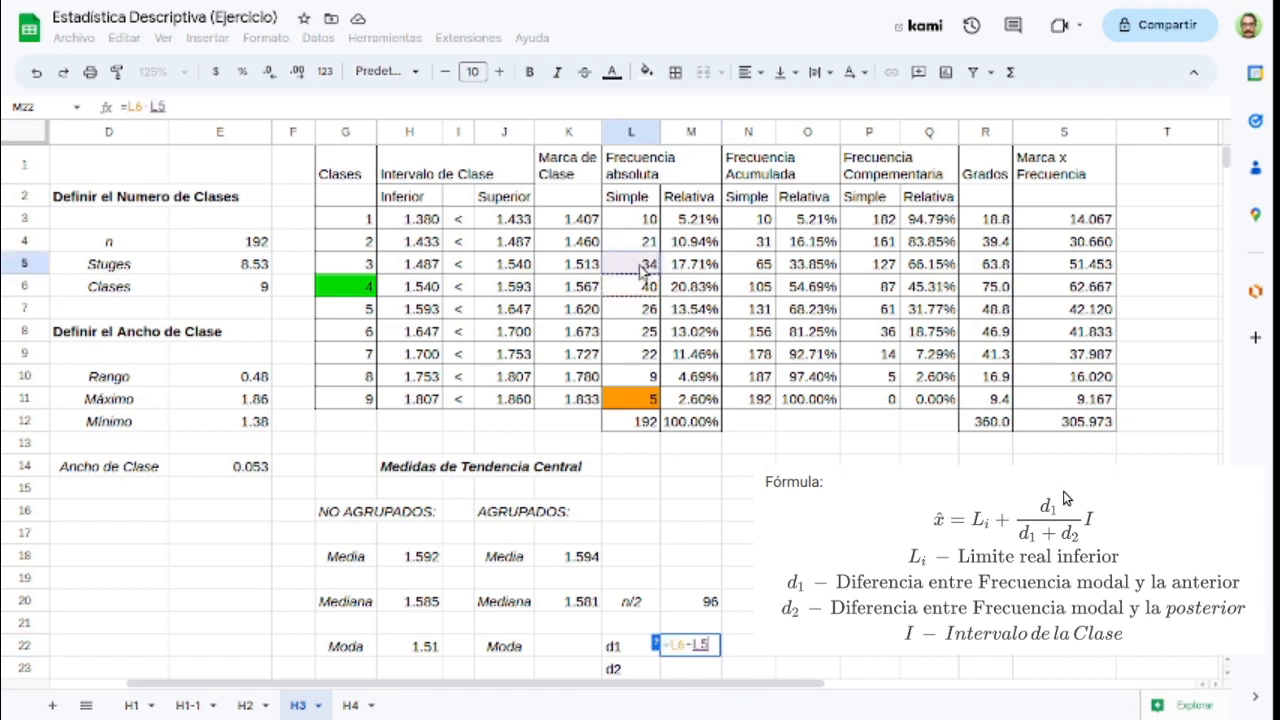
{"action": "key", "text": "Return"}
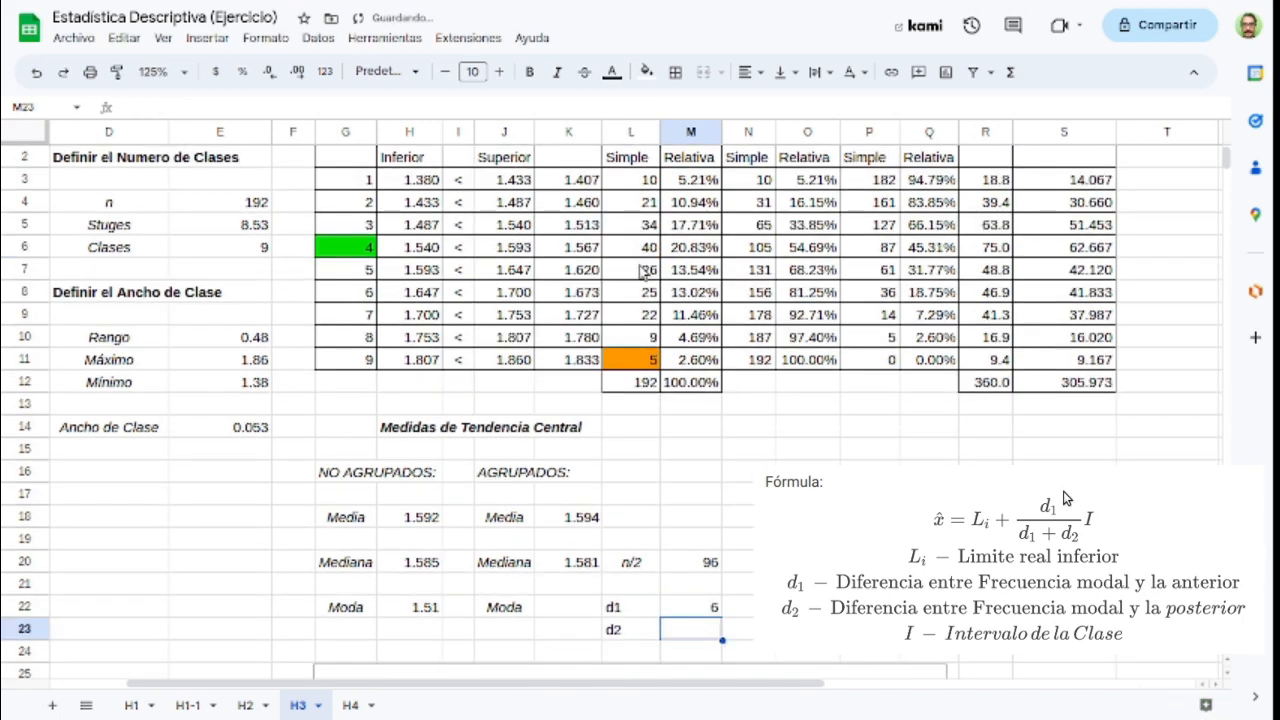
Step: Calculate d2, the difference between the modal and following class frequencies, in M23 with =L6-L7
{"action": "type", "text": "="}
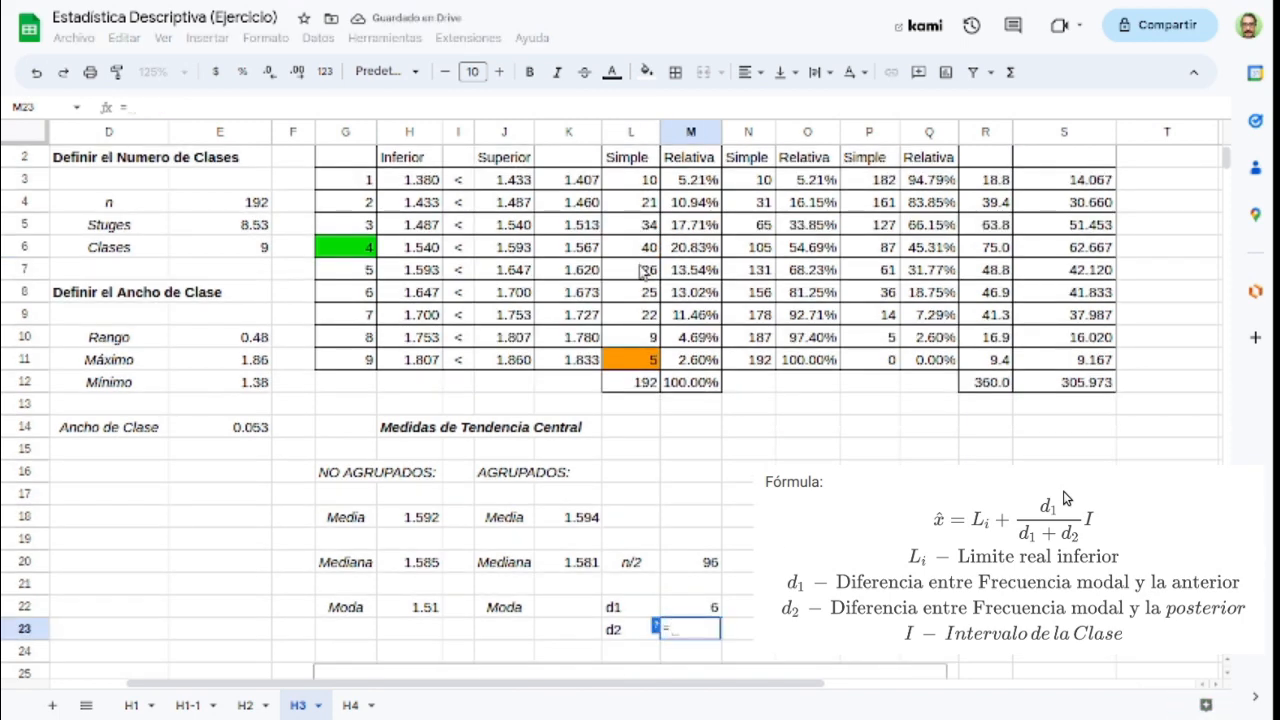
{"action": "left_click", "coordinate": [637, 251]}
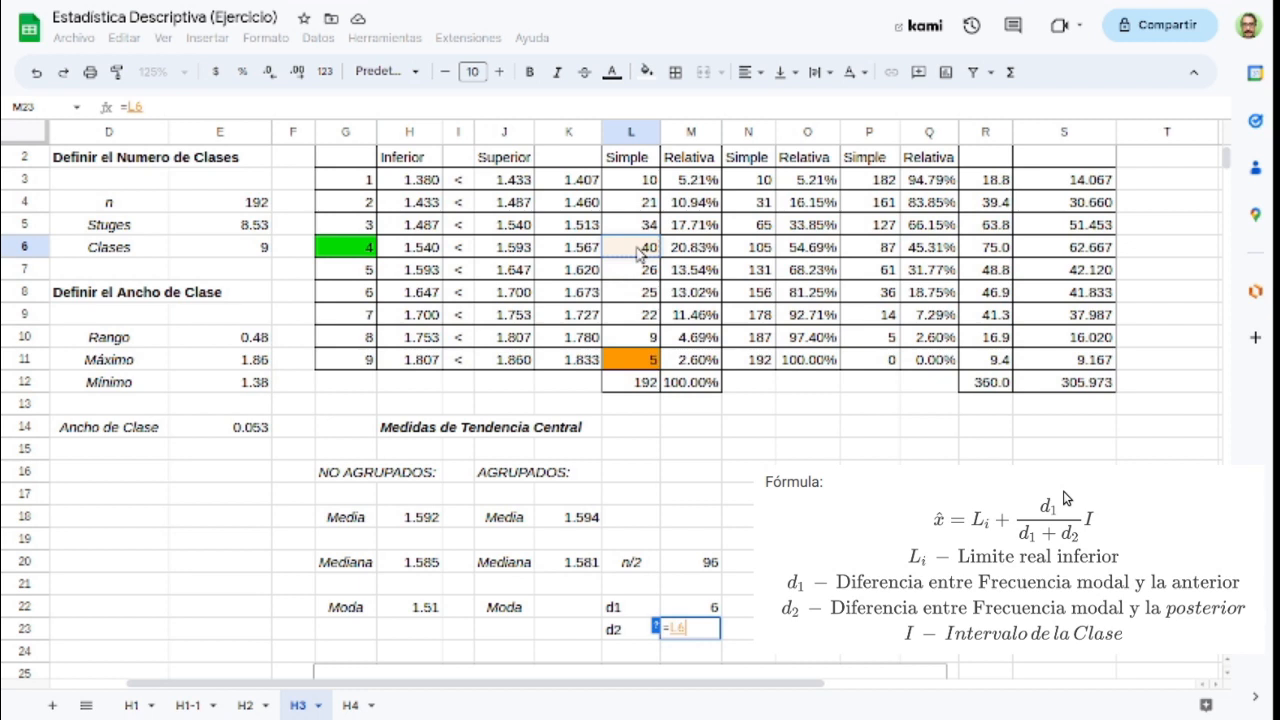
{"action": "type", "text": "-"}
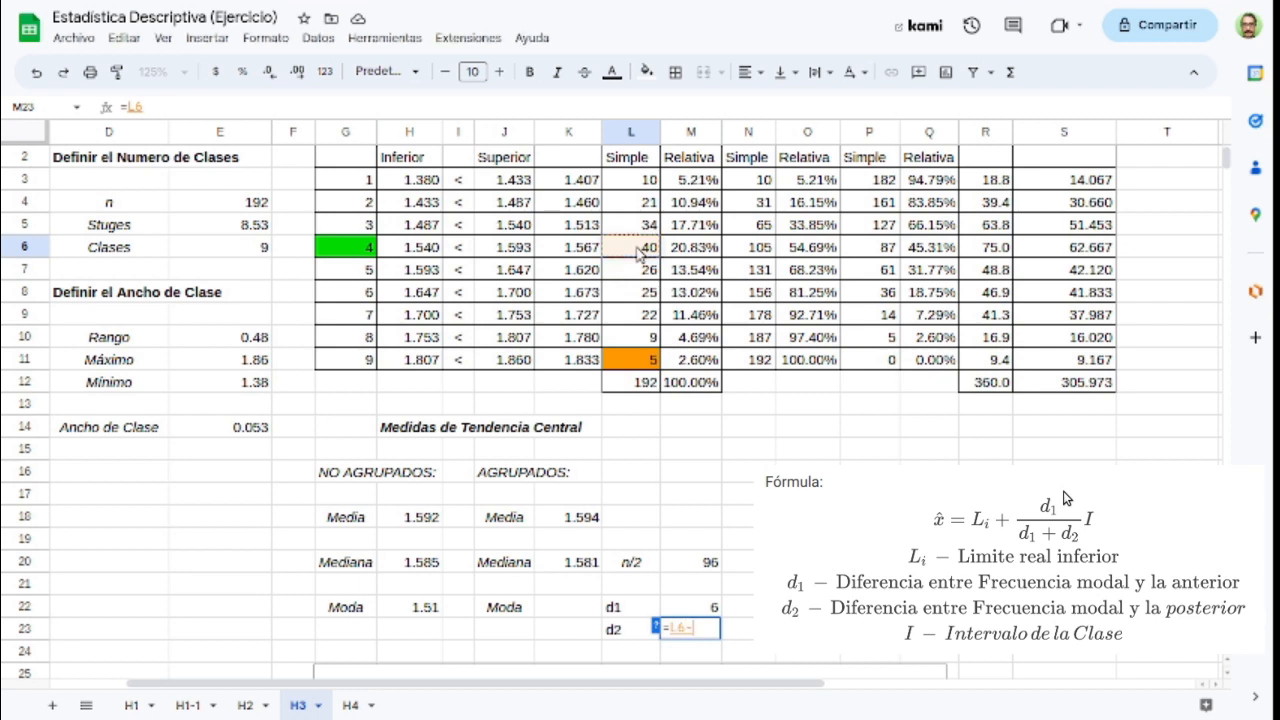
{"action": "left_click", "coordinate": [638, 272]}
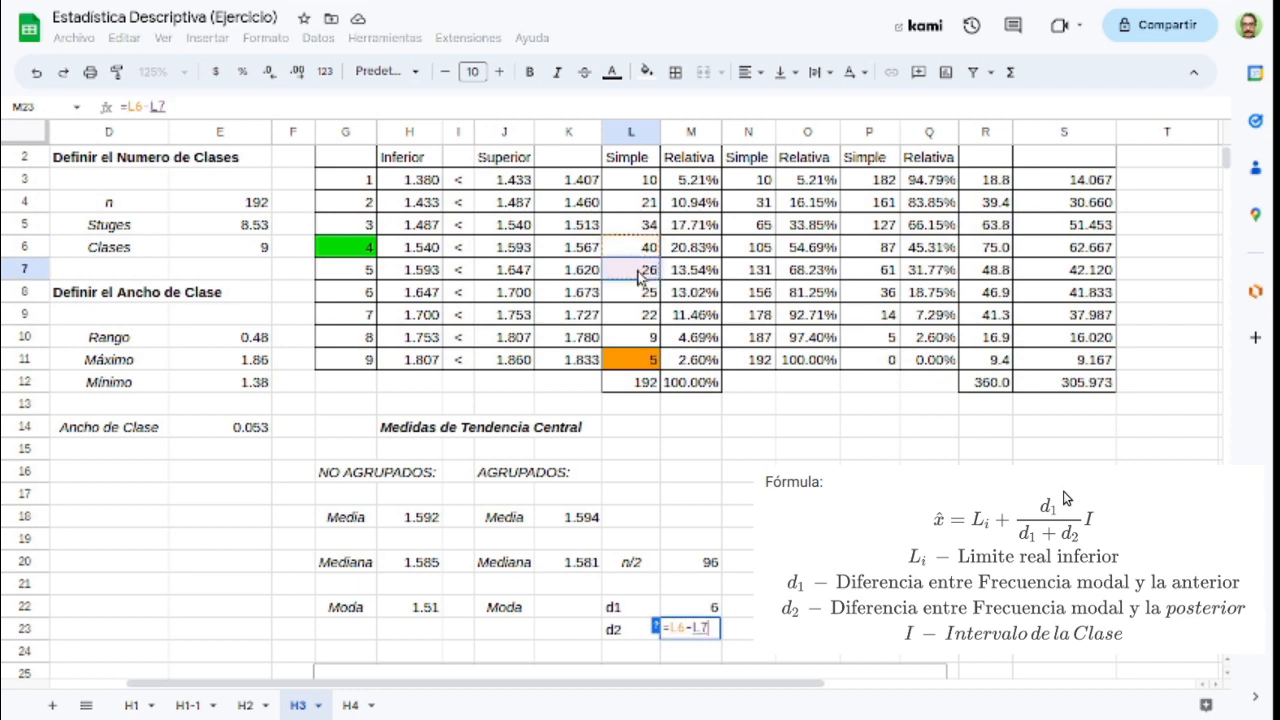
{"action": "key", "text": "Return"}
Step: Start the grouped mode formula in K22 with the modal class's lower limit plus the difference quotient, =H6+(M22/(M22+M23))
{"action": "scroll", "coordinate": [695, 510], "scroll_direction": "up", "scroll_amount": 1}
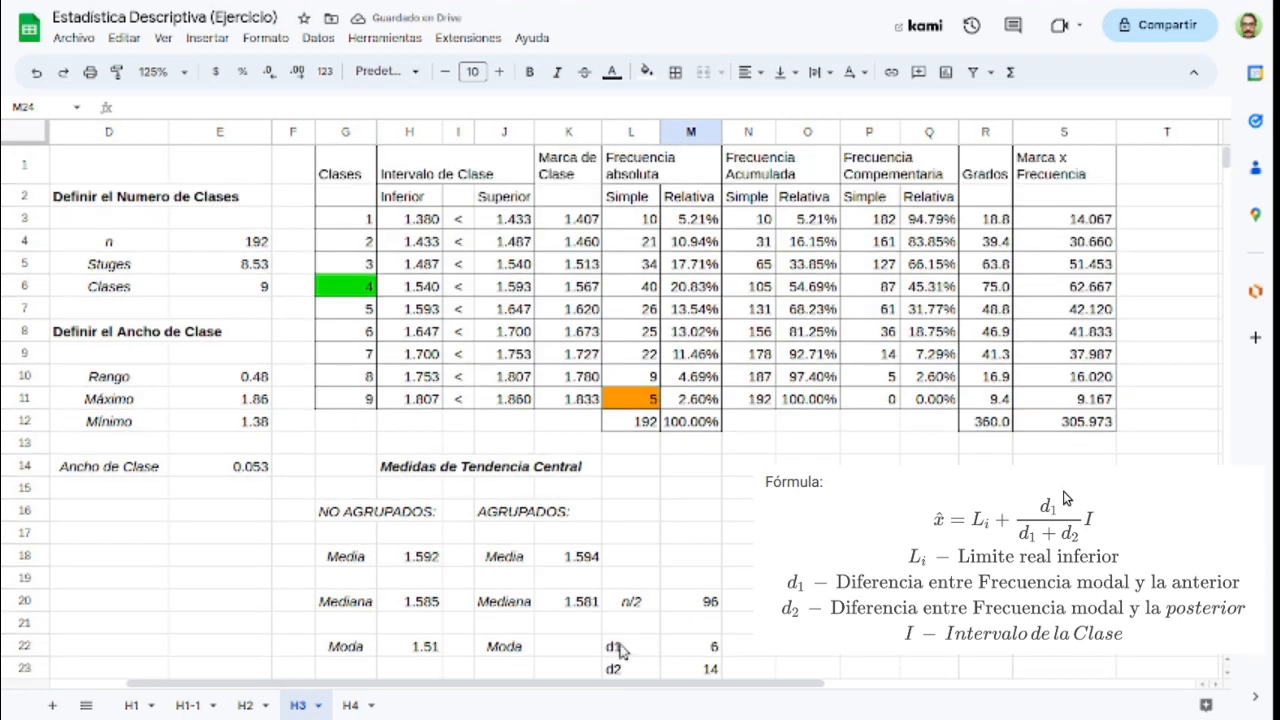
{"action": "left_click", "coordinate": [558, 651]}
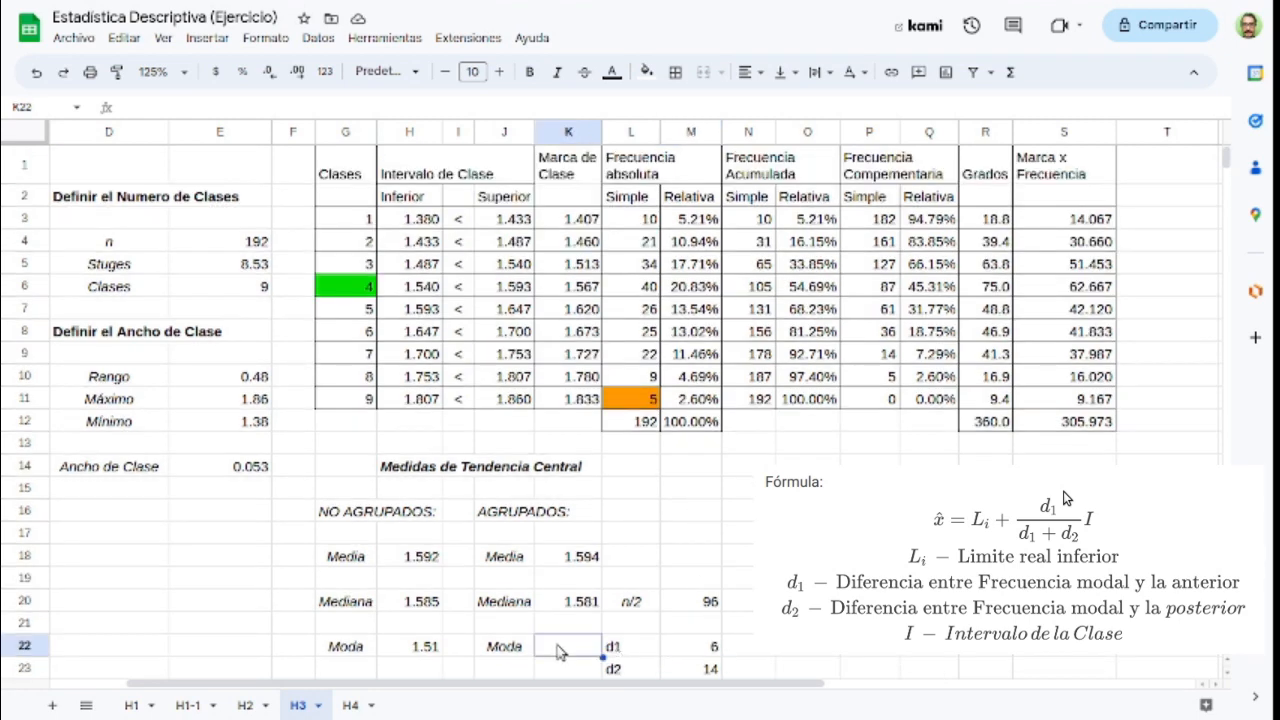
{"action": "type", "text": "="}
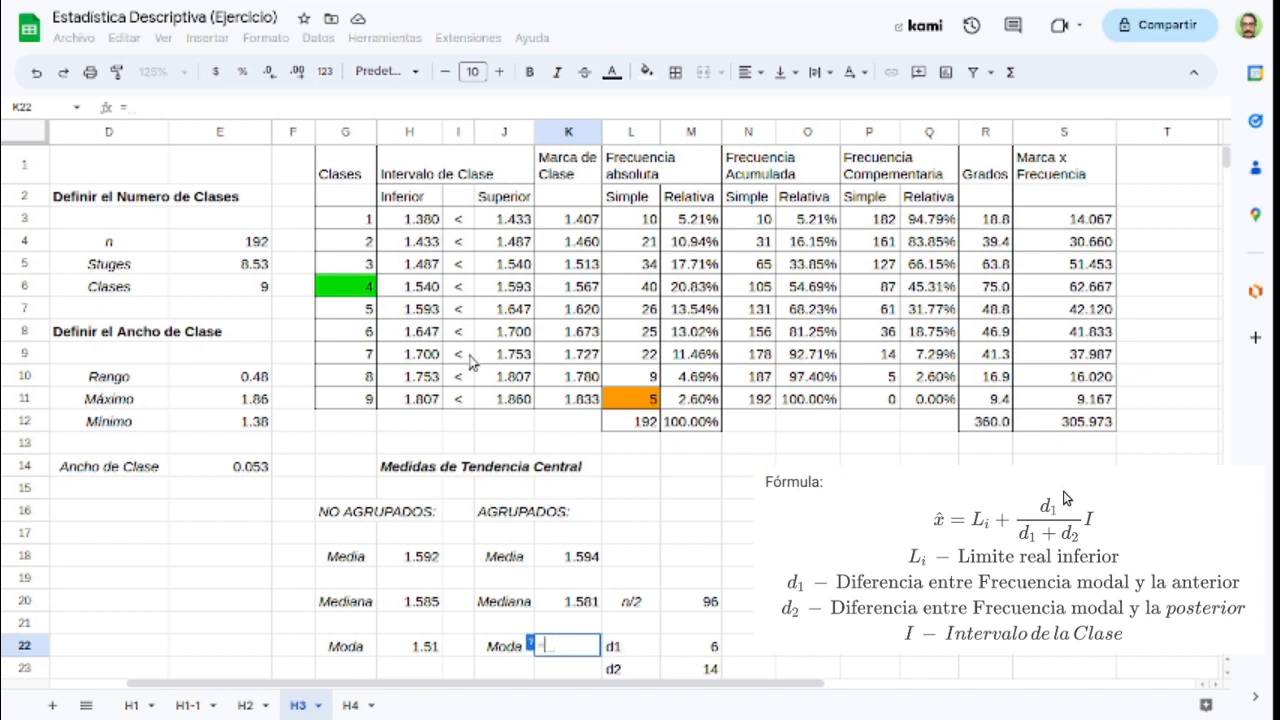
{"action": "left_click", "coordinate": [418, 289]}
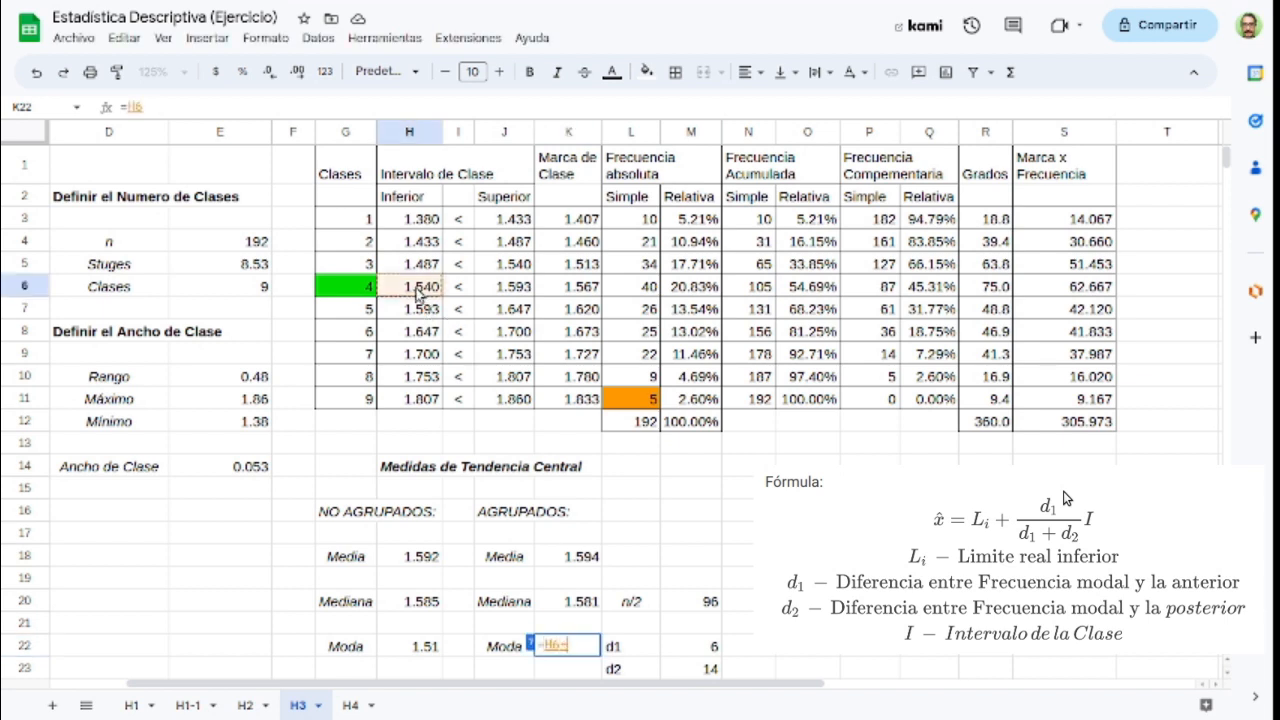
{"action": "type", "text": "+("}
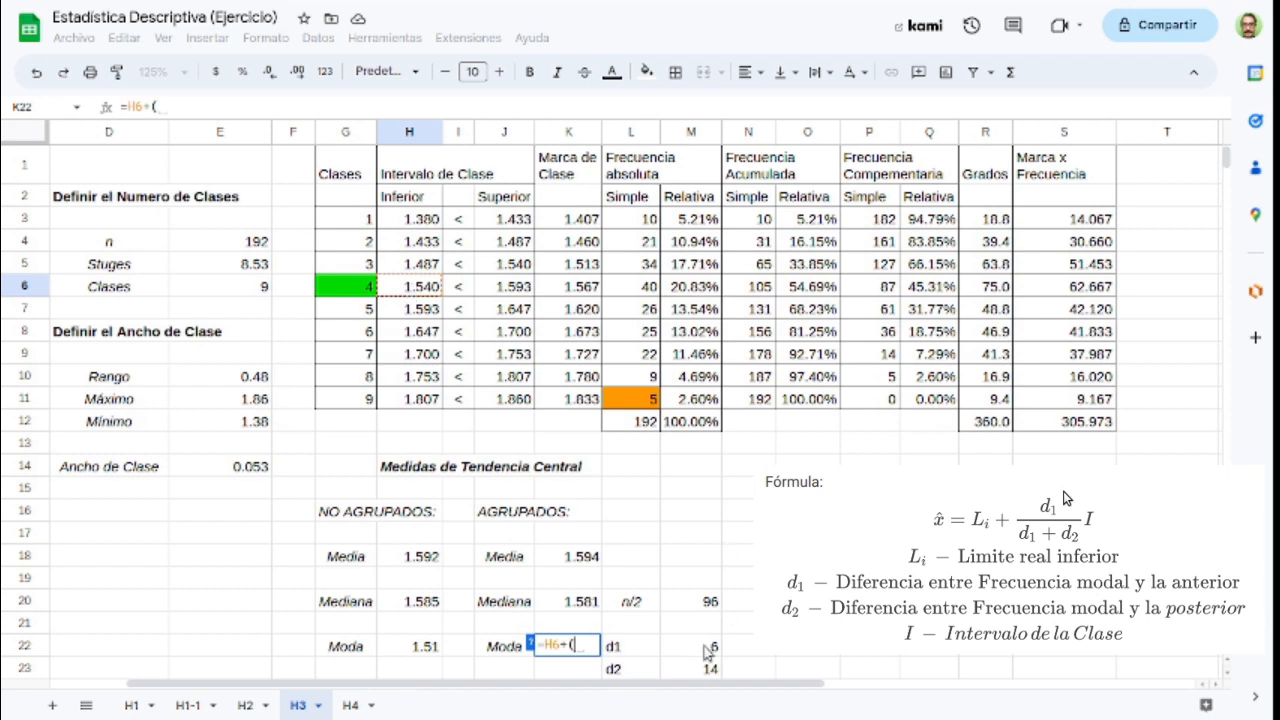
{"action": "left_click", "coordinate": [708, 650]}
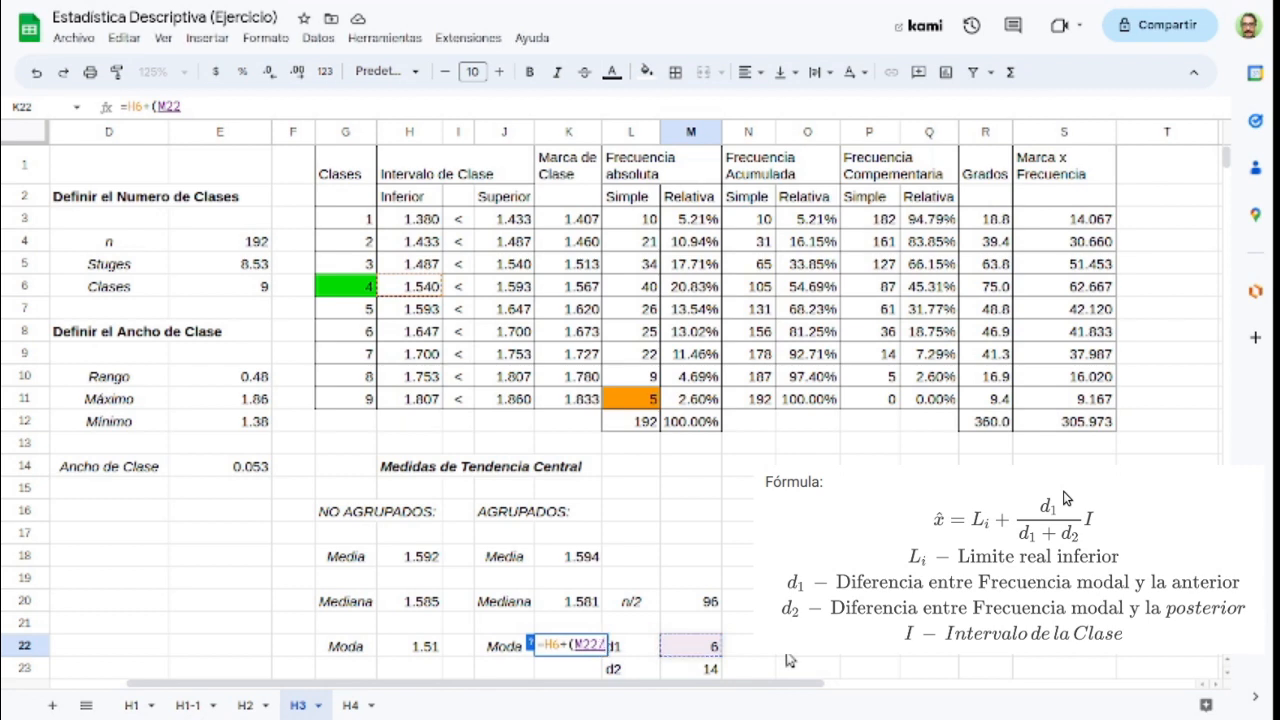
{"action": "type", "text": "/("}
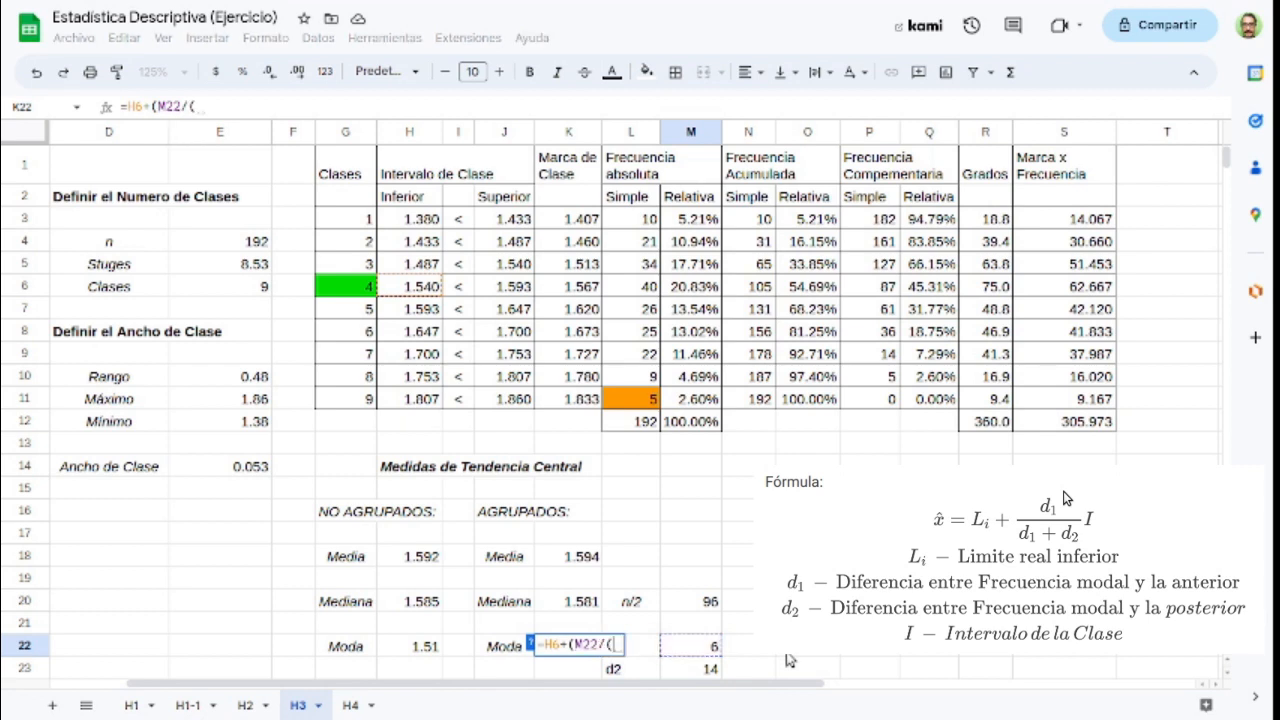
{"action": "left_click", "coordinate": [704, 648]}
{"action": "type", "text": "+"}
{"action": "left_click", "coordinate": [706, 672]}
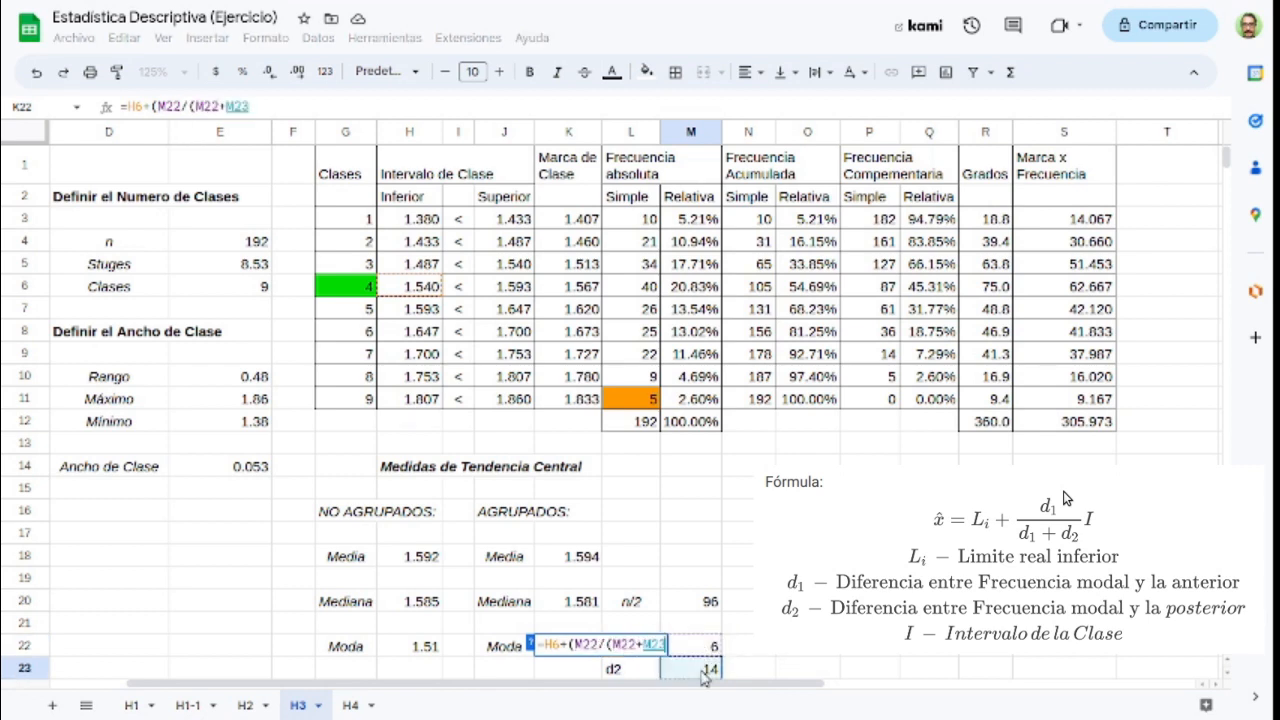
{"action": "type", "text": ")"}
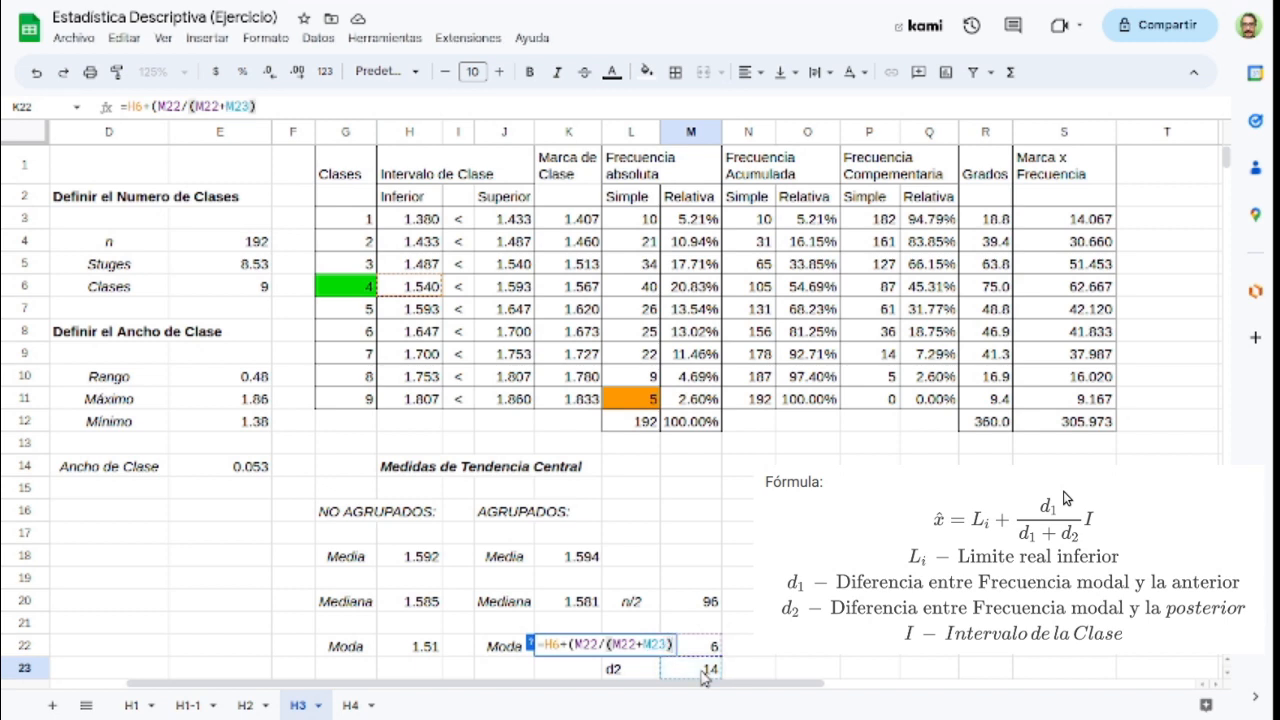
{"action": "type", "text": ")*"}
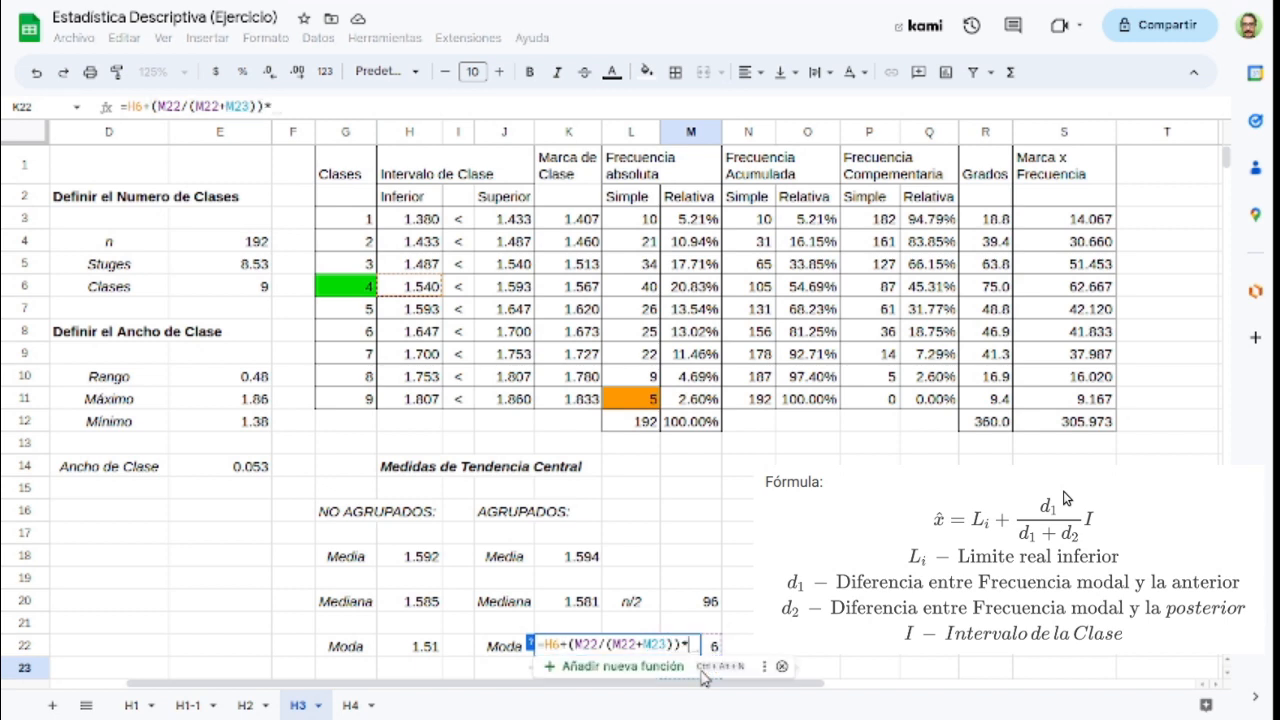
{"action": "type", "text": "("}
Step: Complete the grouped mode formula by multiplying by the class interval, *(J6-H6)
{"action": "left_click", "coordinate": [503, 286]}
{"action": "type", "text": "-"}
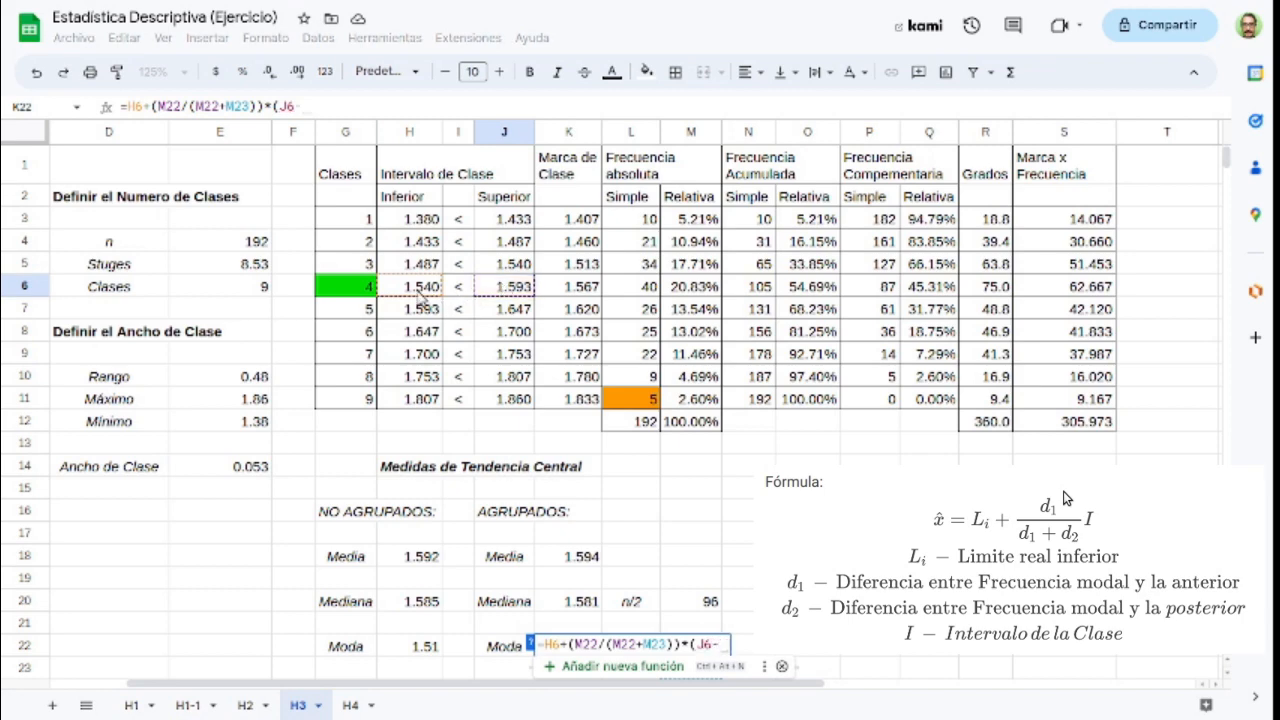
{"action": "left_click", "coordinate": [418, 292]}
{"action": "type", "text": ")"}
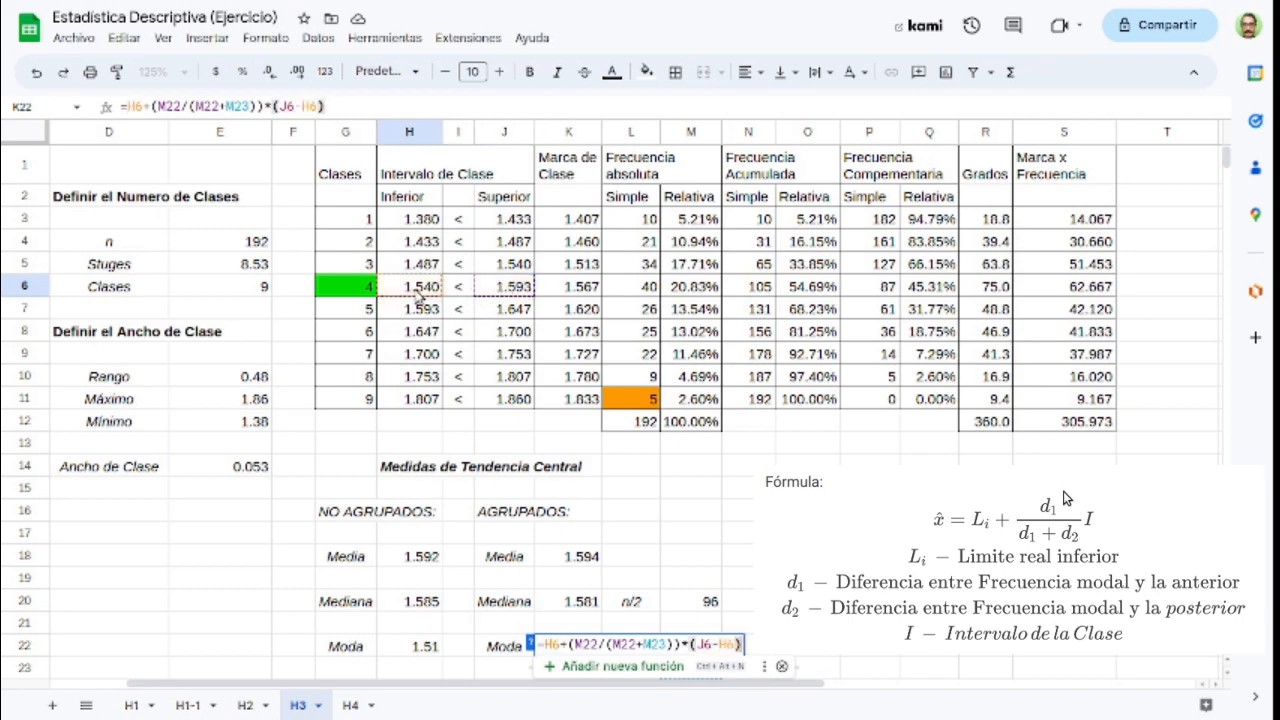
{"action": "key", "text": "Return"}
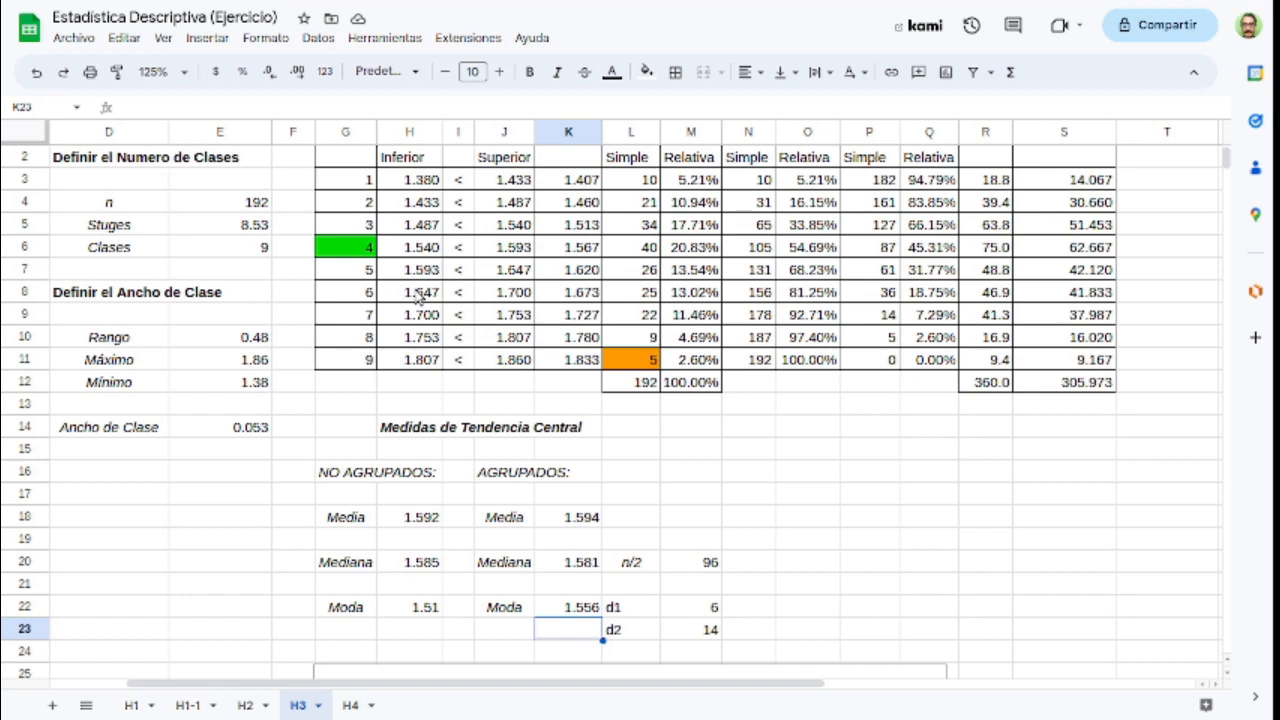
Step: Examine the absolute frequency chart's tallest bar and class distribution against the calculated mean, median and mode
{"action": "scroll", "coordinate": [1010, 455], "scroll_direction": "down", "scroll_amount": 3}
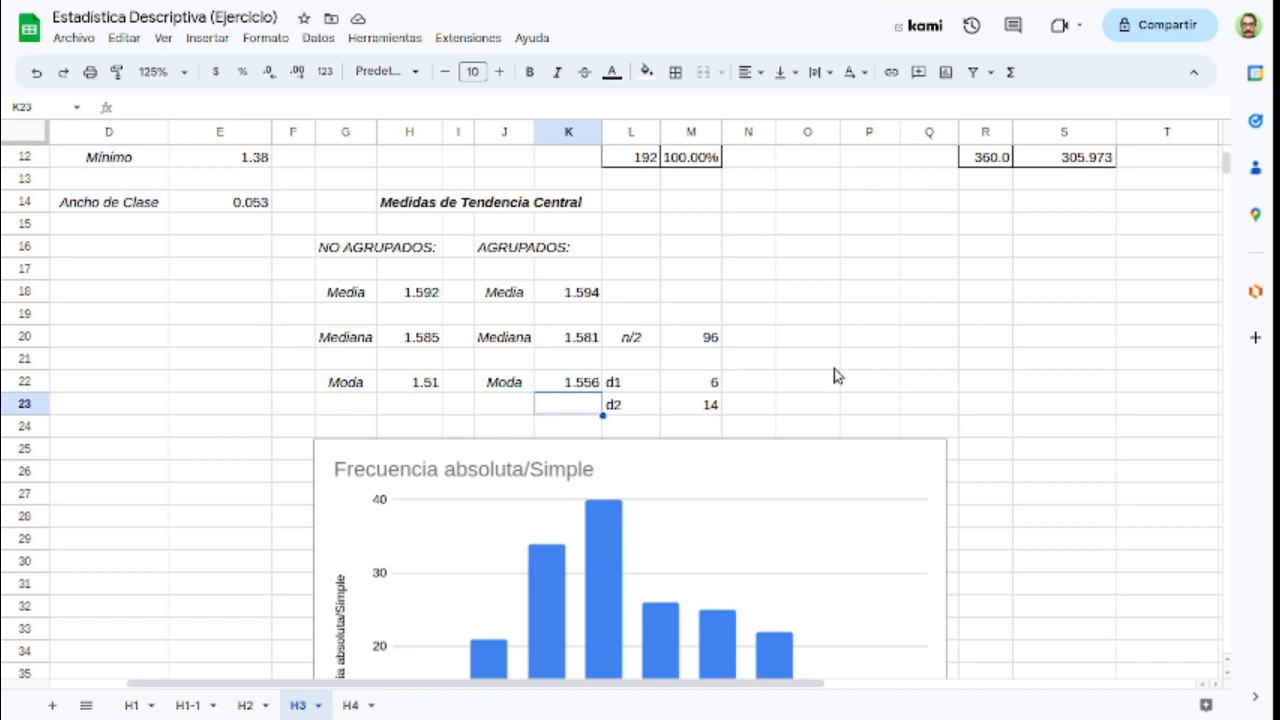
{"action": "scroll", "coordinate": [838, 376], "scroll_direction": "down", "scroll_amount": 1}
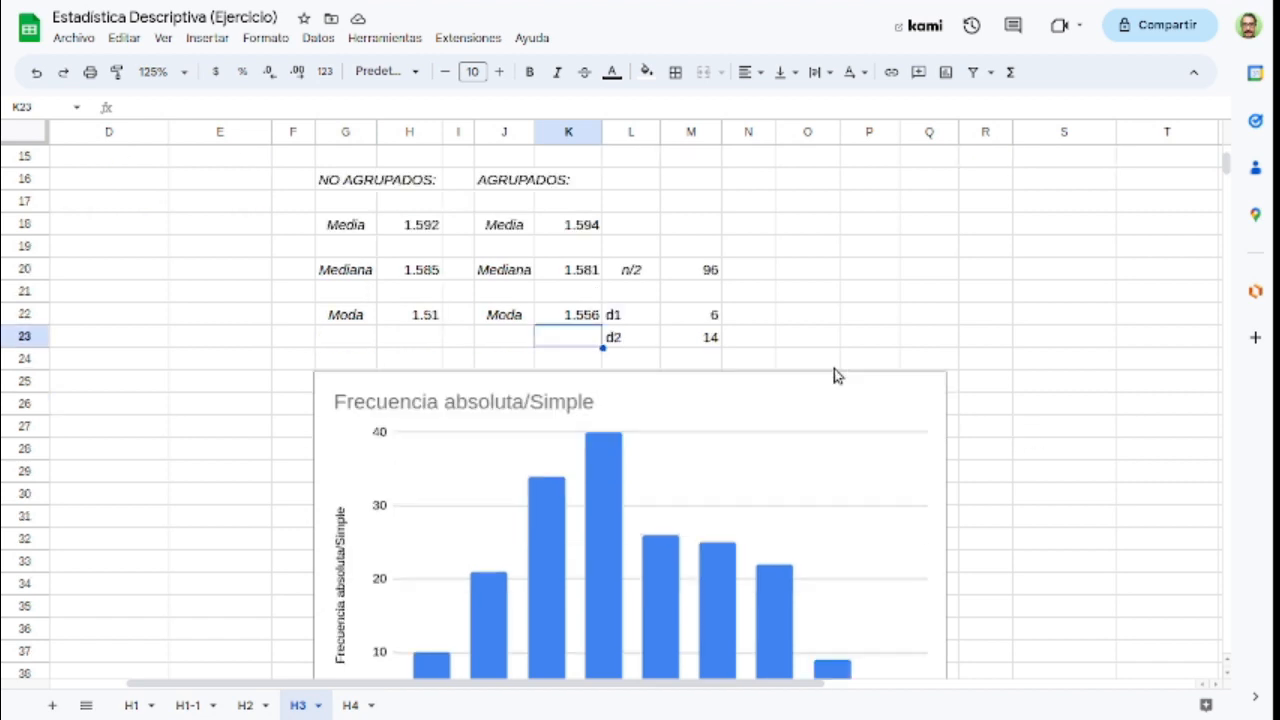
{"action": "scroll", "coordinate": [838, 376], "scroll_direction": "down", "scroll_amount": 1}
{"action": "scroll", "coordinate": [837, 375], "scroll_direction": "up", "scroll_amount": 1}
{"action": "scroll", "coordinate": [807, 372], "scroll_direction": "down", "scroll_amount": 2}
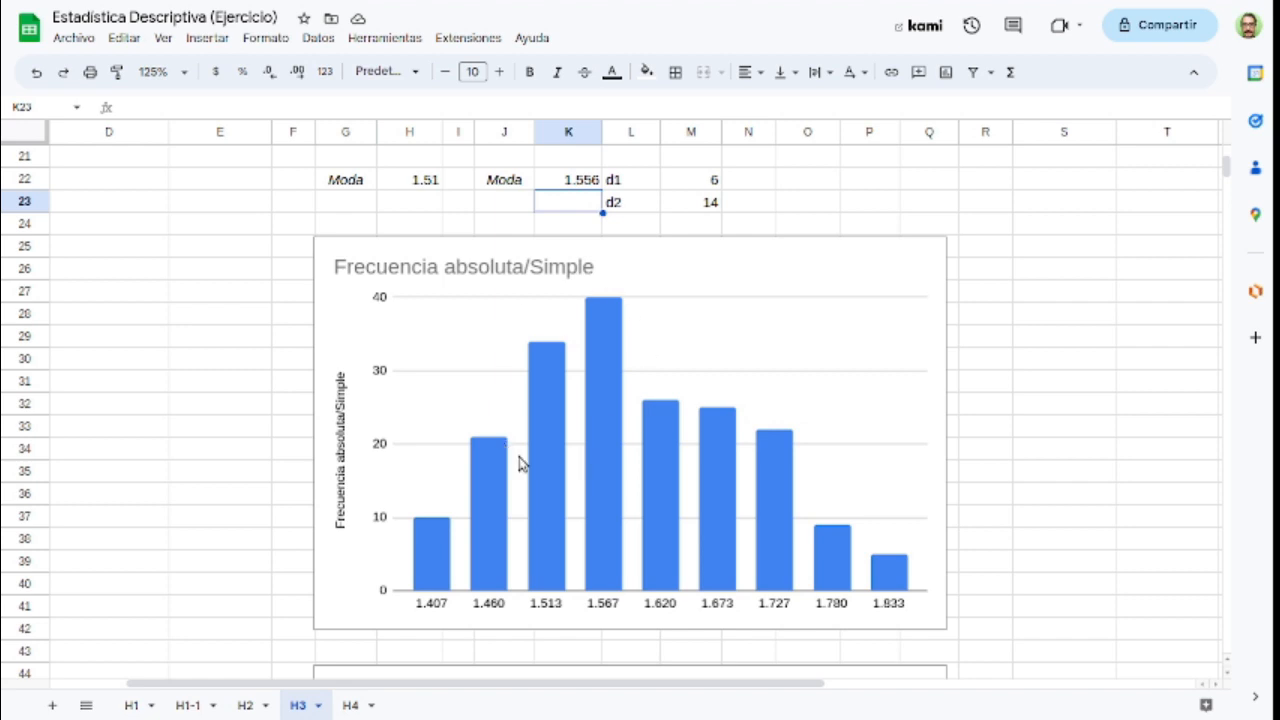
{"action": "left_click", "coordinate": [608, 314]}
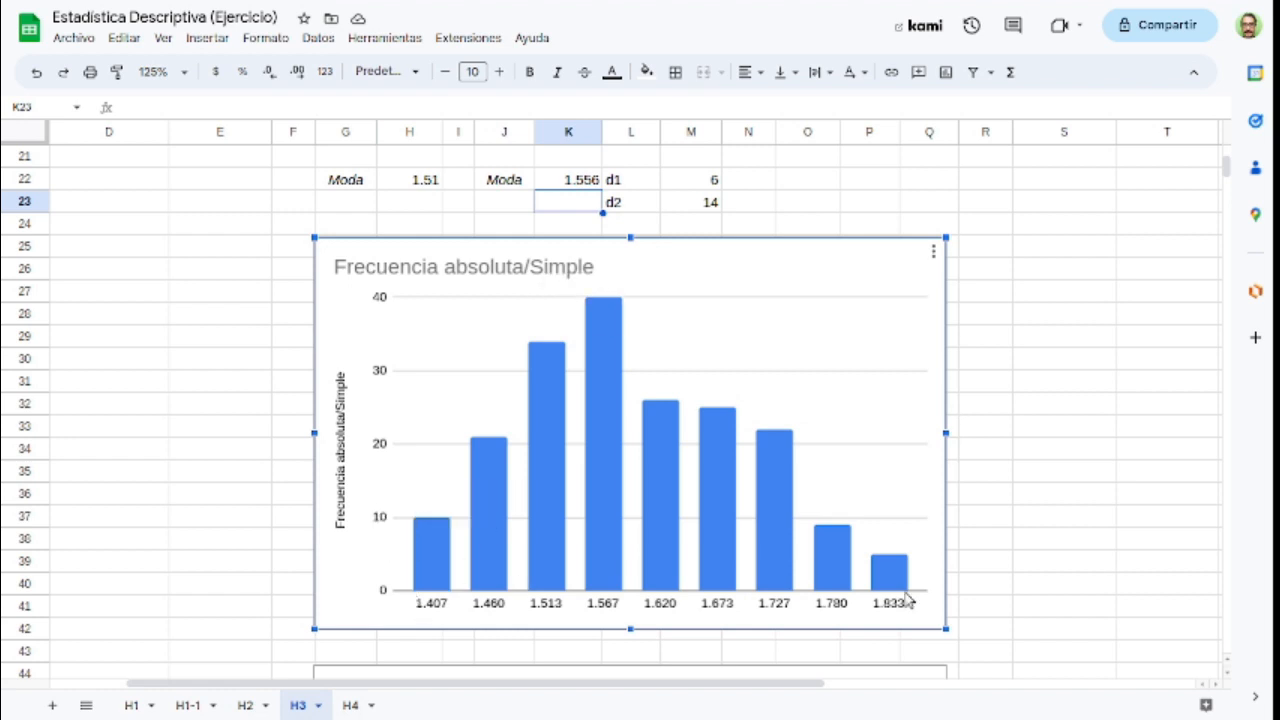
{"action": "mouse_move", "coordinate": [822, 540]}
{"action": "mouse_move", "coordinate": [607, 456]}
{"action": "scroll", "coordinate": [607, 457], "scroll_direction": "up", "scroll_amount": 3}
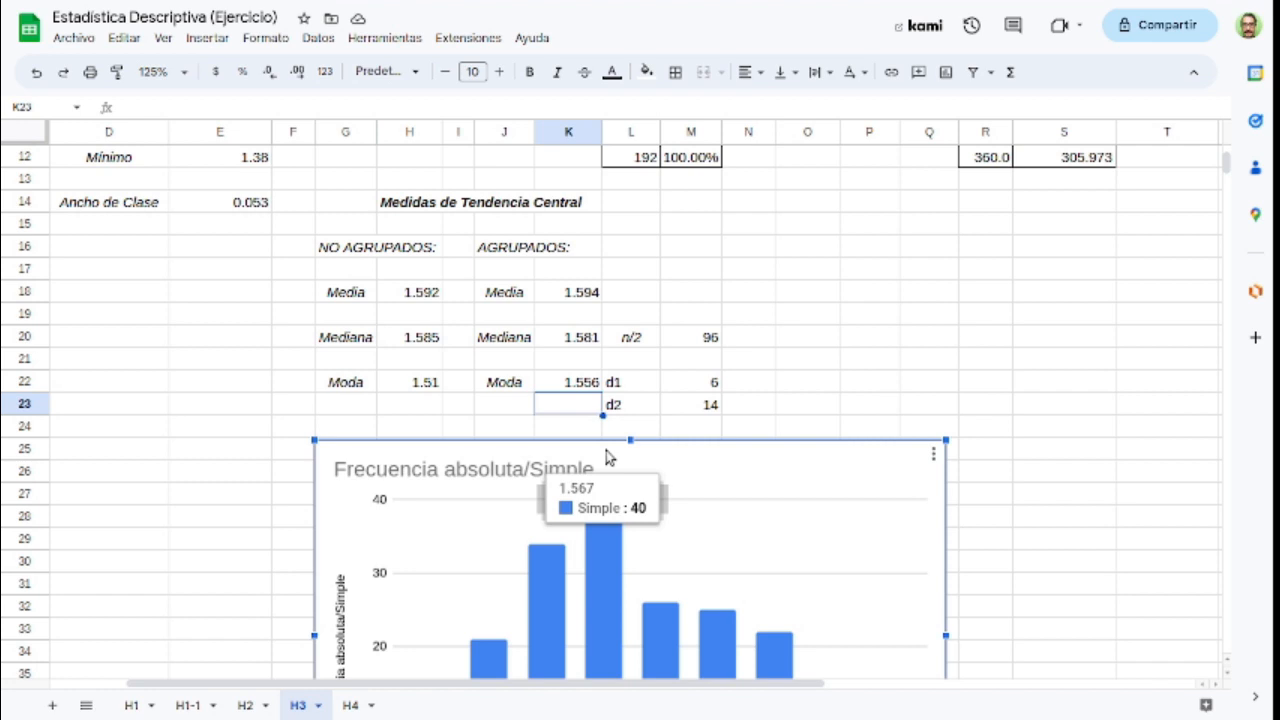
{"action": "scroll", "coordinate": [607, 457], "scroll_direction": "down", "scroll_amount": 3}
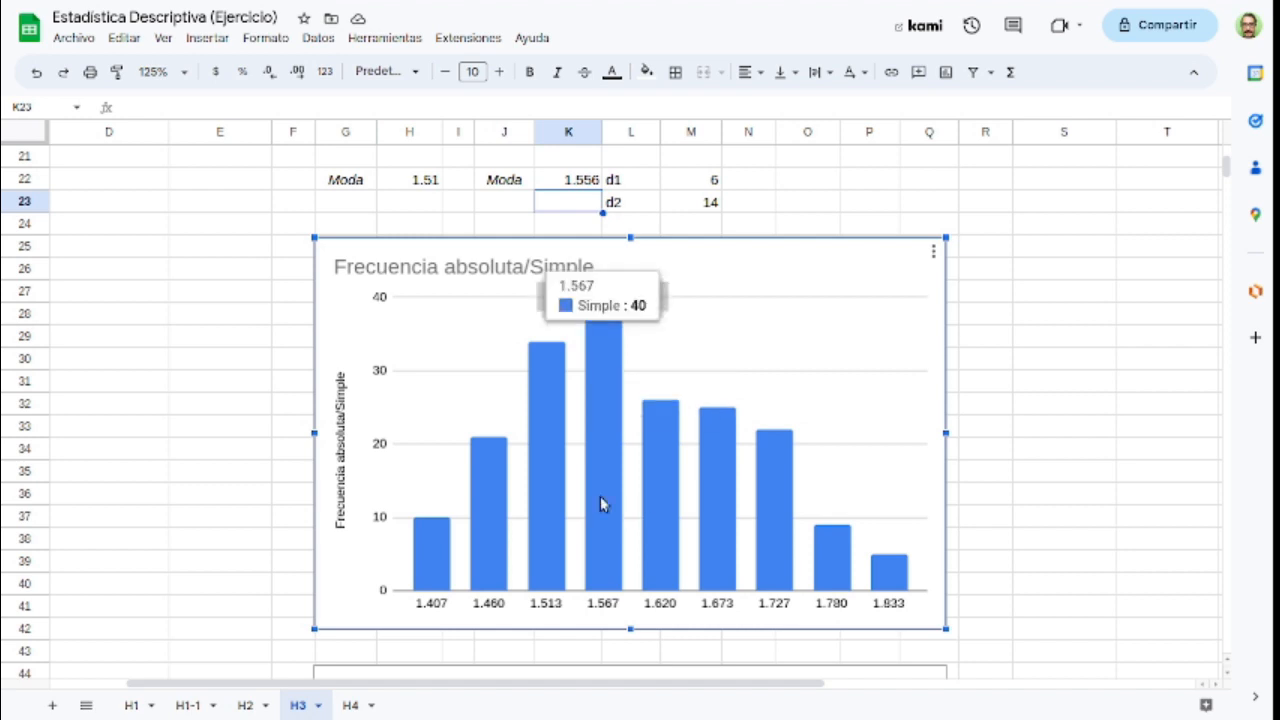
Step: Go to sheet H4 and review the box plot table's Min, Q1, Me, Q3 and Max headings in row 27
{"action": "key", "text": "ctrl+shift+Page_Down"}
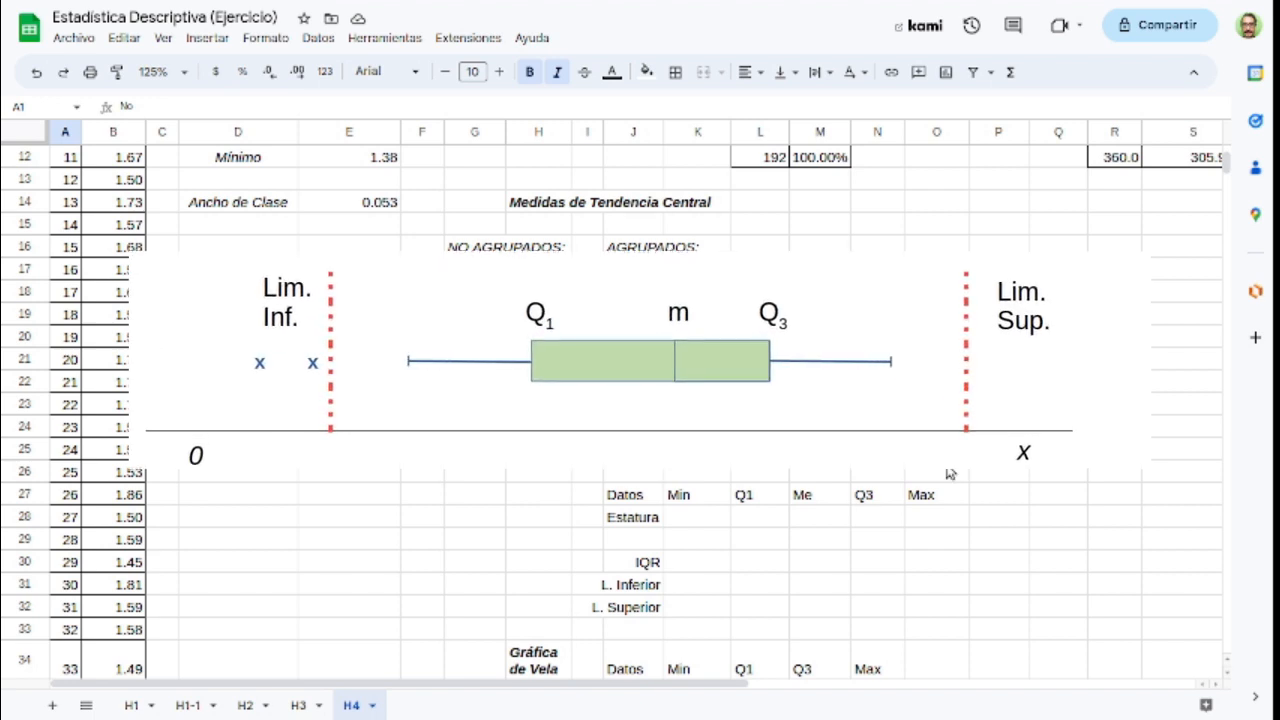
{"action": "left_click", "coordinate": [708, 500]}
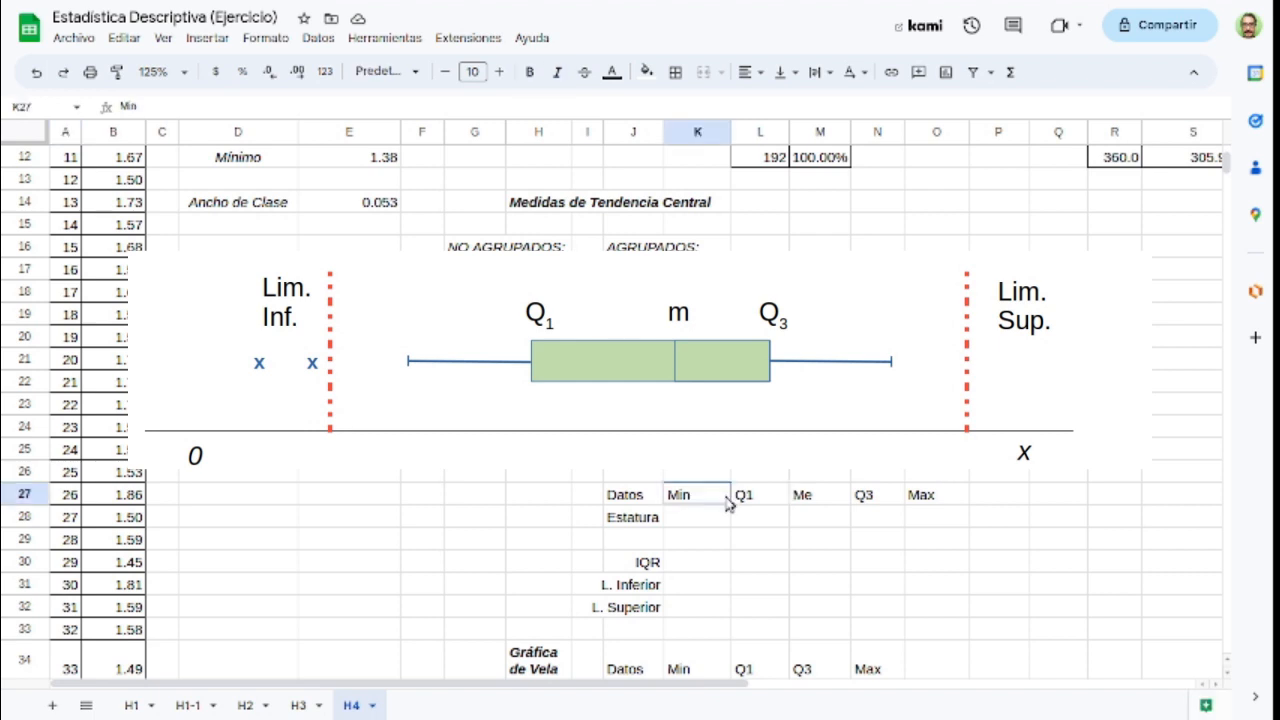
{"action": "left_click", "coordinate": [938, 502]}
{"action": "left_click", "coordinate": [768, 500]}
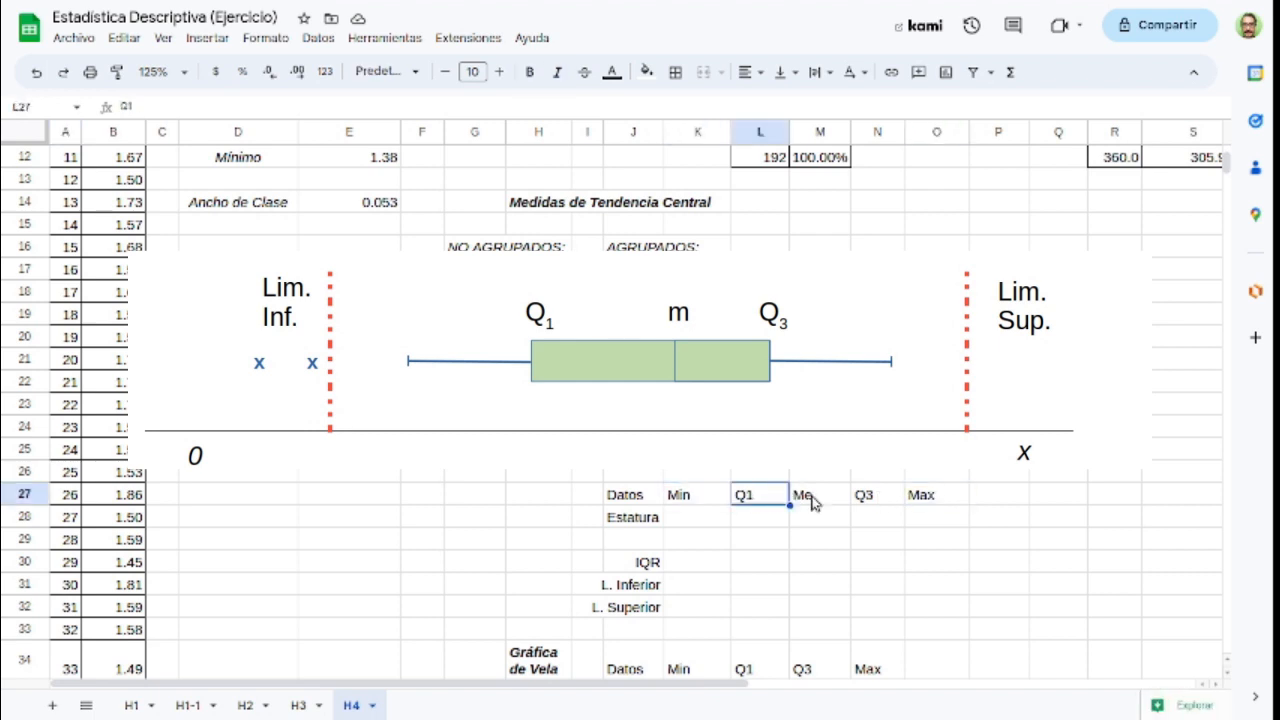
{"action": "left_click", "coordinate": [880, 505]}
{"action": "left_click", "coordinate": [803, 503]}
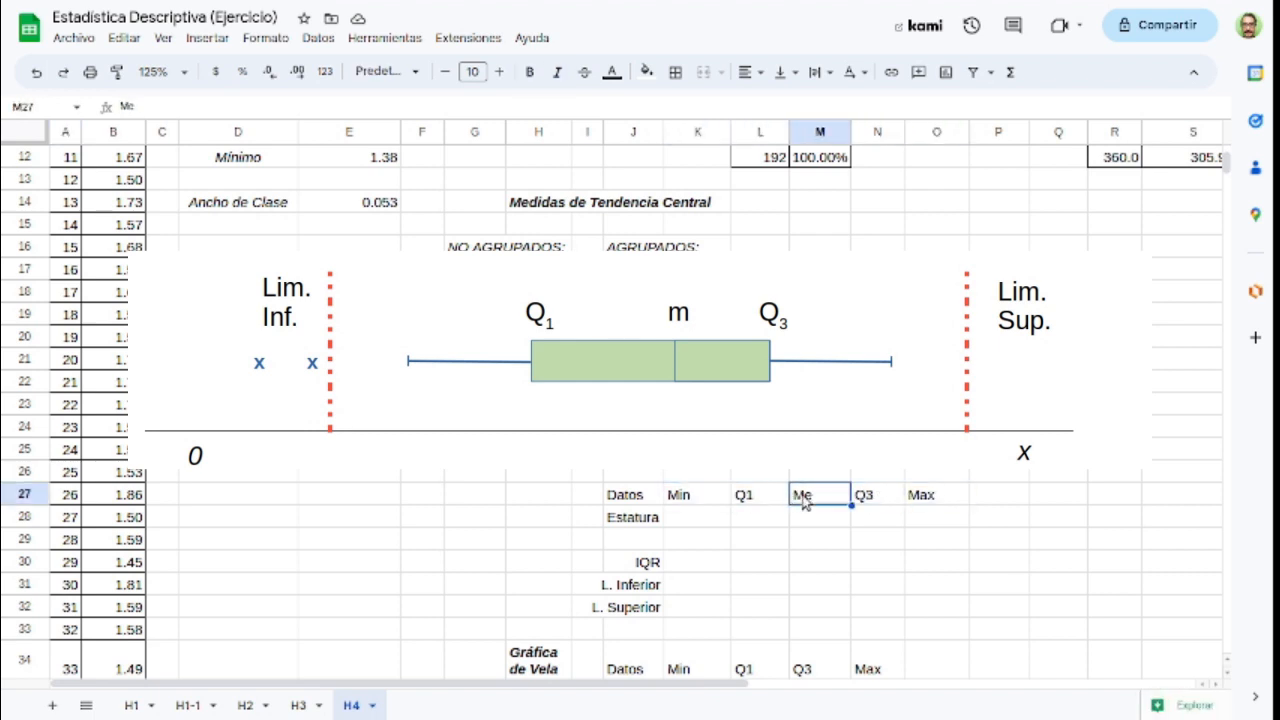
{"action": "left_click", "coordinate": [724, 497]}
{"action": "left_click", "coordinate": [748, 497]}
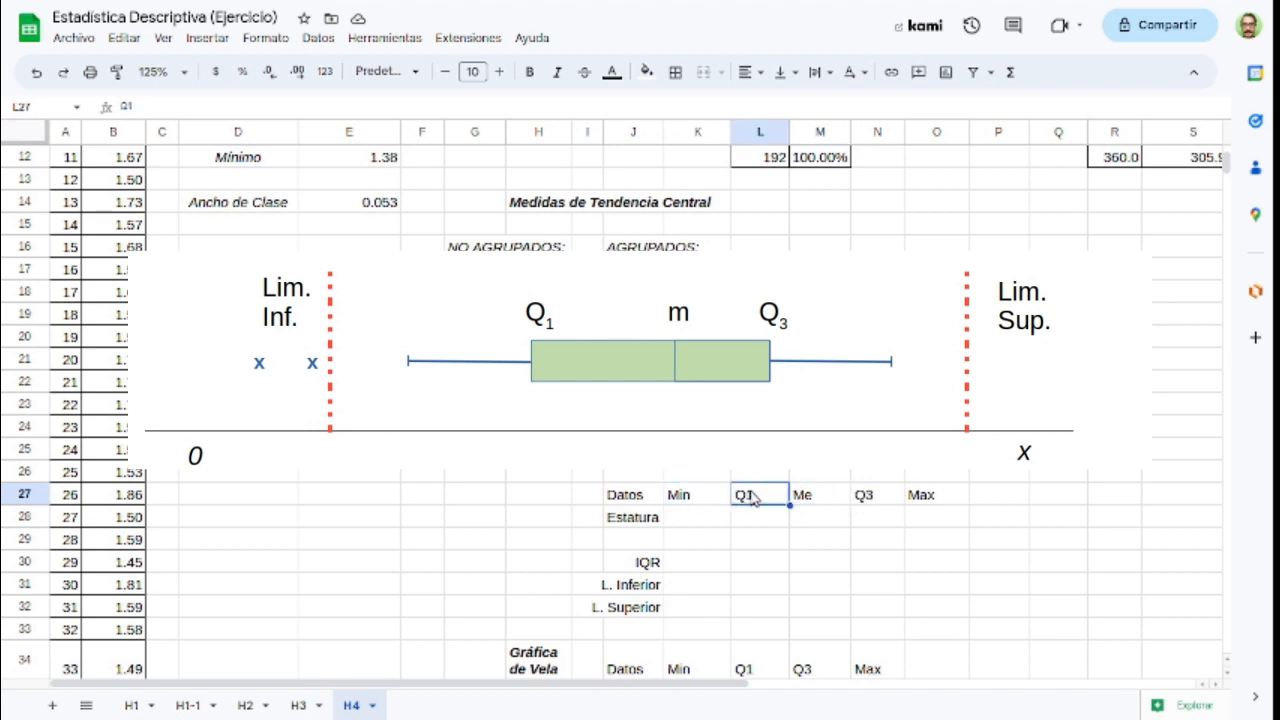
{"action": "left_click", "coordinate": [826, 496]}
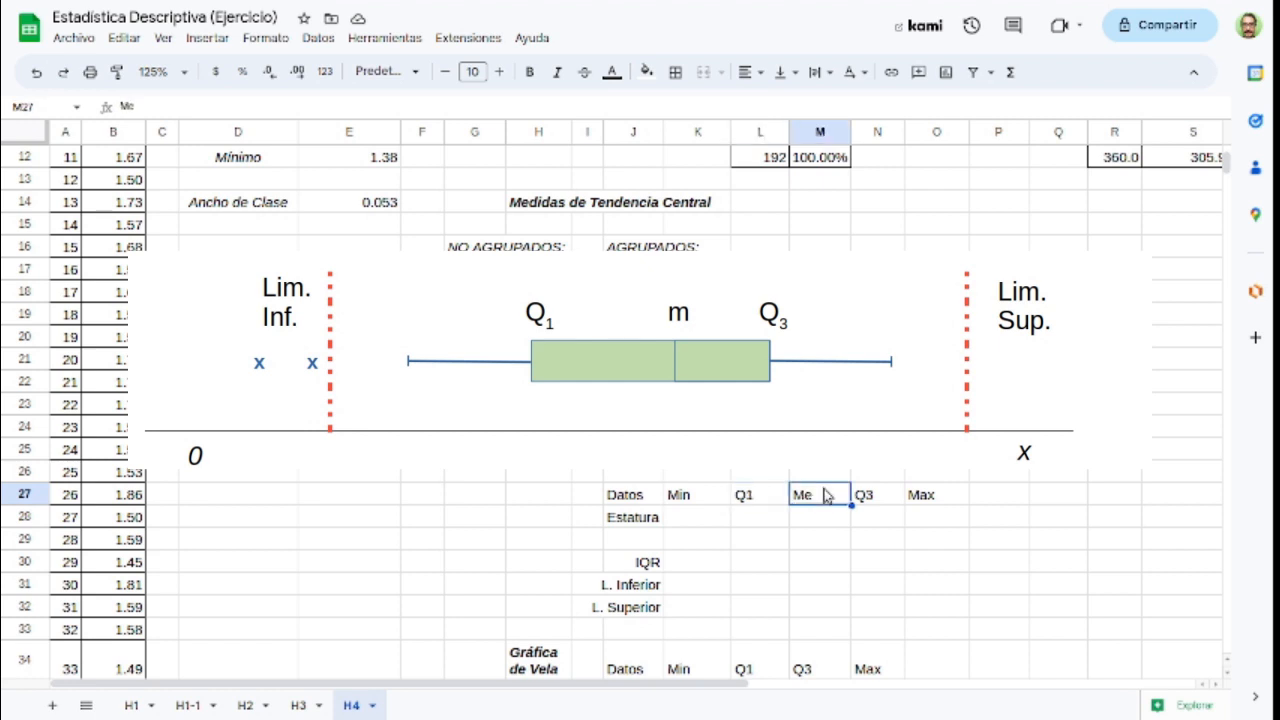
{"action": "left_click", "coordinate": [860, 497]}
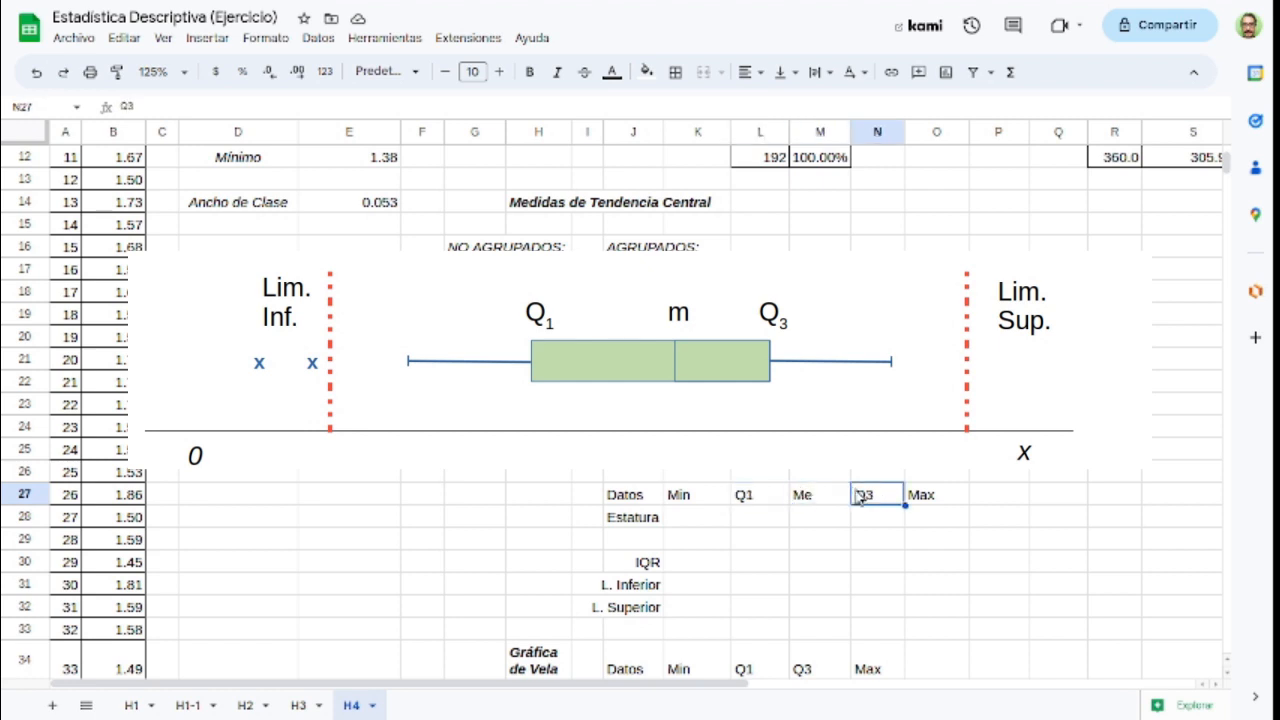
{"action": "left_click", "coordinate": [921, 502]}
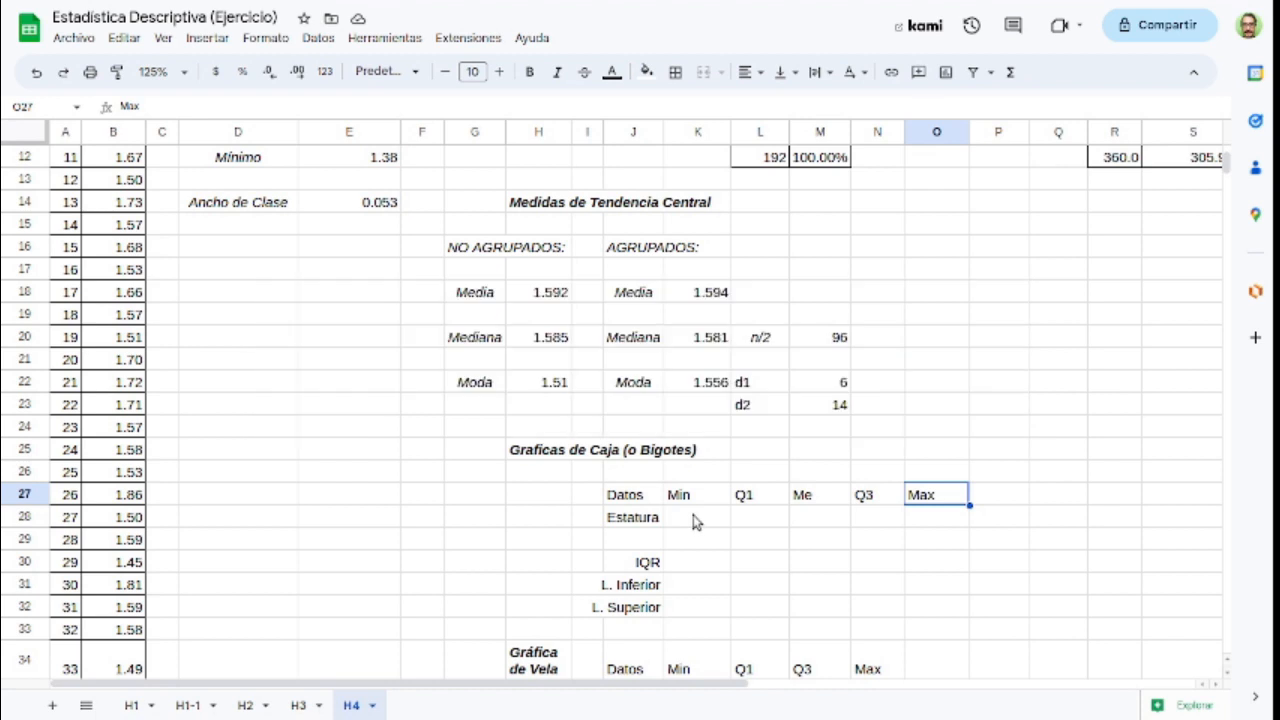
Step: Calculate the minimum height for the box plot table in K28 with =MIN(B:B)
{"action": "left_click", "coordinate": [696, 518]}
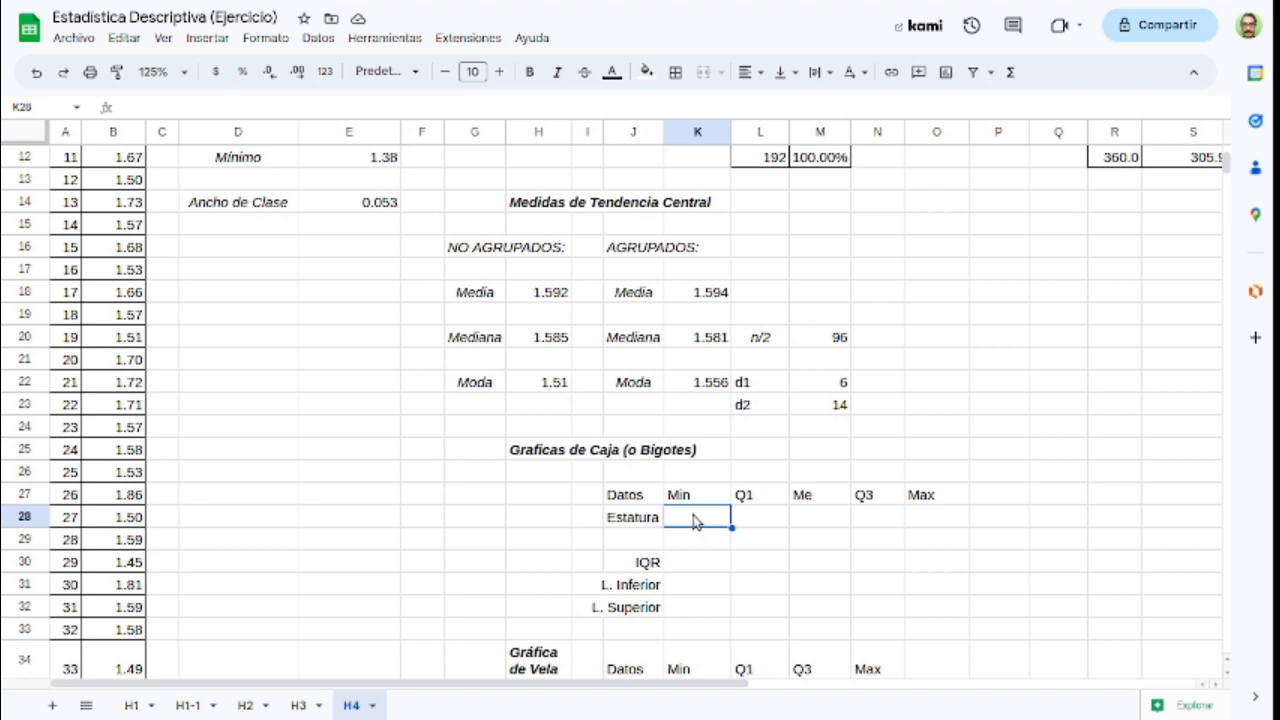
{"action": "type", "text": "="}
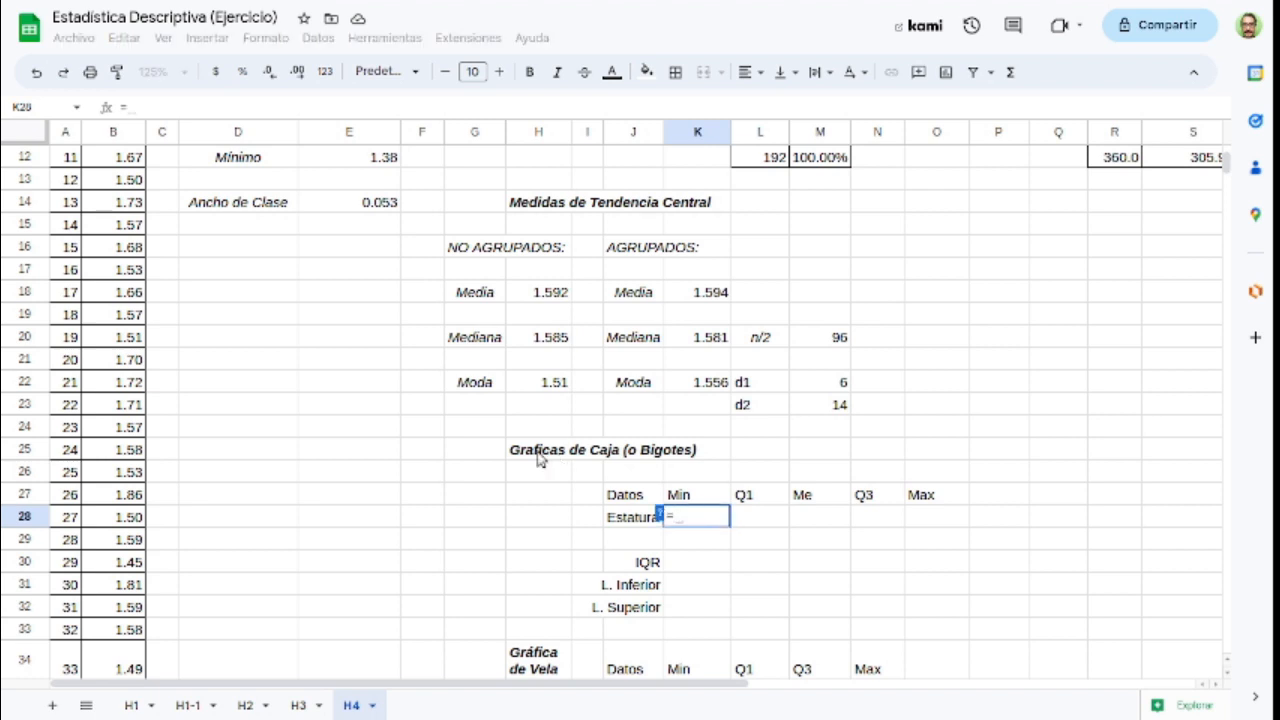
{"action": "type", "text": "MIN("}
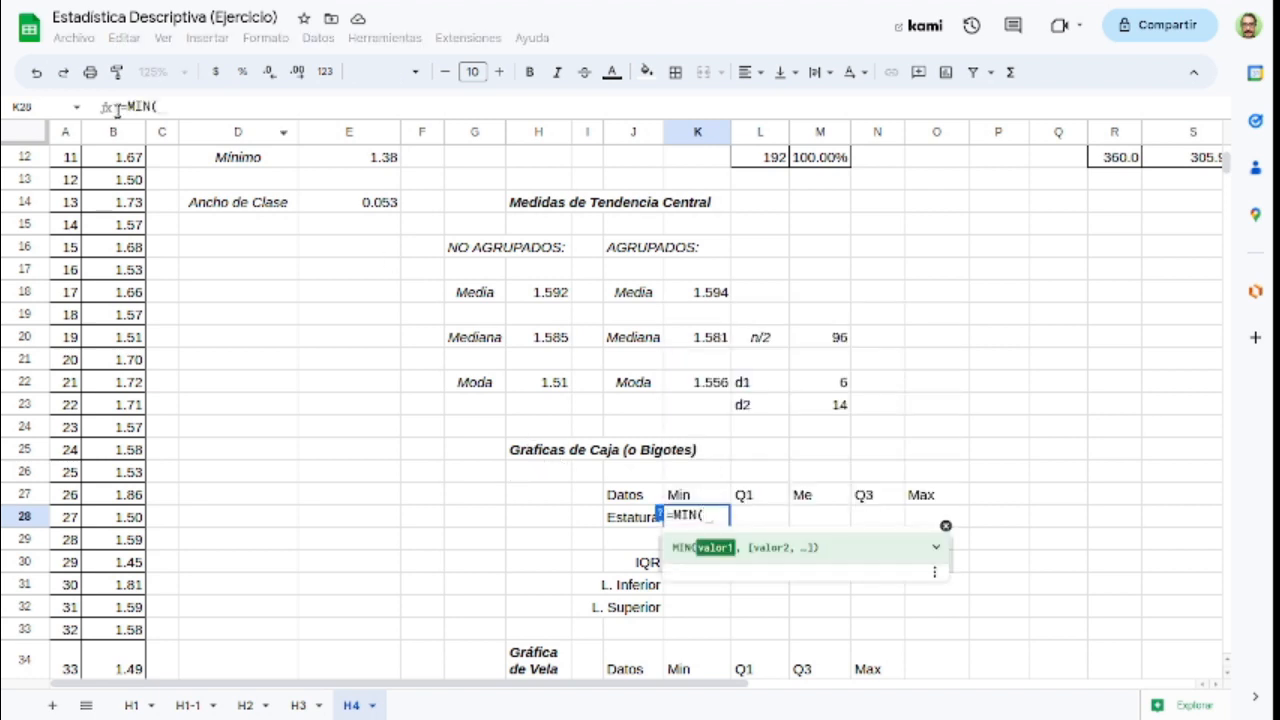
{"action": "left_click", "coordinate": [113, 133]}
{"action": "type", "text": ")"}
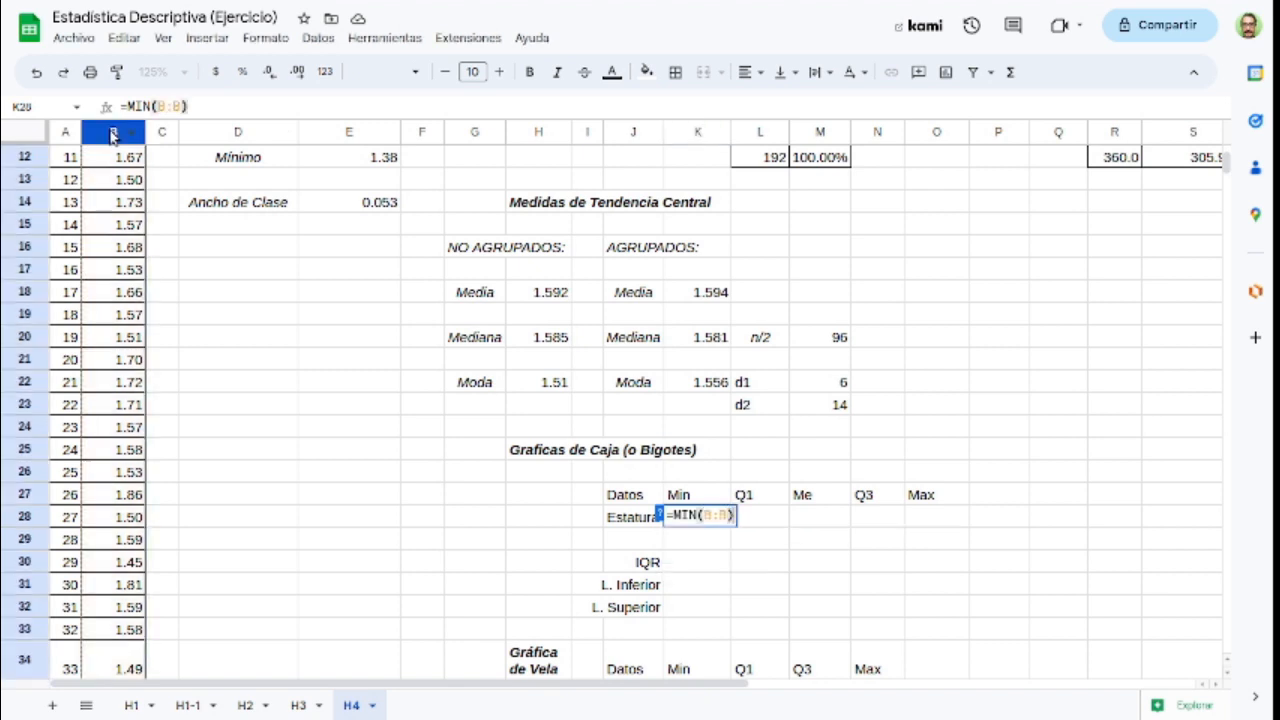
{"action": "key", "text": "Return"}
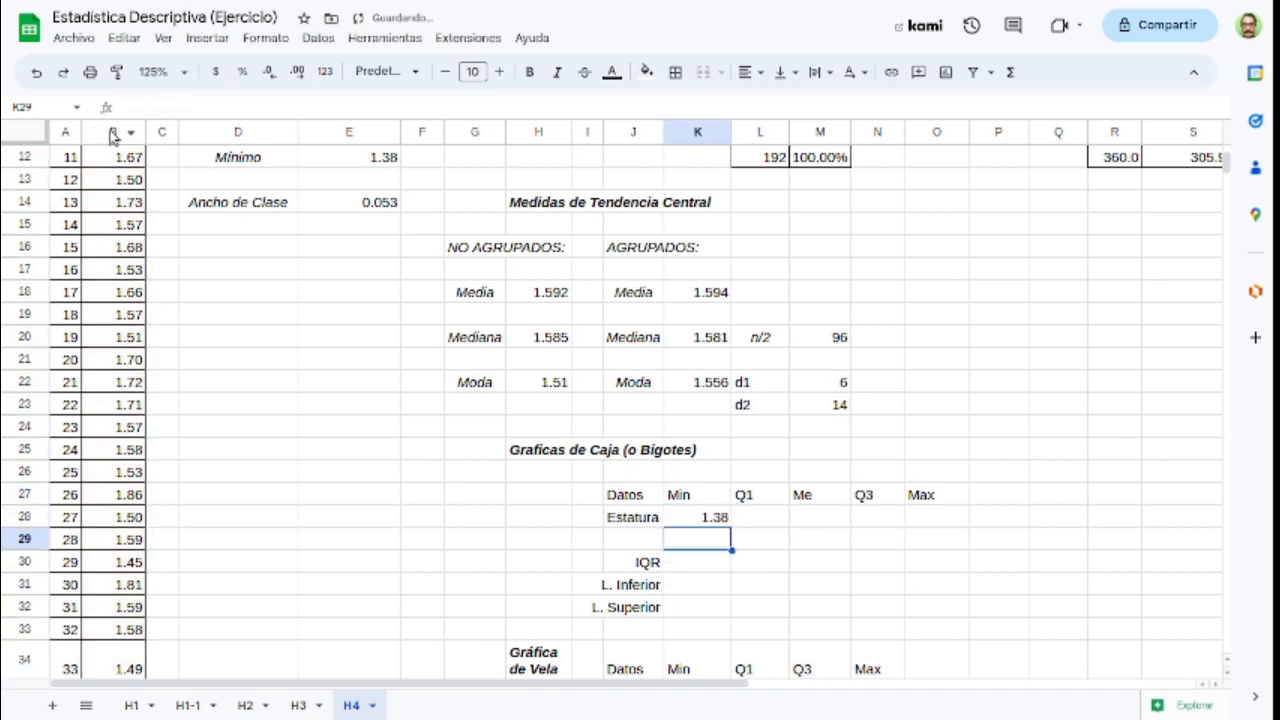
Step: Calculate the maximum height under the Max heading in O28 with =MAX(B:B)
{"action": "left_click", "coordinate": [923, 518]}
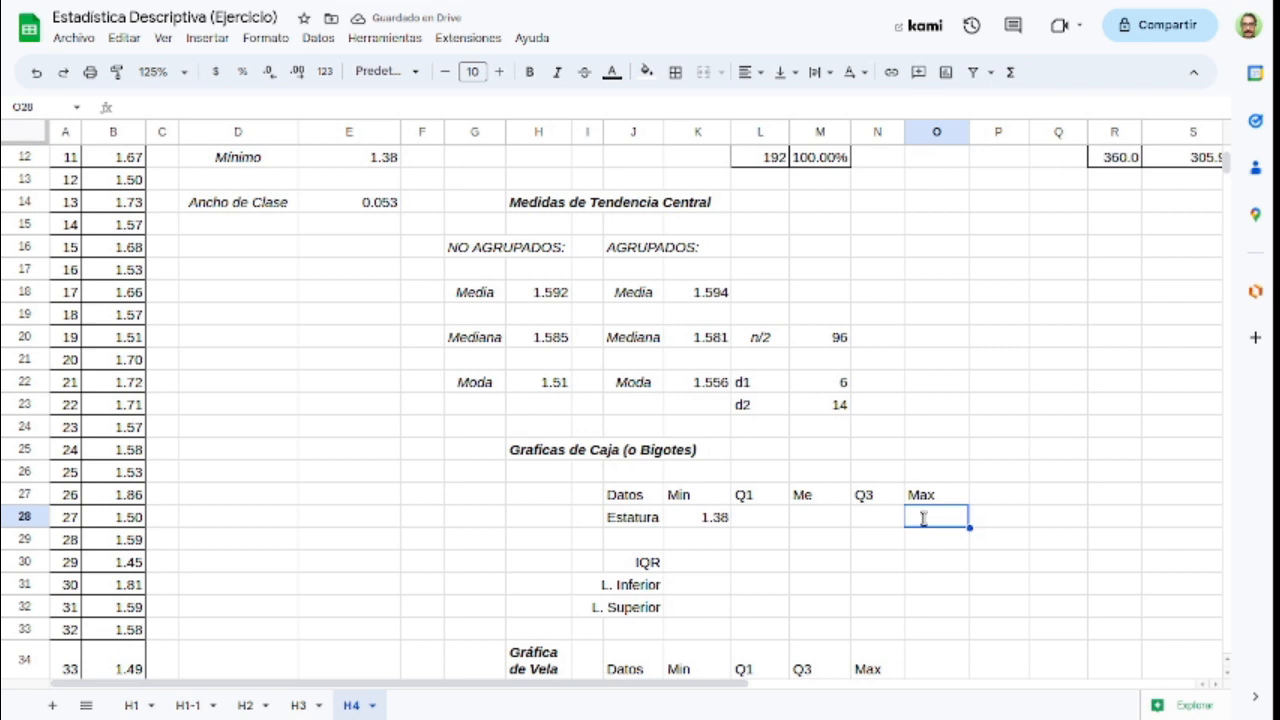
{"action": "type", "text": "=MAX("}
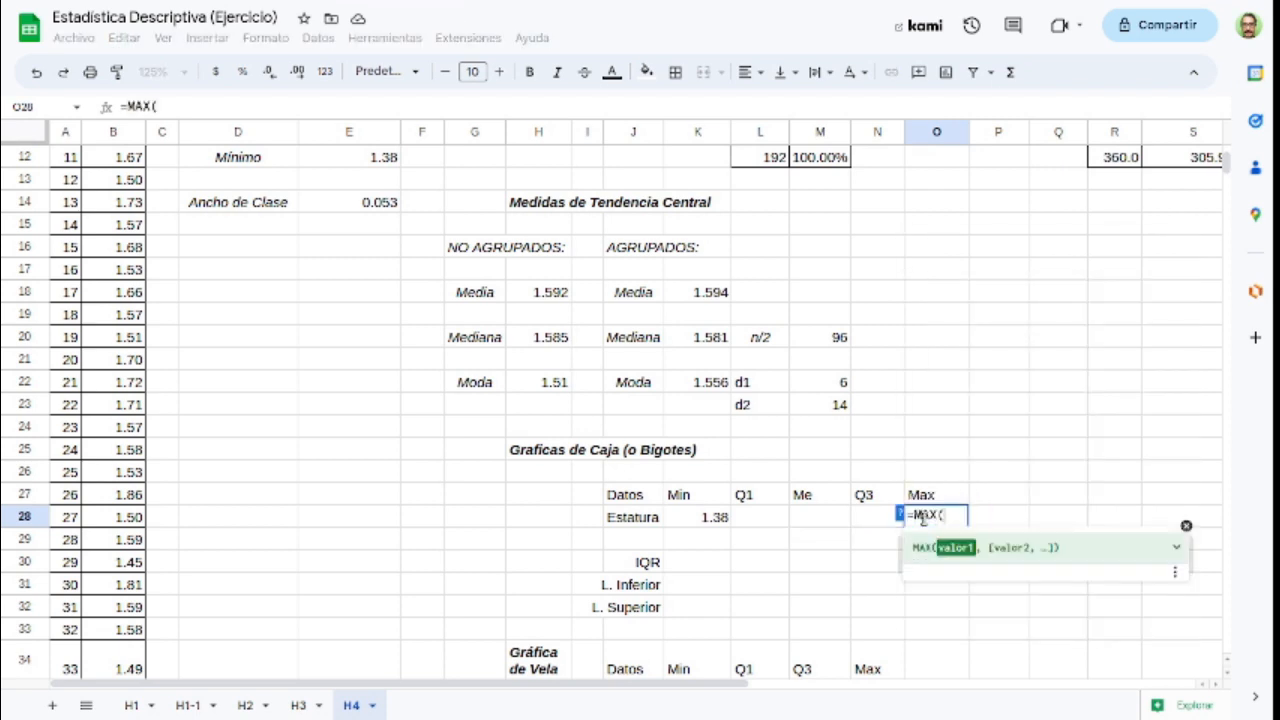
{"action": "left_click", "coordinate": [113, 133]}
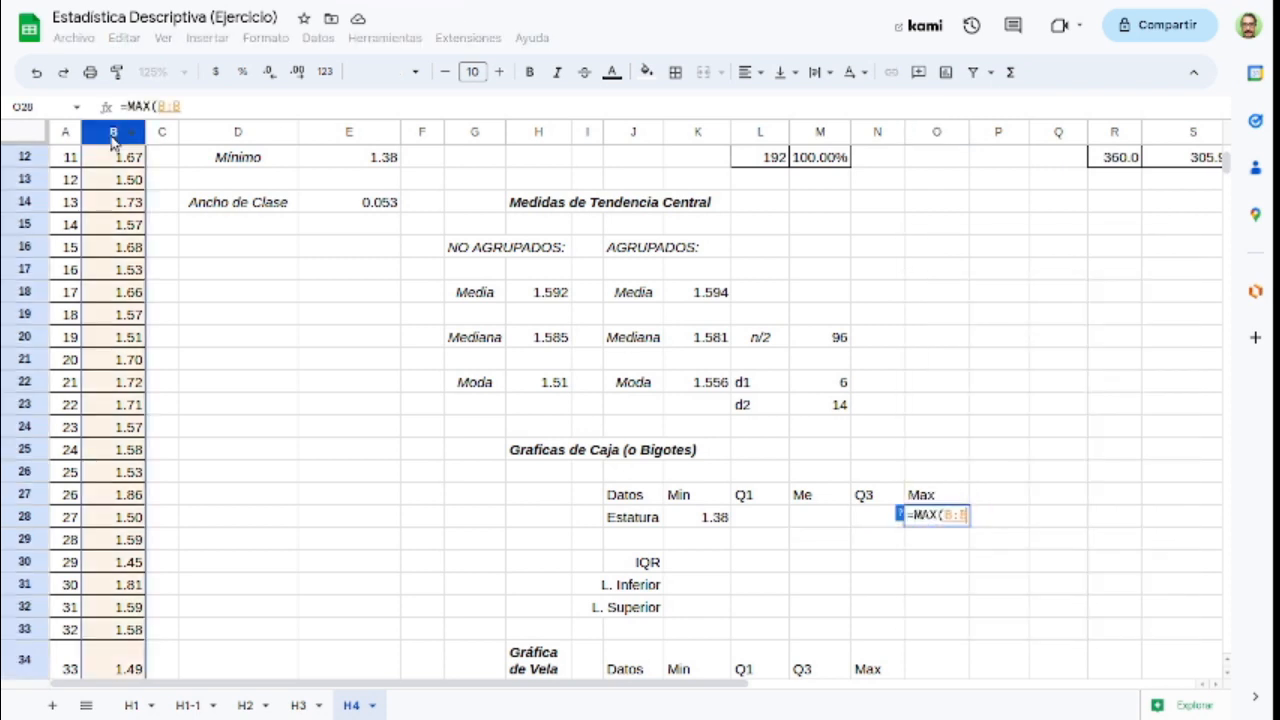
{"action": "type", "text": ")"}
{"action": "key", "text": "Return"}
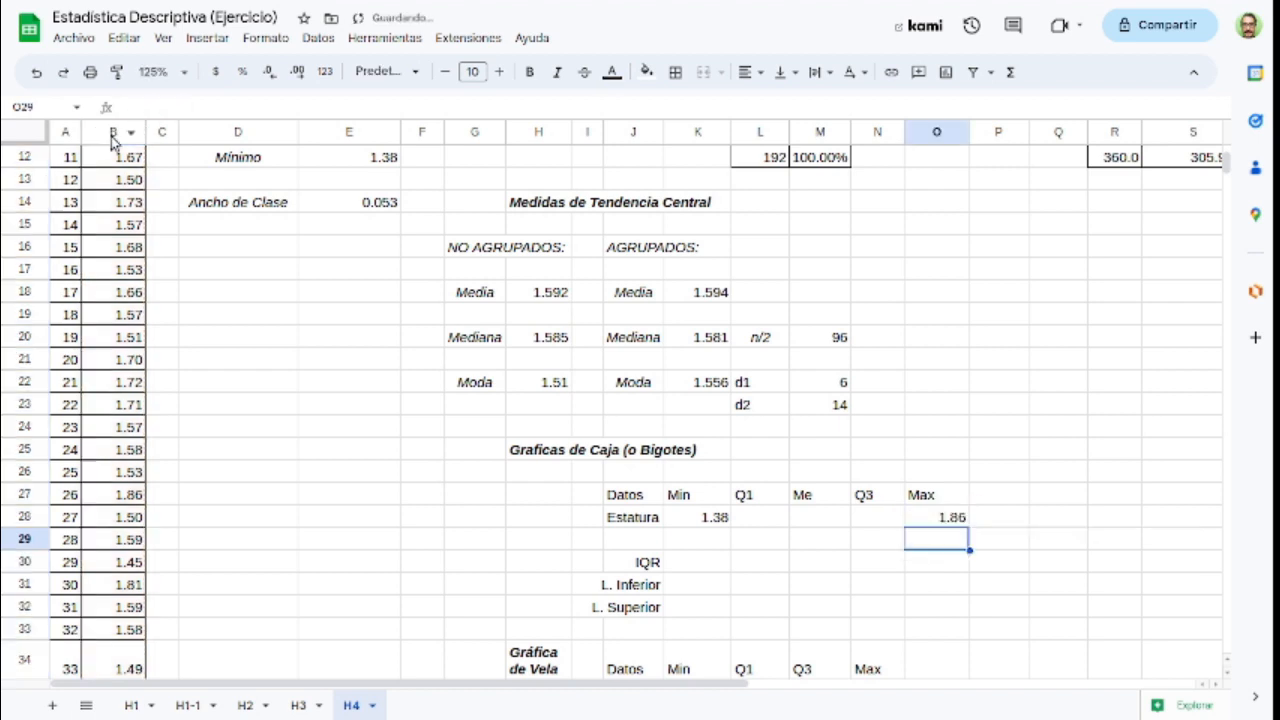
Step: Calculate the median height in M28 with =MEDIANA(B:B) and check it against the ungrouped median in H20
{"action": "left_click", "coordinate": [828, 517]}
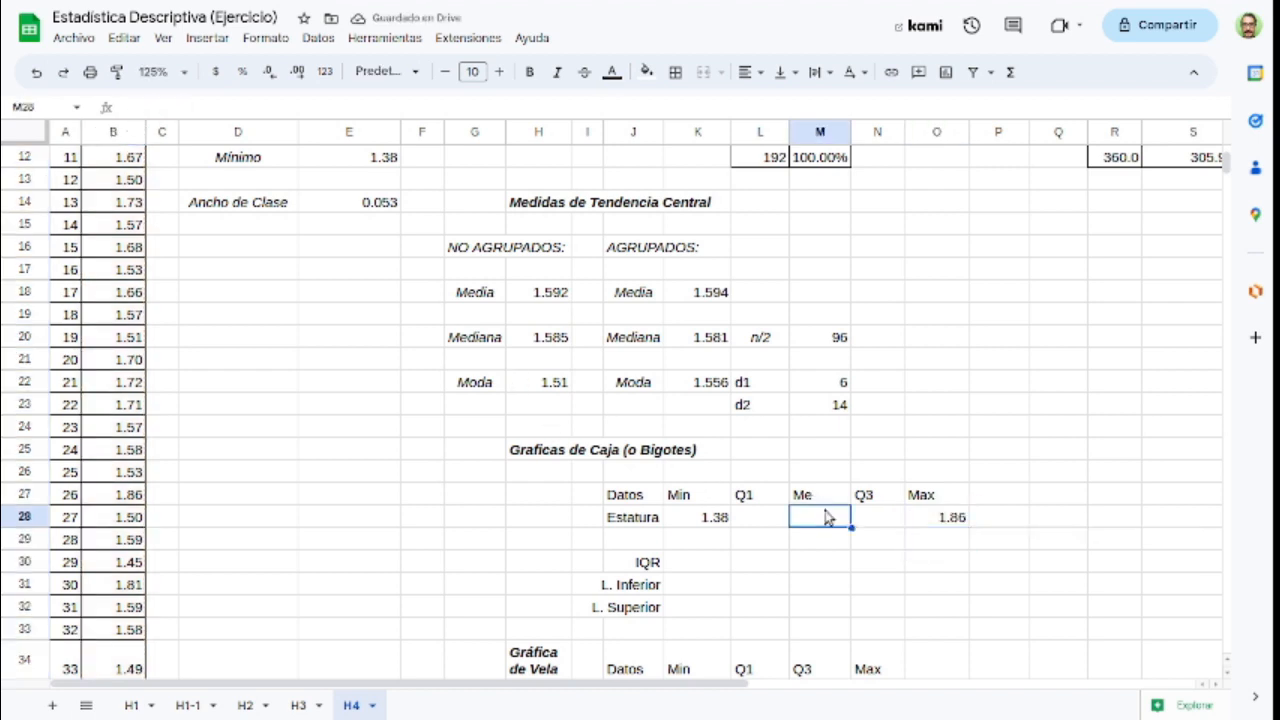
{"action": "type", "text": "=MEDIANA("}
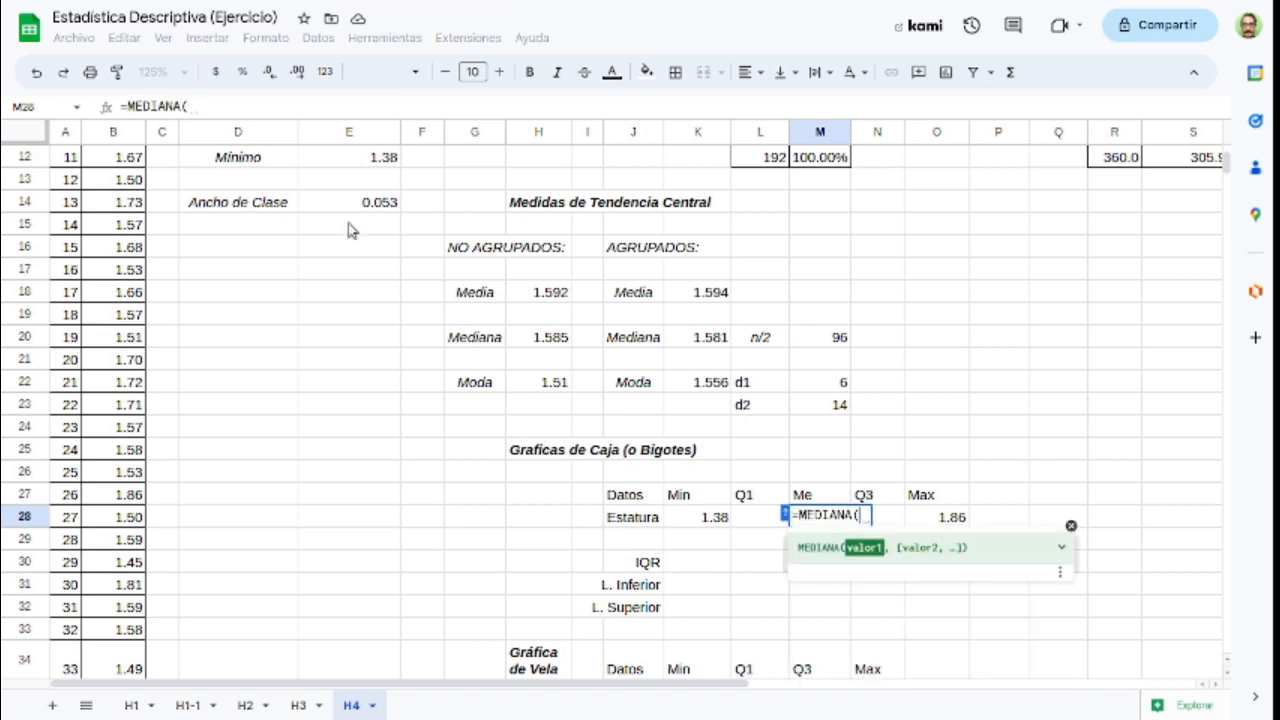
{"action": "left_click", "coordinate": [116, 134]}
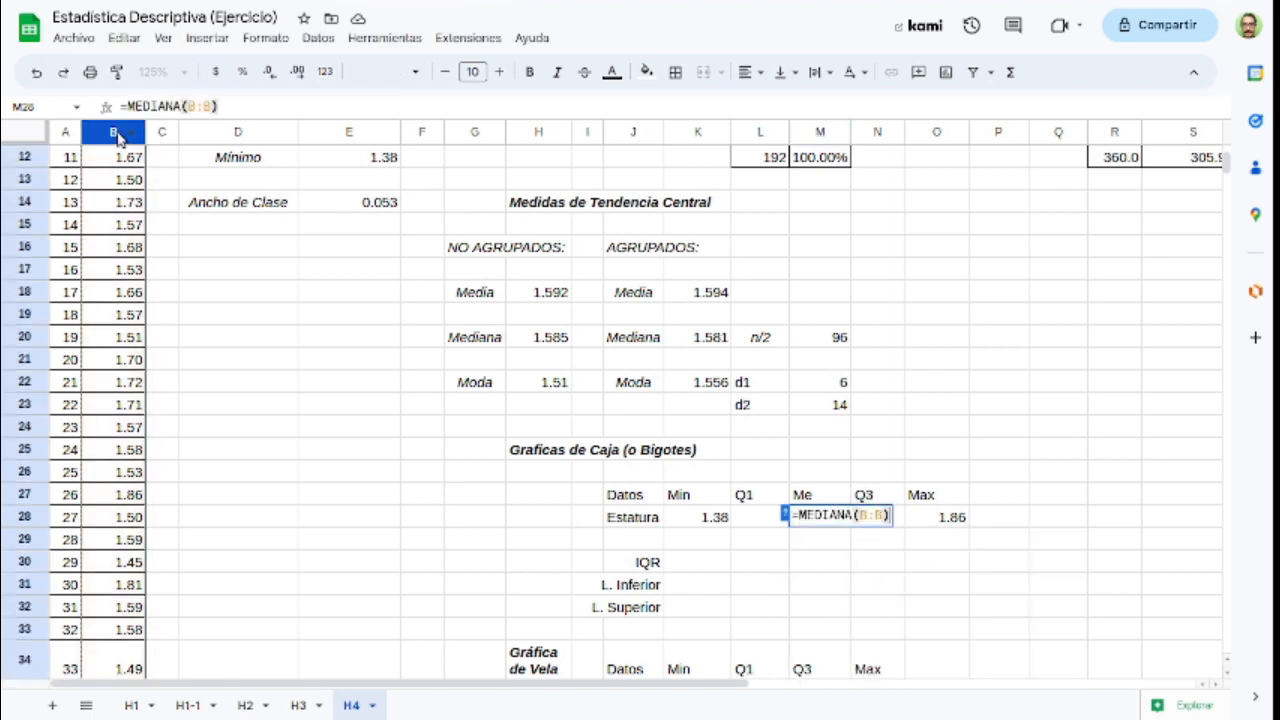
{"action": "type", "text": ")"}
{"action": "key", "text": "Return"}
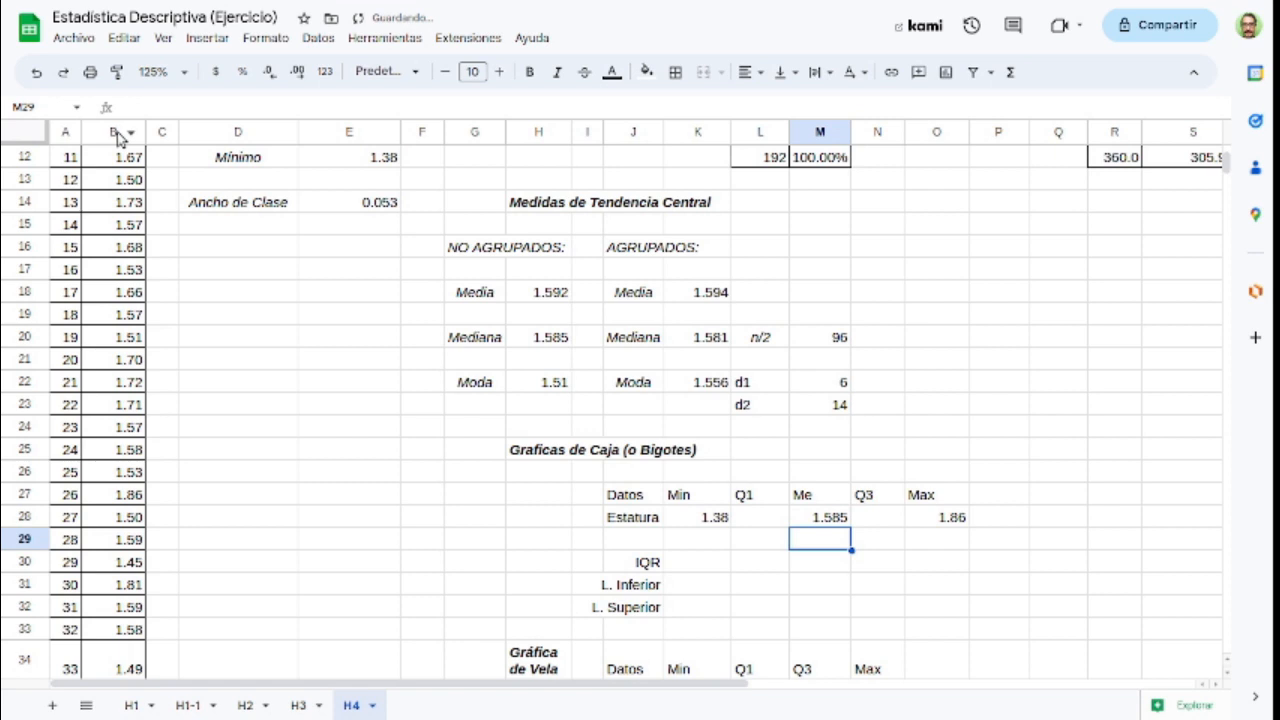
{"action": "left_click", "coordinate": [542, 345]}
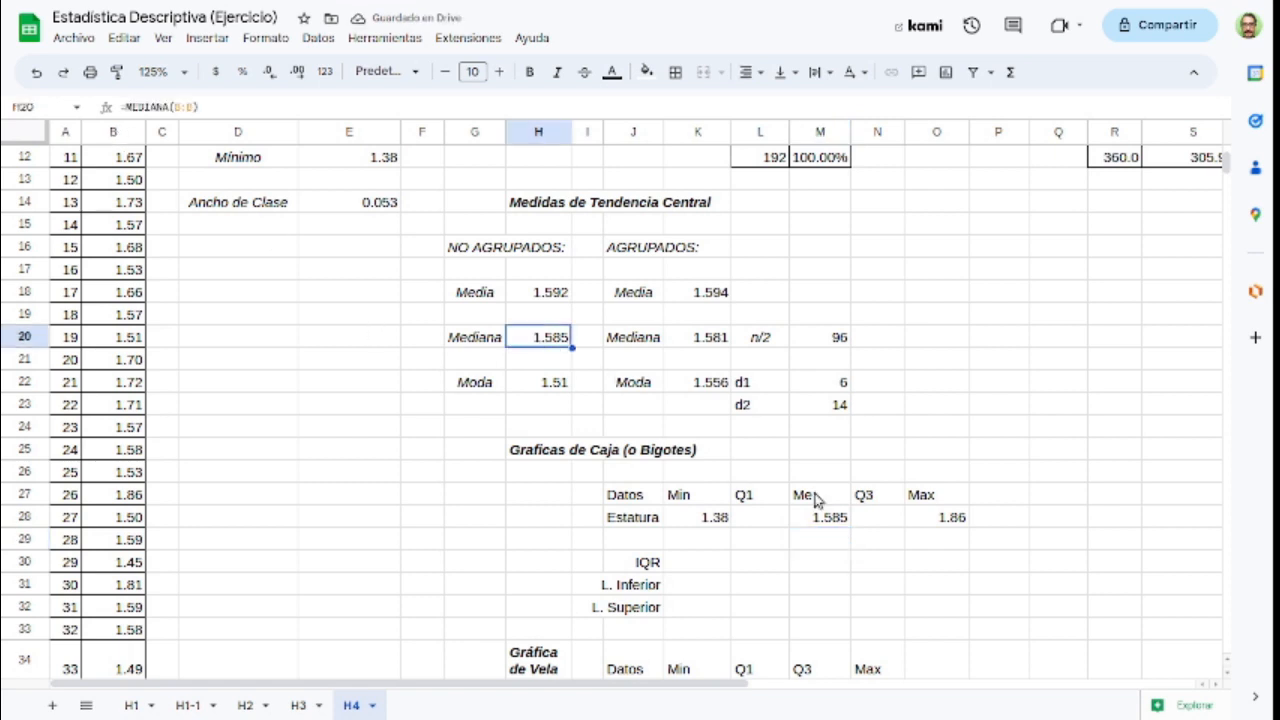
Step: Calculate the first quartile of the heights in L28 with =CUARTIL(B:B,1)
{"action": "left_click", "coordinate": [757, 517]}
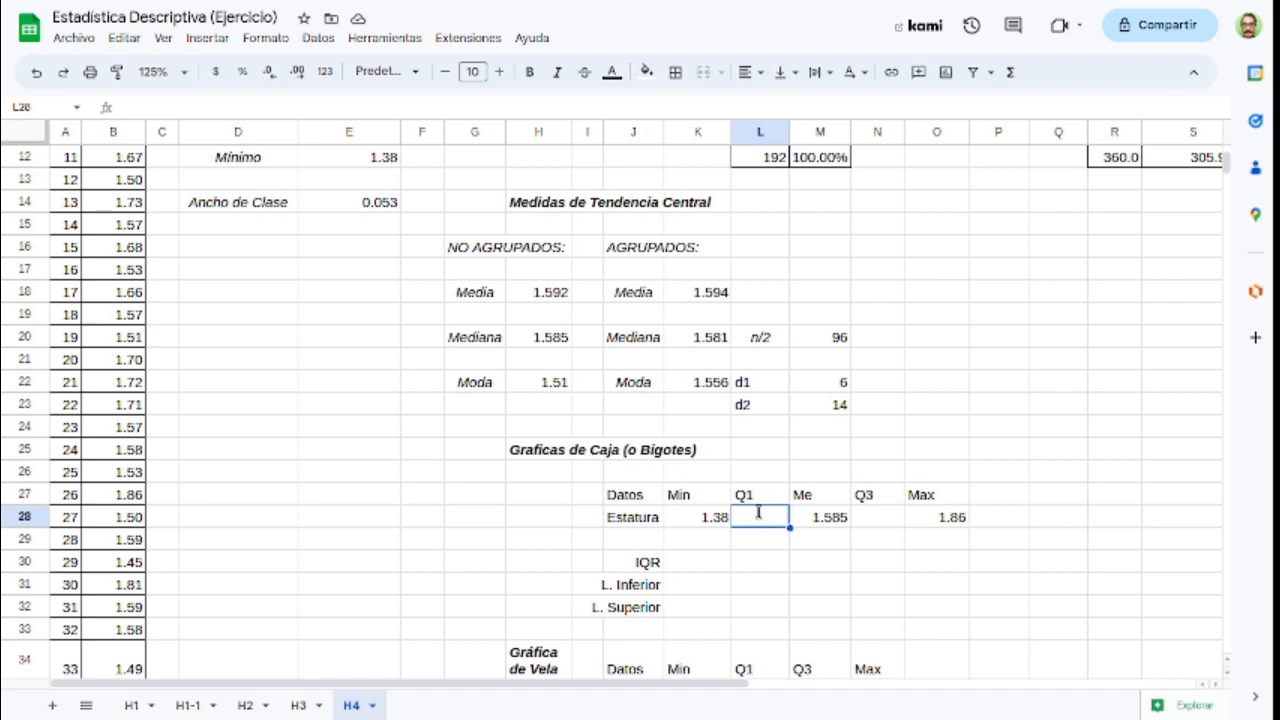
{"action": "type", "text": "=cuartil"}
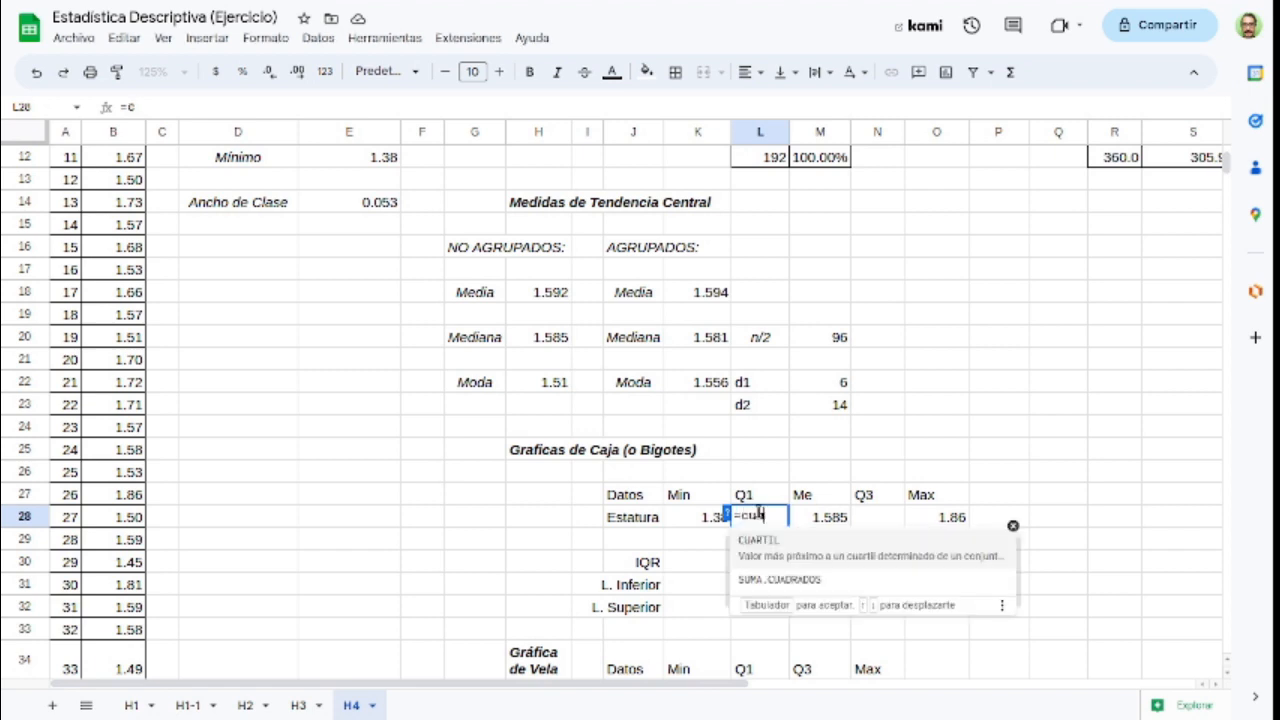
{"action": "key", "text": "Tab"}
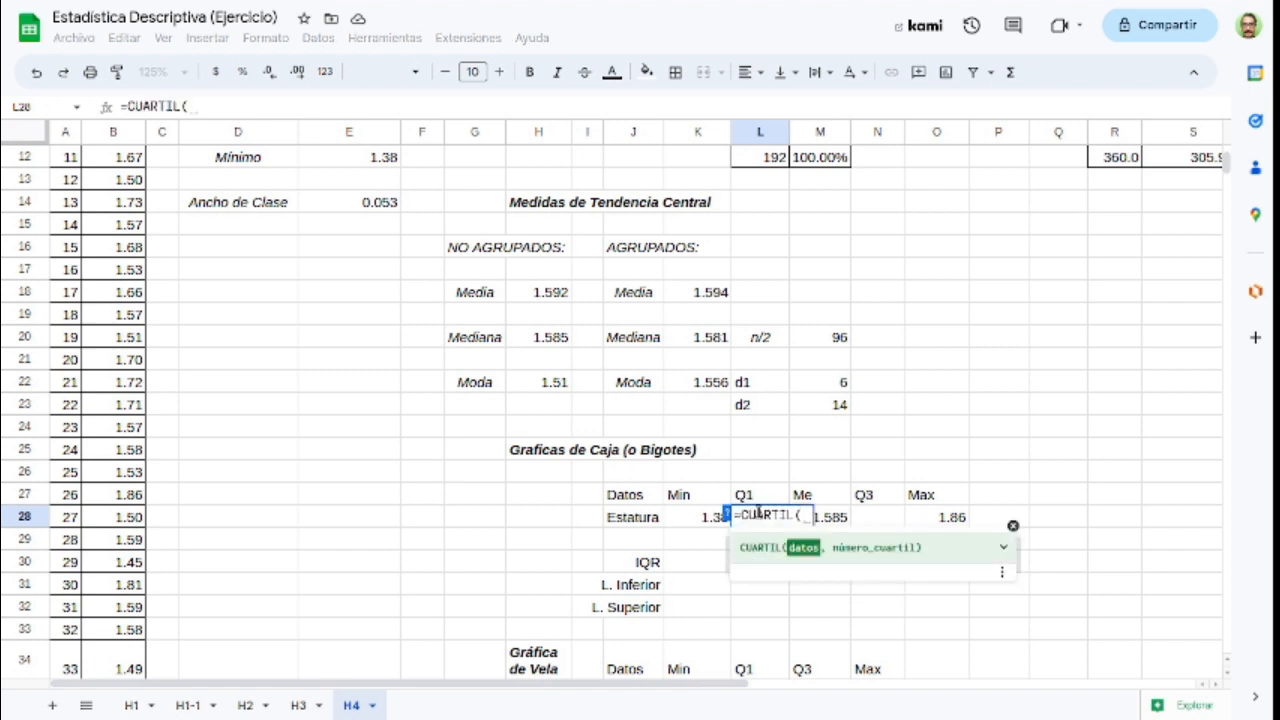
{"action": "left_click", "coordinate": [114, 136]}
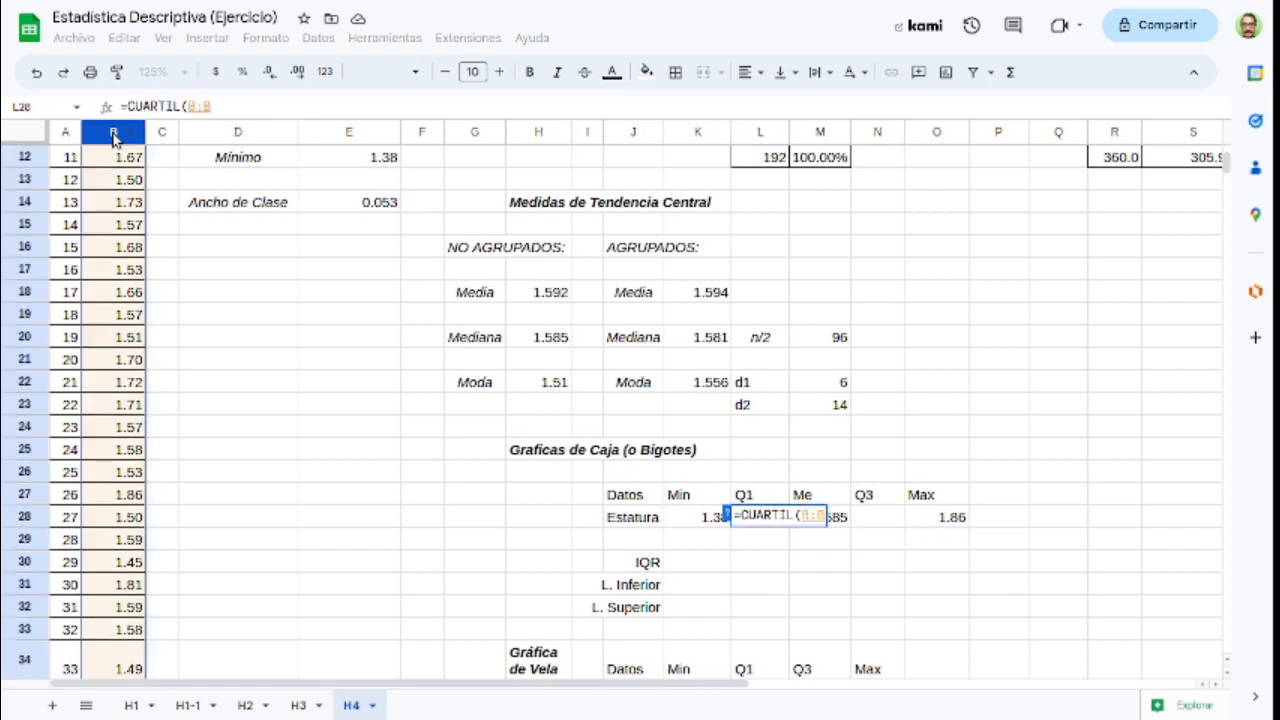
{"action": "type", "text": ","}
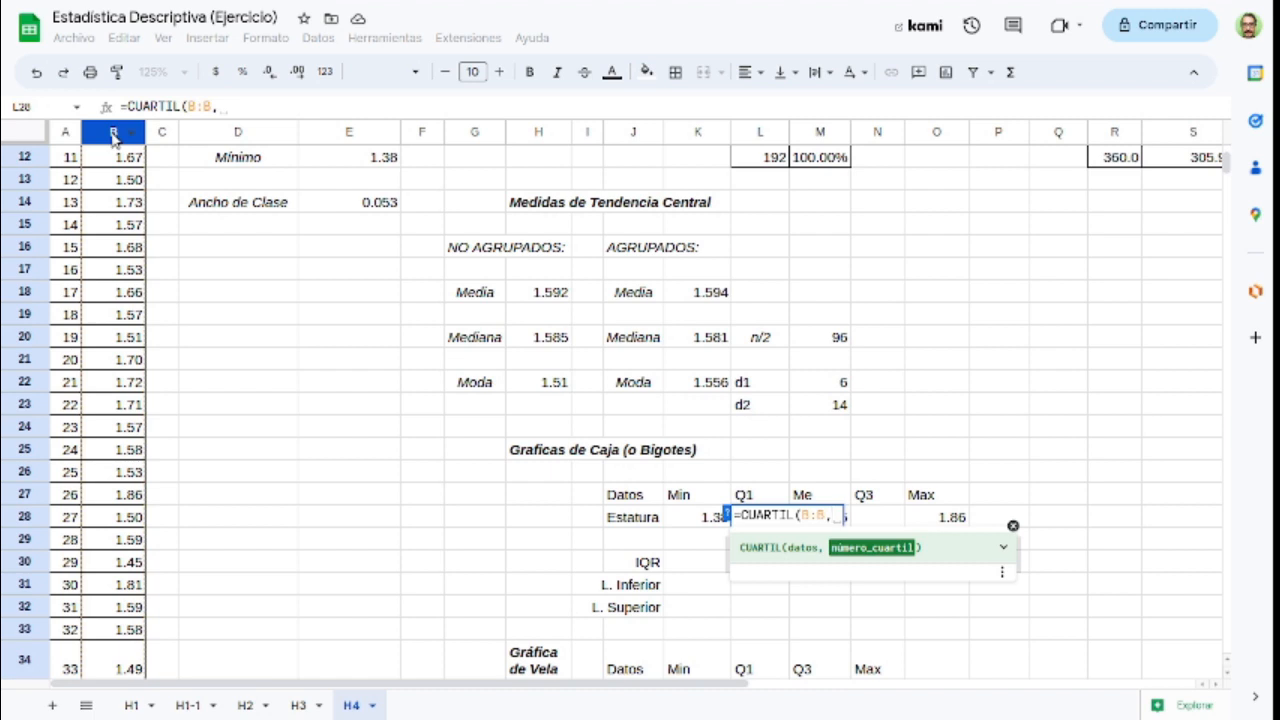
{"action": "type", "text": "1"}
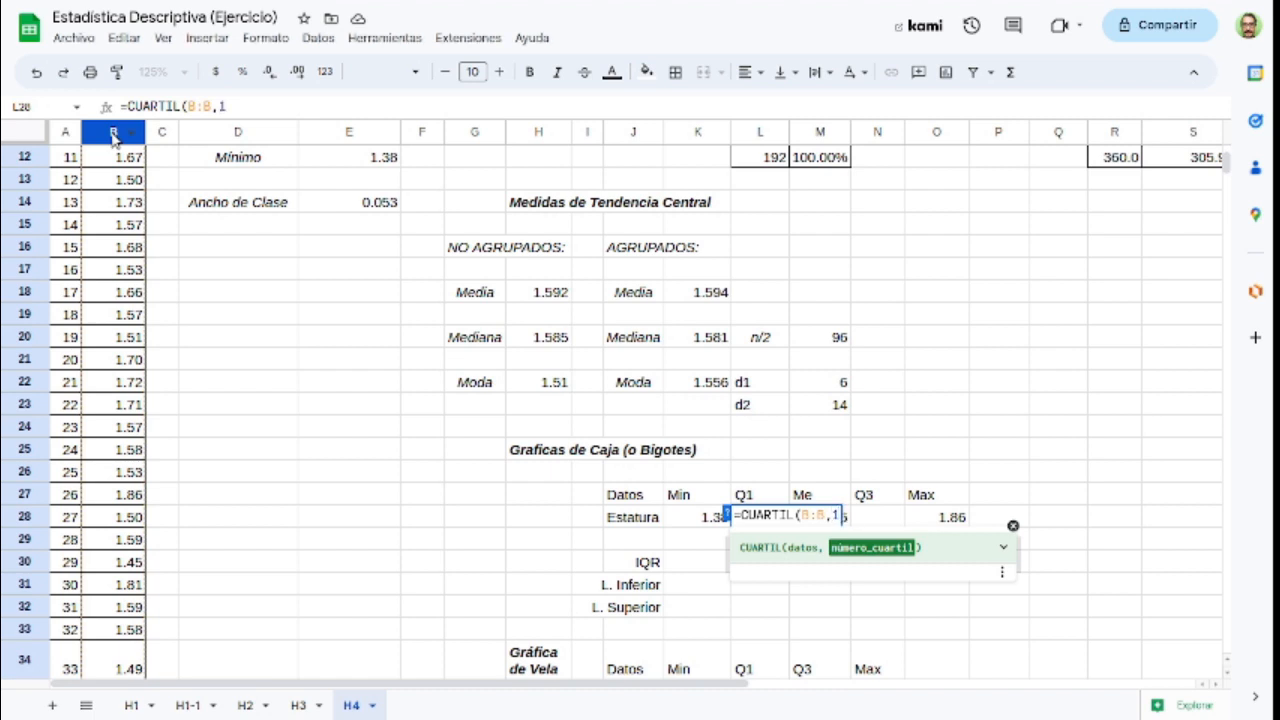
{"action": "type", "text": ")"}
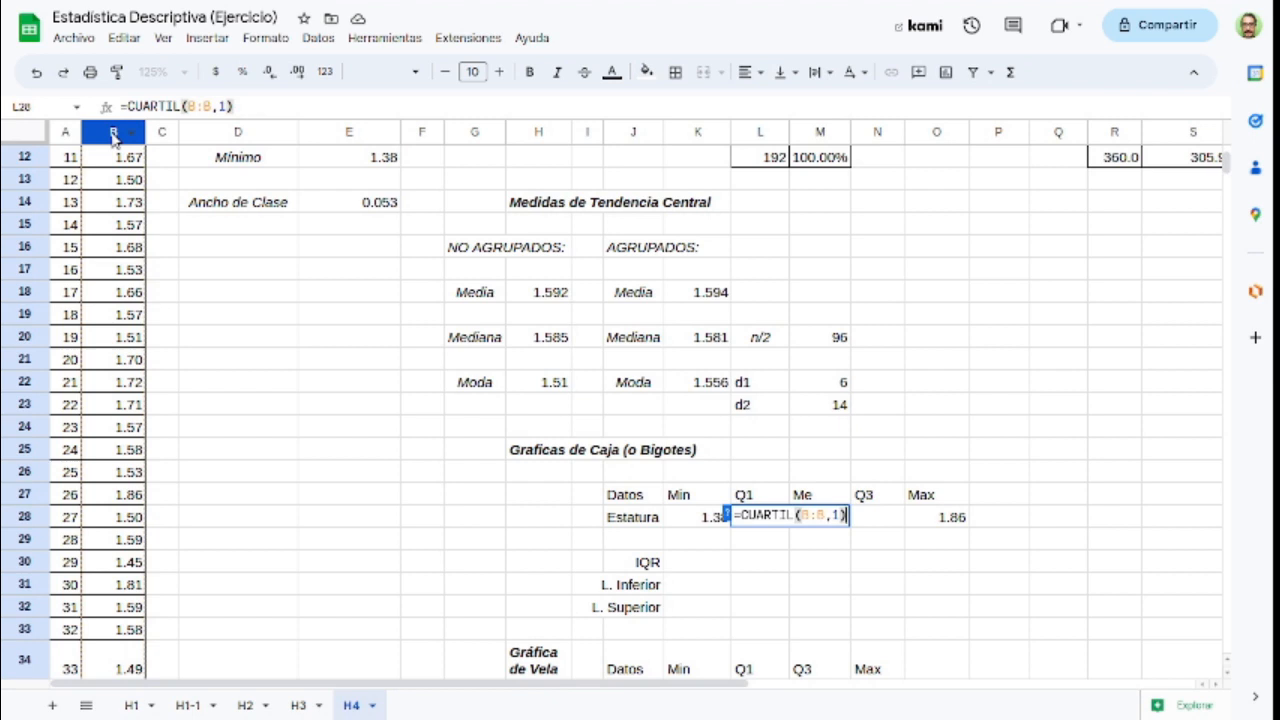
{"action": "key", "text": "Return"}
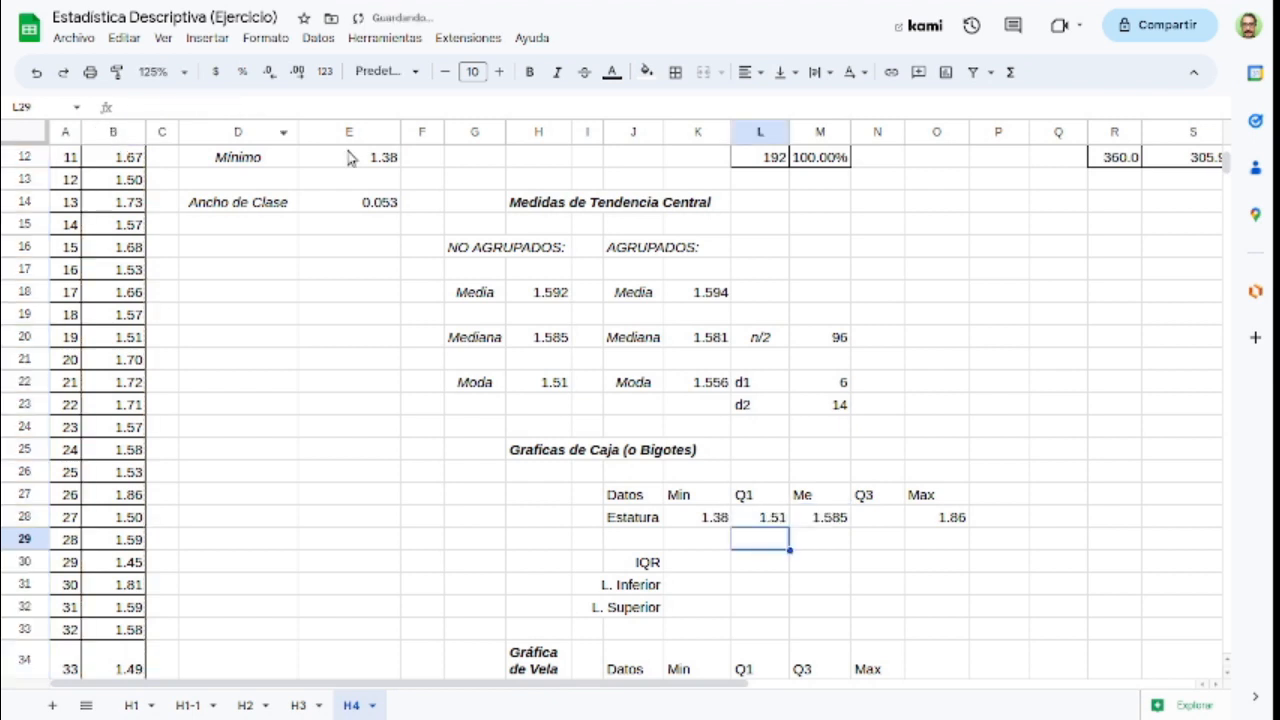
Step: Calculate the third quartile of the heights in N28 with =CUARTIL(B:B,3)
{"action": "left_click", "coordinate": [869, 519]}
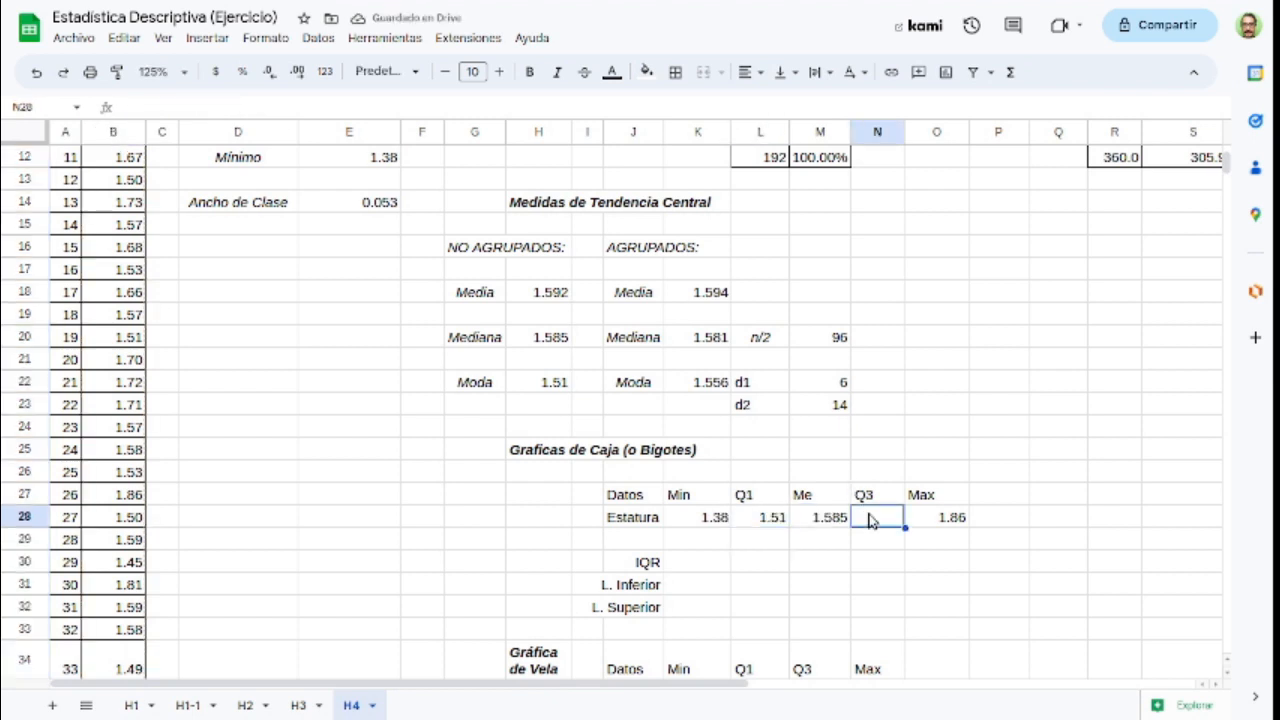
{"action": "type", "text": "=cuart"}
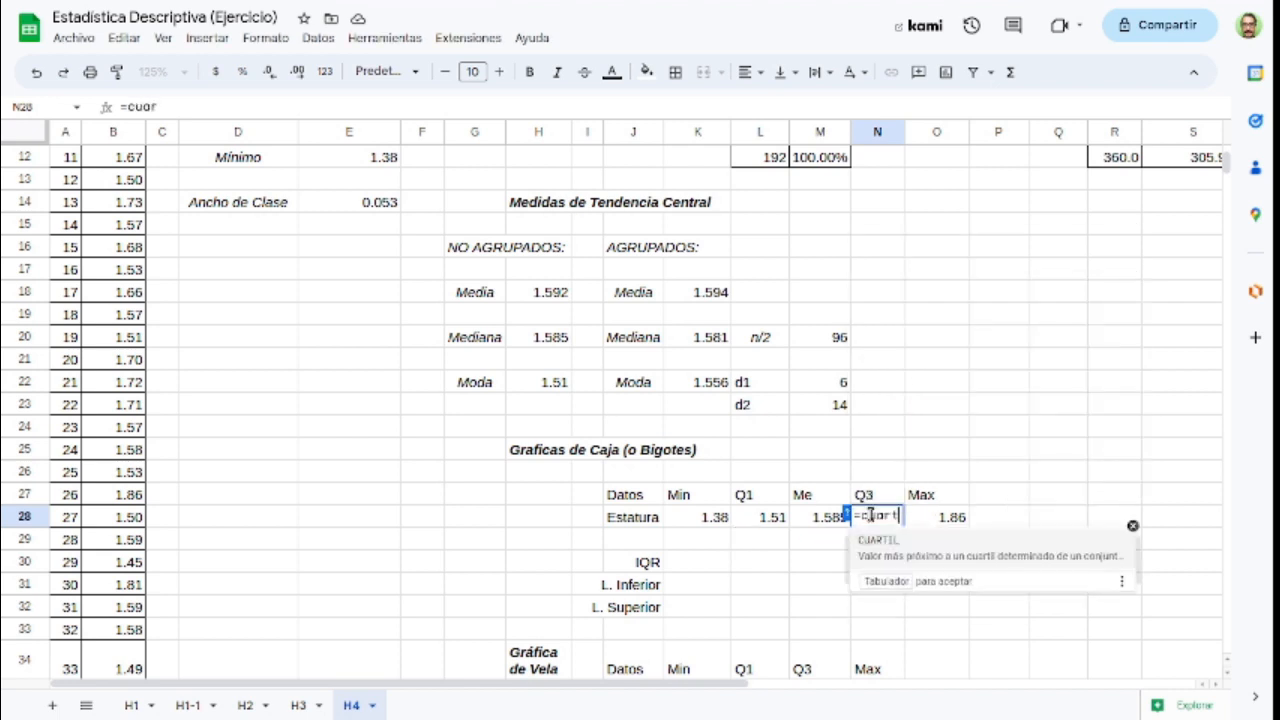
{"action": "key", "text": "Tab"}
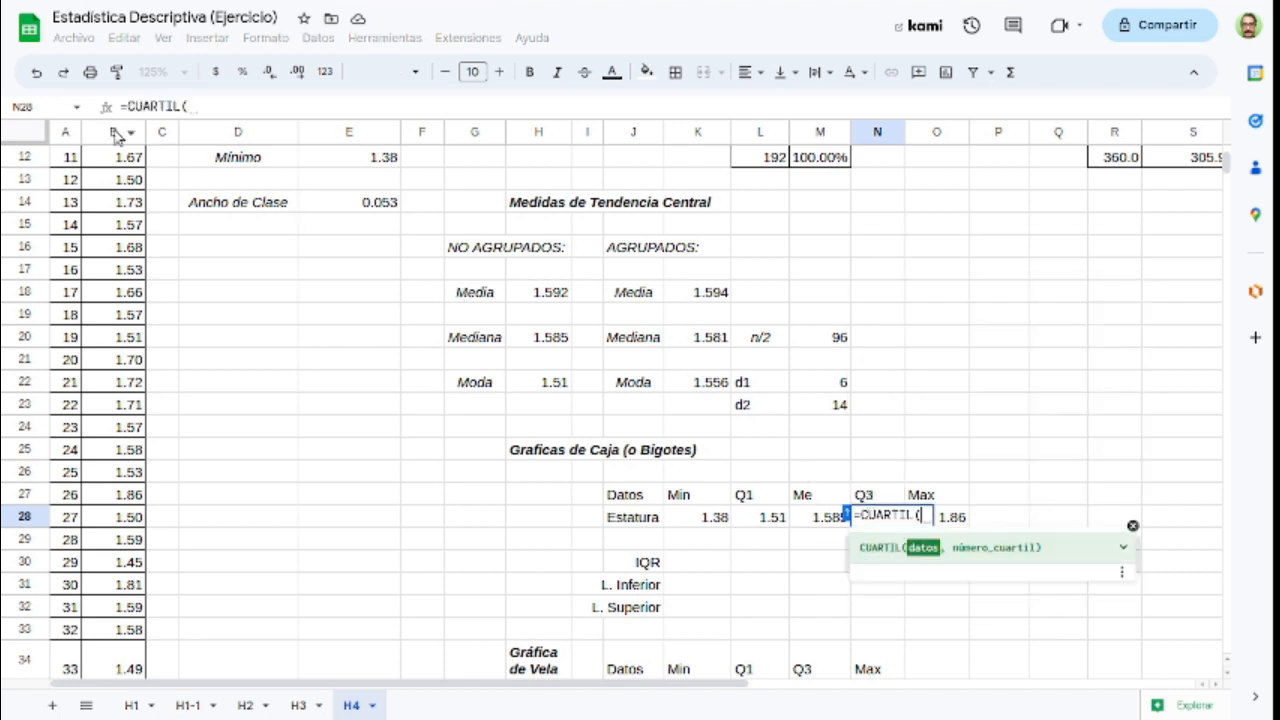
{"action": "left_click", "coordinate": [117, 133]}
{"action": "type", "text": ",3)"}
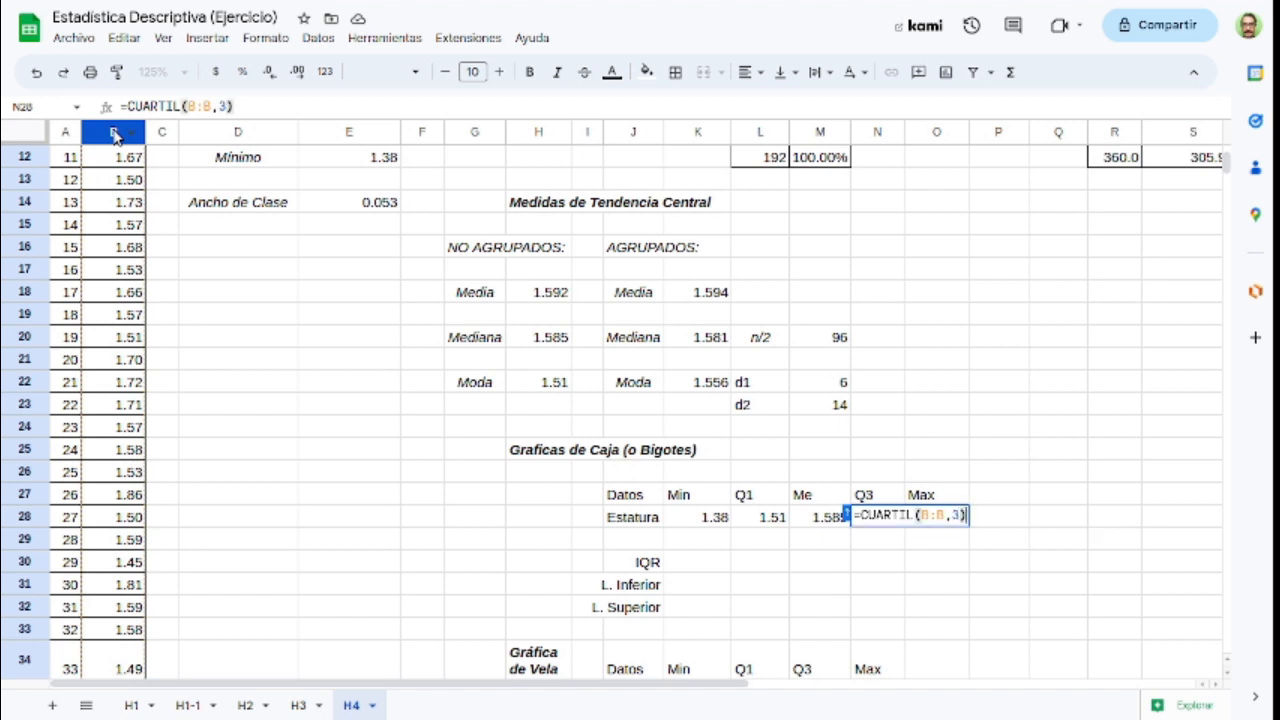
{"action": "key", "text": "Return"}
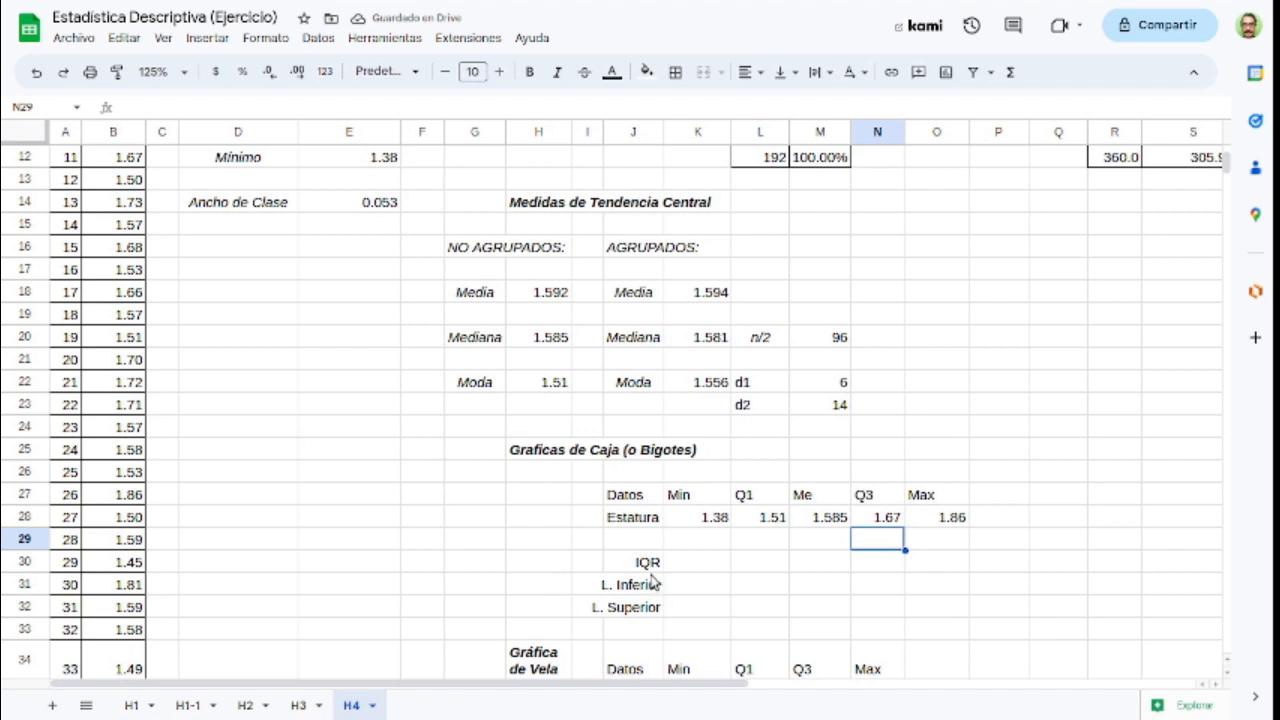
Step: Calculate the interquartile range (IQR) in K30 as Q3 minus Q1 with =N28-L28
{"action": "left_click", "coordinate": [708, 564]}
{"action": "type", "text": "="}
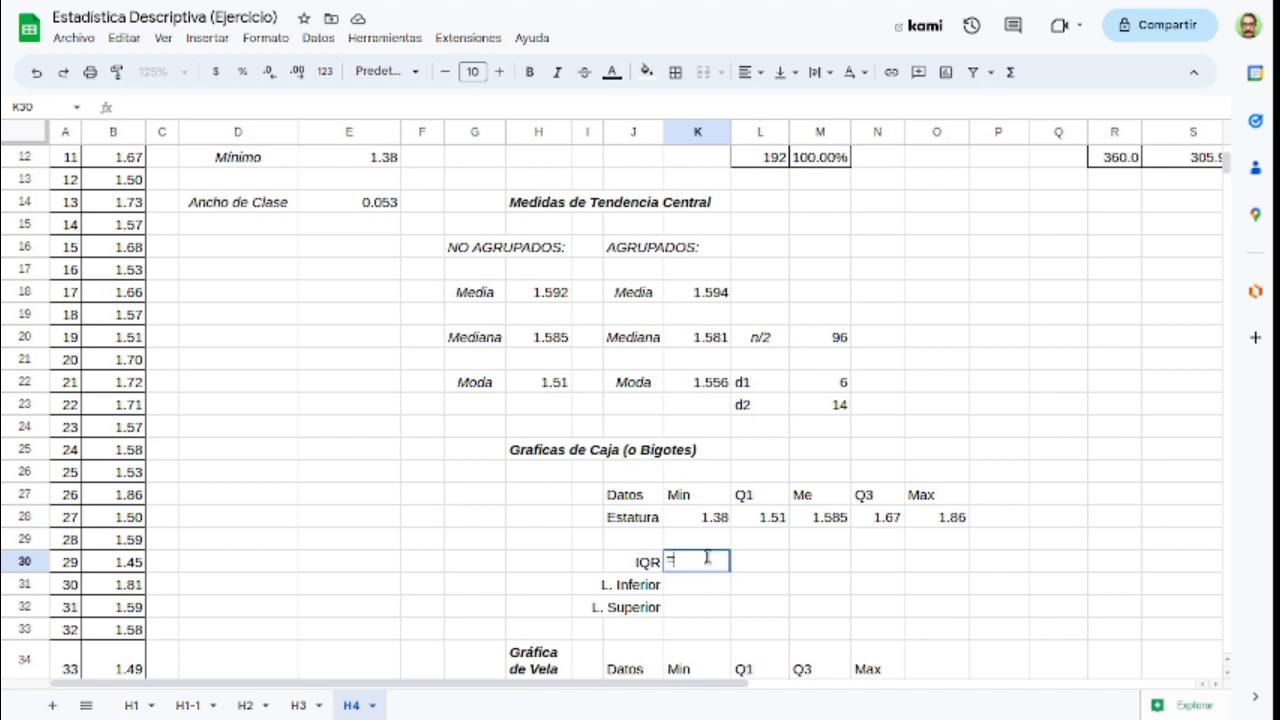
{"action": "left_click", "coordinate": [888, 516]}
{"action": "type", "text": "-"}
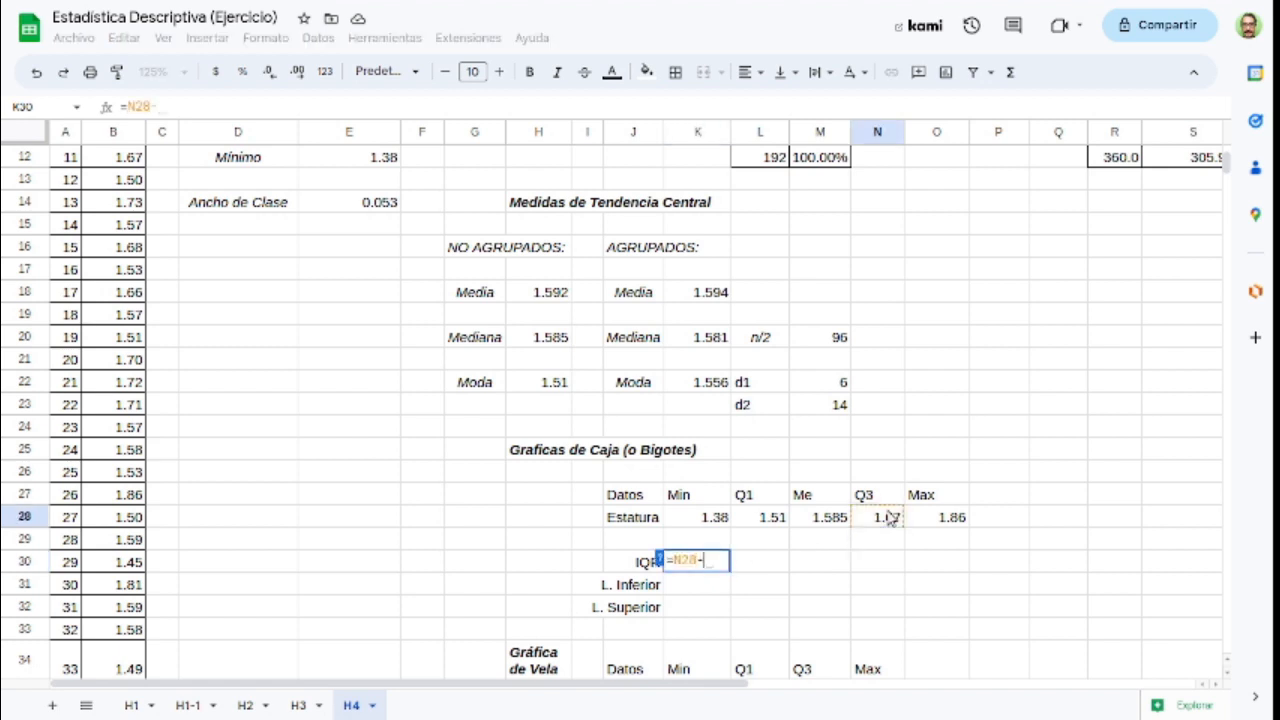
{"action": "left_click", "coordinate": [772, 519]}
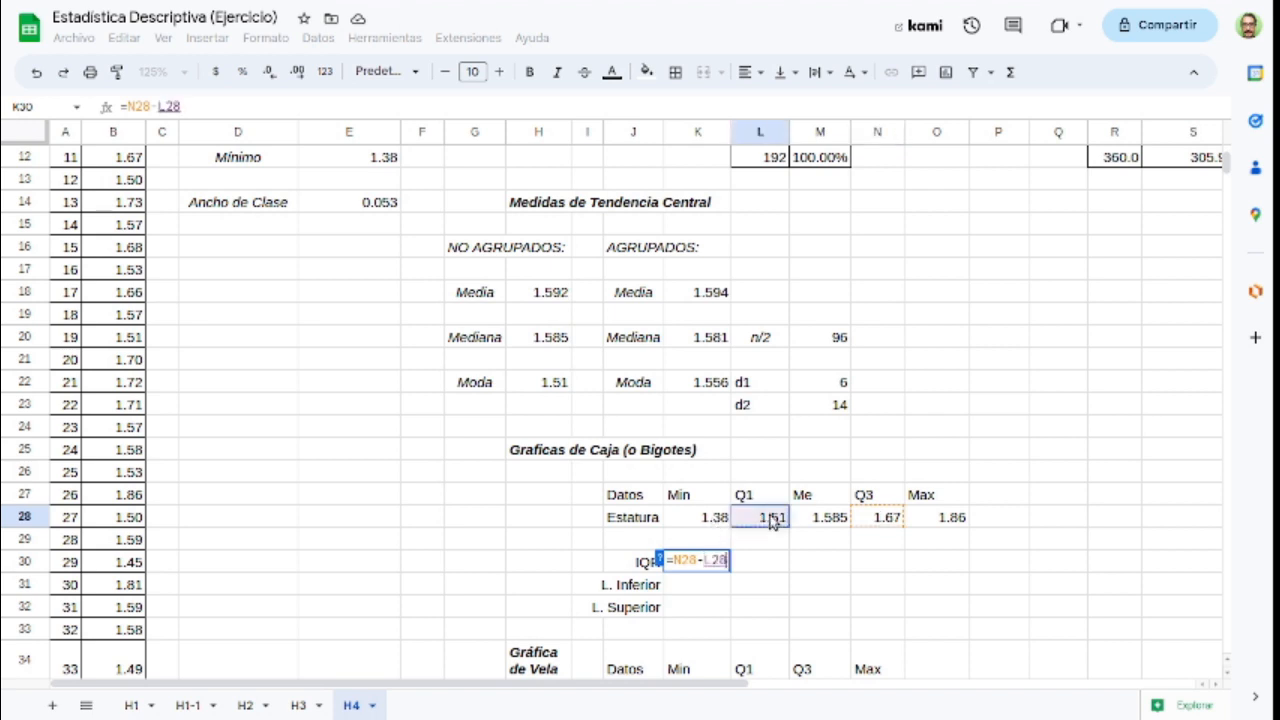
{"action": "key", "text": "Return"}
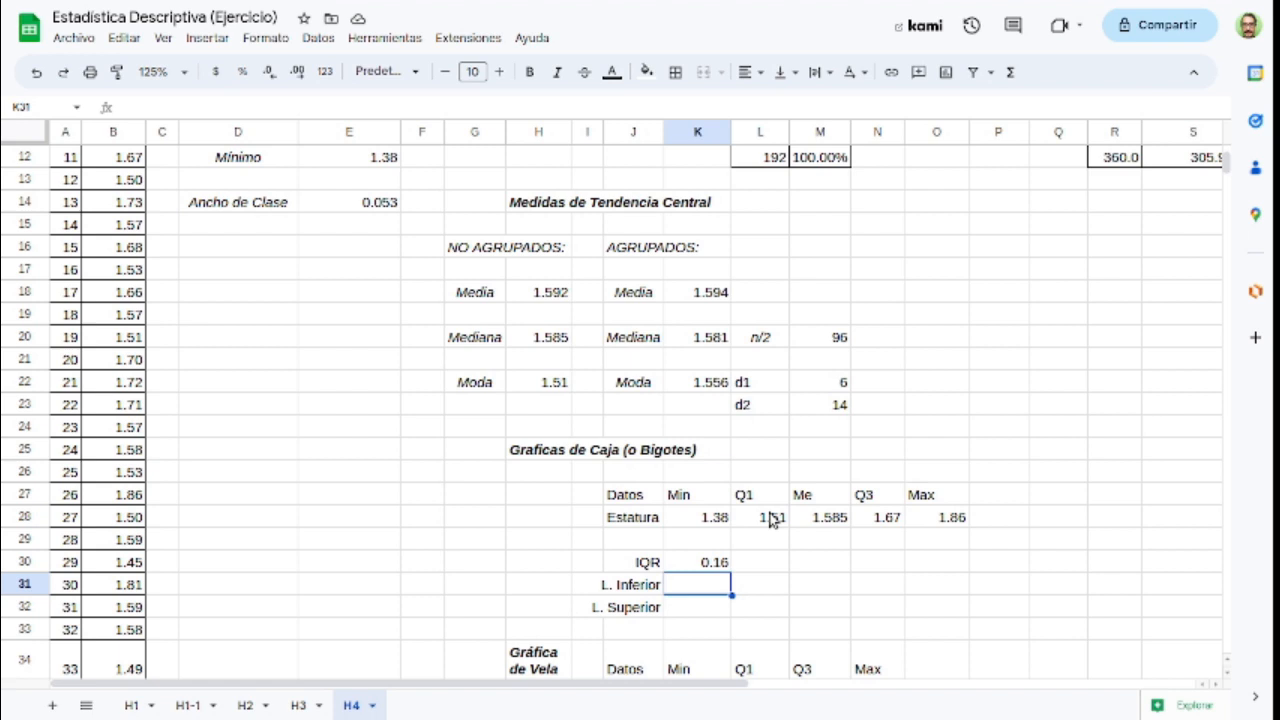
Step: Calculate the lower limit (L. Inferior) in K31 with =L28-1.5*K30 and compare it with the minimum in K28
{"action": "type", "text": "="}
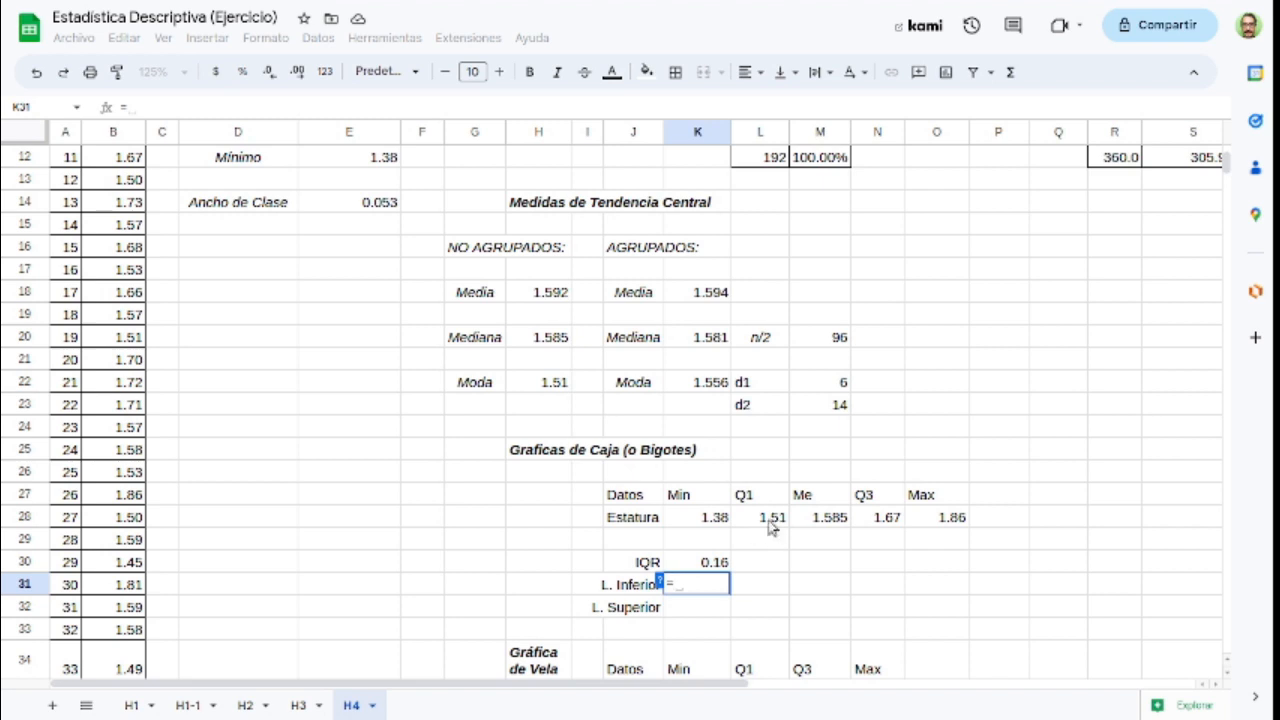
{"action": "left_click", "coordinate": [772, 528]}
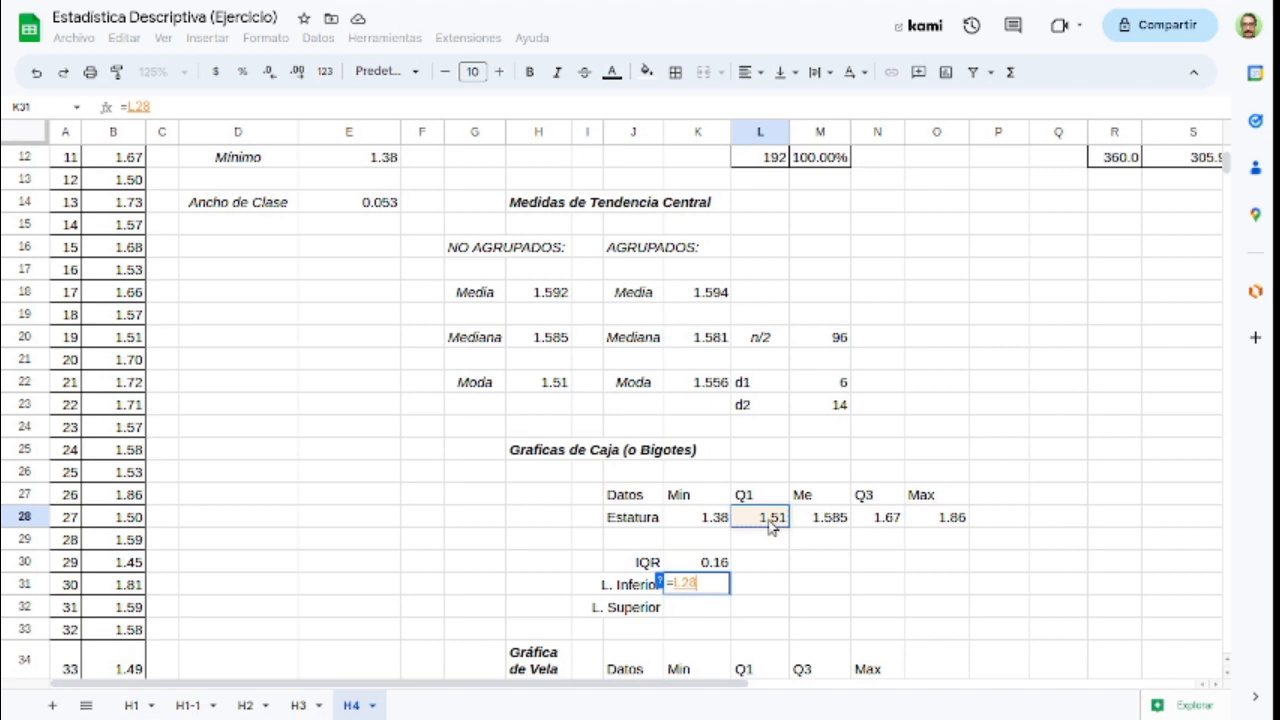
{"action": "type", "text": "-1.5"}
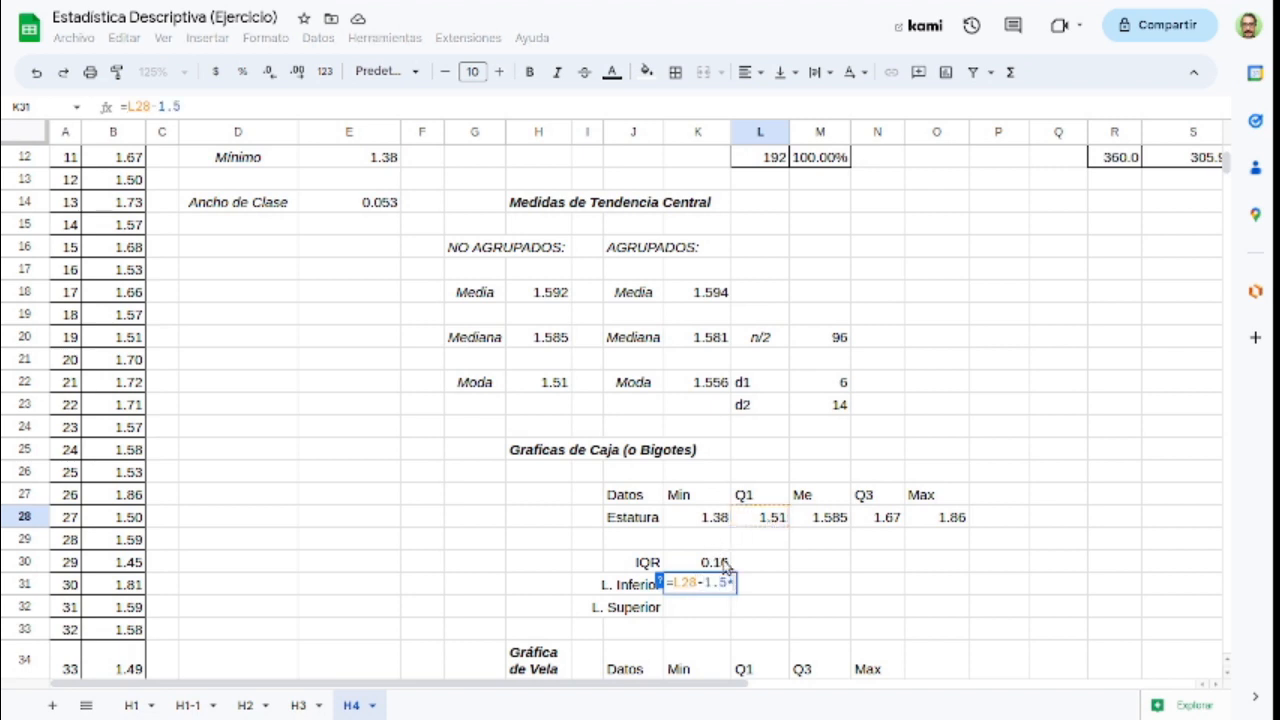
{"action": "type", "text": "*"}
{"action": "left_click", "coordinate": [725, 564]}
{"action": "key", "text": "Return"}
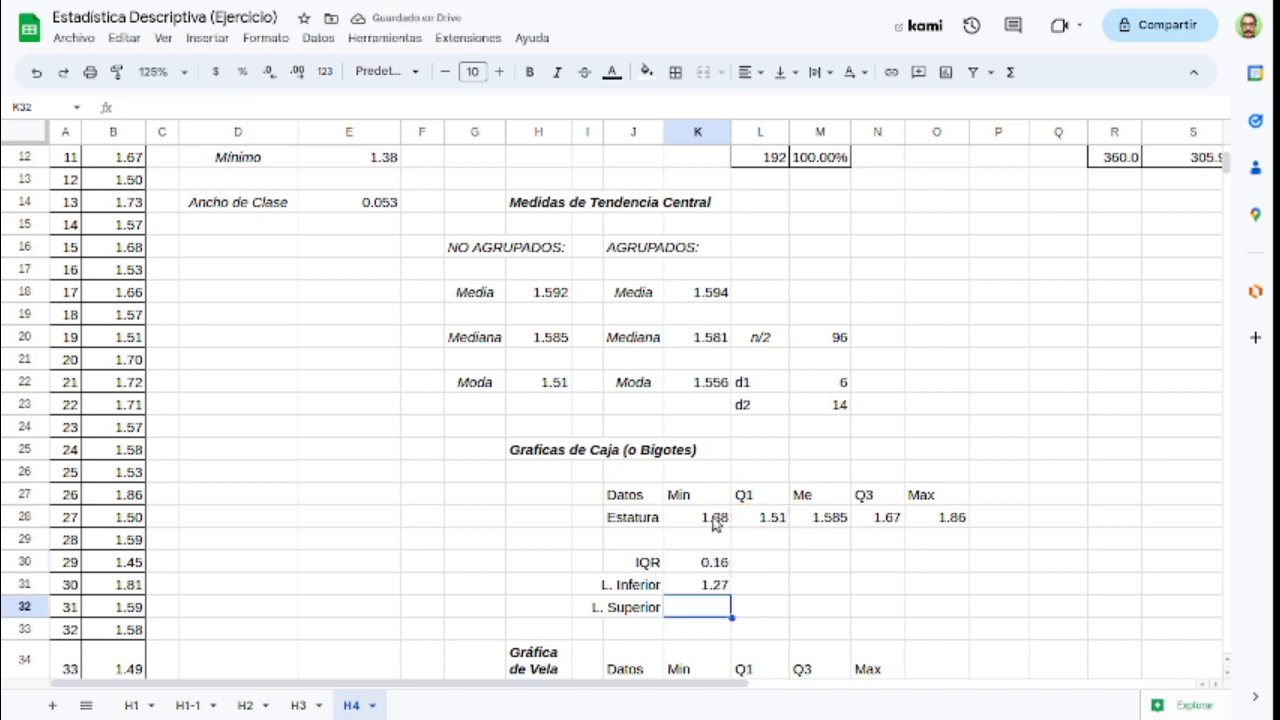
{"action": "left_click", "coordinate": [716, 520]}
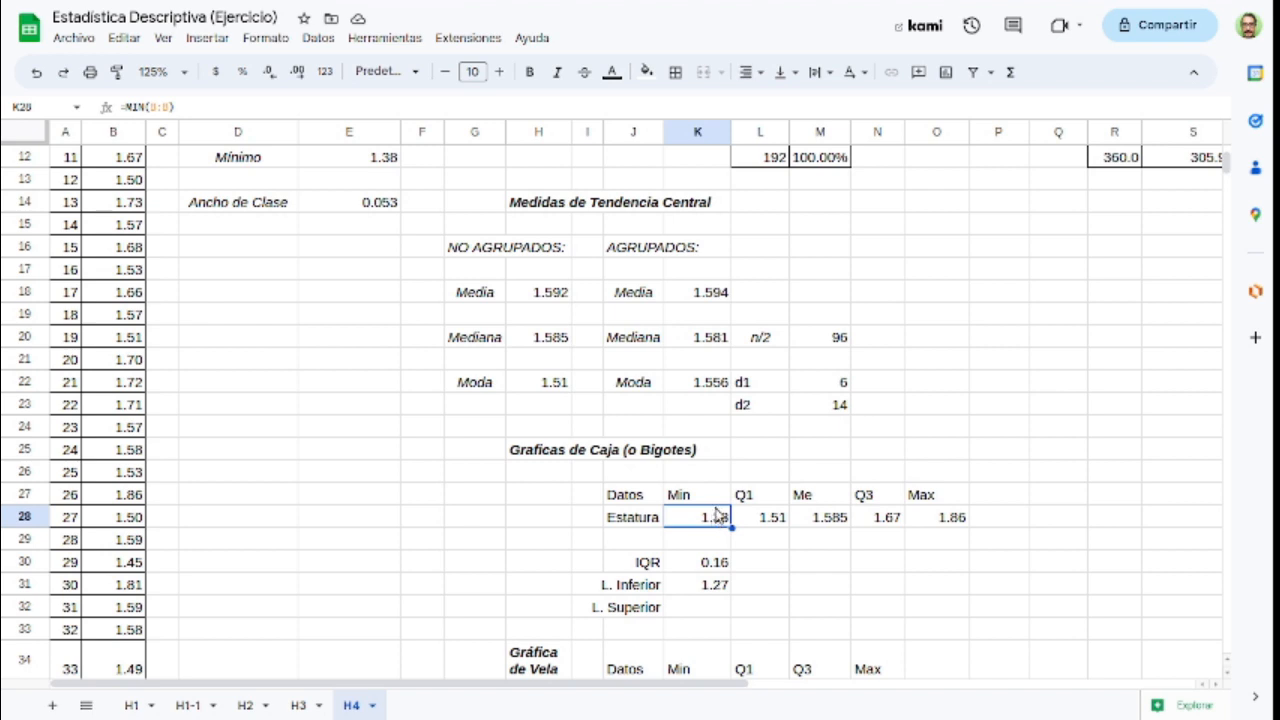
Step: Calculate the upper limit (L. Superior) in K32 with =N28+1.5*K30
{"action": "left_click", "coordinate": [697, 610]}
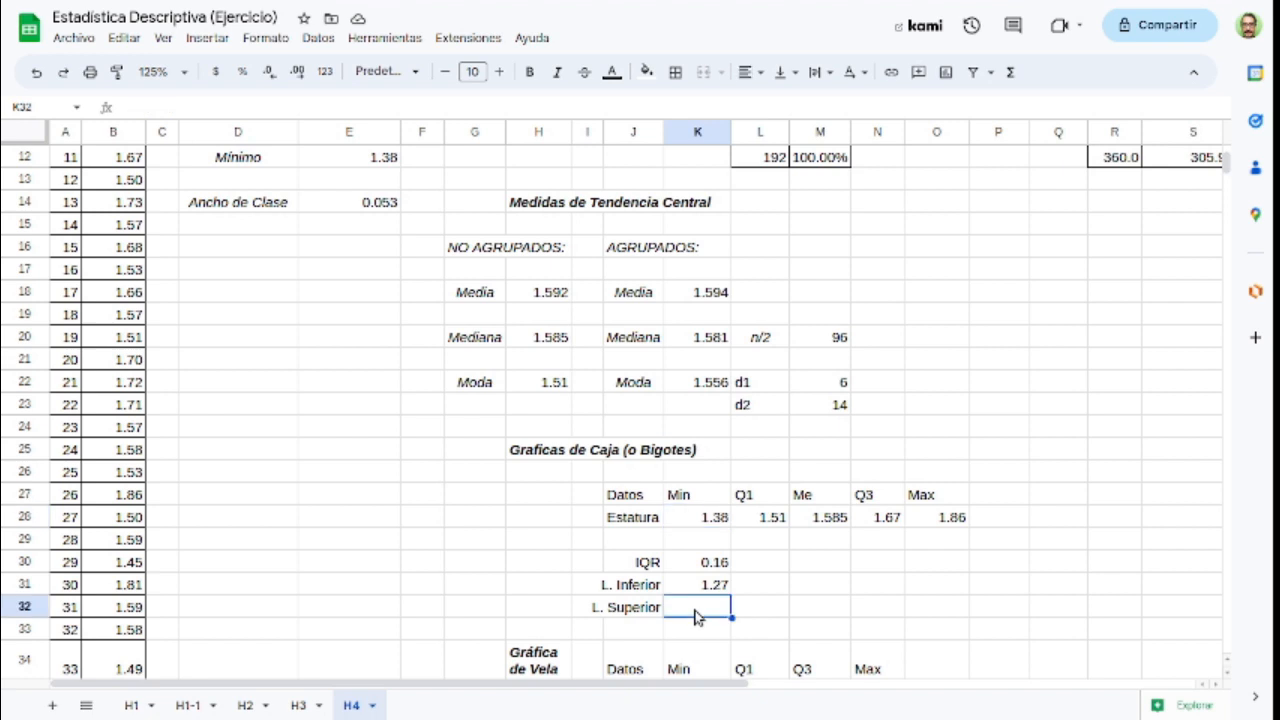
{"action": "type", "text": "="}
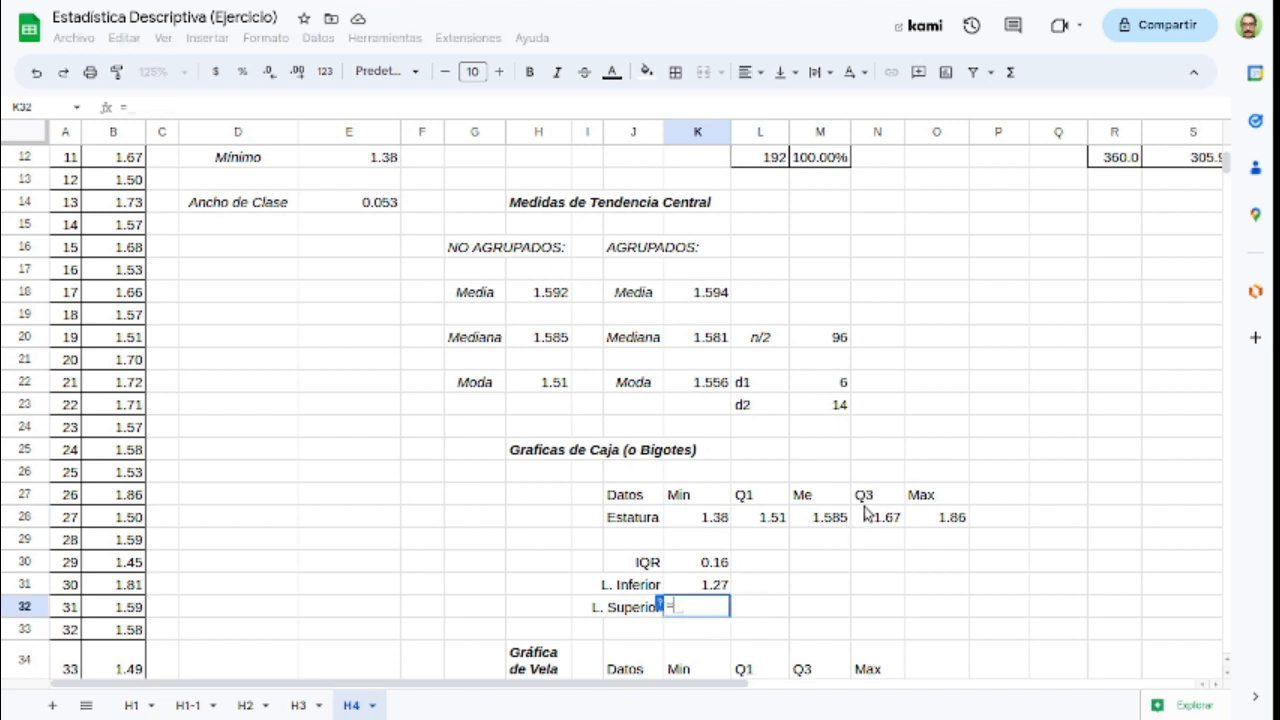
{"action": "left_click_drag", "start_coordinate": [864, 508], "coordinate": [864, 504]}
{"action": "key", "text": "Down"}
{"action": "key", "text": "Up"}
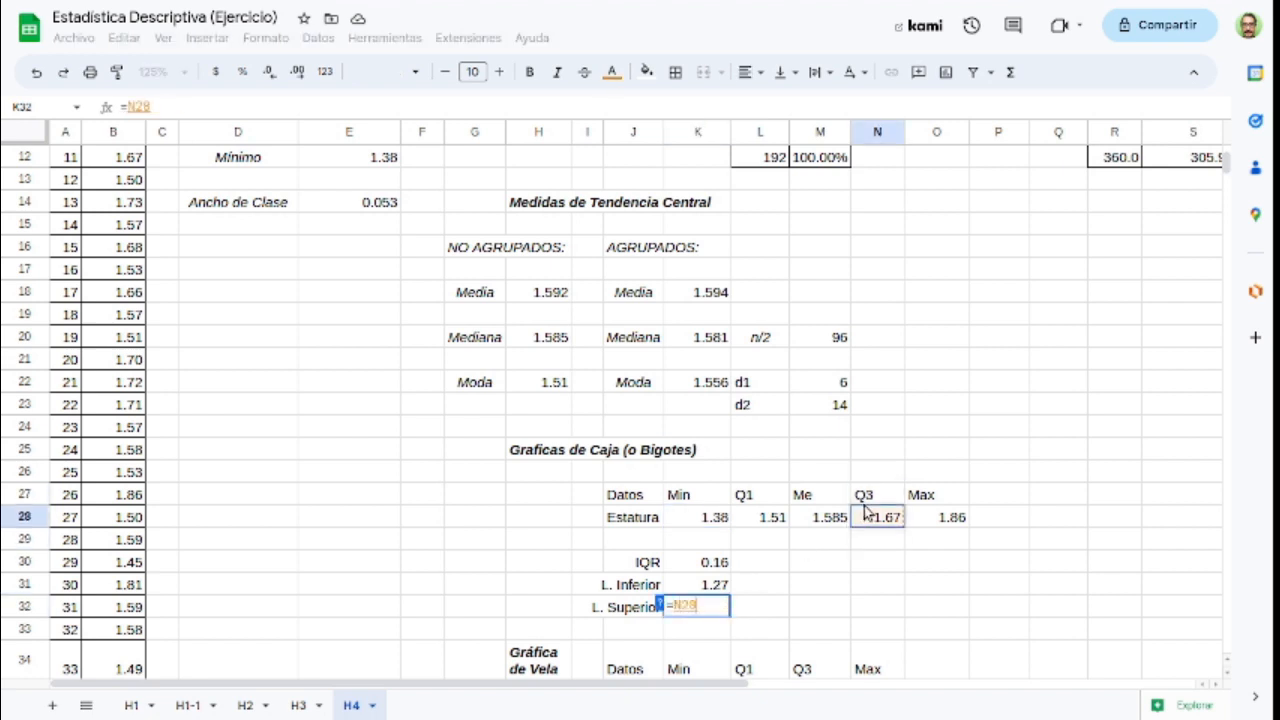
{"action": "type", "text": "+1.5"}
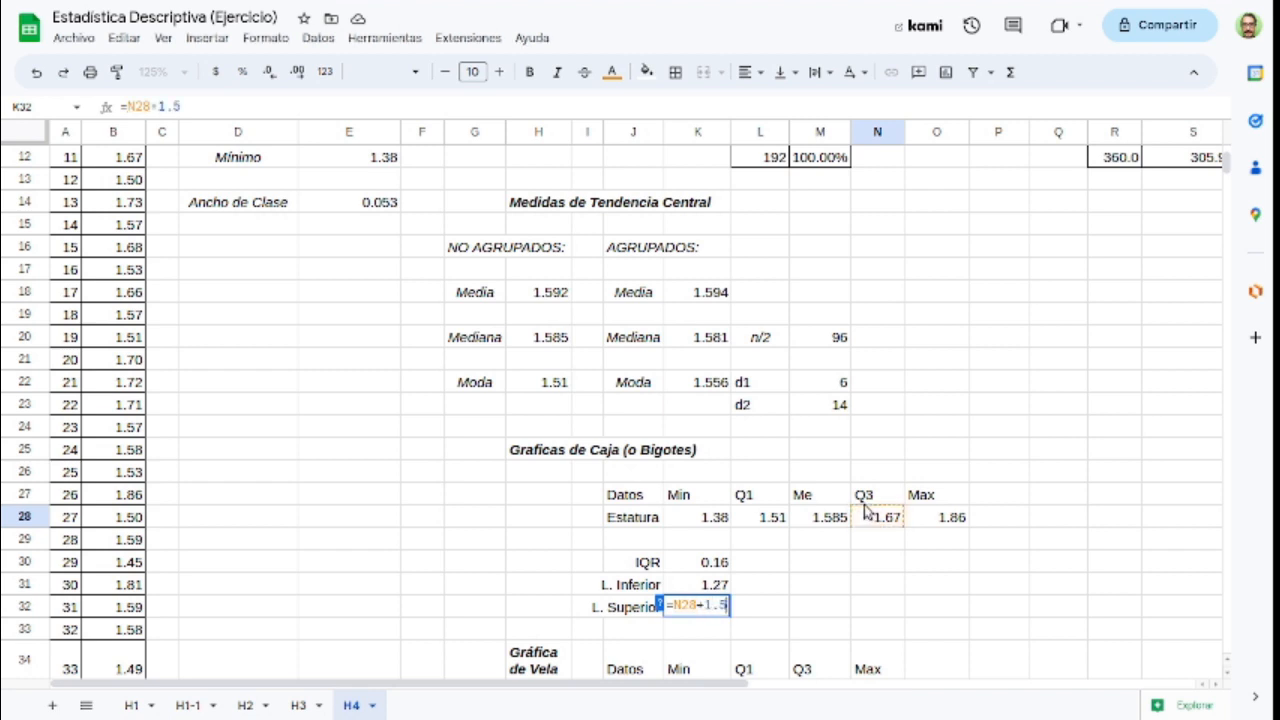
{"action": "type", "text": "*"}
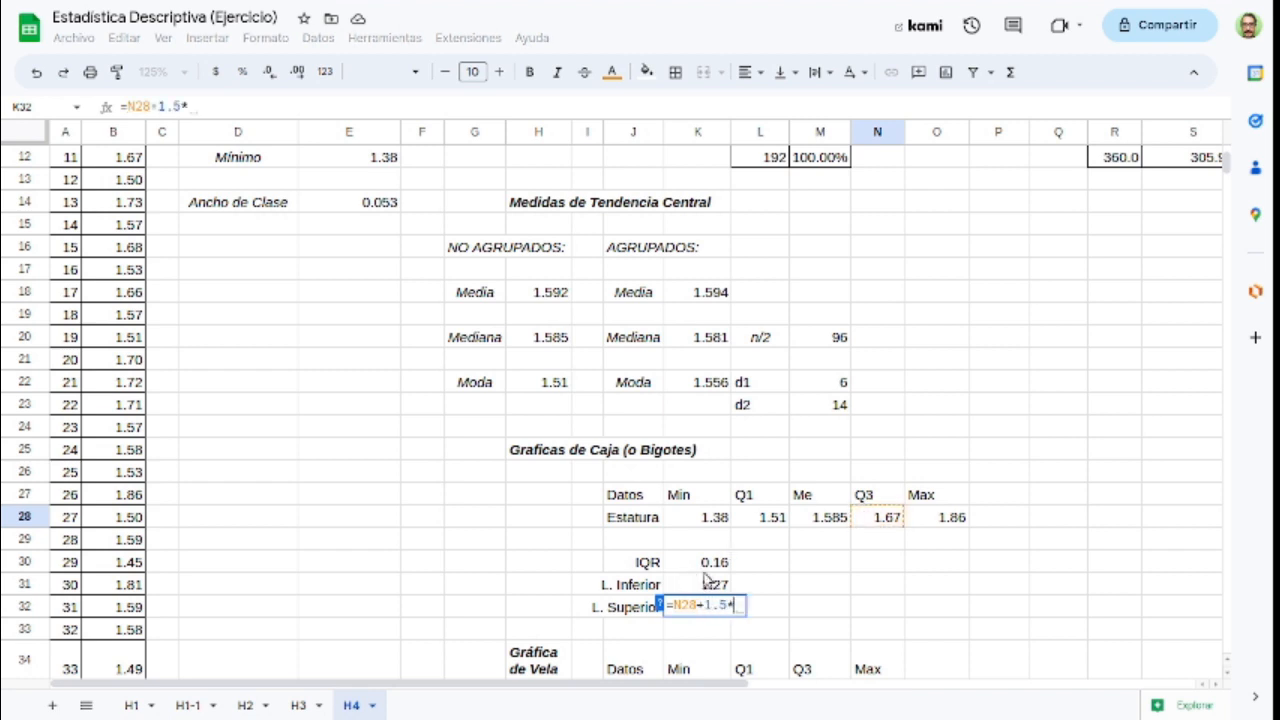
{"action": "left_click", "coordinate": [712, 564]}
{"action": "key", "text": "Return"}
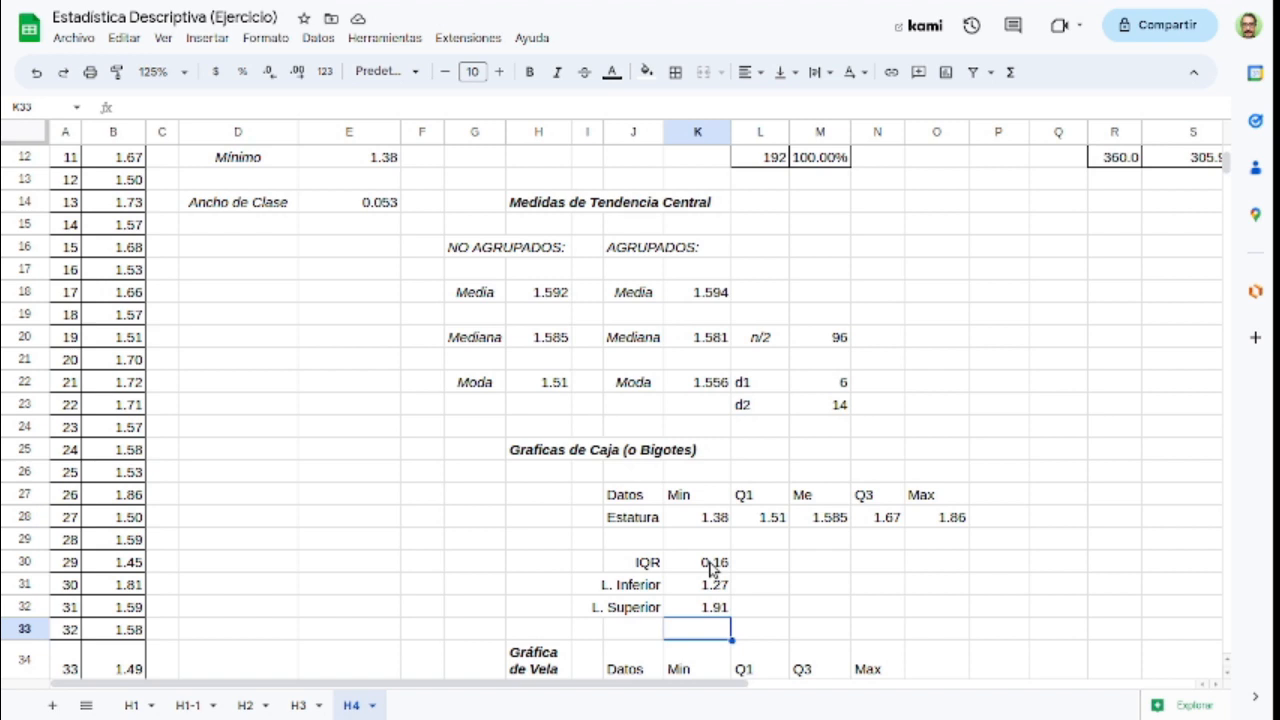
Step: Review the empty Gráfica de Vela table in rows 34 and 35, with its Estatura row and Min, Q1, Q3 and Max headings
{"action": "scroll", "coordinate": [766, 497], "scroll_direction": "down", "scroll_amount": 1}
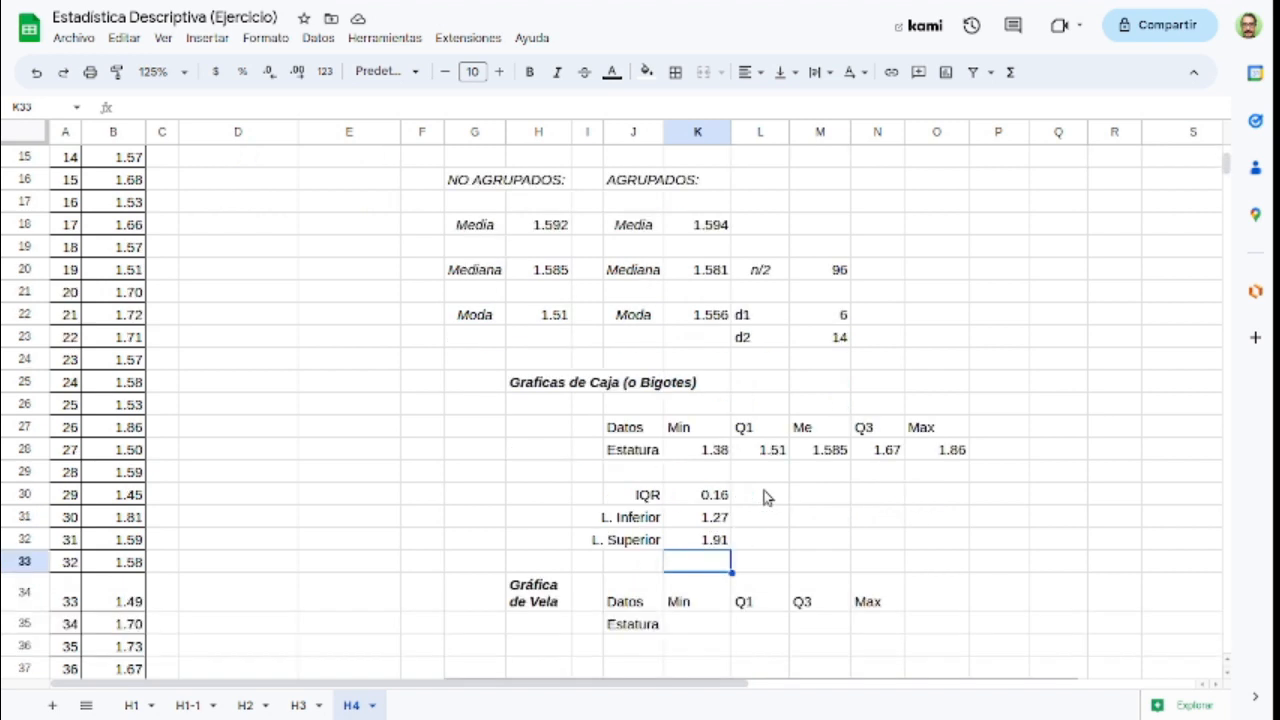
{"action": "scroll", "coordinate": [766, 497], "scroll_direction": "down", "scroll_amount": 1}
{"action": "key", "text": "Down"}
{"action": "key", "text": "Down"}
{"action": "key", "text": "shift+Right"}
{"action": "key", "text": "shift+Right"}
{"action": "key", "text": "shift+Right"}
{"action": "left_click_drag", "start_coordinate": [372, 683], "coordinate": [545, 701]}
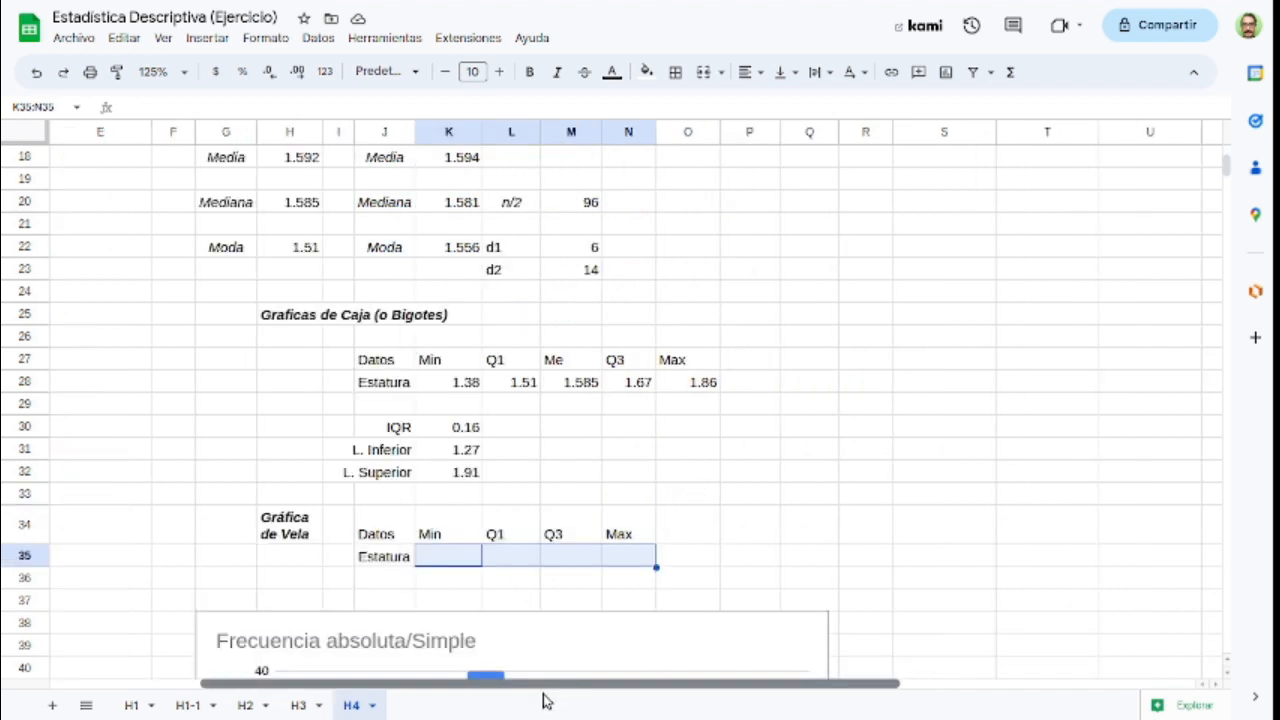
{"action": "left_click_drag", "start_coordinate": [545, 701], "coordinate": [571, 700]}
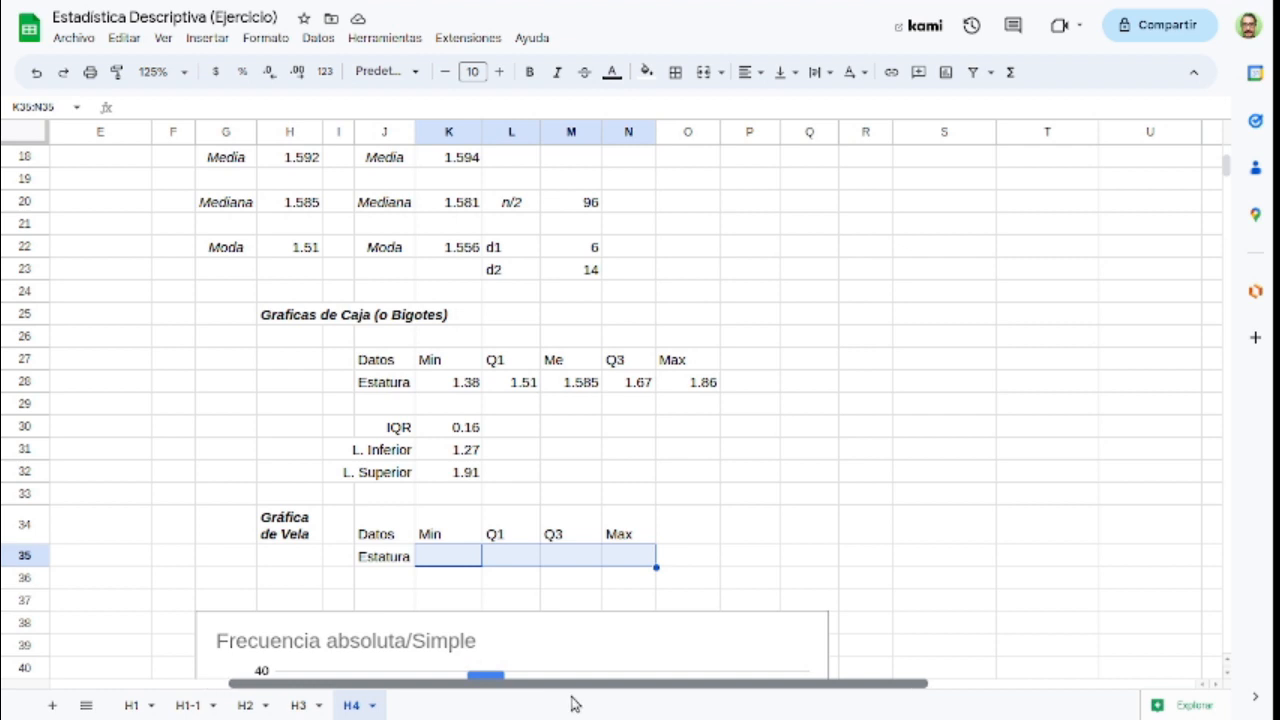
{"action": "left_click", "coordinate": [502, 525]}
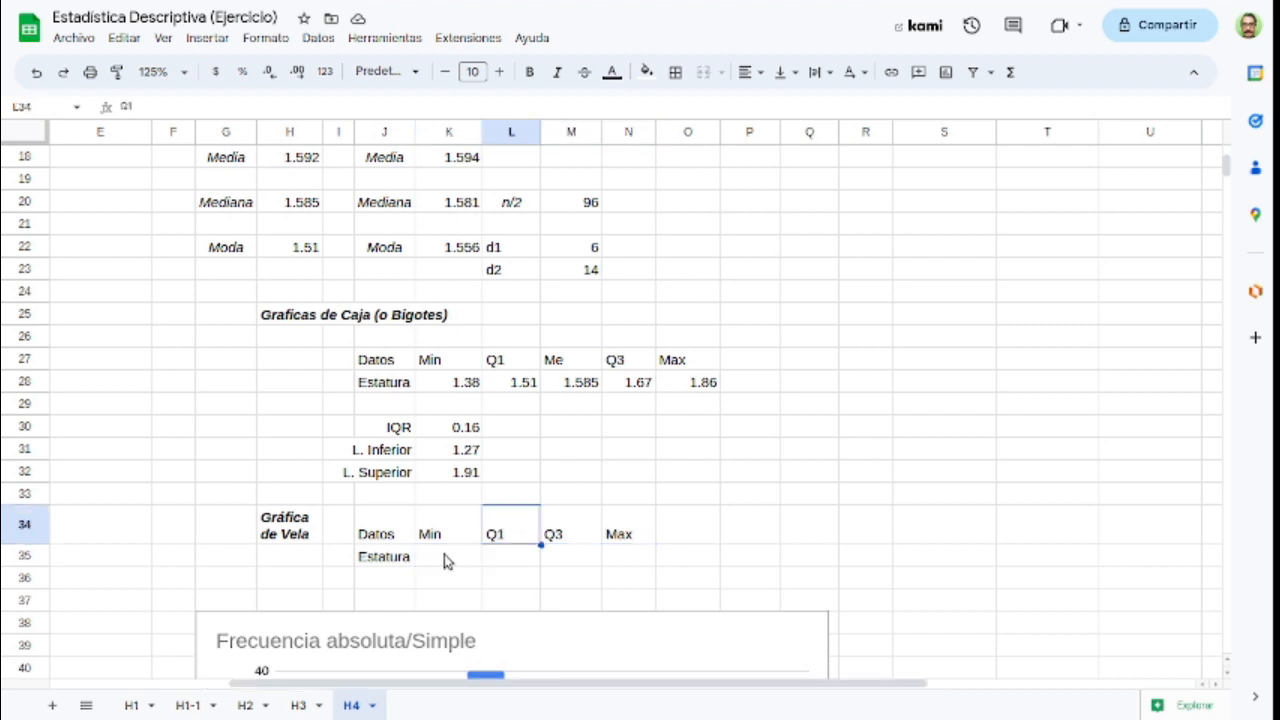
{"action": "left_click", "coordinate": [268, 537]}
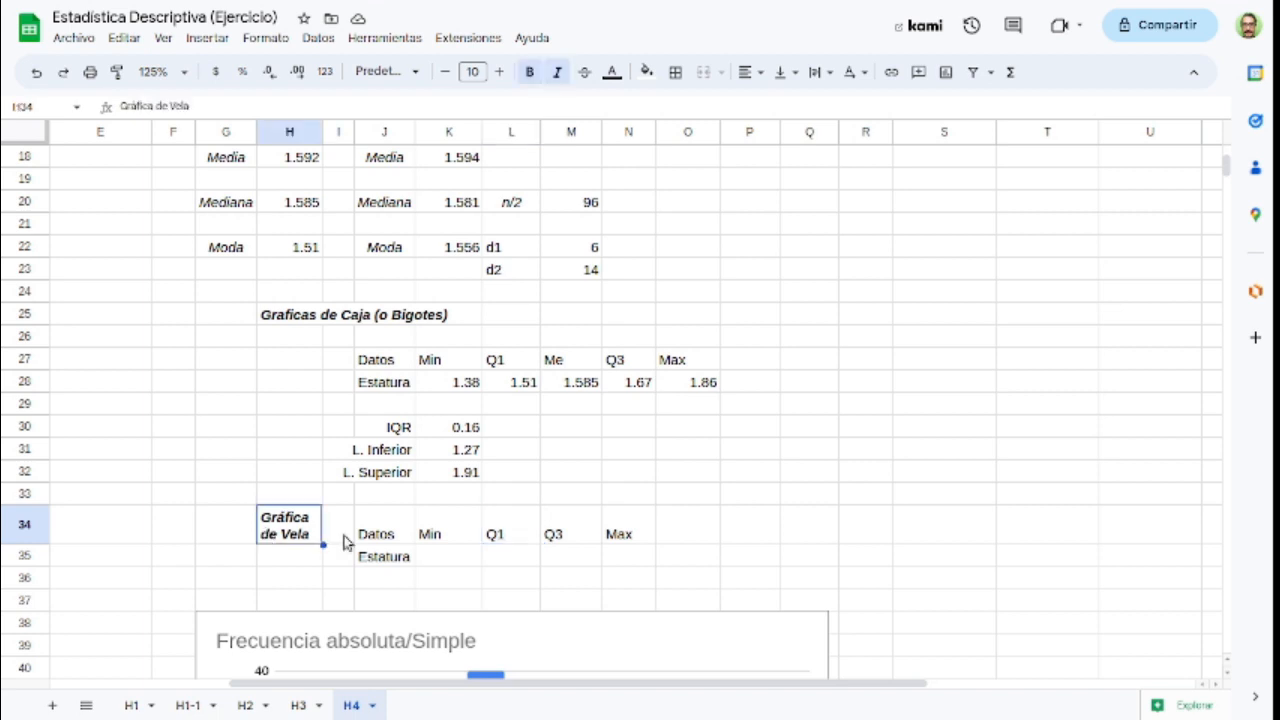
{"action": "left_click", "coordinate": [384, 568]}
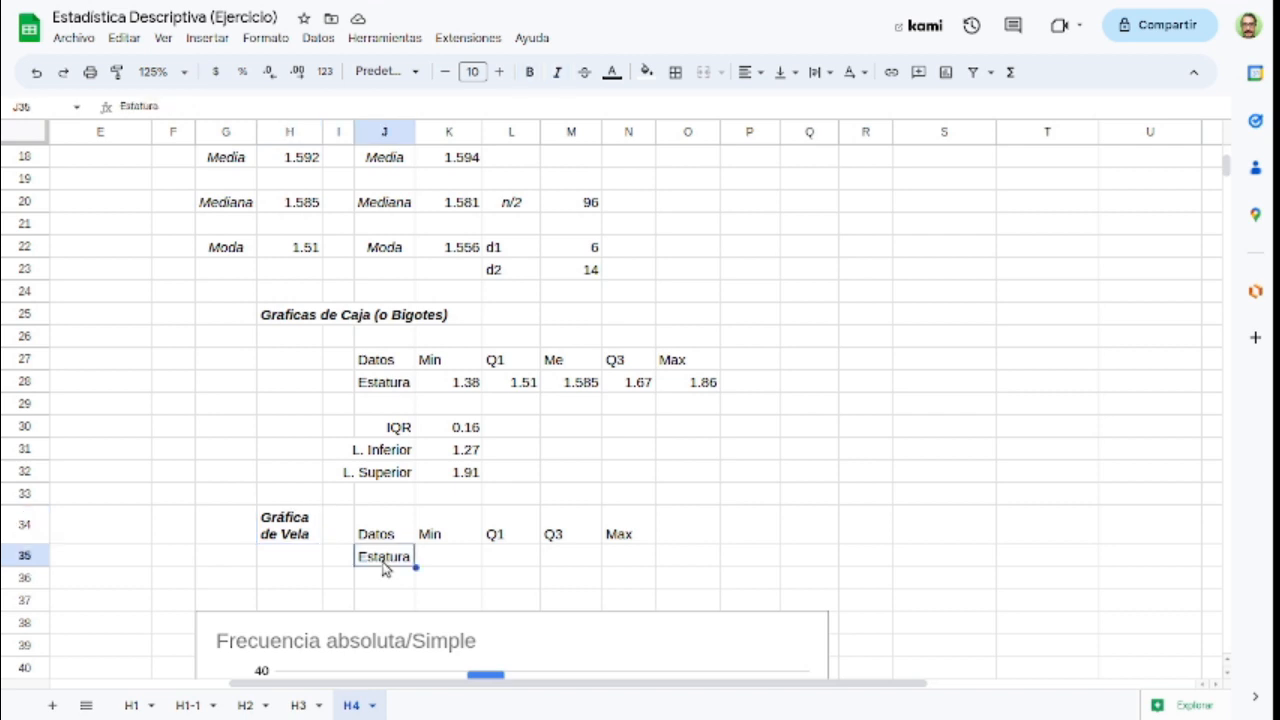
{"action": "left_click", "coordinate": [452, 562]}
{"action": "left_click", "coordinate": [511, 541]}
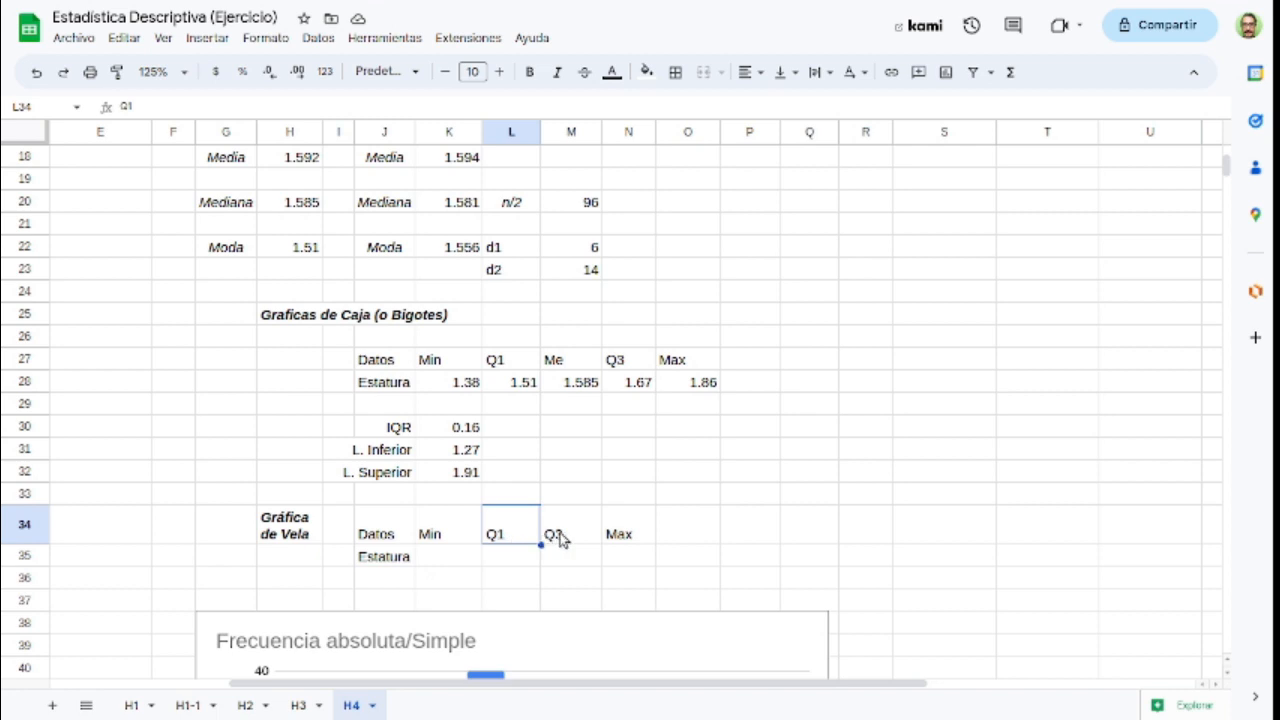
{"action": "left_click", "coordinate": [558, 538]}
{"action": "left_click", "coordinate": [641, 538]}
Step: Copy Min and Q1 from K28:L28 into K35:L35, and Q3 and Max from N28:O28 into M35:N35
{"action": "left_click_drag", "start_coordinate": [475, 388], "coordinate": [515, 388]}
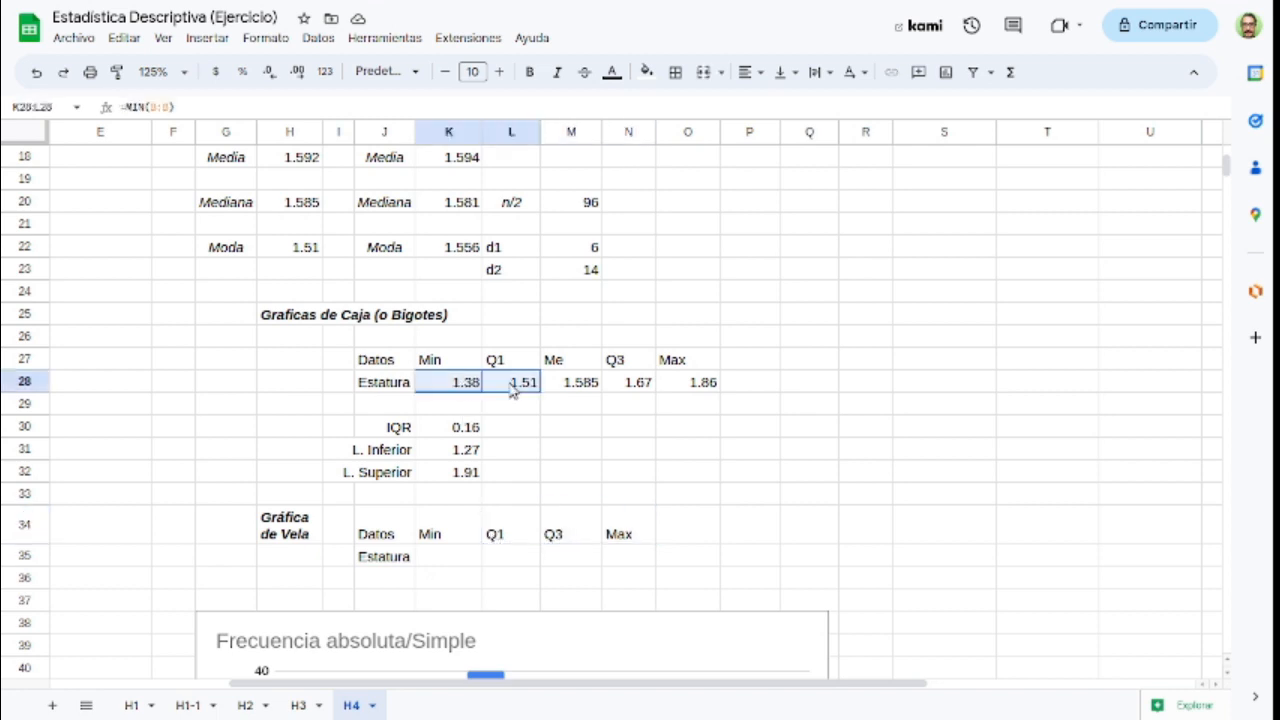
{"action": "key", "text": "ctrl+c"}
{"action": "left_click", "coordinate": [467, 560]}
{"action": "key", "text": "ctrl+v"}
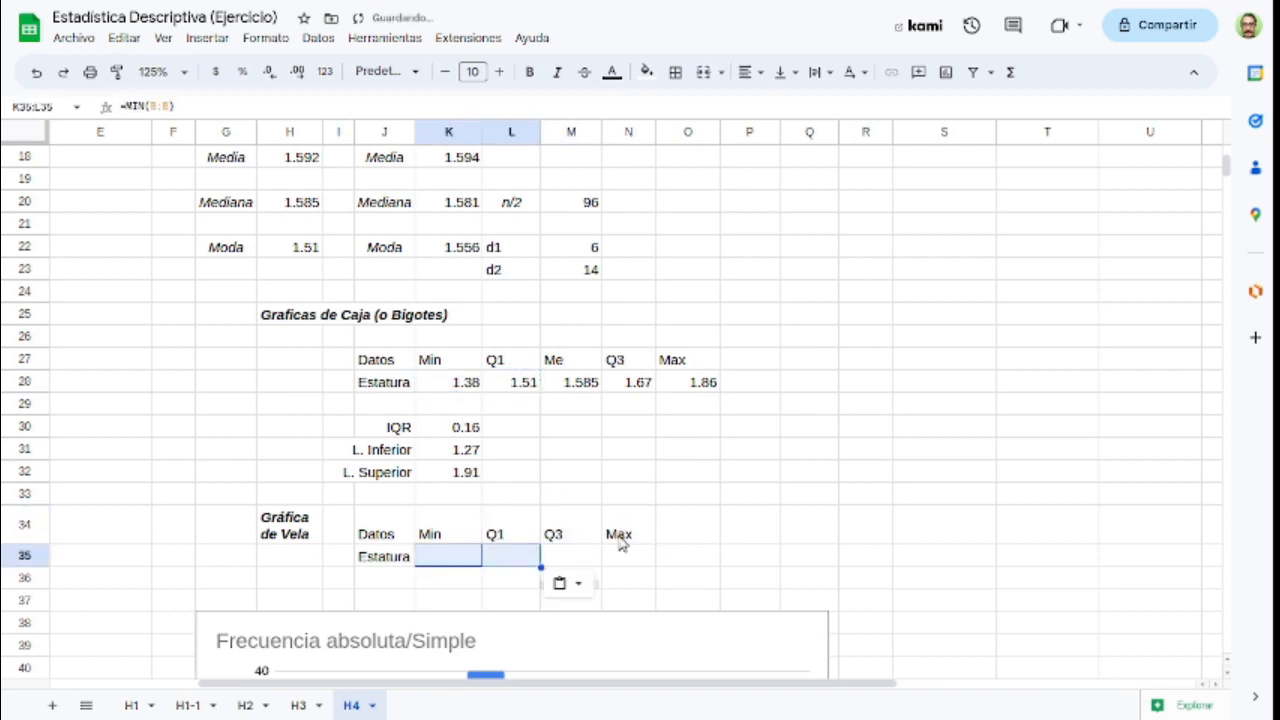
{"action": "left_click_drag", "start_coordinate": [632, 392], "coordinate": [686, 398]}
{"action": "key", "text": "ctrl+c"}
{"action": "left_click", "coordinate": [578, 556]}
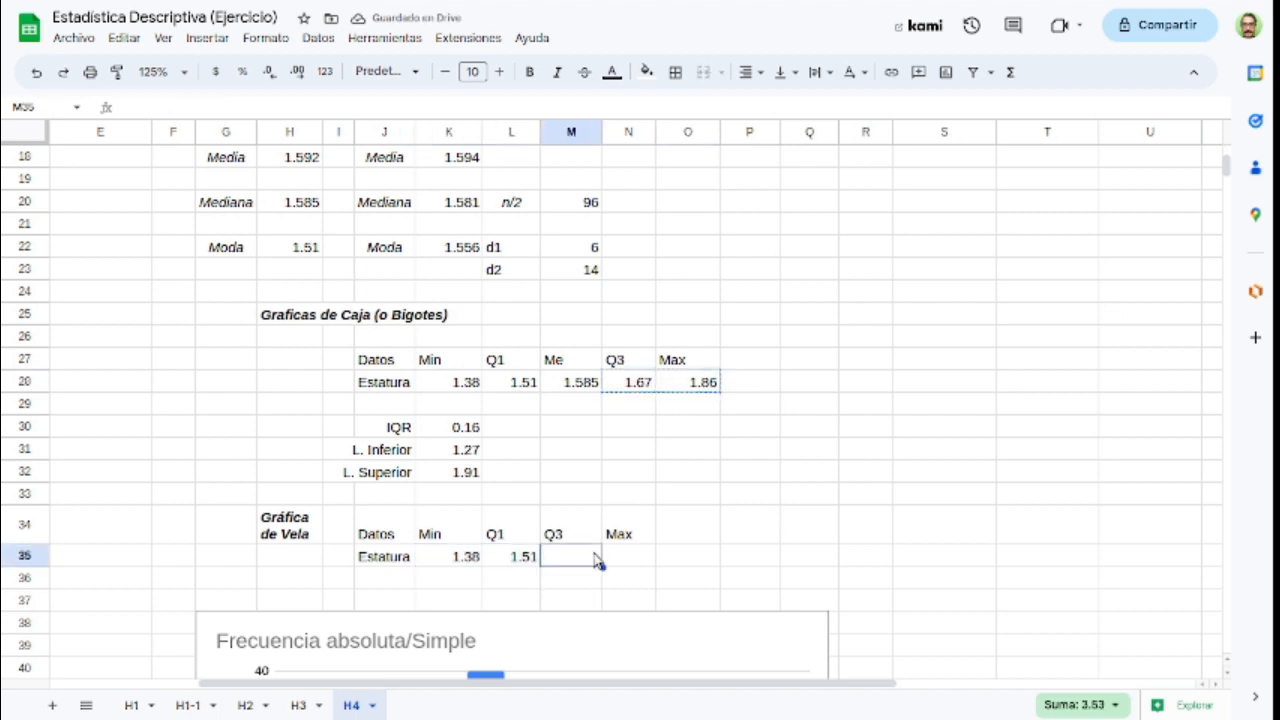
{"action": "key", "text": "ctrl+v"}
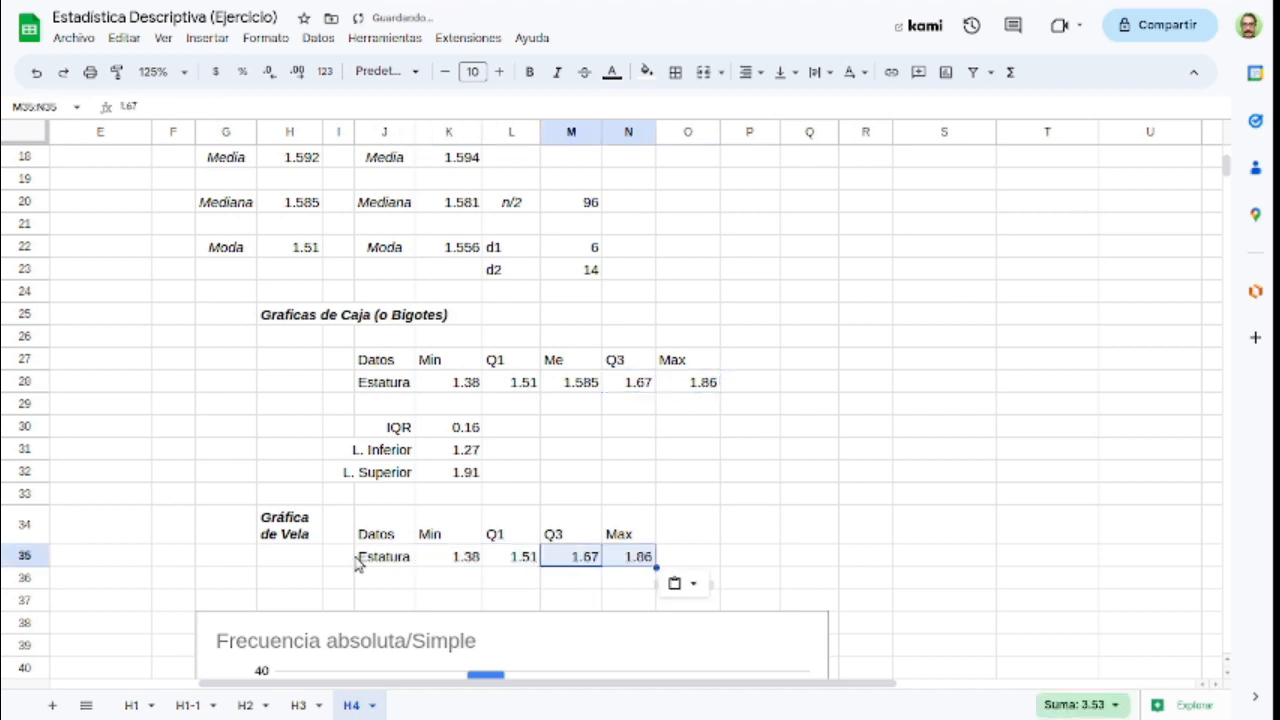
Step: Insert a chart from the Estatura row J35:N35 and set its type to Gráfico de velas
{"action": "left_click_drag", "start_coordinate": [365, 560], "coordinate": [636, 563]}
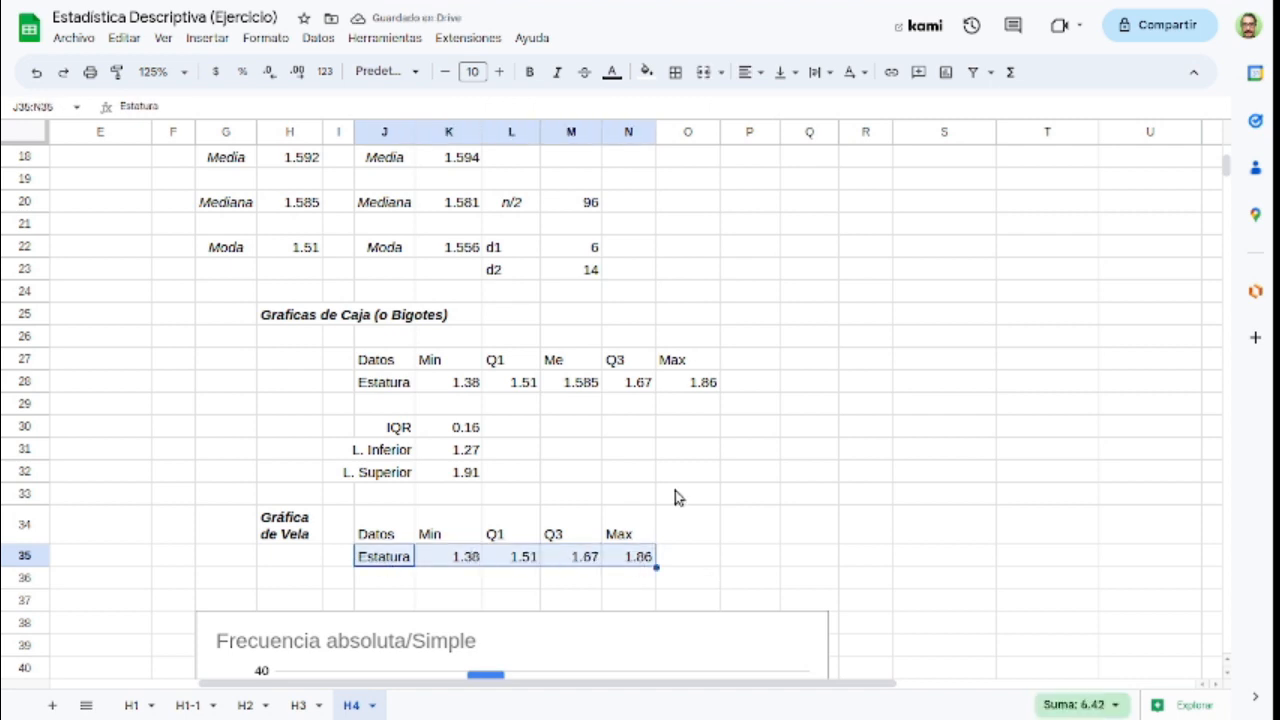
{"action": "left_click", "coordinate": [946, 73]}
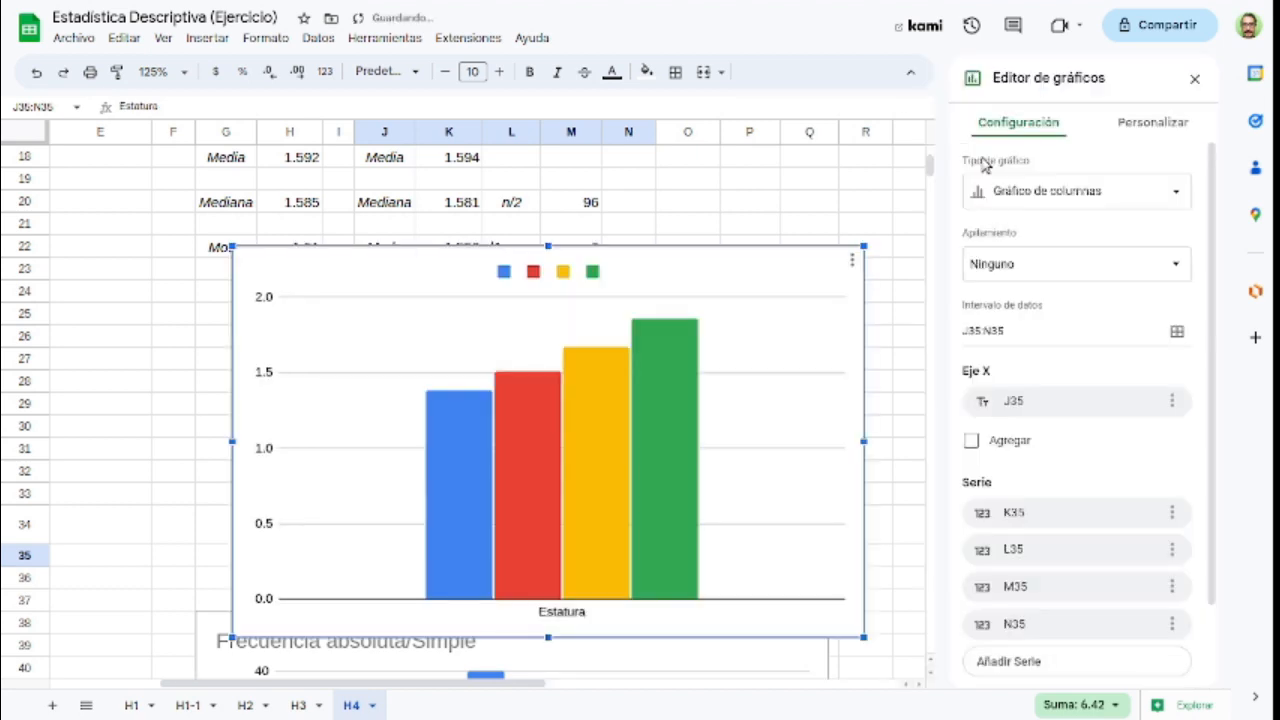
{"action": "left_click", "coordinate": [1087, 203]}
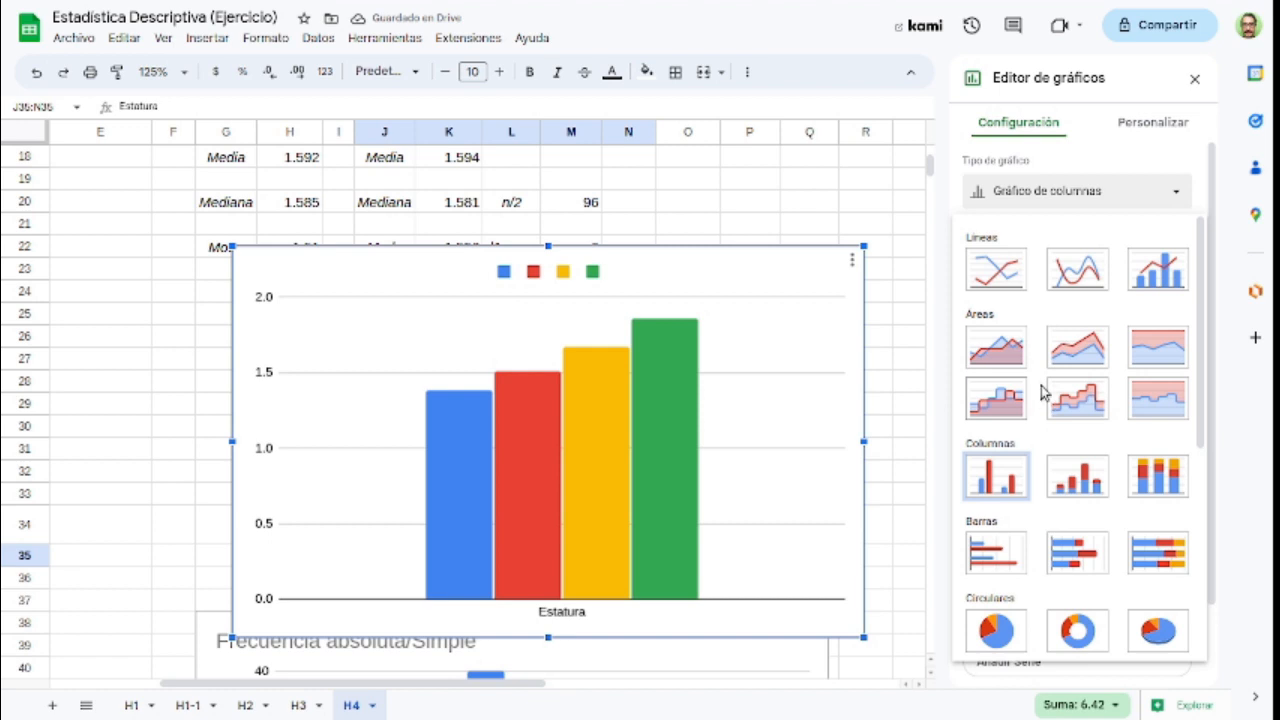
{"action": "scroll", "coordinate": [1040, 390], "scroll_direction": "down", "scroll_amount": 3}
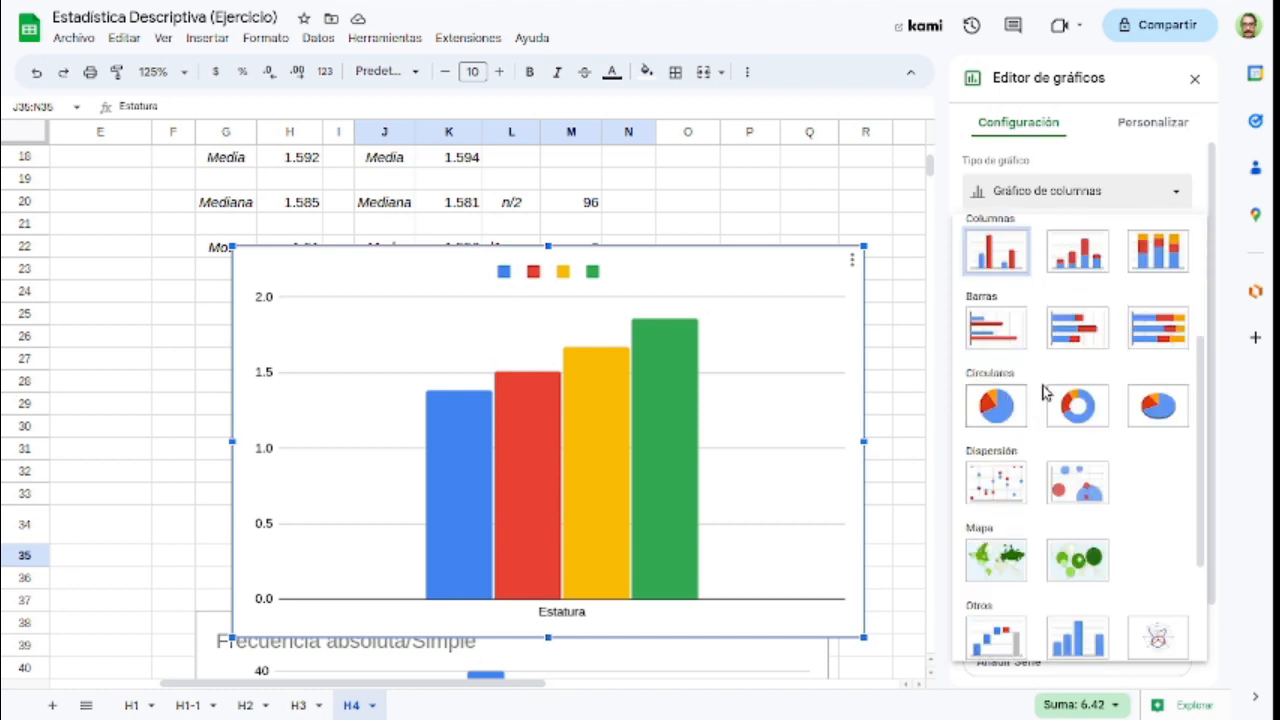
{"action": "scroll", "coordinate": [1040, 390], "scroll_direction": "down", "scroll_amount": 2}
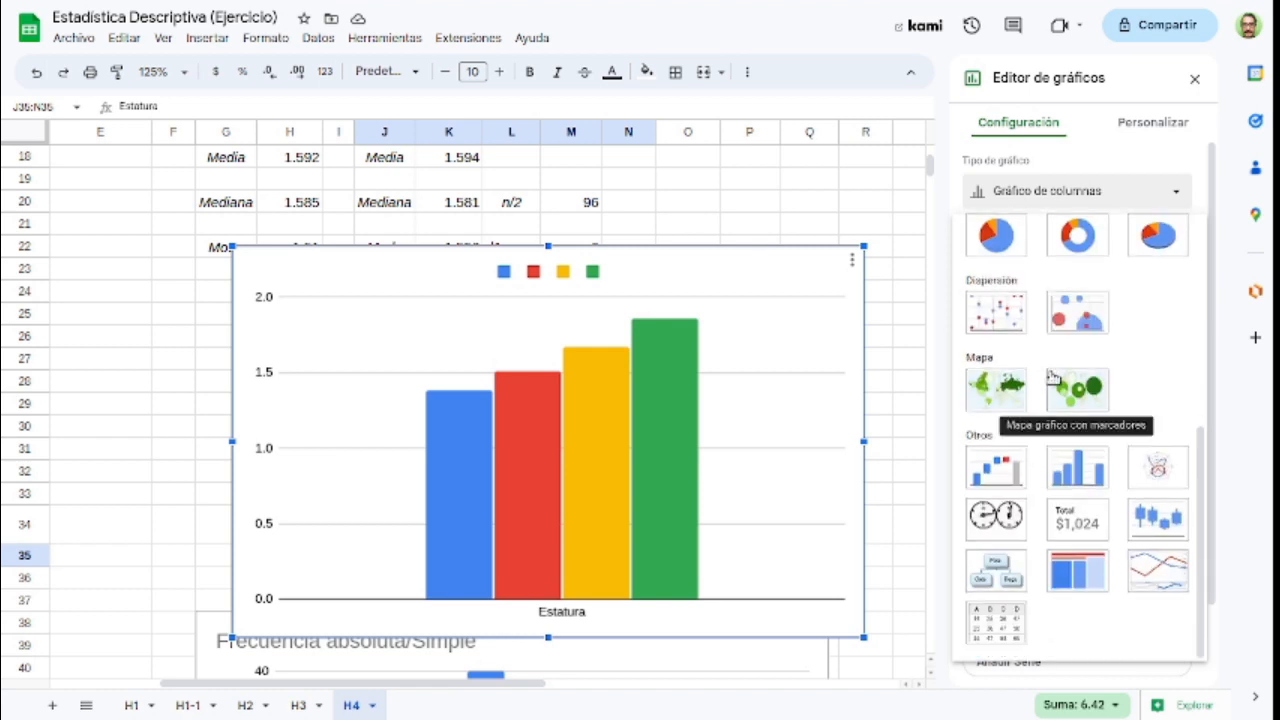
{"action": "left_click", "coordinate": [1158, 527]}
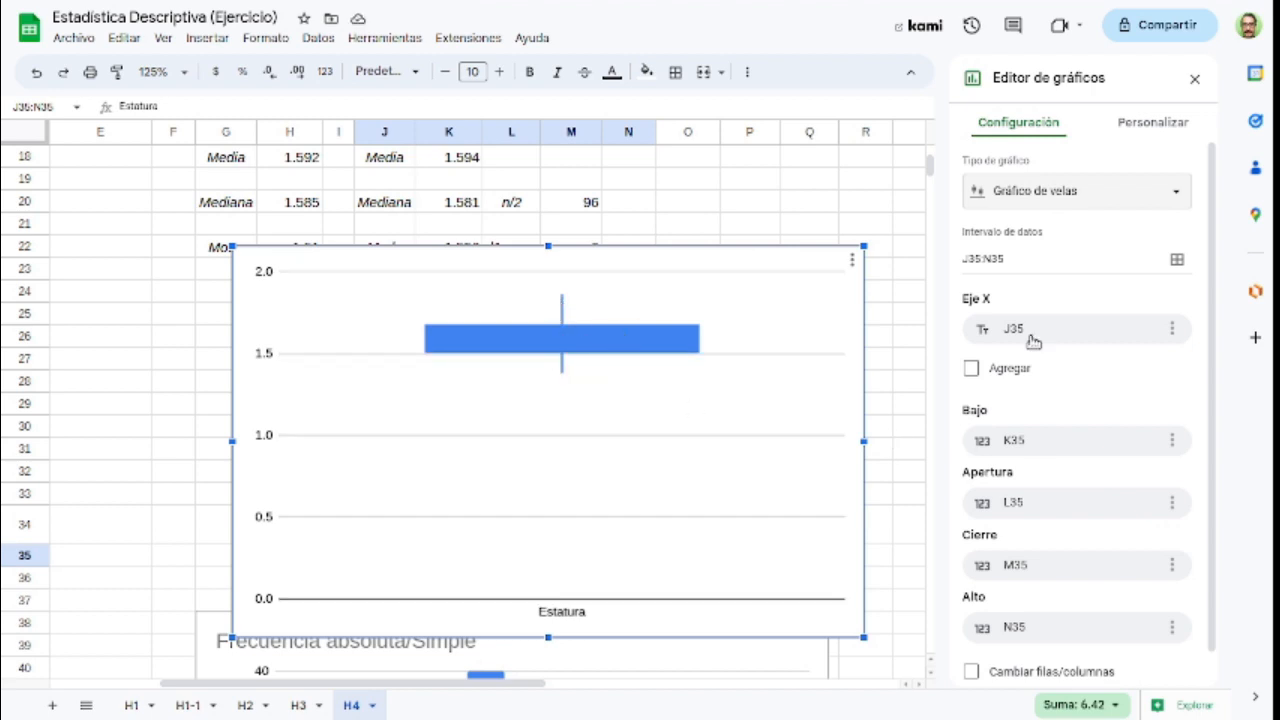
Step: Set the minimum of the candlestick chart's vertical axis to 1.30 and close the chart editor
{"action": "left_click", "coordinate": [1150, 125]}
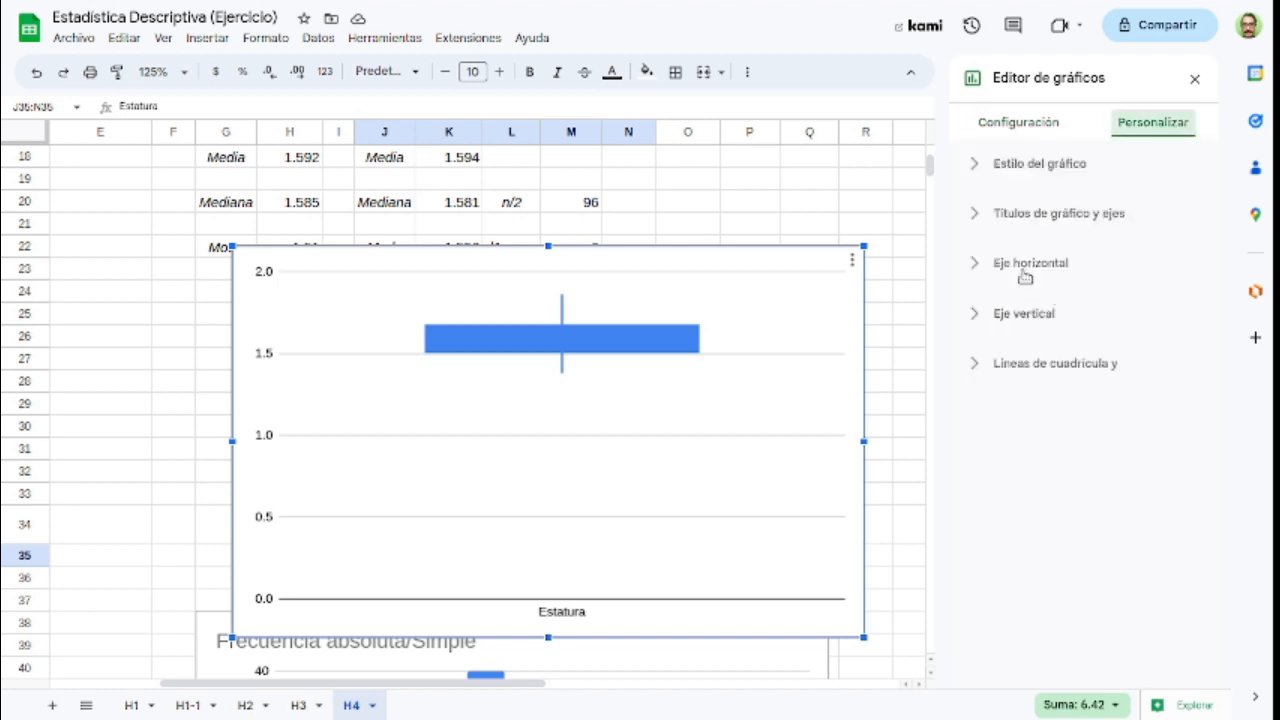
{"action": "left_click", "coordinate": [1021, 312]}
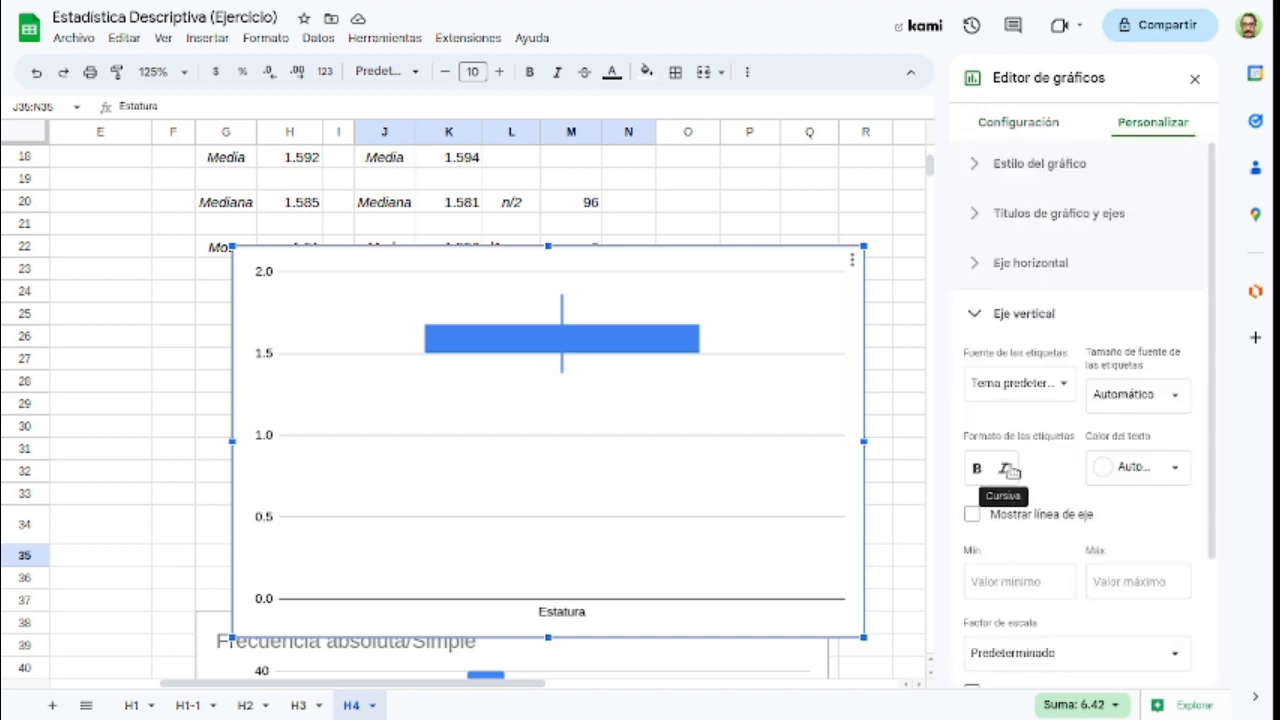
{"action": "left_click", "coordinate": [1001, 581]}
{"action": "type", "text": "1.30"}
{"action": "key", "text": "Tab"}
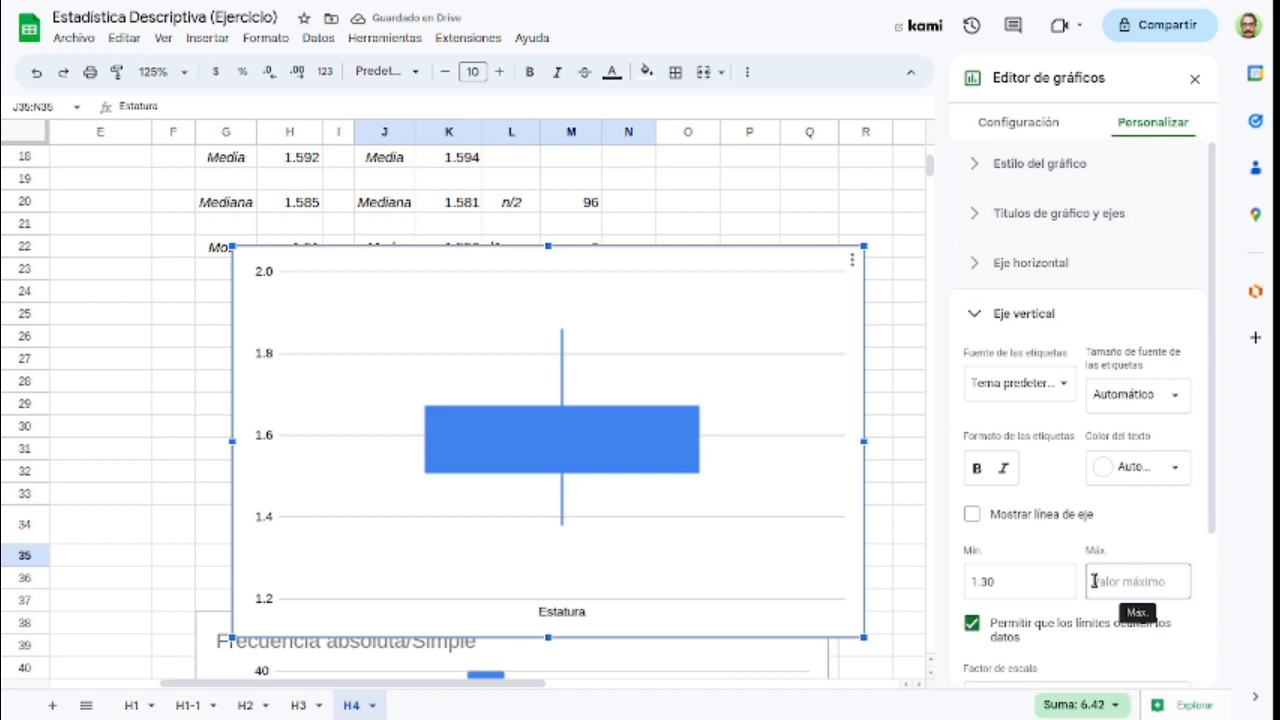
{"action": "left_click", "coordinate": [1194, 78]}
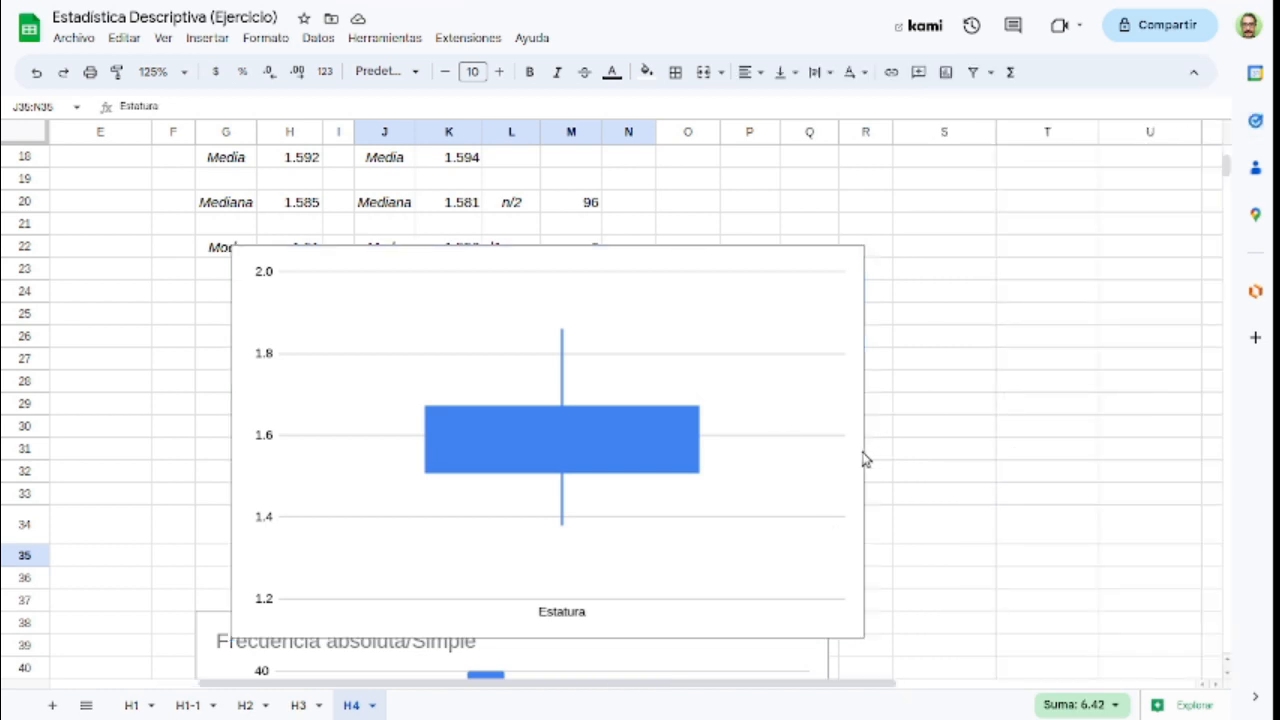
Step: Move the candlestick chart beside the box plot tables and narrow it so it covers columns O to T
{"action": "left_click", "coordinate": [850, 290]}
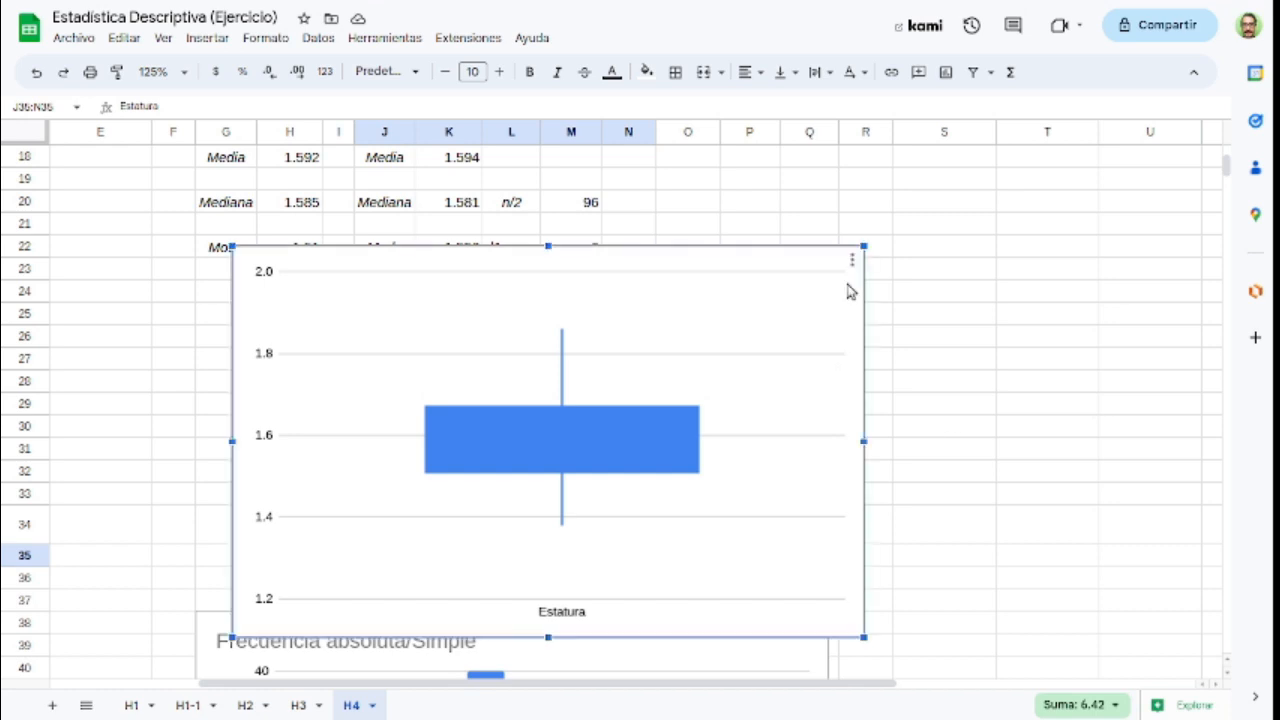
{"action": "left_click_drag", "start_coordinate": [815, 284], "coordinate": [1065, 226]}
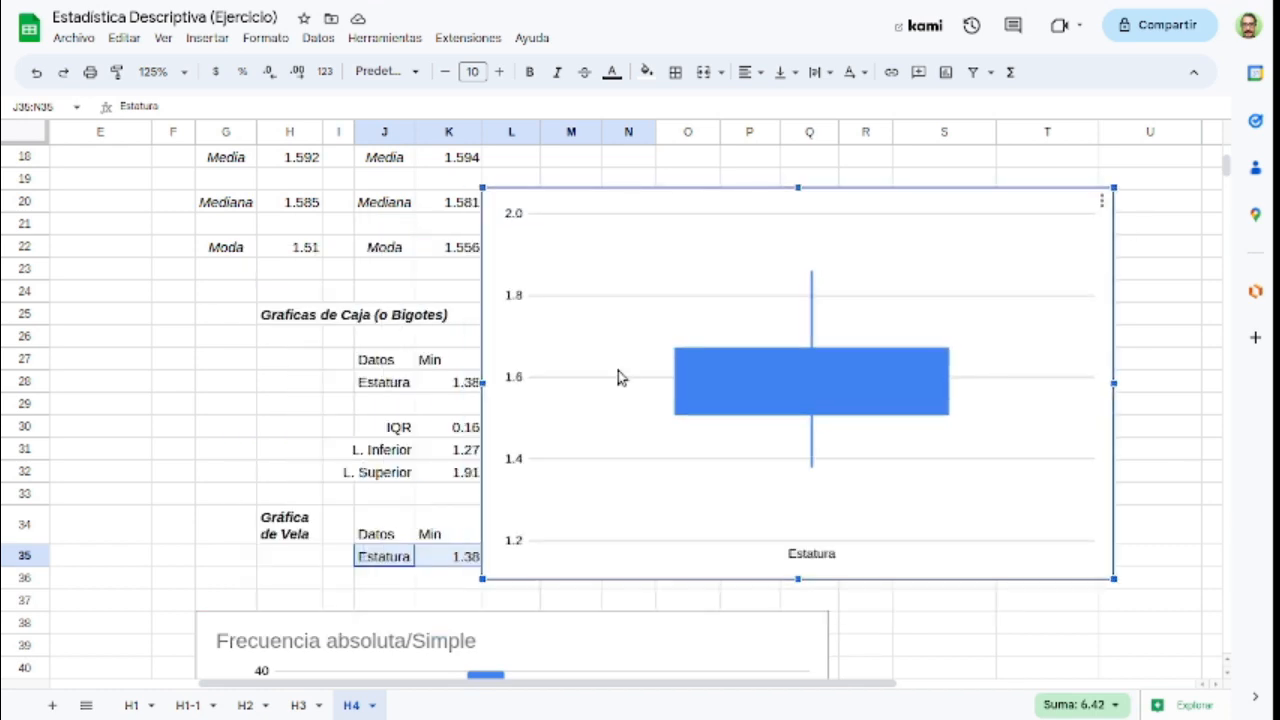
{"action": "left_click_drag", "start_coordinate": [483, 381], "coordinate": [694, 380]}
{"action": "mouse_move", "coordinate": [900, 400]}
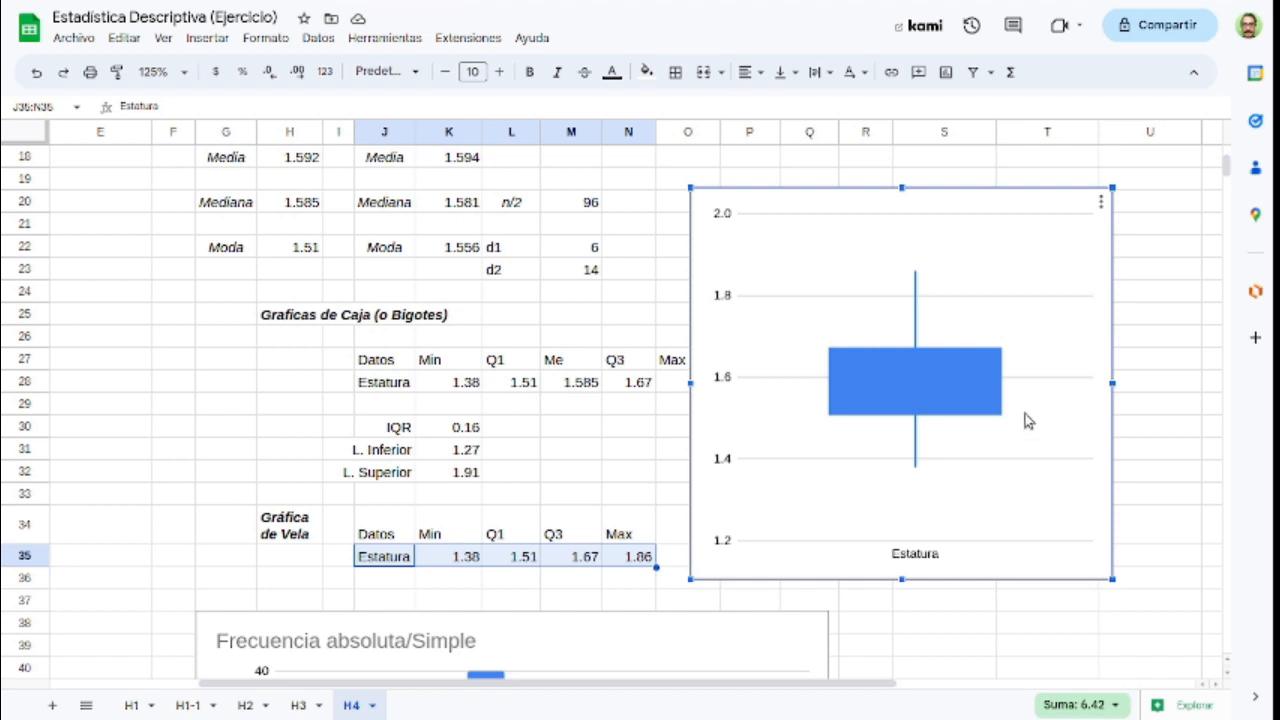
{"action": "mouse_move", "coordinate": [917, 276]}
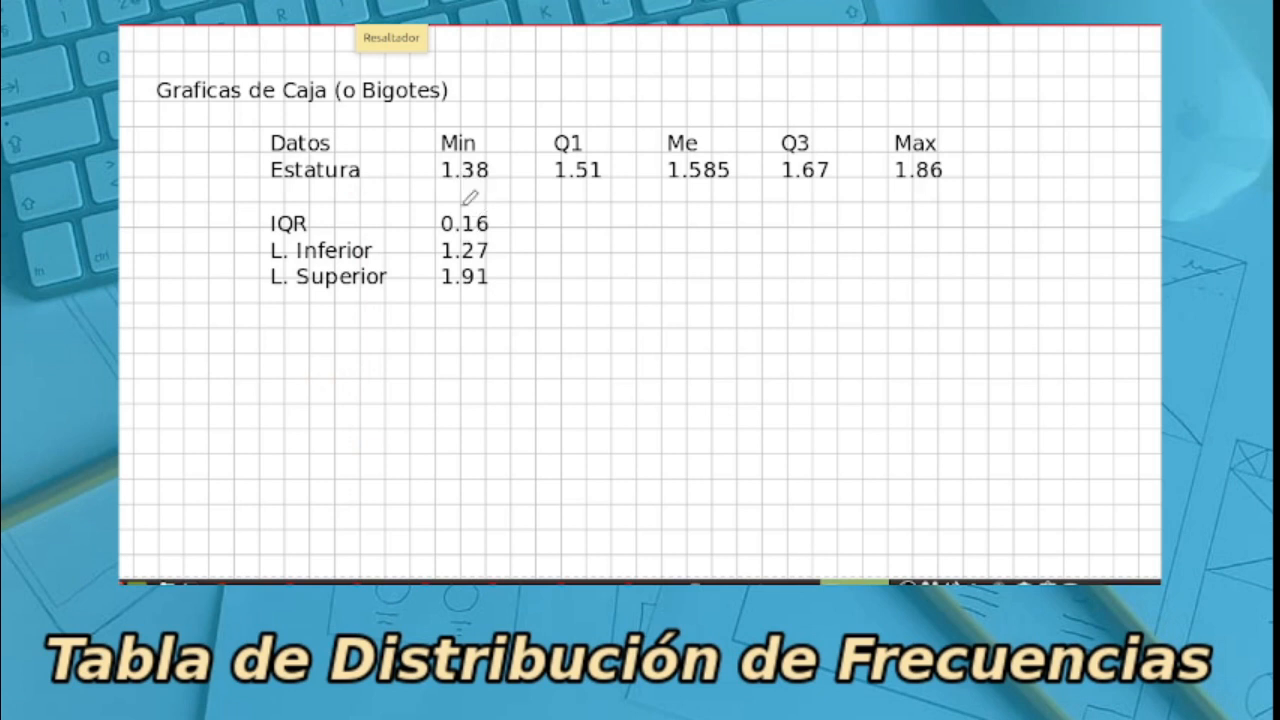
Step: Switch to the whiteboard and highlight the Min, Max, Me, Q1 and Q3 values of Estatura in yellow
{"action": "left_click_drag", "start_coordinate": [452, 165], "coordinate": [490, 170]}
{"action": "left_click_drag", "start_coordinate": [898, 170], "coordinate": [958, 172]}
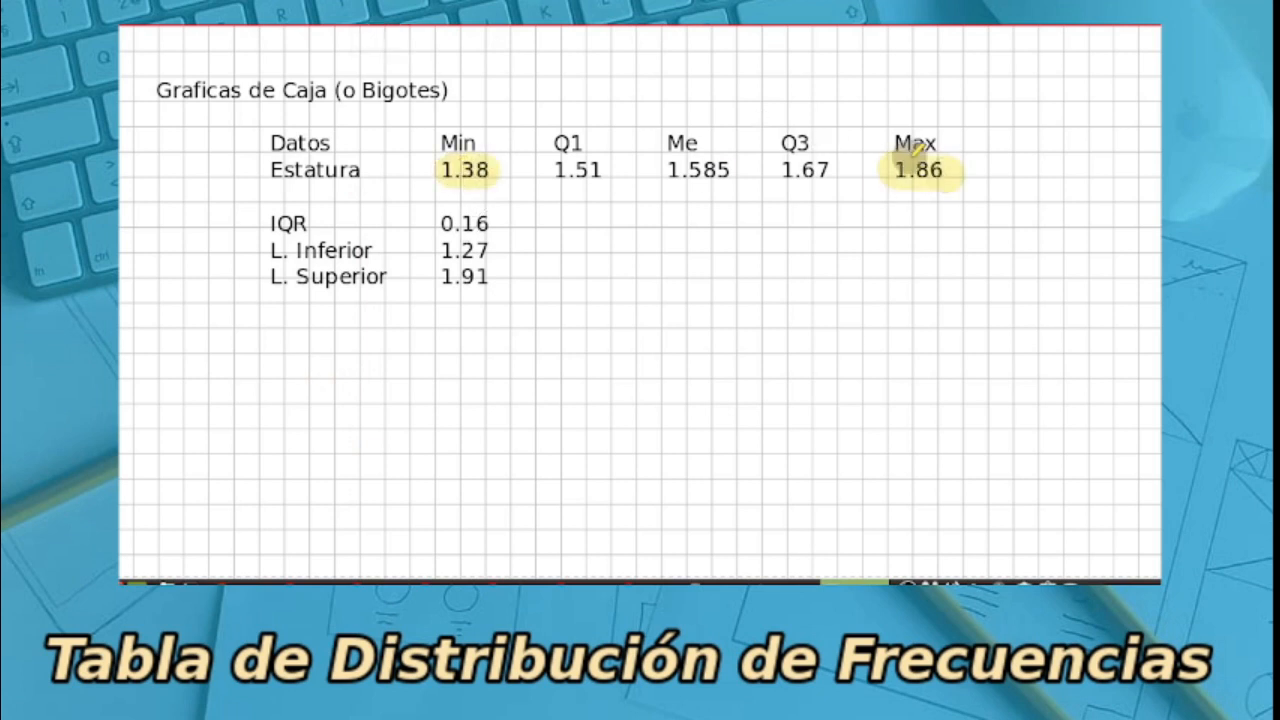
{"action": "left_click_drag", "start_coordinate": [666, 170], "coordinate": [742, 172]}
{"action": "left_click_drag", "start_coordinate": [556, 168], "coordinate": [622, 170]}
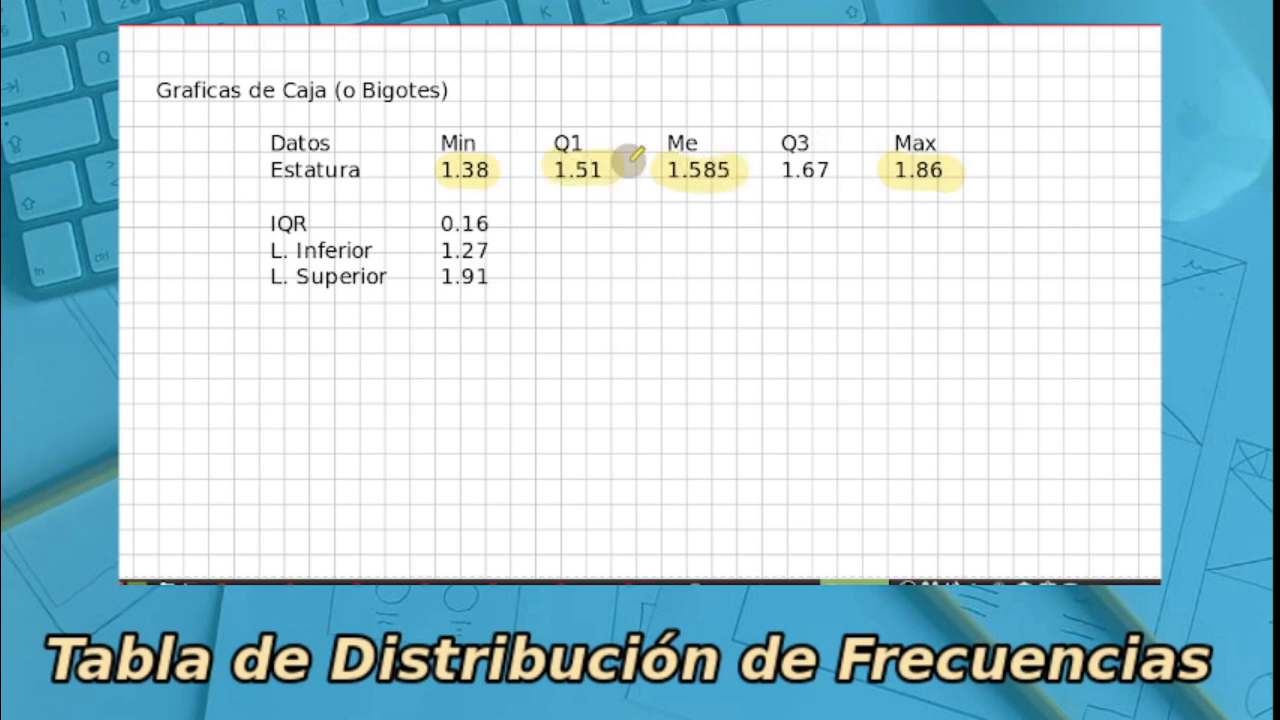
{"action": "left_click_drag", "start_coordinate": [778, 170], "coordinate": [840, 170]}
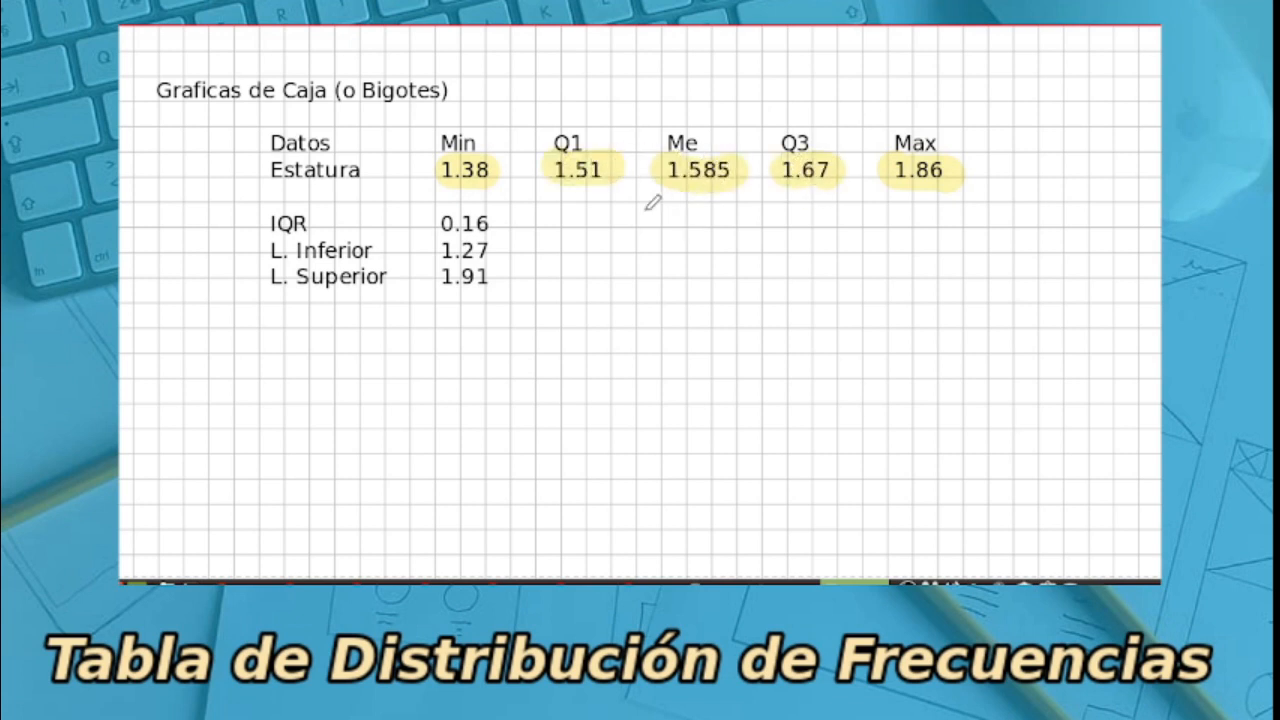
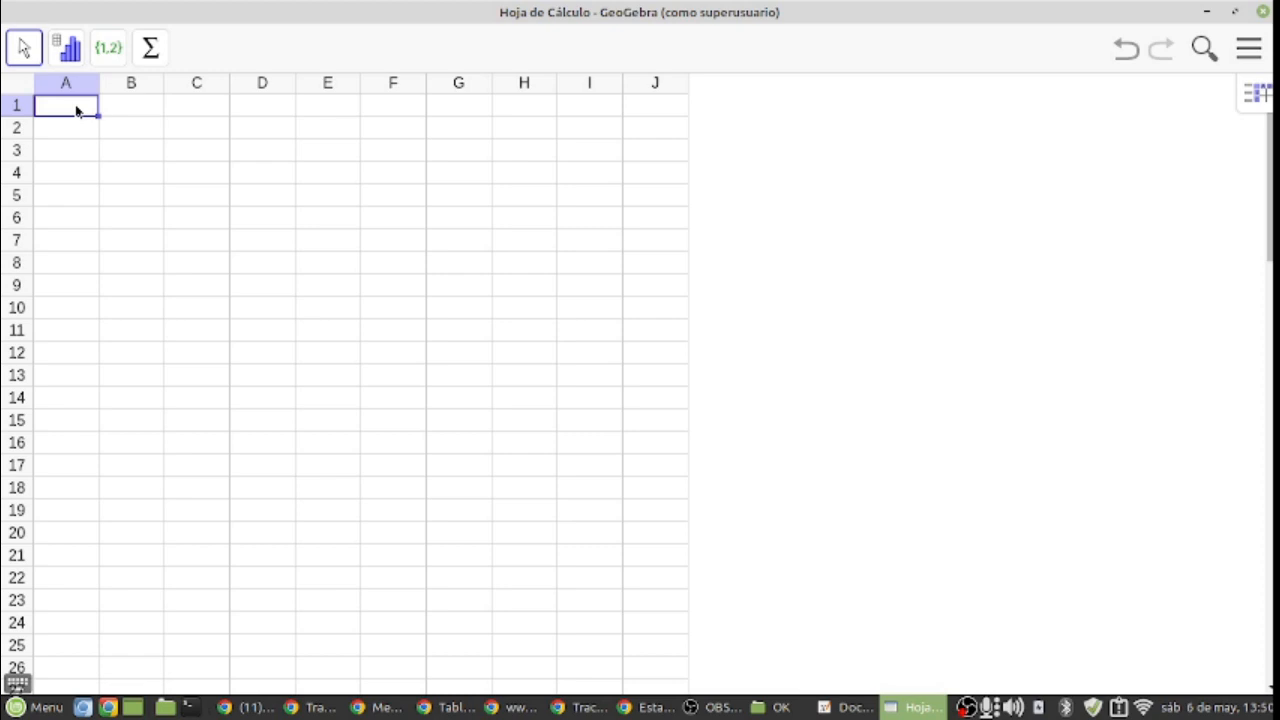
Step: Paste the copied height data into column A starting at cell A1 and check the column down to its last value
{"action": "key", "text": "ctrl+v"}
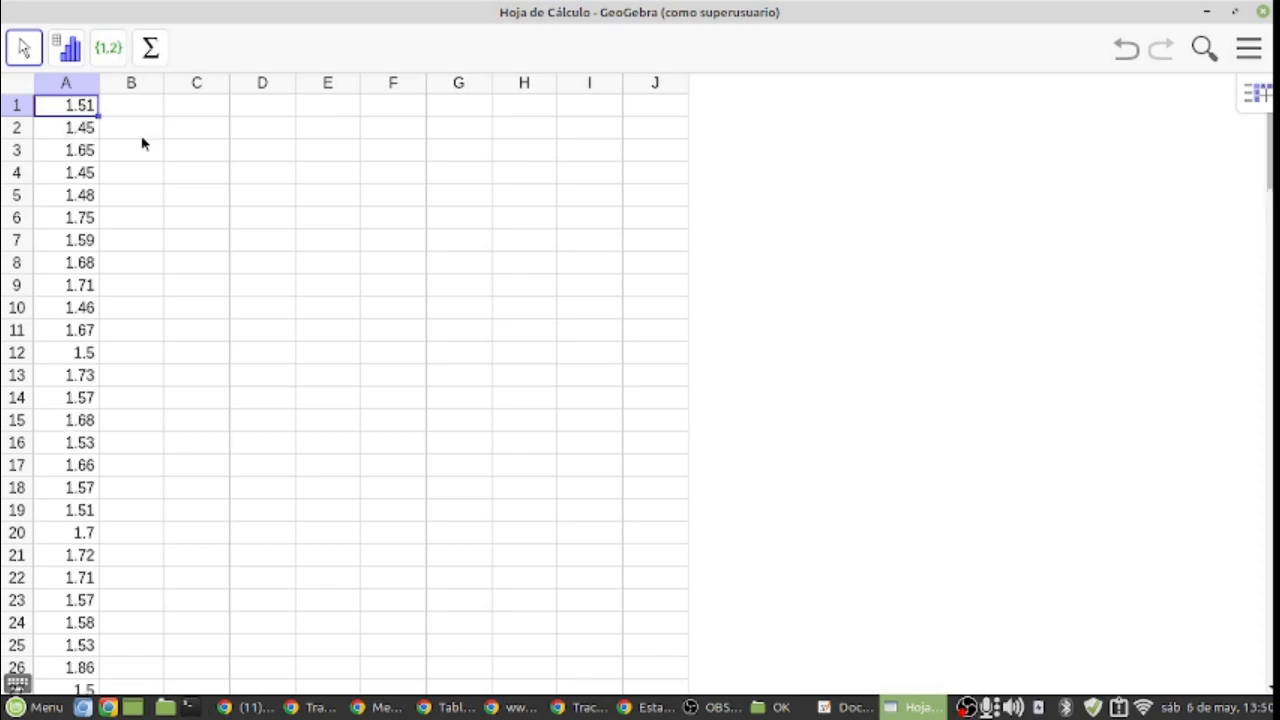
{"action": "left_click", "coordinate": [76, 176]}
{"action": "key", "text": "Down"}
{"action": "key", "text": "Down"}
{"action": "key", "text": "Down"}
{"action": "key", "text": "Down"}
{"action": "key", "text": "Down"}
{"action": "key", "text": "Down"}
{"action": "key", "text": "Down"}
{"action": "key", "text": "Down"}
{"action": "key", "text": "Down"}
{"action": "key", "text": "Down"}
{"action": "key", "text": "Down"}
{"action": "key", "text": "Down"}
{"action": "key", "text": "Down"}
{"action": "key", "text": "Down"}
{"action": "key", "text": "Down"}
{"action": "key", "text": "Down"}
{"action": "key", "text": "Down"}
{"action": "key", "text": "Down"}
{"action": "key", "text": "Down"}
{"action": "key", "text": "Down"}
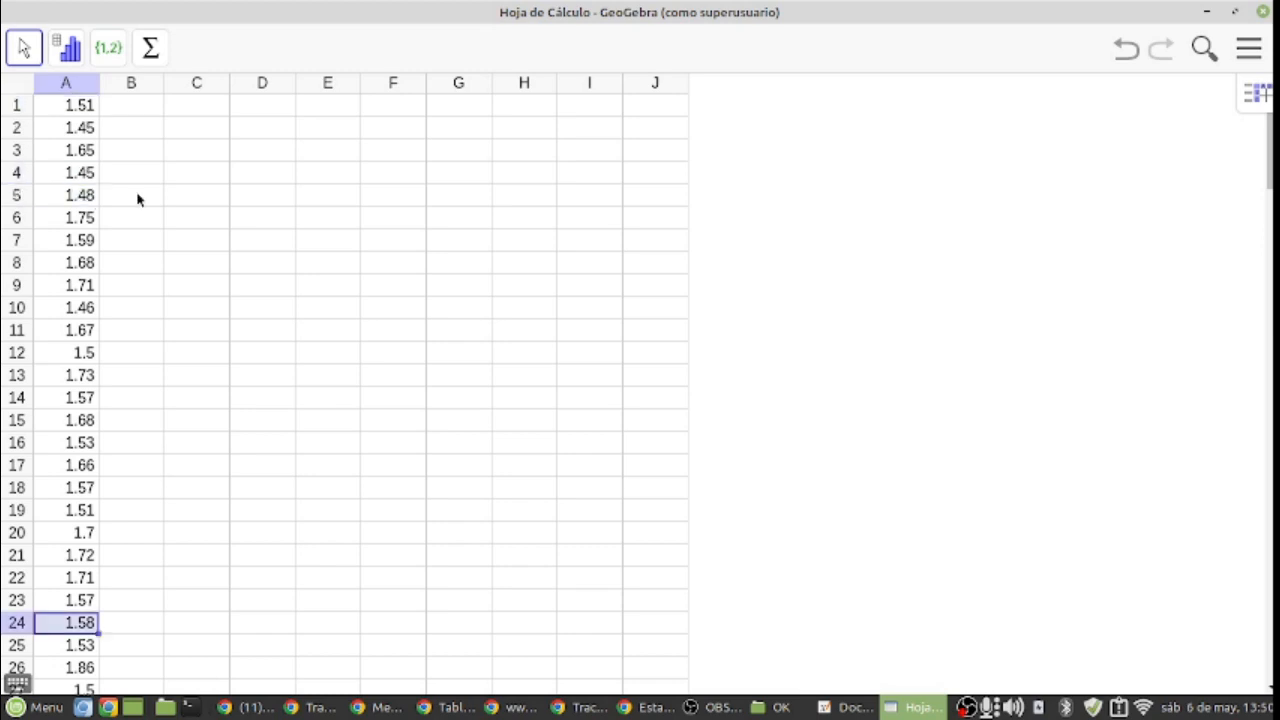
{"action": "key", "text": "Down"}
{"action": "key", "text": "Down"}
{"action": "key", "text": "Down"}
{"action": "key", "text": "Down"}
{"action": "key", "text": "Down"}
{"action": "key", "text": "Down"}
{"action": "key", "text": "Down"}
{"action": "key", "text": "Down"}
{"action": "key", "text": "Down"}
{"action": "key", "text": "Down"}
{"action": "key", "text": "Down"}
{"action": "key", "text": "Down"}
{"action": "key", "text": "Down"}
{"action": "key", "text": "Down"}
{"action": "key", "text": "ctrl+Down"}
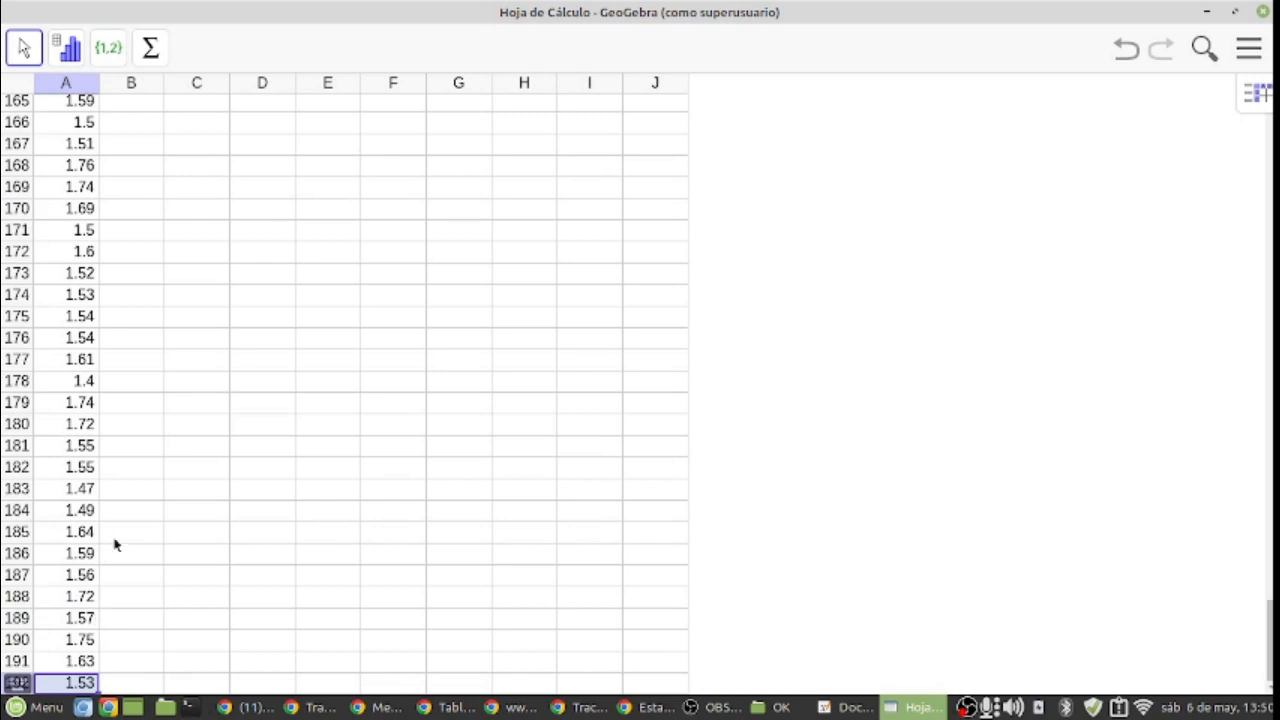
{"action": "key", "text": "ctrl+Up"}
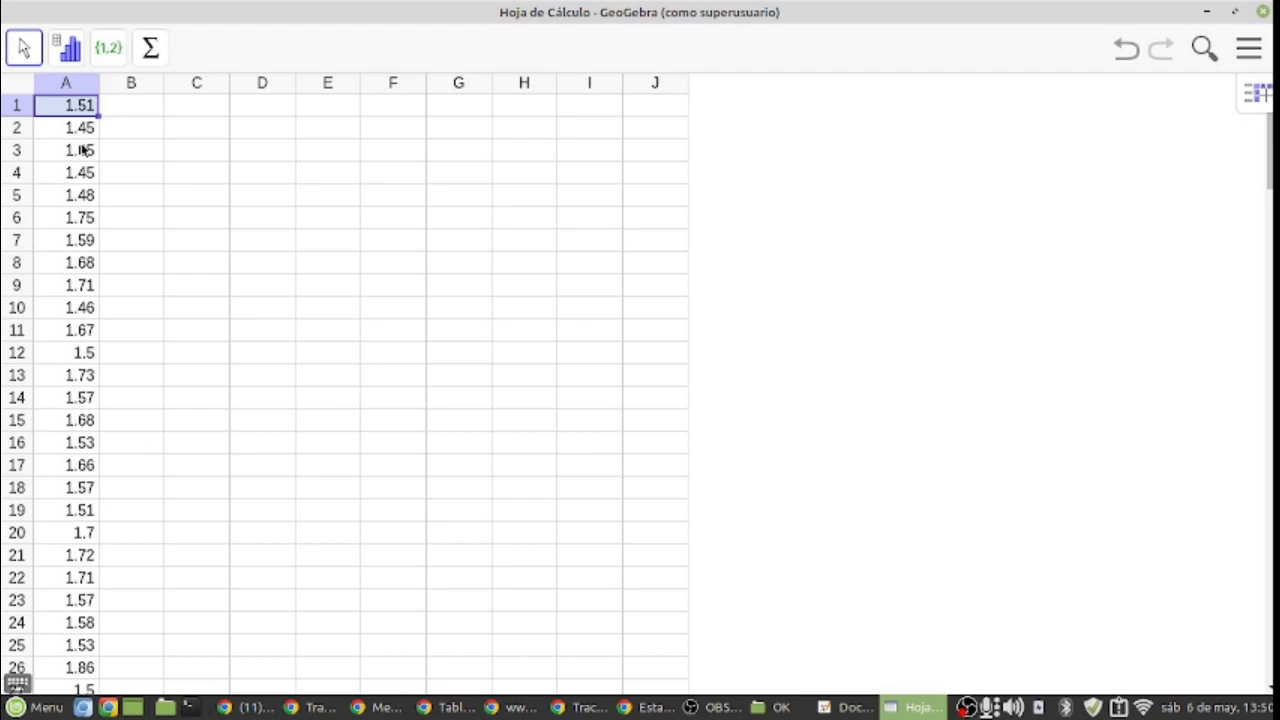
Step: Select the height data in A1:A192 and run Análisis de una variable on it
{"action": "key", "text": "Down"}
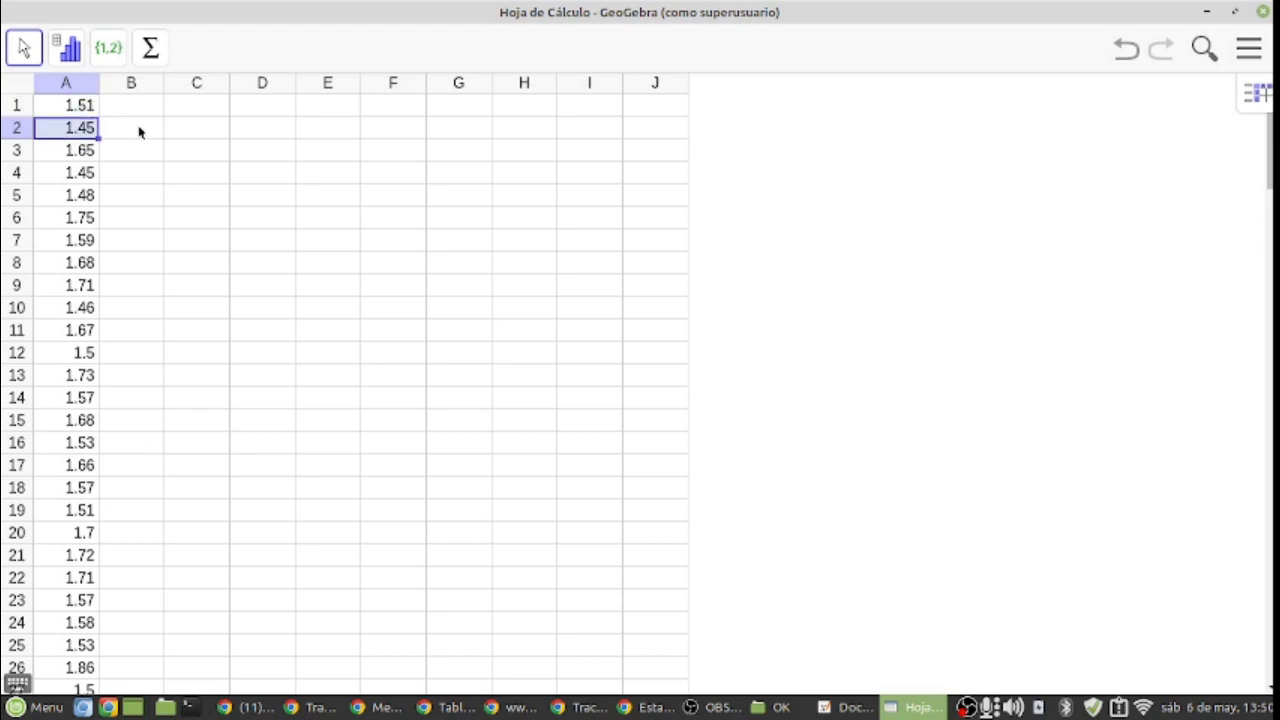
{"action": "key", "text": "shift+Down"}
{"action": "key", "text": "shift+Down"}
{"action": "key", "text": "shift+Down"}
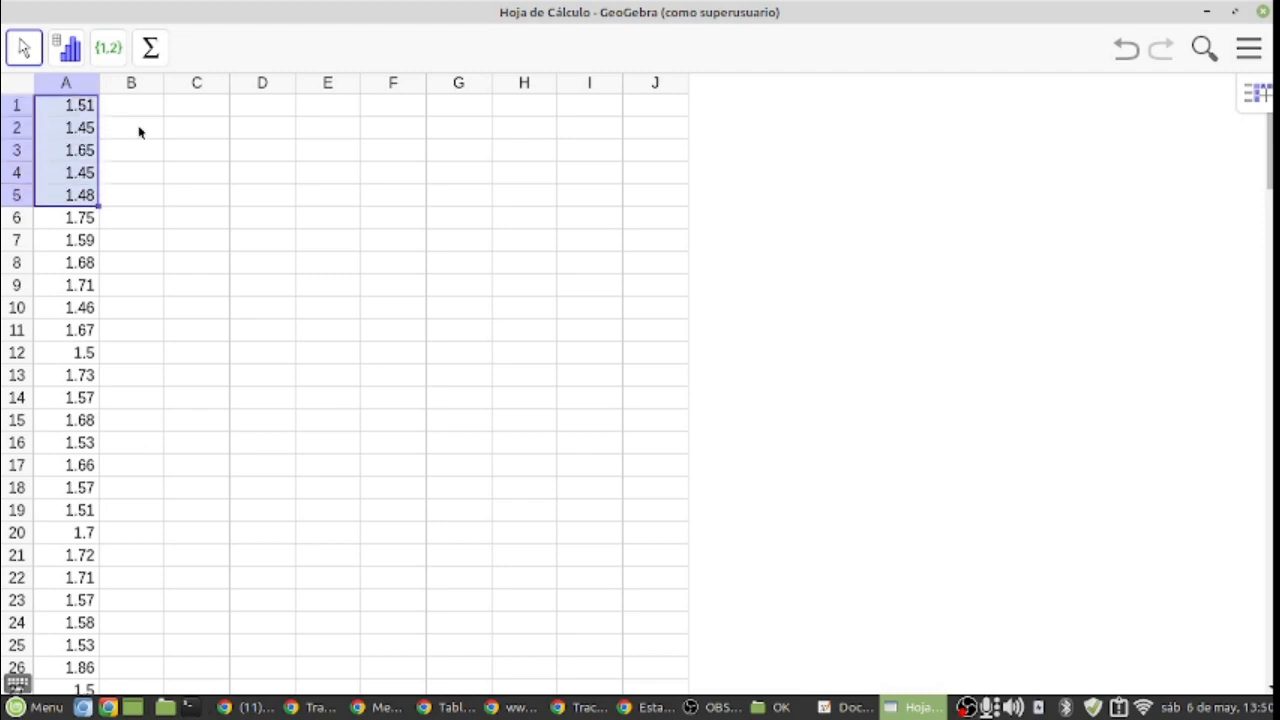
{"action": "key", "text": "ctrl+shift+Down"}
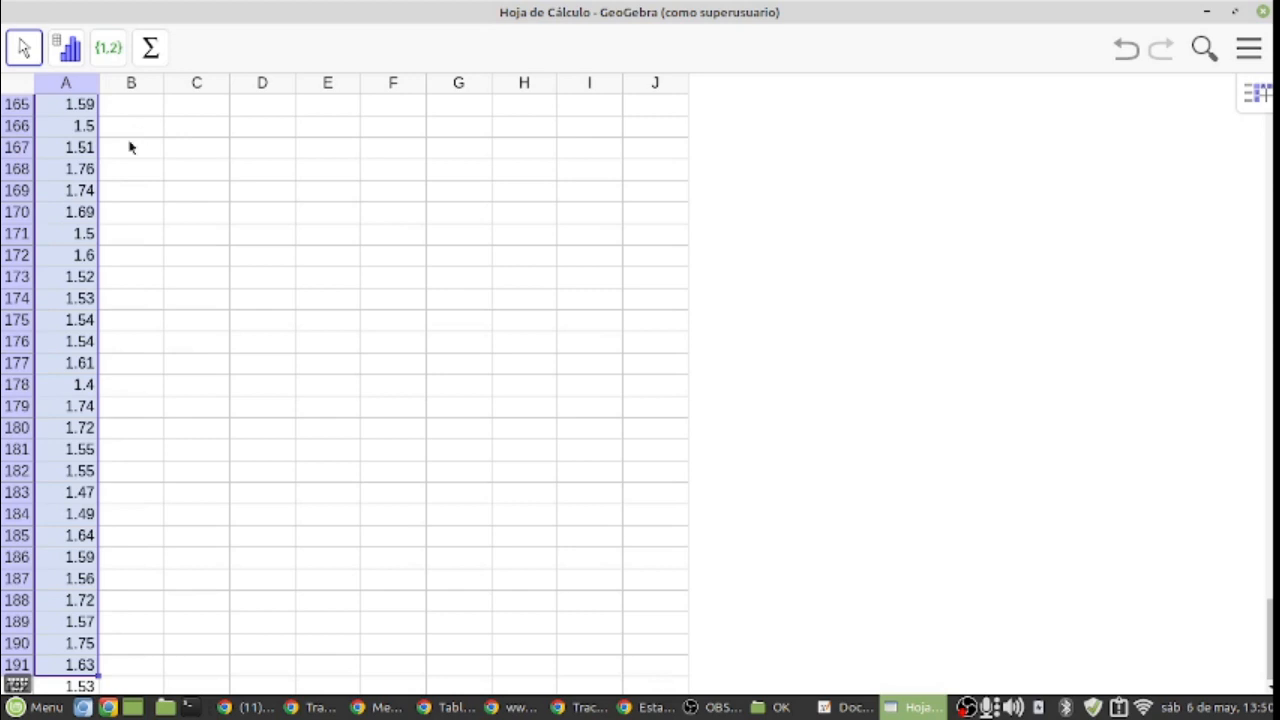
{"action": "key", "text": "shift+Down"}
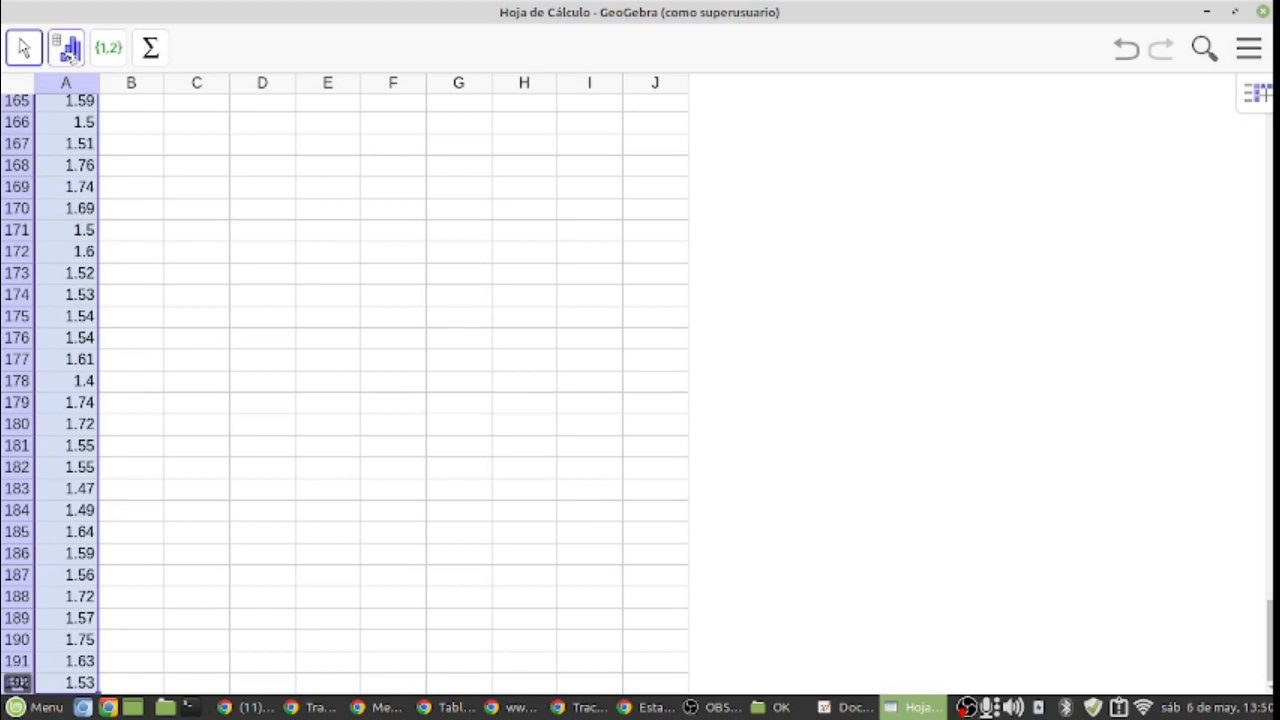
{"action": "left_click", "coordinate": [68, 52]}
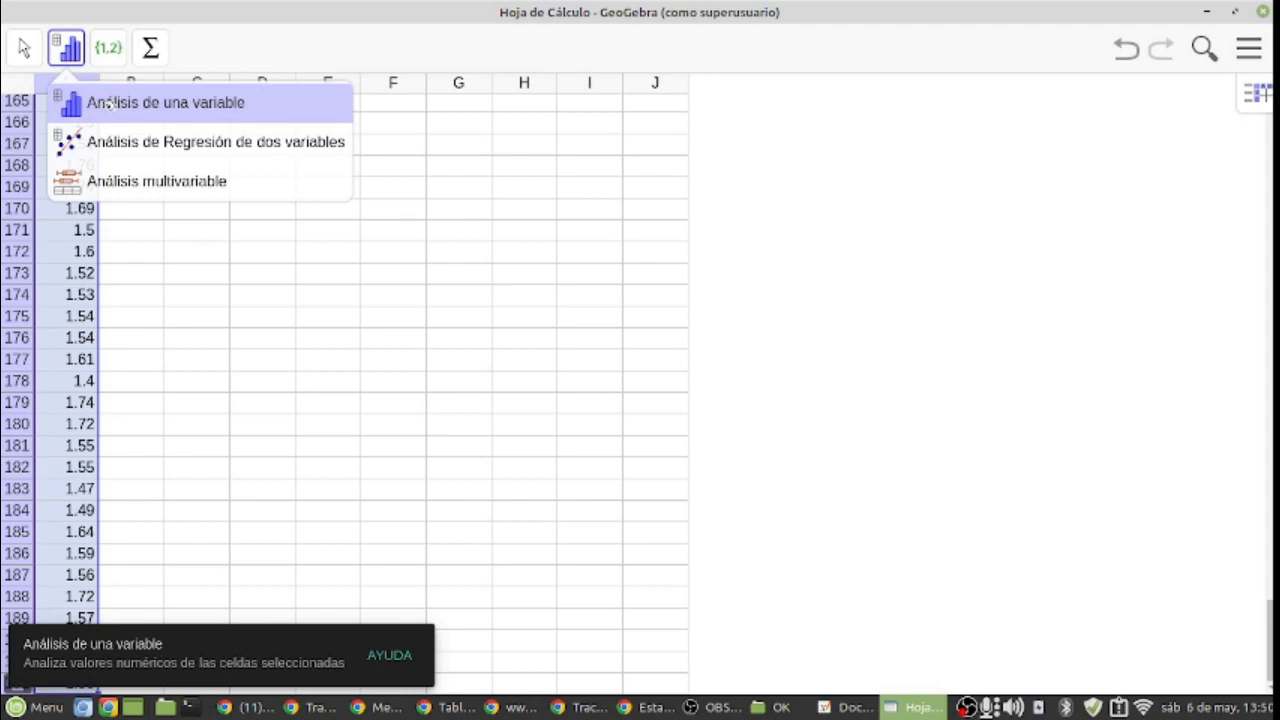
{"action": "left_click", "coordinate": [108, 104]}
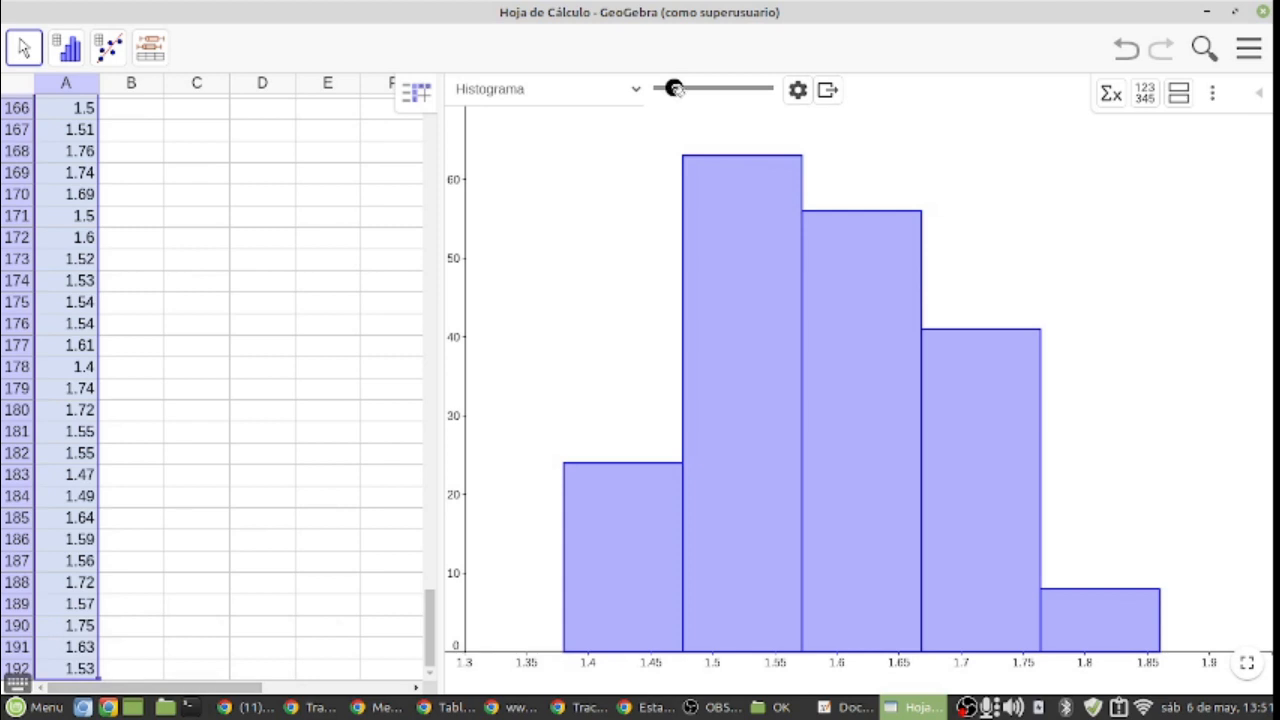
Step: Set the histogram to nine classes, show its Tabla de frecuencias and review all the class intervals
{"action": "left_click_drag", "start_coordinate": [676, 90], "coordinate": [697, 93]}
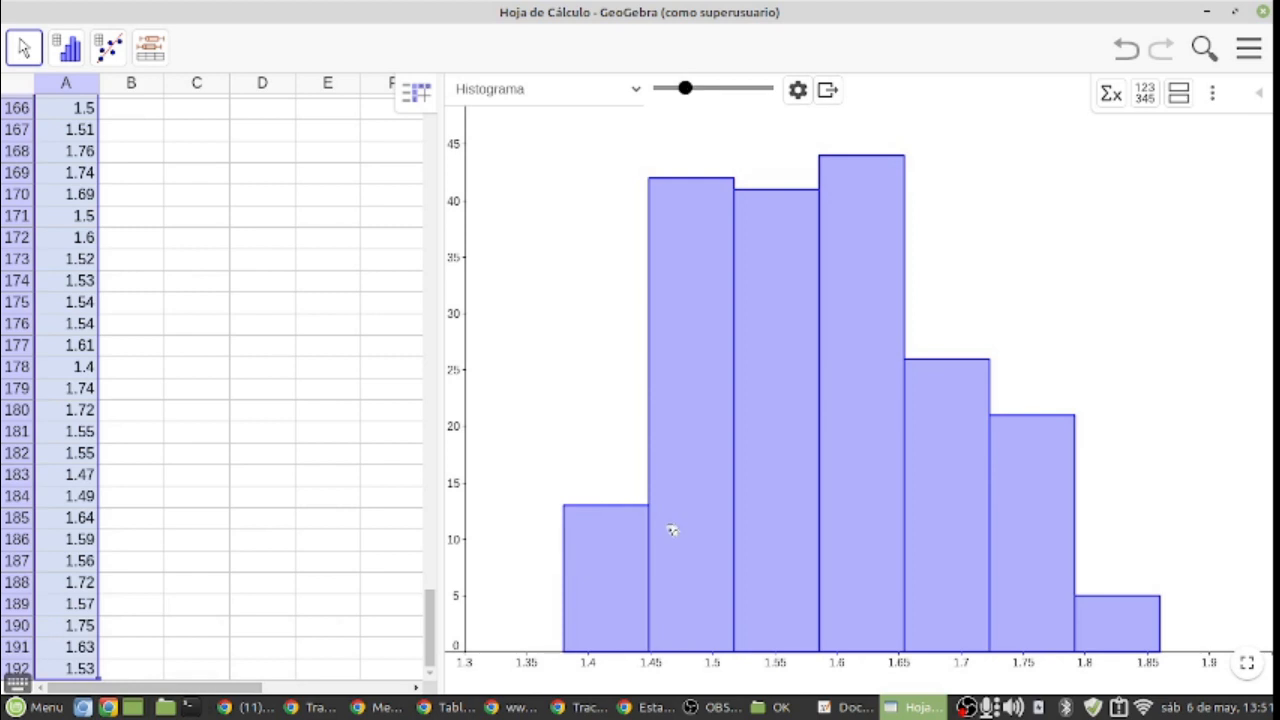
{"action": "left_click_drag", "start_coordinate": [685, 90], "coordinate": [708, 92]}
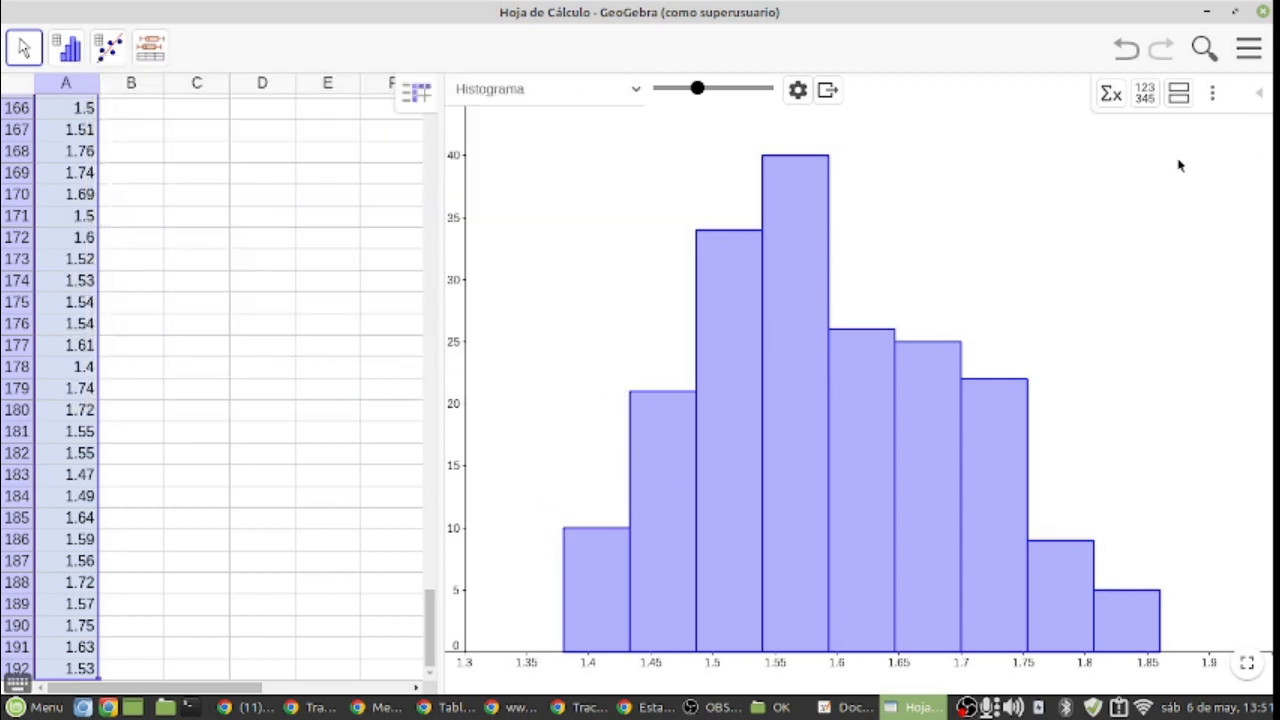
{"action": "left_click", "coordinate": [800, 90]}
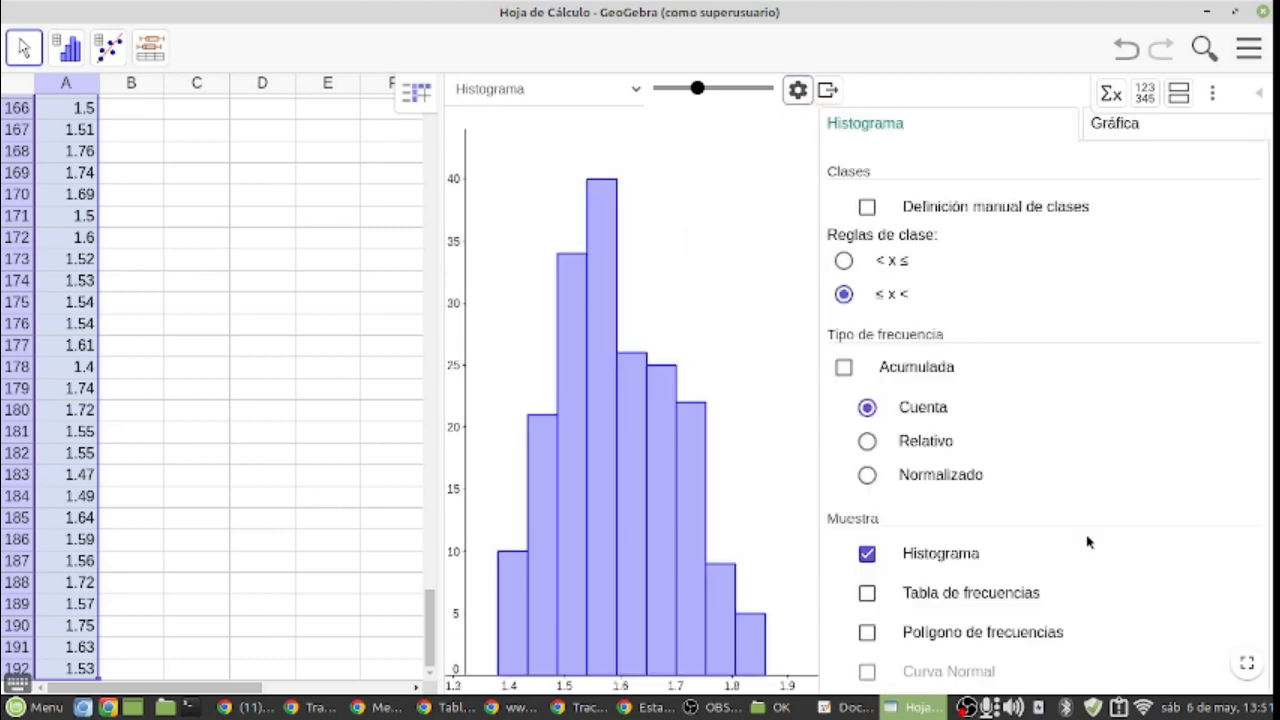
{"action": "left_click", "coordinate": [867, 593]}
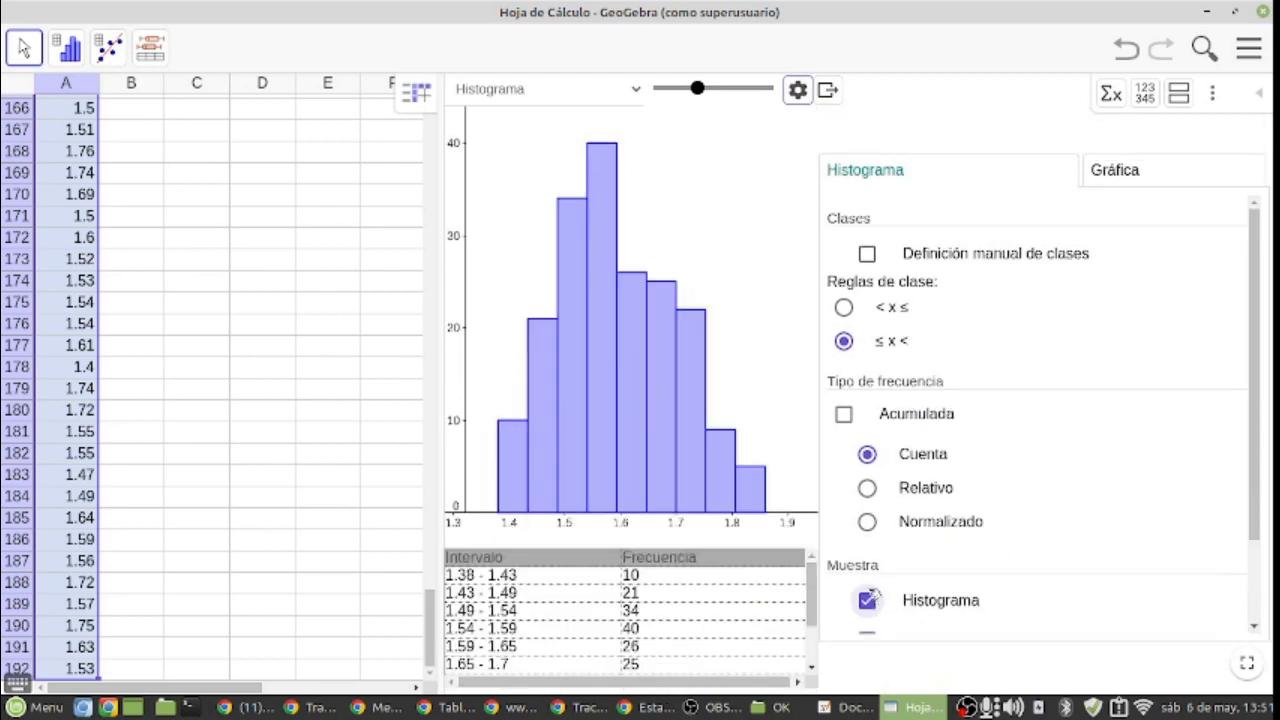
{"action": "left_click", "coordinate": [828, 90]}
{"action": "left_click", "coordinate": [798, 92]}
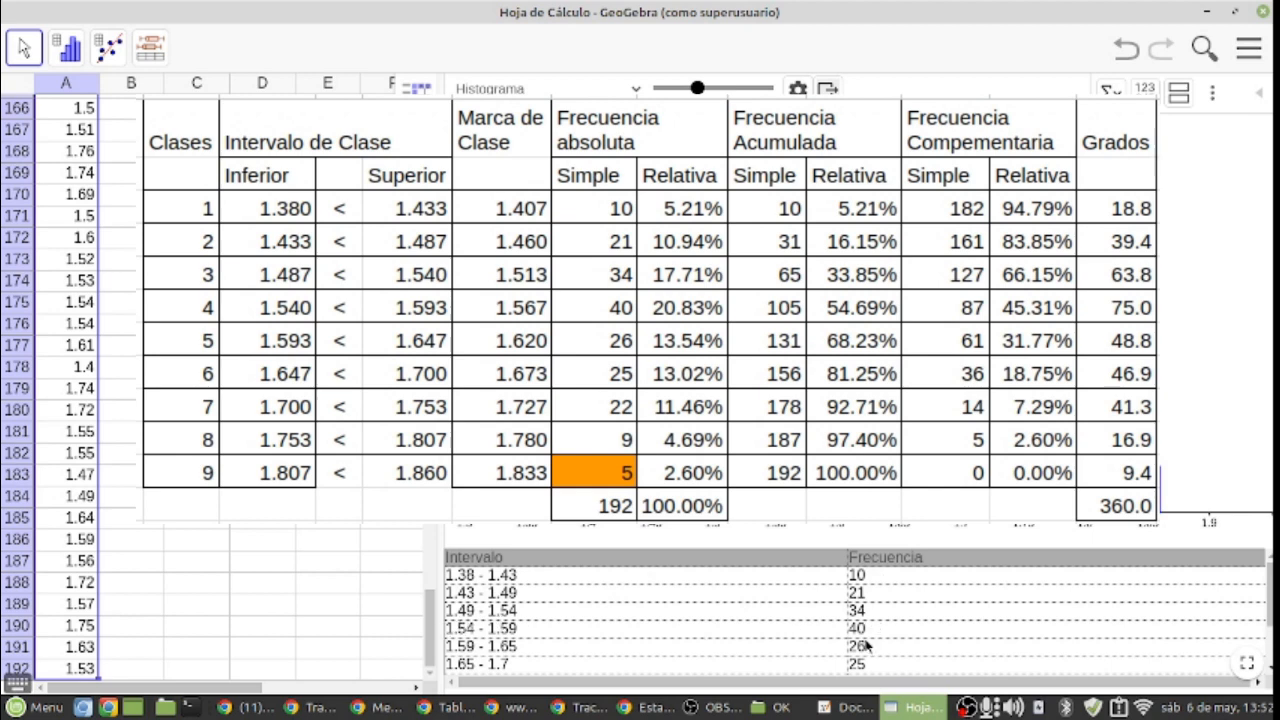
{"action": "scroll", "coordinate": [898, 666], "scroll_direction": "down", "scroll_amount": 3}
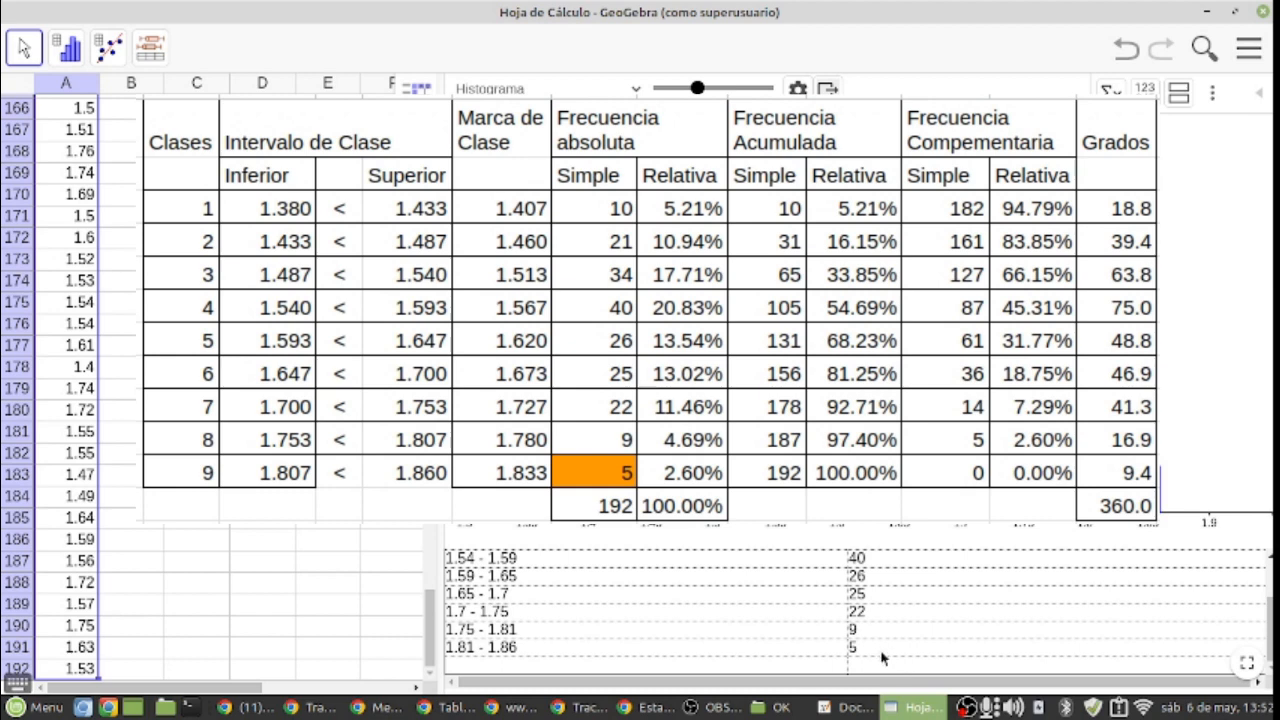
{"action": "scroll", "coordinate": [883, 640], "scroll_direction": "up", "scroll_amount": 3}
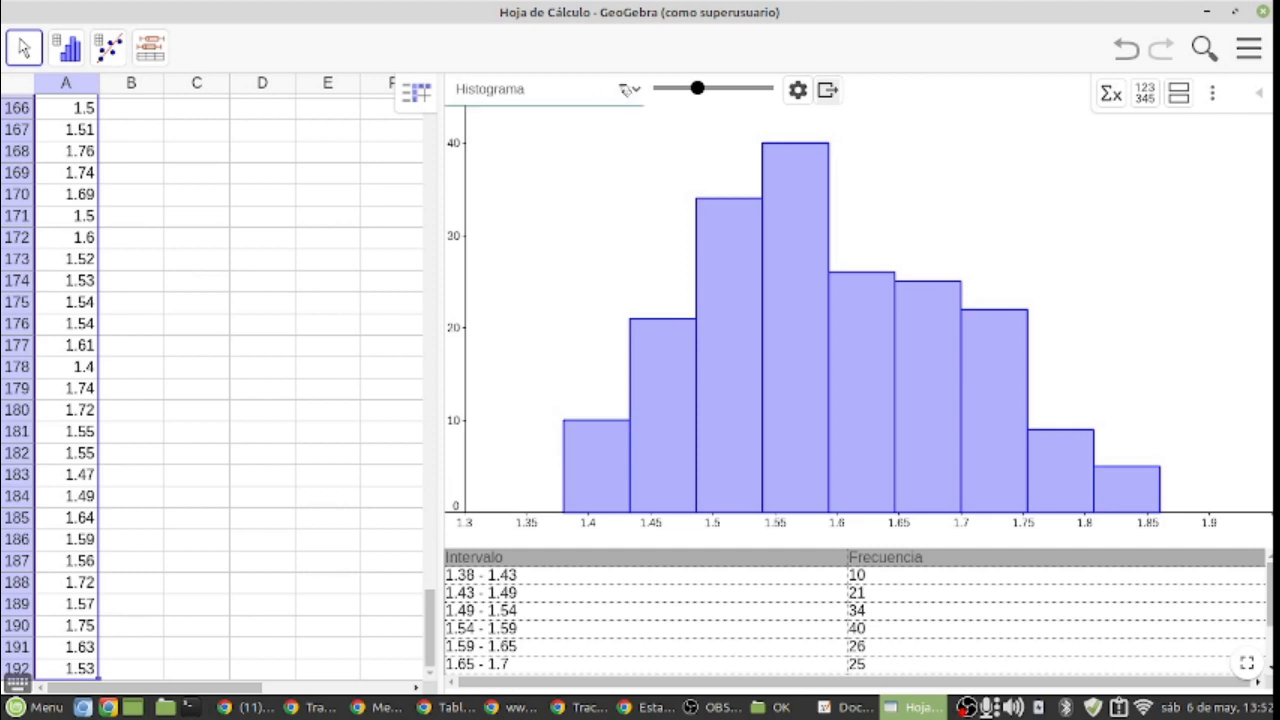
Step: Show the Estadísticas summary of the height data beside the histogram to review it, and hide it again
{"action": "left_click", "coordinate": [627, 89]}
{"action": "left_click", "coordinate": [630, 89]}
{"action": "left_click", "coordinate": [1112, 95]}
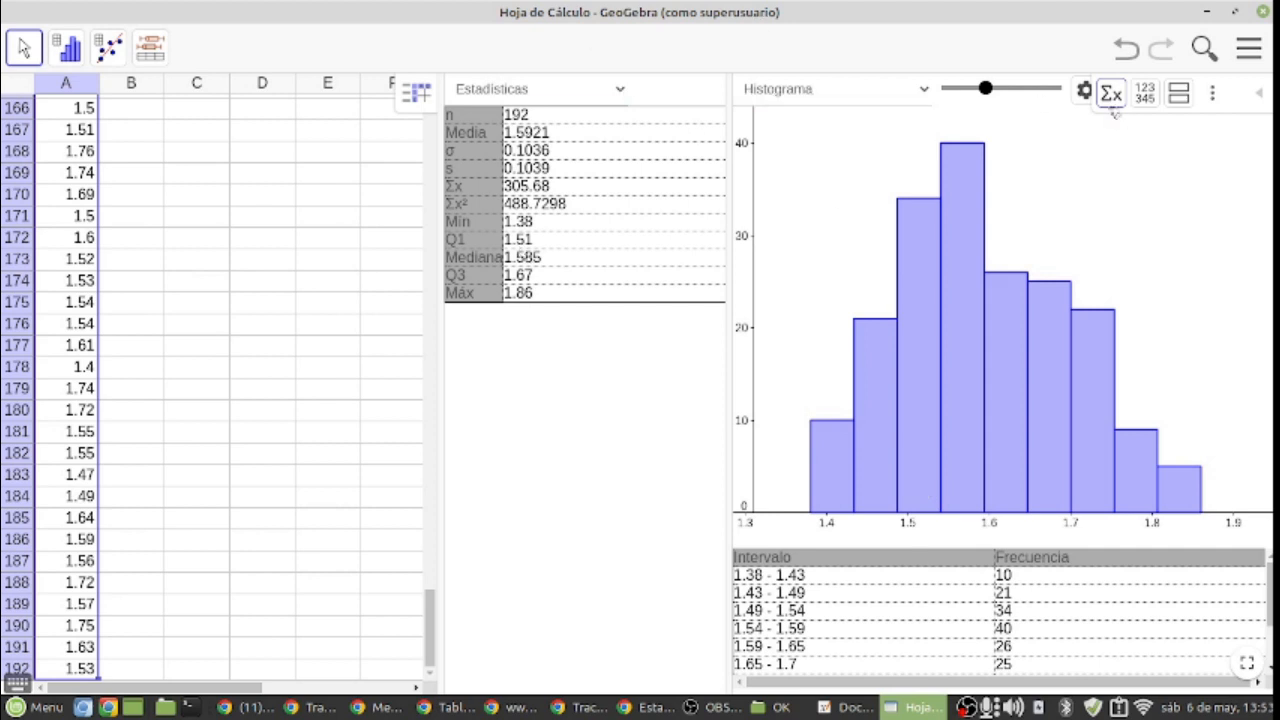
{"action": "left_click", "coordinate": [1111, 93]}
Step: Change the plot of the height data from histogram to Diagrama de Caja and look at its export options
{"action": "left_click", "coordinate": [827, 90]}
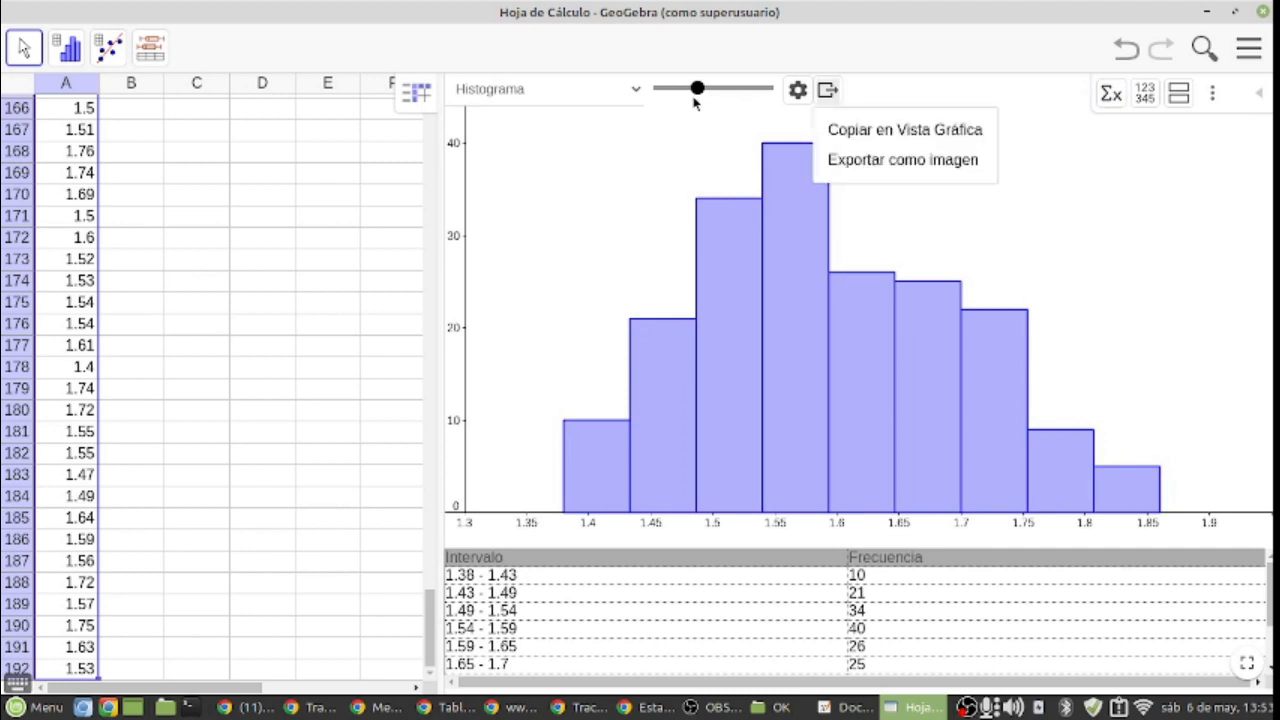
{"action": "left_click", "coordinate": [633, 92]}
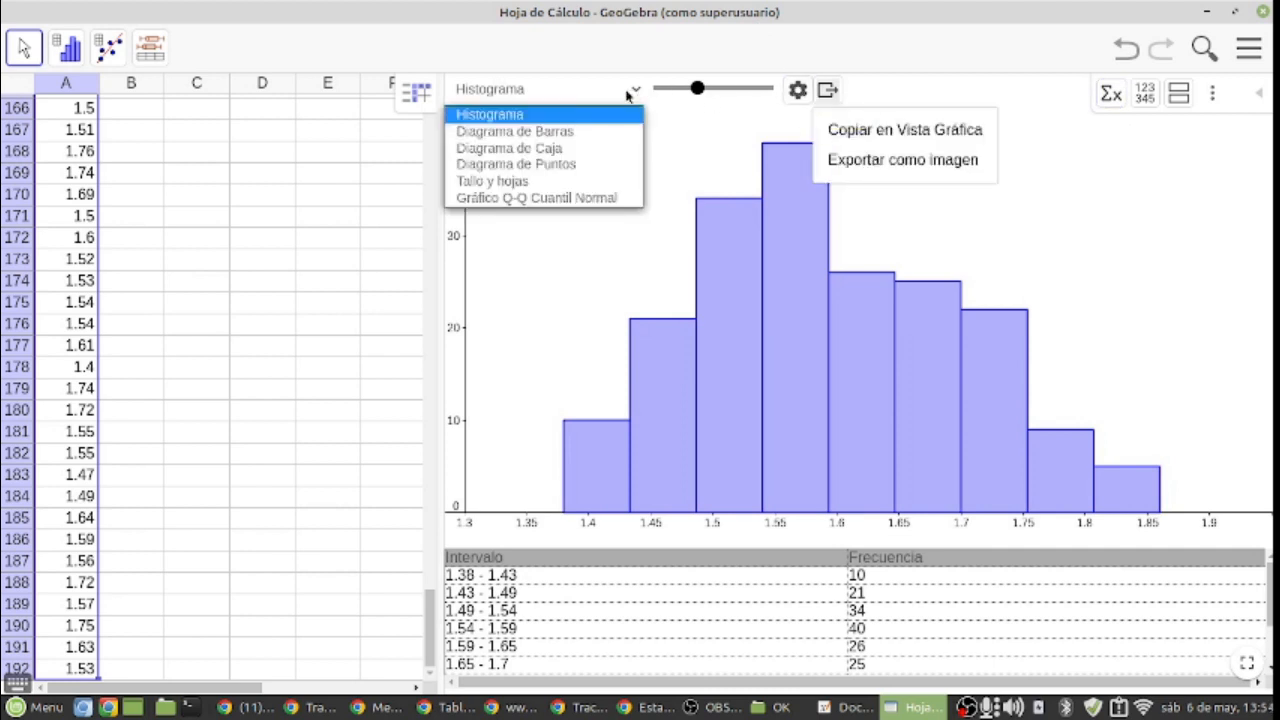
{"action": "left_click", "coordinate": [566, 147]}
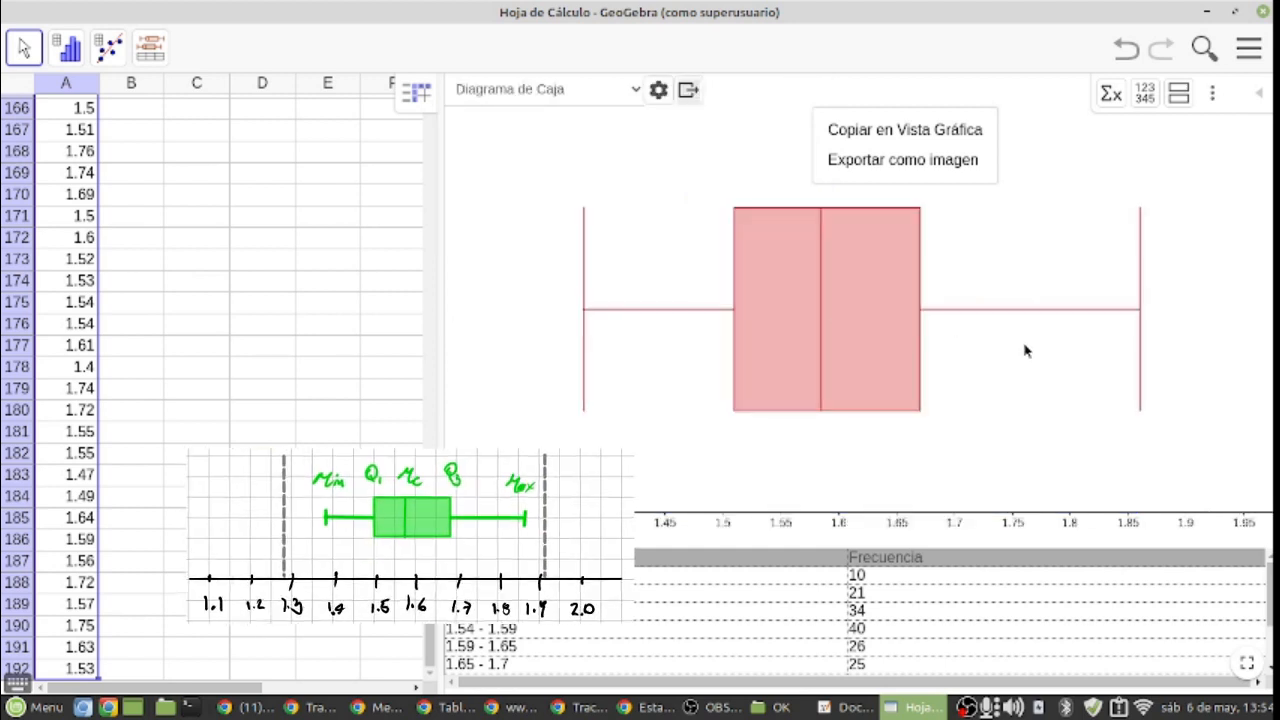
{"action": "left_click", "coordinate": [1027, 231]}
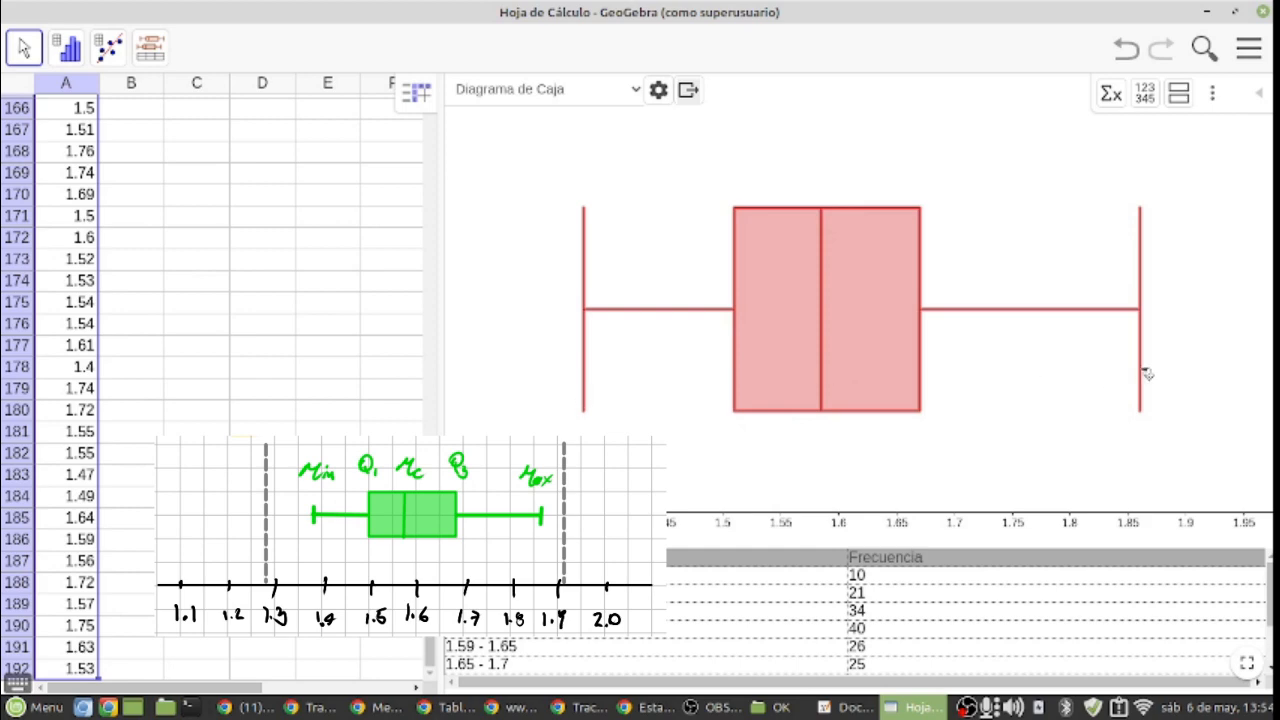
{"action": "left_click", "coordinate": [688, 89]}
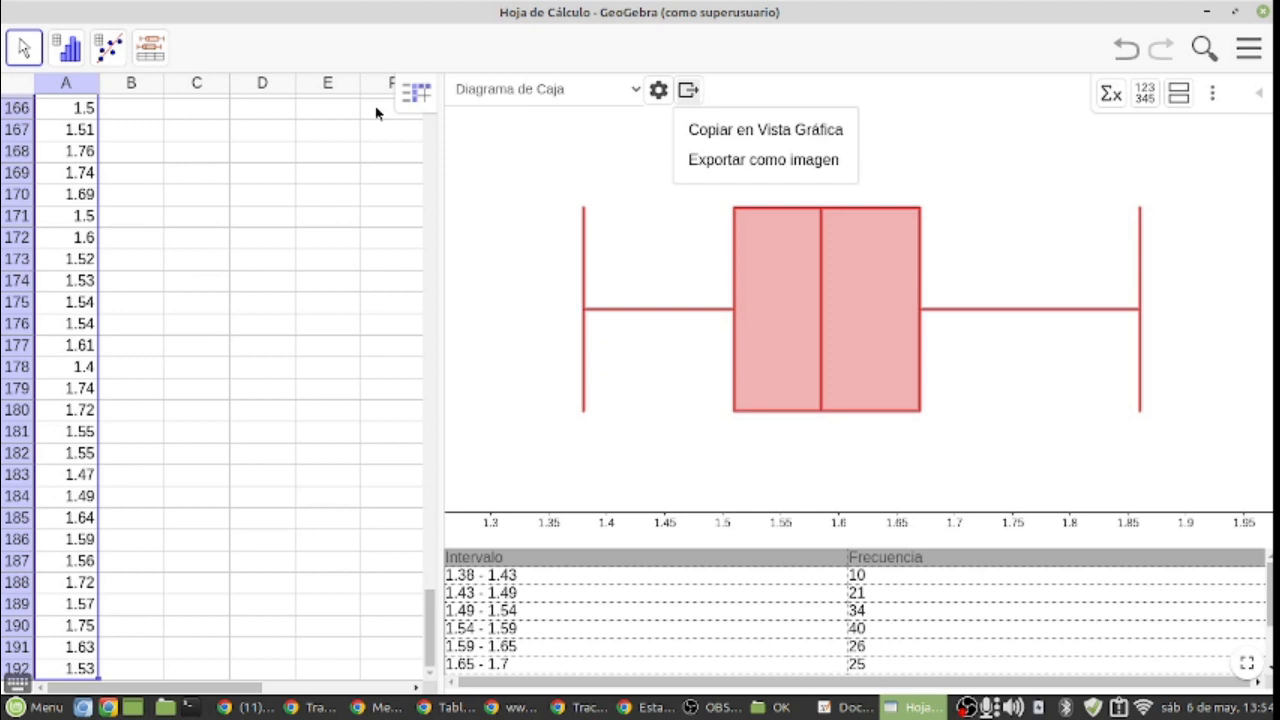
{"action": "left_click", "coordinate": [1001, 163]}
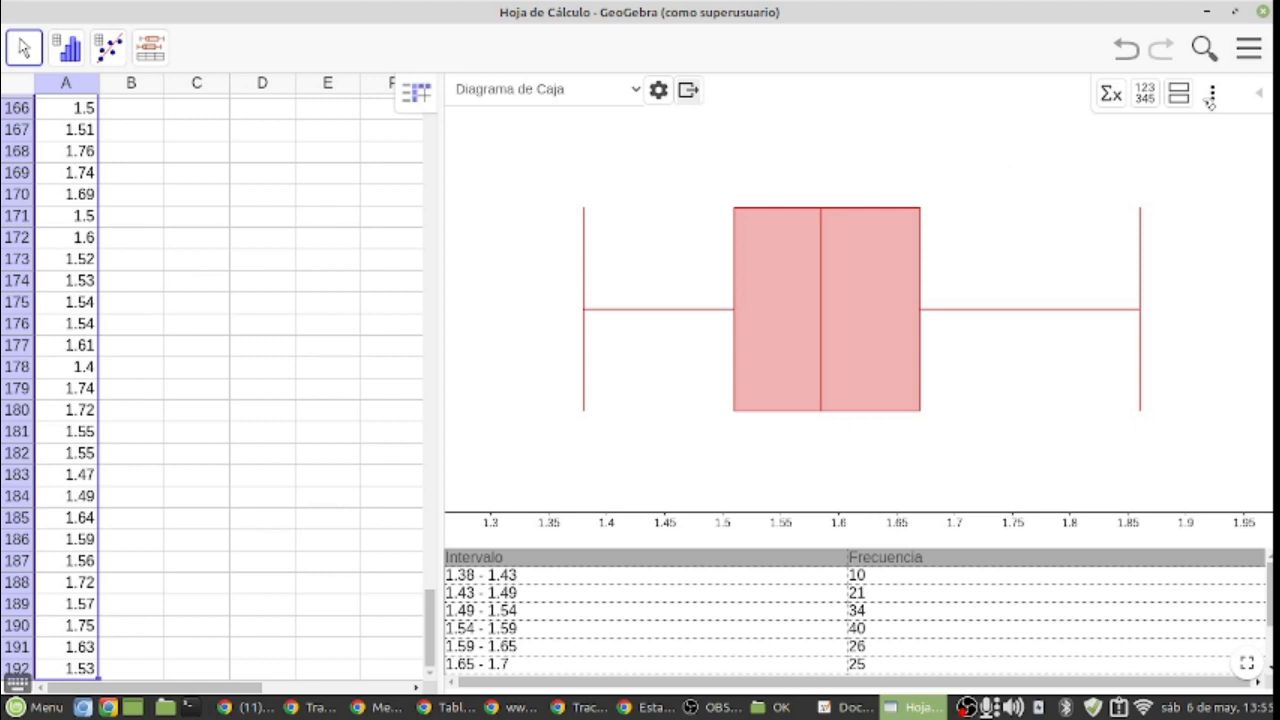
Step: Switch the plot back to Histograma for comparison and return it to Diagrama de Caja
{"action": "left_click", "coordinate": [540, 89]}
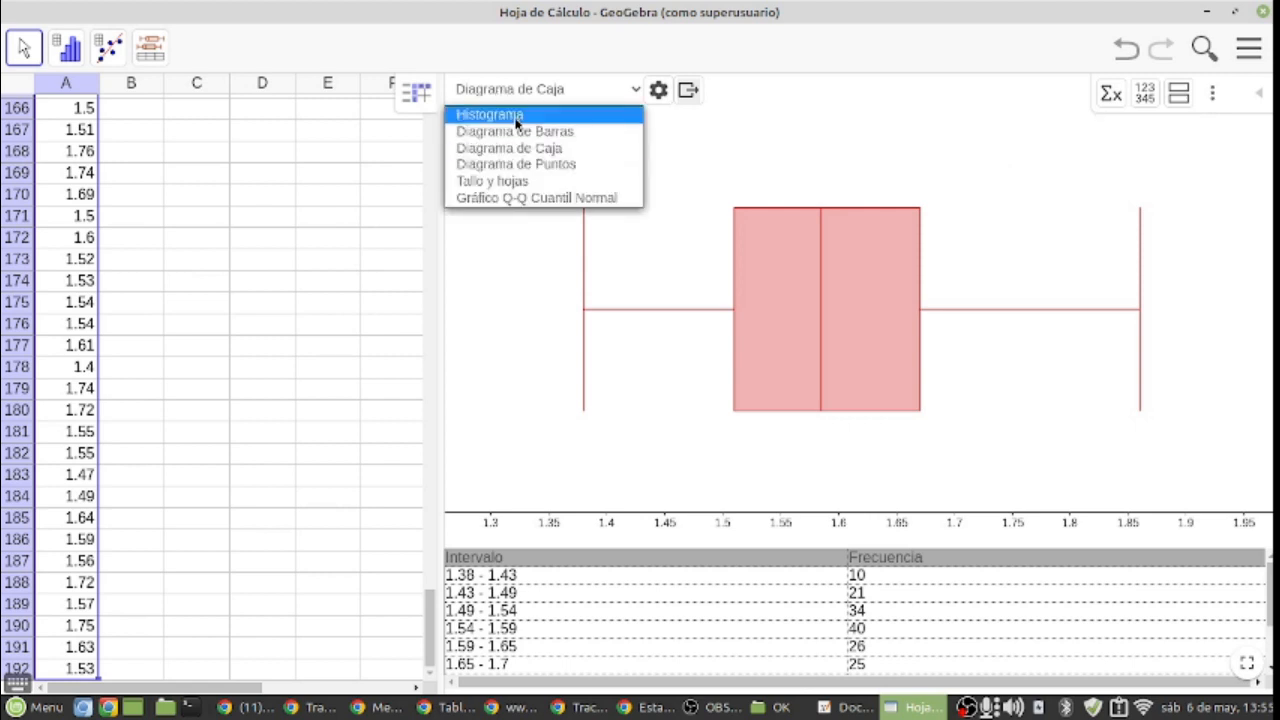
{"action": "key", "text": "Escape"}
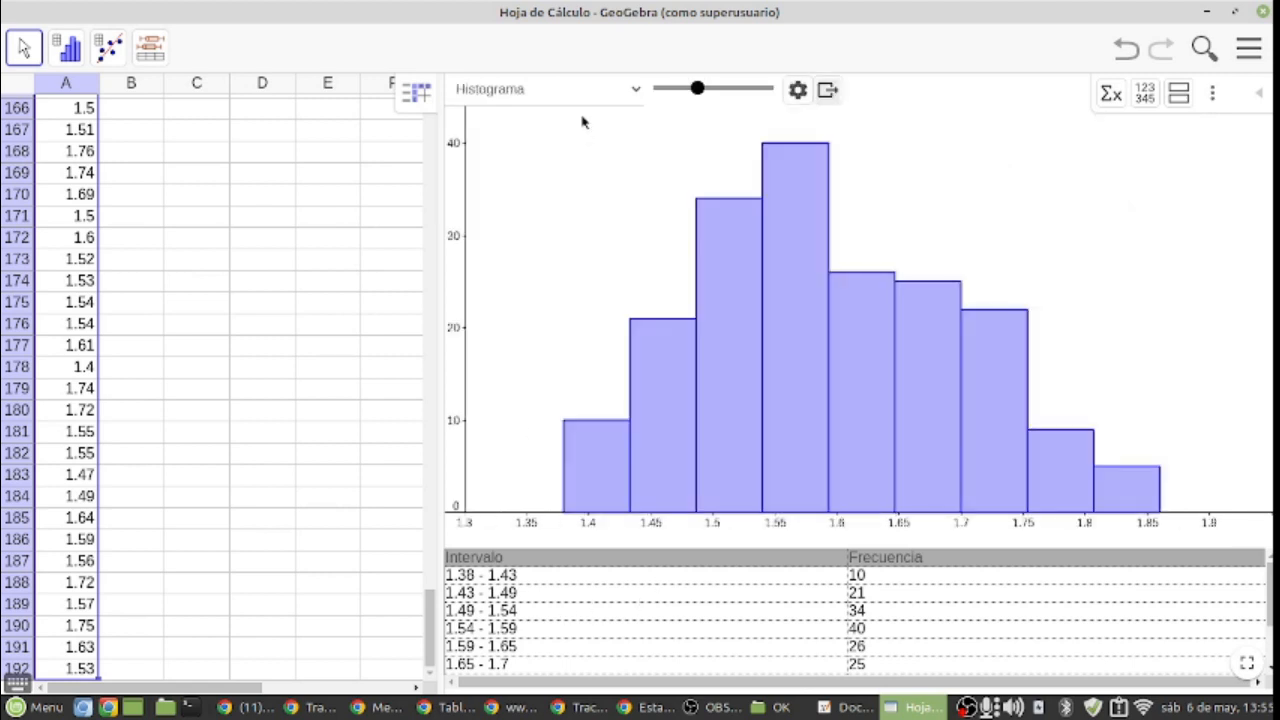
{"action": "left_click", "coordinate": [588, 87]}
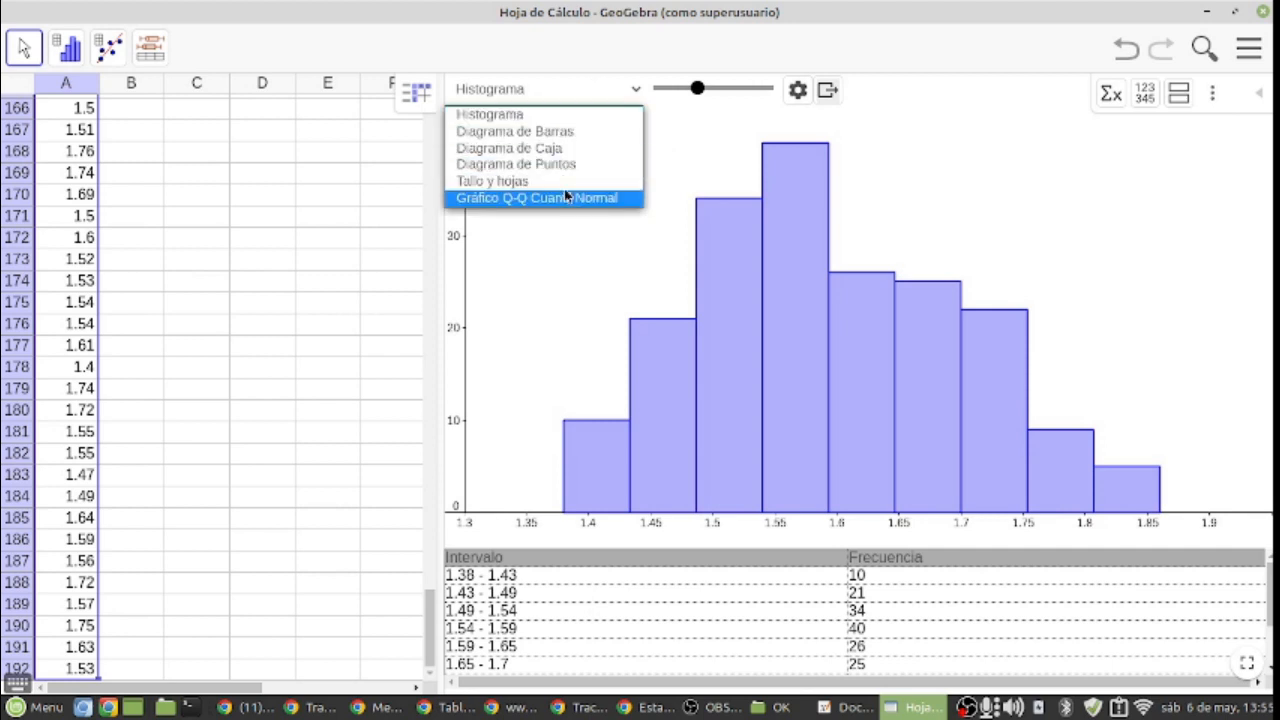
{"action": "left_click", "coordinate": [560, 148]}
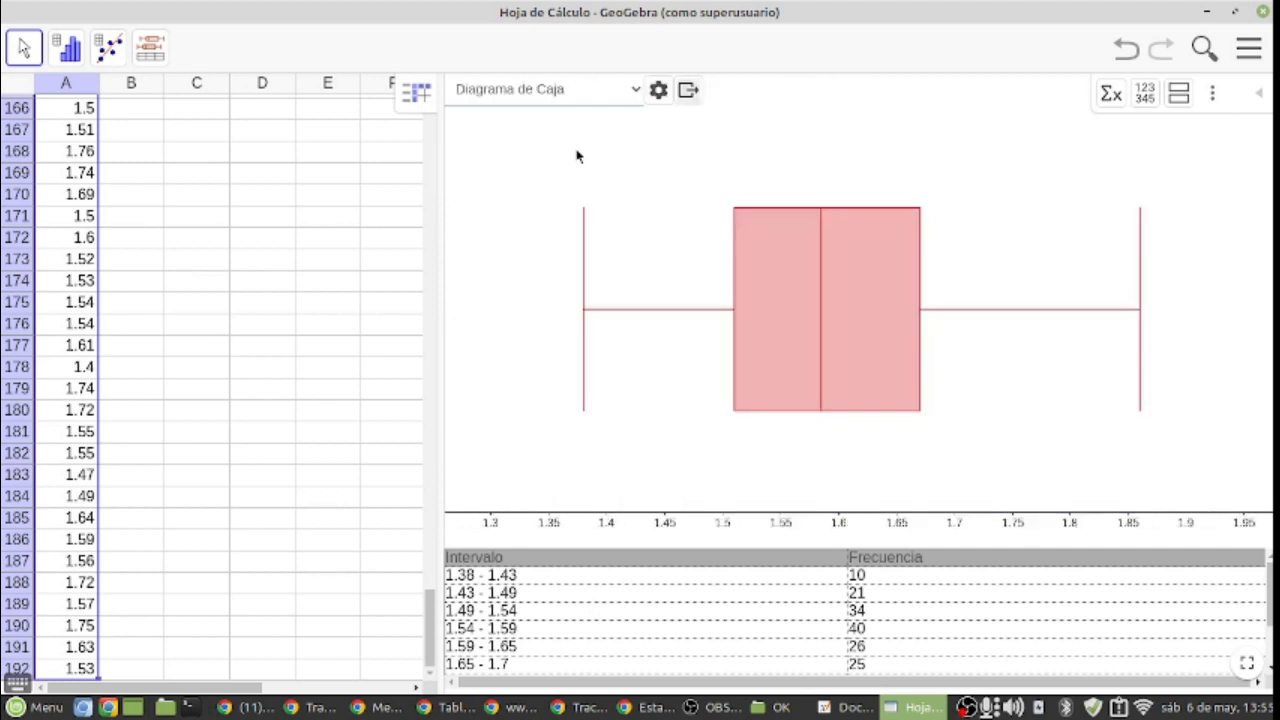